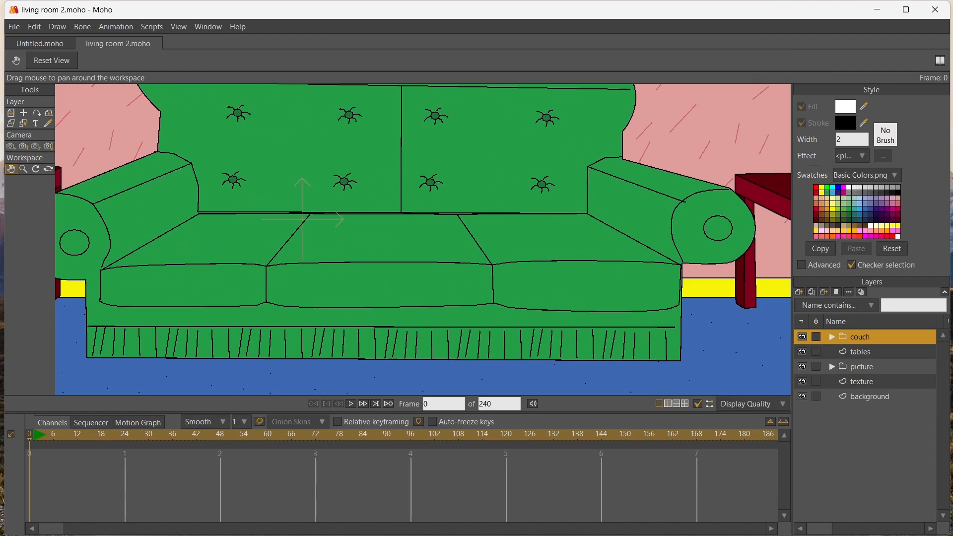
Select the couch outline, lower the backrest's upper-left corner point slightly, and add a point on the slanted edge beside it
{"action": "left_click_drag", "start_coordinate": [422, 189], "coordinate": [560, 316]}
{"action": "scroll", "coordinate": [485, 303], "scroll_direction": "up", "scroll_amount": 3}
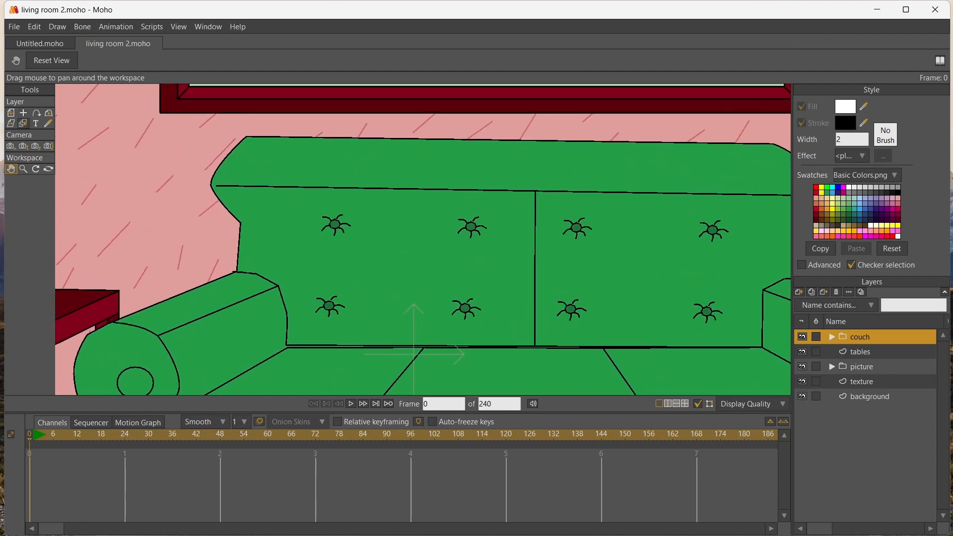
{"action": "left_click", "coordinate": [23, 123]}
{"action": "left_click", "coordinate": [268, 198]}
{"action": "left_click", "coordinate": [11, 112]}
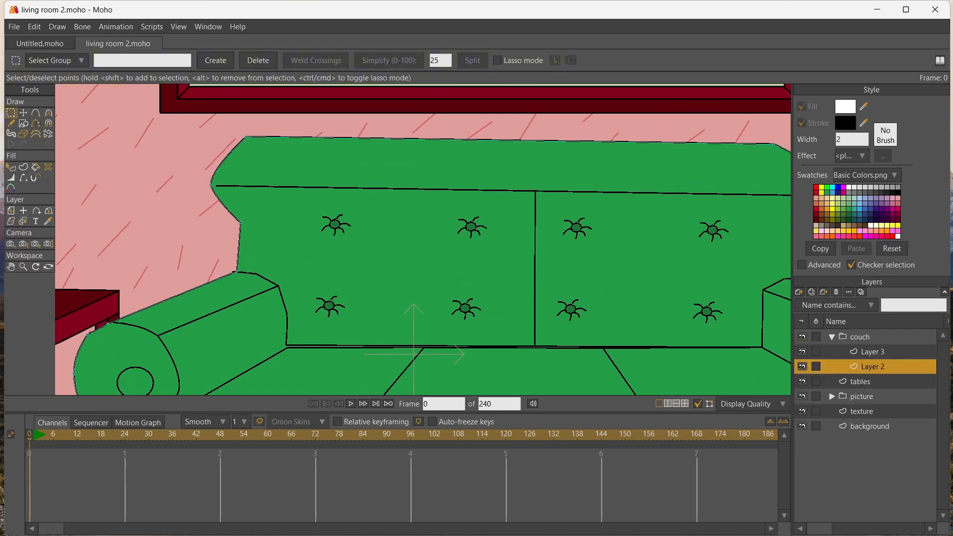
{"action": "left_click", "coordinate": [23, 113]}
{"action": "left_click_drag", "start_coordinate": [246, 136], "coordinate": [246, 140]}
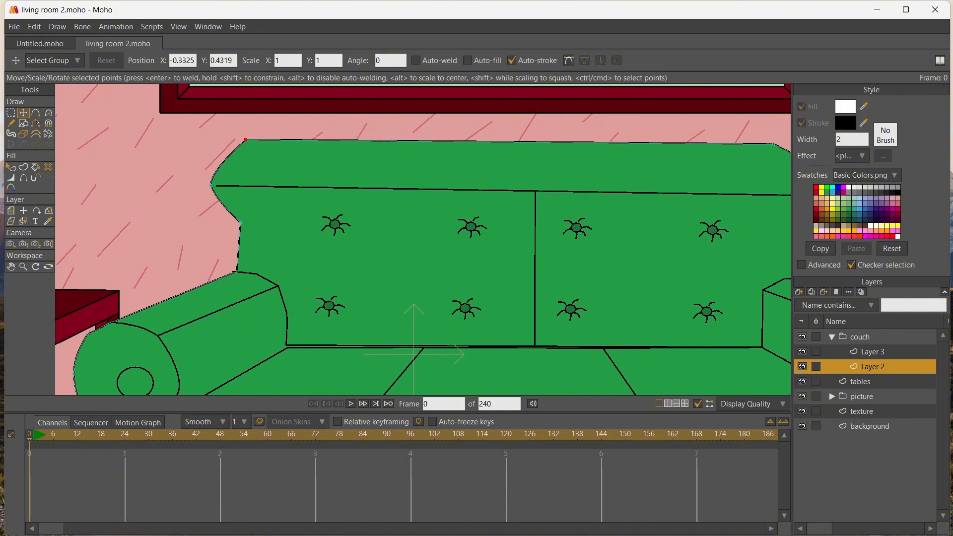
{"action": "left_click", "coordinate": [35, 113]}
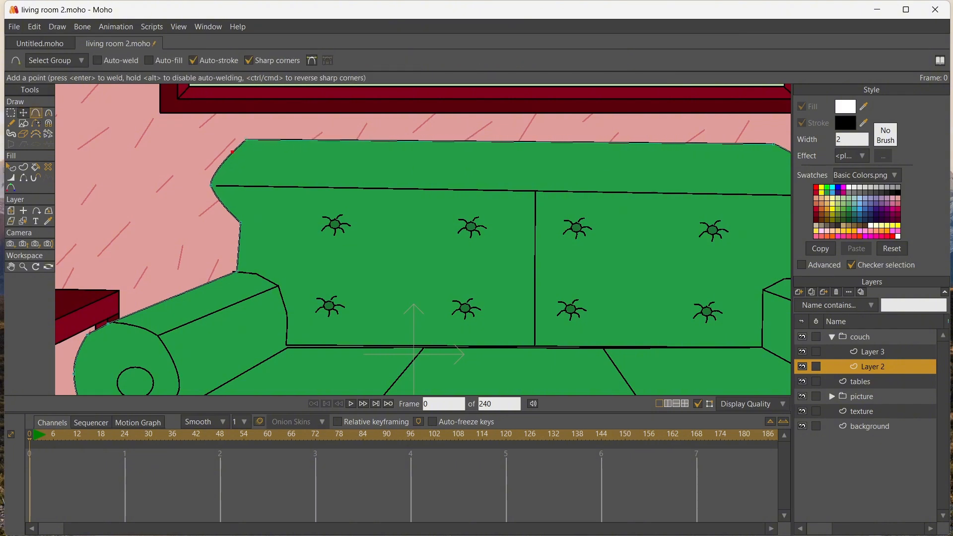
Move the new point on the backrest's upper-left edge slightly and increase its curvature to round that edge
{"action": "left_click", "coordinate": [23, 113]}
{"action": "key", "text": "ctrl+a"}
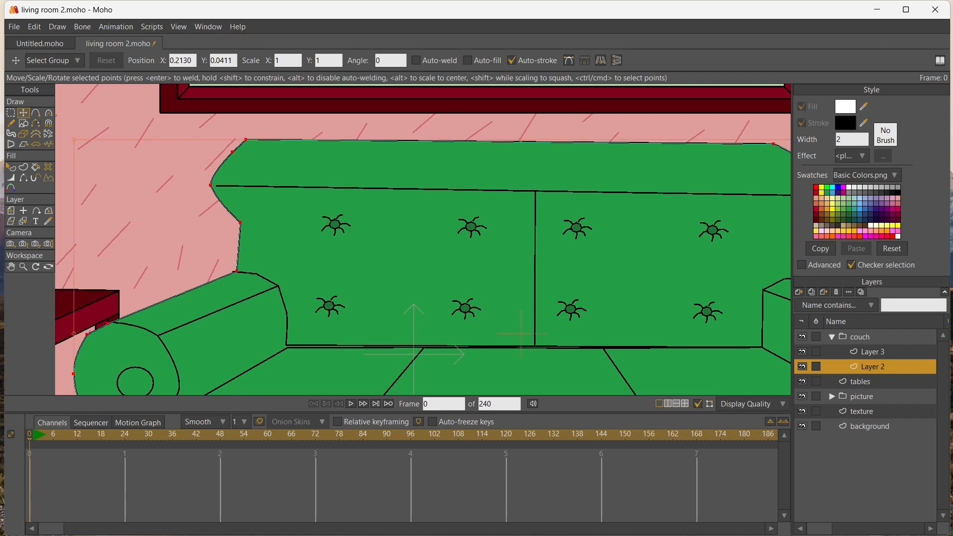
{"action": "left_click", "coordinate": [232, 152]}
{"action": "left_click_drag", "start_coordinate": [233, 152], "coordinate": [306, 174]}
{"action": "left_click", "coordinate": [49, 113]}
{"action": "scroll", "coordinate": [306, 174], "scroll_direction": "down", "scroll_amount": 3}
{"action": "scroll", "coordinate": [306, 175], "scroll_direction": "up", "scroll_amount": 1}
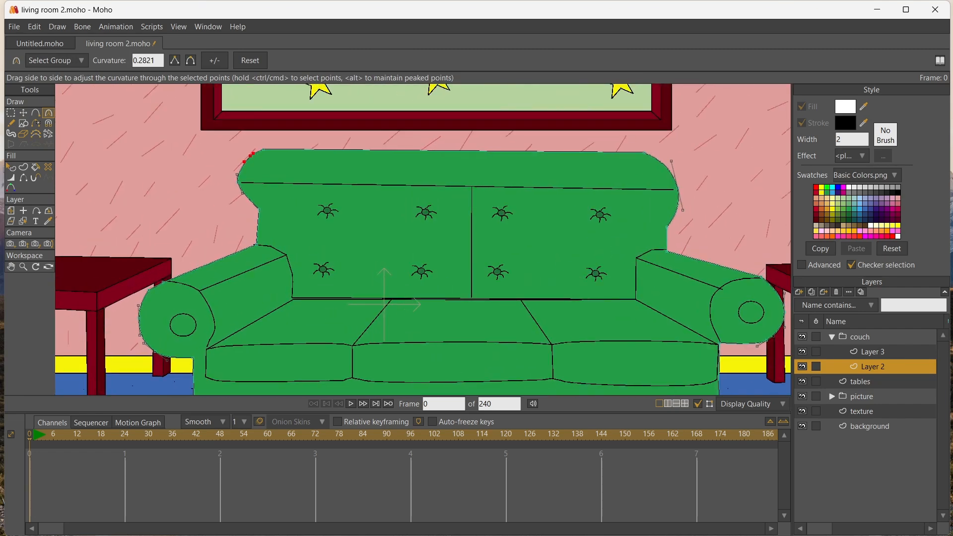
Select the tables layer and create a new vector layer directly above it
{"action": "left_click", "coordinate": [11, 266]}
{"action": "left_click_drag", "start_coordinate": [164, 213], "coordinate": [369, 211]}
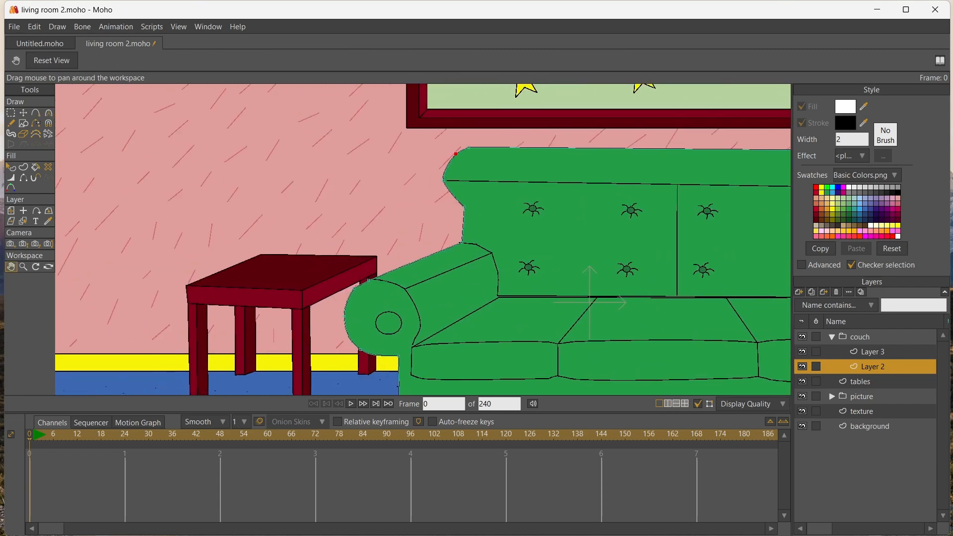
{"action": "left_click", "coordinate": [23, 220]}
{"action": "left_click", "coordinate": [257, 279]}
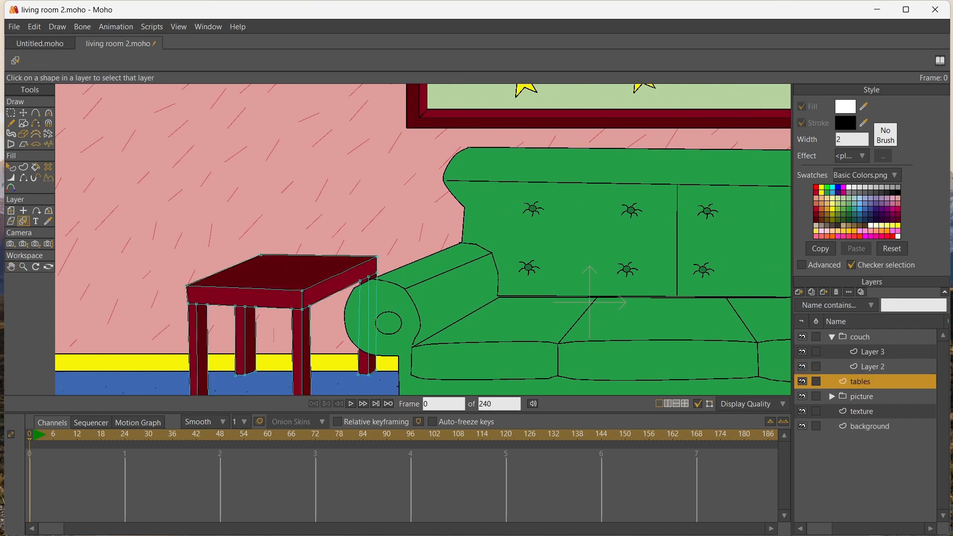
{"action": "left_click", "coordinate": [799, 292]}
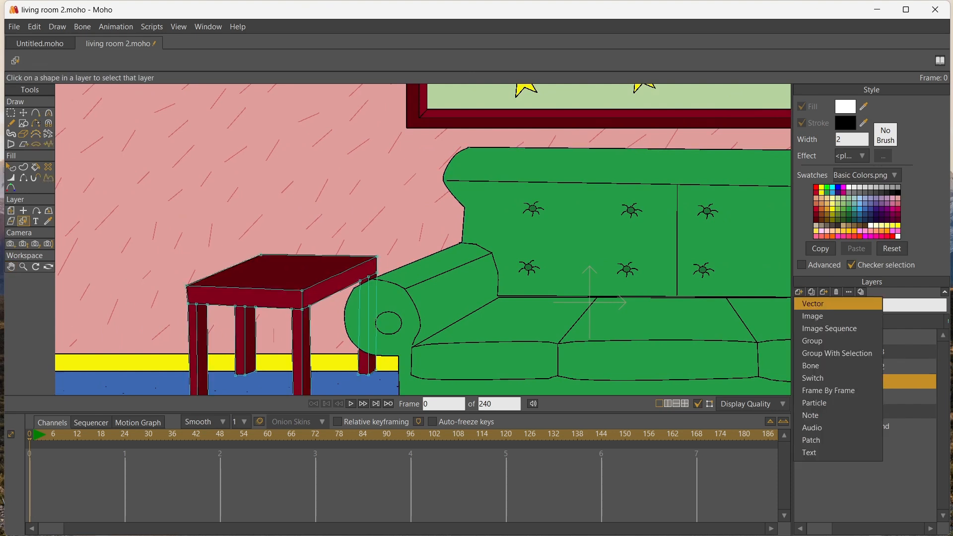
{"action": "left_click", "coordinate": [813, 304]}
Draw a closed, straight-segment vase outline with a narrow neck and flared foot standing on the left table
{"action": "key", "text": "a"}
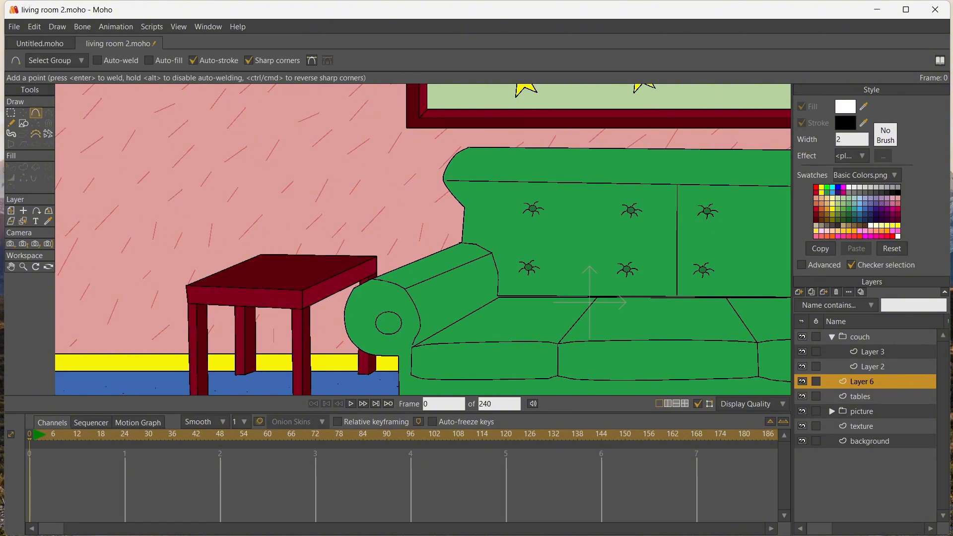
{"action": "left_click_drag", "start_coordinate": [286, 209], "coordinate": [280, 278]}
{"action": "left_click_drag", "start_coordinate": [280, 279], "coordinate": [296, 263]}
{"action": "left_click_drag", "start_coordinate": [312, 217], "coordinate": [308, 201]}
{"action": "key", "text": "Return"}
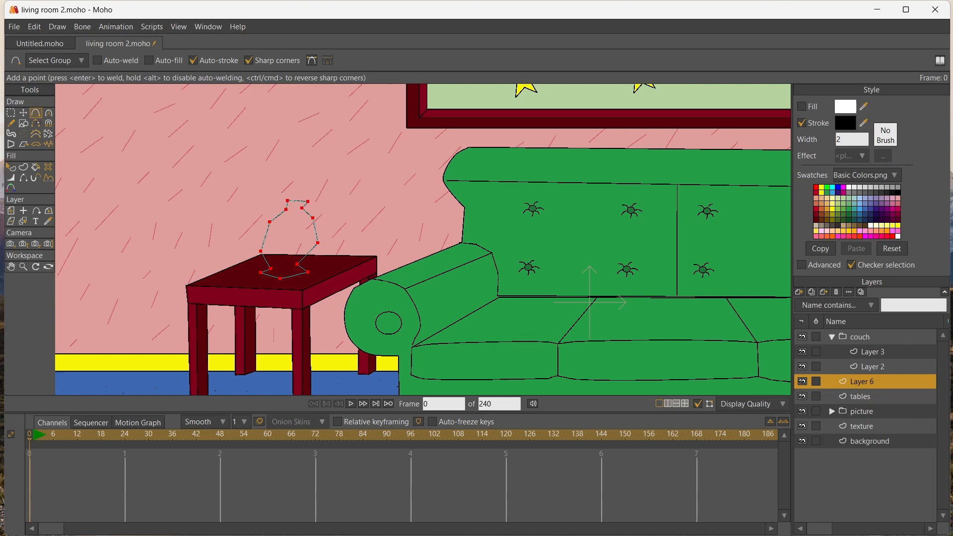
Set the fill colour to the couch's green and fill the vase outline with it
{"action": "left_click", "coordinate": [849, 209]}
{"action": "key", "text": "p"}
{"action": "left_click", "coordinate": [290, 240]}
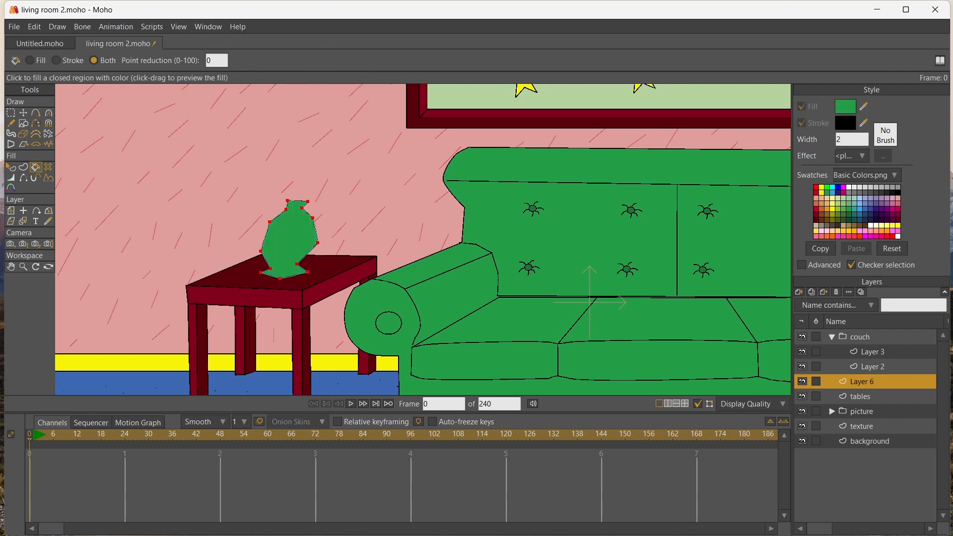
Move the bottom middle point of the vase's base slightly up and to the right
{"action": "scroll", "coordinate": [383, 210], "scroll_direction": "up", "scroll_amount": 3}
{"action": "left_click", "coordinate": [11, 267]}
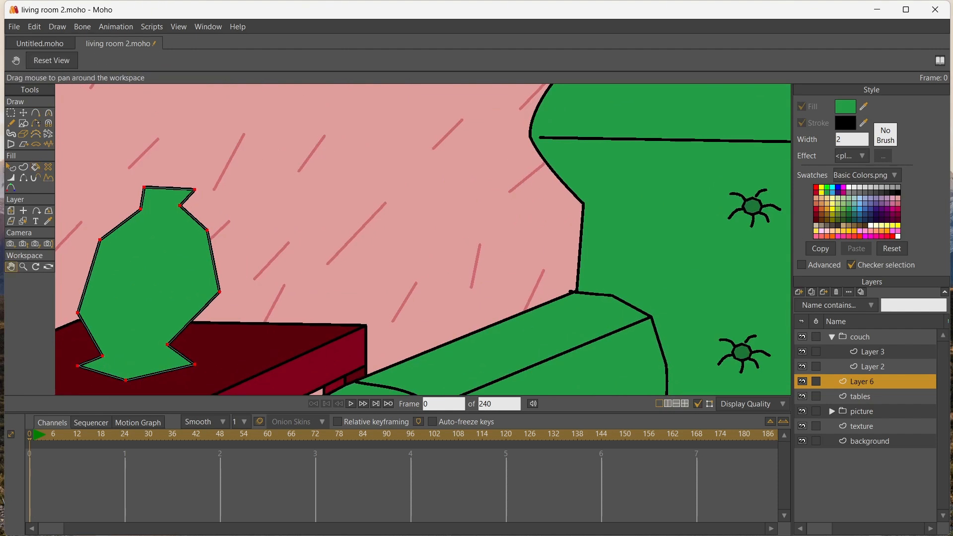
{"action": "left_click_drag", "start_coordinate": [169, 258], "coordinate": [326, 227]}
{"action": "left_click", "coordinate": [24, 113]}
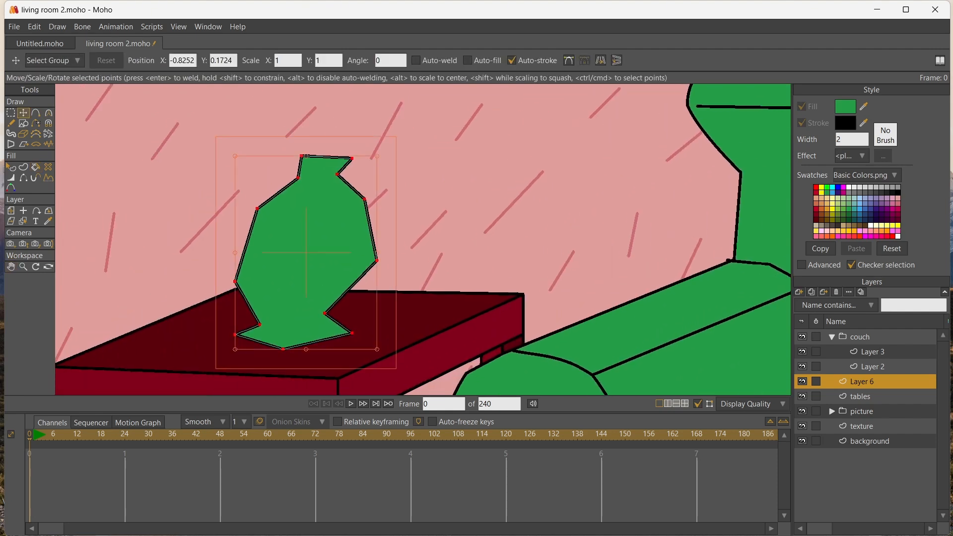
{"action": "left_click", "coordinate": [283, 349]}
{"action": "left_click_drag", "start_coordinate": [283, 349], "coordinate": [298, 343]}
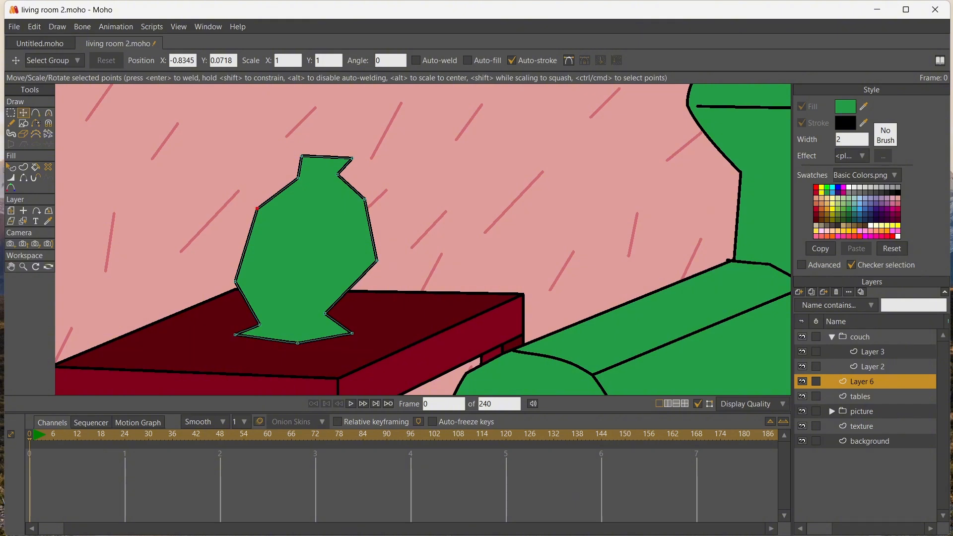
Move the upper points of the vase outward on the left to widen its shoulder, neck and rim, and nudge the right ones inward
{"action": "left_click_drag", "start_coordinate": [257, 207], "coordinate": [241, 208]}
{"action": "left_click_drag", "start_coordinate": [298, 177], "coordinate": [264, 164]}
{"action": "left_click", "coordinate": [301, 155]}
{"action": "left_click_drag", "start_coordinate": [352, 159], "coordinate": [343, 163]}
{"action": "left_click_drag", "start_coordinate": [365, 199], "coordinate": [361, 198]}
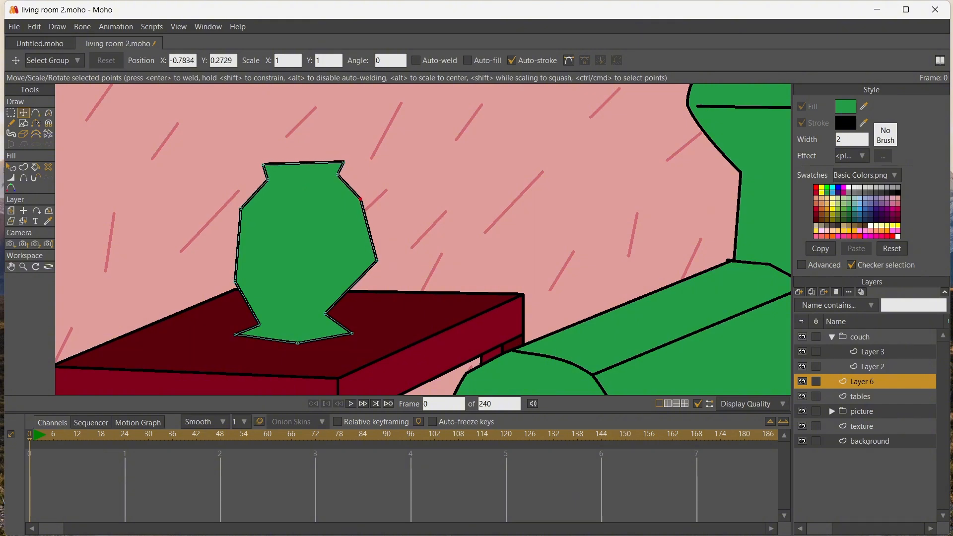
Pull in the vase's right bulge and even out the points around its foot, centring the bottom point
{"action": "left_click_drag", "start_coordinate": [376, 260], "coordinate": [364, 266]}
{"action": "left_click_drag", "start_coordinate": [325, 313], "coordinate": [334, 315]}
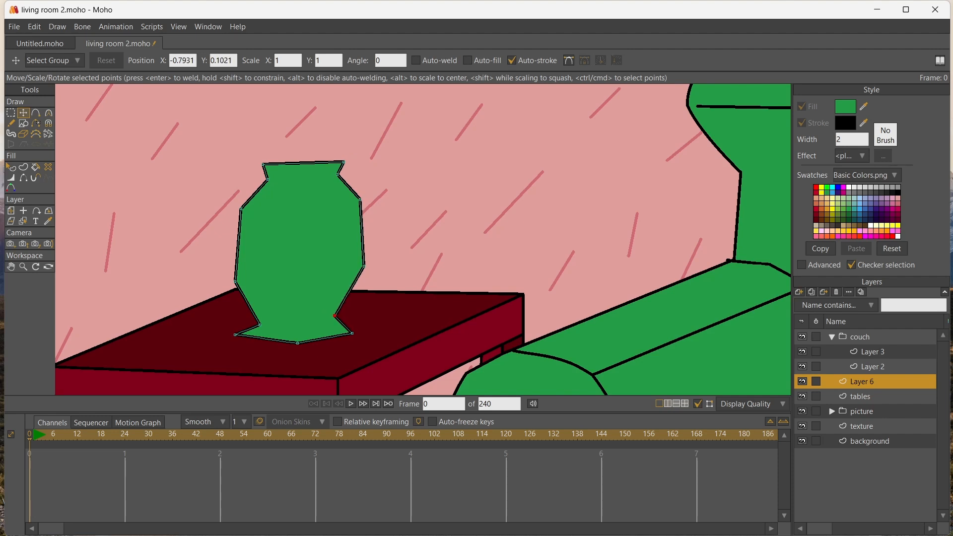
{"action": "left_click_drag", "start_coordinate": [259, 325], "coordinate": [237, 333]}
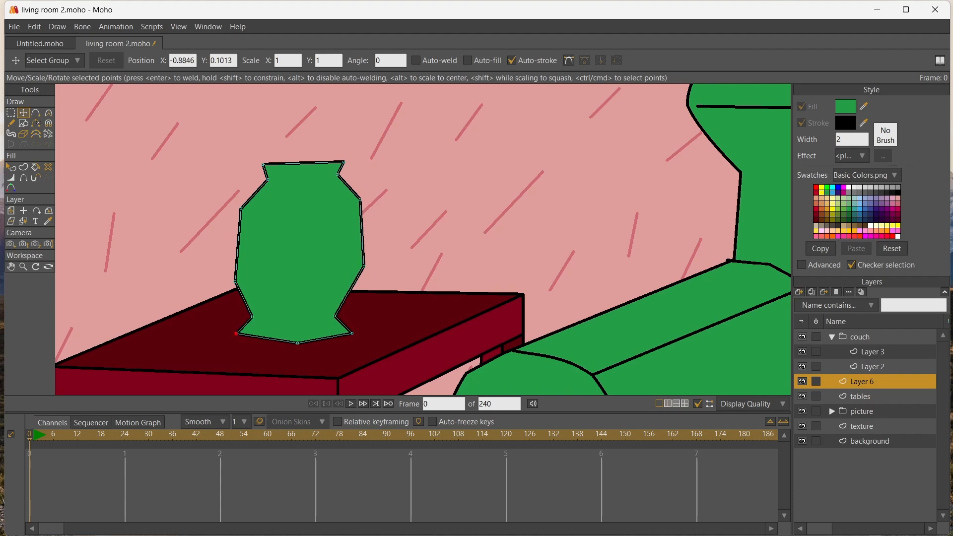
{"action": "left_click", "coordinate": [297, 343]}
{"action": "left_click_drag", "start_coordinate": [297, 343], "coordinate": [288, 343]}
Fine-tune the vase's shoulder, side and neck points so its two sides look symmetrical
{"action": "left_click_drag", "start_coordinate": [240, 209], "coordinate": [244, 200]}
{"action": "left_click_drag", "start_coordinate": [234, 281], "coordinate": [233, 266]}
{"action": "left_click_drag", "start_coordinate": [335, 316], "coordinate": [336, 316]}
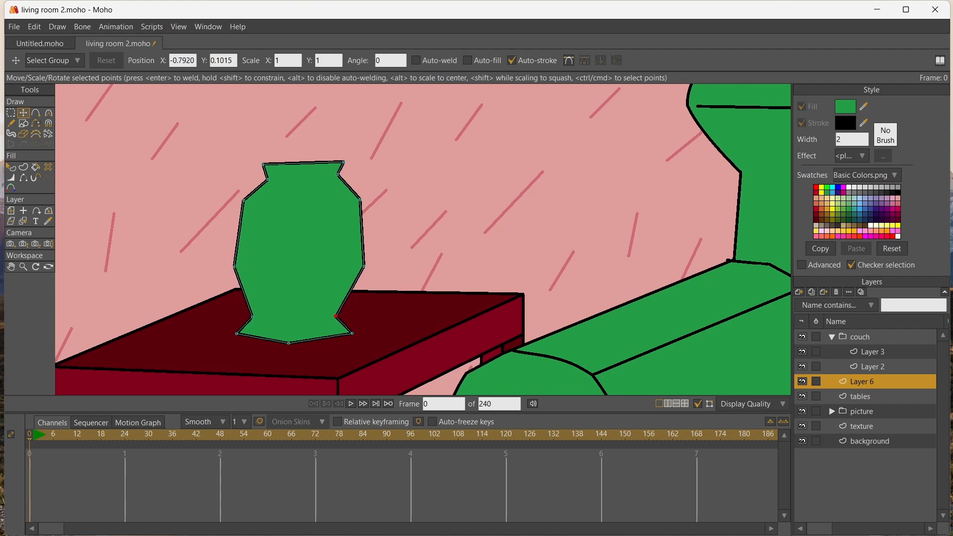
{"action": "mouse_move", "coordinate": [267, 179]}
{"action": "left_mouse_down"}
{"action": "mouse_move", "coordinate": [257, 164]}
{"action": "mouse_move", "coordinate": [262, 179]}
{"action": "left_mouse_up"}
{"action": "left_click_drag", "start_coordinate": [364, 267], "coordinate": [358, 271]}
{"action": "left_click_drag", "start_coordinate": [360, 198], "coordinate": [360, 203]}
Add curvature to the vase's bottom point and to its side points, rounding the base and body
{"action": "key", "text": "c"}
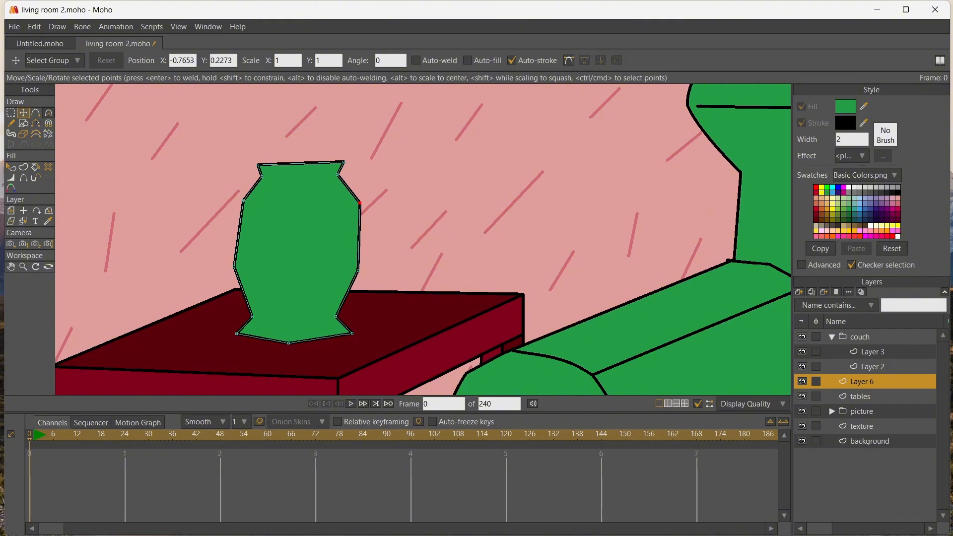
{"action": "left_click_drag", "start_coordinate": [288, 342], "coordinate": [328, 342]}
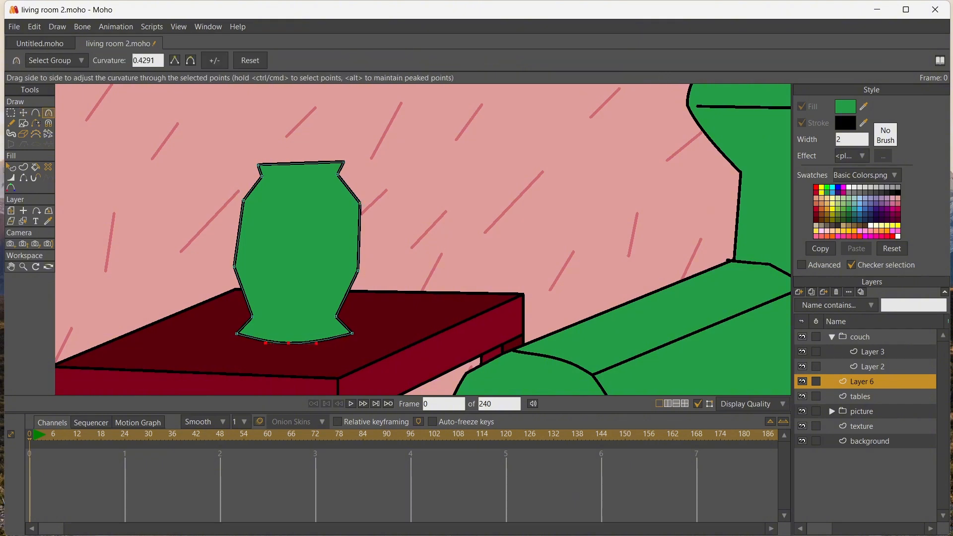
{"action": "left_click_drag", "start_coordinate": [360, 203], "coordinate": [383, 203]}
{"action": "left_click_drag", "start_coordinate": [358, 271], "coordinate": [381, 270]}
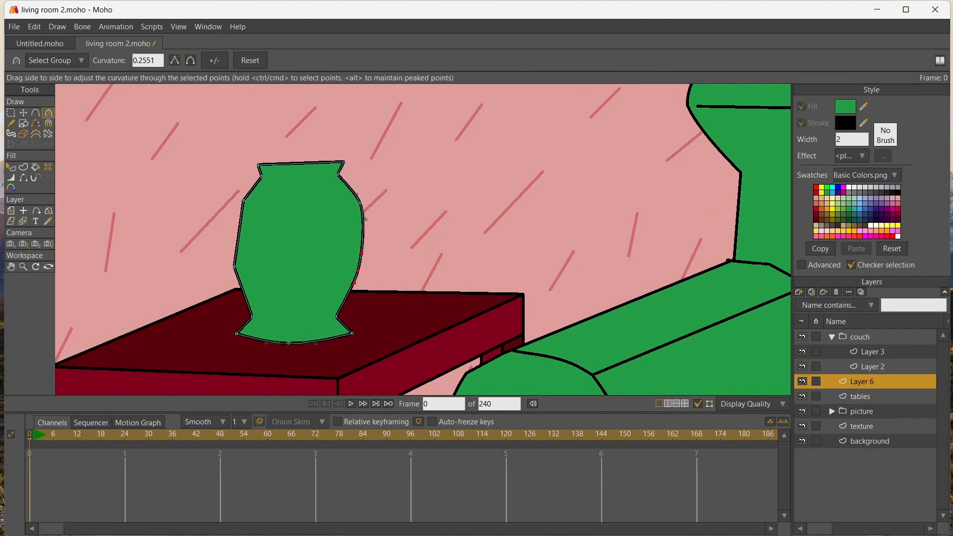
{"action": "left_click_drag", "start_coordinate": [243, 200], "coordinate": [263, 200]}
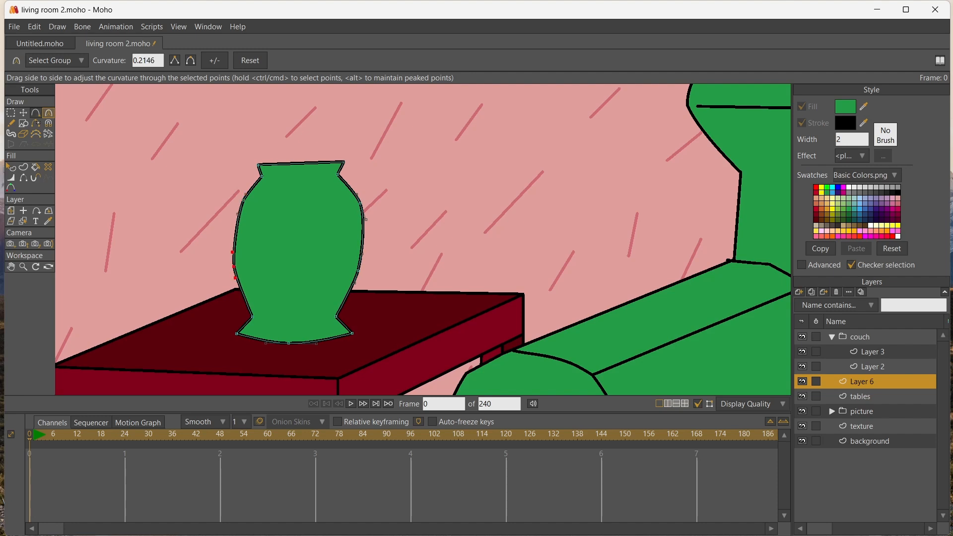
Add a point in the middle of the vase's top edge, lower it, and draw the arched back edge of the mouth
{"action": "left_click", "coordinate": [36, 113]}
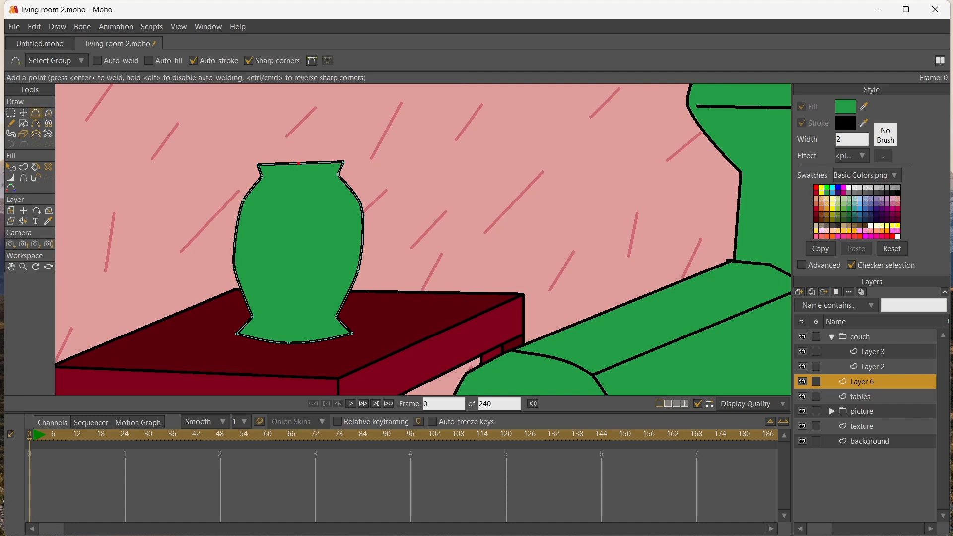
{"action": "key", "text": "t"}
{"action": "left_click_drag", "start_coordinate": [298, 164], "coordinate": [298, 170]}
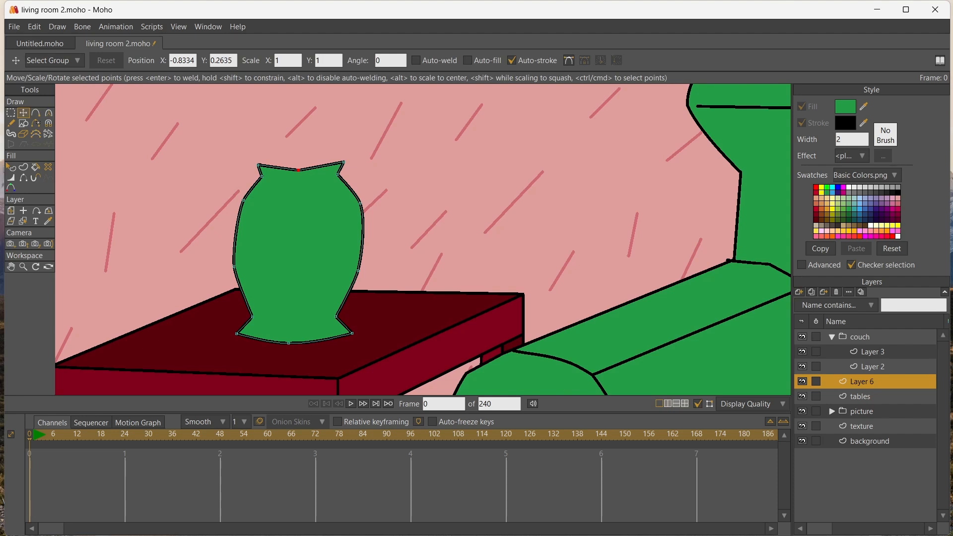
{"action": "key", "text": "a"}
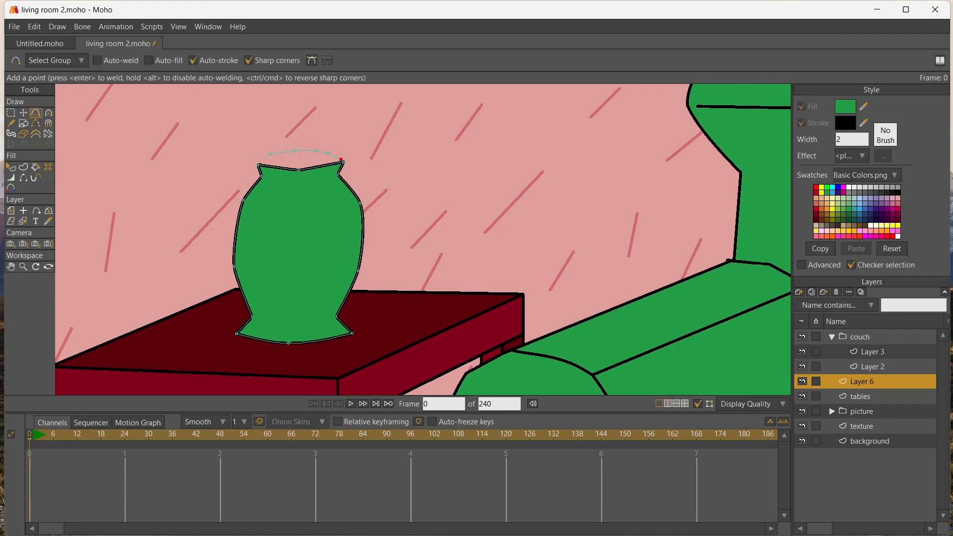
{"action": "key", "text": "Return"}
Add two points along the front edge of the vase's mouth and lower the points to form a rounded curve
{"action": "left_click", "coordinate": [274, 167]}
{"action": "left_click", "coordinate": [318, 167]}
{"action": "key", "text": "t"}
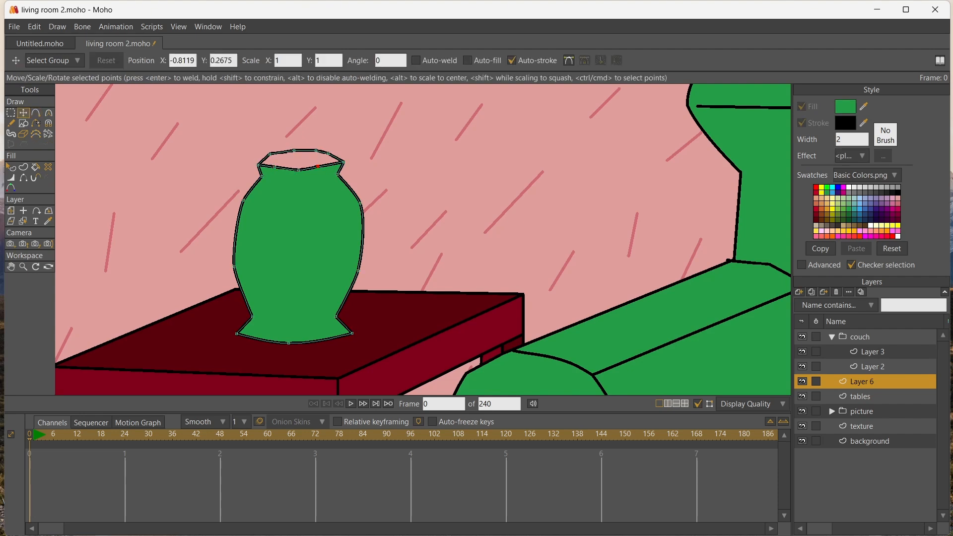
{"action": "mouse_move", "coordinate": [317, 166]}
{"action": "left_mouse_down"}
{"action": "mouse_move", "coordinate": [328, 170]}
{"action": "mouse_move", "coordinate": [269, 171]}
{"action": "mouse_move", "coordinate": [300, 172]}
{"action": "left_mouse_up"}
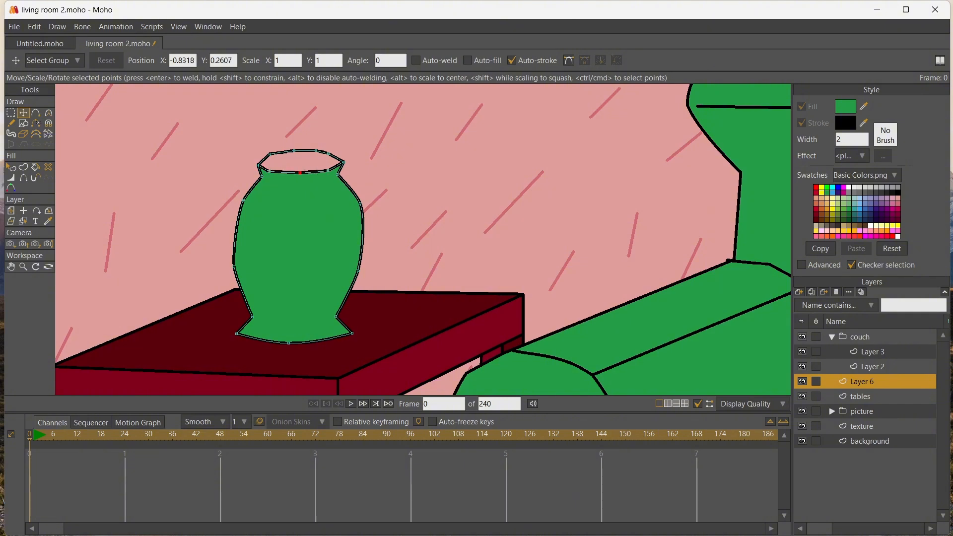
Draw a smaller closed six-point shape inside the vase's mouth for the inner opening
{"action": "key", "text": "a"}
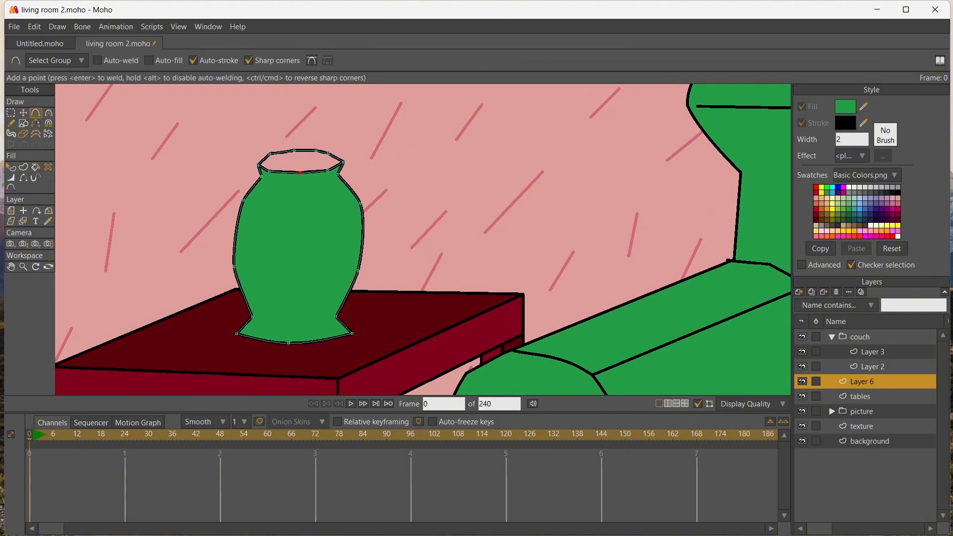
{"action": "scroll", "coordinate": [260, 173], "scroll_direction": "up", "scroll_amount": 5}
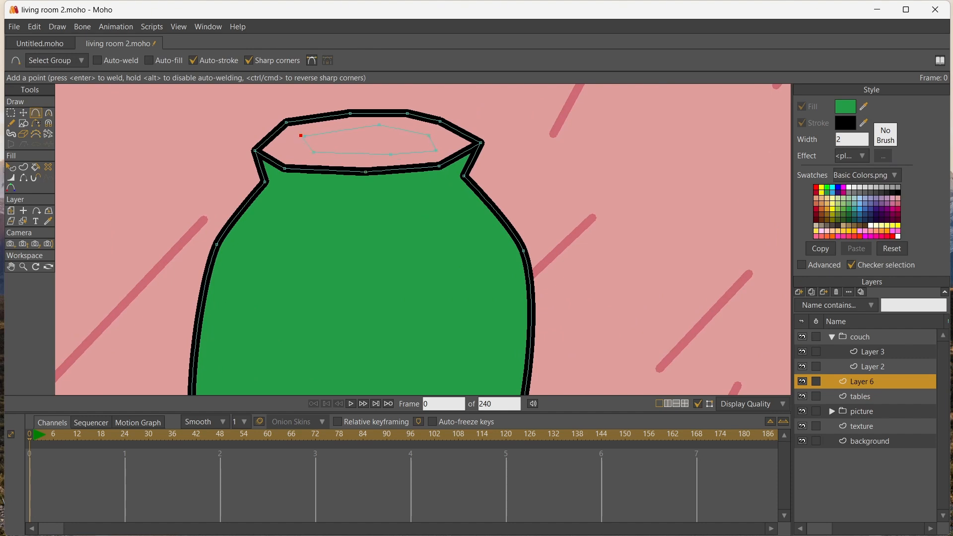
{"action": "key", "text": "Return"}
Set the fill to a lighter green and fill the rim area around the vase's inner opening
{"action": "left_click", "coordinate": [845, 106]}
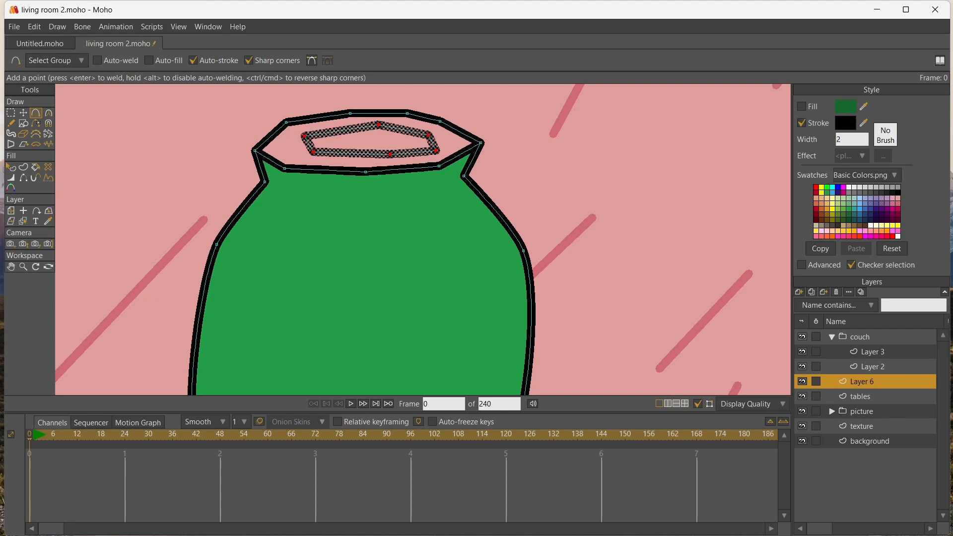
{"action": "key", "text": "p"}
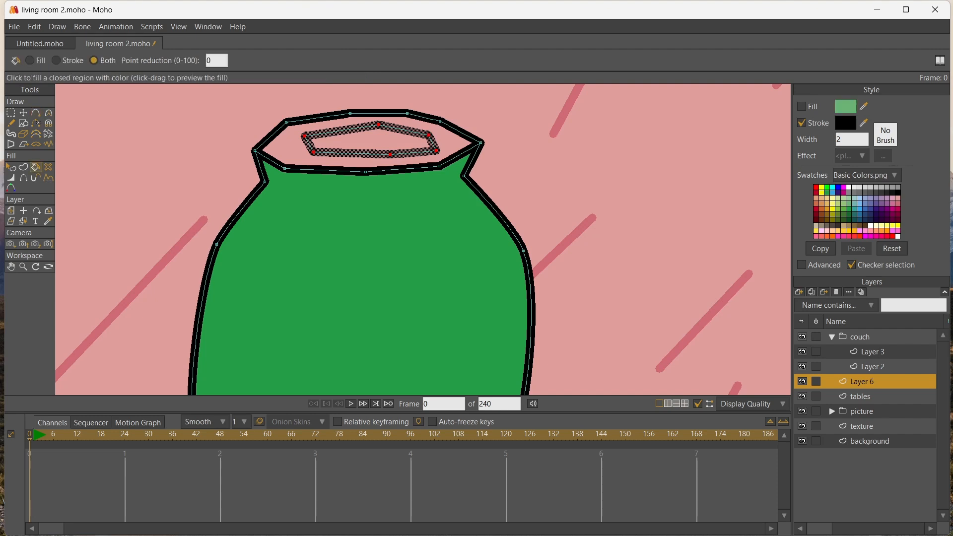
{"action": "left_click", "coordinate": [287, 147]}
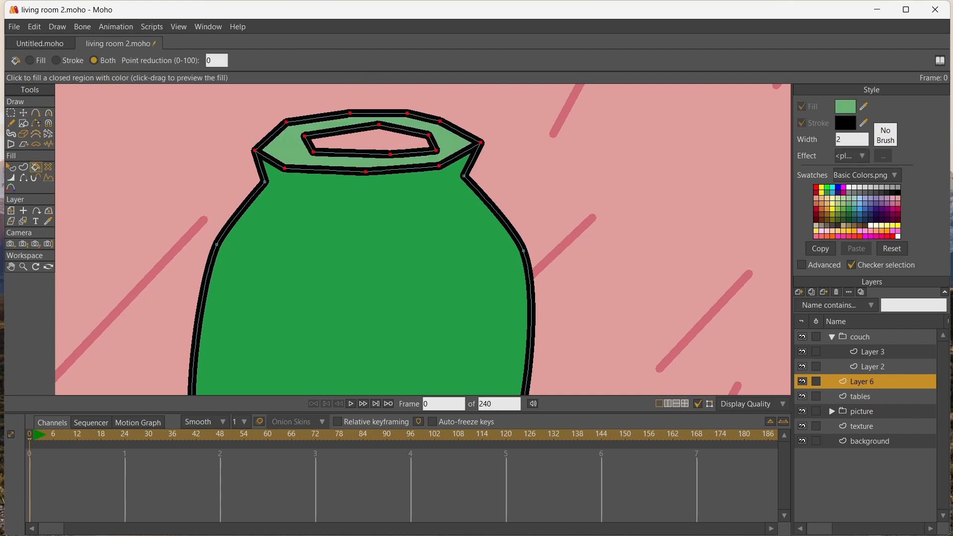
Set the fill to black and fill the vase's inner opening
{"action": "left_click", "coordinate": [897, 193]}
{"action": "left_click", "coordinate": [370, 142]}
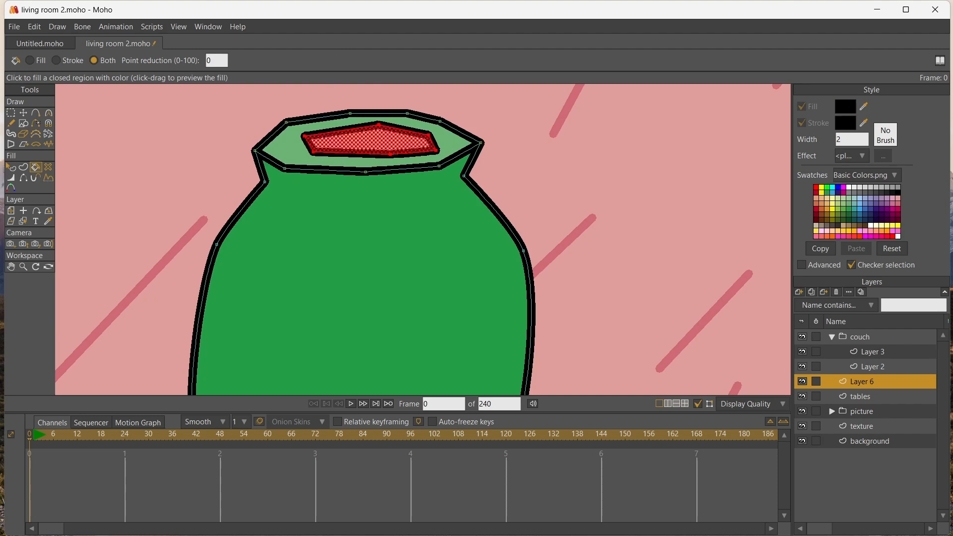
{"action": "key", "text": "t"}
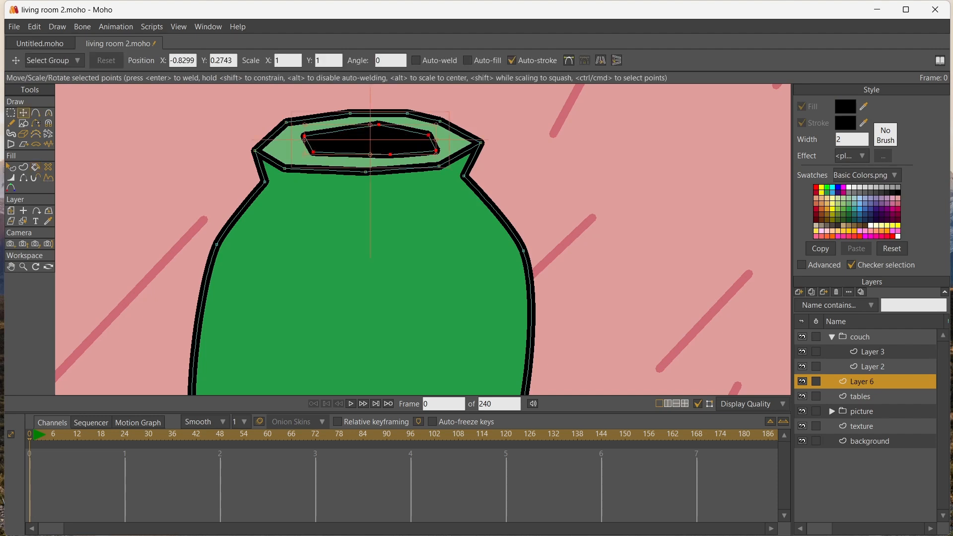
Smooth the corners of the vase's black inner opening by adding curvature to its left and lower points
{"action": "key", "text": "ctrl+d"}
{"action": "key", "text": "c"}
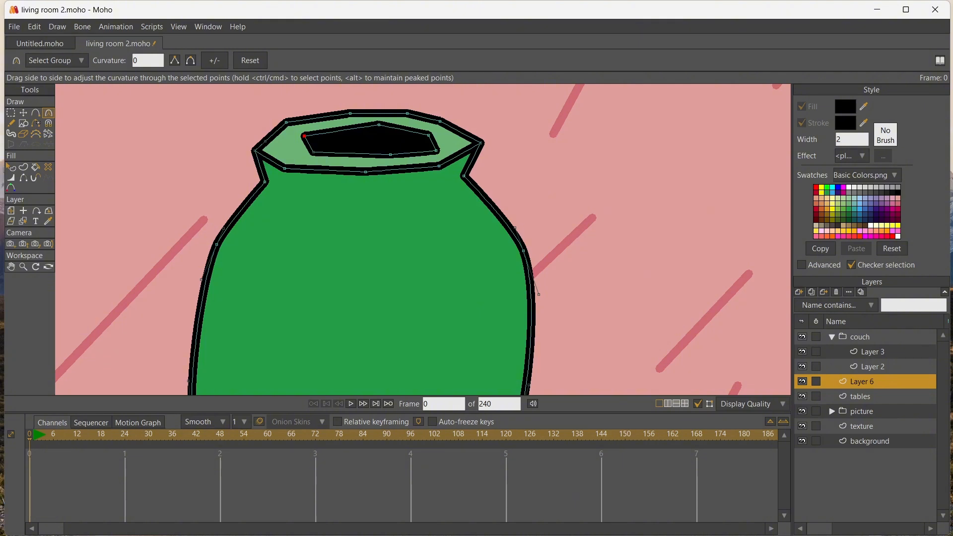
{"action": "left_click_drag", "start_coordinate": [303, 135], "coordinate": [311, 111]}
{"action": "left_click_drag", "start_coordinate": [313, 152], "coordinate": [498, 156]}
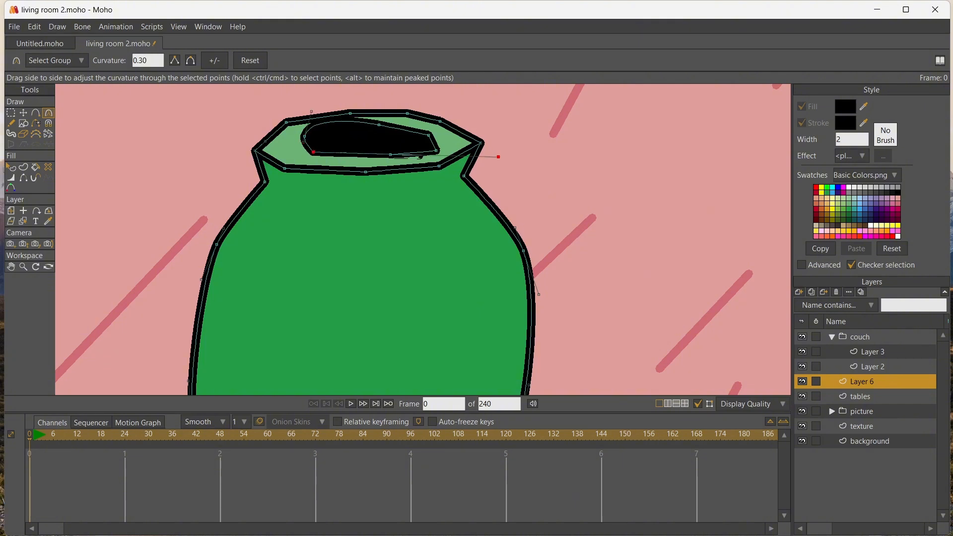
{"action": "key", "text": "ctrl+z"}
{"action": "mouse_move", "coordinate": [313, 152]}
{"action": "left_mouse_down"}
{"action": "mouse_move", "coordinate": [336, 153]}
{"action": "mouse_move", "coordinate": [322, 153]}
{"action": "left_mouse_up"}
{"action": "left_click_drag", "start_coordinate": [389, 154], "coordinate": [450, 121]}
Add curvature to the points along the front, left corner and back edge of the vase's light green rim
{"action": "left_click_drag", "start_coordinate": [438, 166], "coordinate": [450, 166]}
{"action": "left_click_drag", "start_coordinate": [366, 172], "coordinate": [371, 172]}
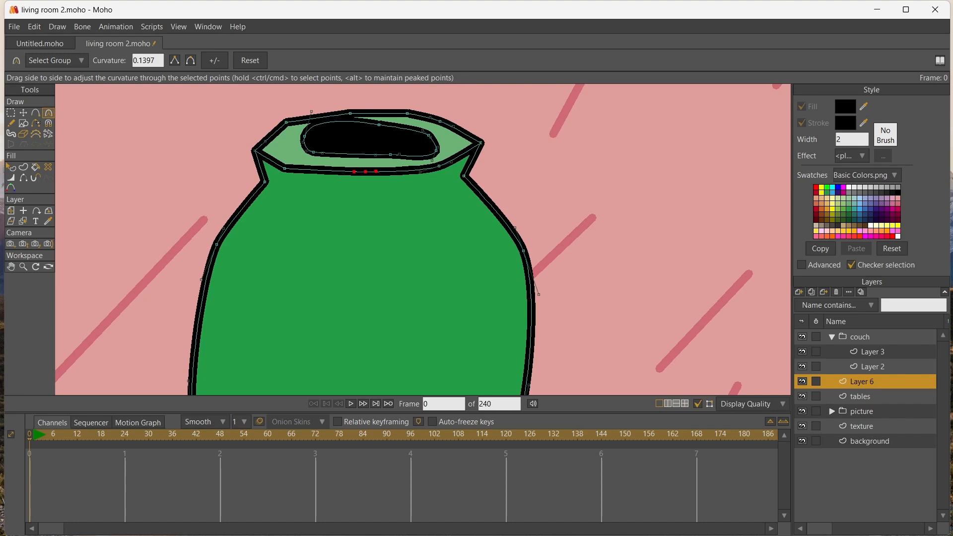
{"action": "left_click_drag", "start_coordinate": [284, 168], "coordinate": [252, 150]}
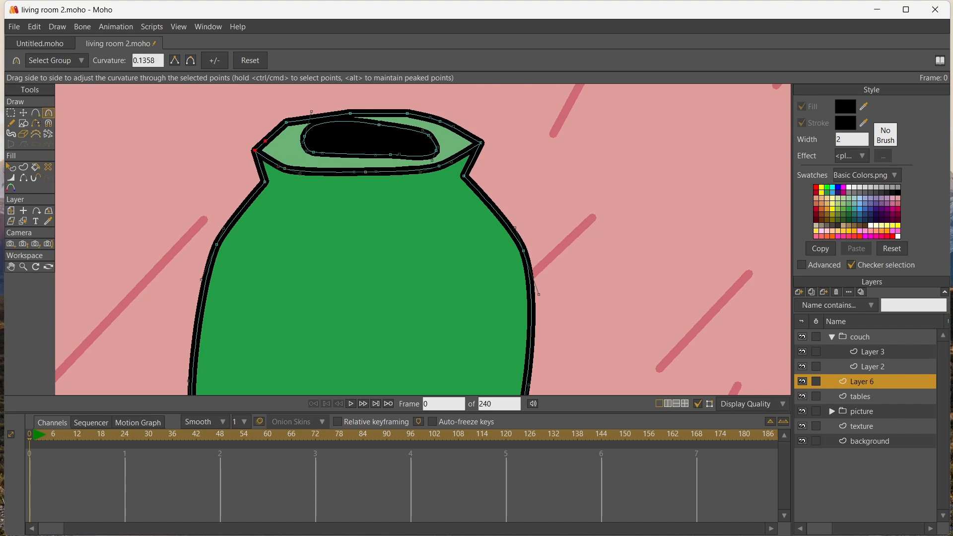
{"action": "left_click_drag", "start_coordinate": [285, 121], "coordinate": [360, 113]}
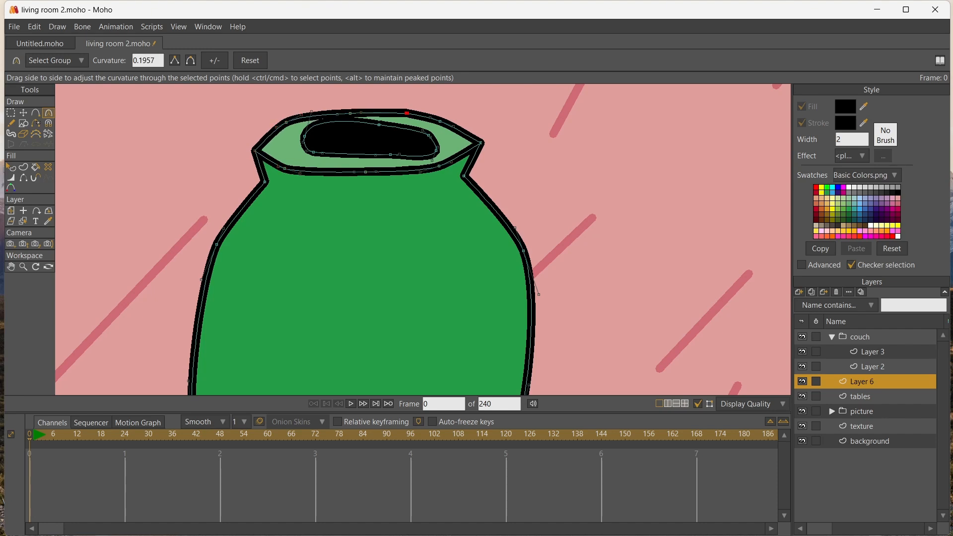
Move the rim's outer points outward to widen it into an oval, and smooth the curve at its upper right
{"action": "left_click", "coordinate": [23, 113]}
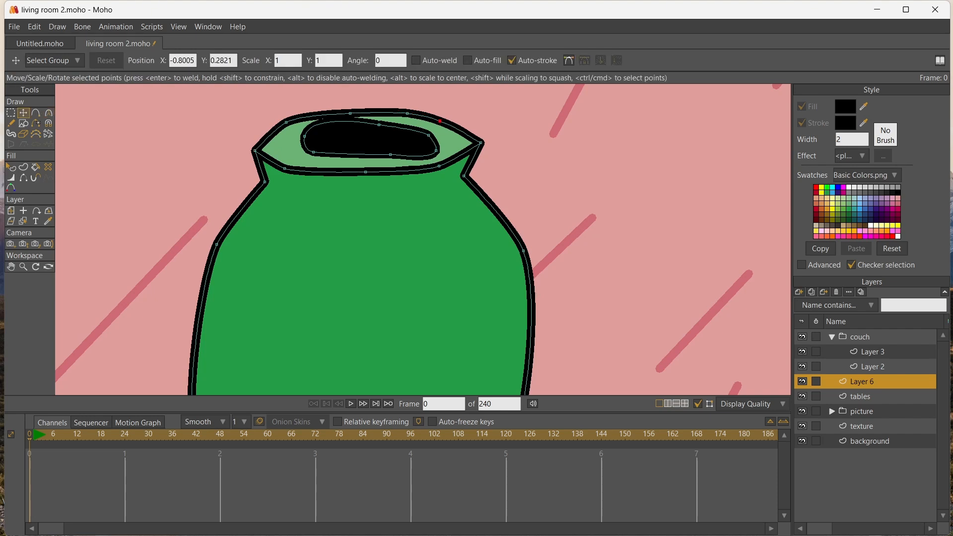
{"action": "left_click_drag", "start_coordinate": [440, 120], "coordinate": [470, 124]}
{"action": "left_click_drag", "start_coordinate": [438, 166], "coordinate": [453, 164]}
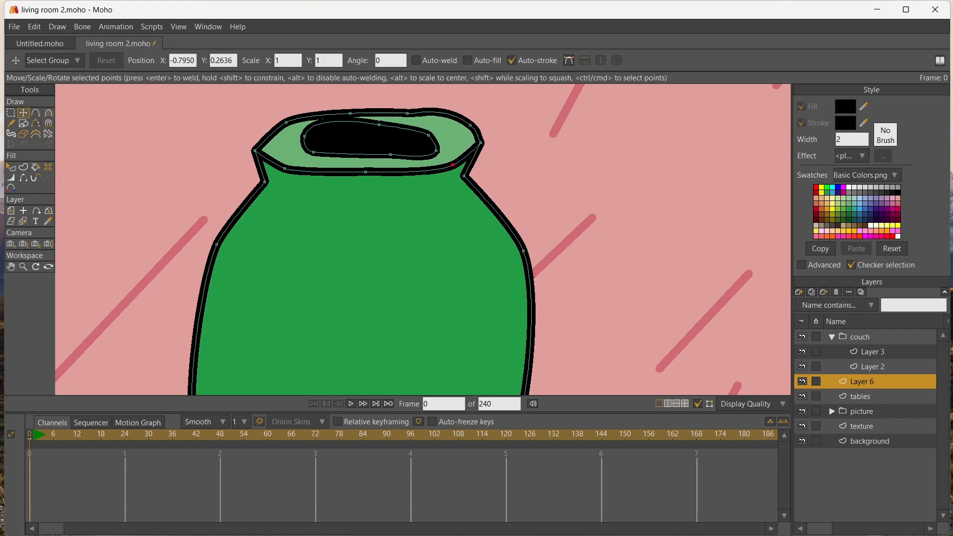
{"action": "left_click_drag", "start_coordinate": [407, 114], "coordinate": [348, 106]}
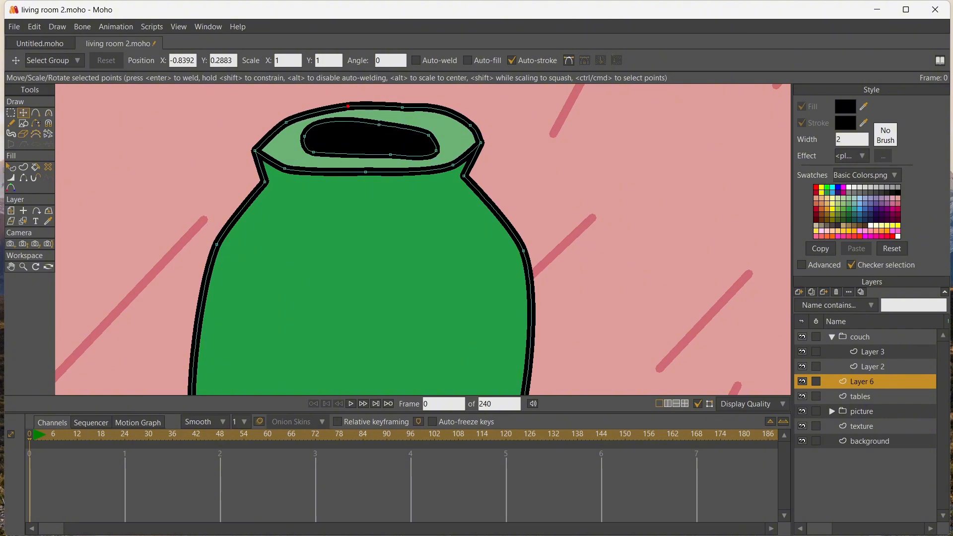
{"action": "left_click_drag", "start_coordinate": [287, 122], "coordinate": [263, 130]}
{"action": "left_click_drag", "start_coordinate": [284, 168], "coordinate": [272, 168]}
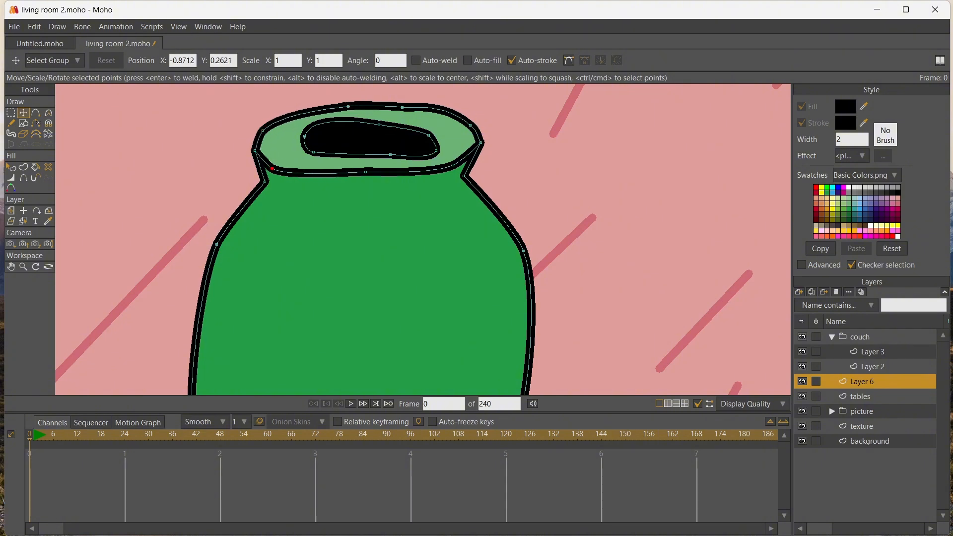
{"action": "left_click_drag", "start_coordinate": [365, 172], "coordinate": [365, 173]}
{"action": "key", "text": "c"}
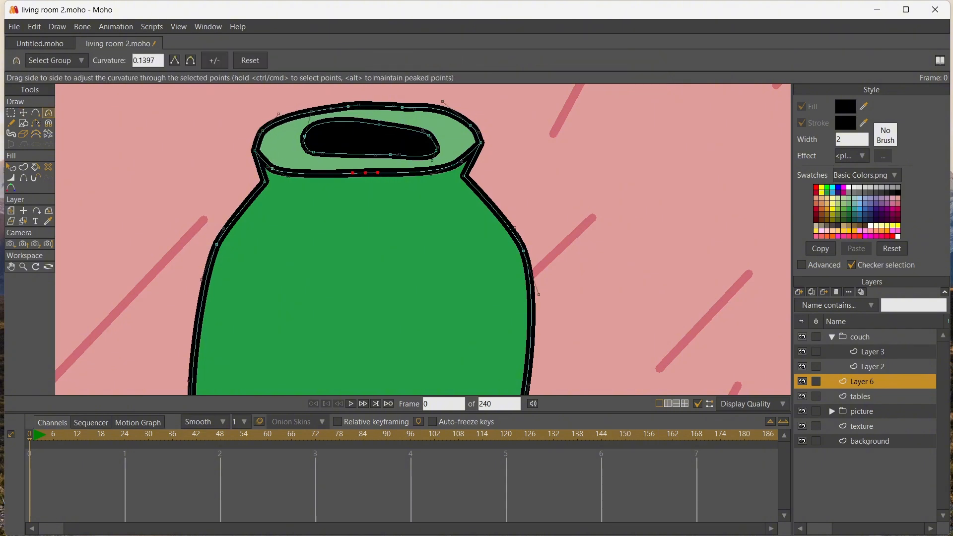
{"action": "left_click_drag", "start_coordinate": [414, 109], "coordinate": [447, 110]}
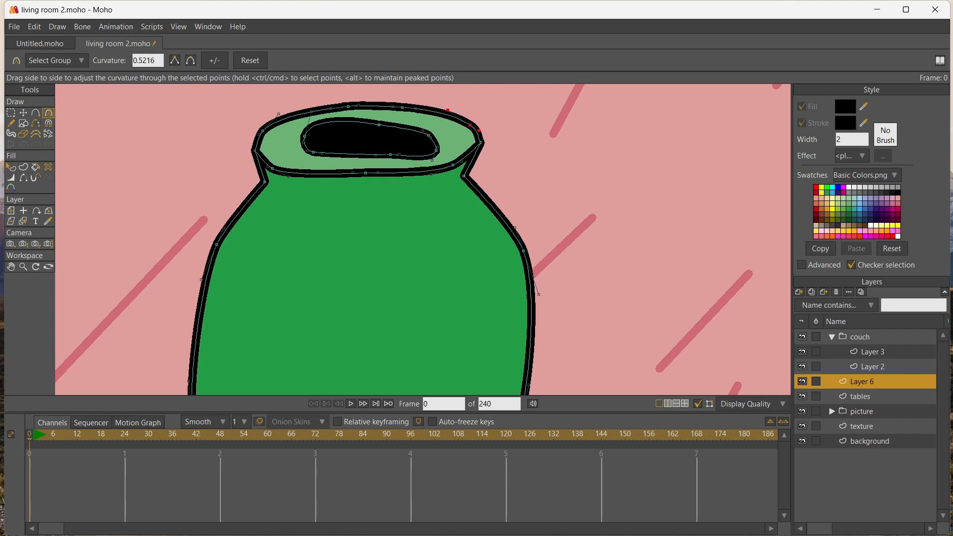
Spread the black inner opening's points outward to follow the widened rim, and smooth the curve at its left end
{"action": "key", "text": "t"}
{"action": "double_click", "coordinate": [436, 151]}
{"action": "left_click_drag", "start_coordinate": [445, 157], "coordinate": [378, 120]}
{"action": "left_click", "coordinate": [436, 148]}
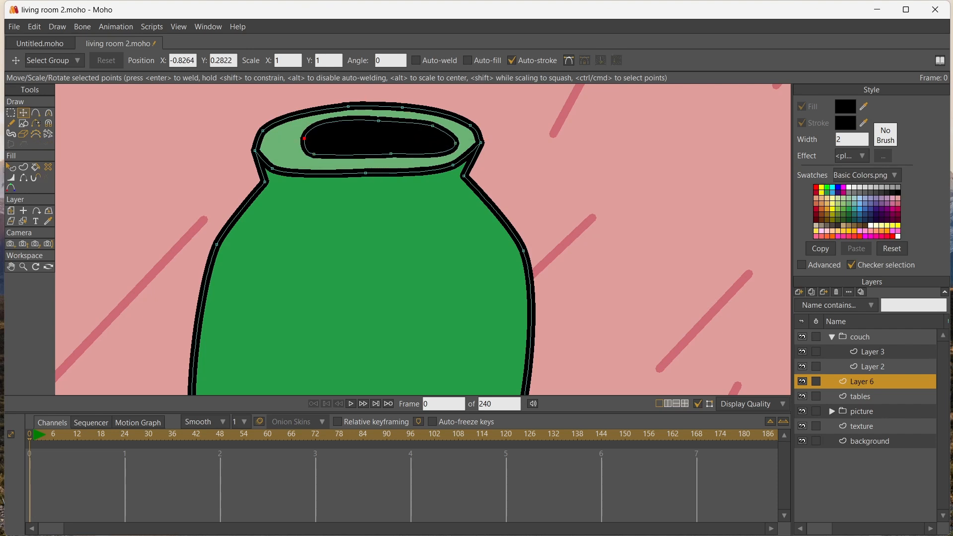
{"action": "left_click_drag", "start_coordinate": [304, 138], "coordinate": [316, 159]}
{"action": "key", "text": "c"}
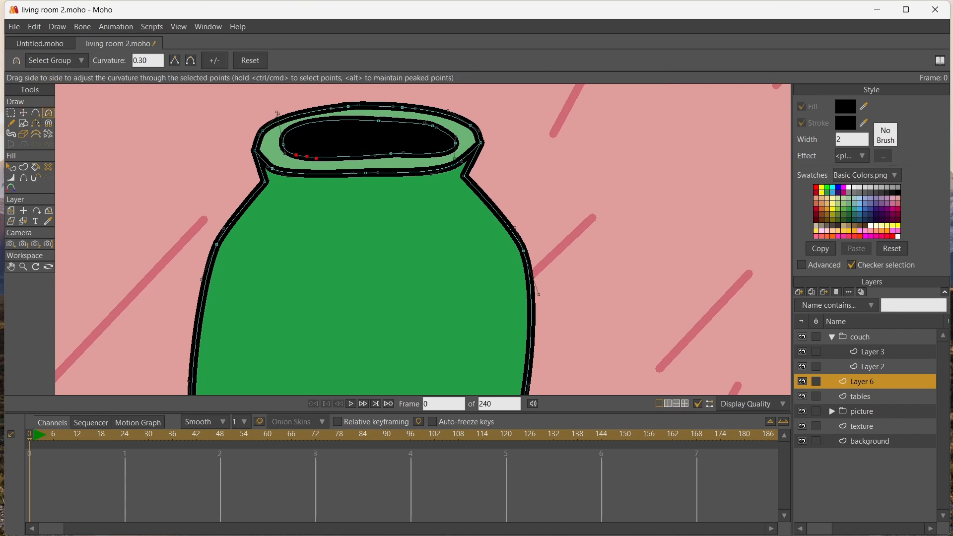
{"action": "left_click_drag", "start_coordinate": [276, 113], "coordinate": [275, 119]}
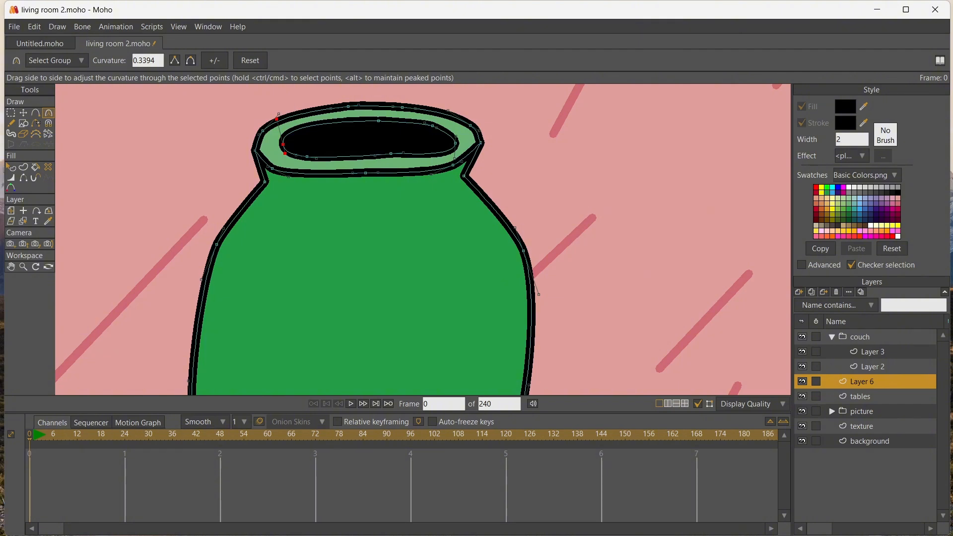
Create a new vector layer above the vase's layer
{"action": "scroll", "coordinate": [217, 179], "scroll_direction": "down", "scroll_amount": 6}
{"action": "scroll", "coordinate": [267, 233], "scroll_direction": "up", "scroll_amount": 1}
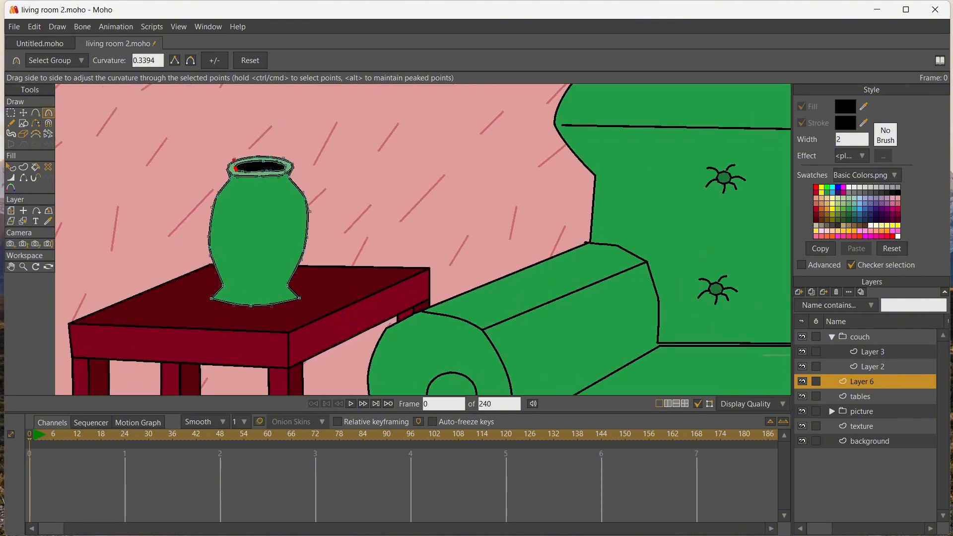
{"action": "left_click", "coordinate": [799, 292]}
{"action": "left_click", "coordinate": [816, 302]}
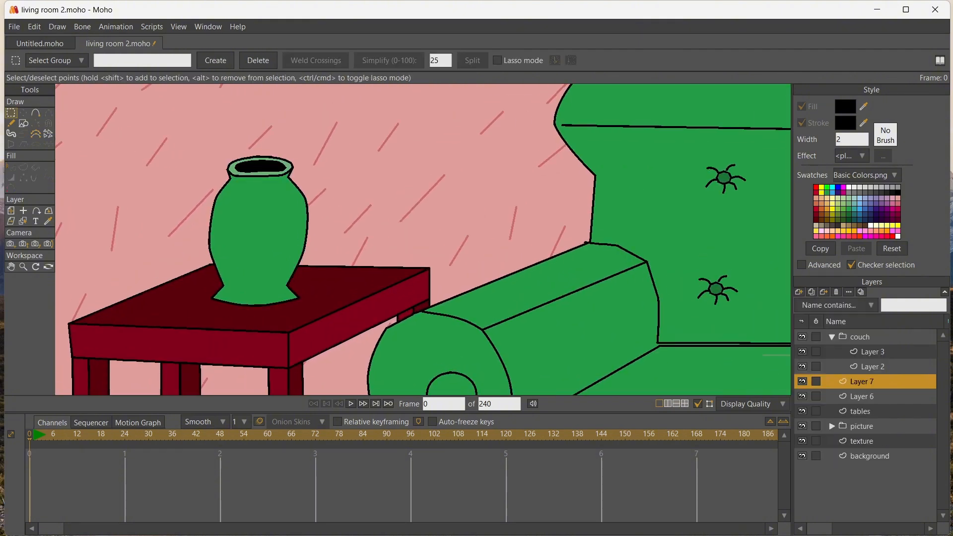
Draw a narrow closed outline rising from the vase's mouth and bending to the left as a stem
{"action": "left_click", "coordinate": [10, 267]}
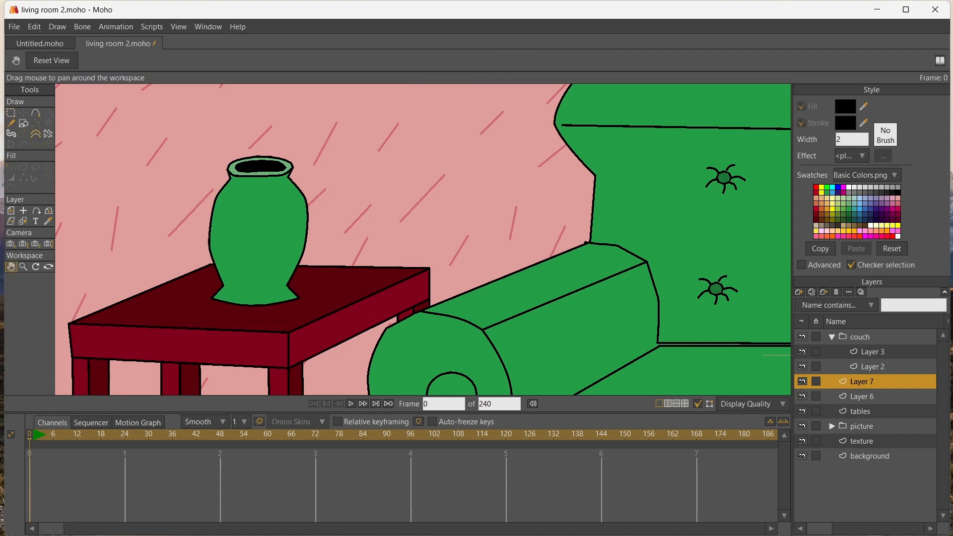
{"action": "left_click_drag", "start_coordinate": [258, 208], "coordinate": [269, 293]}
{"action": "left_click", "coordinate": [36, 113]}
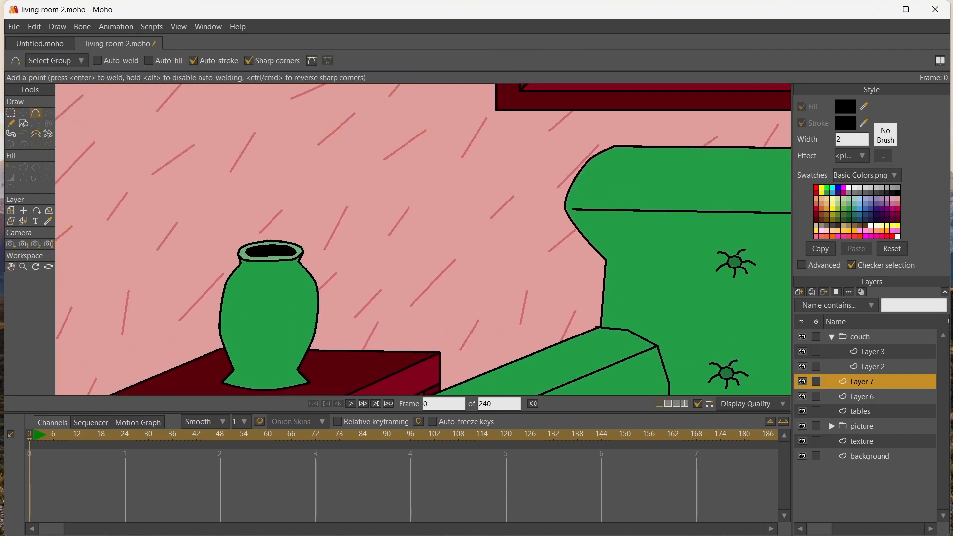
{"action": "left_click_drag", "start_coordinate": [235, 188], "coordinate": [250, 210]}
{"action": "left_click_drag", "start_coordinate": [256, 248], "coordinate": [259, 210]}
{"action": "left_click_drag", "start_coordinate": [212, 177], "coordinate": [214, 178]}
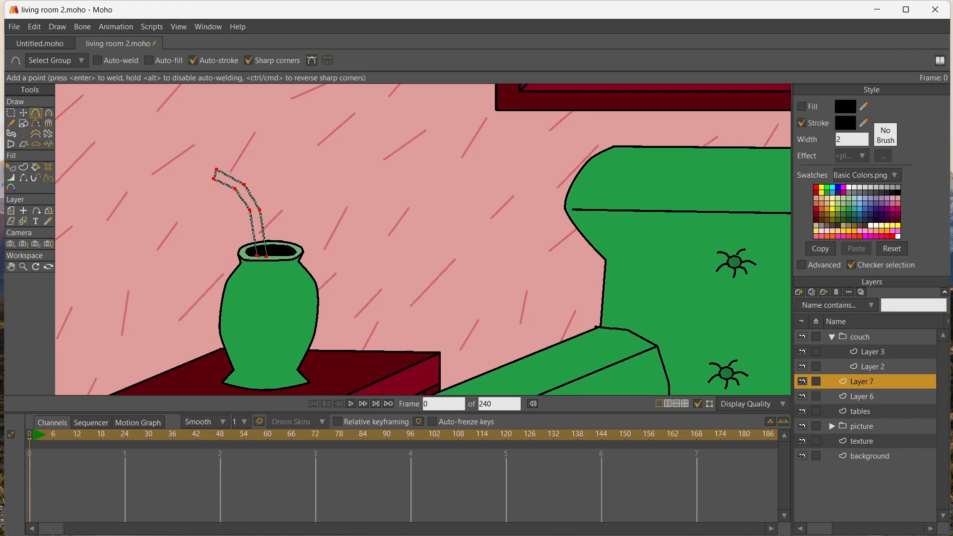
Fill the stem with blue and curve the points at its bend
{"action": "key", "text": "p"}
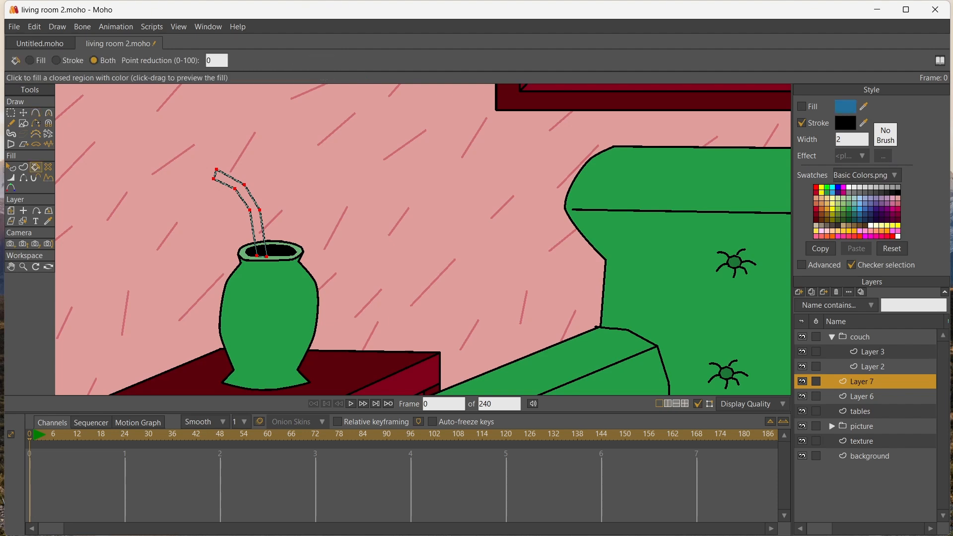
{"action": "left_click", "coordinate": [254, 226]}
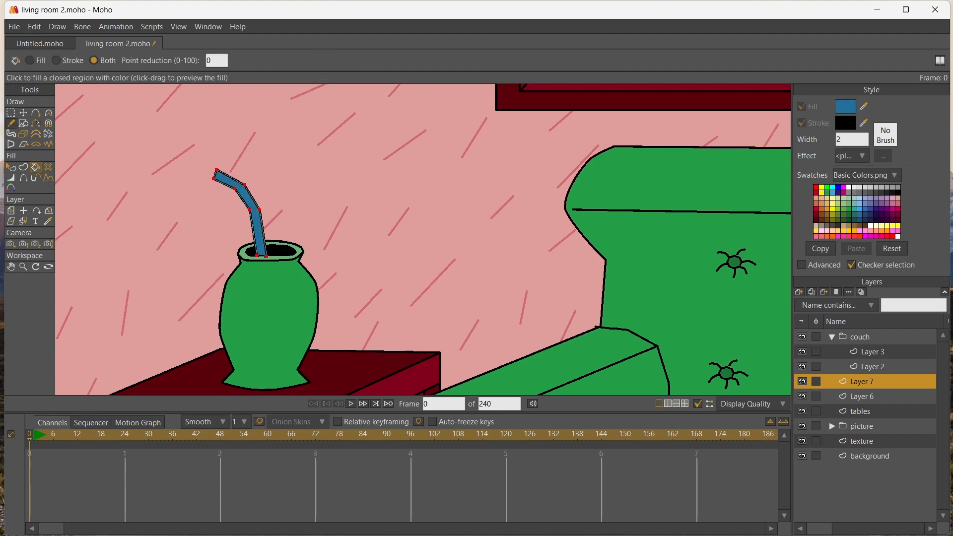
{"action": "left_click", "coordinate": [11, 113]}
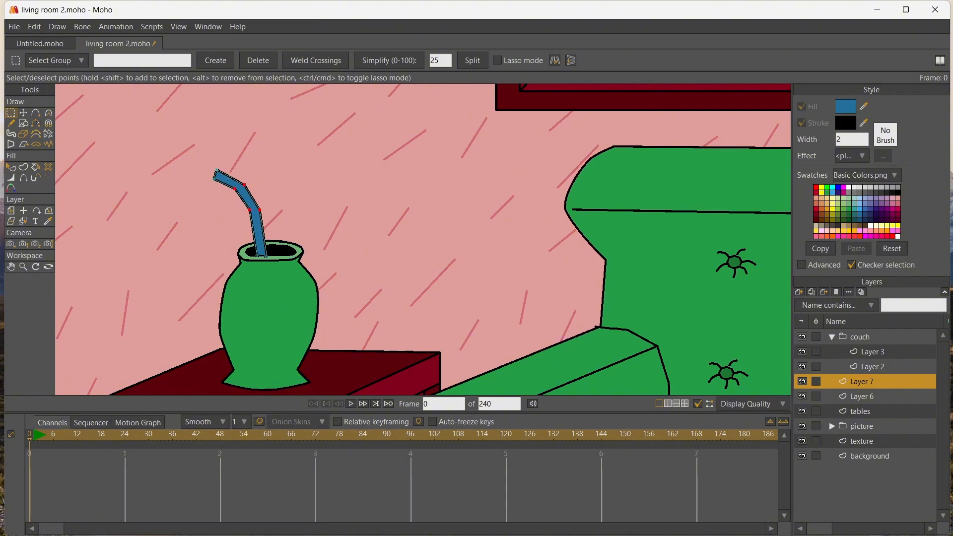
{"action": "key", "text": "c"}
{"action": "left_click_drag", "start_coordinate": [262, 208], "coordinate": [297, 209]}
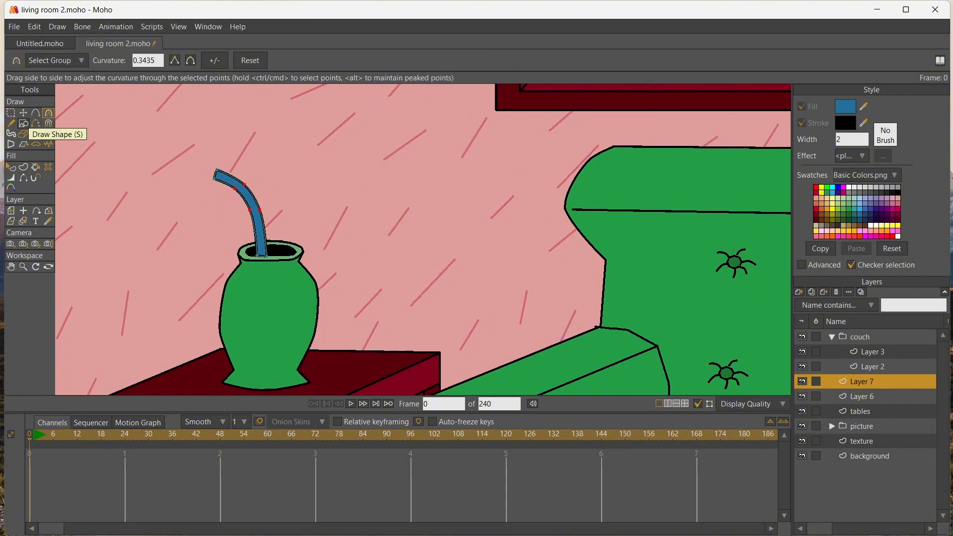
Draw a closed four-petal flower outline to the right of the blue stem, above the vase
{"action": "left_click", "coordinate": [36, 112]}
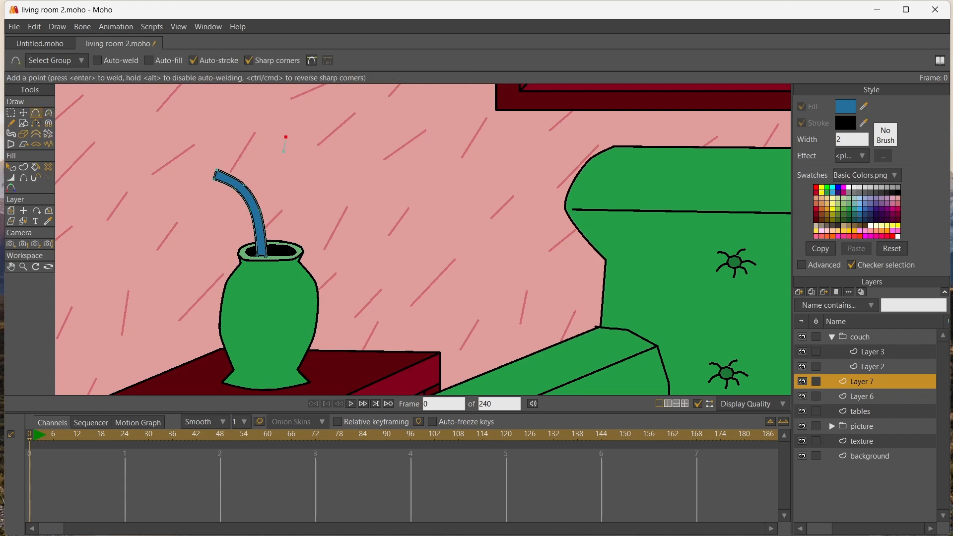
{"action": "left_click_drag", "start_coordinate": [285, 137], "coordinate": [310, 134]}
{"action": "left_click_drag", "start_coordinate": [309, 258], "coordinate": [287, 256]}
{"action": "left_click_drag", "start_coordinate": [299, 175], "coordinate": [283, 152]}
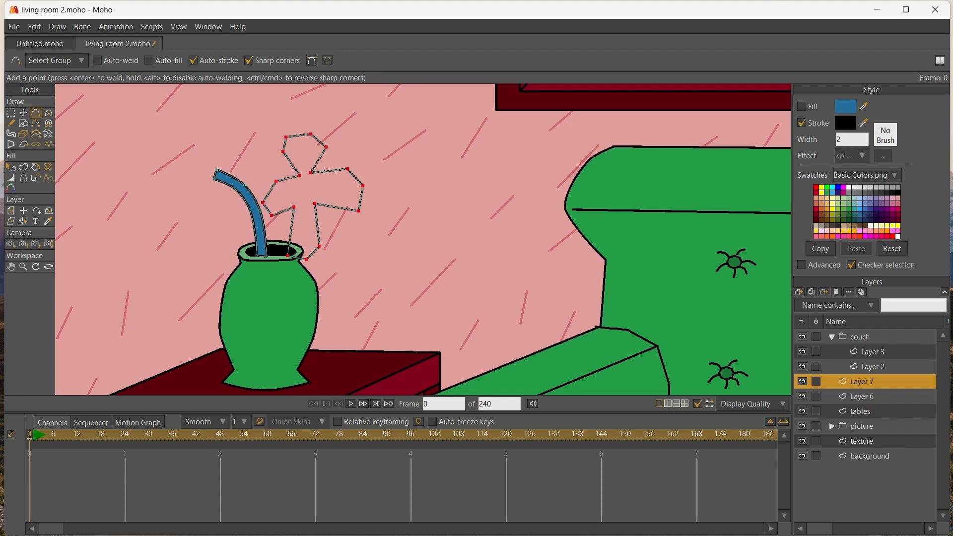
Set the fill to yellow and fill the four-petal flower
{"action": "left_click", "coordinate": [821, 187]}
{"action": "key", "text": "p"}
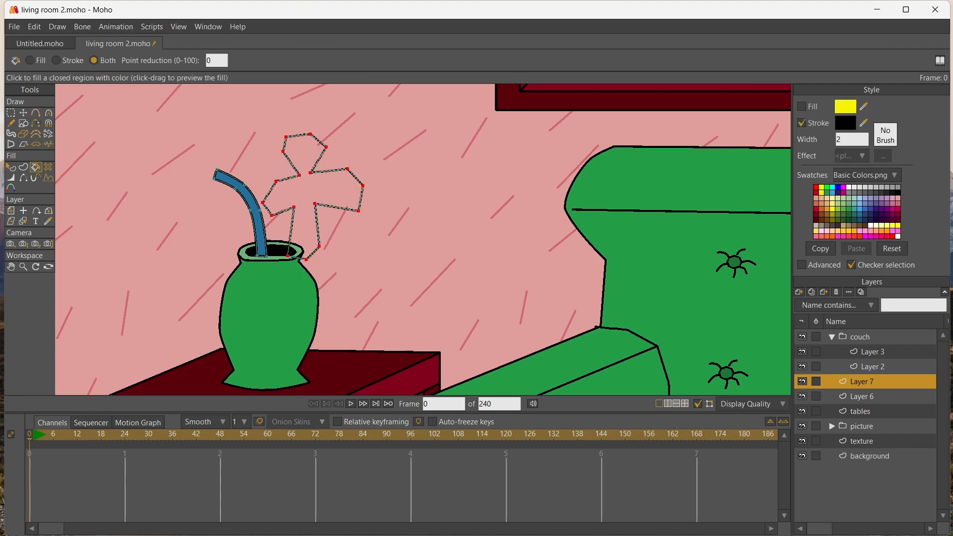
{"action": "left_click", "coordinate": [309, 192]}
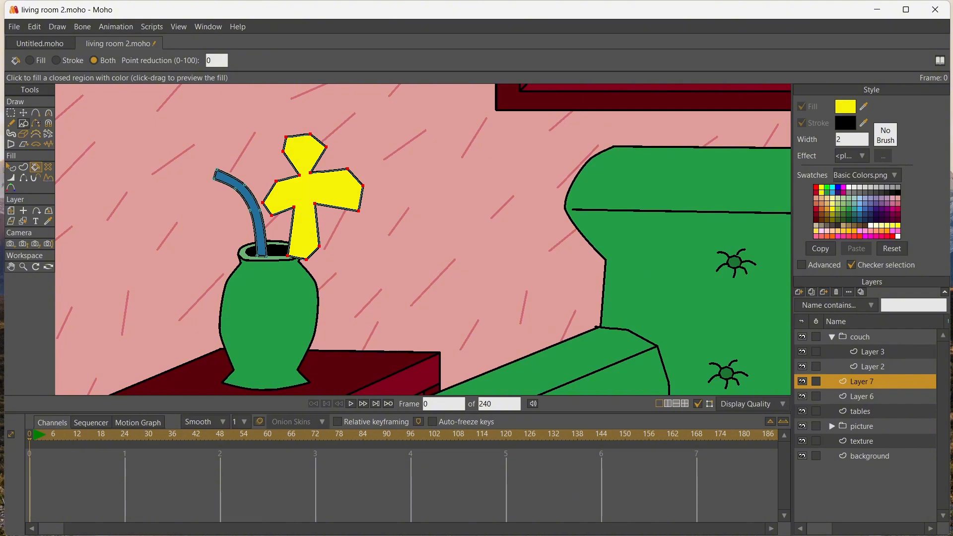
Draw a small oval at the flower's center, filled with crimson, and shift it slightly up and left
{"action": "key", "text": "e"}
{"action": "left_click_drag", "start_coordinate": [318, 196], "coordinate": [321, 201]}
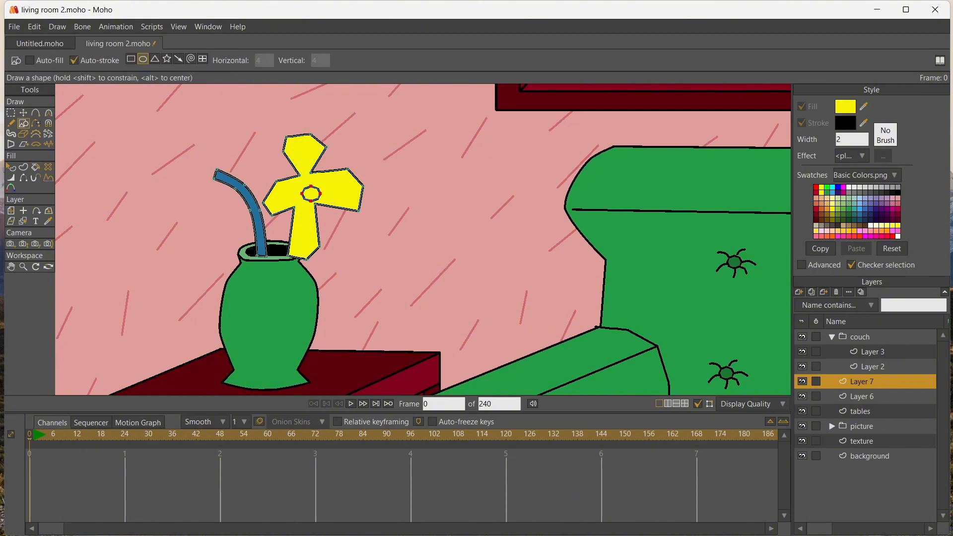
{"action": "left_click", "coordinate": [897, 209]}
{"action": "key", "text": "p"}
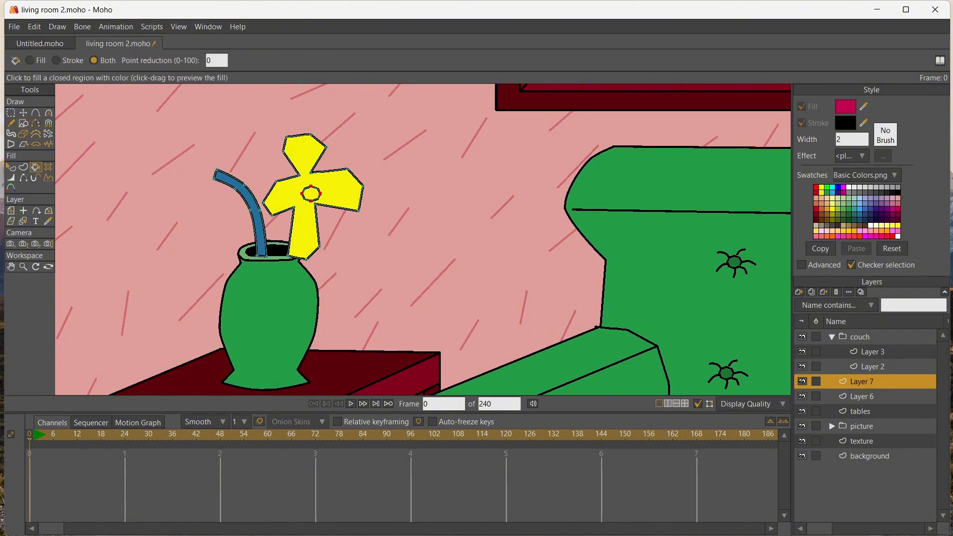
{"action": "left_click", "coordinate": [311, 194]}
{"action": "key", "text": "t"}
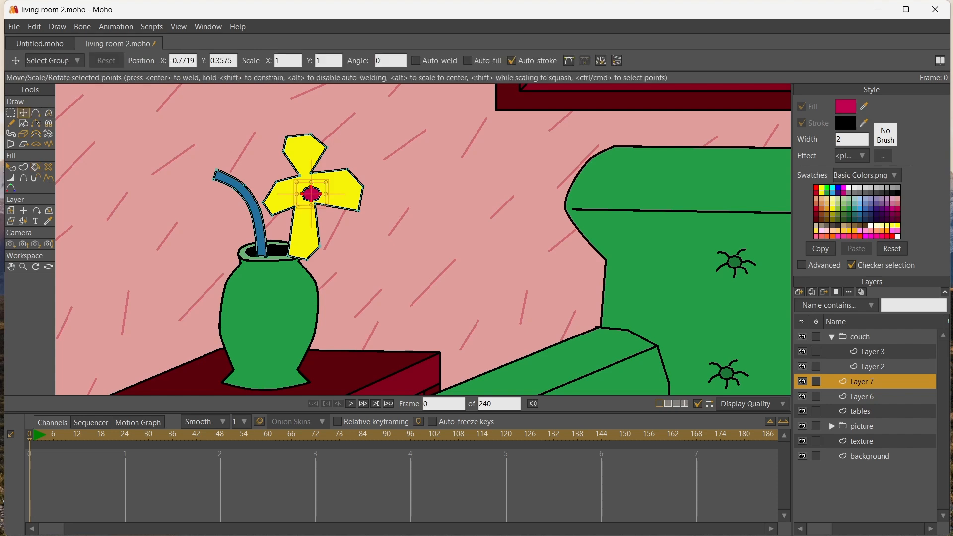
{"action": "left_click_drag", "start_coordinate": [311, 194], "coordinate": [305, 189]}
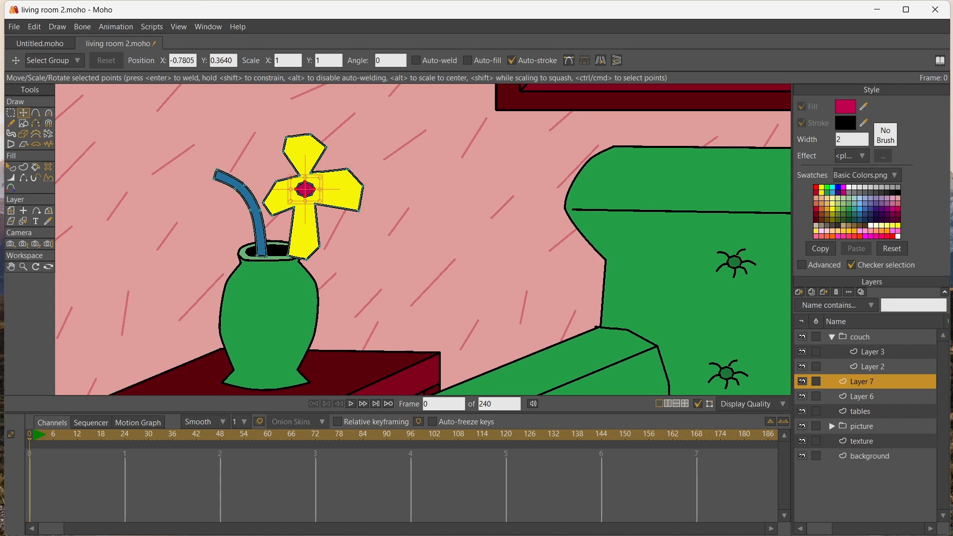
Select the whole flower and move it to the right, clear of the vase and stem
{"action": "key", "text": "g"}
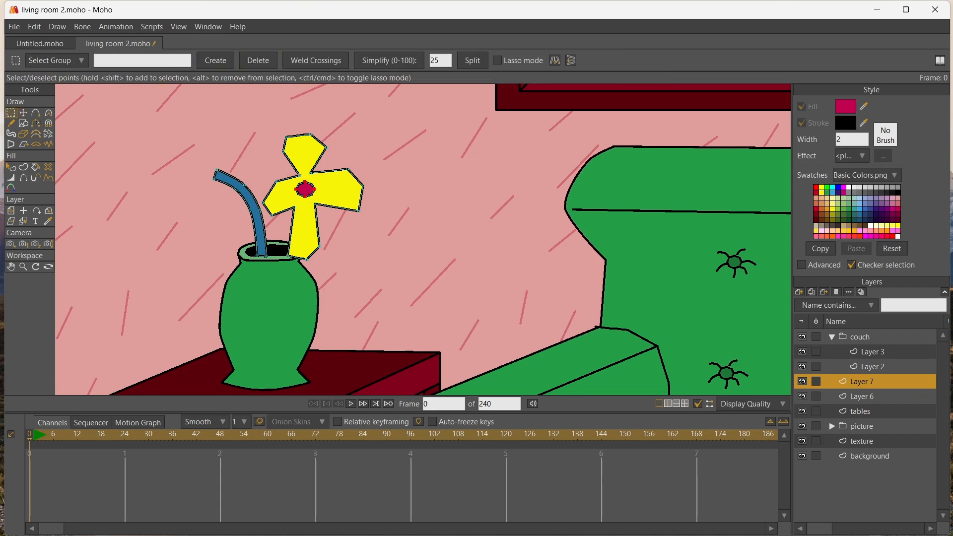
{"action": "key", "text": "t"}
{"action": "left_click_drag", "start_coordinate": [313, 197], "coordinate": [353, 173]}
Adjust the points of the flower's petals to make the four petals more even around the crimson center
{"action": "left_click_drag", "start_coordinate": [351, 206], "coordinate": [382, 205]}
{"action": "mouse_move", "coordinate": [375, 258]}
{"action": "left_mouse_down"}
{"action": "mouse_move", "coordinate": [365, 238]}
{"action": "mouse_move", "coordinate": [419, 235]}
{"action": "mouse_move", "coordinate": [388, 256]}
{"action": "left_mouse_up"}
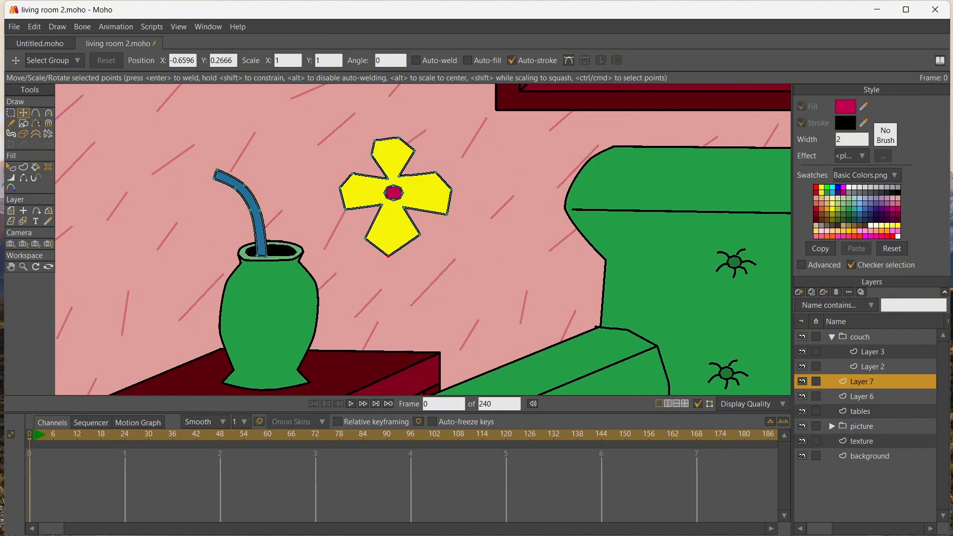
{"action": "left_click_drag", "start_coordinate": [398, 176], "coordinate": [435, 173]}
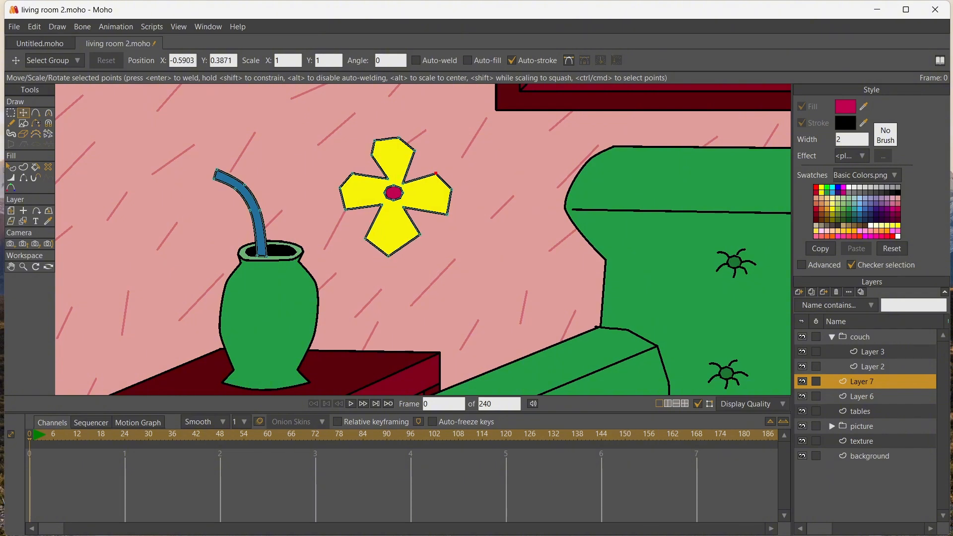
{"action": "left_click_drag", "start_coordinate": [447, 214], "coordinate": [344, 211]}
{"action": "left_click_drag", "start_coordinate": [381, 184], "coordinate": [382, 182]}
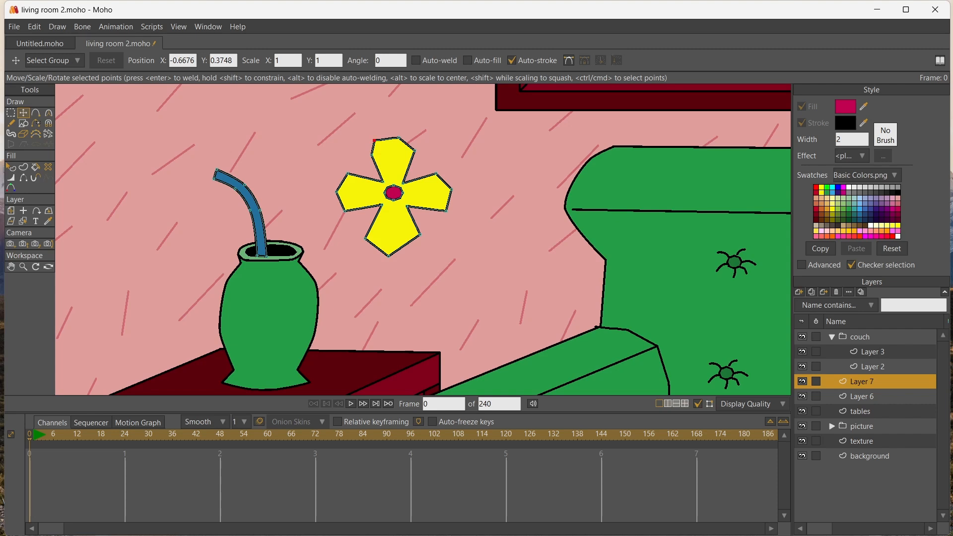
Remove the surplus corner point from the flower's top petal and round the outer points of the left petal
{"action": "left_click_drag", "start_coordinate": [374, 141], "coordinate": [390, 137]}
{"action": "key", "text": "Delete"}
{"action": "left_click", "coordinate": [10, 113]}
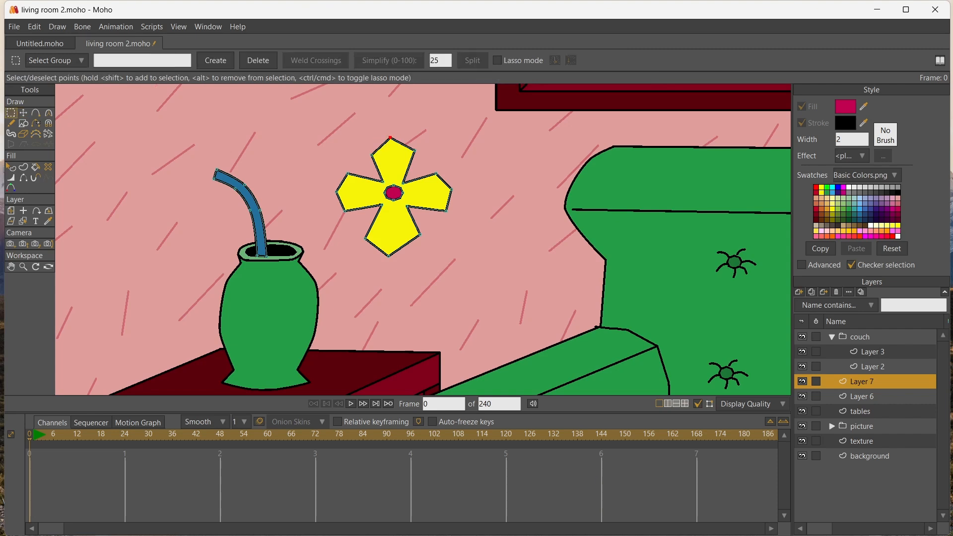
{"action": "left_click_drag", "start_coordinate": [317, 160], "coordinate": [398, 218]}
{"action": "key", "text": "c"}
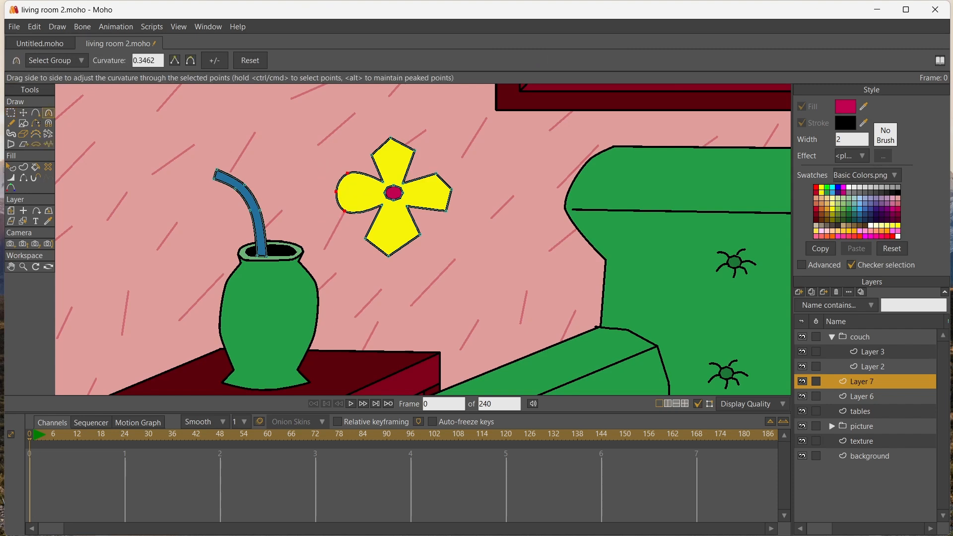
Round the outer points of the flower's top, right and bottom petals with the Curvature tool
{"action": "key", "text": "g"}
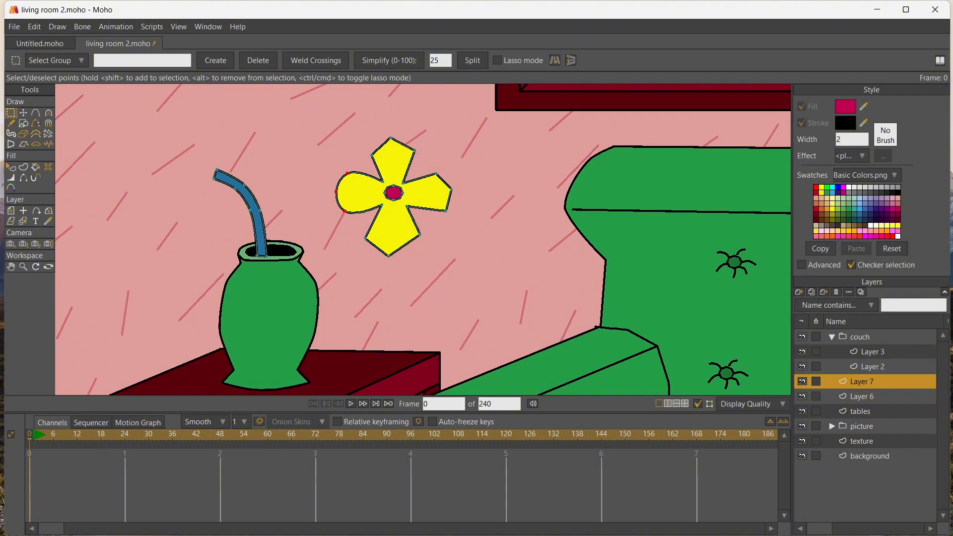
{"action": "left_click_drag", "start_coordinate": [359, 125], "coordinate": [463, 220]}
{"action": "left_click_drag", "start_coordinate": [360, 228], "coordinate": [474, 248]}
{"action": "key", "text": "c"}
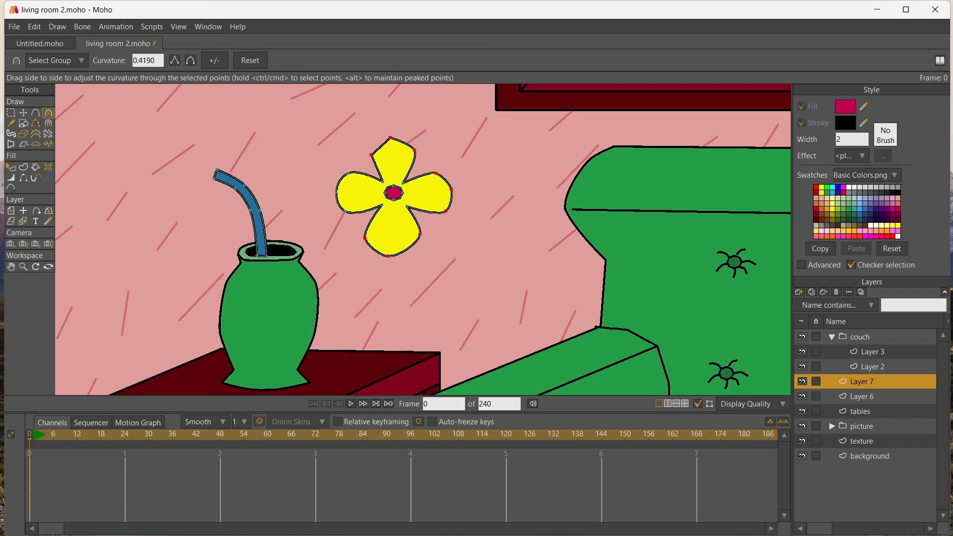
Smooth the remaining sharp corners at the tip of the top petal
{"action": "left_click", "coordinate": [23, 113]}
{"action": "left_click", "coordinate": [390, 138]}
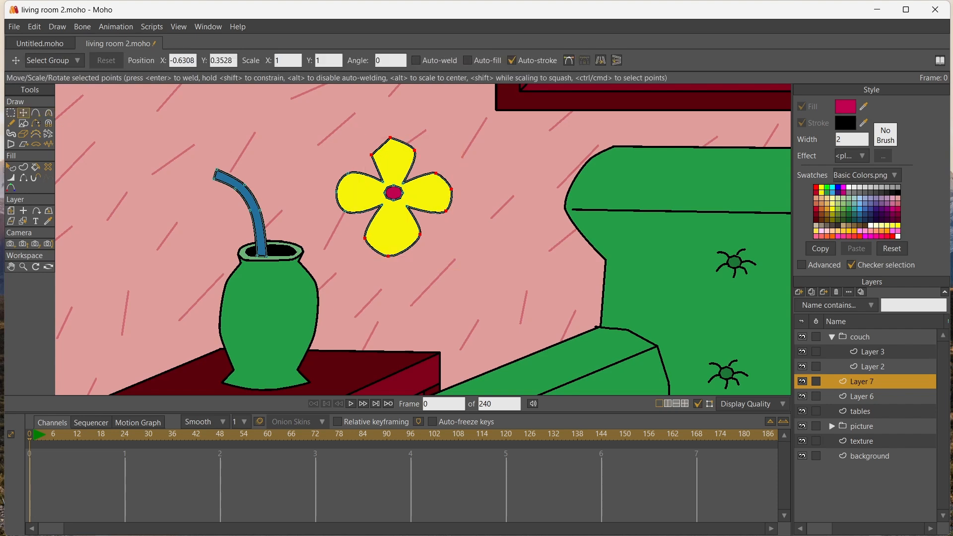
{"action": "key", "text": "c"}
{"action": "left_click_drag", "start_coordinate": [390, 138], "coordinate": [370, 150]}
Select the petals together with the crimson center and move them onto the upper end of the blue stem
{"action": "key", "text": "g"}
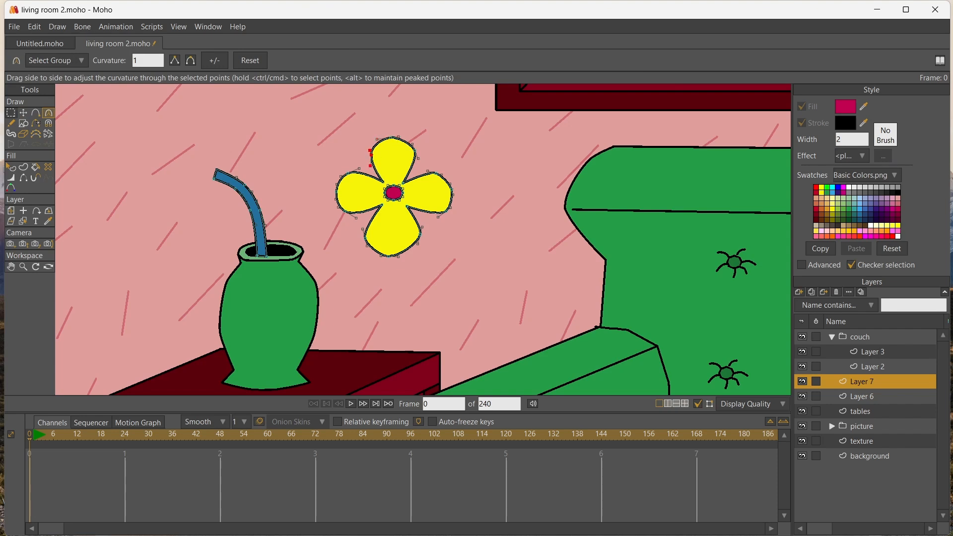
{"action": "left_click_drag", "start_coordinate": [296, 132], "coordinate": [461, 272]}
{"action": "key", "text": "t"}
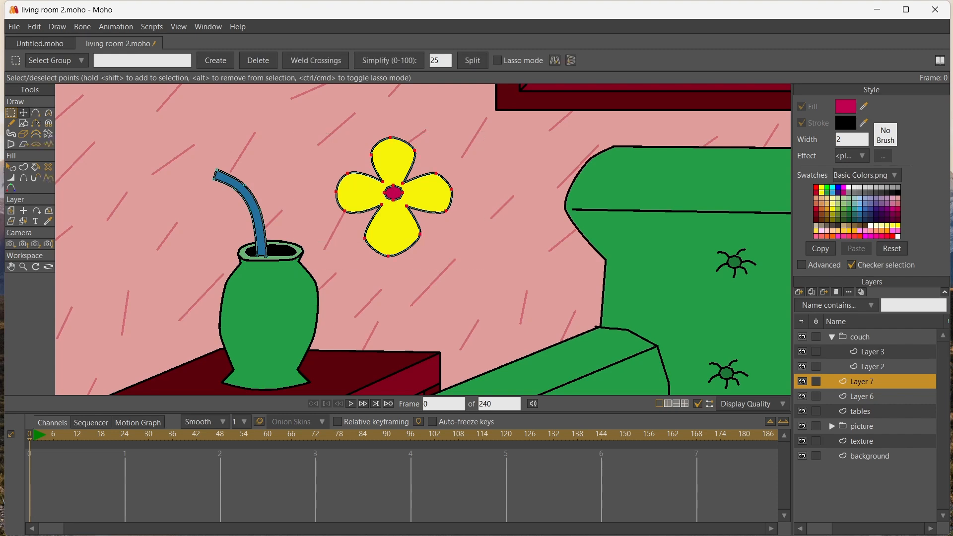
{"action": "left_click_drag", "start_coordinate": [395, 194], "coordinate": [216, 173]}
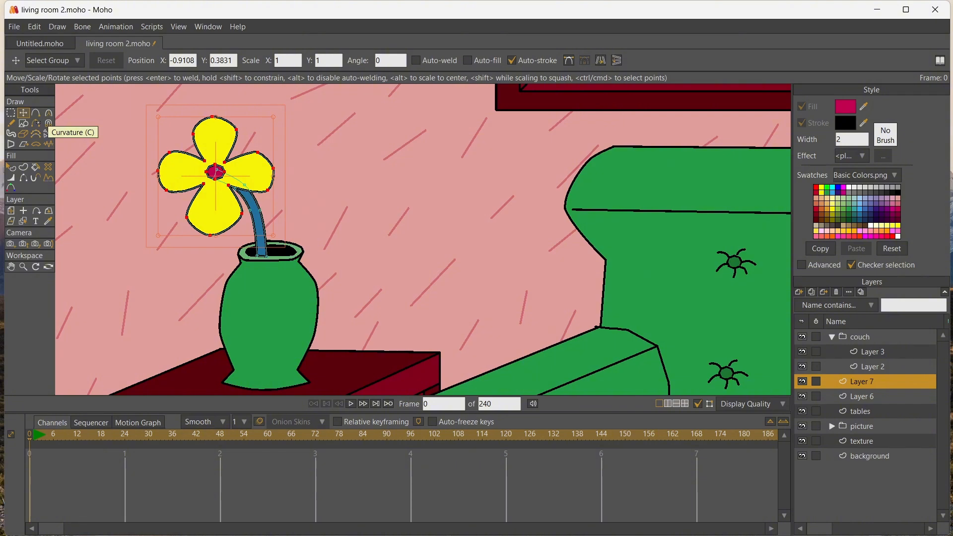
Rename Layer 6 as vase and Layer 7 as flower
{"action": "left_click", "coordinate": [854, 396]}
{"action": "double_click", "coordinate": [854, 396]}
{"action": "type", "text": "vase"}
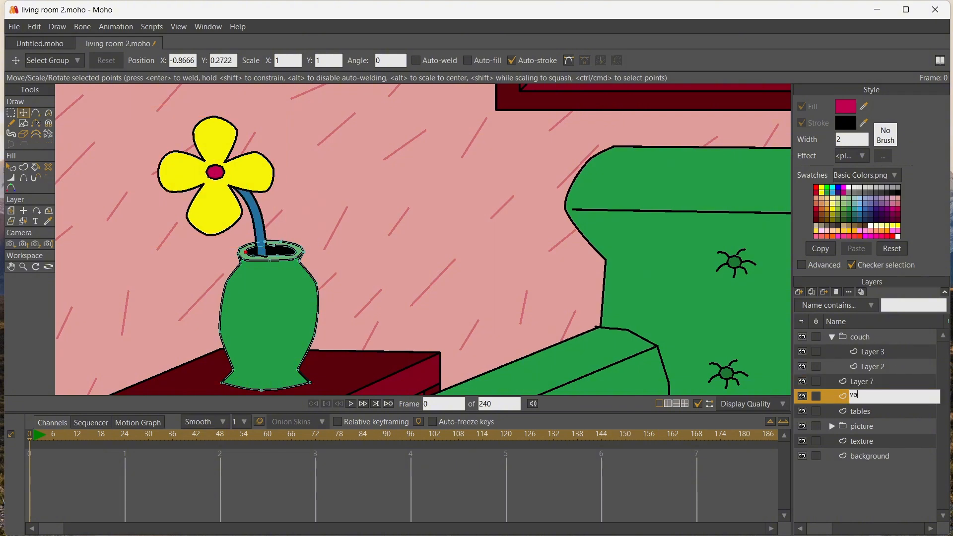
{"action": "key", "text": "Return"}
{"action": "left_click", "coordinate": [861, 381]}
{"action": "double_click", "coordinate": [860, 381]}
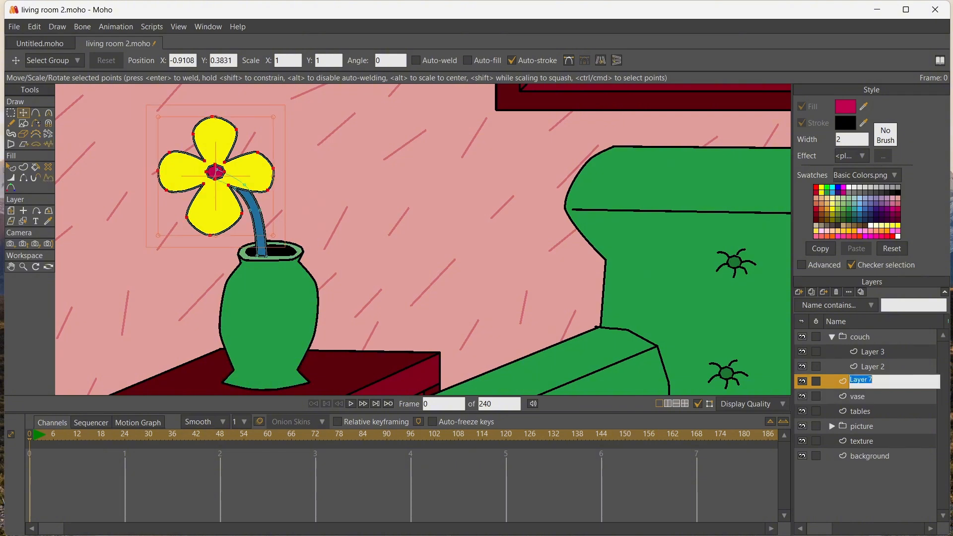
{"action": "type", "text": "flower"}
{"action": "key", "text": "Return"}
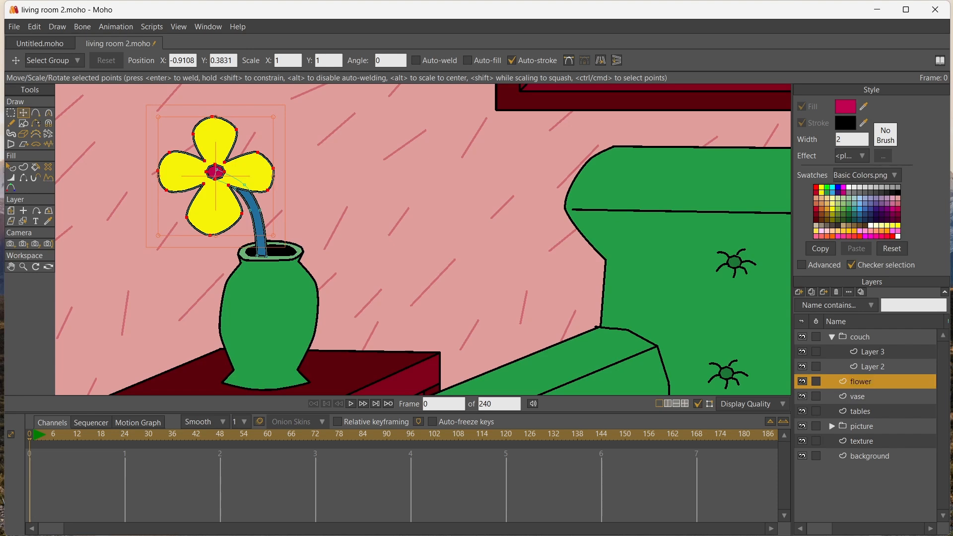
Duplicate the flower layer, flip the copy horizontally and move it to the right so its stem stands in the vase opening
{"action": "key", "text": "ctrl+d"}
{"action": "key", "text": "g"}
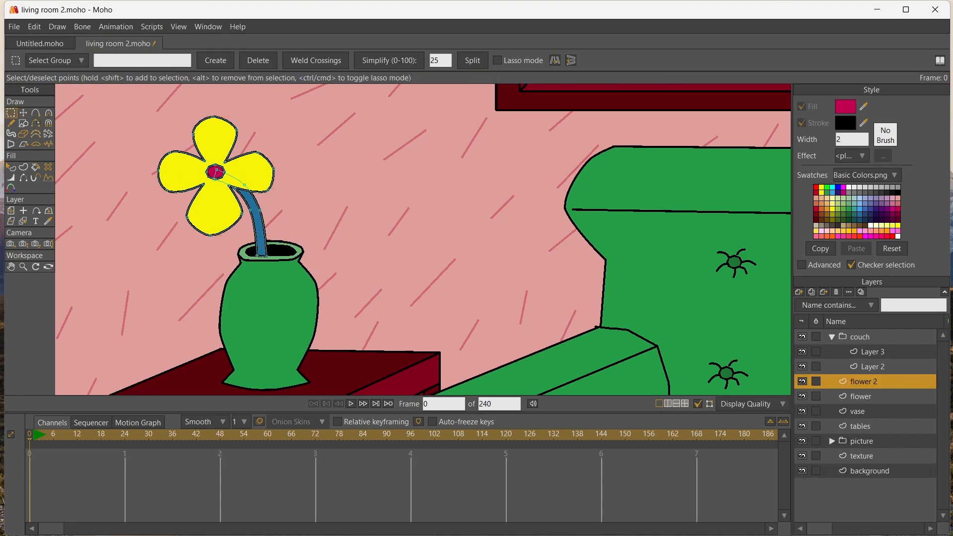
{"action": "key", "text": "ctrl+a"}
{"action": "key", "text": "t"}
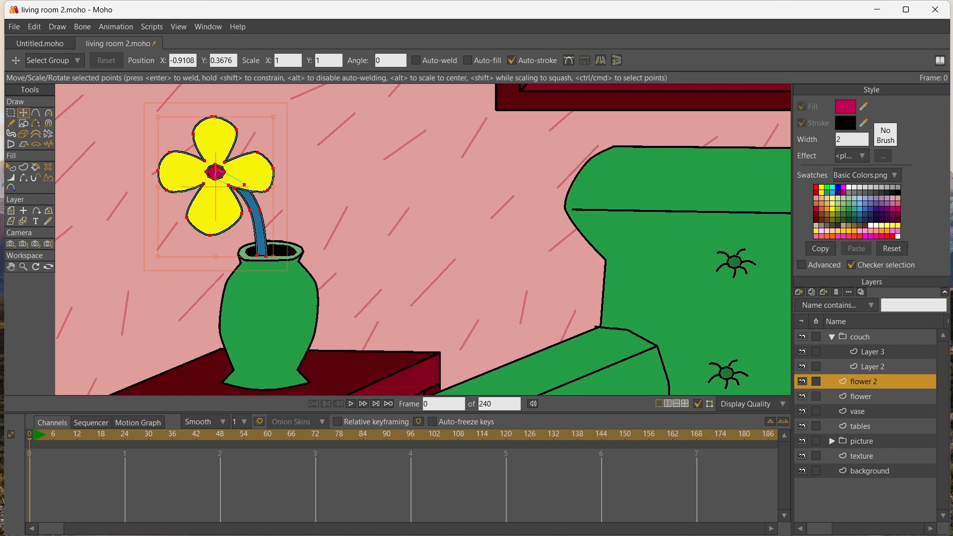
{"action": "left_click", "coordinate": [600, 60]}
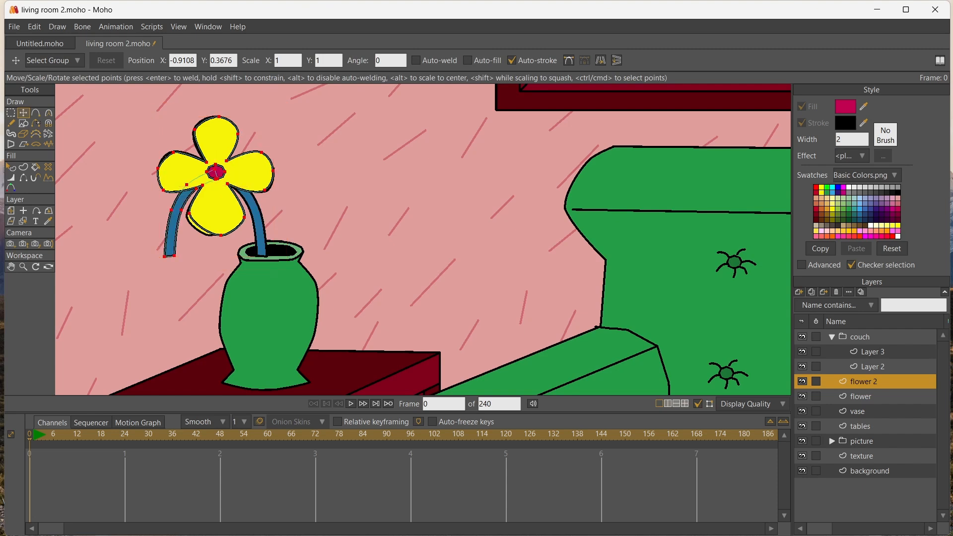
{"action": "left_click_drag", "start_coordinate": [216, 173], "coordinate": [323, 174]}
{"action": "key", "text": "ctrl+z"}
{"action": "key", "text": "ctrl+a"}
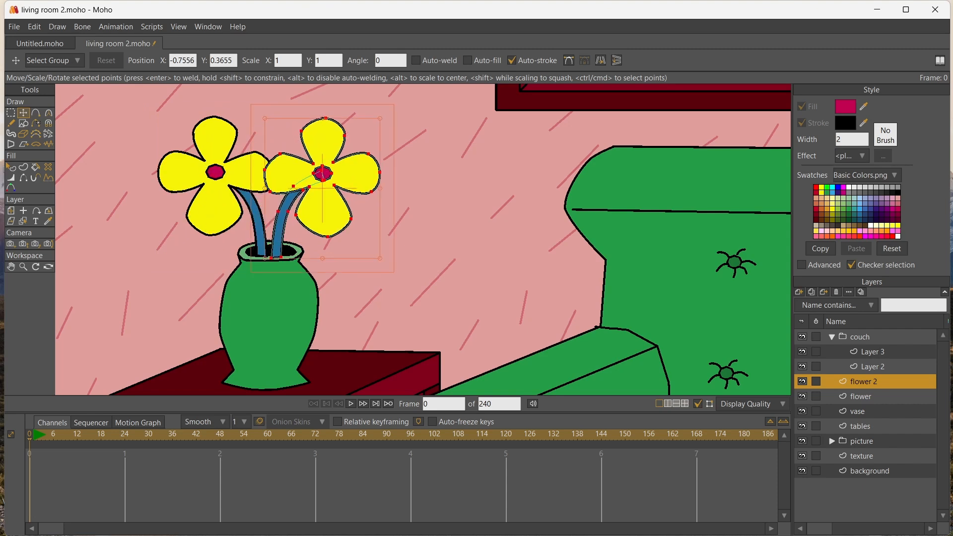
Move the second flower's petals to the right, clear of its center, and fill them with light green
{"action": "left_click", "coordinate": [346, 173]}
{"action": "left_click_drag", "start_coordinate": [346, 173], "coordinate": [449, 172]}
{"action": "left_click", "coordinate": [837, 204]}
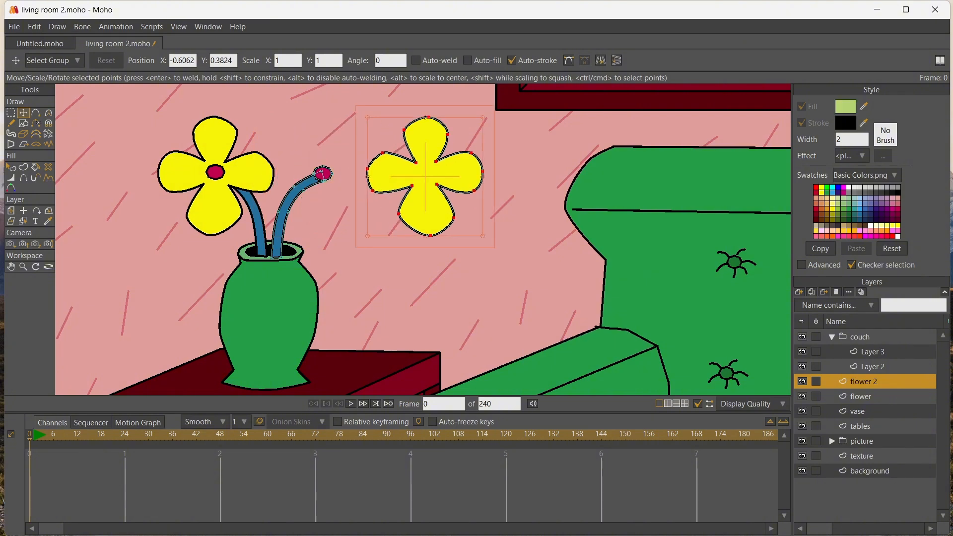
{"action": "key", "text": "p"}
{"action": "left_click", "coordinate": [430, 174]}
Move the light green petals back around the crimson center of the second flower
{"action": "left_click", "coordinate": [23, 112]}
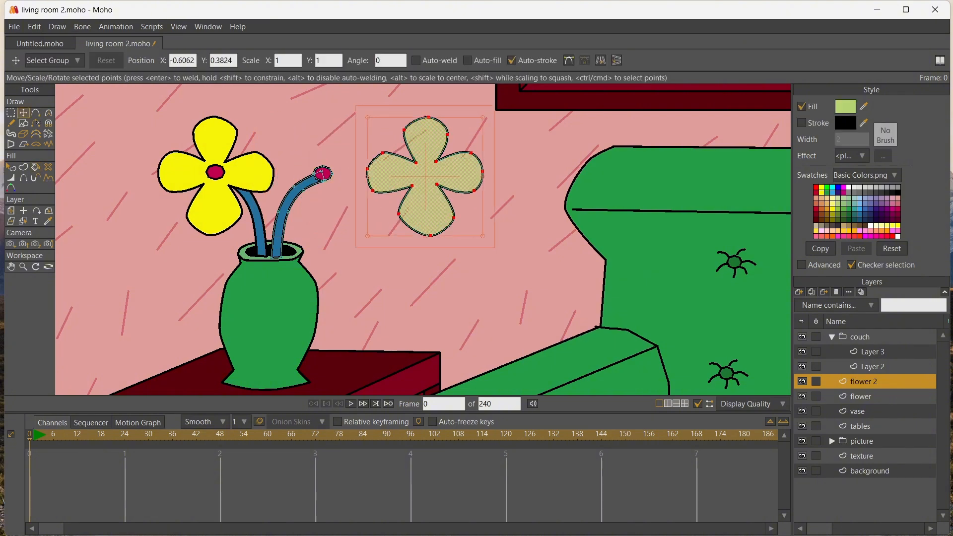
{"action": "left_click", "coordinate": [350, 134]}
{"action": "left_click", "coordinate": [426, 174]}
{"action": "left_click_drag", "start_coordinate": [426, 173], "coordinate": [325, 174]}
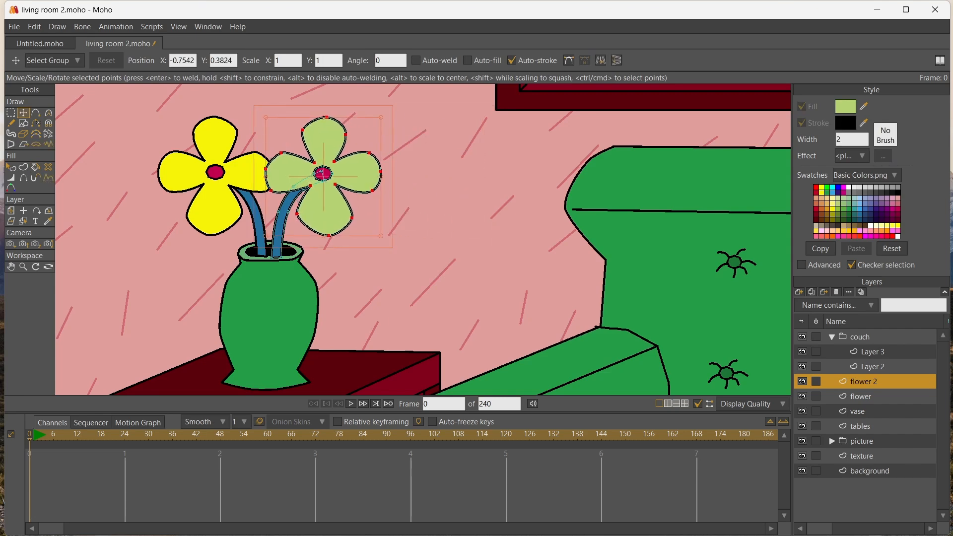
Adjust the bottom points of the second flower's stem so it ends neatly inside the vase opening
{"action": "scroll", "coordinate": [310, 251], "scroll_direction": "up", "scroll_amount": 2}
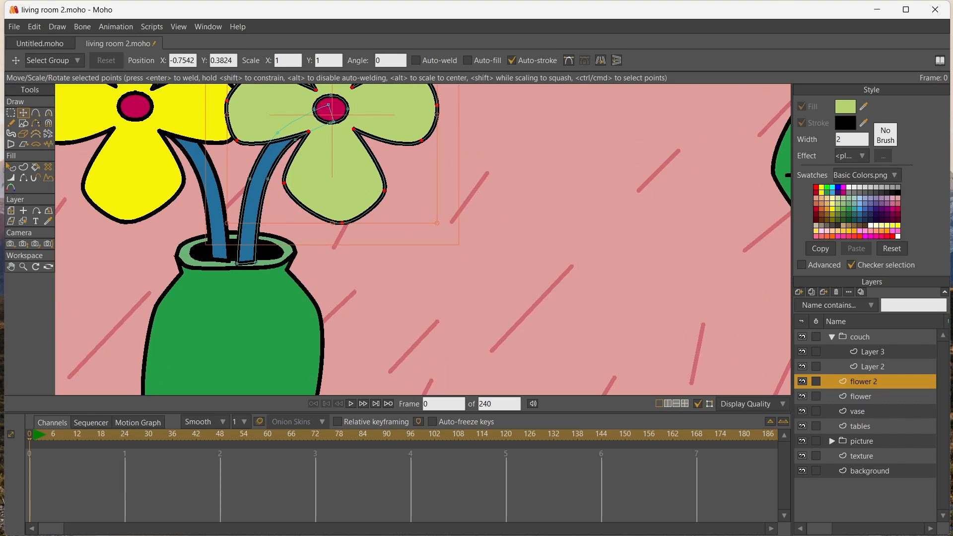
{"action": "left_click", "coordinate": [247, 252]}
{"action": "left_click_drag", "start_coordinate": [236, 263], "coordinate": [256, 260]}
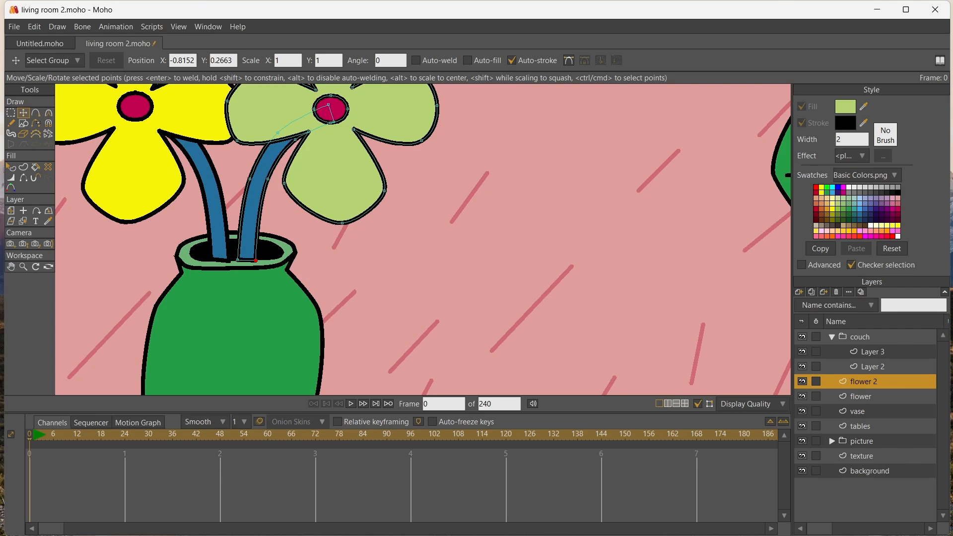
Duplicate the flower 2 layer and move one top point of the copy's stem to the left, away from the flower center
{"action": "left_click", "coordinate": [811, 292]}
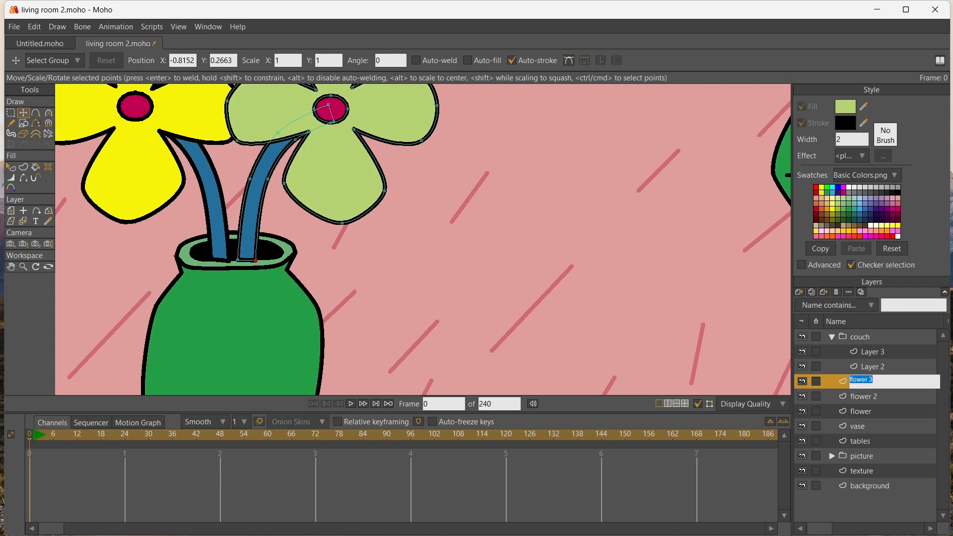
{"action": "scroll", "coordinate": [489, 233], "scroll_direction": "down", "scroll_amount": 8}
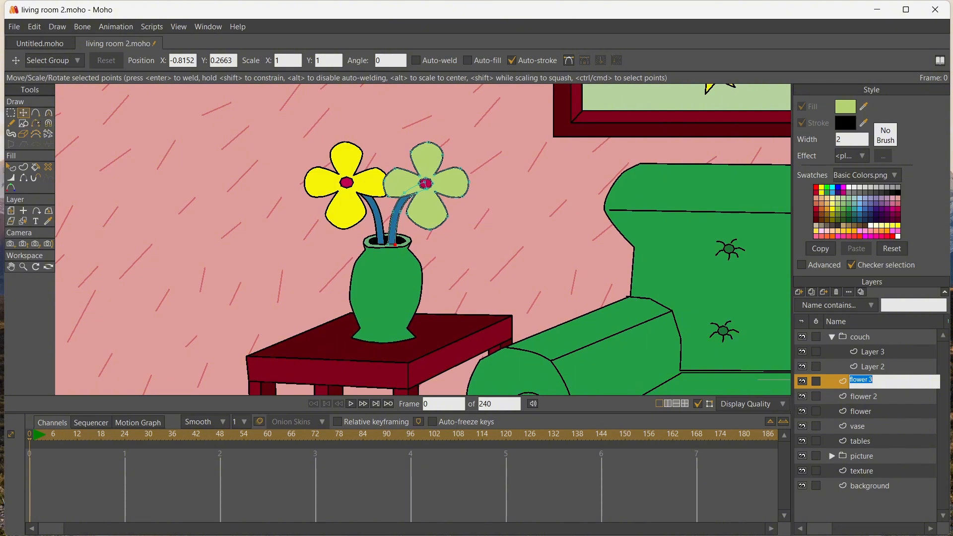
{"action": "left_click", "coordinate": [11, 113]}
{"action": "scroll", "coordinate": [393, 167], "scroll_direction": "up", "scroll_amount": 3}
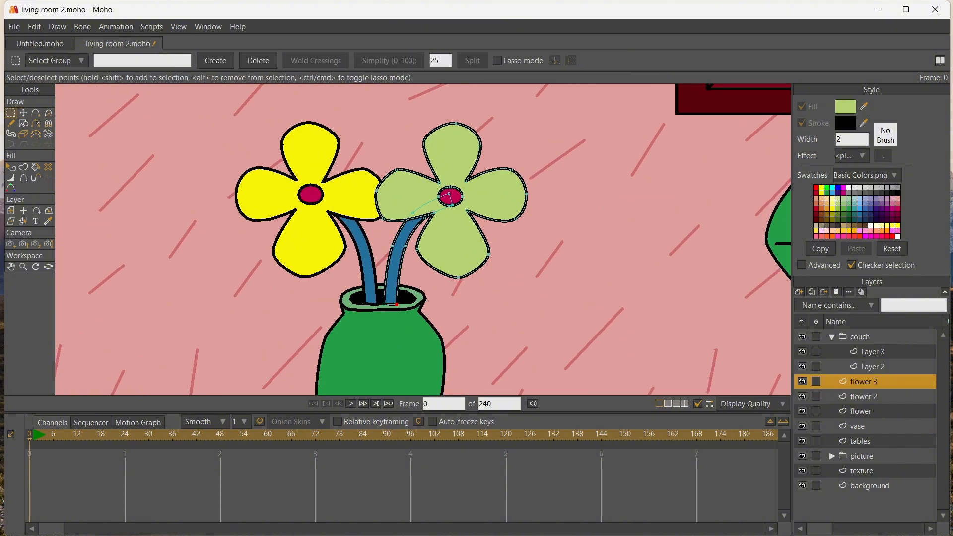
{"action": "left_click_drag", "start_coordinate": [450, 195], "coordinate": [395, 178]}
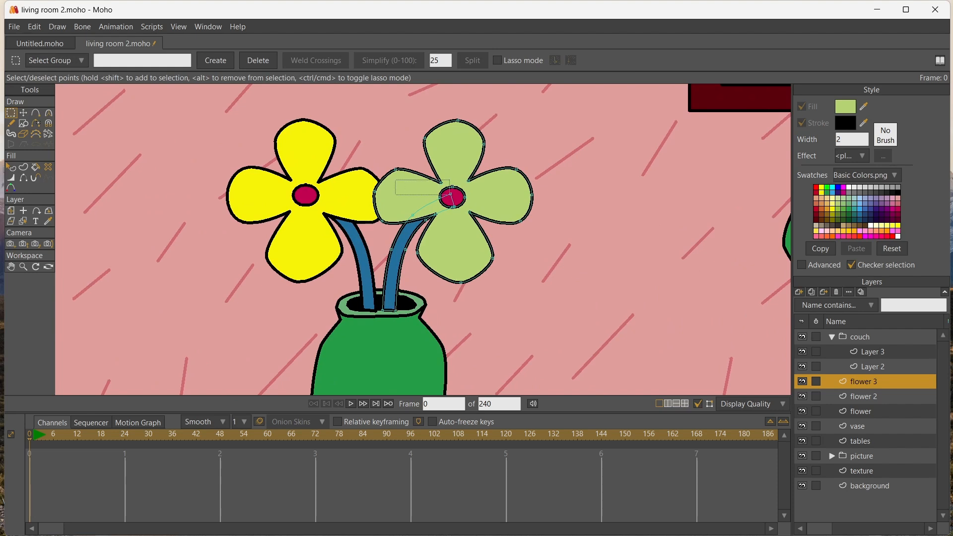
{"action": "key", "text": "t"}
{"action": "left_click", "coordinate": [449, 194]}
{"action": "left_click_drag", "start_coordinate": [450, 193], "coordinate": [430, 196]}
{"action": "key", "text": "ctrl+z"}
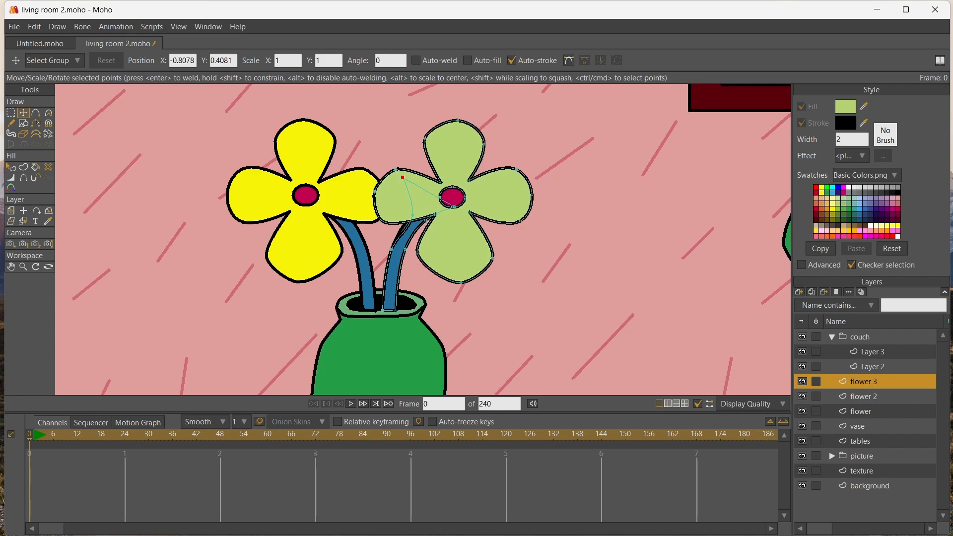
Pull the bottom point of the copied flower's crimson center slightly down to make the oval rounder
{"action": "scroll", "coordinate": [438, 216], "scroll_direction": "up", "scroll_amount": 5}
{"action": "left_click", "coordinate": [474, 168]}
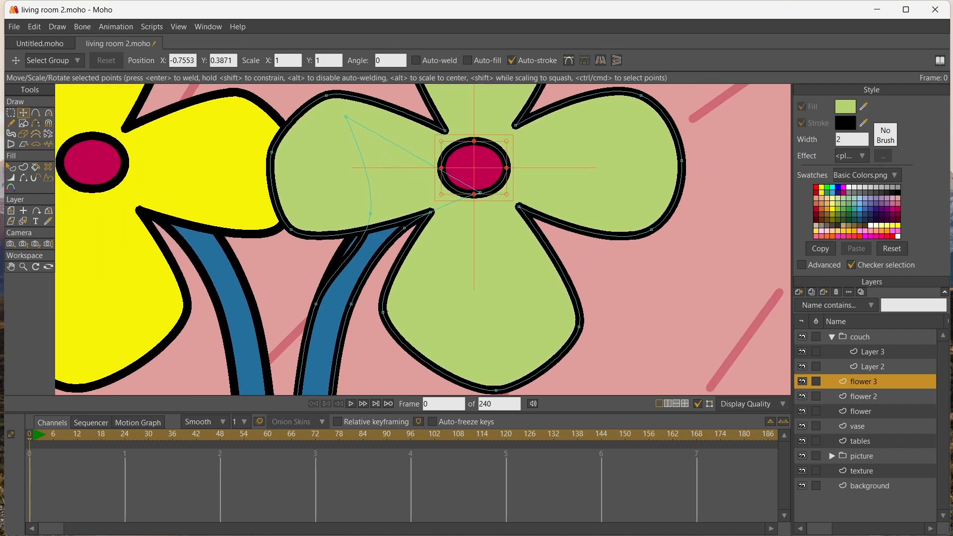
{"action": "left_click", "coordinate": [474, 167]}
{"action": "left_click", "coordinate": [474, 193]}
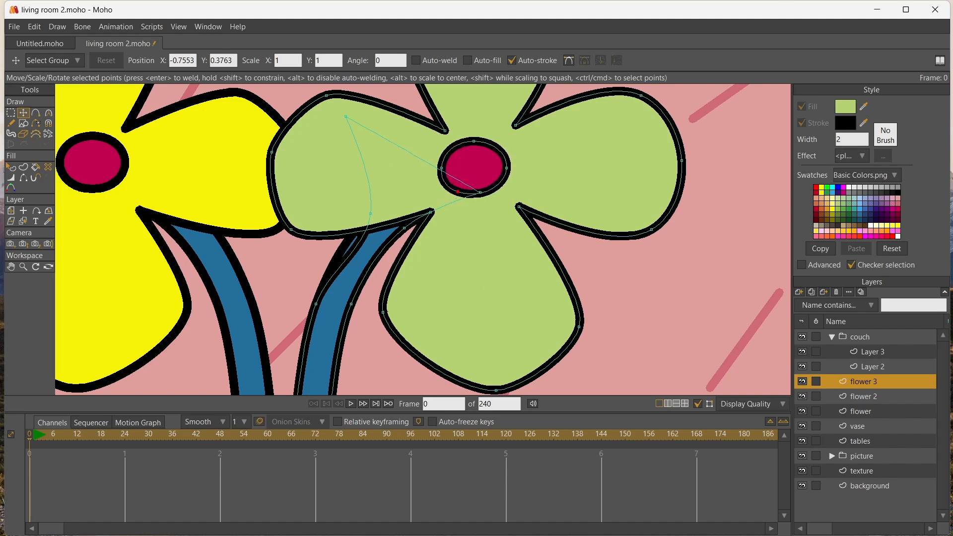
{"action": "left_click_drag", "start_coordinate": [473, 194], "coordinate": [474, 199]}
{"action": "left_click", "coordinate": [474, 171]}
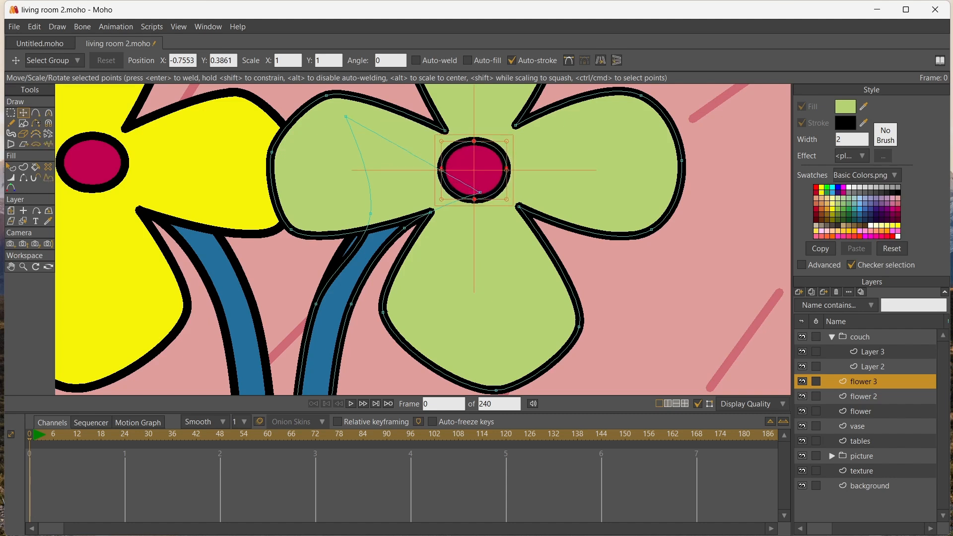
Move the remaining upper points of the copied stem to the left so it rises between the two flowers
{"action": "left_click", "coordinate": [480, 192]}
{"action": "left_click_drag", "start_coordinate": [481, 192], "coordinate": [365, 120]}
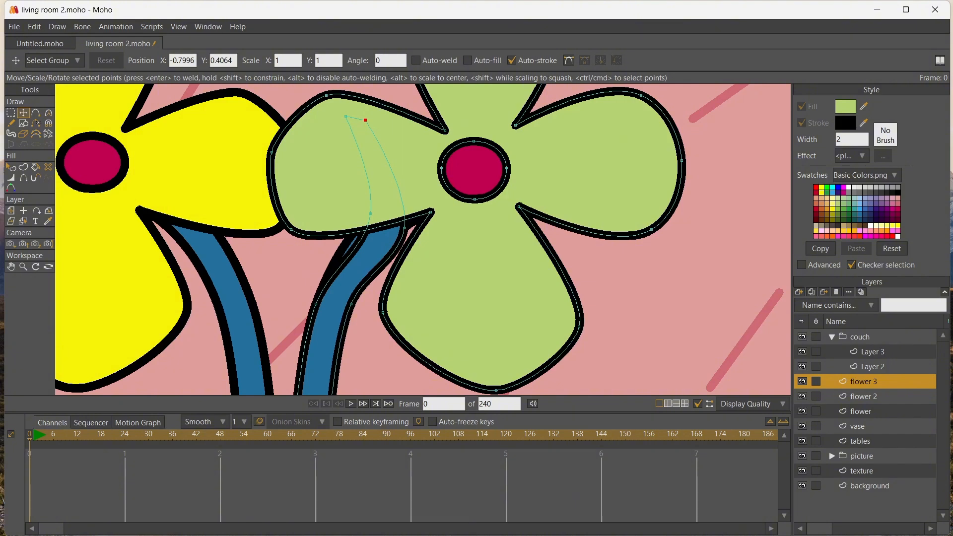
{"action": "left_click_drag", "start_coordinate": [404, 227], "coordinate": [316, 211]}
{"action": "mouse_move", "coordinate": [345, 117]}
{"action": "left_mouse_down"}
{"action": "mouse_move", "coordinate": [312, 112]}
{"action": "mouse_move", "coordinate": [333, 113]}
{"action": "left_mouse_up"}
{"action": "scroll", "coordinate": [576, 232], "scroll_direction": "down", "scroll_amount": 5}
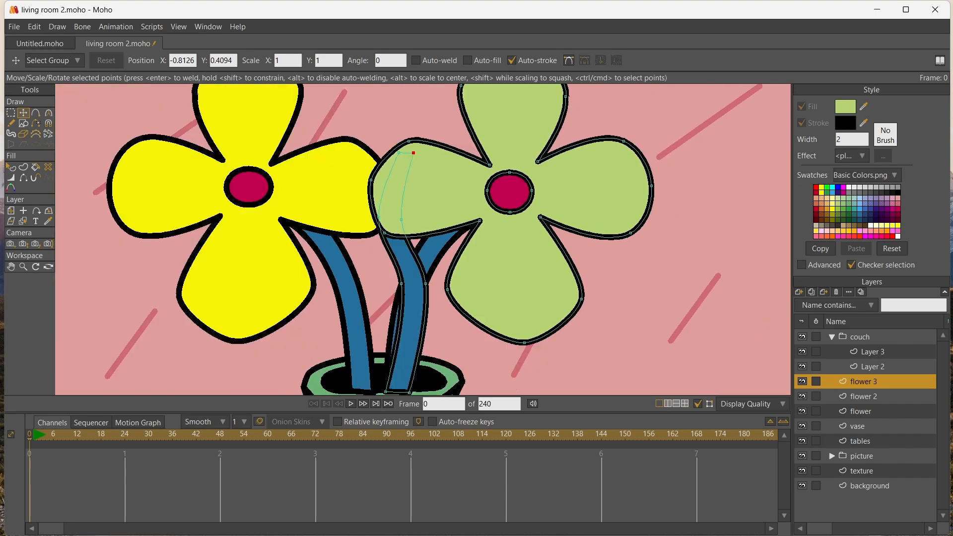
Move the third flower's petals down and to the right, clear of the other flowers, and fill them with purple
{"action": "left_click_drag", "start_coordinate": [570, 212], "coordinate": [700, 266]}
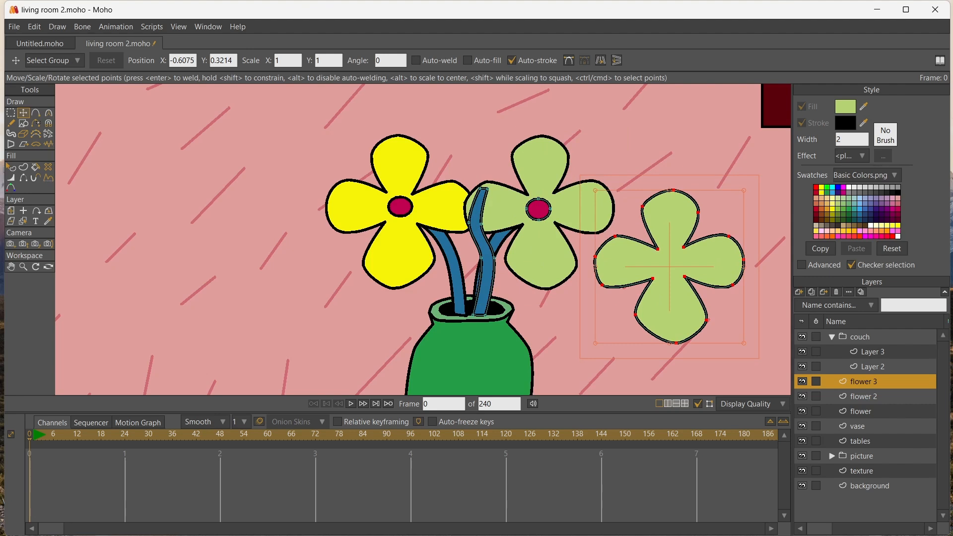
{"action": "left_click", "coordinate": [875, 203]}
{"action": "key", "text": "p"}
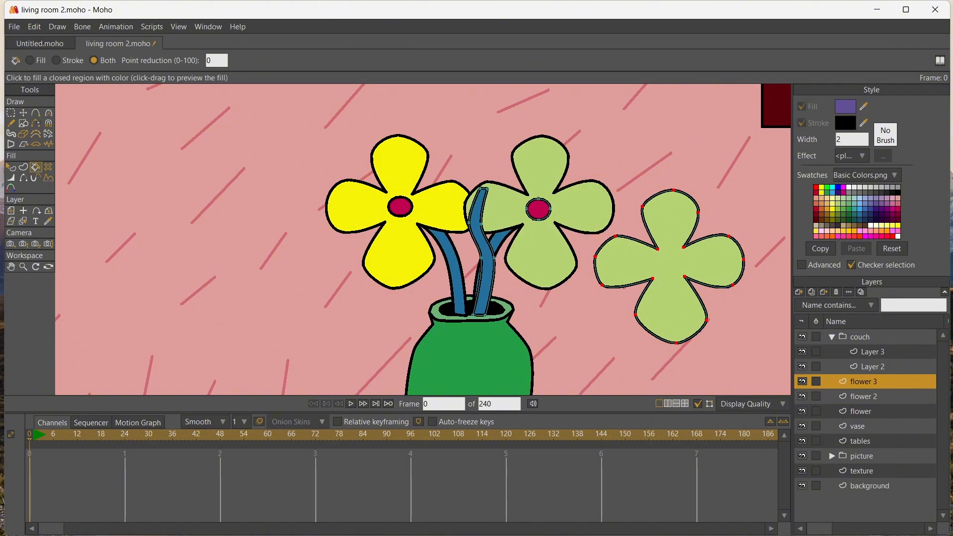
{"action": "left_click", "coordinate": [670, 266]}
Move the purple petals and their crimson center onto the upper end of the middle stem
{"action": "scroll", "coordinate": [669, 266], "scroll_direction": "up", "scroll_amount": 3}
{"action": "scroll", "coordinate": [326, 121], "scroll_direction": "down", "scroll_amount": 3}
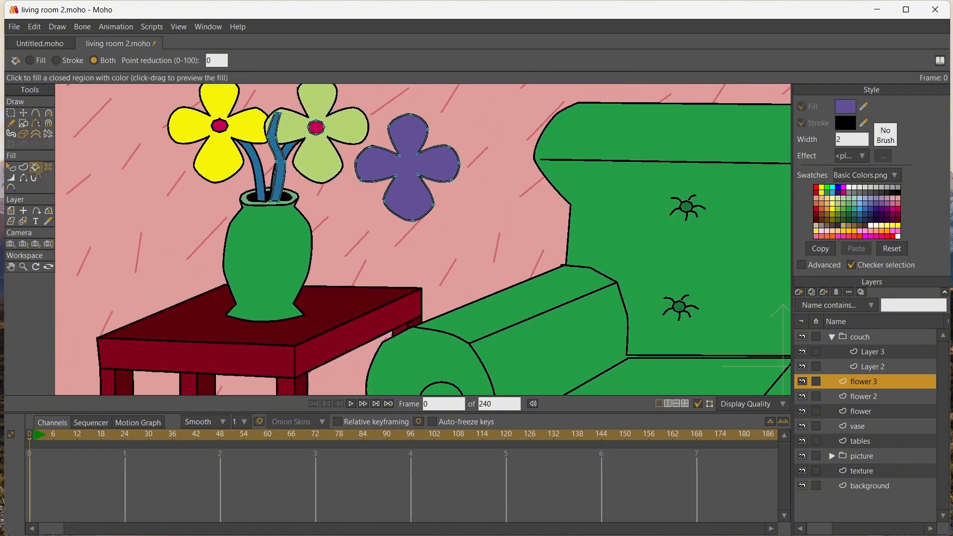
{"action": "left_click", "coordinate": [10, 267]}
{"action": "left_click_drag", "start_coordinate": [317, 198], "coordinate": [360, 249]}
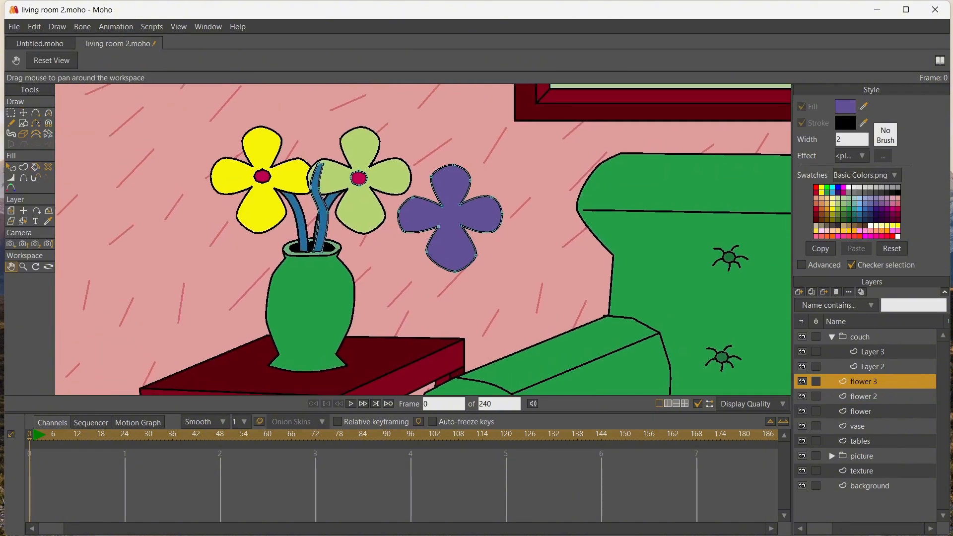
{"action": "key", "text": "t"}
{"action": "left_click_drag", "start_coordinate": [450, 217], "coordinate": [317, 165]}
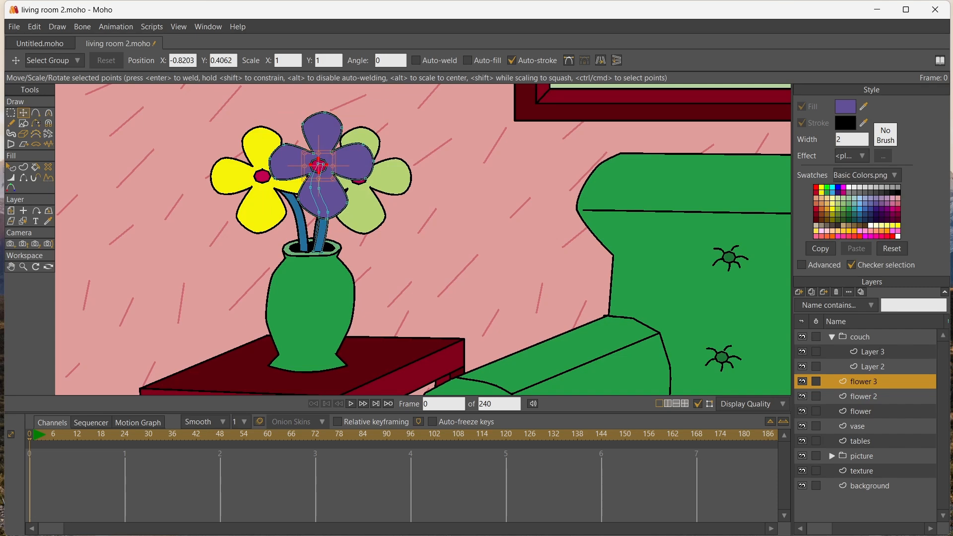
Add a group layer above the third flower's layer and name it "flower and vase"
{"action": "scroll", "coordinate": [141, 177], "scroll_direction": "down", "scroll_amount": 3}
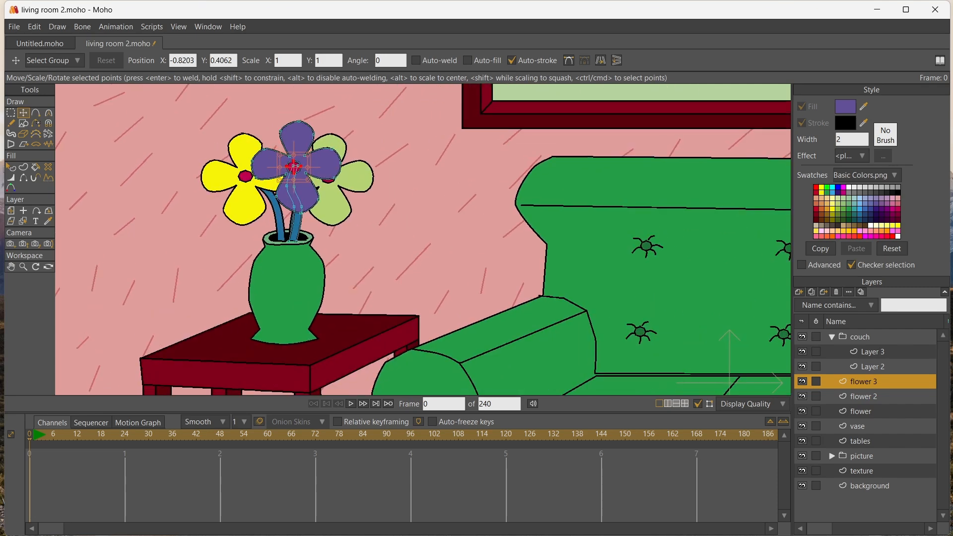
{"action": "left_click", "coordinate": [798, 292]}
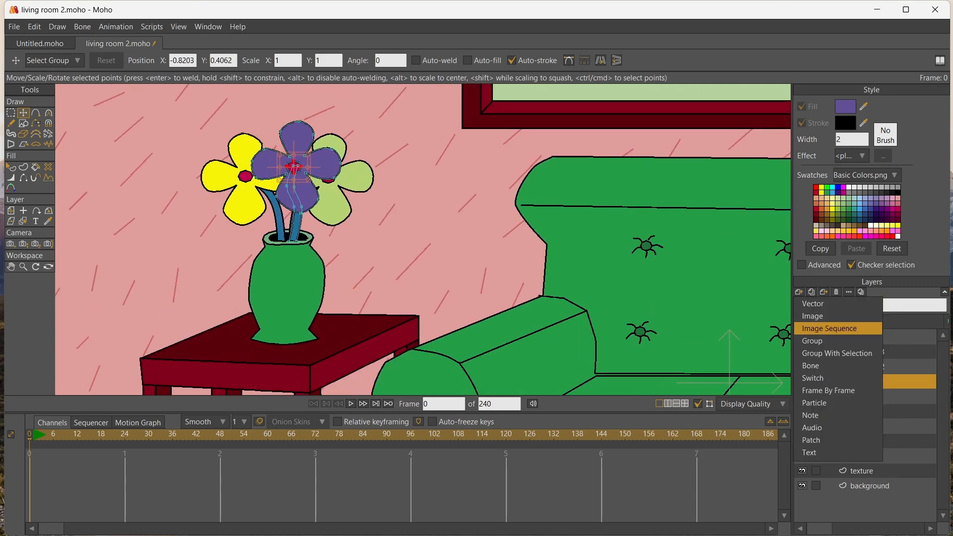
{"action": "left_click", "coordinate": [818, 340]}
{"action": "double_click", "coordinate": [863, 382]}
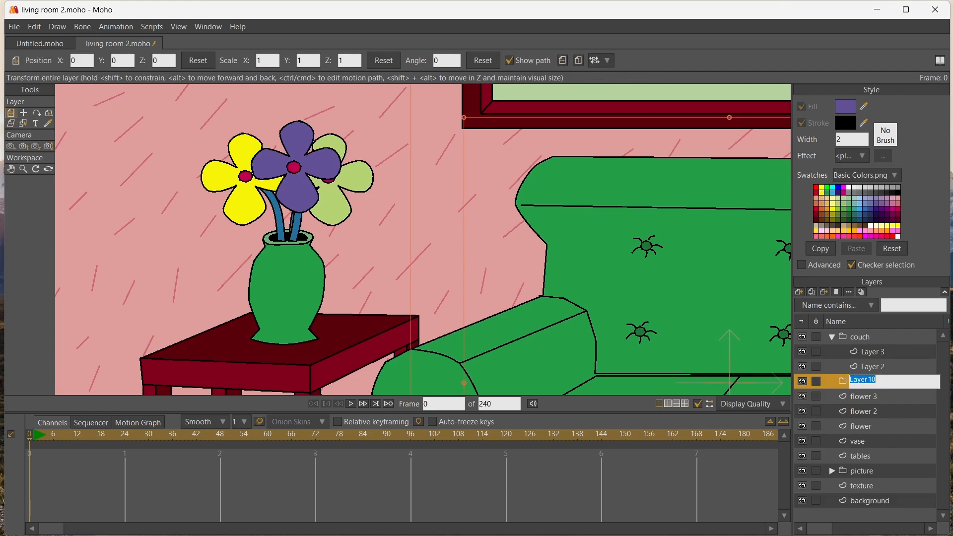
{"action": "type", "text": "flower and vase"}
{"action": "key", "text": "Return"}
Move the flower 3, flower 2, flower and vase layers into the "flower and vase" group and collapse it
{"action": "left_click", "coordinate": [863, 397]}
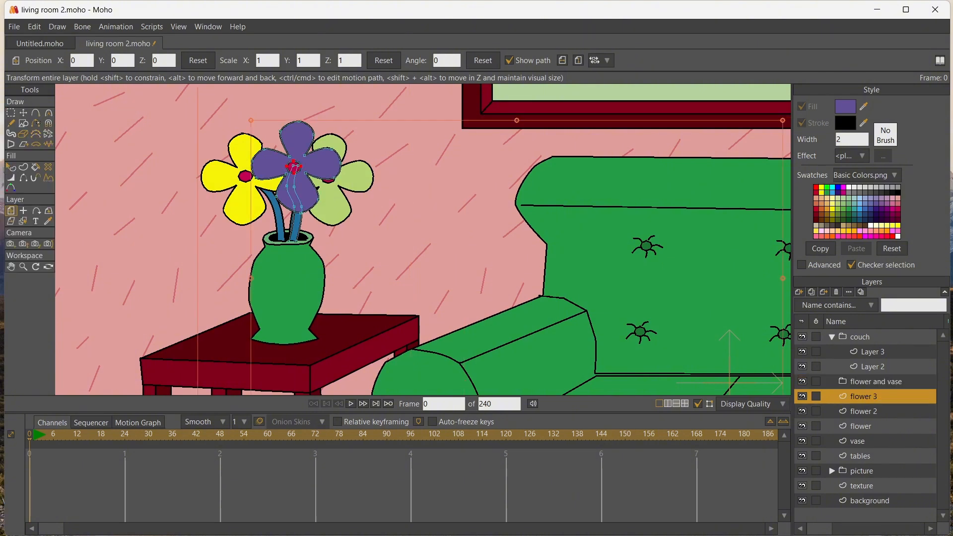
{"action": "left_click", "coordinate": [863, 441], "text": "shift"}
{"action": "left_click_drag", "start_coordinate": [863, 397], "coordinate": [864, 382]}
{"action": "left_click", "coordinate": [831, 382]}
Set the origin of the "flower and vase" group at the middle of the green vase
{"action": "scroll", "coordinate": [423, 253], "scroll_direction": "down", "scroll_amount": 5}
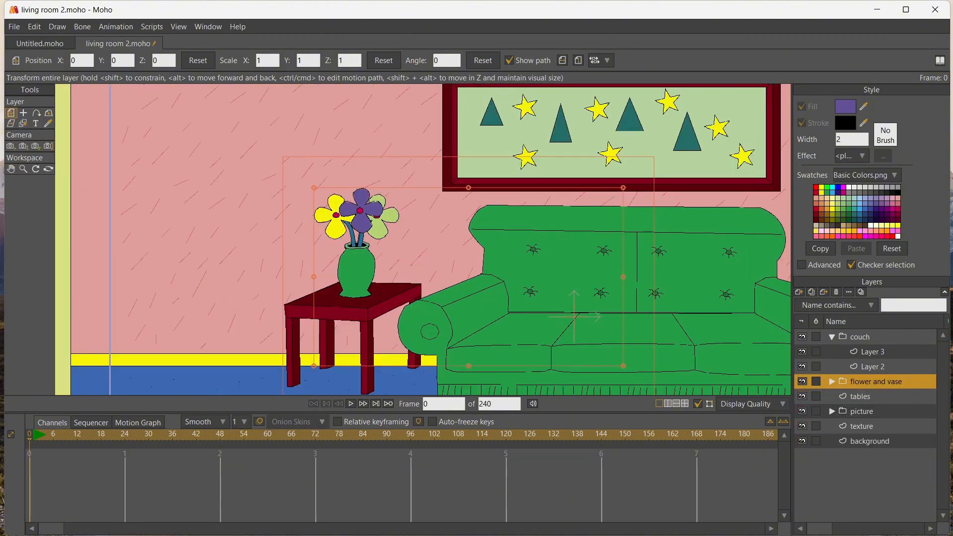
{"action": "key", "text": "0"}
{"action": "left_click", "coordinate": [355, 269]}
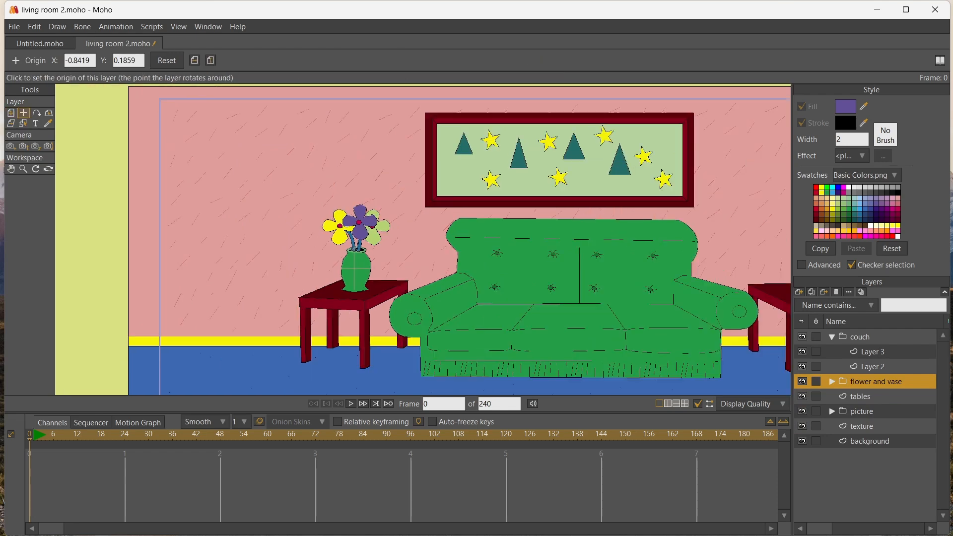
Duplicate the "flower and vase" group and move the copy onto the table on the other side of the couch
{"action": "left_click", "coordinate": [812, 292]}
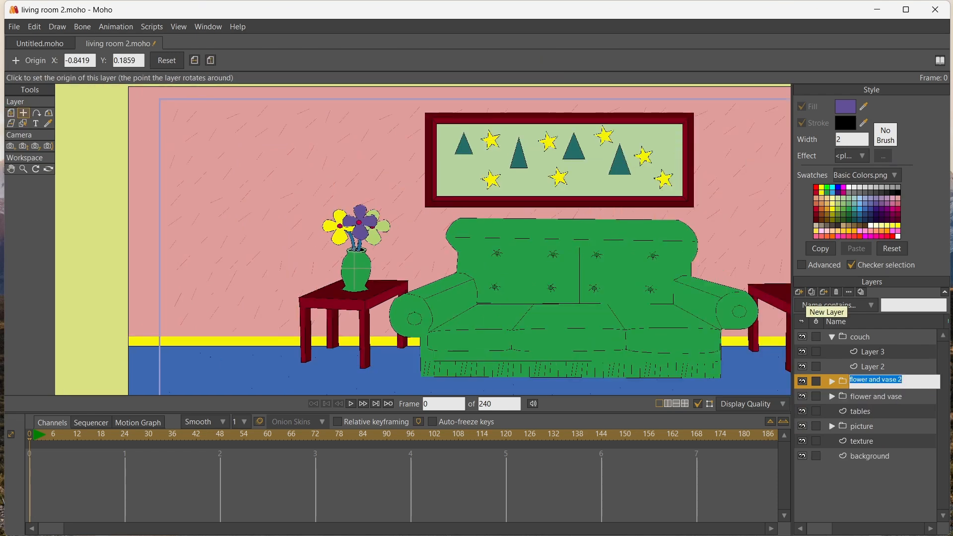
{"action": "left_click", "coordinate": [11, 169]}
{"action": "left_click_drag", "start_coordinate": [446, 223], "coordinate": [300, 219]}
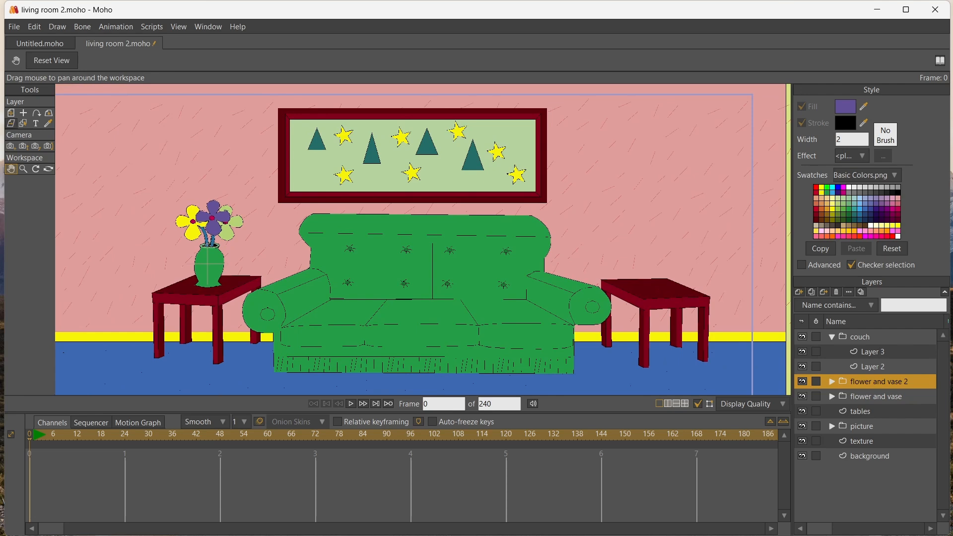
{"action": "left_click", "coordinate": [11, 113]}
{"action": "left_click_drag", "start_coordinate": [209, 258], "coordinate": [671, 273]}
{"action": "scroll", "coordinate": [650, 273], "scroll_direction": "up", "scroll_amount": 2}
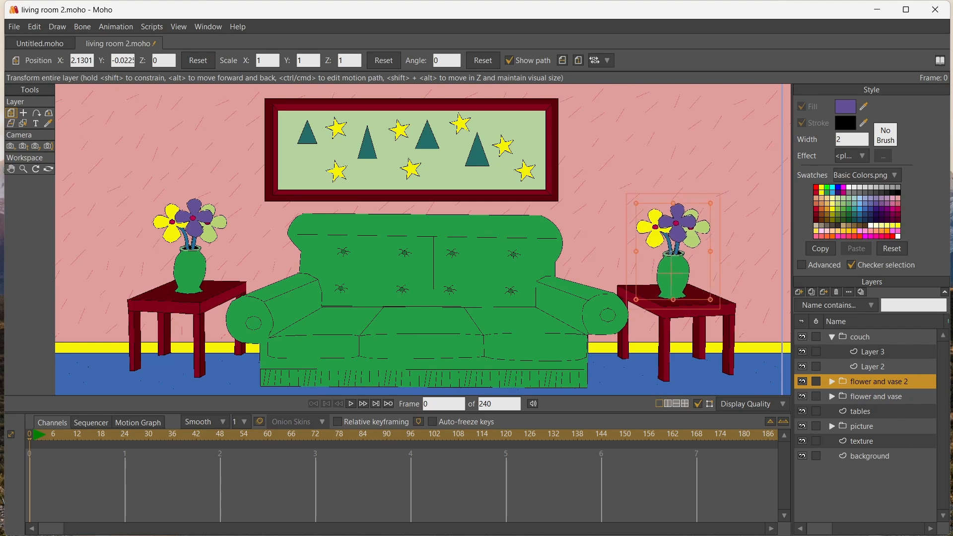
Select the background layer through its blue floor and add a new vector layer directly above it
{"action": "scroll", "coordinate": [261, 138], "scroll_direction": "down", "scroll_amount": 3}
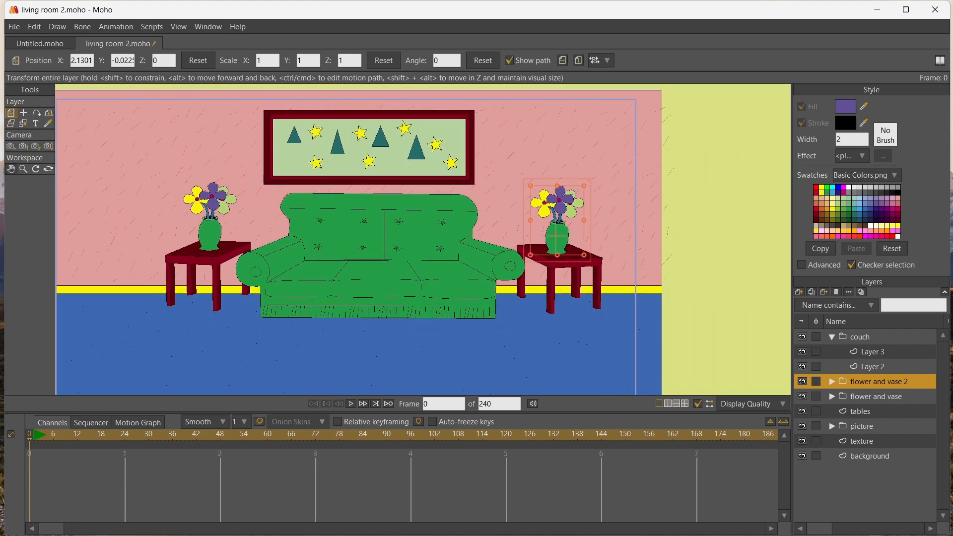
{"action": "left_click", "coordinate": [10, 169]}
{"action": "left_click_drag", "start_coordinate": [204, 278], "coordinate": [206, 228]}
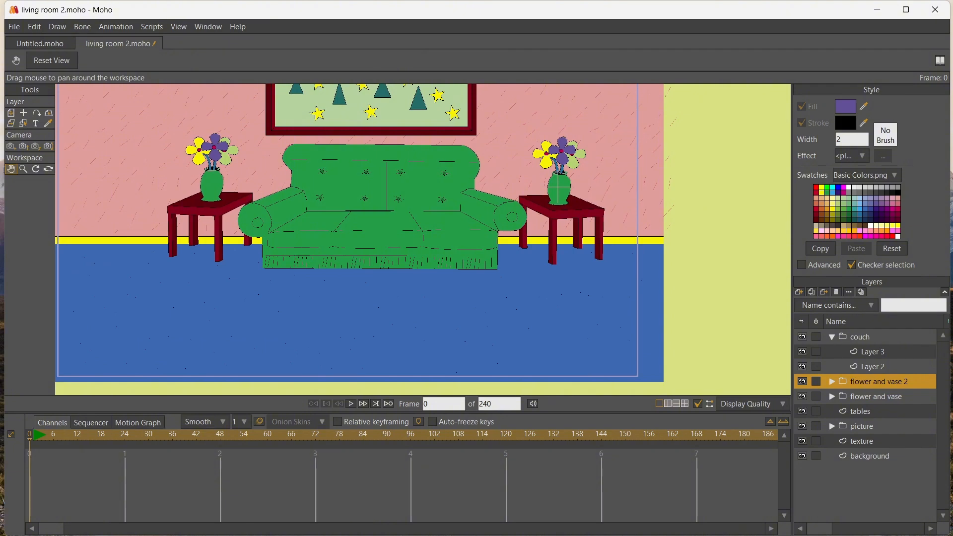
{"action": "left_click", "coordinate": [23, 123]}
{"action": "left_click", "coordinate": [134, 293]}
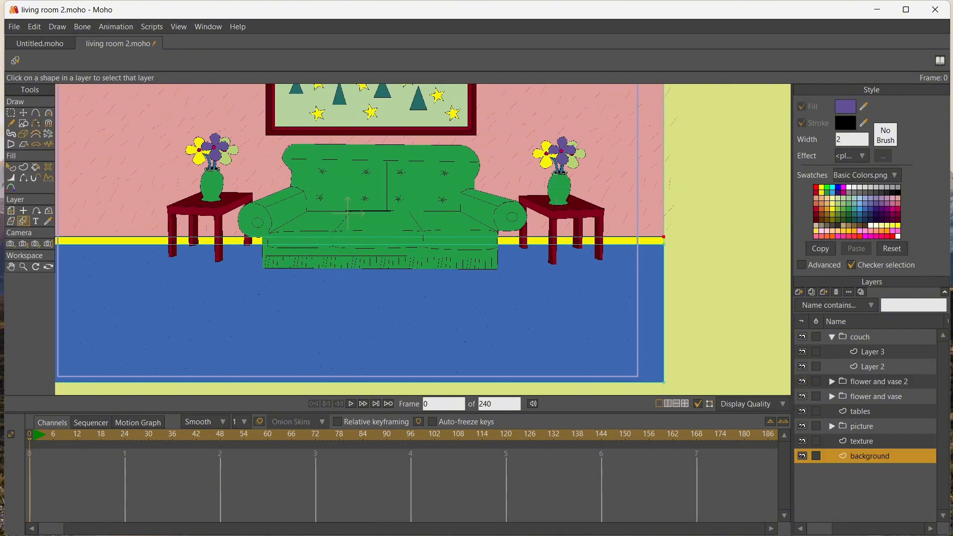
{"action": "left_click", "coordinate": [798, 292]}
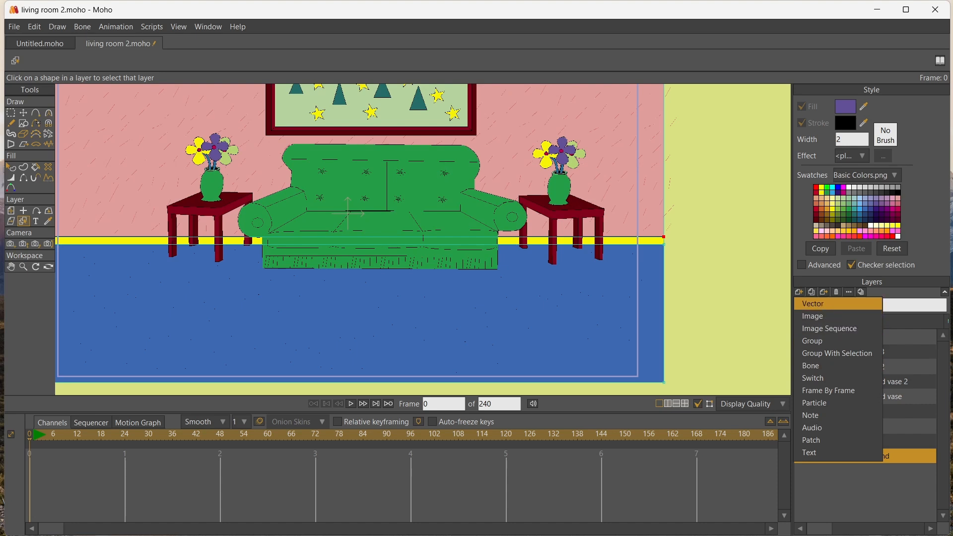
{"action": "left_click", "coordinate": [812, 303]}
Draw a wide oval rug on the floor in front of the couch and fill it with pink
{"action": "left_click", "coordinate": [24, 123]}
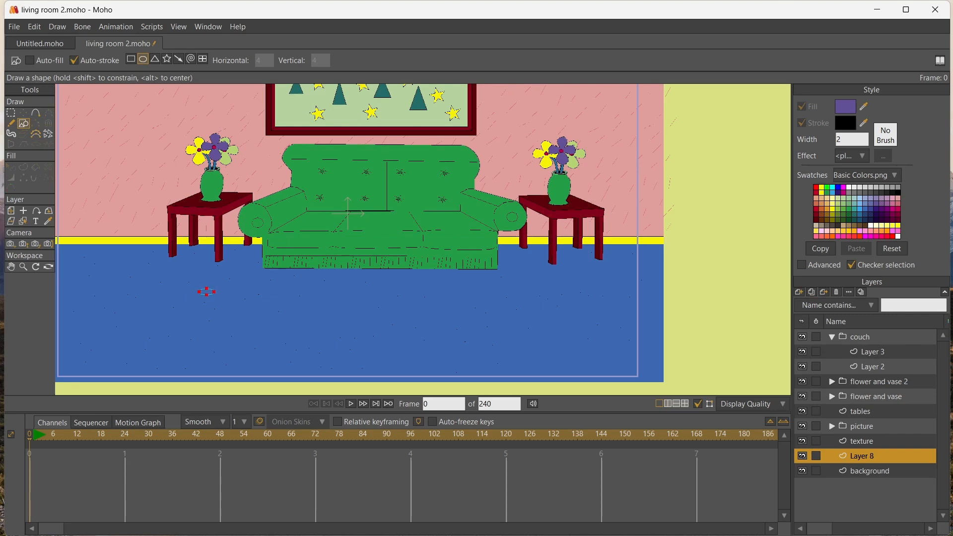
{"action": "mouse_move", "coordinate": [199, 288]}
{"action": "left_mouse_down"}
{"action": "mouse_move", "coordinate": [491, 368]}
{"action": "mouse_move", "coordinate": [555, 368]}
{"action": "left_mouse_up"}
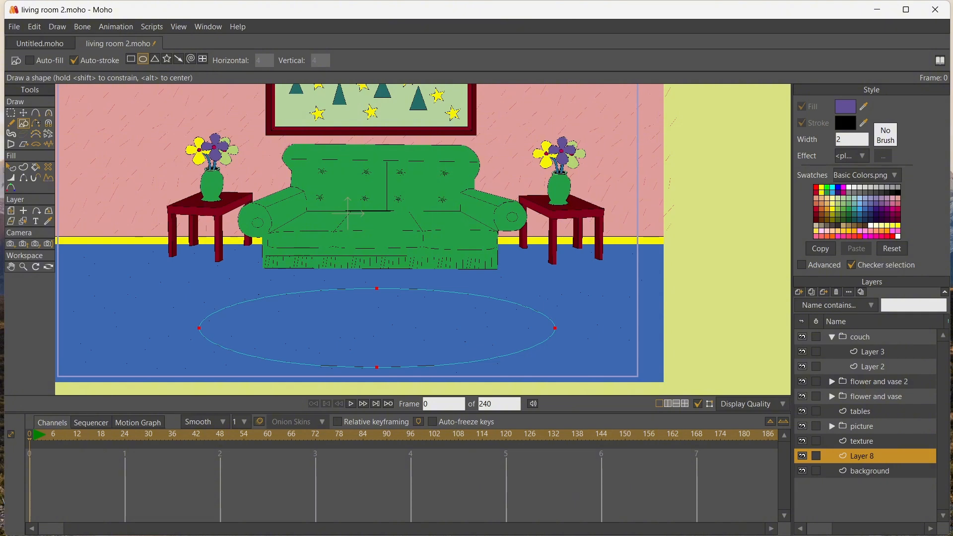
{"action": "left_click", "coordinate": [897, 192]}
{"action": "left_click", "coordinate": [897, 203]}
{"action": "key", "text": "p"}
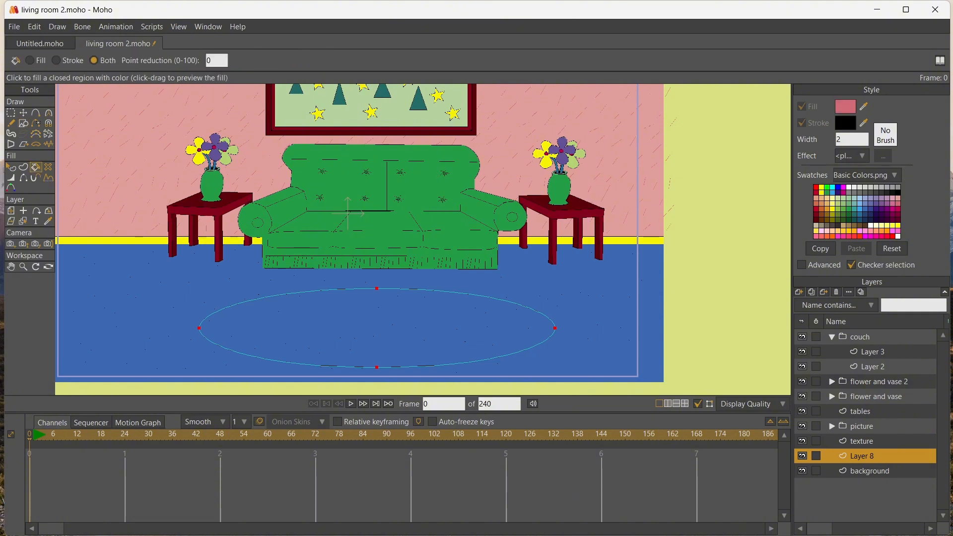
{"action": "left_click", "coordinate": [377, 328]}
Raise the oval rug slightly, draw a smaller oval inside it, and delete both ovals
{"action": "left_click", "coordinate": [24, 113]}
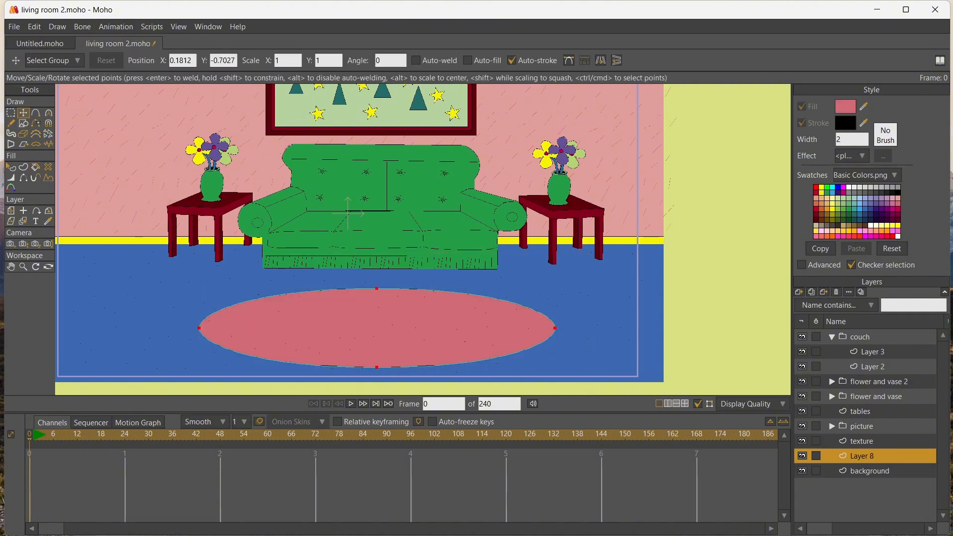
{"action": "left_click_drag", "start_coordinate": [376, 328], "coordinate": [377, 320]}
{"action": "left_click", "coordinate": [24, 123]}
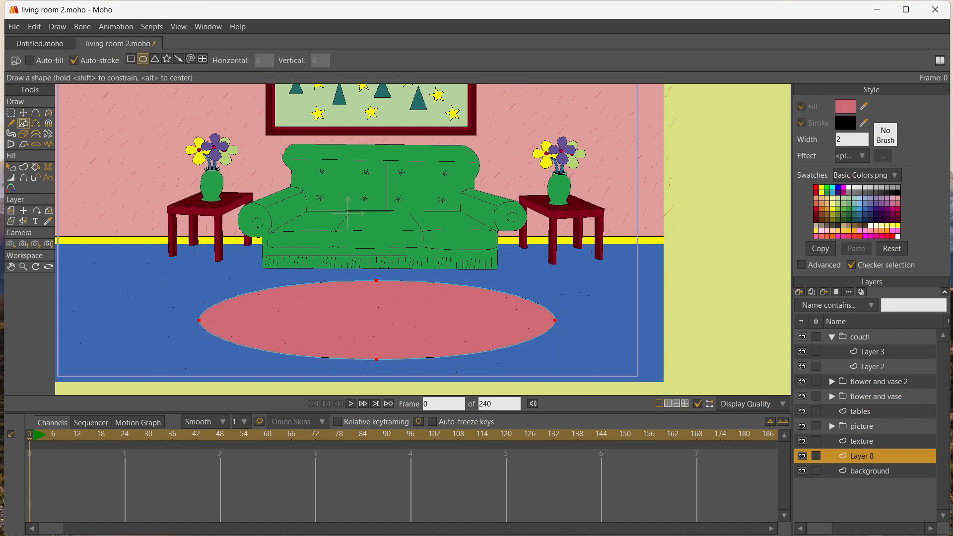
{"action": "mouse_move", "coordinate": [241, 301]}
{"action": "left_mouse_down"}
{"action": "mouse_move", "coordinate": [436, 337]}
{"action": "mouse_move", "coordinate": [526, 337]}
{"action": "left_mouse_up"}
{"action": "key", "text": "g"}
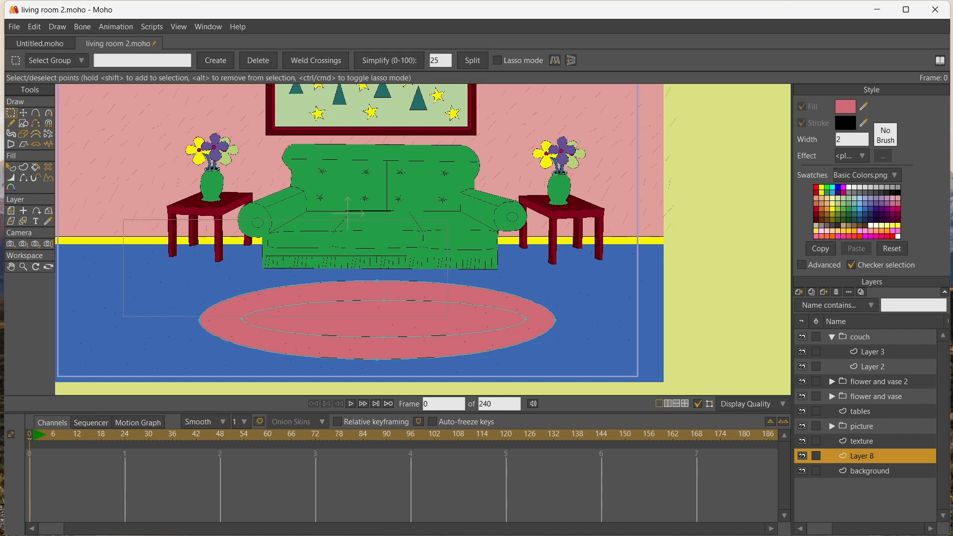
{"action": "key", "text": "Delete"}
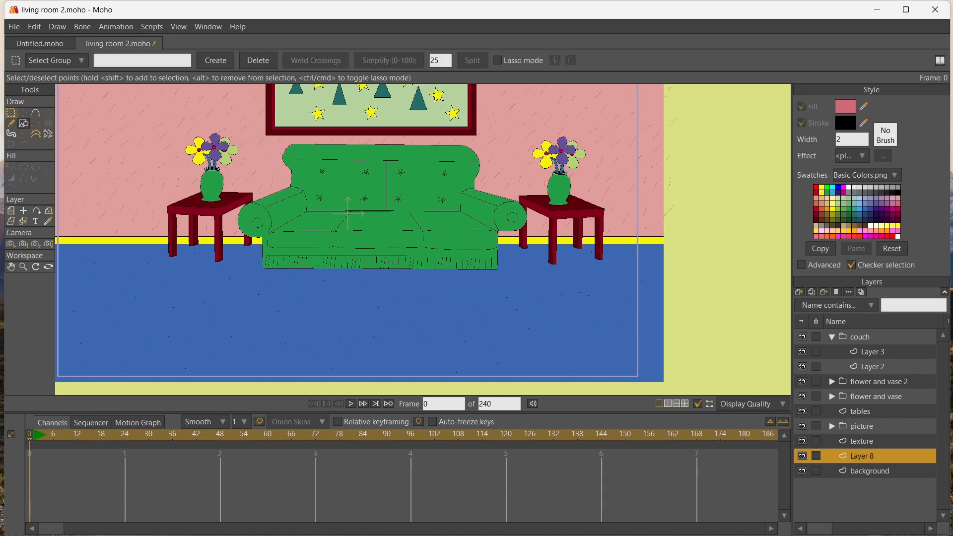
Draw a wide rectangle for the rug on the floor in front of the couch and deselect its points
{"action": "left_click", "coordinate": [23, 123]}
{"action": "left_click", "coordinate": [130, 59]}
{"action": "left_click_drag", "start_coordinate": [245, 274], "coordinate": [514, 362]}
{"action": "key", "text": "t"}
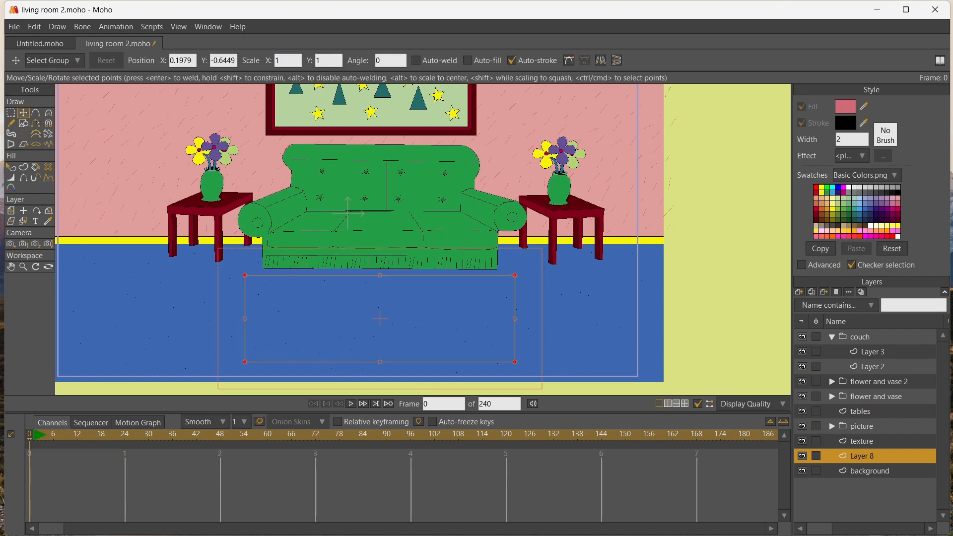
{"action": "key", "text": "Return"}
Shape the rug rectangle into a perspective trapezoid by pulling its far corners inward and its near corners outward
{"action": "left_click_drag", "start_coordinate": [515, 274], "coordinate": [492, 284]}
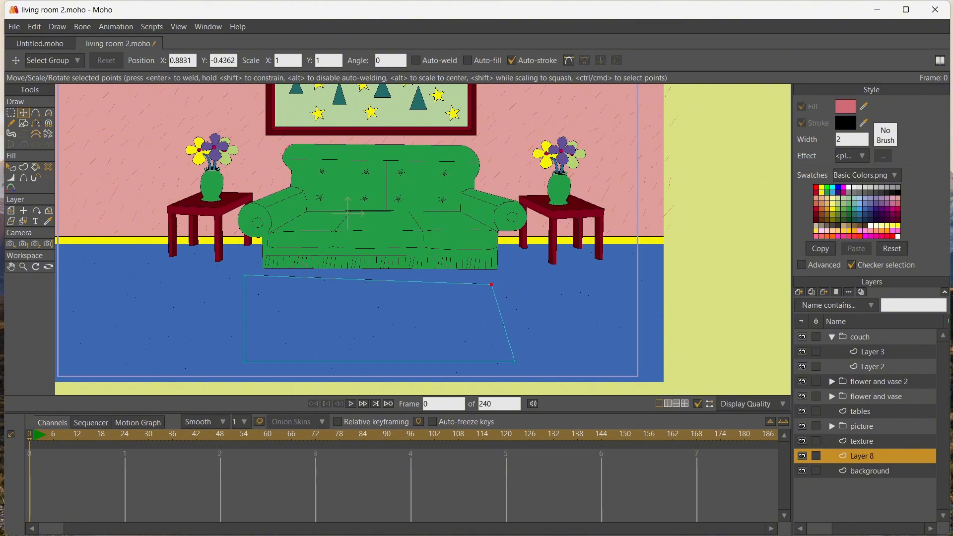
{"action": "left_click_drag", "start_coordinate": [245, 275], "coordinate": [269, 287]}
{"action": "left_click_drag", "start_coordinate": [245, 362], "coordinate": [223, 360]}
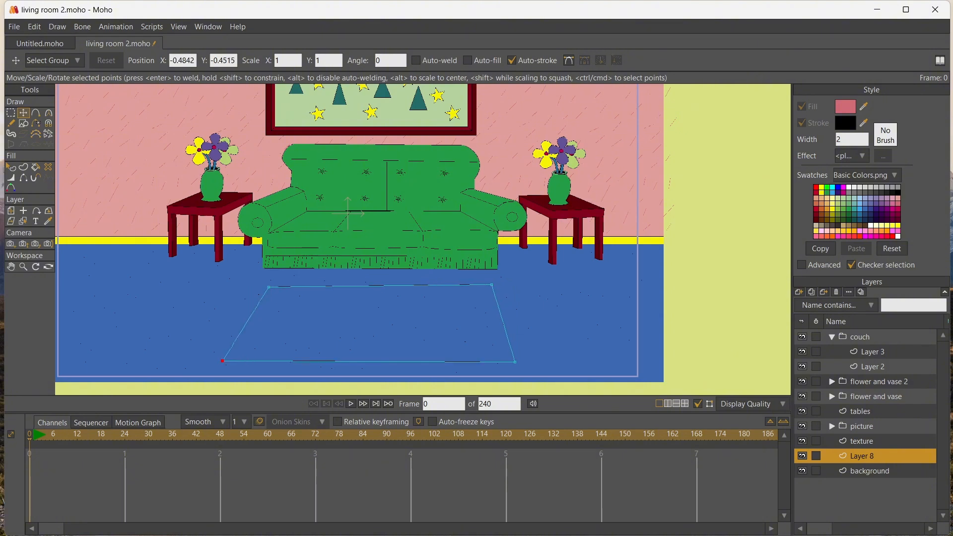
{"action": "left_click_drag", "start_coordinate": [515, 362], "coordinate": [534, 362]}
{"action": "left_click_drag", "start_coordinate": [491, 284], "coordinate": [495, 285]}
{"action": "left_click_drag", "start_coordinate": [534, 361], "coordinate": [572, 351]}
{"action": "left_click_drag", "start_coordinate": [223, 361], "coordinate": [186, 352]}
{"action": "left_click_drag", "start_coordinate": [268, 287], "coordinate": [259, 287]}
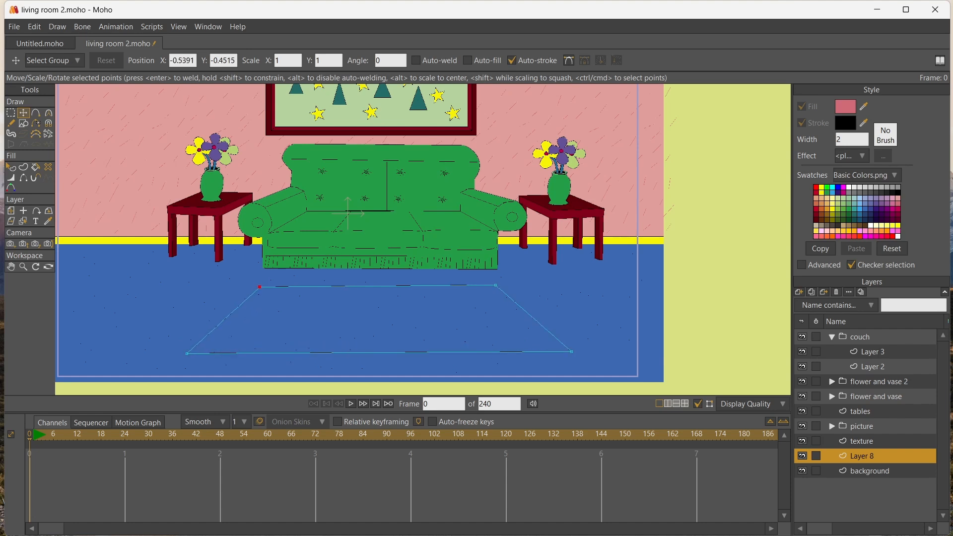
{"action": "left_click_drag", "start_coordinate": [186, 353], "coordinate": [182, 353]}
Fill the rug with pink and center a scaled-down copy of its shape inside it
{"action": "left_click", "coordinate": [35, 167]}
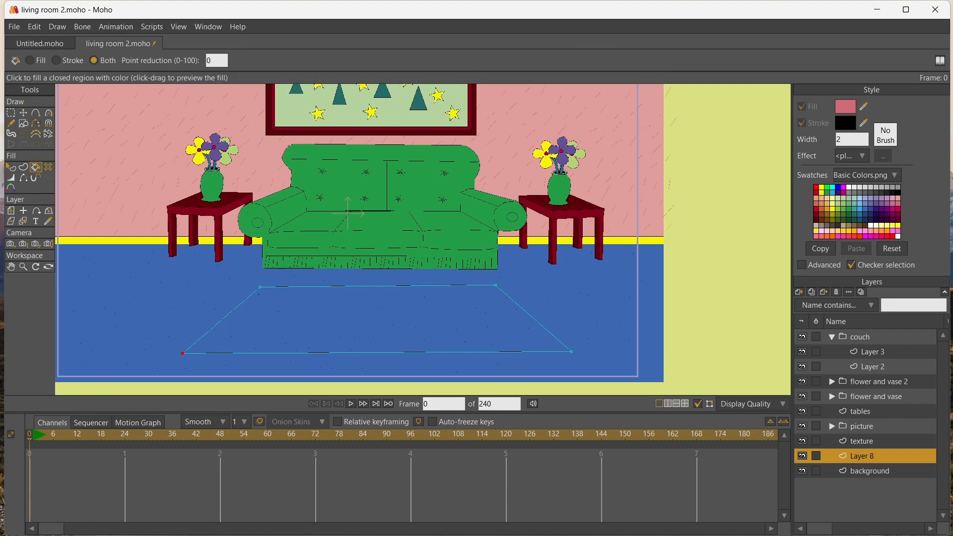
{"action": "left_click", "coordinate": [293, 320]}
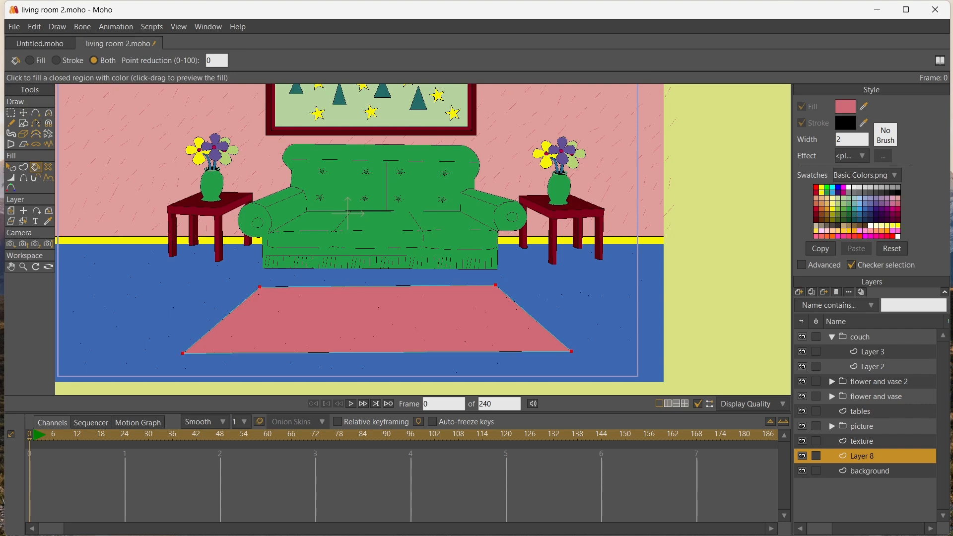
{"action": "key", "text": "t"}
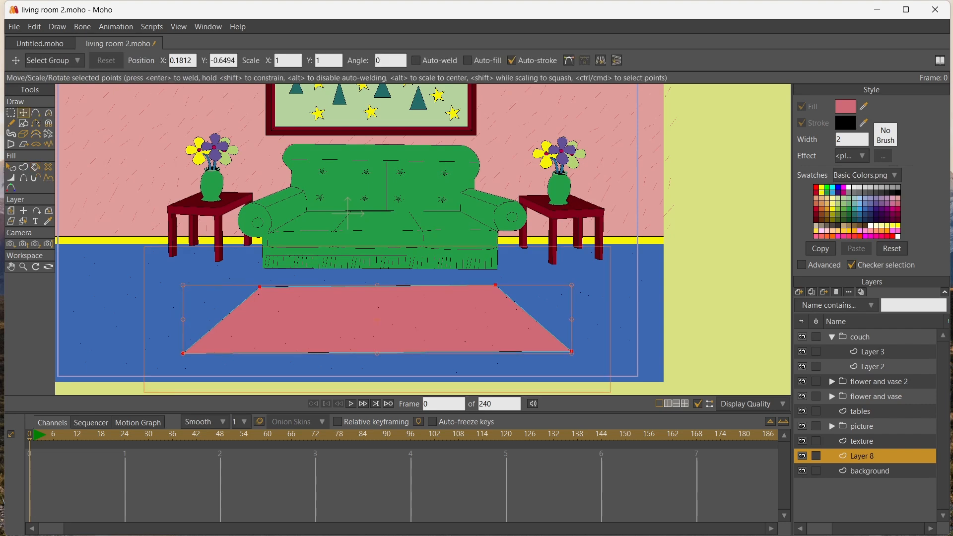
{"action": "left_click_drag", "start_coordinate": [184, 285], "coordinate": [261, 299]}
{"action": "left_click_drag", "start_coordinate": [416, 326], "coordinate": [377, 317]}
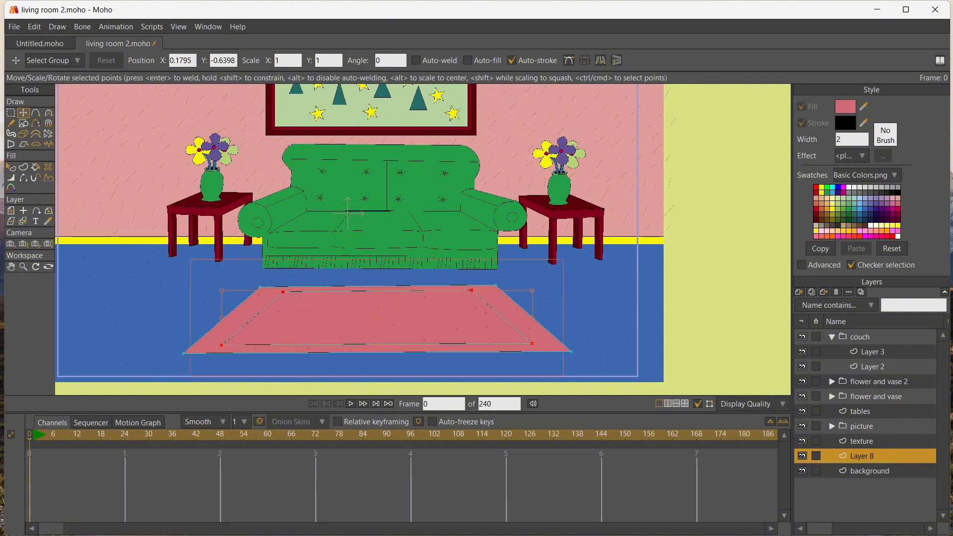
Pull the inner shape's four corners outward to leave a narrow border along the rug's edges
{"action": "left_click", "coordinate": [471, 290]}
{"action": "left_click_drag", "start_coordinate": [472, 290], "coordinate": [491, 289]}
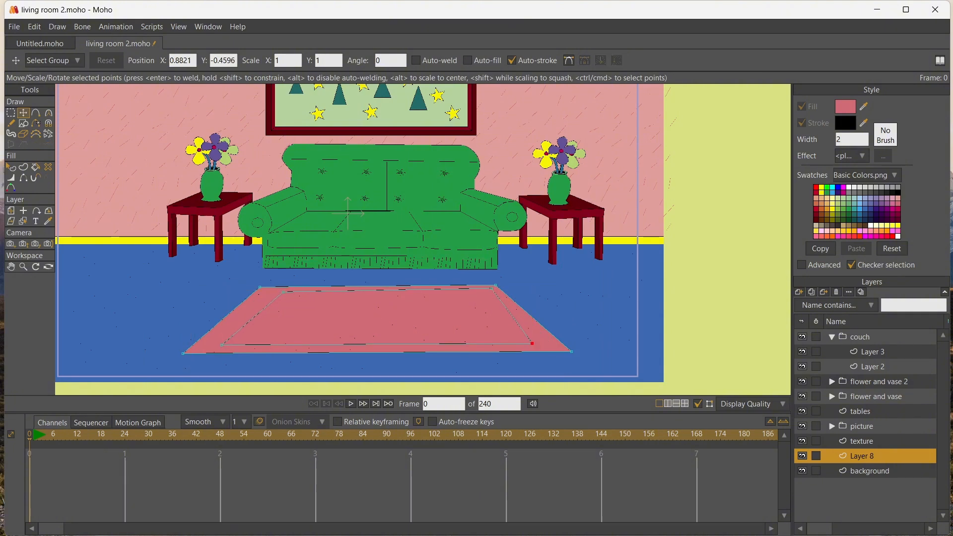
{"action": "left_click_drag", "start_coordinate": [532, 343], "coordinate": [549, 342]}
{"action": "left_click_drag", "start_coordinate": [283, 292], "coordinate": [262, 292]}
{"action": "left_click_drag", "start_coordinate": [221, 344], "coordinate": [200, 346]}
{"action": "left_click_drag", "start_coordinate": [550, 343], "coordinate": [549, 344]}
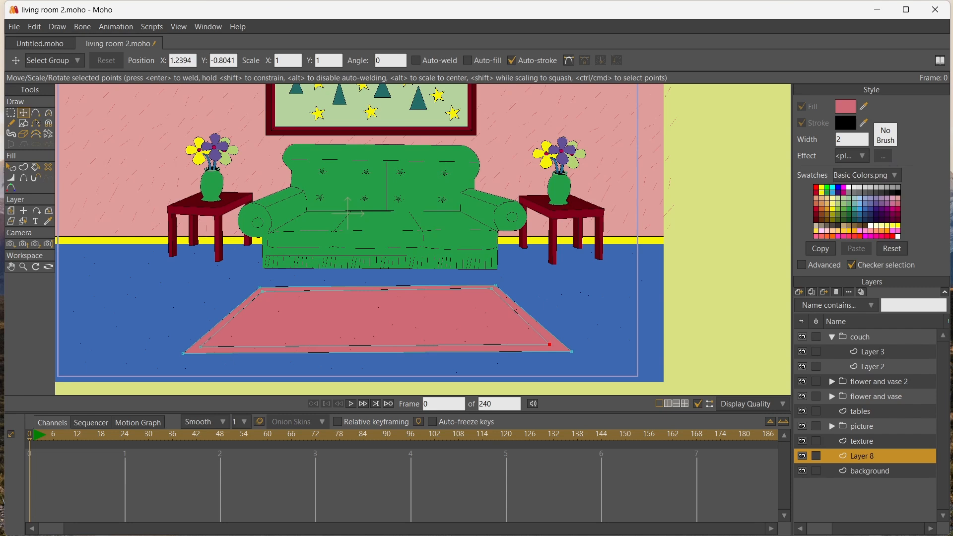
Fill the rug's inner shape with magenta and deselect it
{"action": "left_click", "coordinate": [891, 209]}
{"action": "left_click", "coordinate": [36, 167]}
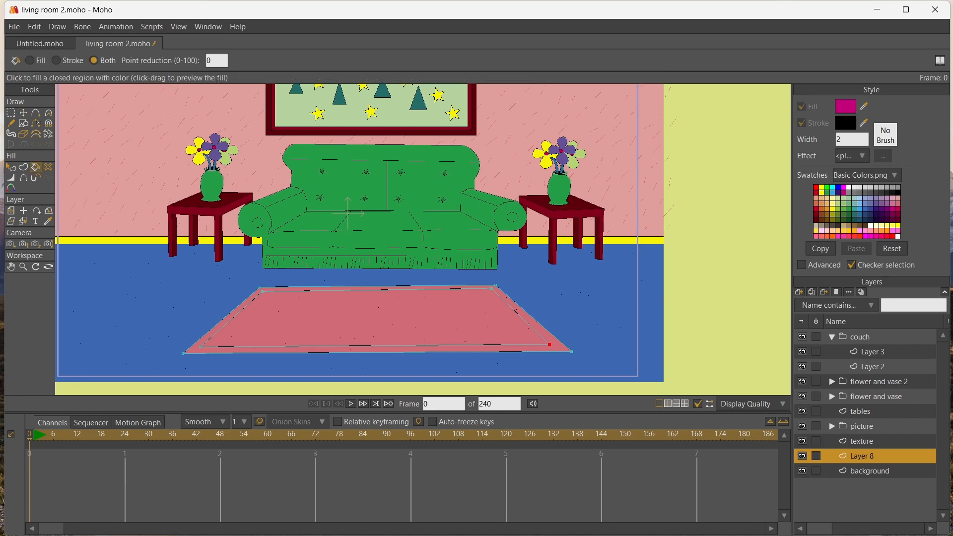
{"action": "left_click", "coordinate": [377, 318]}
{"action": "key", "text": "Return"}
Adjust the two near corners of the magenta shape to even out the rug's front border
{"action": "scroll", "coordinate": [348, 333], "scroll_direction": "up", "scroll_amount": 2}
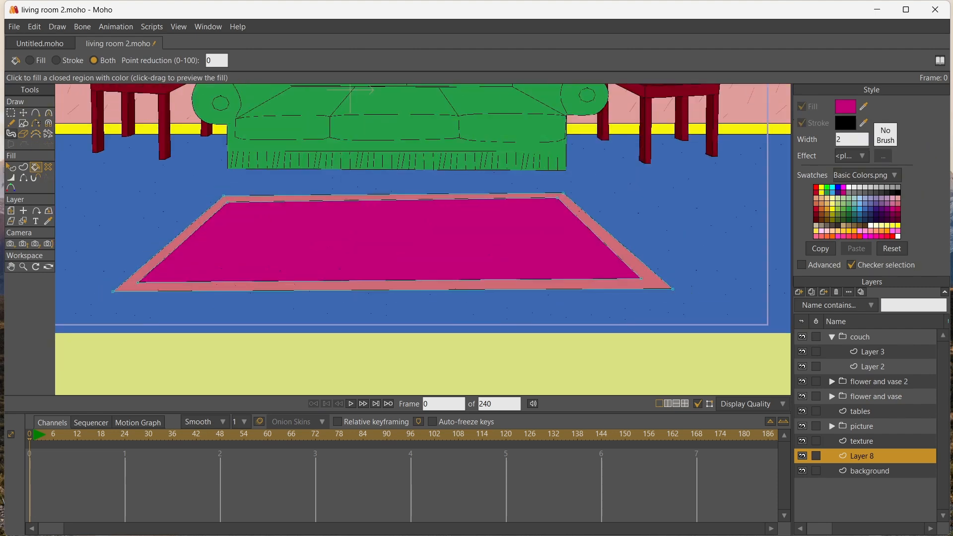
{"action": "left_click", "coordinate": [23, 113]}
{"action": "left_click_drag", "start_coordinate": [641, 279], "coordinate": [643, 284]}
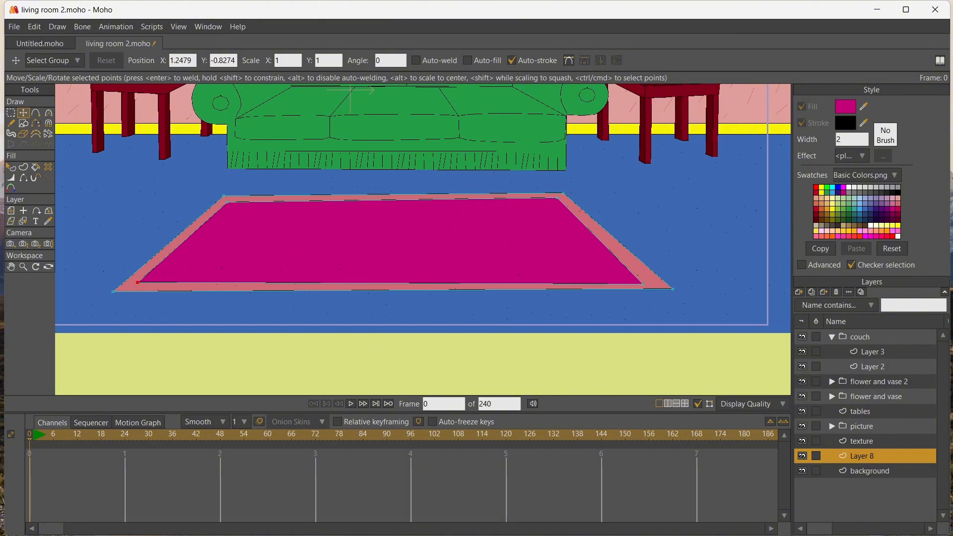
{"action": "left_click_drag", "start_coordinate": [137, 282], "coordinate": [137, 282]}
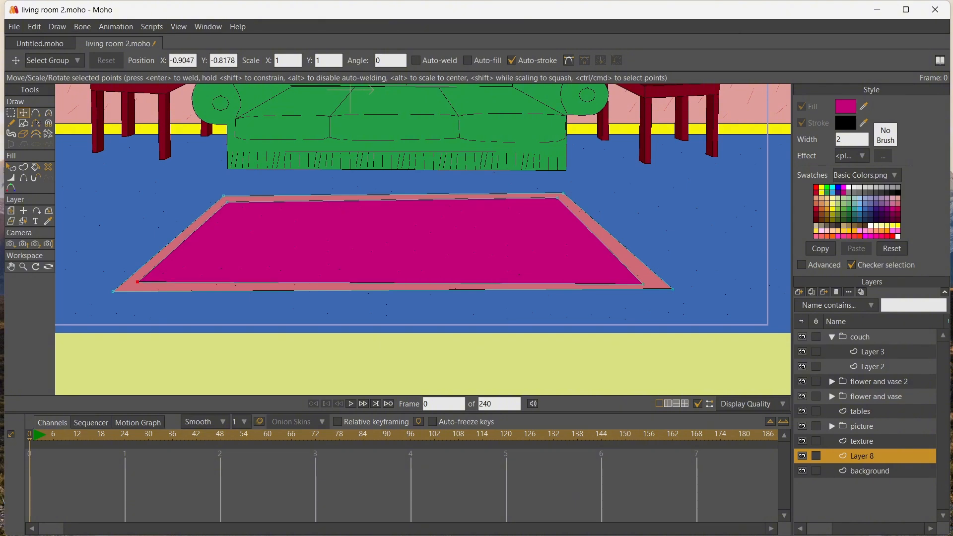
Draw a four-sided outline with the Add Point tool just inside the edges of the magenta shape
{"action": "key", "text": "a"}
{"action": "mouse_move", "coordinate": [235, 210]}
{"action": "left_mouse_down"}
{"action": "mouse_move", "coordinate": [548, 205]}
{"action": "mouse_move", "coordinate": [615, 273]}
{"action": "mouse_move", "coordinate": [141, 271]}
{"action": "mouse_move", "coordinate": [235, 210]}
{"action": "left_mouse_up"}
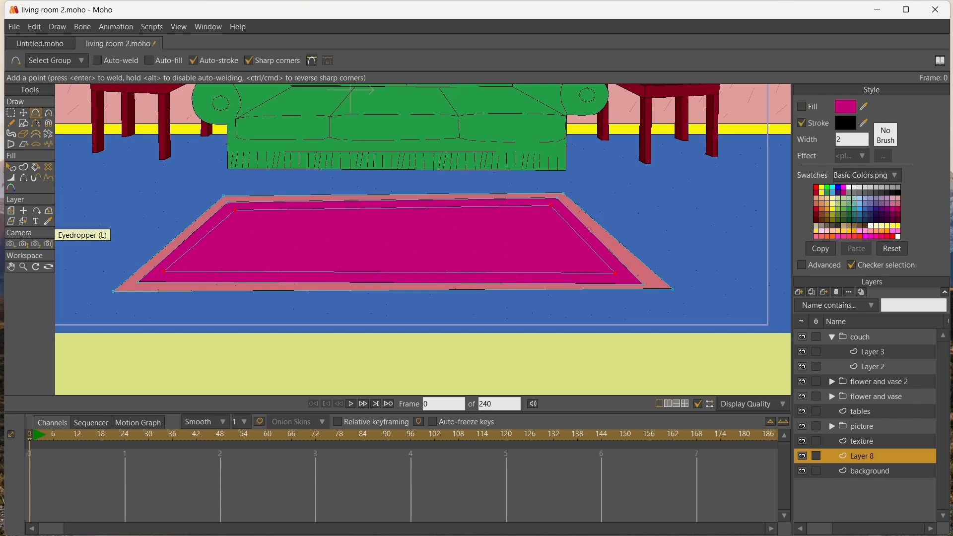
Fill the rug's innermost four-sided outline with purple and nudge its far left corner slightly outward
{"action": "left_click", "coordinate": [887, 204]}
{"action": "left_click", "coordinate": [35, 167]}
{"action": "left_click", "coordinate": [377, 238]}
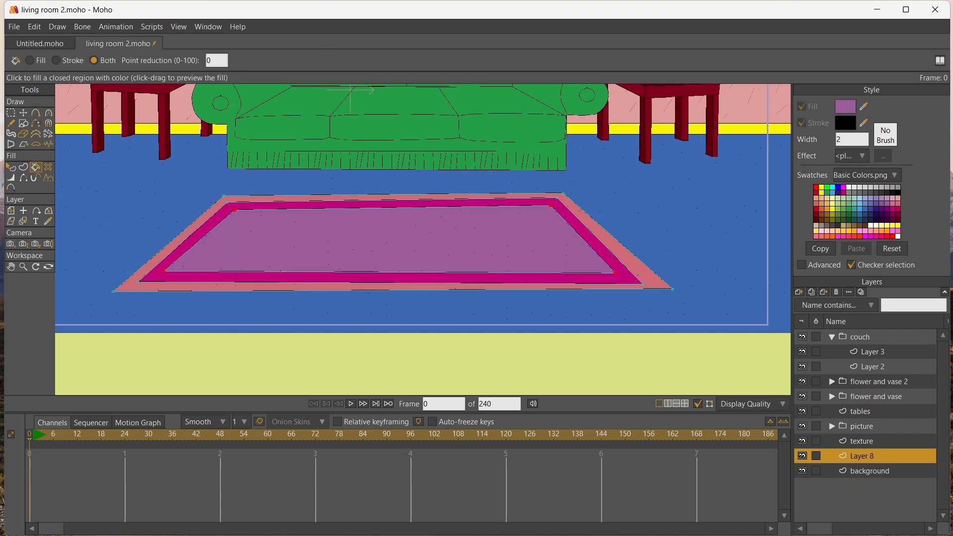
{"action": "left_click", "coordinate": [24, 112]}
{"action": "left_click", "coordinate": [235, 210]}
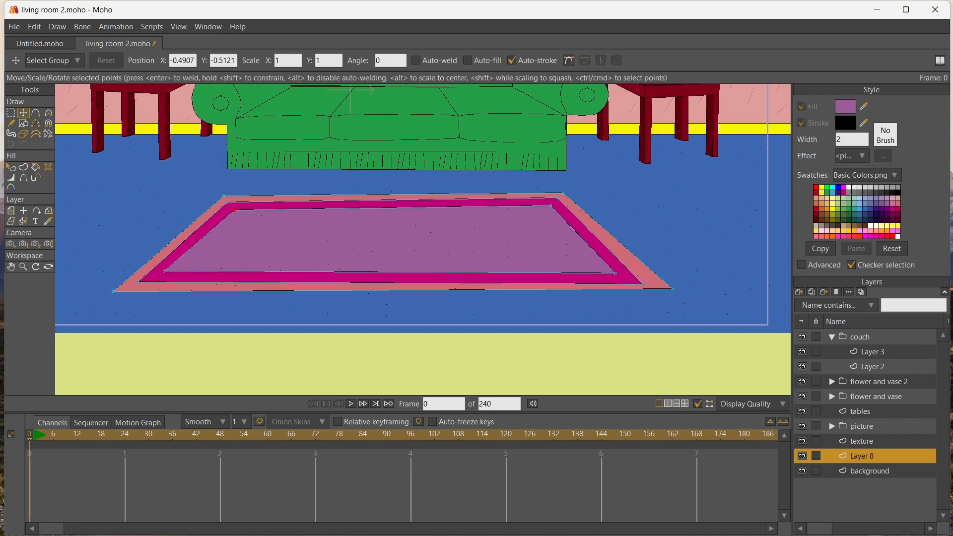
{"action": "left_click_drag", "start_coordinate": [235, 210], "coordinate": [230, 208]}
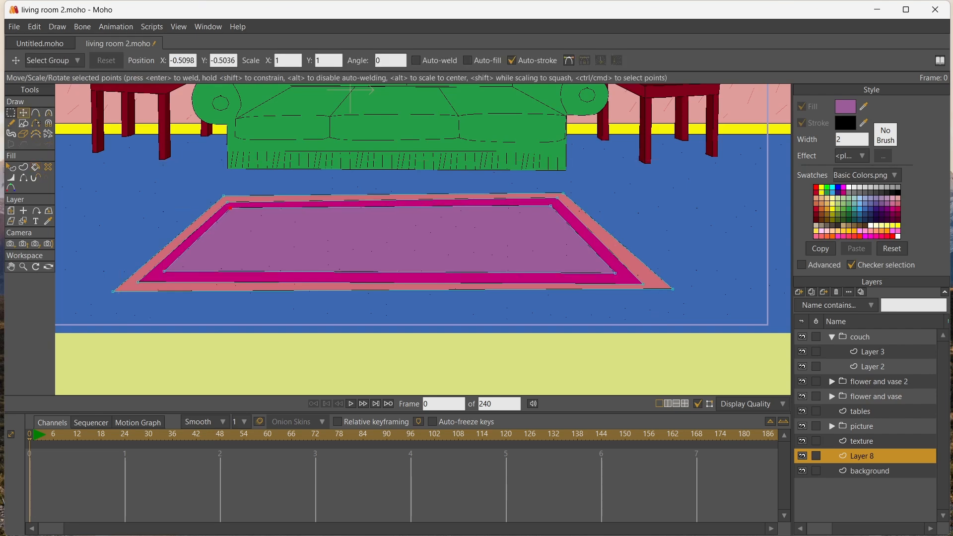
Draw a row of short fringe strands with the Add Point tool along the rug's slanted left edge
{"action": "scroll", "coordinate": [243, 208], "scroll_direction": "up", "scroll_amount": 2}
{"action": "key", "text": "a"}
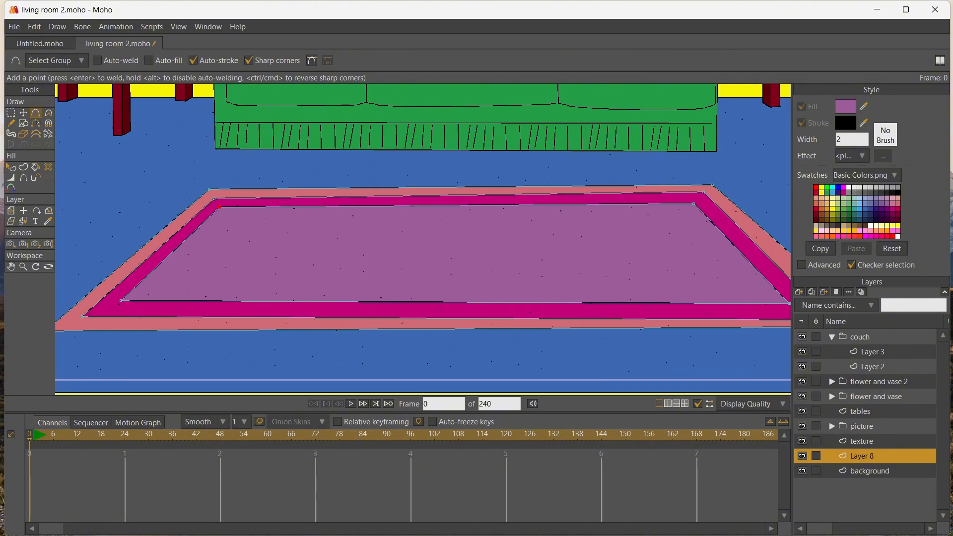
{"action": "mouse_move", "coordinate": [177, 190]}
{"action": "left_mouse_down"}
{"action": "mouse_move", "coordinate": [201, 190]}
{"action": "mouse_move", "coordinate": [93, 288]}
{"action": "mouse_move", "coordinate": [232, 251]}
{"action": "left_mouse_up"}
{"action": "left_click", "coordinate": [11, 267]}
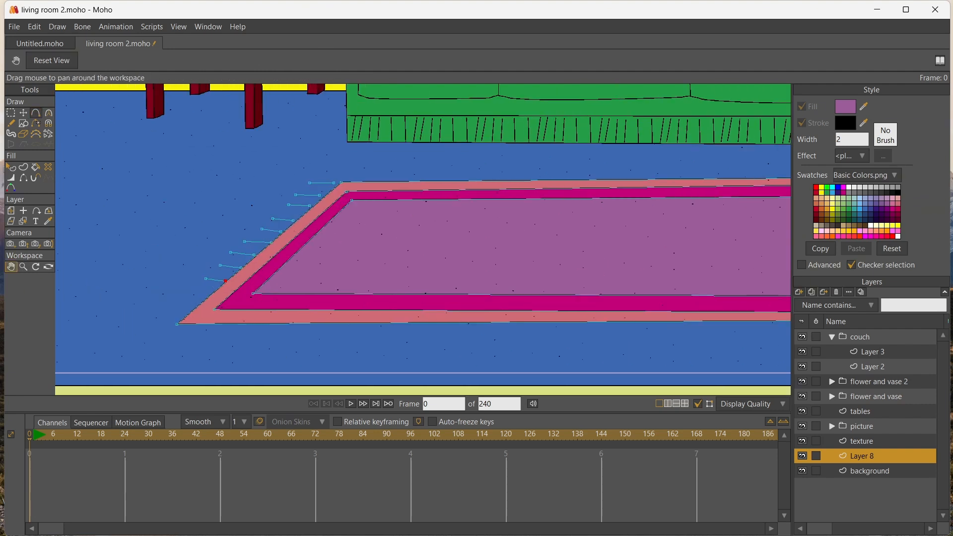
{"action": "left_click", "coordinate": [36, 113]}
{"action": "left_click_drag", "start_coordinate": [187, 294], "coordinate": [183, 318]}
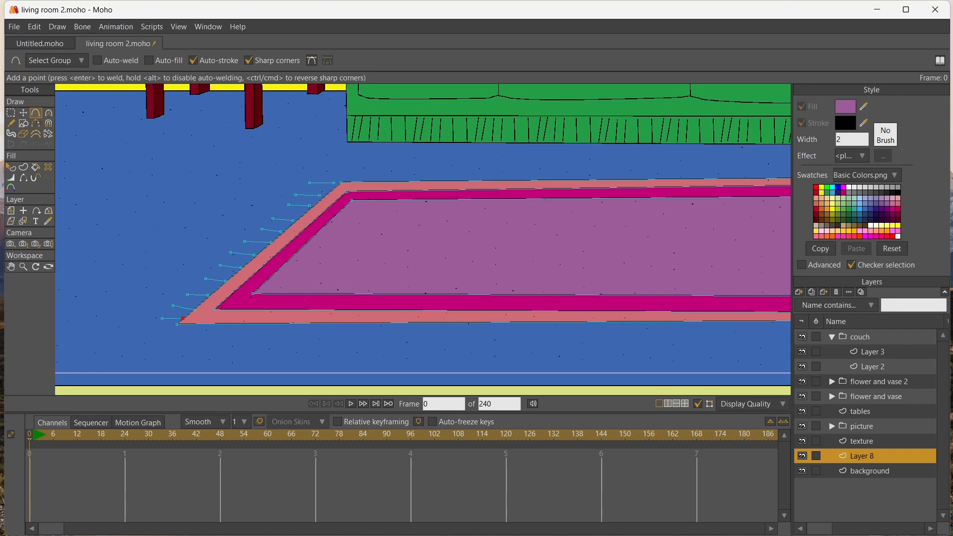
Color the left fringe strands' strokes magenta and thicken them with the Line Width tool to about 408 percent
{"action": "right_click", "coordinate": [892, 209]}
{"action": "left_click", "coordinate": [10, 113]}
{"action": "left_click_drag", "start_coordinate": [303, 253], "coordinate": [336, 322]}
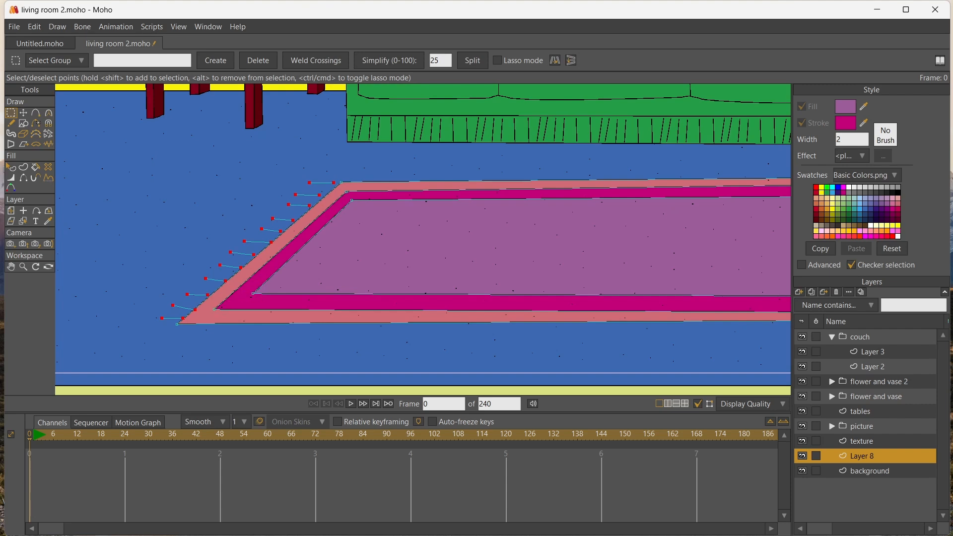
{"action": "left_click", "coordinate": [23, 168]}
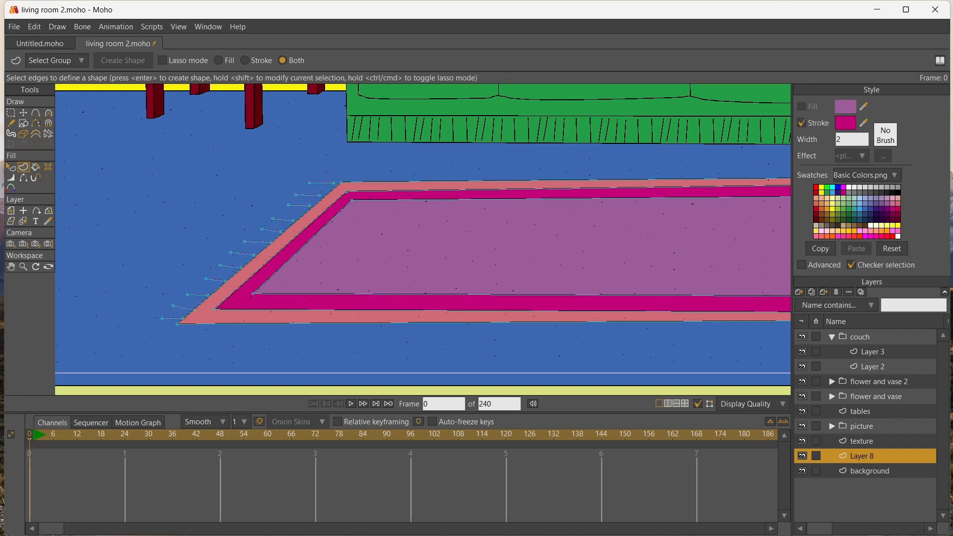
{"action": "scroll", "coordinate": [123, 189], "scroll_direction": "up", "scroll_amount": 6}
{"action": "scroll", "coordinate": [123, 189], "scroll_direction": "down", "scroll_amount": 5}
{"action": "left_click", "coordinate": [11, 113]}
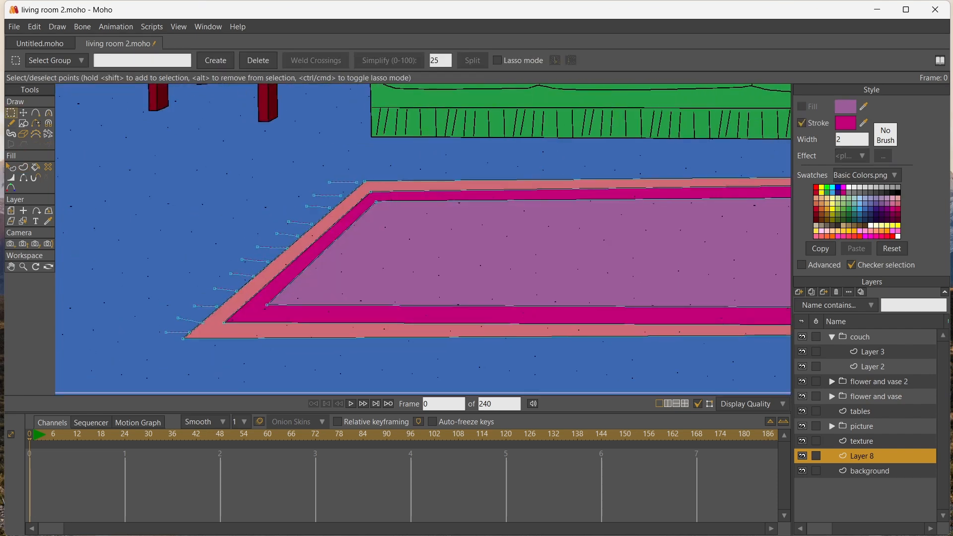
{"action": "left_click_drag", "start_coordinate": [353, 325], "coordinate": [352, 326]}
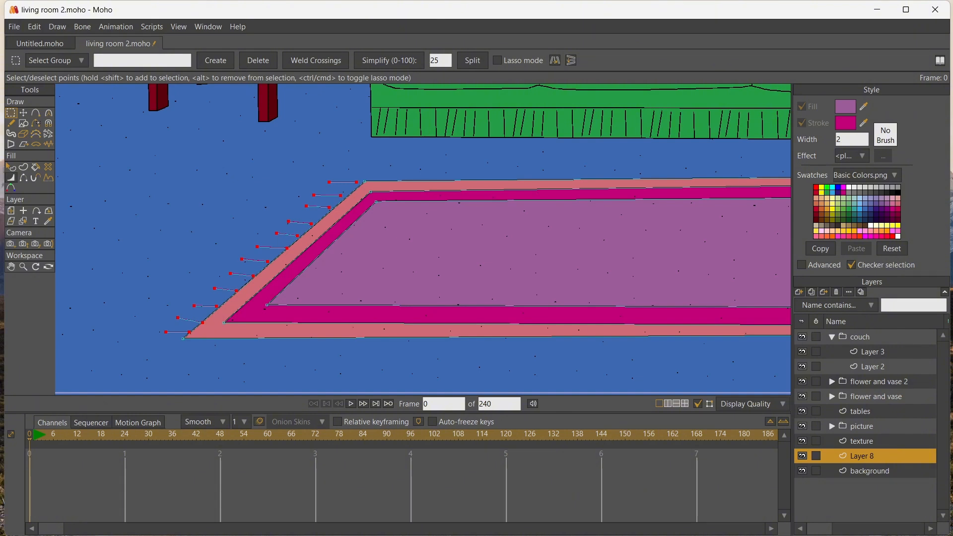
{"action": "left_click", "coordinate": [11, 178]}
{"action": "left_click_drag", "start_coordinate": [149, 209], "coordinate": [199, 208]}
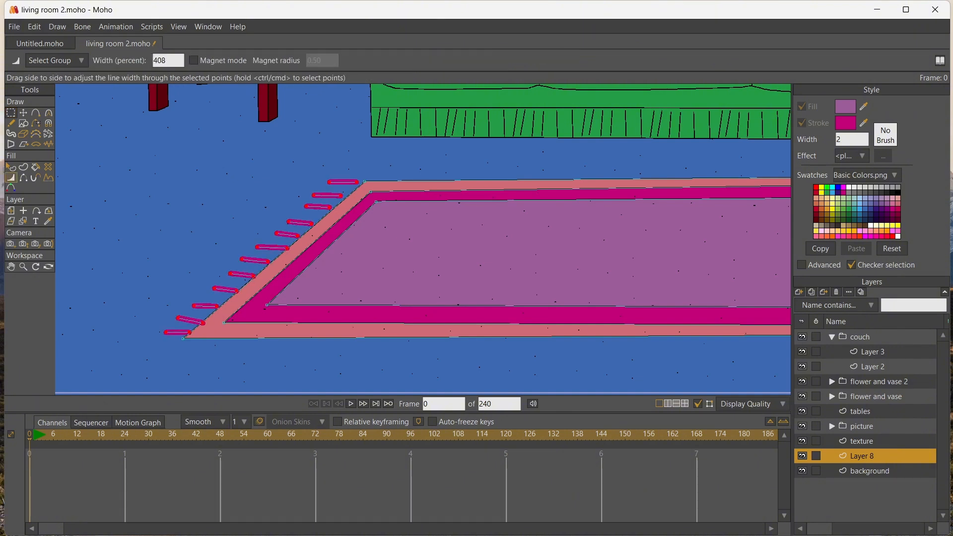
Adjust the end points of the left fringe strands so they meet the rug's edge
{"action": "left_click", "coordinate": [23, 112]}
{"action": "left_click", "coordinate": [356, 182]}
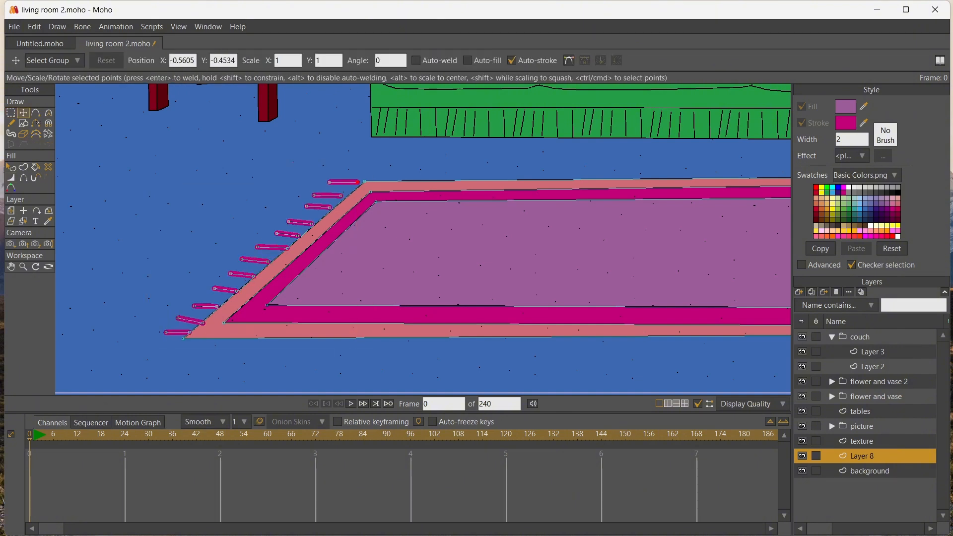
{"action": "left_click_drag", "start_coordinate": [356, 182], "coordinate": [270, 263]}
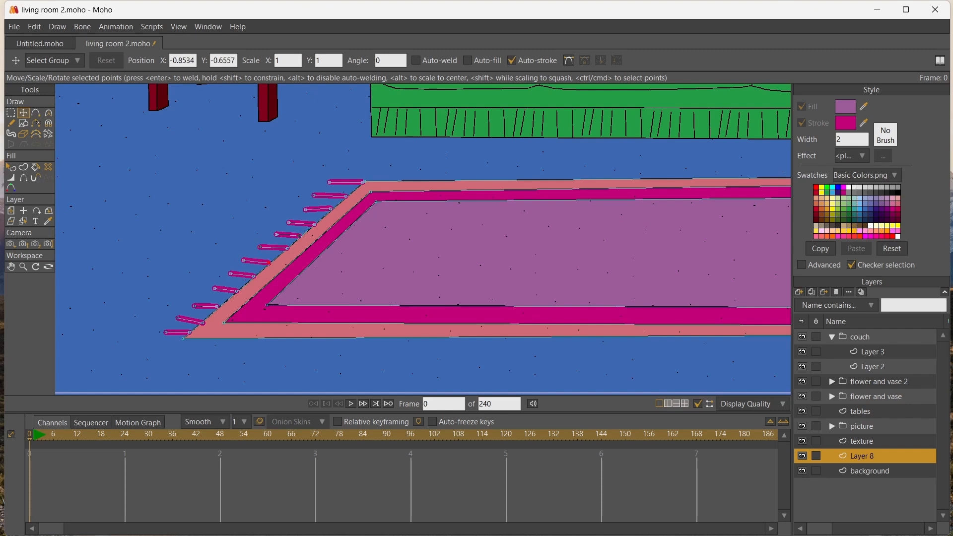
{"action": "left_click_drag", "start_coordinate": [203, 323], "coordinate": [219, 307]}
{"action": "left_click", "coordinate": [178, 333]}
Select all the left fringe strands, duplicate them and flip the copy horizontally
{"action": "scroll", "coordinate": [180, 293], "scroll_direction": "down", "scroll_amount": 3}
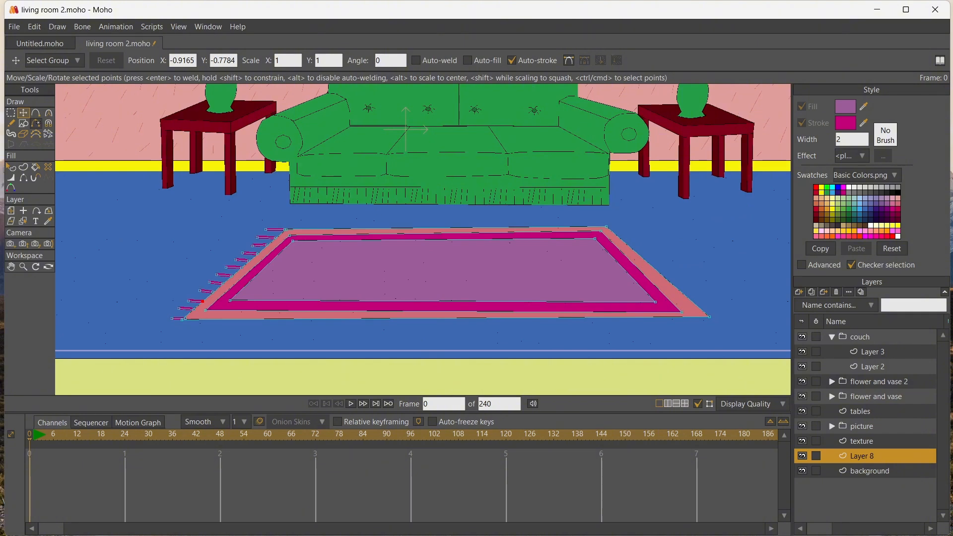
{"action": "key", "text": "g"}
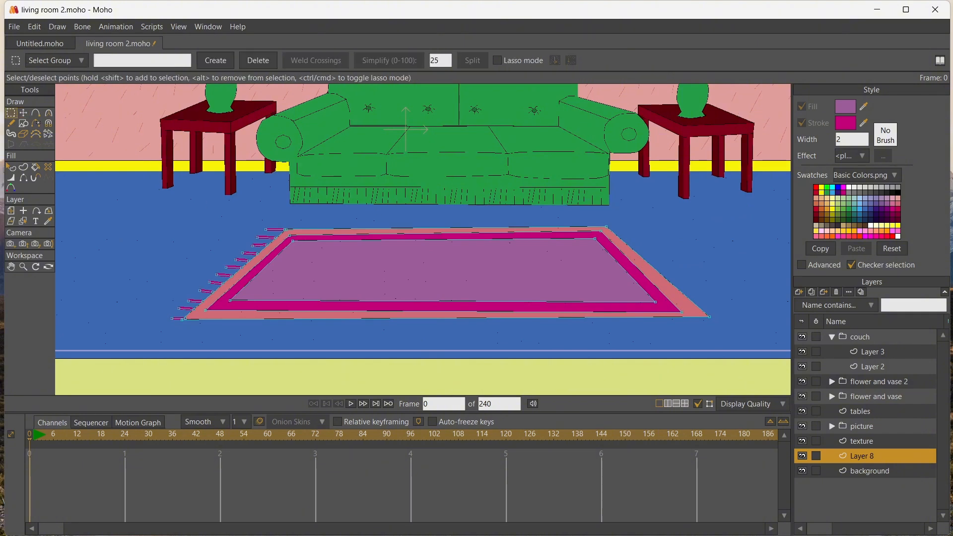
{"action": "left_click_drag", "start_coordinate": [274, 286], "coordinate": [290, 327]}
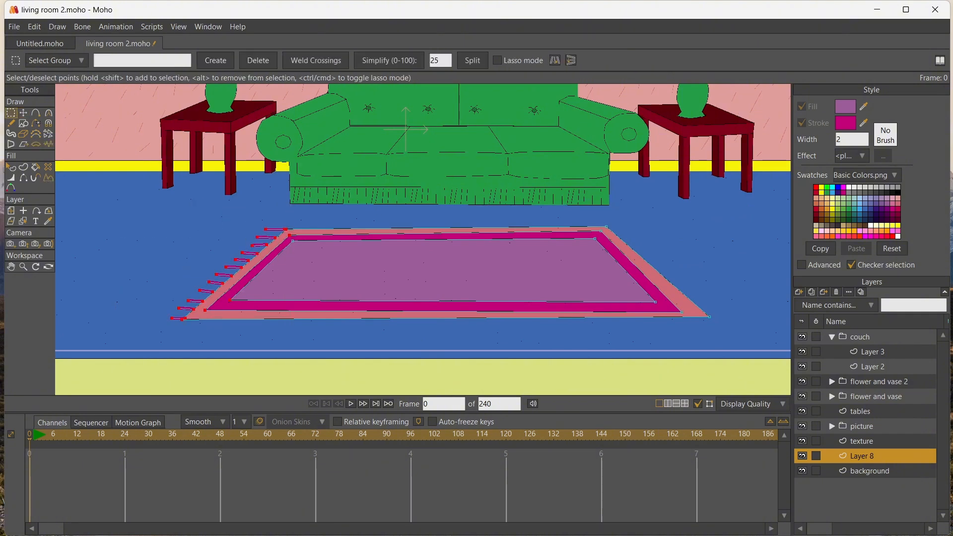
{"action": "scroll", "coordinate": [255, 297], "scroll_direction": "up", "scroll_amount": 8}
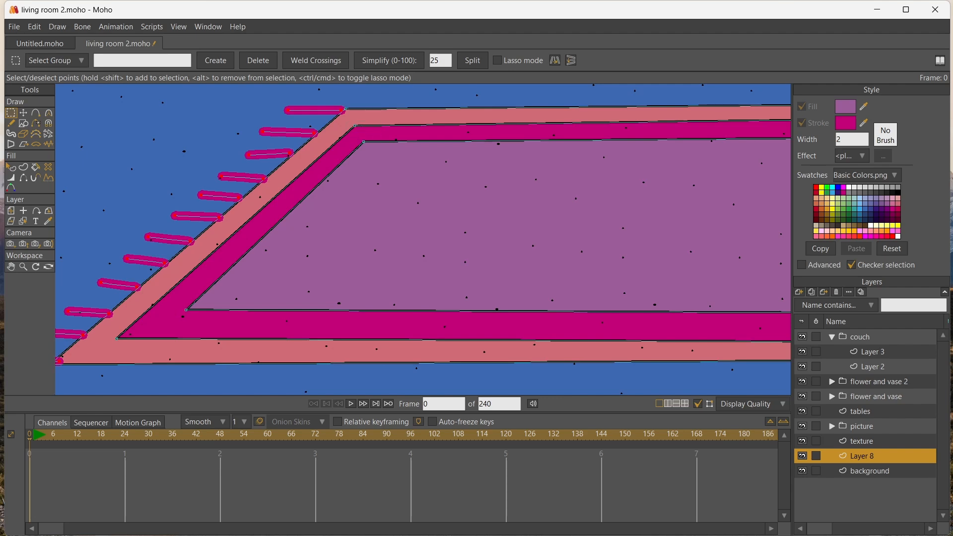
{"action": "left_click", "coordinate": [11, 267]}
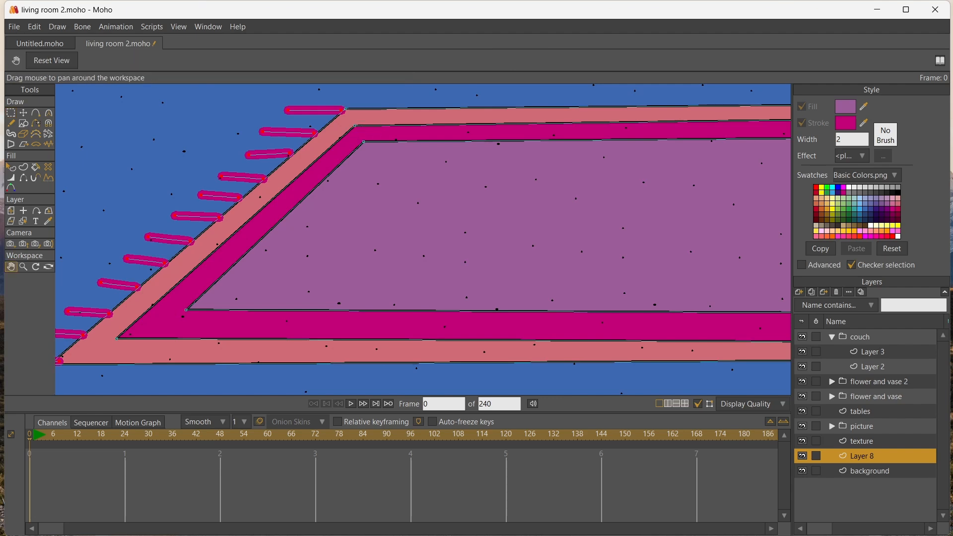
{"action": "left_click_drag", "start_coordinate": [77, 251], "coordinate": [271, 207]}
{"action": "scroll", "coordinate": [271, 207], "scroll_direction": "up", "scroll_amount": 3}
{"action": "scroll", "coordinate": [253, 199], "scroll_direction": "down", "scroll_amount": 5}
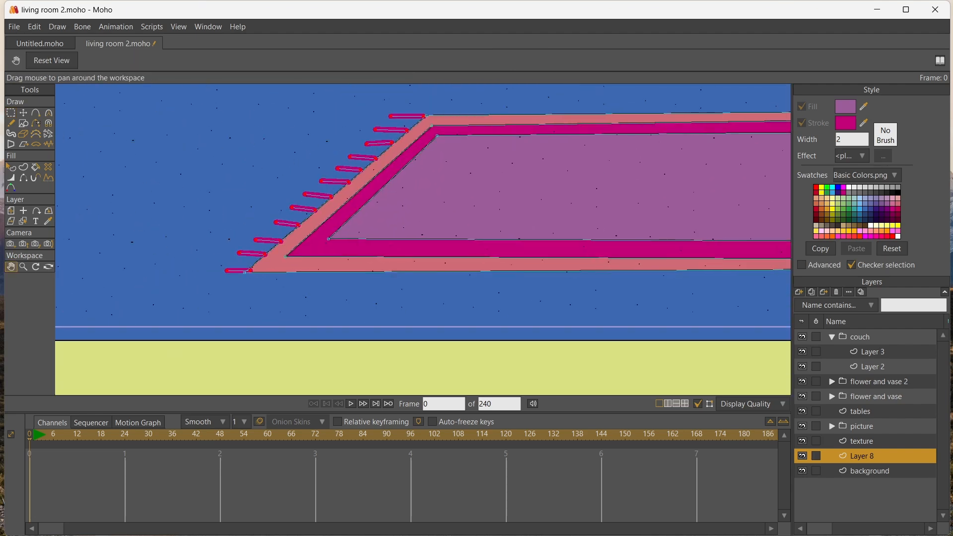
{"action": "key", "text": "t"}
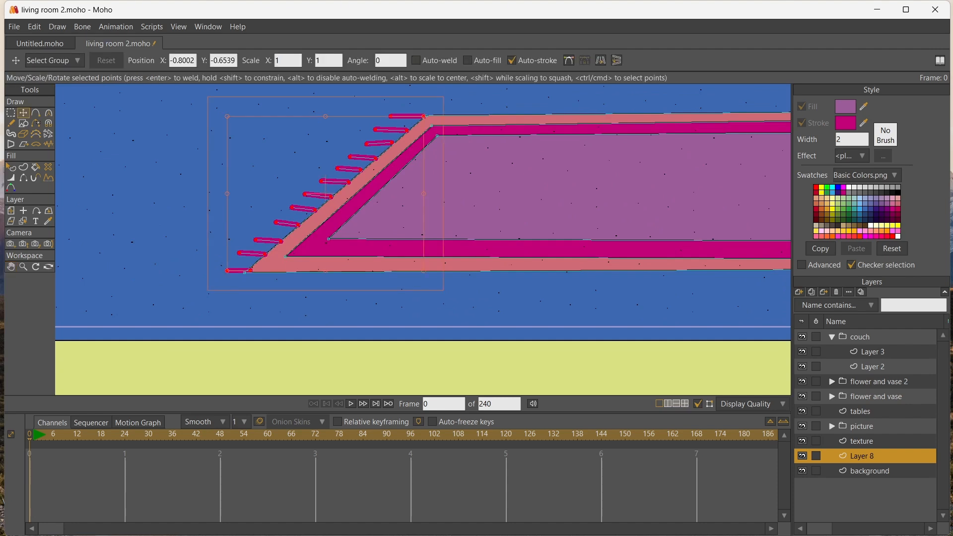
{"action": "left_click", "coordinate": [600, 60]}
Move the mirrored fringe copy across to the rug's slanted right edge
{"action": "left_click_drag", "start_coordinate": [357, 164], "coordinate": [708, 159]}
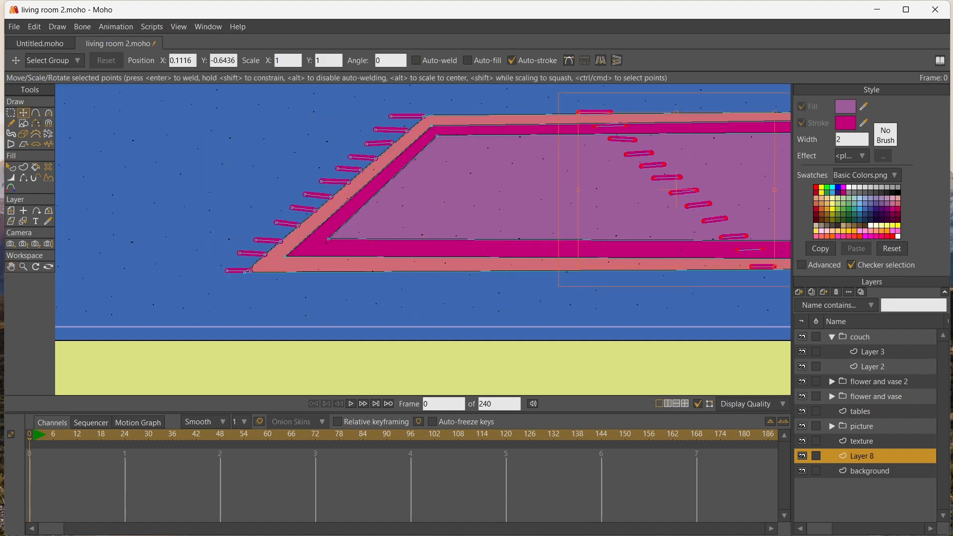
{"action": "left_click", "coordinate": [11, 266]}
{"action": "mouse_move", "coordinate": [506, 199]}
{"action": "left_mouse_down"}
{"action": "mouse_move", "coordinate": [268, 234]}
{"action": "mouse_move", "coordinate": [171, 229]}
{"action": "left_mouse_up"}
{"action": "left_click", "coordinate": [23, 113]}
{"action": "mouse_move", "coordinate": [333, 206]}
{"action": "left_mouse_down"}
{"action": "mouse_move", "coordinate": [727, 186]}
{"action": "mouse_move", "coordinate": [737, 204]}
{"action": "left_mouse_up"}
Fine-tune the mirrored fringe's position and strand ends so they line up with the rug's right edge
{"action": "left_click", "coordinate": [11, 267]}
{"action": "left_click_drag", "start_coordinate": [377, 214], "coordinate": [280, 219]}
{"action": "left_click", "coordinate": [23, 113]}
{"action": "mouse_move", "coordinate": [640, 218]}
{"action": "left_mouse_down"}
{"action": "mouse_move", "coordinate": [617, 200]}
{"action": "mouse_move", "coordinate": [632, 218]}
{"action": "left_mouse_up"}
{"action": "left_click", "coordinate": [630, 213]}
{"action": "left_click_drag", "start_coordinate": [571, 161], "coordinate": [585, 176]}
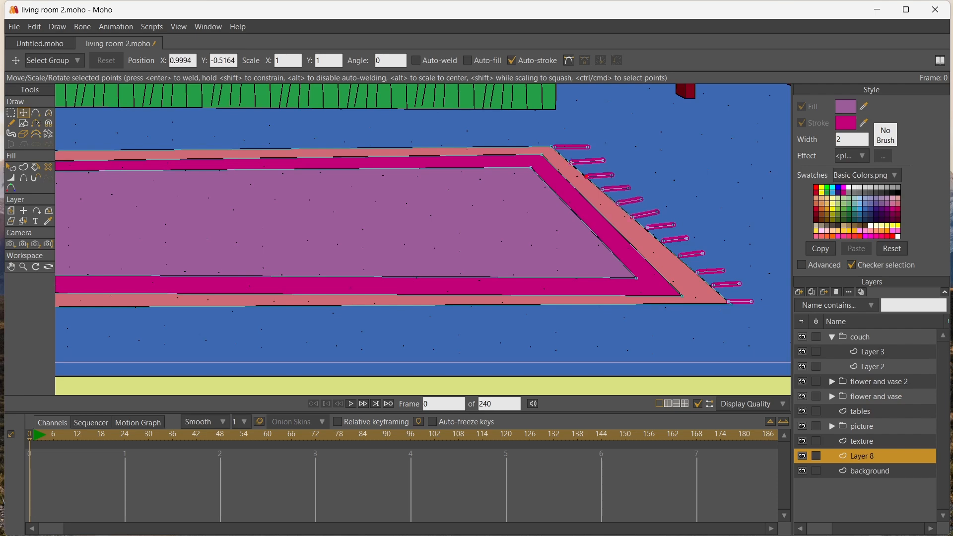
Render the current frame, inspect the living room with the fringed rug at 100% zoom, and close the render
{"action": "key", "text": "ctrl+r"}
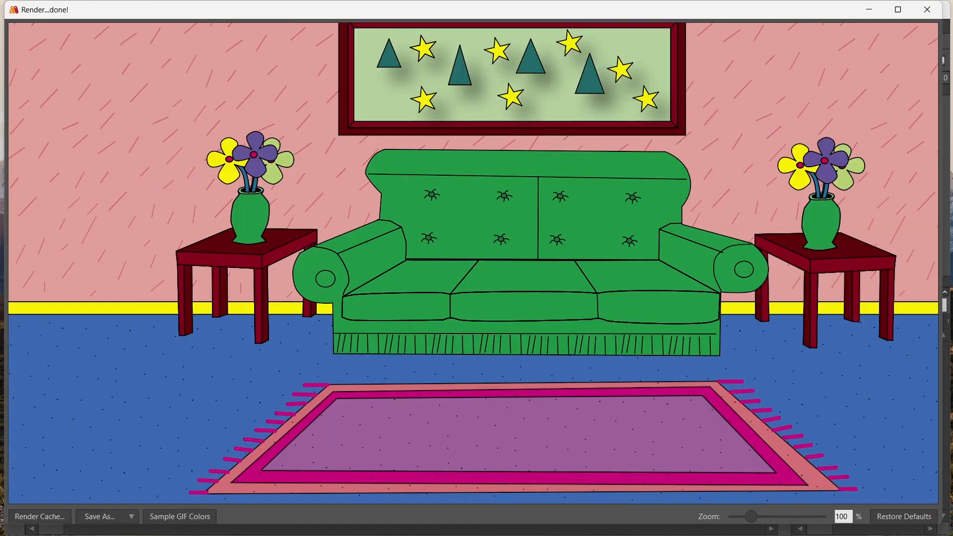
{"action": "scroll", "coordinate": [473, 263], "scroll_direction": "down", "scroll_amount": 2}
{"action": "scroll", "coordinate": [473, 263], "scroll_direction": "up", "scroll_amount": 1}
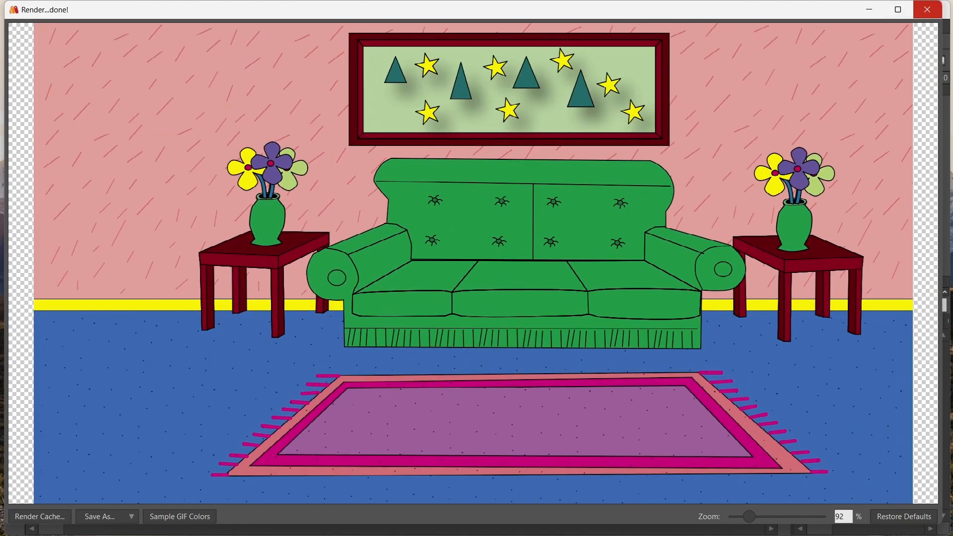
{"action": "double_click", "coordinate": [839, 516]}
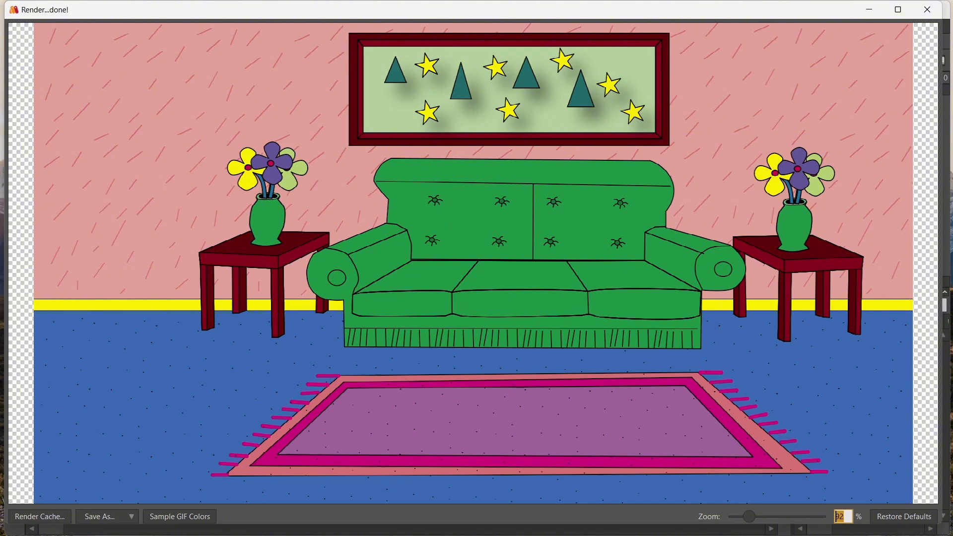
{"action": "type", "text": "100"}
{"action": "key", "text": "Return"}
{"action": "mouse_move", "coordinate": [473, 263]}
{"action": "left_mouse_down"}
{"action": "mouse_move", "coordinate": [466, 236]}
{"action": "mouse_move", "coordinate": [481, 272]}
{"action": "left_mouse_up"}
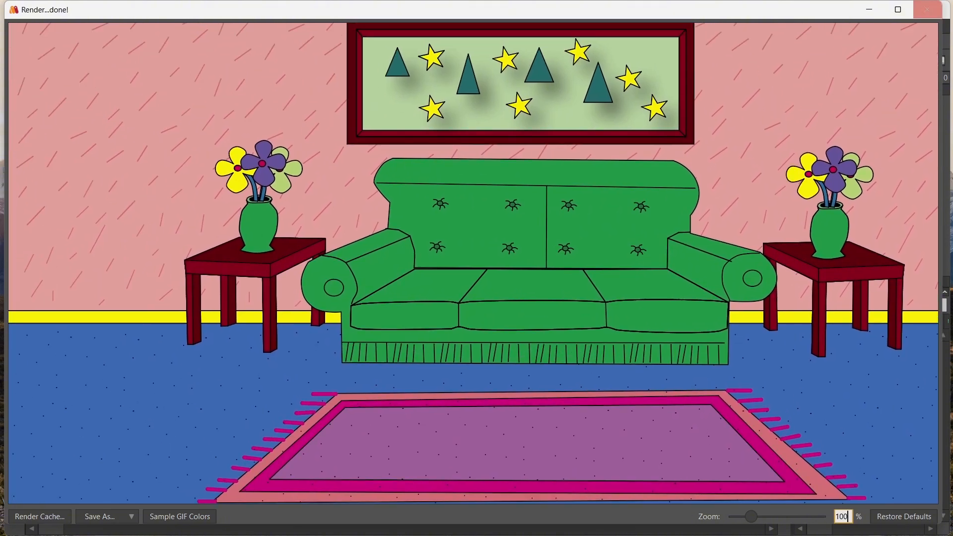
{"action": "left_click", "coordinate": [927, 9]}
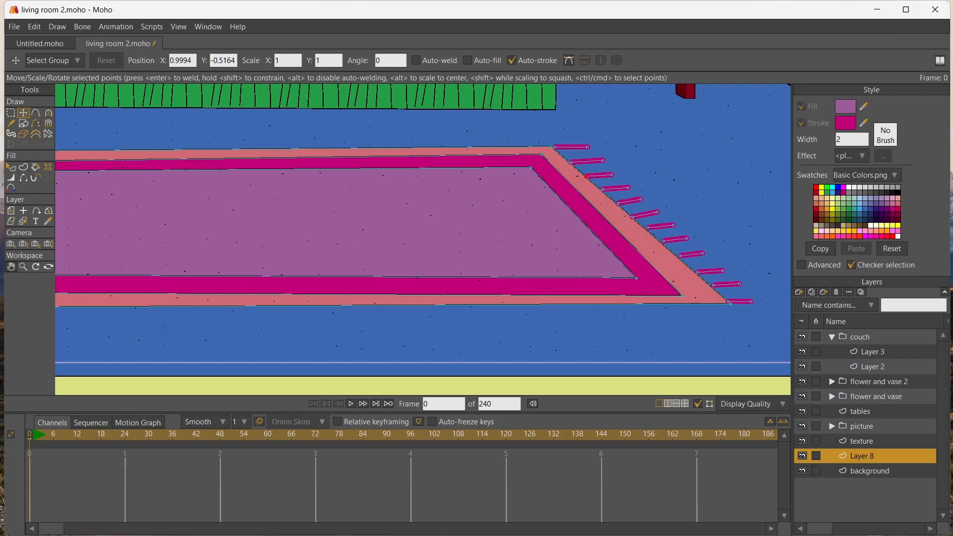
Collapse the couch group and rename the rug's layer to "rug"
{"action": "left_click", "coordinate": [11, 267]}
{"action": "left_click_drag", "start_coordinate": [209, 184], "coordinate": [324, 369]}
{"action": "left_click_drag", "start_coordinate": [318, 198], "coordinate": [367, 279]}
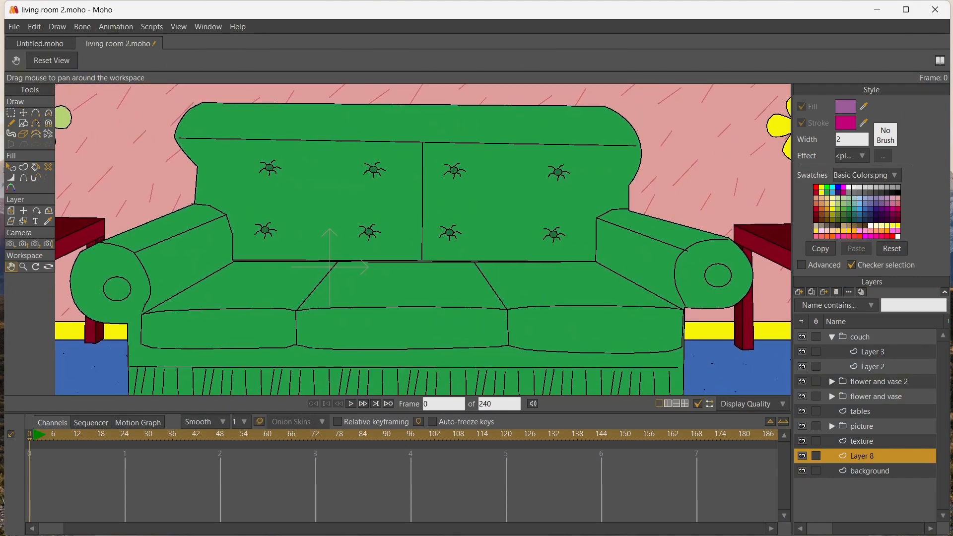
{"action": "scroll", "coordinate": [367, 280], "scroll_direction": "down", "scroll_amount": 6}
{"action": "scroll", "coordinate": [367, 279], "scroll_direction": "up", "scroll_amount": 1}
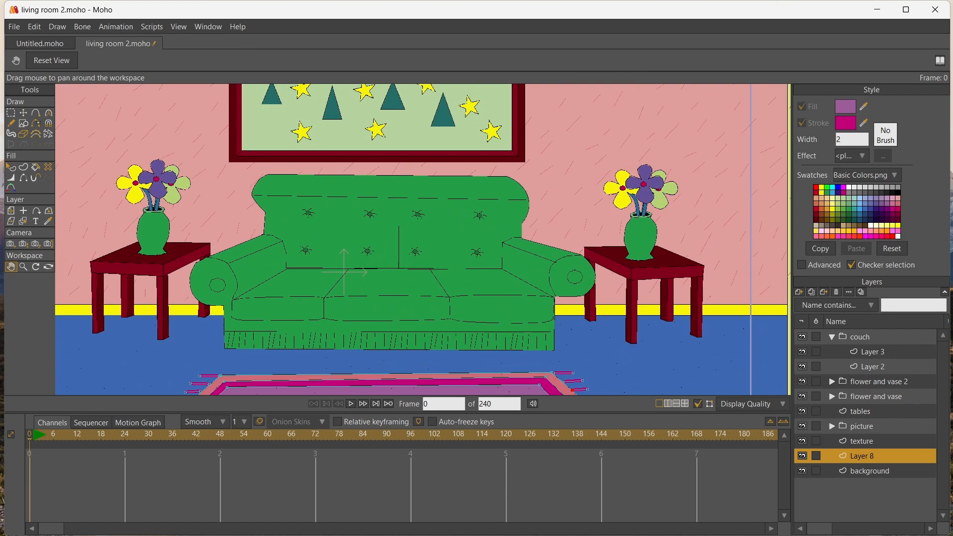
{"action": "left_click", "coordinate": [831, 337]}
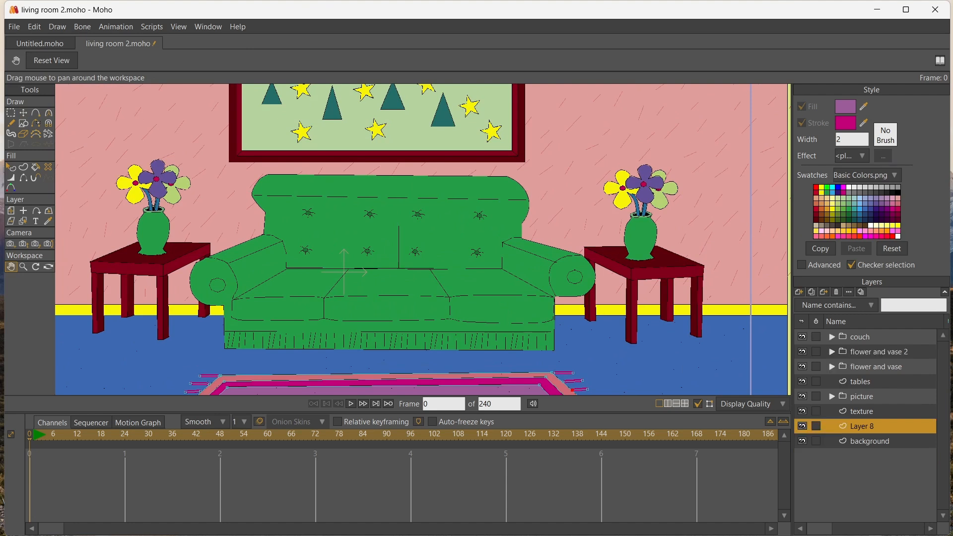
{"action": "double_click", "coordinate": [862, 427]}
{"action": "type", "text": "rug"}
{"action": "key", "text": "Return"}
Add a new vector layer above the couch group, keeping its default name
{"action": "left_click", "coordinate": [859, 336]}
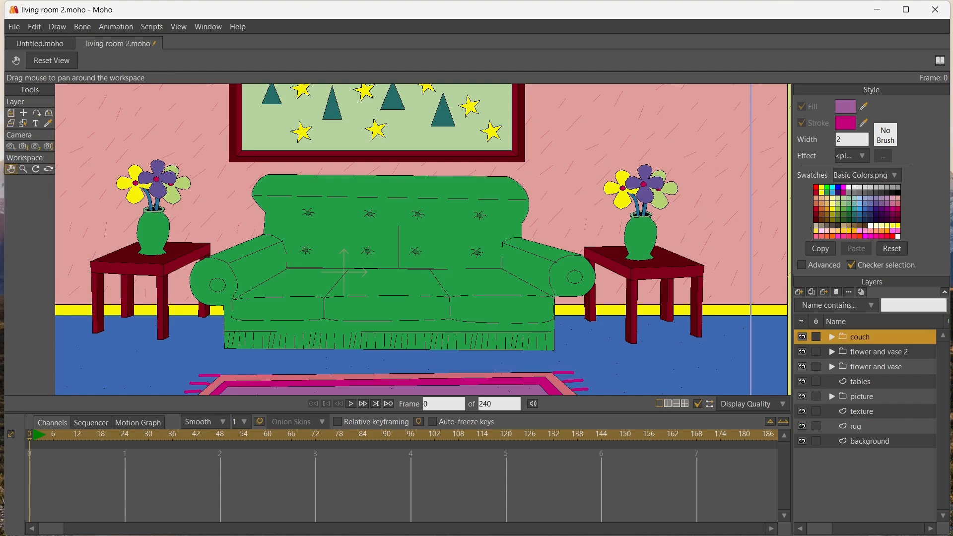
{"action": "left_click", "coordinate": [799, 292]}
{"action": "left_click", "coordinate": [814, 302]}
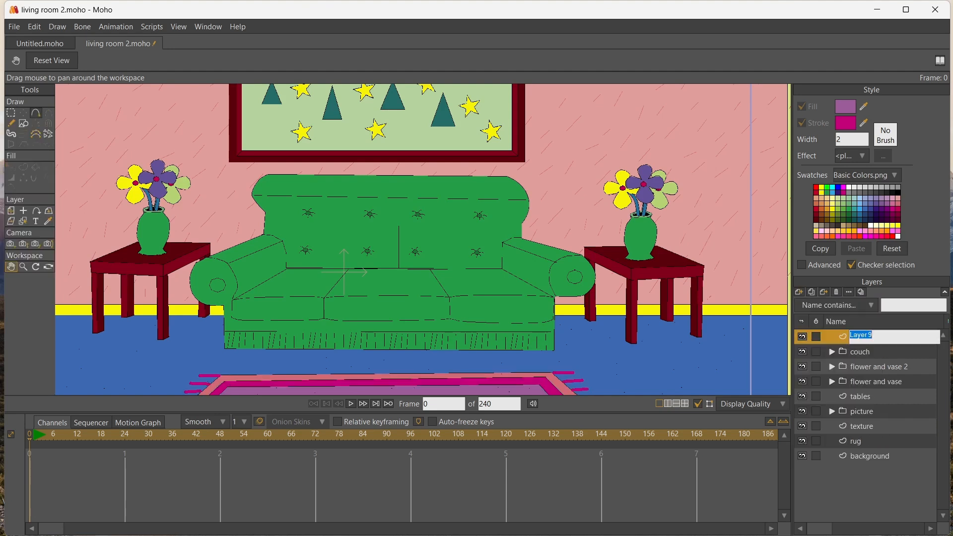
{"action": "key", "text": "Return"}
Sketch a stick figure over the couch's right side with a diamond head, spine, arms, hips and legs, and select its lines for a shape
{"action": "left_click_drag", "start_coordinate": [513, 171], "coordinate": [514, 184]}
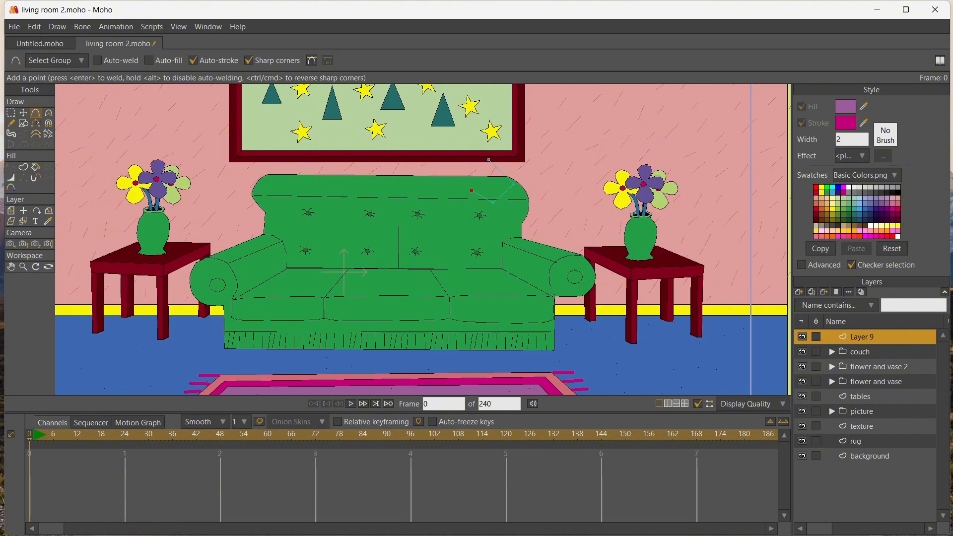
{"action": "left_click", "coordinate": [489, 160]}
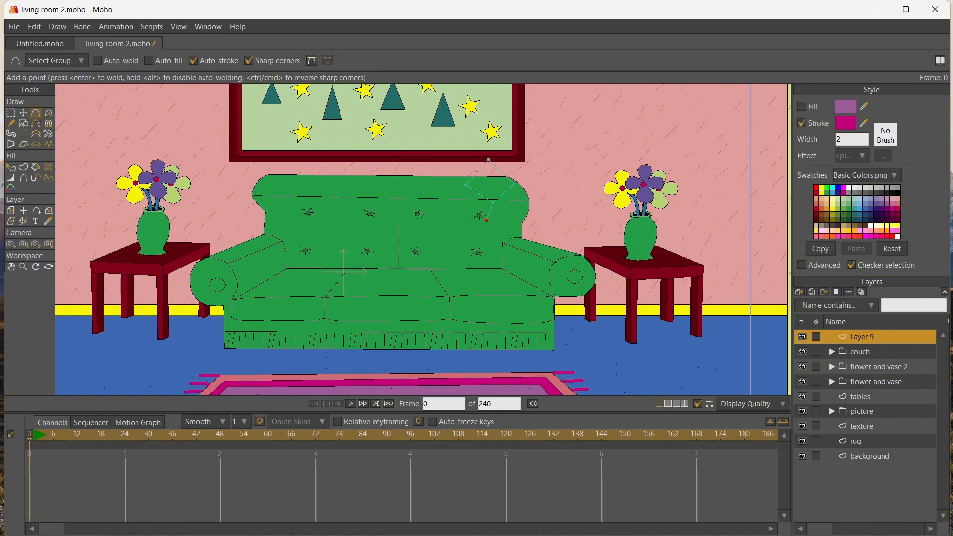
{"action": "mouse_move", "coordinate": [486, 220]}
{"action": "left_mouse_down"}
{"action": "mouse_move", "coordinate": [486, 266]}
{"action": "mouse_move", "coordinate": [507, 266]}
{"action": "mouse_move", "coordinate": [535, 294]}
{"action": "mouse_move", "coordinate": [528, 353]}
{"action": "mouse_move", "coordinate": [546, 359]}
{"action": "left_mouse_up"}
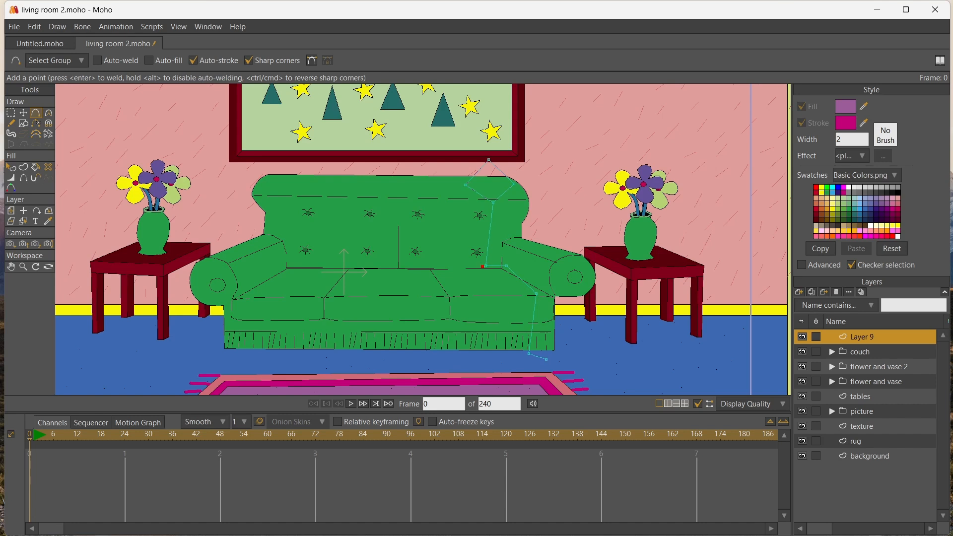
{"action": "mouse_move", "coordinate": [483, 266]}
{"action": "left_mouse_down"}
{"action": "mouse_move", "coordinate": [466, 267]}
{"action": "mouse_move", "coordinate": [458, 296]}
{"action": "mouse_move", "coordinate": [461, 358]}
{"action": "left_mouse_up"}
{"action": "left_click_drag", "start_coordinate": [491, 217], "coordinate": [480, 285]}
{"action": "left_click", "coordinate": [23, 167]}
{"action": "left_click_drag", "start_coordinate": [376, 131], "coordinate": [604, 362]}
{"action": "key", "text": "Return"}
Reposition the stick figure's knees, feet and hands, aligning the lower legs beneath the hips and in front of the couch
{"action": "key", "text": "t"}
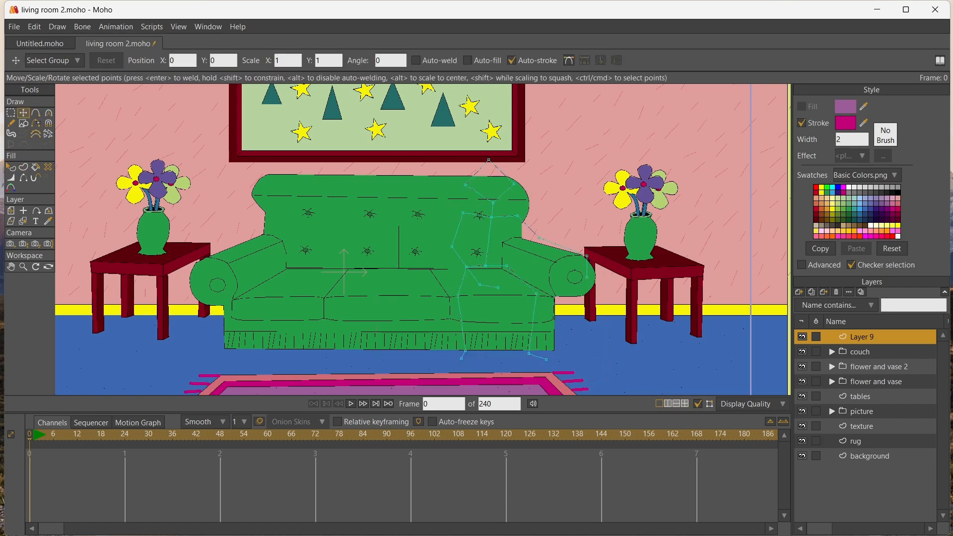
{"action": "left_click", "coordinate": [533, 323]}
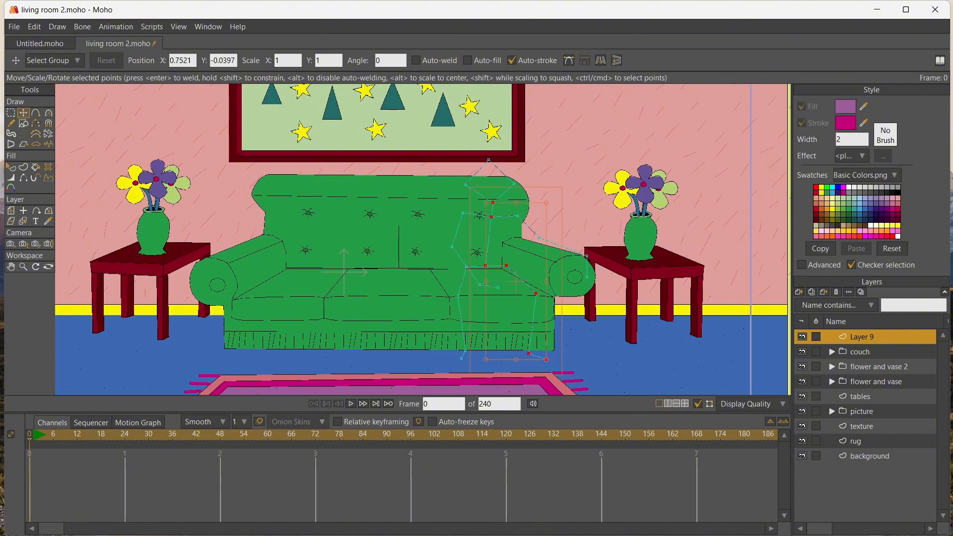
{"action": "left_click_drag", "start_coordinate": [536, 293], "coordinate": [517, 298]}
{"action": "left_click_drag", "start_coordinate": [457, 297], "coordinate": [477, 297]}
{"action": "left_click_drag", "start_coordinate": [528, 353], "coordinate": [509, 356]}
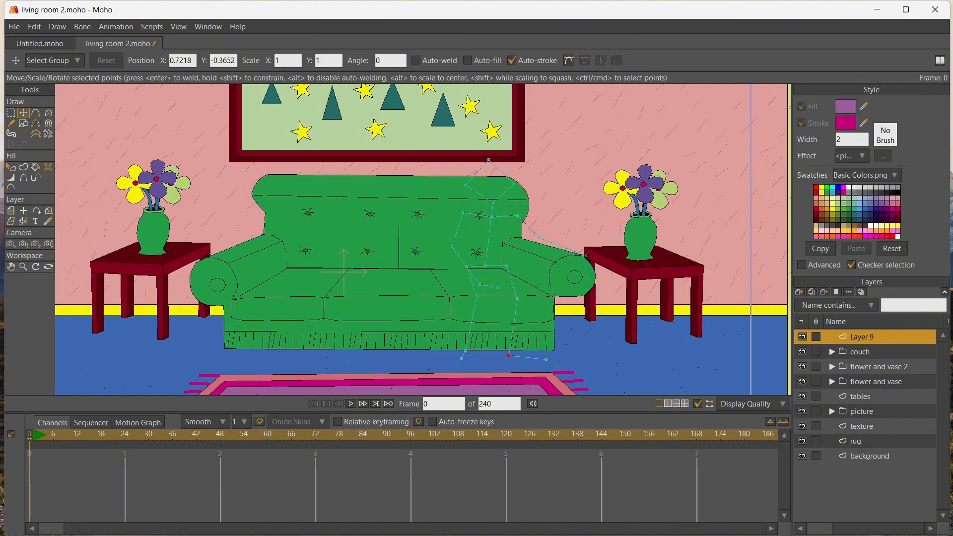
{"action": "left_click_drag", "start_coordinate": [517, 298], "coordinate": [508, 300]}
{"action": "left_click_drag", "start_coordinate": [465, 350], "coordinate": [537, 338]}
{"action": "left_click_drag", "start_coordinate": [508, 300], "coordinate": [485, 295]}
{"action": "left_click_drag", "start_coordinate": [461, 359], "coordinate": [489, 353]}
{"action": "left_click_drag", "start_coordinate": [546, 359], "coordinate": [488, 371]}
{"action": "left_click_drag", "start_coordinate": [587, 255], "coordinate": [578, 255]}
{"action": "left_click_drag", "start_coordinate": [479, 284], "coordinate": [500, 286]}
Create a shape with a black stroke from all of the stick figure's lines
{"action": "scroll", "coordinate": [511, 292], "scroll_direction": "up", "scroll_amount": 5}
{"action": "scroll", "coordinate": [511, 292], "scroll_direction": "down", "scroll_amount": 5}
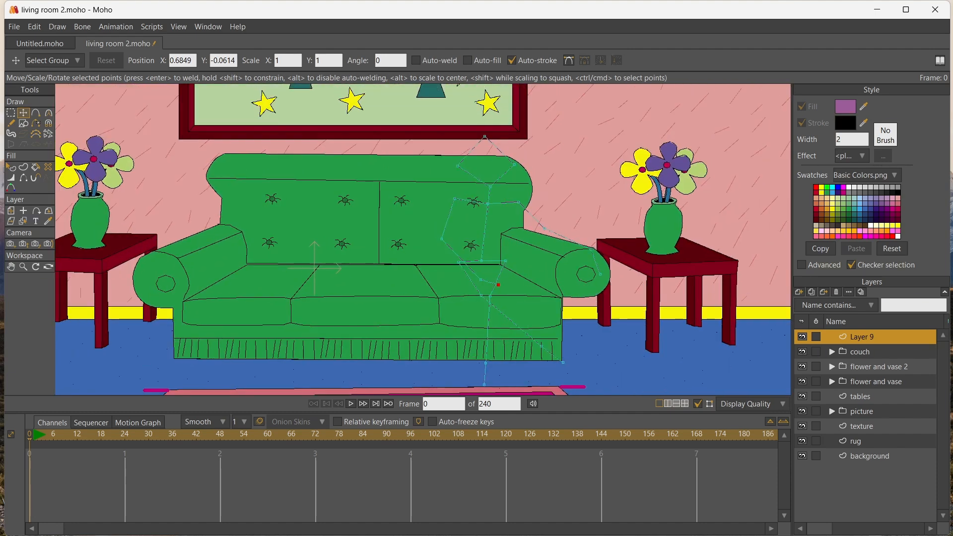
{"action": "scroll", "coordinate": [367, 141], "scroll_direction": "down", "scroll_amount": 3}
{"action": "left_click", "coordinate": [24, 167]}
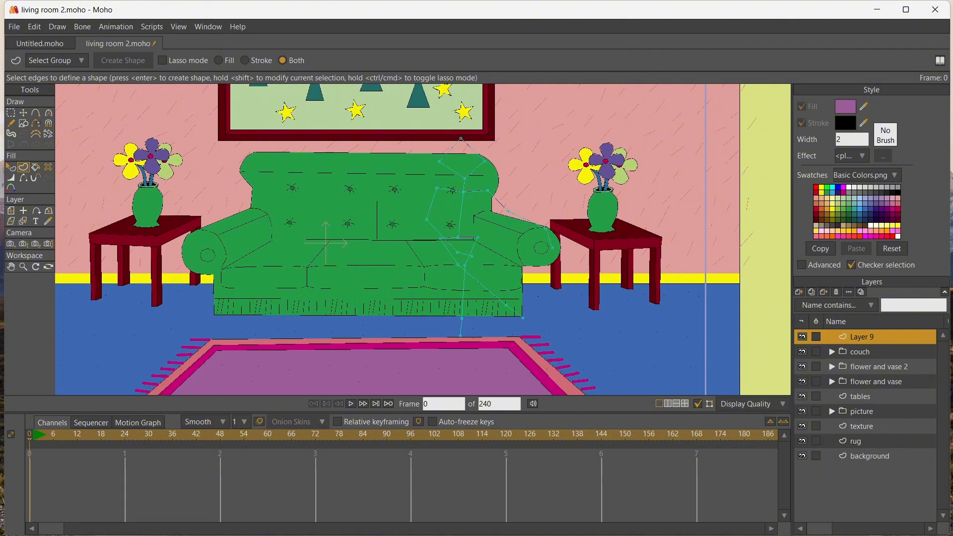
{"action": "left_click_drag", "start_coordinate": [387, 125], "coordinate": [574, 349]}
{"action": "key", "text": "Return"}
Render the current frame to inspect the stick figure against the couch, close the render, and check the figure in the workspace
{"action": "scroll", "coordinate": [467, 212], "scroll_direction": "up", "scroll_amount": 9}
{"action": "scroll", "coordinate": [467, 211], "scroll_direction": "down", "scroll_amount": 3}
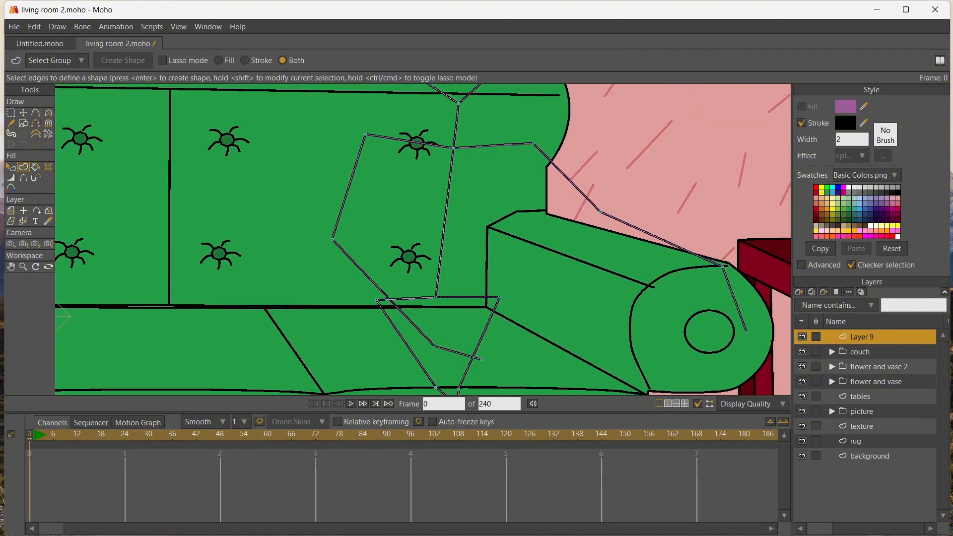
{"action": "scroll", "coordinate": [424, 239], "scroll_direction": "up", "scroll_amount": 1}
{"action": "scroll", "coordinate": [455, 227], "scroll_direction": "down", "scroll_amount": 3}
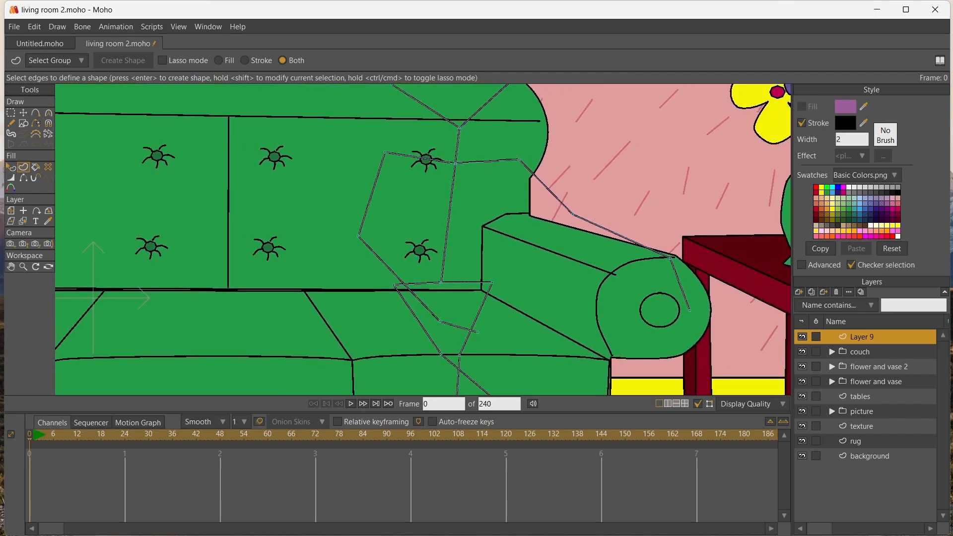
{"action": "key", "text": "ctrl+r"}
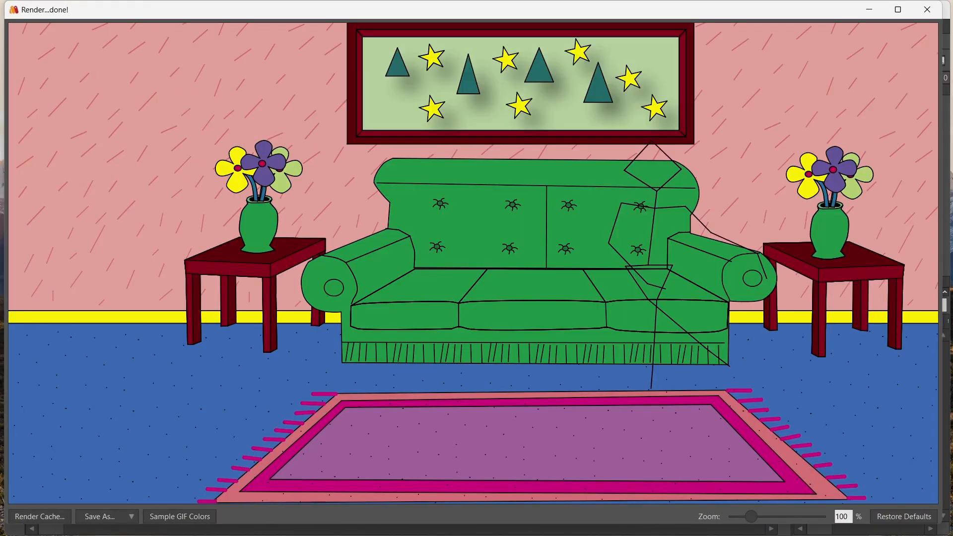
{"action": "left_click", "coordinate": [927, 10]}
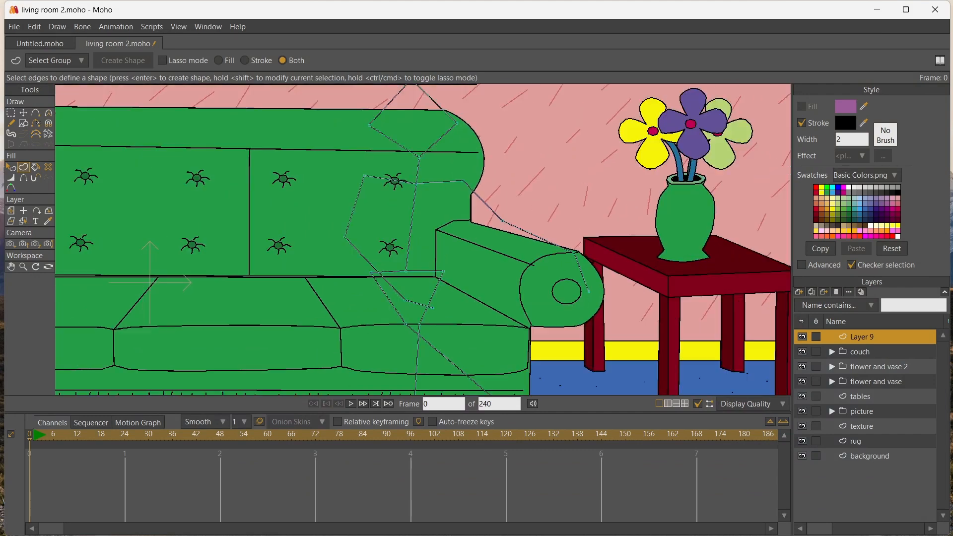
{"action": "scroll", "coordinate": [307, 239], "scroll_direction": "up", "scroll_amount": 7}
{"action": "scroll", "coordinate": [308, 238], "scroll_direction": "down", "scroll_amount": 9}
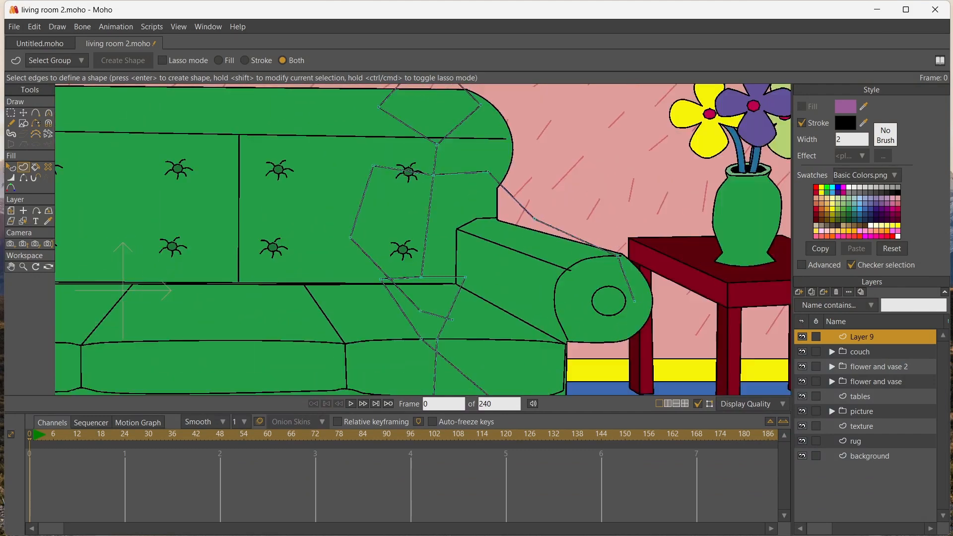
{"action": "left_click", "coordinate": [24, 113]}
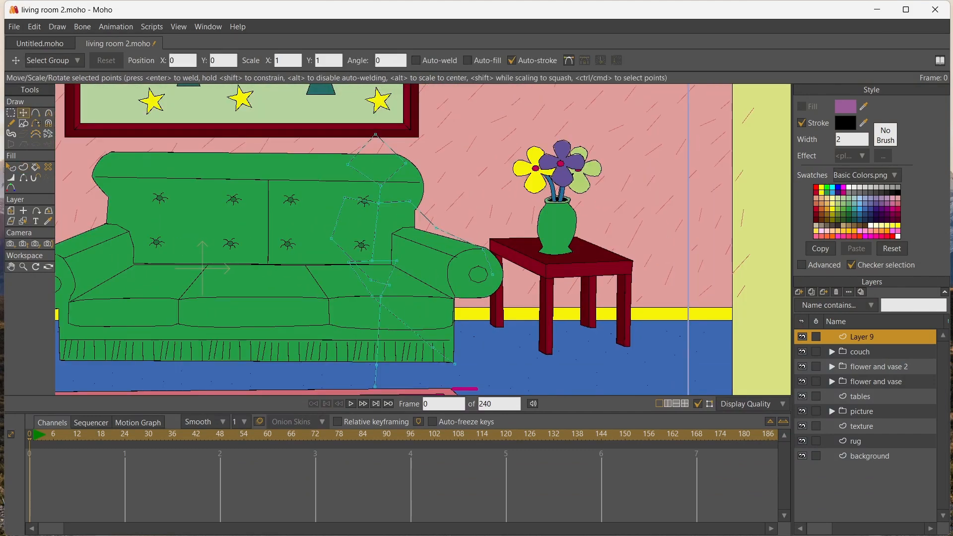
{"action": "scroll", "coordinate": [312, 199], "scroll_direction": "up", "scroll_amount": 9}
{"action": "scroll", "coordinate": [204, 266], "scroll_direction": "down", "scroll_amount": 9}
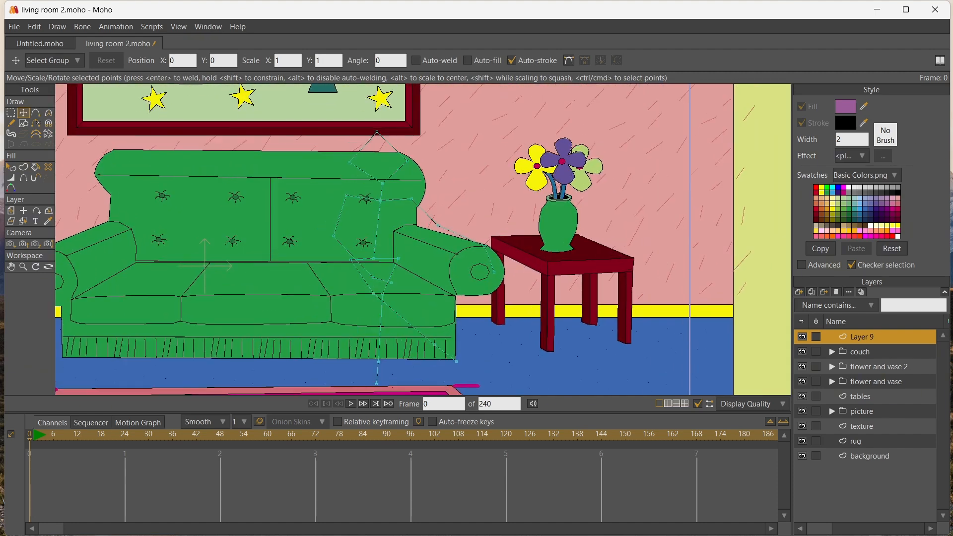
{"action": "left_click", "coordinate": [11, 267]}
{"action": "left_click_drag", "start_coordinate": [248, 257], "coordinate": [274, 239]}
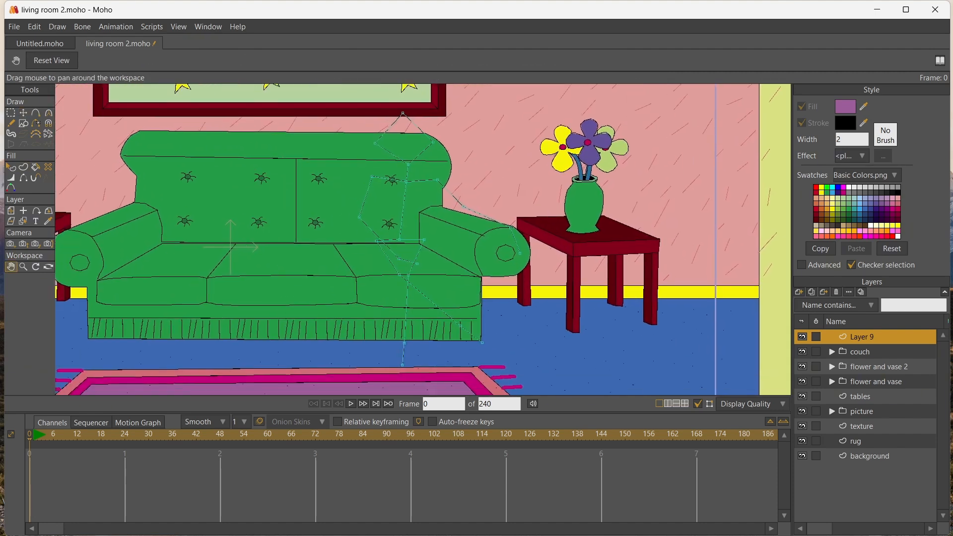
Add a new vector layer above the stick figure and outline one side of the neck, shoulder and torso
{"action": "left_click", "coordinate": [35, 113]}
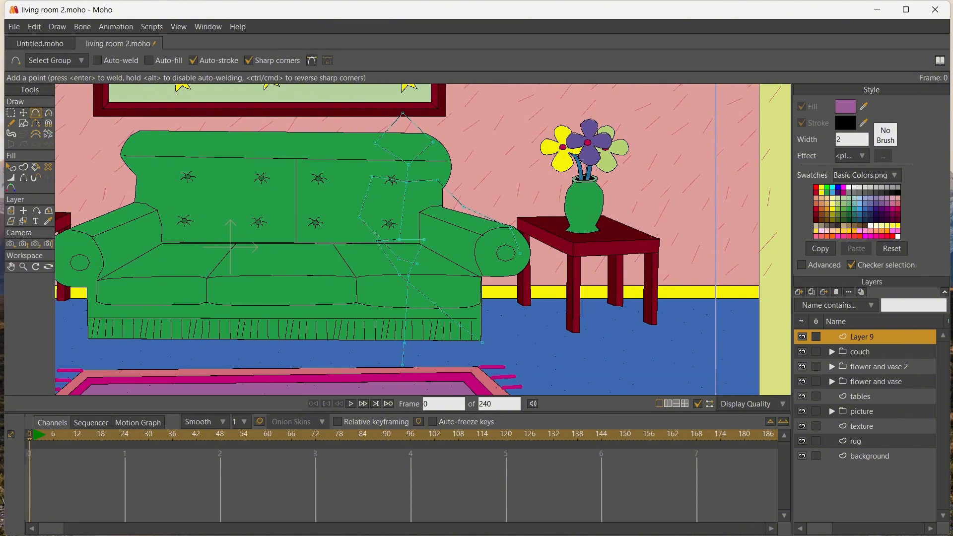
{"action": "left_click", "coordinate": [798, 292]}
{"action": "left_click", "coordinate": [828, 303]}
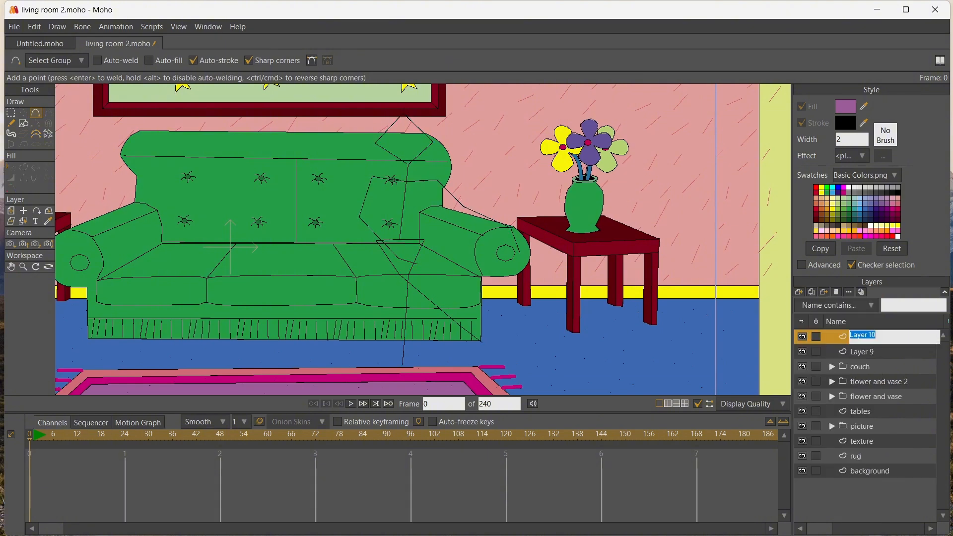
{"action": "left_click", "coordinate": [416, 163]}
{"action": "left_click_drag", "start_coordinate": [414, 177], "coordinate": [423, 229]}
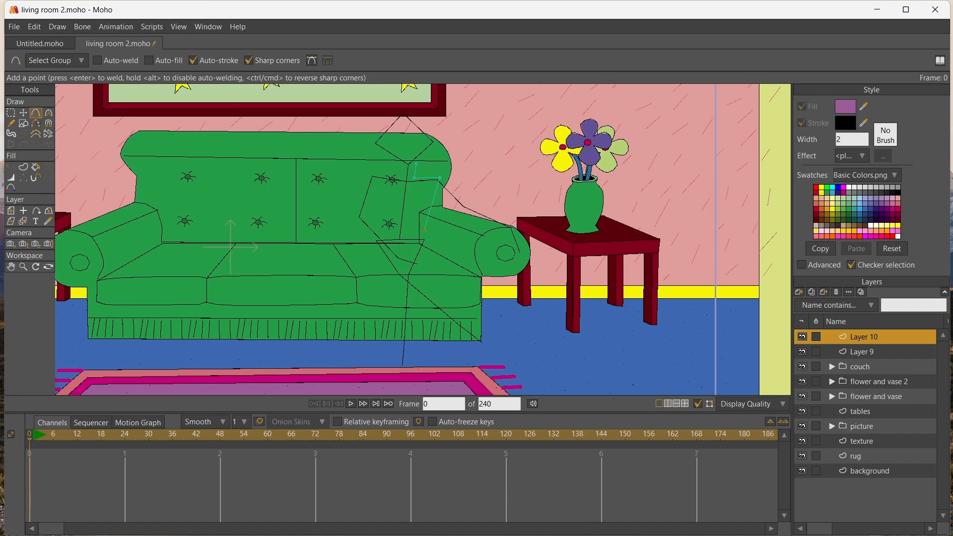
Rename the stick figure's layer to "sf" and shift the whole layer toward the middle of the couch
{"action": "left_click", "coordinate": [862, 352]}
{"action": "double_click", "coordinate": [861, 351]}
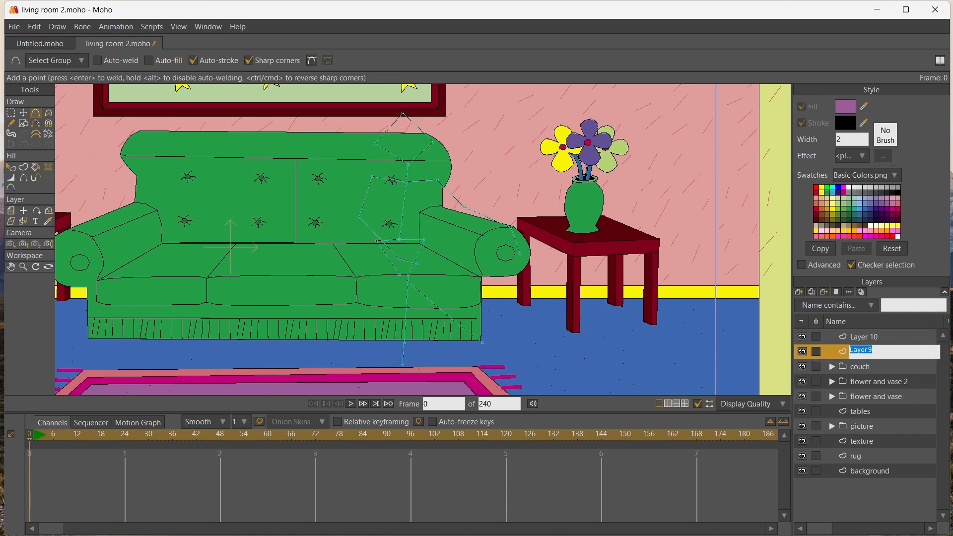
{"action": "type", "text": "sf"}
{"action": "key", "text": "Return"}
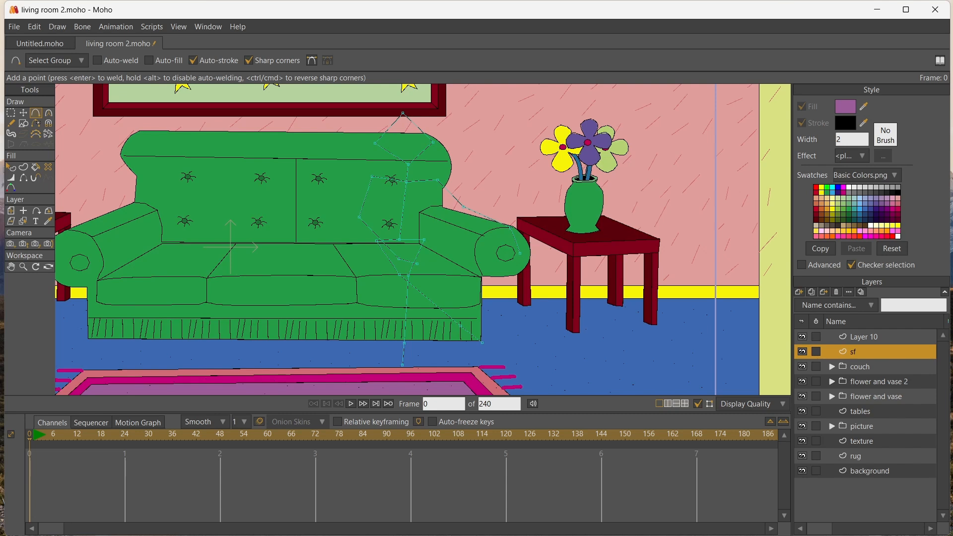
{"action": "left_click", "coordinate": [11, 211]}
{"action": "left_click_drag", "start_coordinate": [405, 223], "coordinate": [362, 221]}
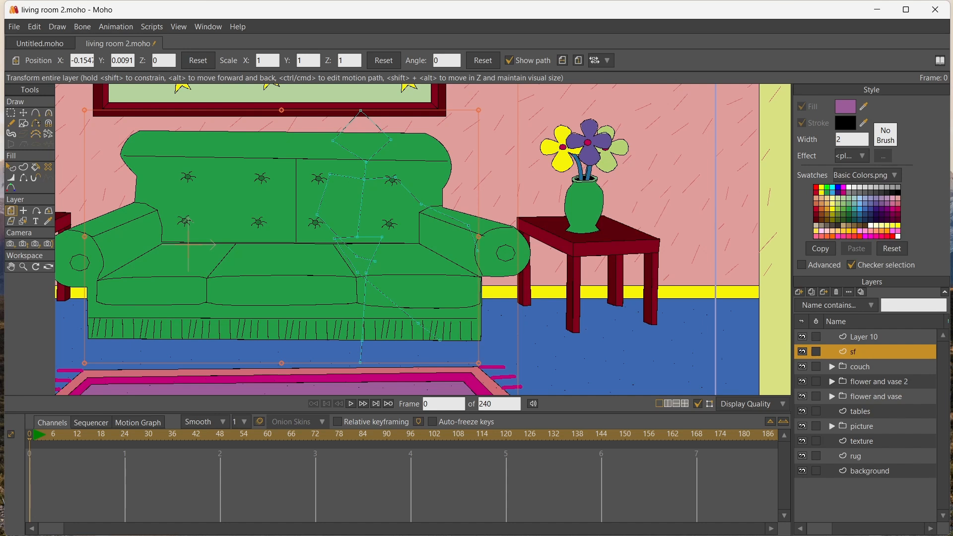
Rename the torso's layer to "body" and move its outline to line up with the stick figure
{"action": "double_click", "coordinate": [863, 337]}
{"action": "type", "text": "body"}
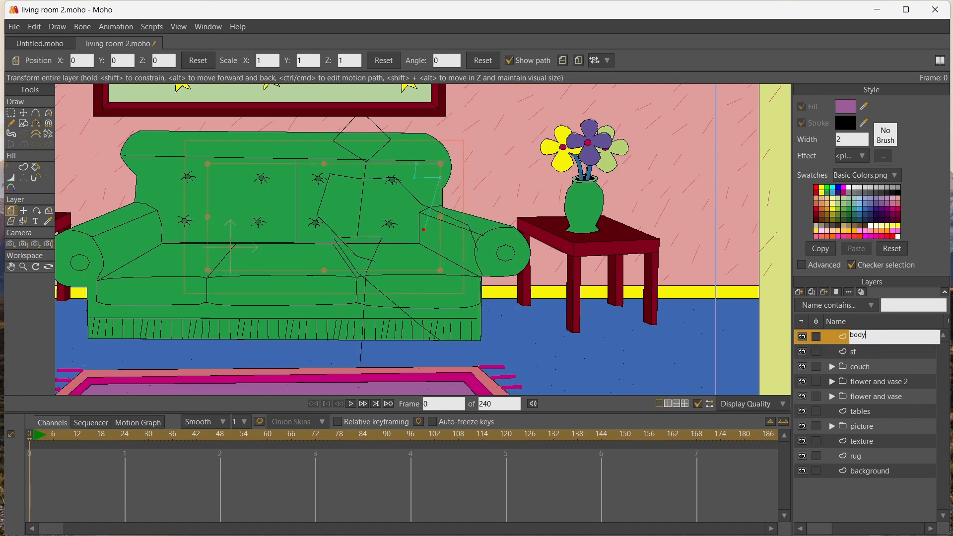
{"action": "key", "text": "Return"}
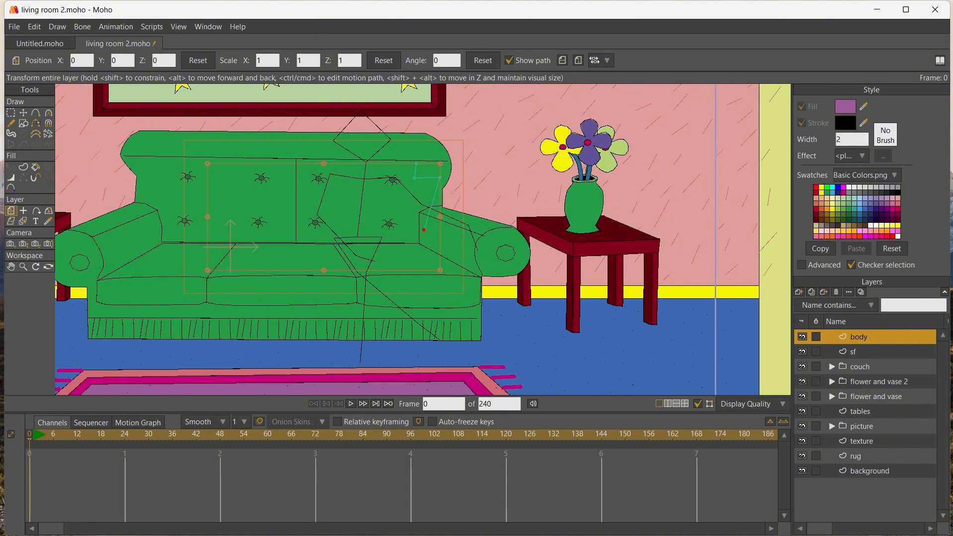
{"action": "key", "text": "t"}
{"action": "key", "text": "ctrl+a"}
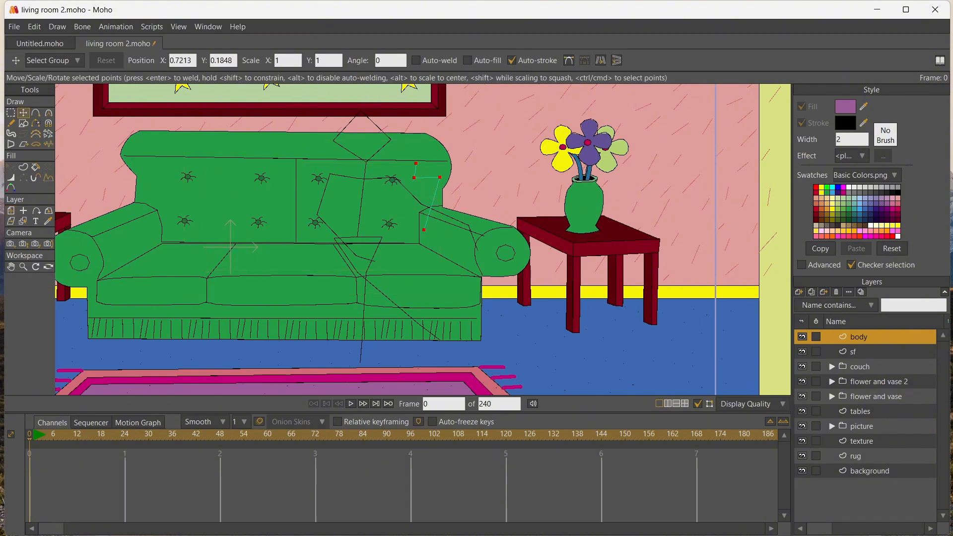
{"action": "left_click_drag", "start_coordinate": [402, 197], "coordinate": [381, 197]}
Complete the body outline with a flared skirt, the other side of the torso, the shoulder and the neck
{"action": "key", "text": "a"}
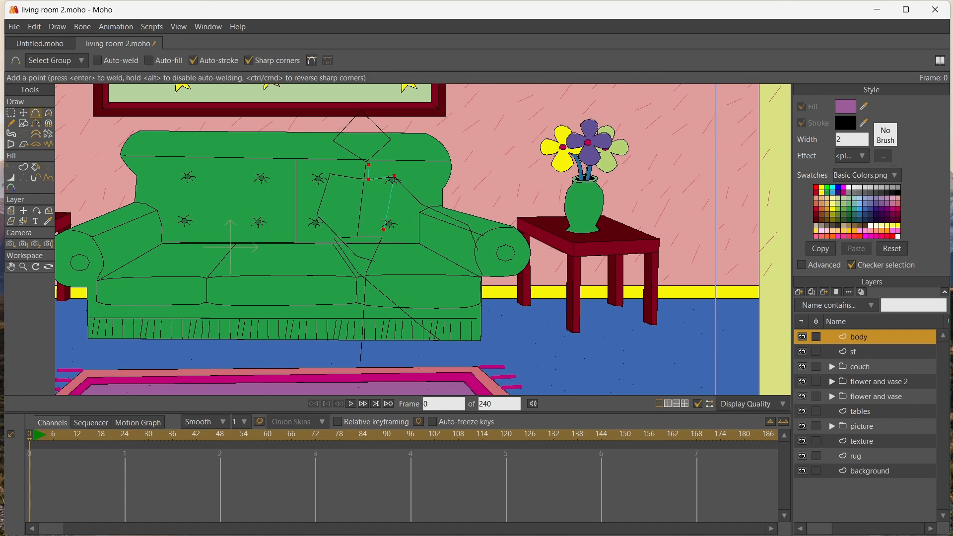
{"action": "left_click", "coordinate": [379, 271]}
{"action": "left_click", "coordinate": [327, 270]}
{"action": "left_click", "coordinate": [330, 241]}
{"action": "left_click", "coordinate": [335, 230]}
{"action": "mouse_move", "coordinate": [336, 229]}
{"action": "left_mouse_down"}
{"action": "mouse_move", "coordinate": [387, 227]}
{"action": "mouse_move", "coordinate": [330, 212]}
{"action": "mouse_move", "coordinate": [324, 173]}
{"action": "mouse_move", "coordinate": [355, 176]}
{"action": "mouse_move", "coordinate": [355, 159]}
{"action": "left_mouse_up"}
{"action": "key", "text": "Return"}
{"action": "key", "text": "ctrl+a"}
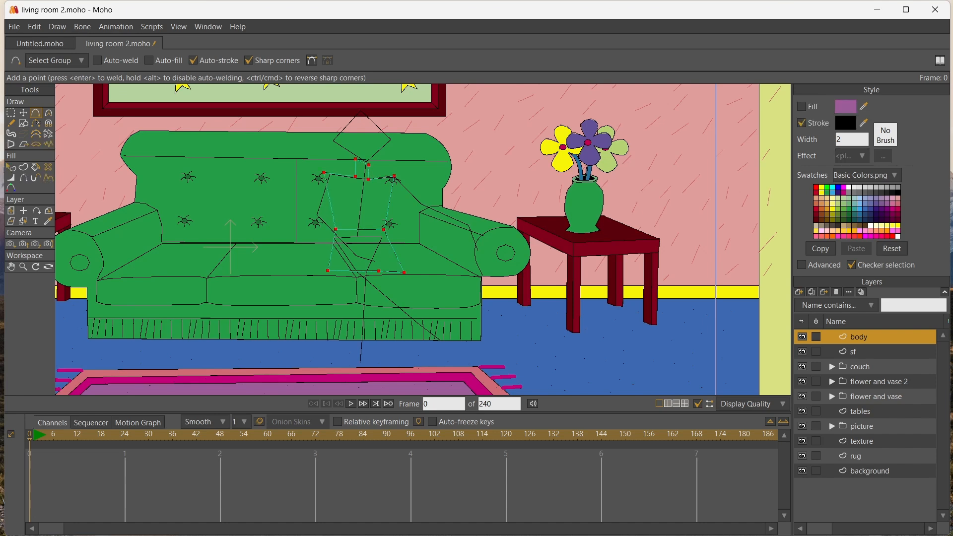
Draw a V-shaped neckline on the chest and outline a leg below the skirt, joining its top corner to the hem
{"action": "key", "text": "ctrl+d"}
{"action": "key", "text": "ctrl+a"}
{"action": "key", "text": "ctrl+d"}
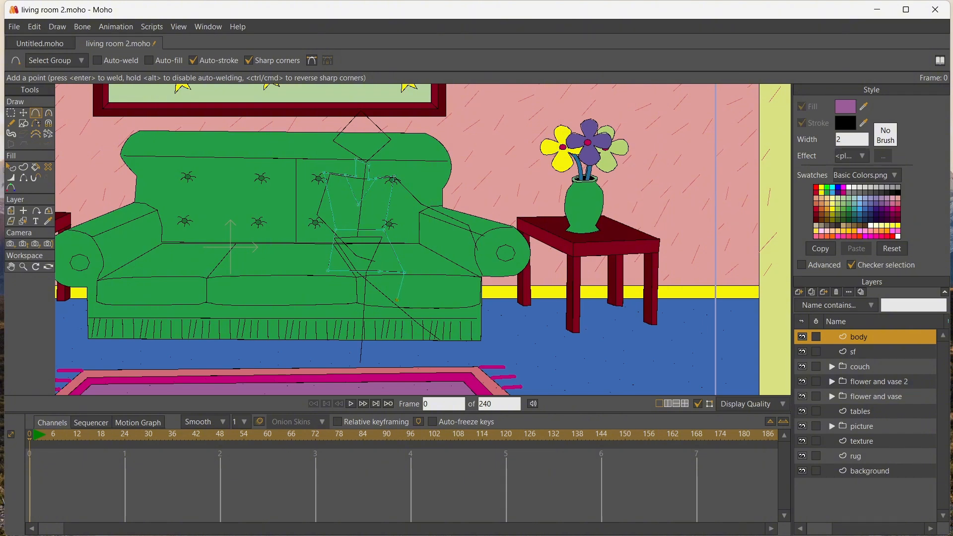
{"action": "left_click", "coordinate": [372, 346]}
{"action": "key", "text": "ctrl+a"}
{"action": "key", "text": "ctrl+shift+a"}
{"action": "key", "text": "t"}
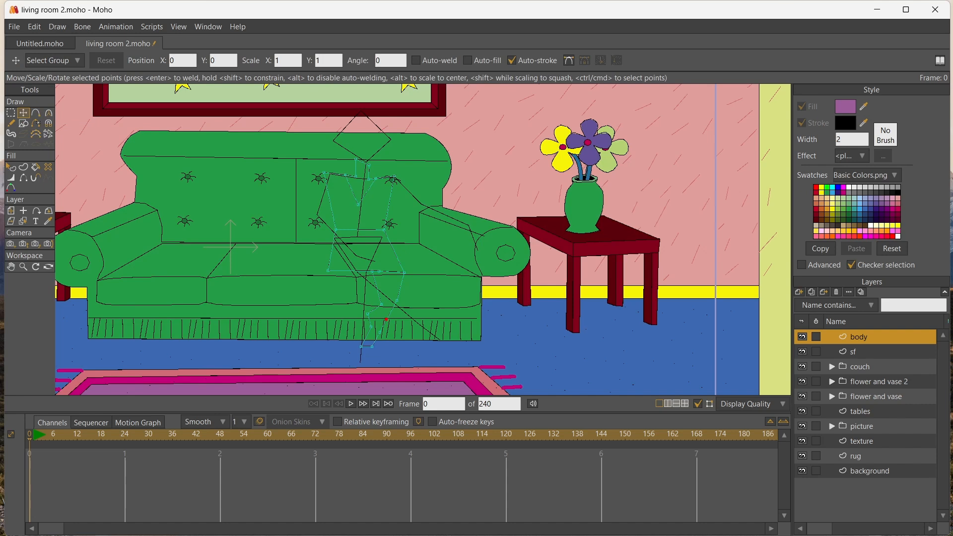
{"action": "left_click_drag", "start_coordinate": [386, 319], "coordinate": [403, 272]}
Set the fill color to orange and fill the neck area and the leg
{"action": "left_click", "coordinate": [826, 208]}
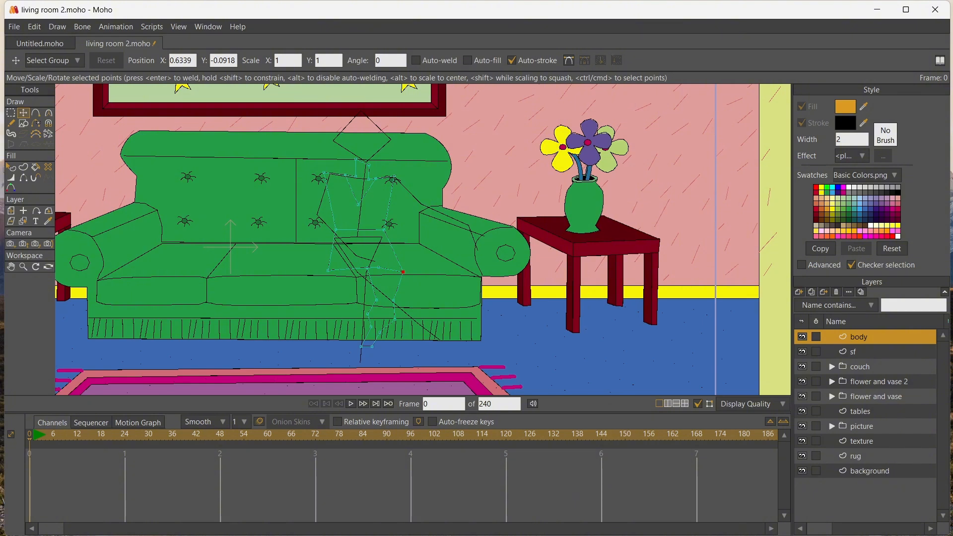
{"action": "key", "text": "p"}
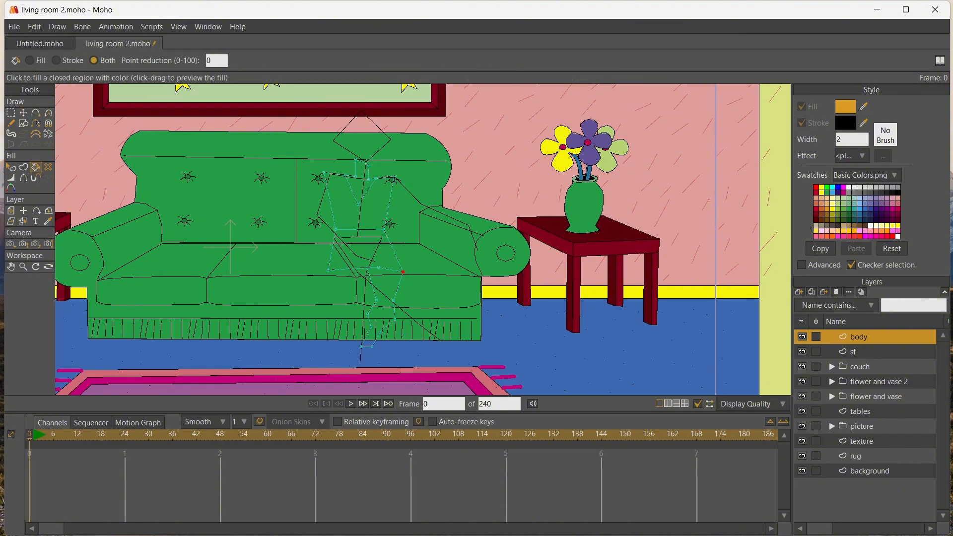
{"action": "left_click", "coordinate": [361, 181]}
{"action": "left_click", "coordinate": [381, 298]}
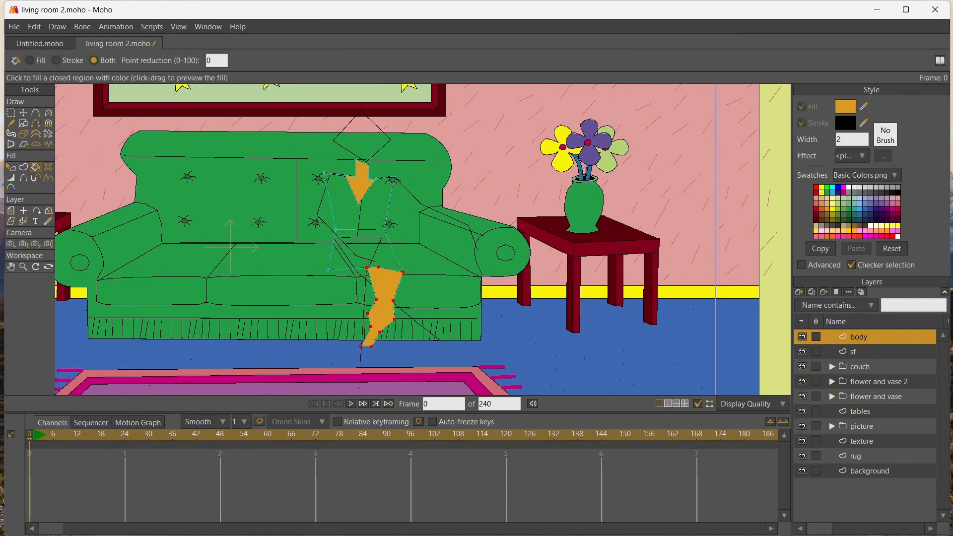
Draw a line across the torso just above the waist and fill the midriff band with orange
{"action": "left_click", "coordinate": [36, 112]}
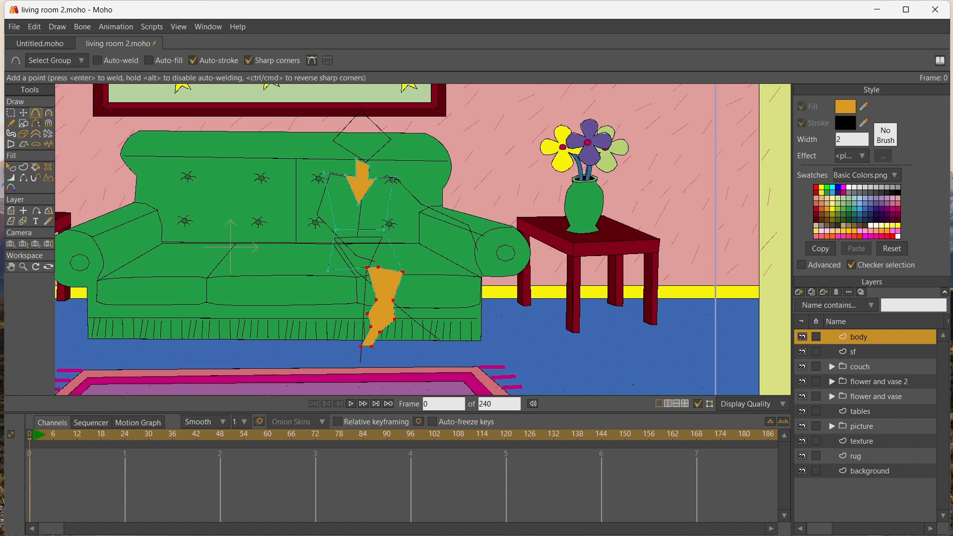
{"action": "left_click_drag", "start_coordinate": [333, 218], "coordinate": [385, 217]}
{"action": "key", "text": "ctrl+a"}
{"action": "key", "text": "p"}
{"action": "left_click", "coordinate": [359, 224]}
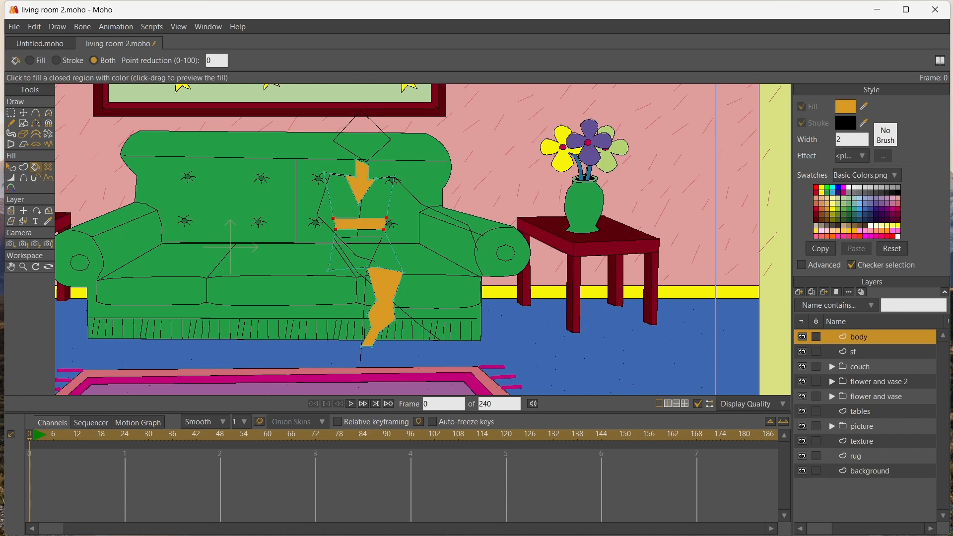
Set the fill color to crimson and fill the skirt and the top
{"action": "left_click", "coordinate": [897, 208]}
{"action": "left_click", "coordinate": [365, 251]}
{"action": "left_click", "coordinate": [369, 207]}
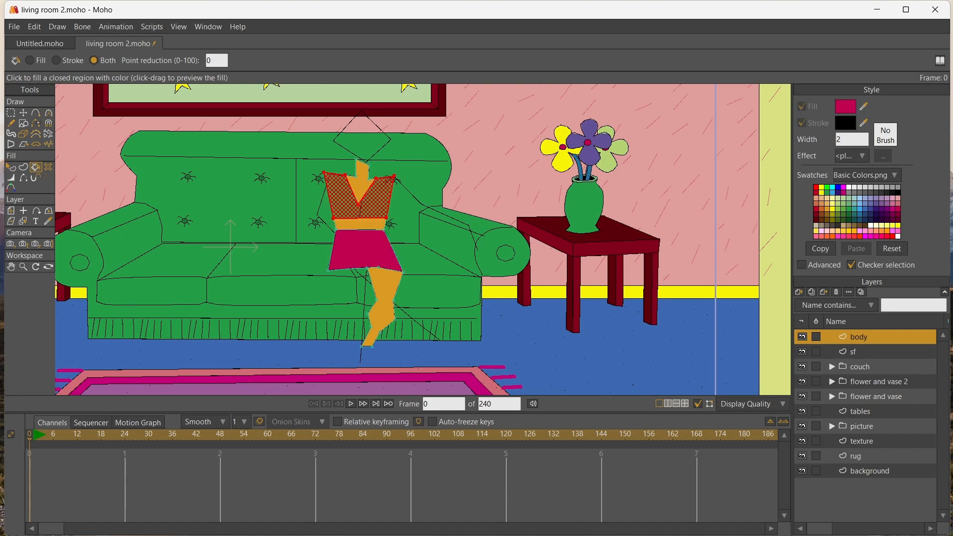
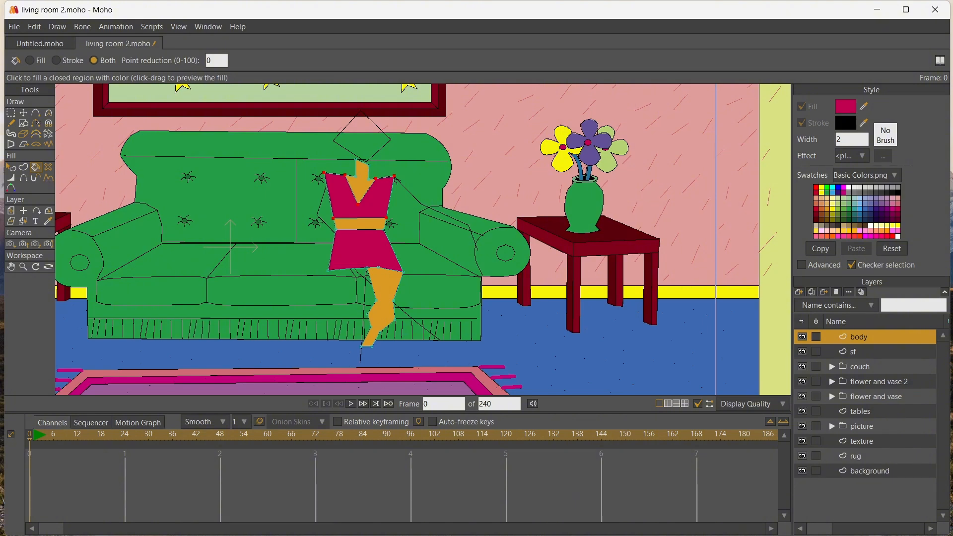
Add a new vector layer above the body and outline a second leg crossing over the first
{"action": "left_click", "coordinate": [799, 291]}
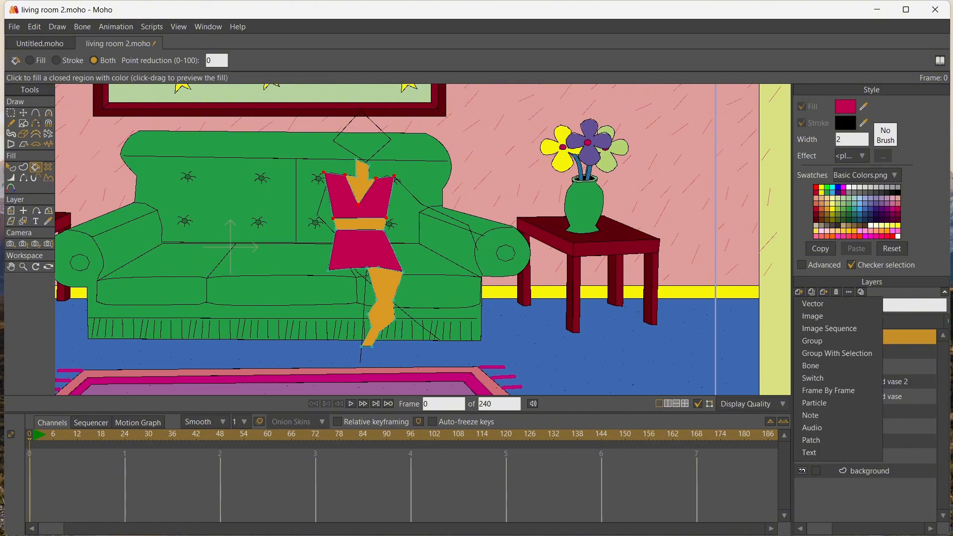
{"action": "left_click", "coordinate": [812, 303]}
{"action": "left_click", "coordinate": [35, 113]}
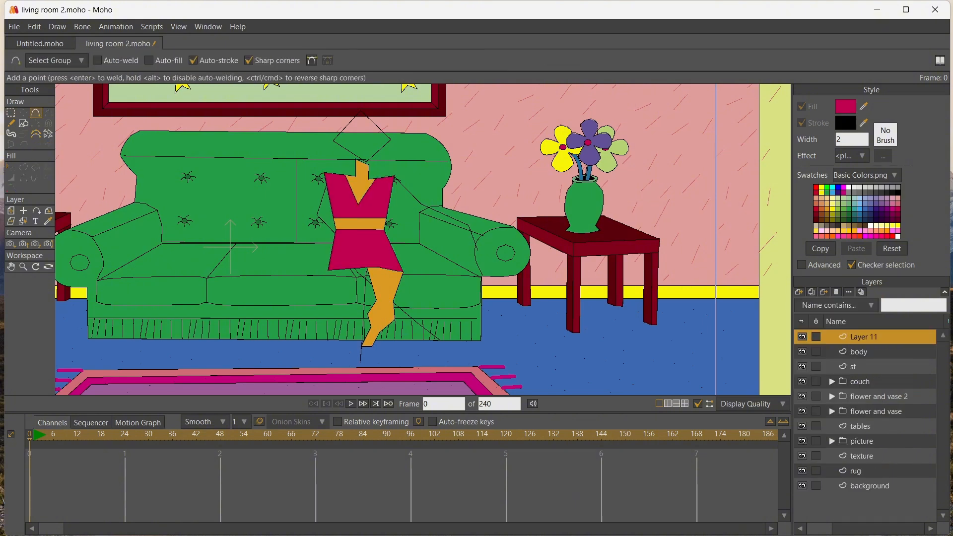
{"action": "left_click_drag", "start_coordinate": [372, 272], "coordinate": [400, 296]}
{"action": "left_click_drag", "start_coordinate": [401, 295], "coordinate": [345, 269]}
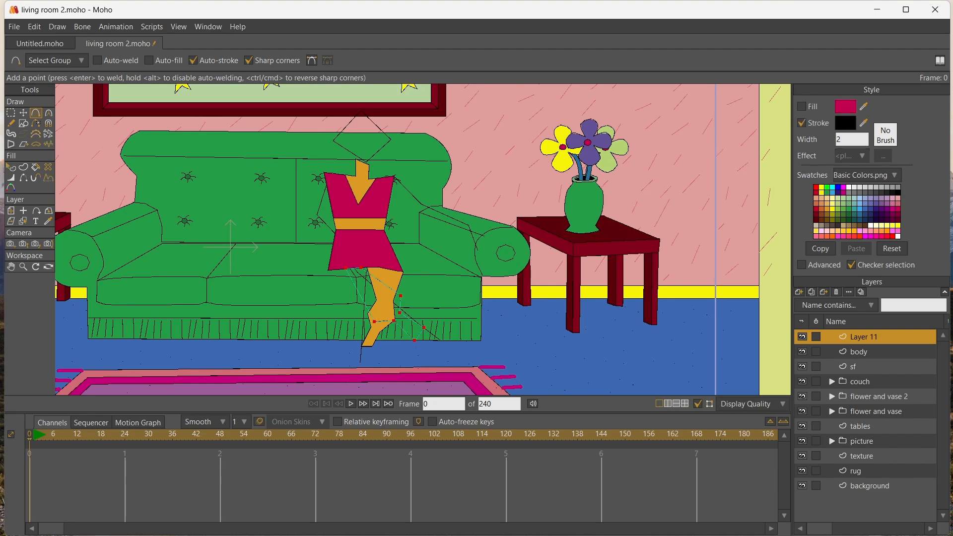
Sample the orange skin color from the existing leg and fill the crossing leg with it
{"action": "left_click", "coordinate": [48, 221]}
{"action": "left_click", "coordinate": [385, 296]}
{"action": "key", "text": "p"}
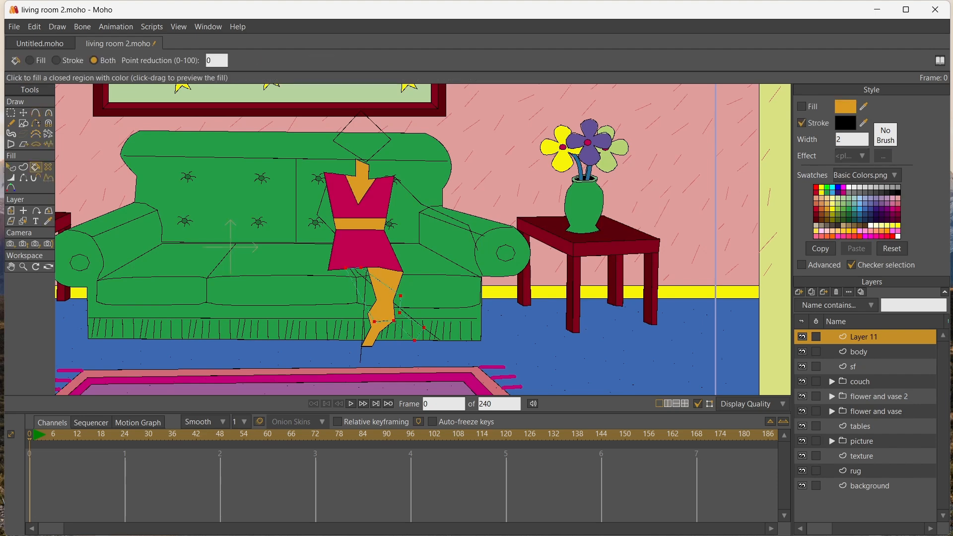
{"action": "left_click", "coordinate": [375, 298]}
On the body layer, raise the rear leg's two thigh points toward the skirt hem and delete both
{"action": "scroll", "coordinate": [311, 269], "scroll_direction": "up", "scroll_amount": 3}
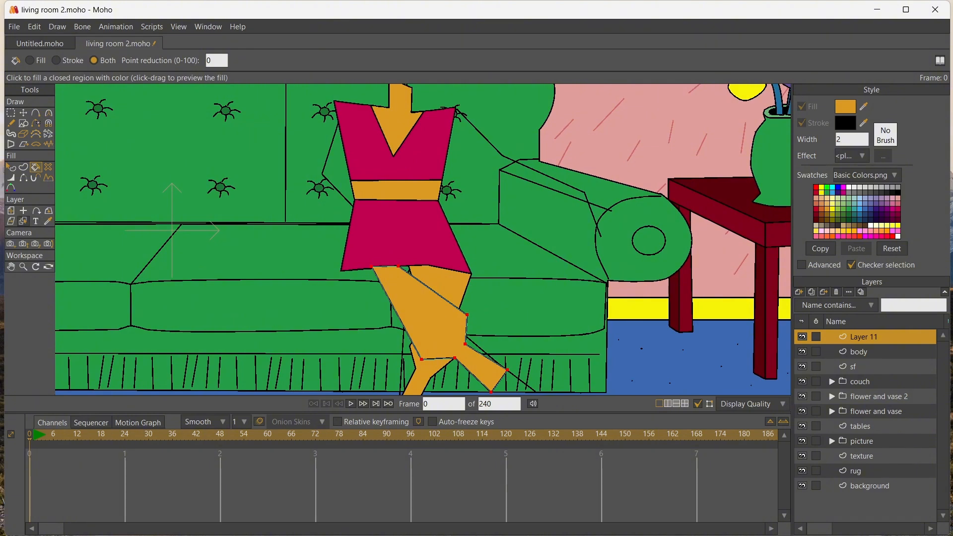
{"action": "left_click", "coordinate": [24, 220]}
{"action": "left_click", "coordinate": [395, 233]}
{"action": "scroll", "coordinate": [395, 233], "scroll_direction": "up", "scroll_amount": 1}
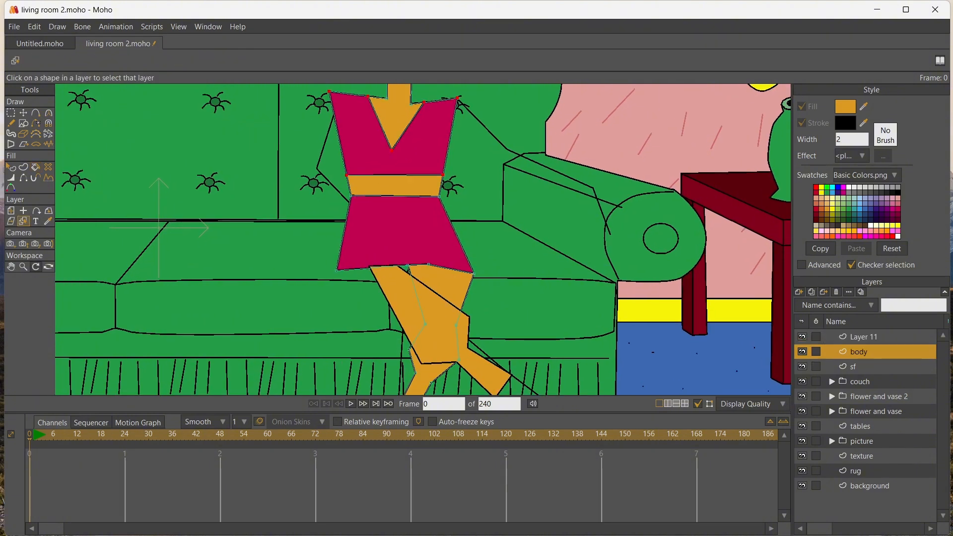
{"action": "left_click", "coordinate": [11, 267]}
{"action": "left_click_drag", "start_coordinate": [248, 288], "coordinate": [218, 204]}
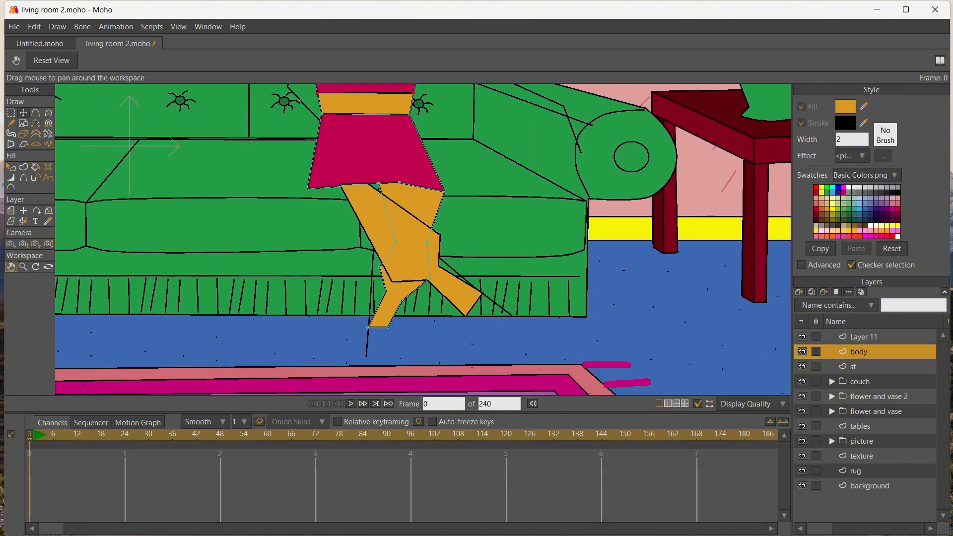
{"action": "left_click", "coordinate": [23, 113]}
{"action": "left_click", "coordinate": [426, 243]}
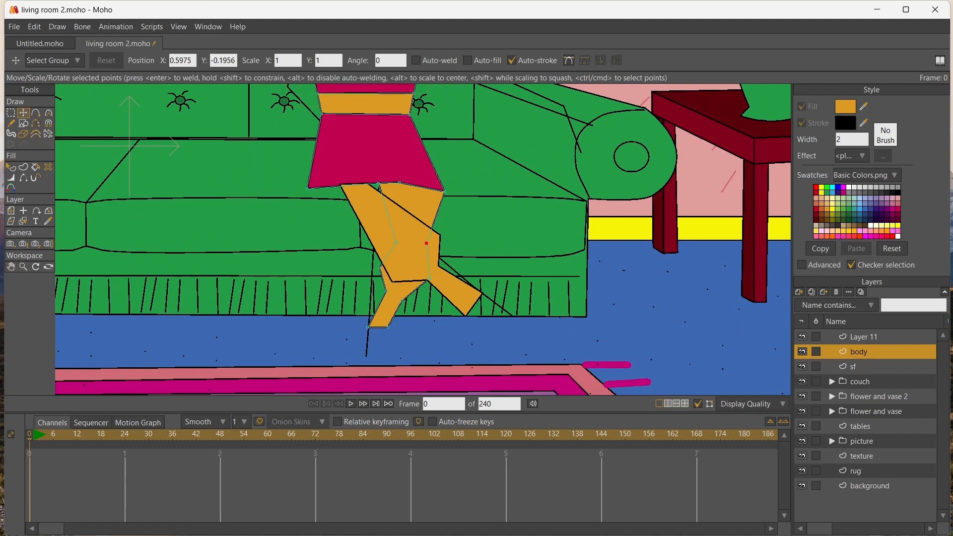
{"action": "left_click_drag", "start_coordinate": [426, 244], "coordinate": [433, 204]}
{"action": "left_click_drag", "start_coordinate": [396, 243], "coordinate": [384, 190]}
{"action": "left_click", "coordinate": [433, 203]}
{"action": "key", "text": "Delete"}
{"action": "left_click", "coordinate": [383, 190]}
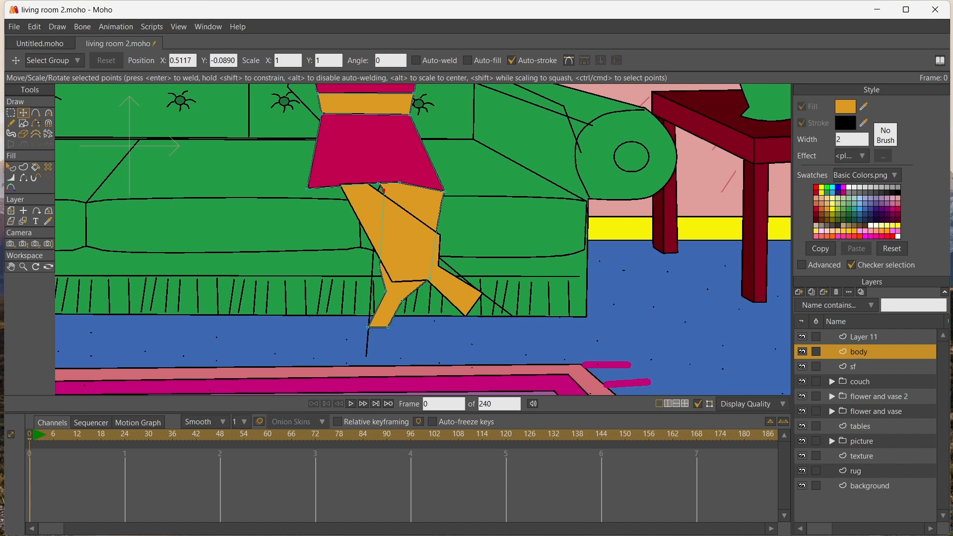
{"action": "key", "text": "Delete"}
Reshape the rear leg by raising its knee and calf points and shifting the ankle to straighten the lower leg
{"action": "left_click_drag", "start_coordinate": [430, 278], "coordinate": [437, 231]}
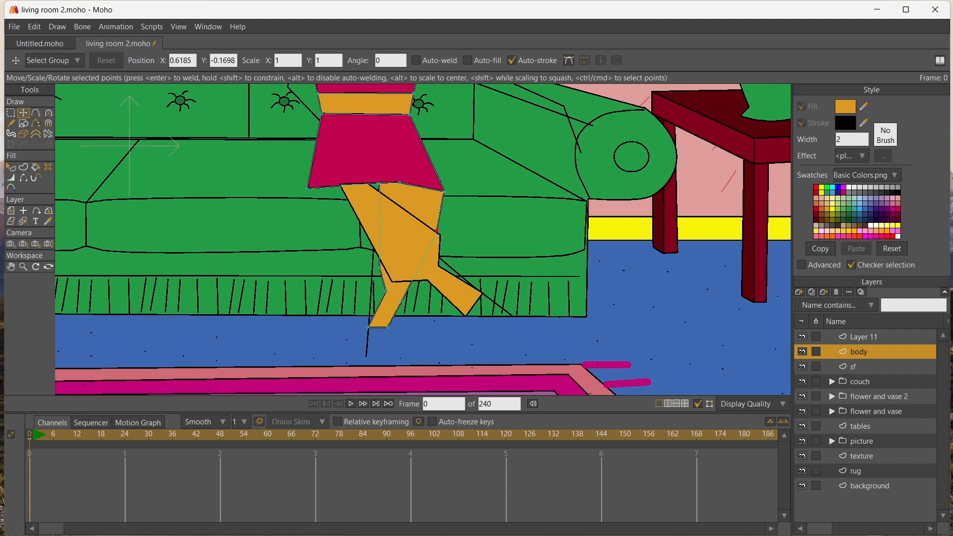
{"action": "left_click_drag", "start_coordinate": [380, 268], "coordinate": [376, 215]}
{"action": "left_click_drag", "start_coordinate": [402, 300], "coordinate": [386, 255]}
{"action": "mouse_move", "coordinate": [387, 327]}
{"action": "left_mouse_down"}
{"action": "mouse_move", "coordinate": [400, 326]}
{"action": "mouse_move", "coordinate": [376, 327]}
{"action": "left_mouse_up"}
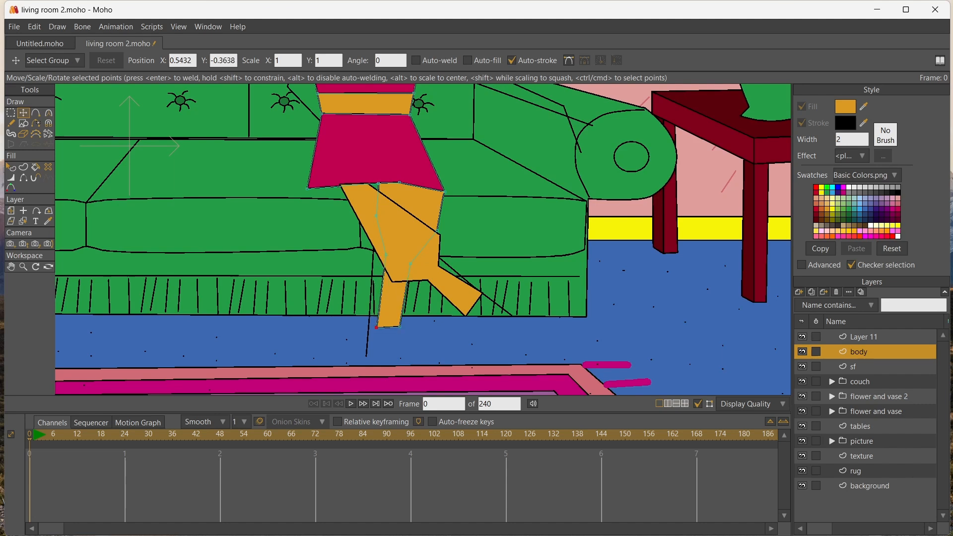
Narrow the rear leg's thigh, refine its knee contour and shorten the lower leg at the ankle
{"action": "left_click_drag", "start_coordinate": [399, 182], "coordinate": [428, 241]}
{"action": "left_click_drag", "start_coordinate": [393, 210], "coordinate": [394, 221]}
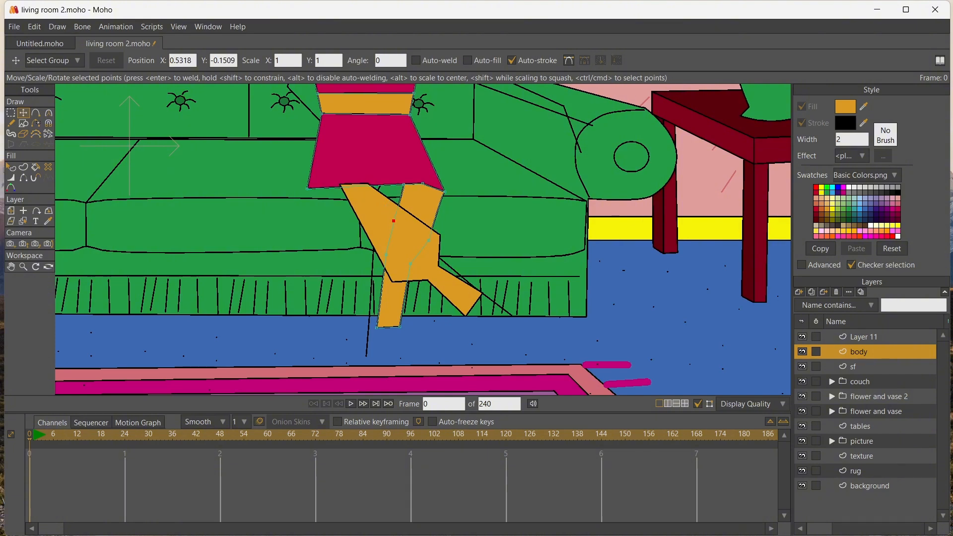
{"action": "mouse_move", "coordinate": [410, 263]}
{"action": "left_mouse_down"}
{"action": "mouse_move", "coordinate": [411, 255]}
{"action": "mouse_move", "coordinate": [397, 253]}
{"action": "left_mouse_up"}
{"action": "left_click_drag", "start_coordinate": [394, 221], "coordinate": [389, 231]}
{"action": "left_click_drag", "start_coordinate": [377, 327], "coordinate": [383, 300]}
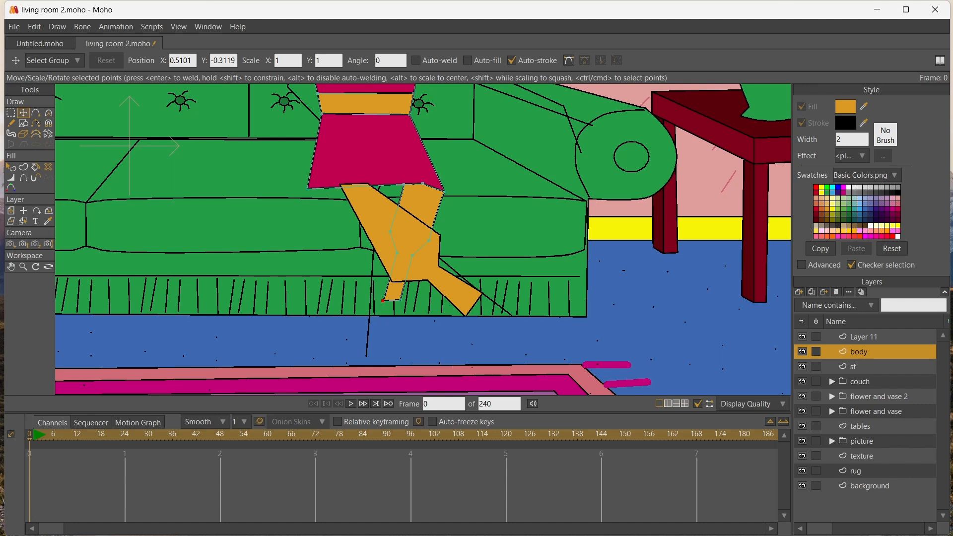
On the crossing leg's layer, pull the thigh and knee points inward to slim the leg
{"action": "left_click", "coordinate": [23, 221]}
{"action": "left_click", "coordinate": [393, 235]}
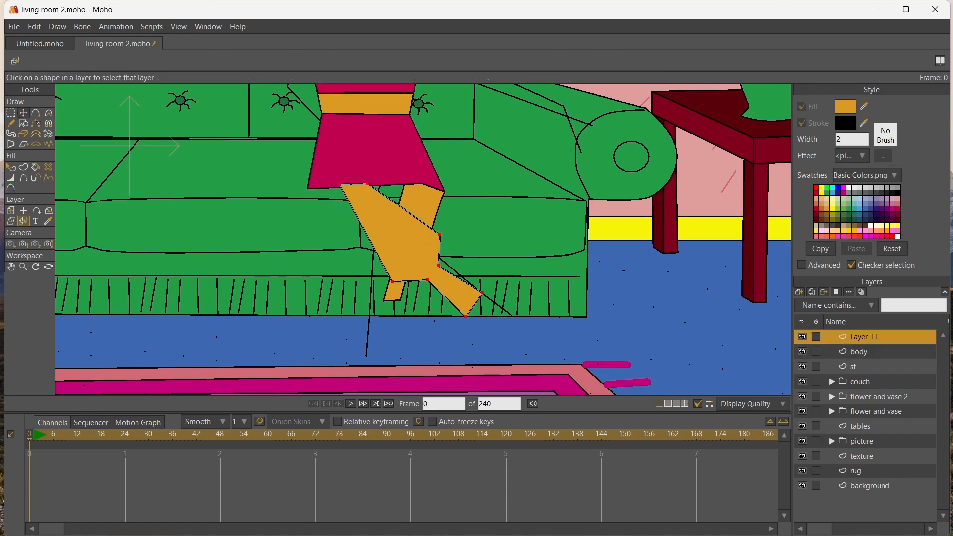
{"action": "left_click", "coordinate": [23, 113]}
{"action": "left_click_drag", "start_coordinate": [367, 184], "coordinate": [402, 185]}
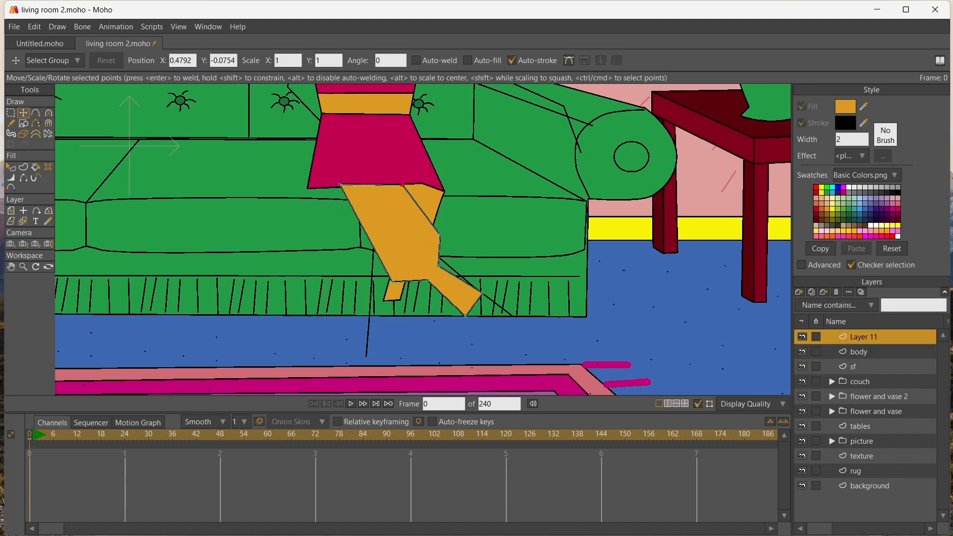
{"action": "left_click_drag", "start_coordinate": [340, 184], "coordinate": [365, 186]}
{"action": "left_click_drag", "start_coordinate": [392, 282], "coordinate": [373, 204]}
{"action": "left_click_drag", "start_coordinate": [427, 280], "coordinate": [426, 209]}
{"action": "left_click_drag", "start_coordinate": [388, 234], "coordinate": [410, 253]}
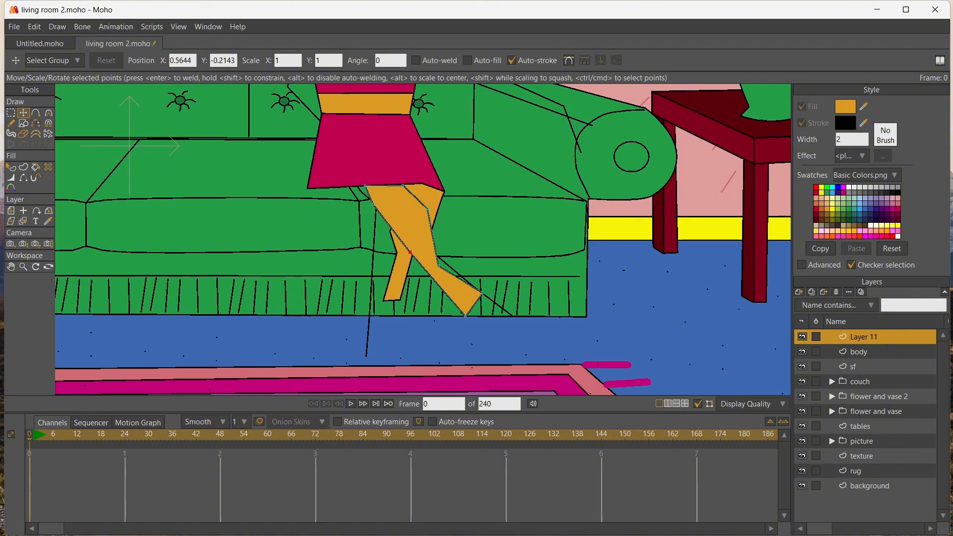
Refine the crossing leg's thigh and knee points and pull its ankle points up to shorten the calf
{"action": "left_click_drag", "start_coordinate": [373, 204], "coordinate": [366, 195]}
{"action": "left_click_drag", "start_coordinate": [428, 208], "coordinate": [414, 194]}
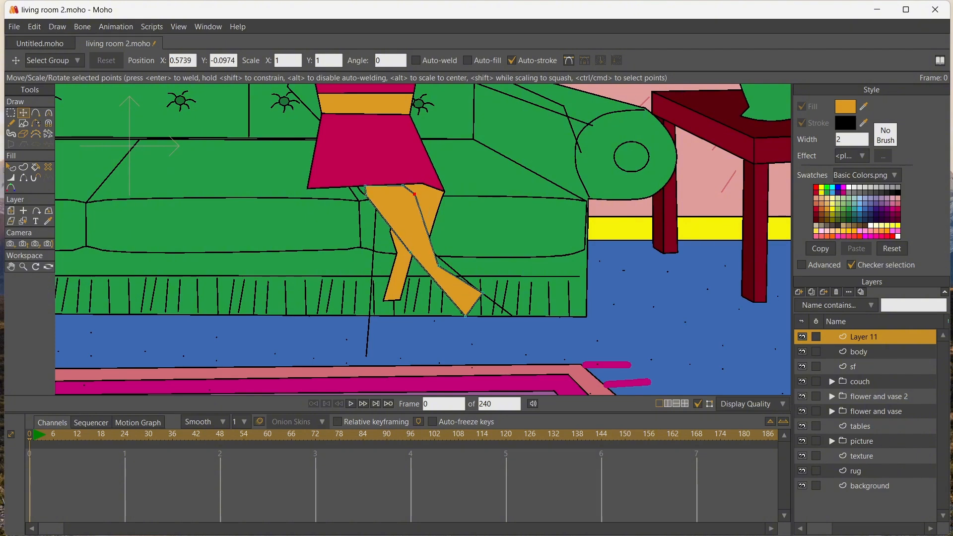
{"action": "left_click_drag", "start_coordinate": [438, 266], "coordinate": [410, 249]}
{"action": "left_click_drag", "start_coordinate": [482, 292], "coordinate": [440, 263]}
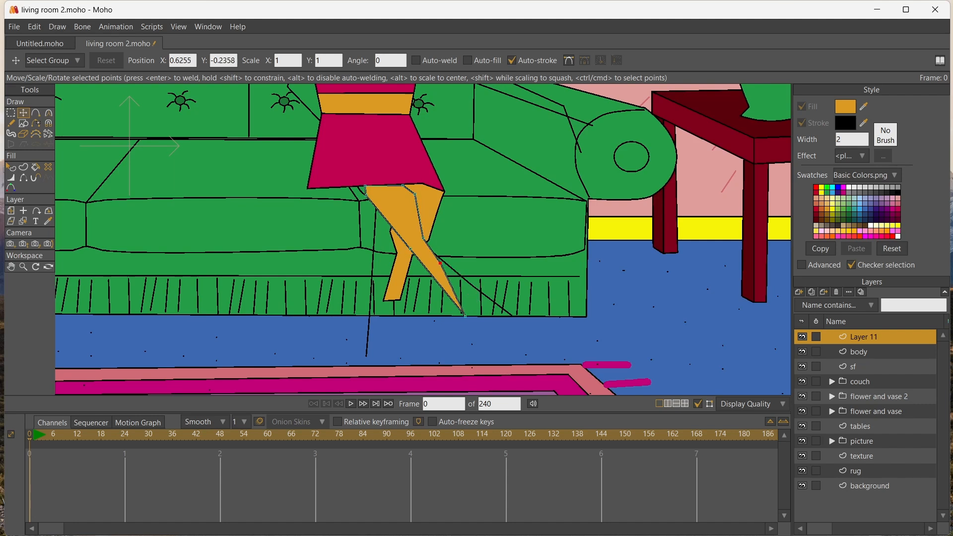
{"action": "left_click_drag", "start_coordinate": [465, 316], "coordinate": [435, 280]}
{"action": "left_click_drag", "start_coordinate": [435, 279], "coordinate": [434, 280]}
{"action": "left_click_drag", "start_coordinate": [402, 185], "coordinate": [401, 235]}
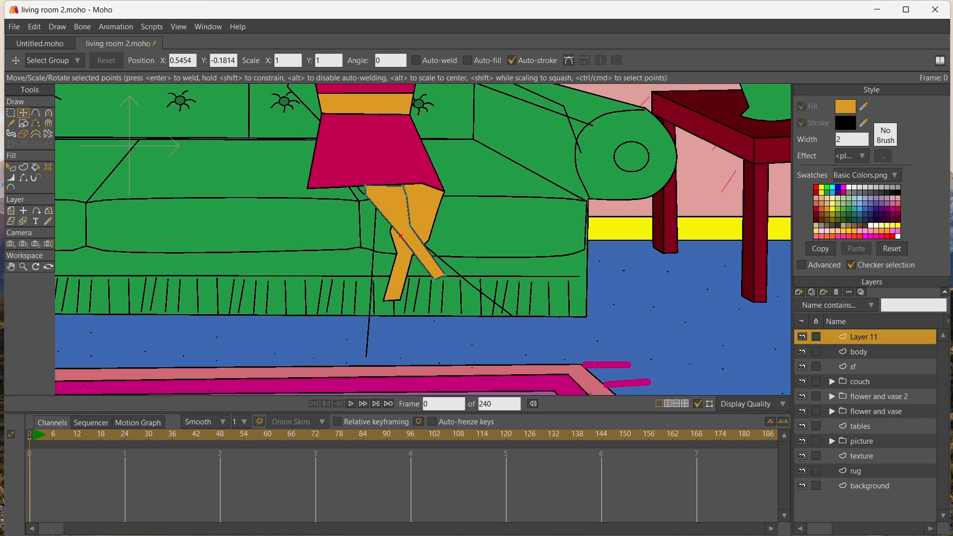
On the body layer, pull the skirt's hem corner and waist points inward to make the skirt narrower
{"action": "left_click", "coordinate": [24, 221]}
{"action": "left_click", "coordinate": [377, 161]}
{"action": "left_click", "coordinate": [372, 258]}
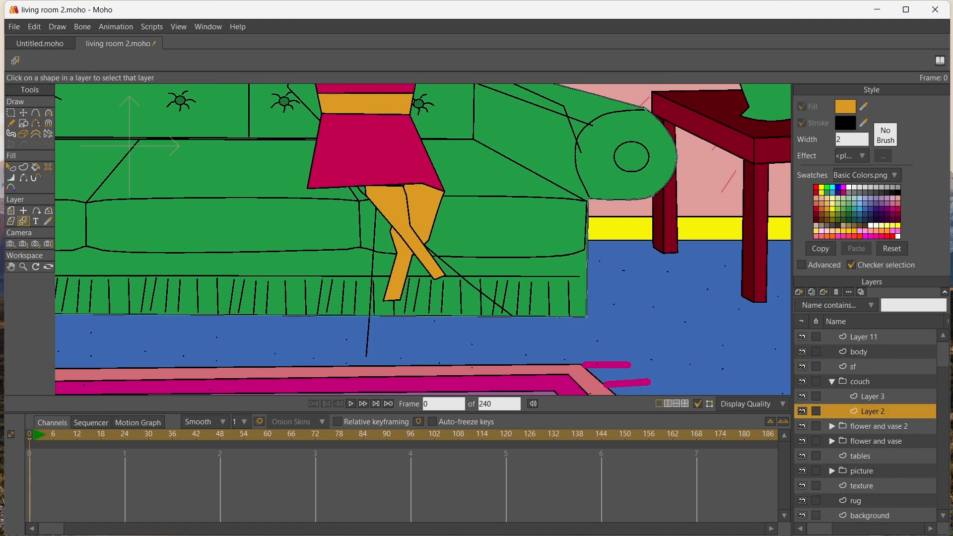
{"action": "left_click", "coordinate": [401, 266]}
{"action": "key", "text": "t"}
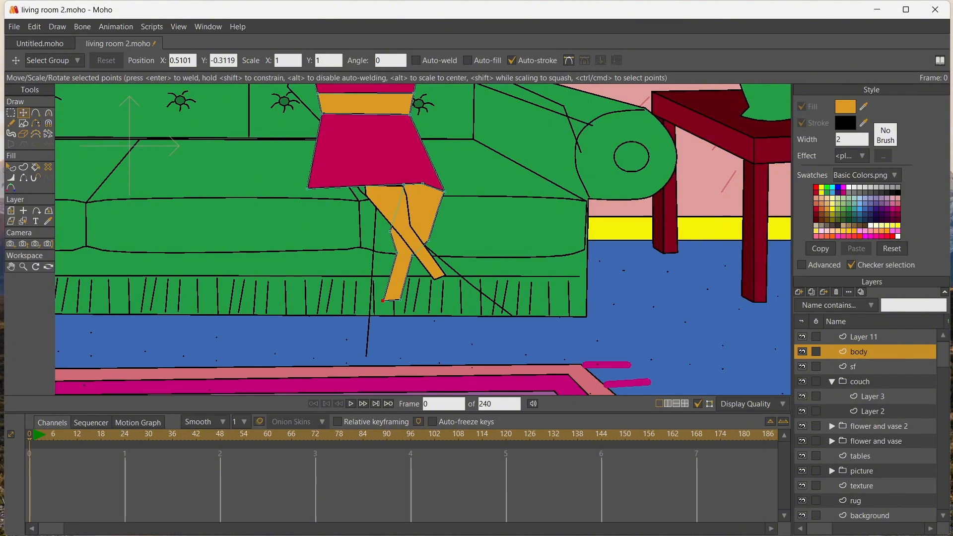
{"action": "left_click_drag", "start_coordinate": [306, 188], "coordinate": [357, 186]}
{"action": "left_click_drag", "start_coordinate": [321, 114], "coordinate": [353, 119]}
{"action": "left_click_drag", "start_coordinate": [410, 115], "coordinate": [405, 116]}
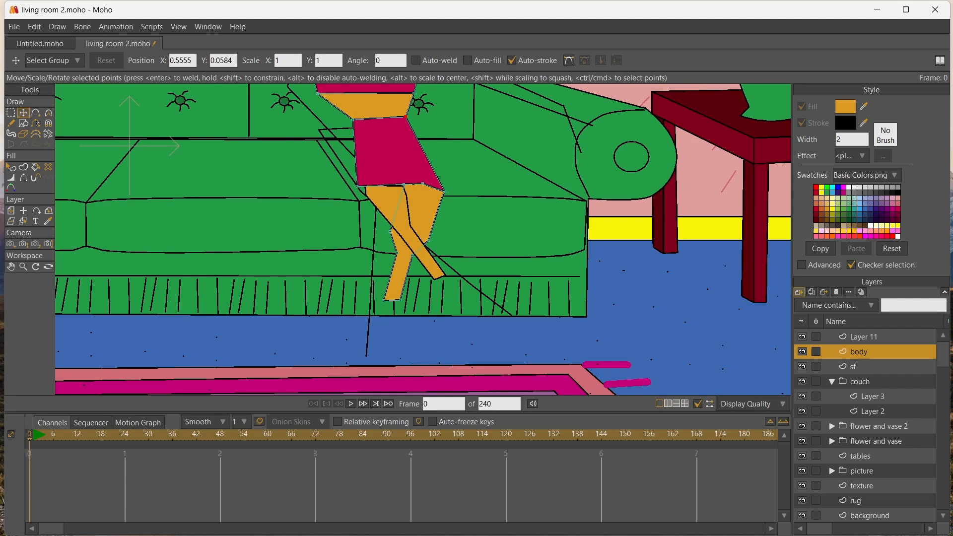
Add a new vector layer above the body and outline a foot with a pointed shoe toe below the rear leg
{"action": "left_click", "coordinate": [798, 292]}
{"action": "left_click", "coordinate": [814, 302]}
{"action": "left_click", "coordinate": [35, 113]}
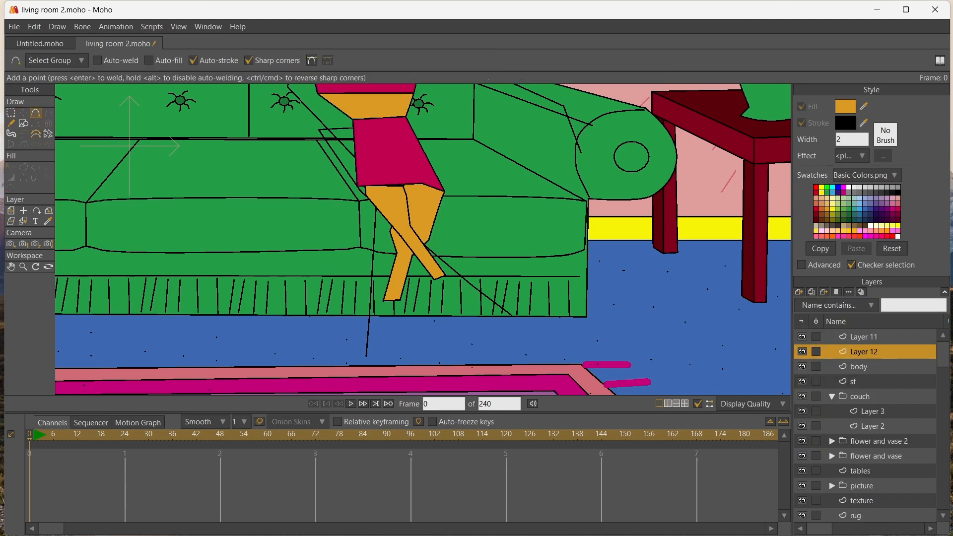
{"action": "mouse_move", "coordinate": [399, 300]}
{"action": "left_mouse_down"}
{"action": "mouse_move", "coordinate": [383, 301]}
{"action": "mouse_move", "coordinate": [398, 300]}
{"action": "mouse_move", "coordinate": [411, 338]}
{"action": "mouse_move", "coordinate": [394, 359]}
{"action": "mouse_move", "coordinate": [372, 349]}
{"action": "mouse_move", "coordinate": [382, 308]}
{"action": "left_mouse_up"}
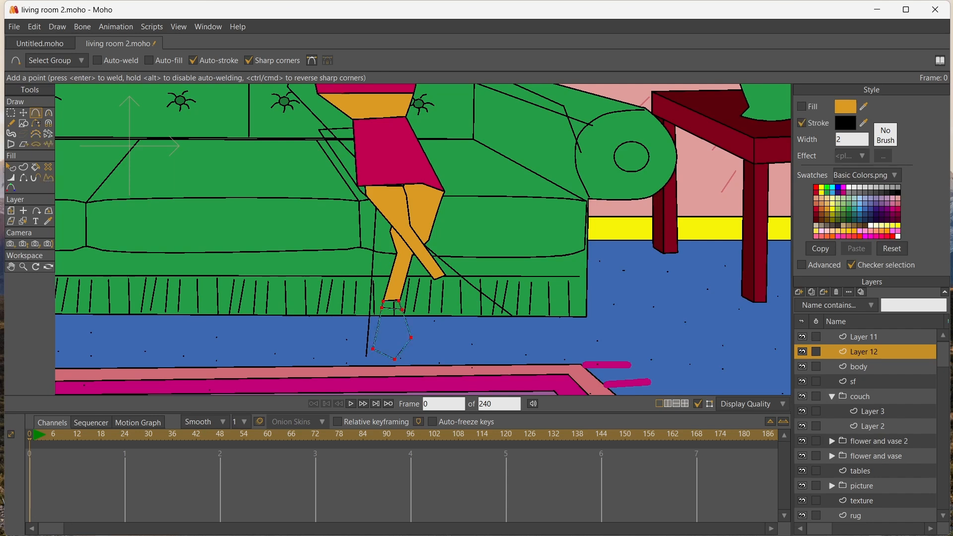
{"action": "left_click", "coordinate": [404, 319]}
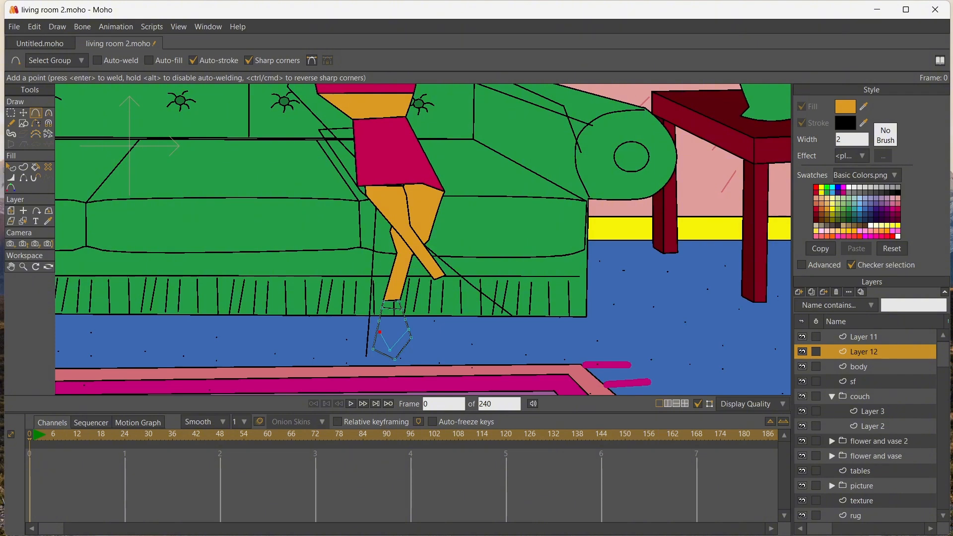
Fit the foot outline to the rear leg's ankle, narrow it and outline an ankle strap above it
{"action": "key", "text": "ctrl+a"}
{"action": "key", "text": "t"}
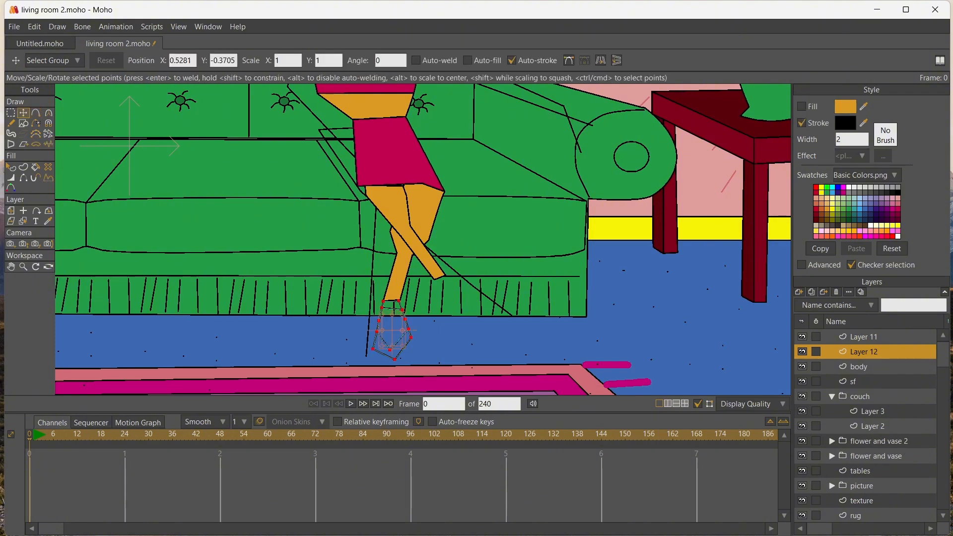
{"action": "left_click", "coordinate": [430, 323]}
{"action": "left_click_drag", "start_coordinate": [398, 301], "coordinate": [376, 350]}
{"action": "left_click", "coordinate": [386, 287]}
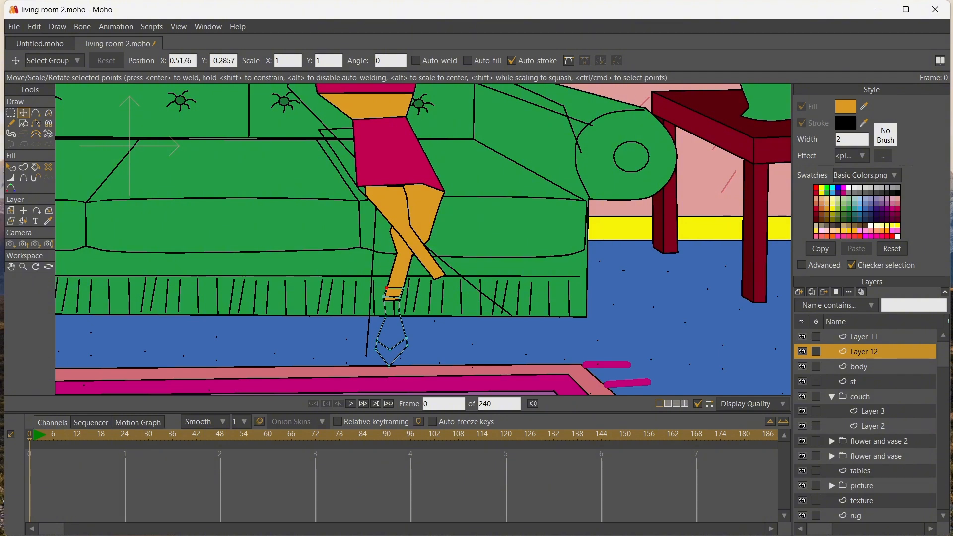
{"action": "left_click_drag", "start_coordinate": [403, 287], "coordinate": [384, 297]}
Fill the foot with orange, and fill the ankle strap and the shoe toe with red
{"action": "key", "text": "p"}
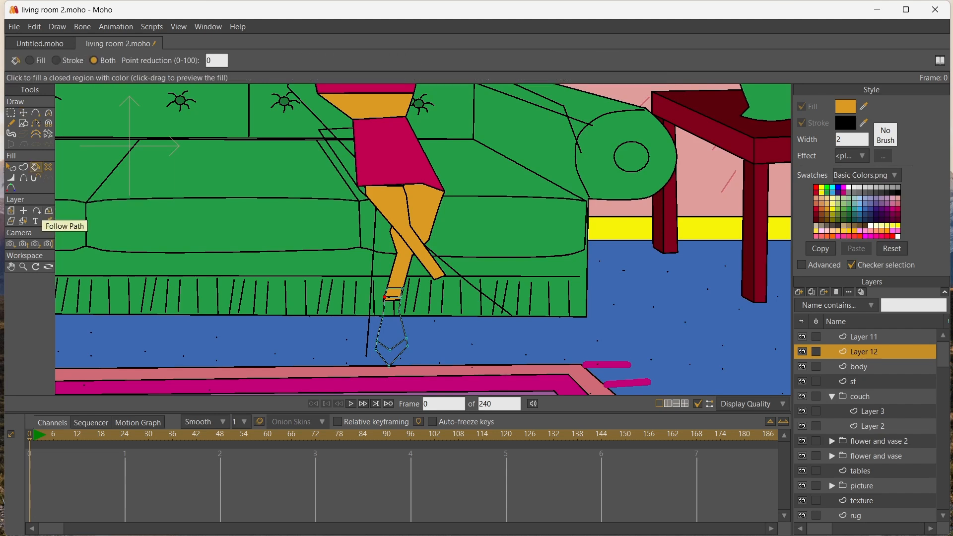
{"action": "left_click", "coordinate": [392, 322]}
{"action": "left_click", "coordinate": [815, 187]}
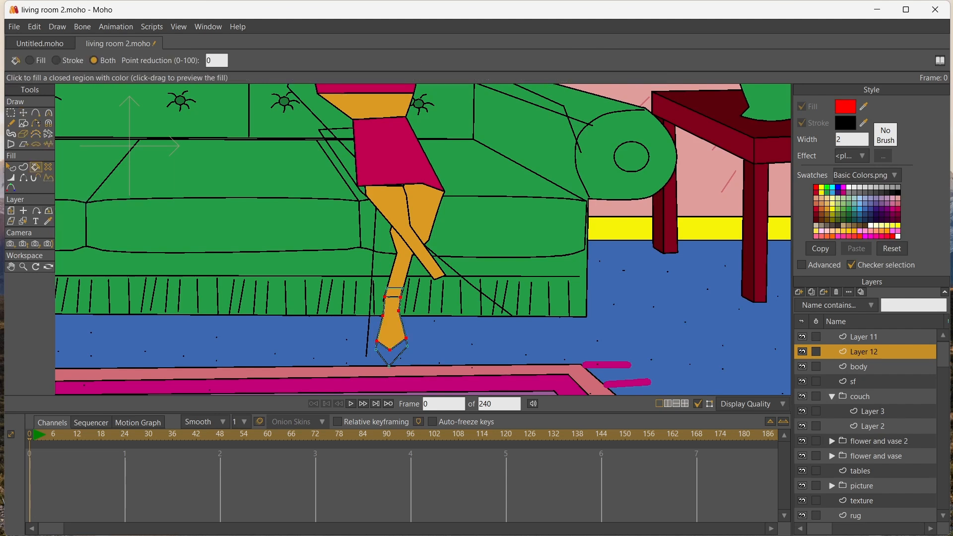
{"action": "left_click", "coordinate": [394, 292]}
{"action": "left_click", "coordinate": [390, 354]}
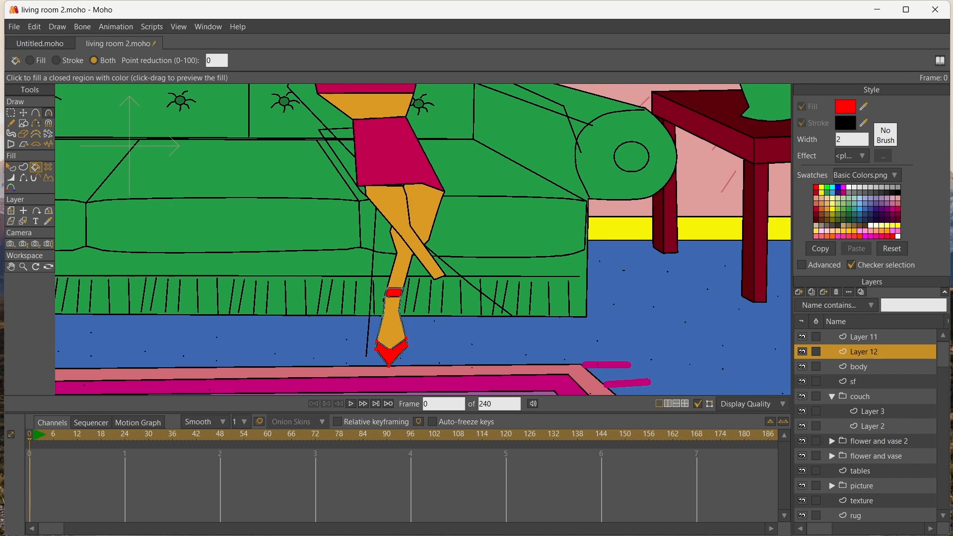
Outline a high-heeled foot with an ankle strap at the end of the crossing leg
{"action": "left_click", "coordinate": [36, 113]}
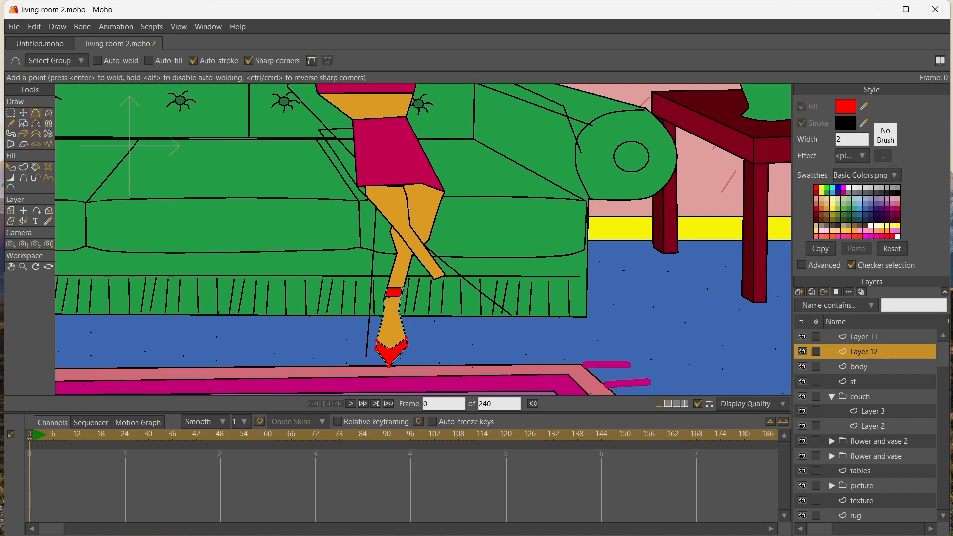
{"action": "left_click_drag", "start_coordinate": [439, 277], "coordinate": [457, 284]}
{"action": "left_click", "coordinate": [510, 301]}
{"action": "left_click", "coordinate": [490, 312]}
{"action": "left_click", "coordinate": [456, 307]}
{"action": "left_click", "coordinate": [441, 318]}
{"action": "left_click_drag", "start_coordinate": [435, 298], "coordinate": [438, 265]}
{"action": "left_click", "coordinate": [428, 286]}
{"action": "key", "text": "Return"}
{"action": "left_click", "coordinate": [427, 270]}
{"action": "left_click", "coordinate": [434, 281]}
{"action": "key", "text": "Return"}
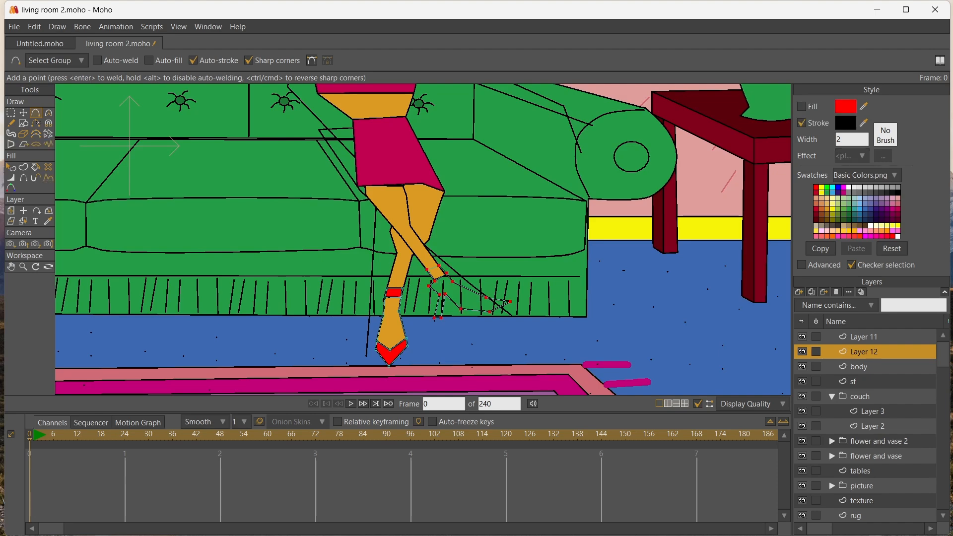
Draw dividing lines across the toe and behind the heel to separate the shoe from the crossing leg's foot
{"action": "left_click_drag", "start_coordinate": [486, 296], "coordinate": [469, 301]}
{"action": "key", "text": "Return"}
{"action": "scroll", "coordinate": [442, 296], "scroll_direction": "up", "scroll_amount": 7}
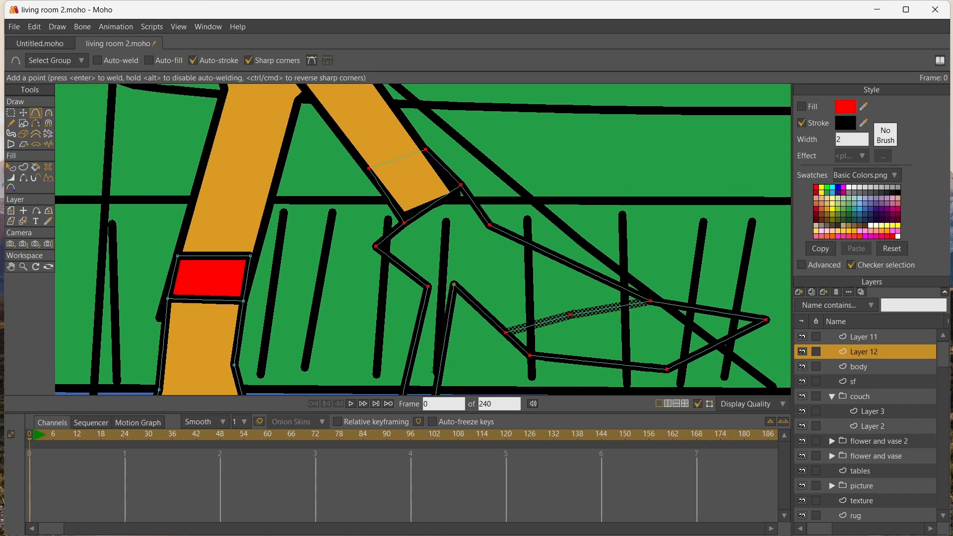
{"action": "left_click_drag", "start_coordinate": [454, 284], "coordinate": [416, 217]}
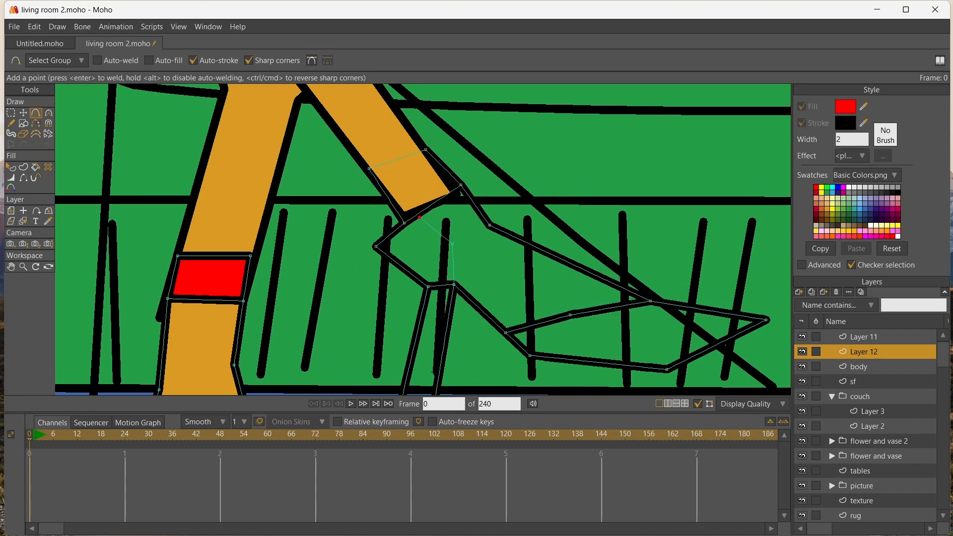
{"action": "key", "text": "Return"}
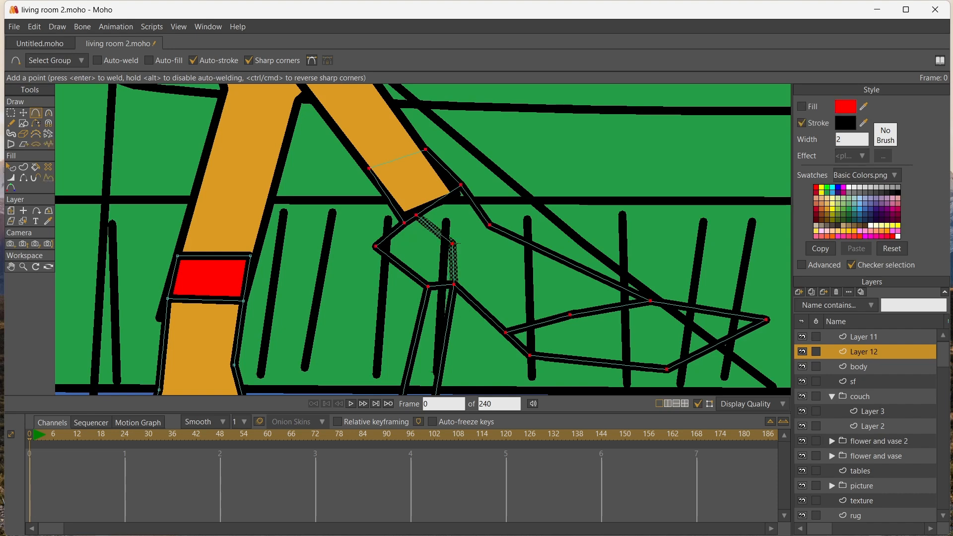
{"action": "left_click_drag", "start_coordinate": [436, 263], "coordinate": [433, 196]}
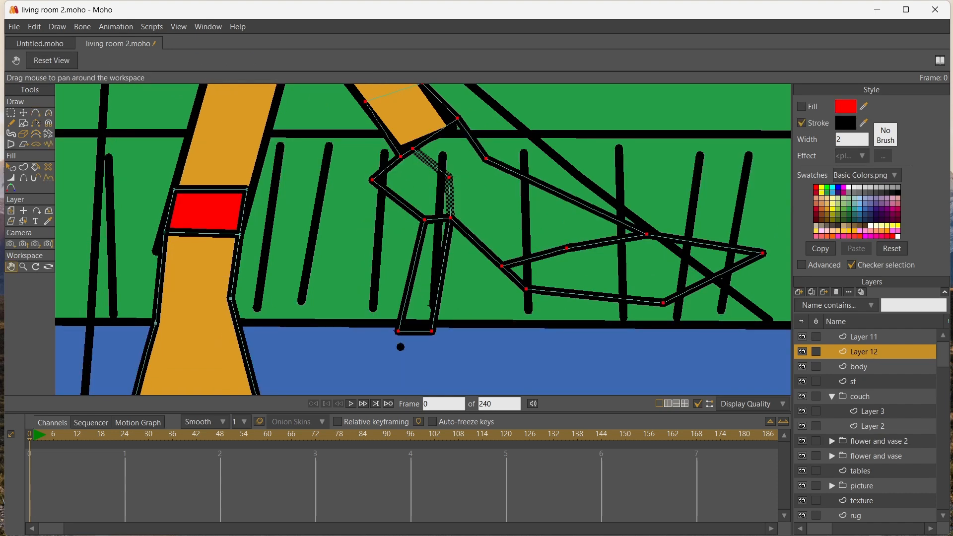
Fill the crossing foot's heel cup, ankle strap and shoe toe with red, and move Layer 12 above Layer 11
{"action": "key", "text": "u"}
{"action": "left_click", "coordinate": [417, 185]}
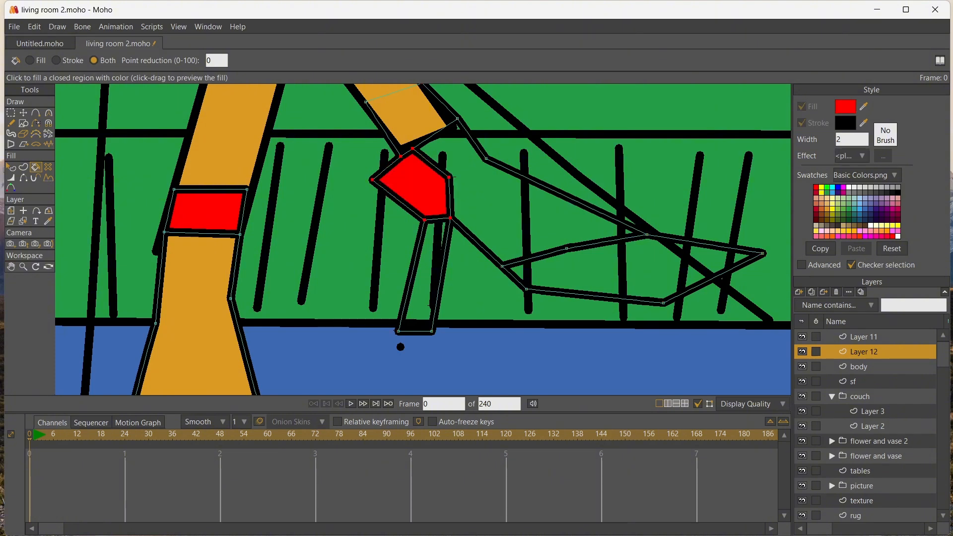
{"action": "scroll", "coordinate": [397, 123], "scroll_direction": "down", "scroll_amount": 3}
{"action": "left_click", "coordinate": [401, 122]}
{"action": "left_click", "coordinate": [523, 208]}
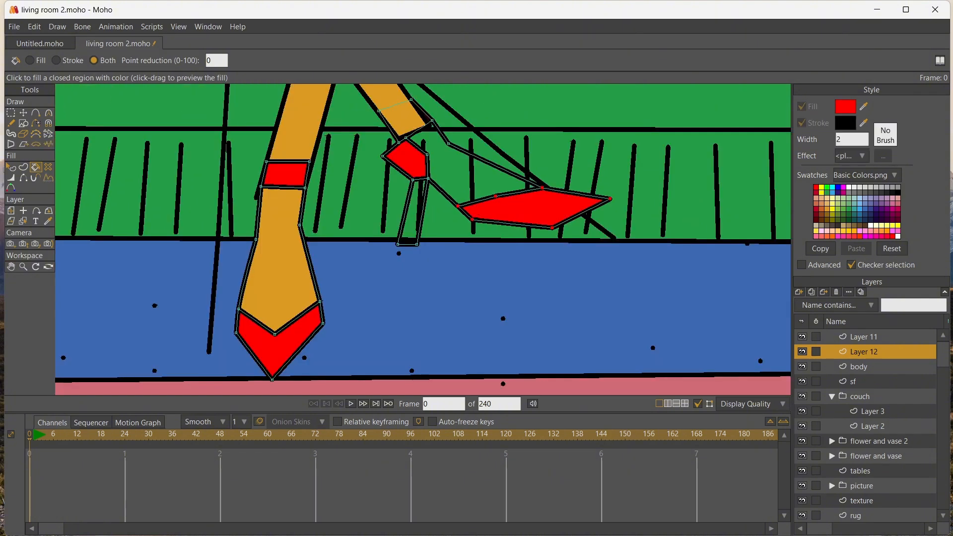
{"action": "left_click_drag", "start_coordinate": [863, 352], "coordinate": [863, 331]}
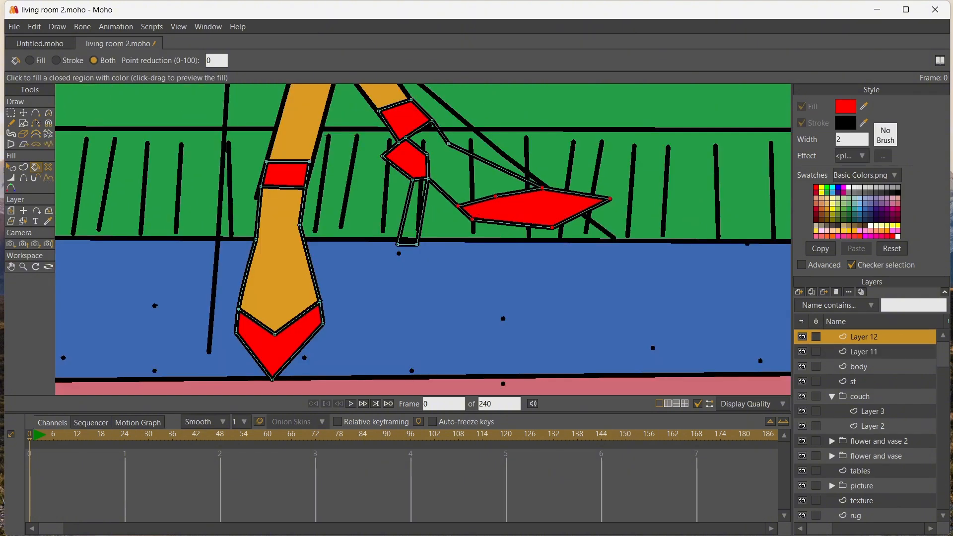
Fill the crossing shoe's heel with dark gray and its foot with orange, and nudge the instep corner slightly outward
{"action": "left_click", "coordinate": [845, 107]}
{"action": "left_click", "coordinate": [413, 213]}
{"action": "left_click", "coordinate": [48, 221]}
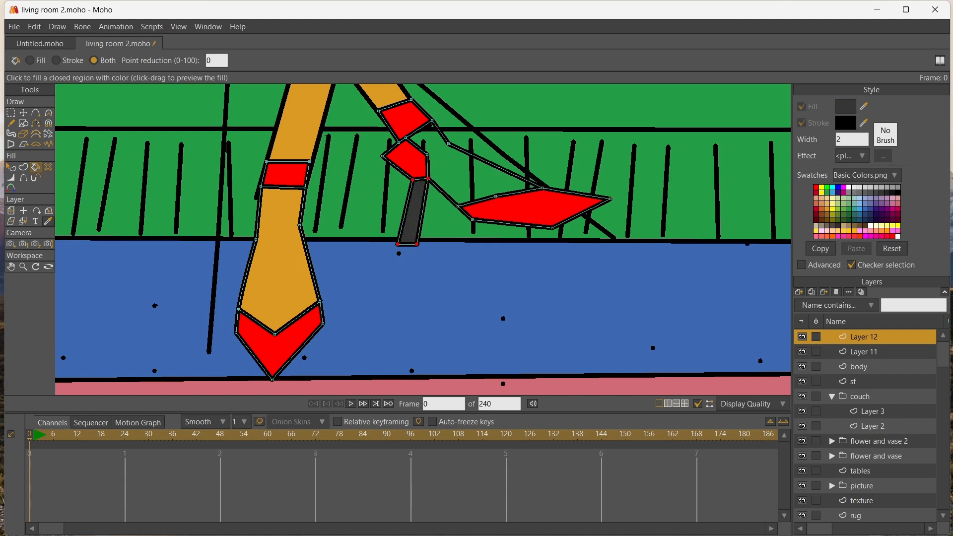
{"action": "left_click", "coordinate": [280, 248]}
{"action": "key", "text": "p"}
{"action": "left_click", "coordinate": [459, 171]}
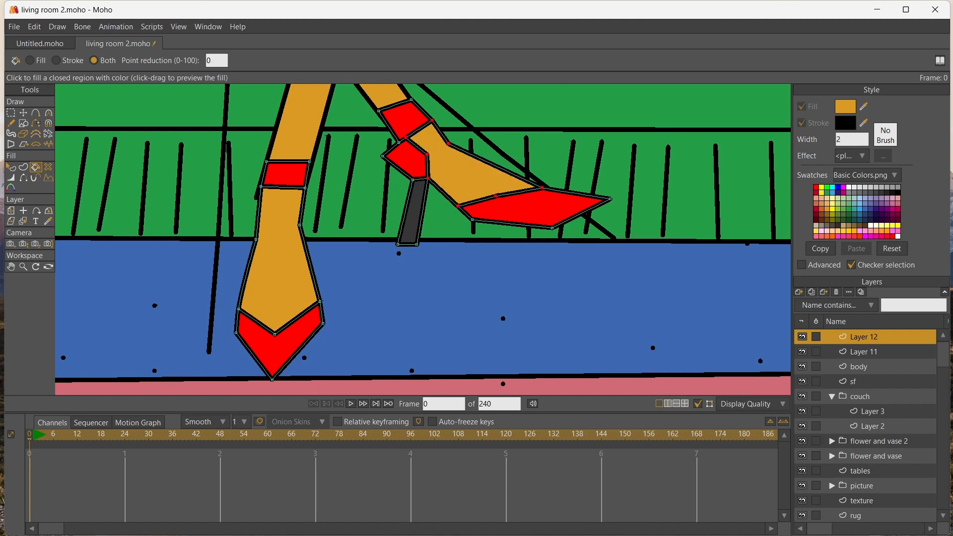
{"action": "key", "text": "t"}
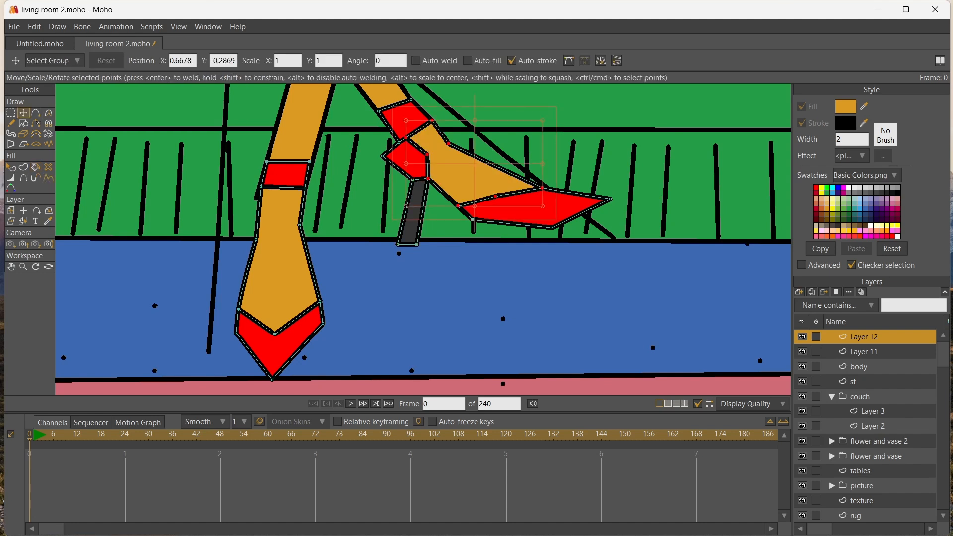
{"action": "left_click_drag", "start_coordinate": [447, 144], "coordinate": [454, 141]}
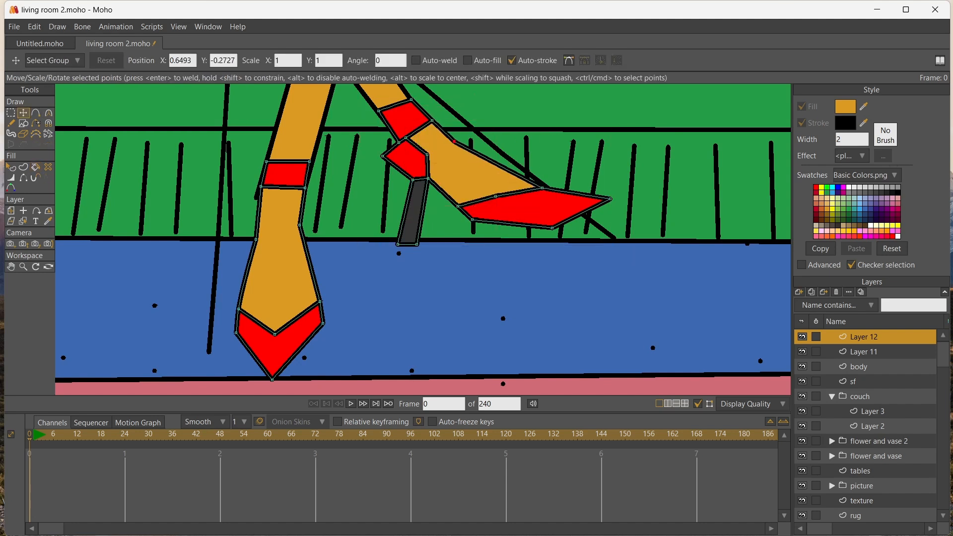
Outline a thin sole beneath the crossing shoe from the toe back to the heel and fill it with dark gray
{"action": "key", "text": "a"}
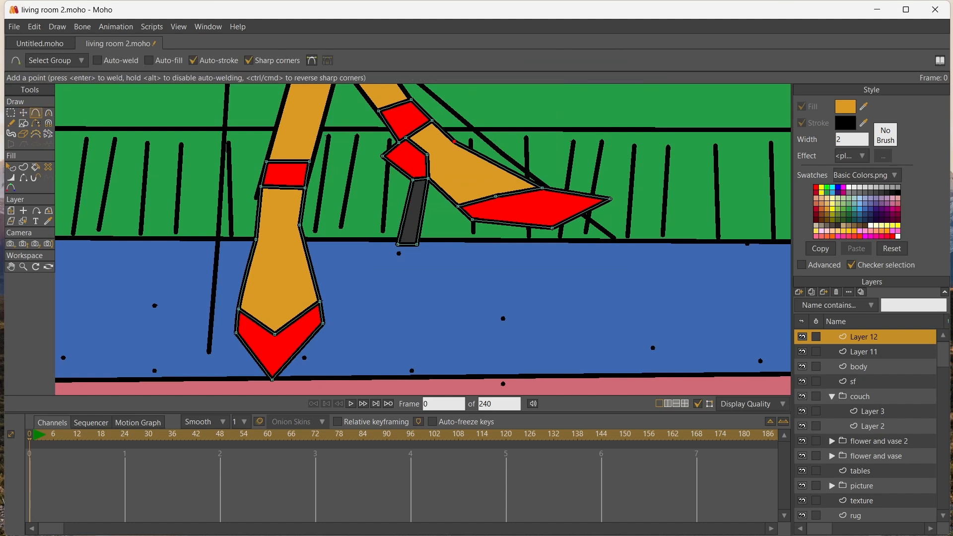
{"action": "left_click_drag", "start_coordinate": [610, 198], "coordinate": [615, 206]}
{"action": "left_click_drag", "start_coordinate": [570, 231], "coordinate": [484, 230]}
{"action": "left_click", "coordinate": [426, 192]}
{"action": "key", "text": "p"}
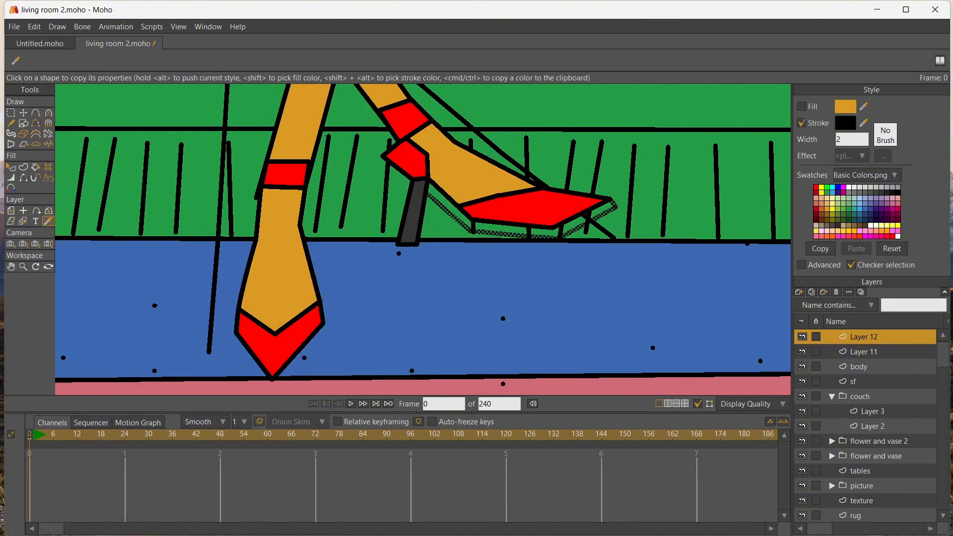
{"action": "left_click", "coordinate": [514, 230]}
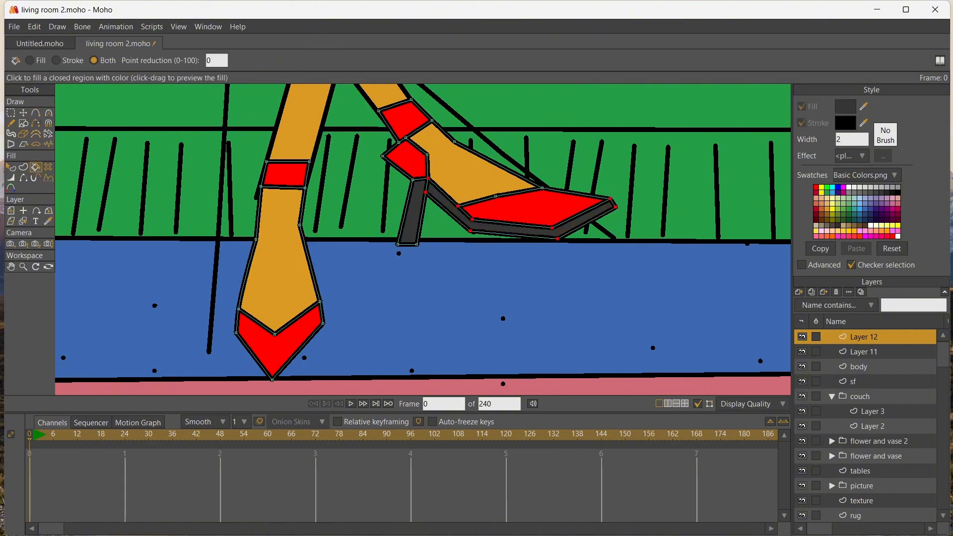
Reshape the crossing shoe's ankle strap and heel cup, and narrow its heel into a slim stiletto
{"action": "left_click", "coordinate": [23, 113]}
{"action": "left_click_drag", "start_coordinate": [398, 142], "coordinate": [427, 115]}
{"action": "left_click_drag", "start_coordinate": [427, 154], "coordinate": [412, 189]}
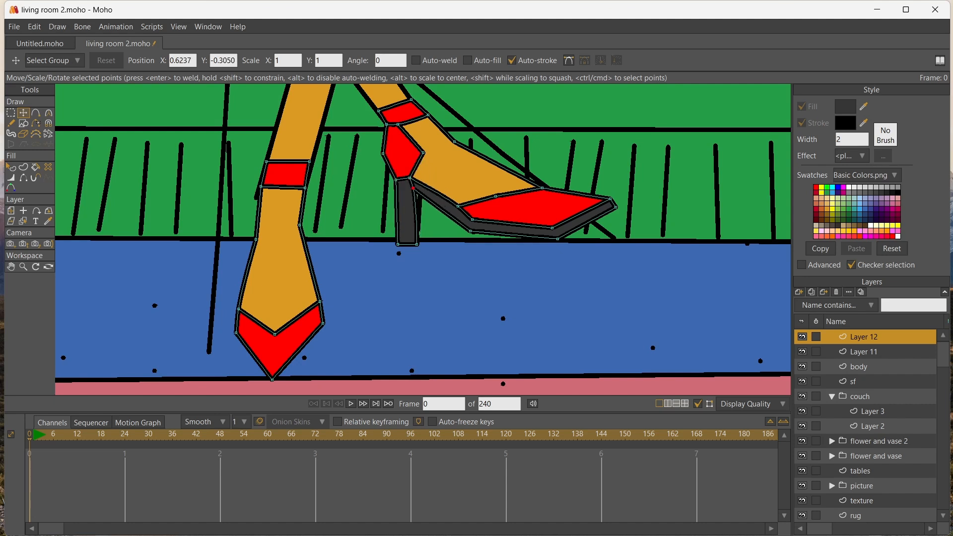
{"action": "left_click_drag", "start_coordinate": [416, 244], "coordinate": [400, 244]}
{"action": "left_click_drag", "start_coordinate": [413, 188], "coordinate": [472, 221]}
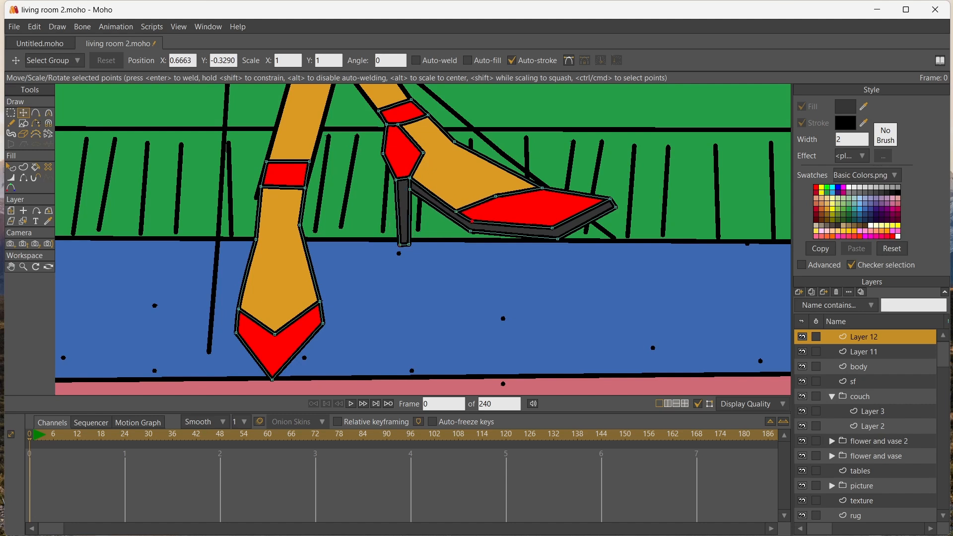
Lower the crossing shoe's toe and flatten its sole along the couch's bottom edge
{"action": "mouse_move", "coordinate": [615, 207]}
{"action": "left_mouse_down"}
{"action": "mouse_move", "coordinate": [616, 228]}
{"action": "mouse_move", "coordinate": [616, 219]}
{"action": "left_mouse_up"}
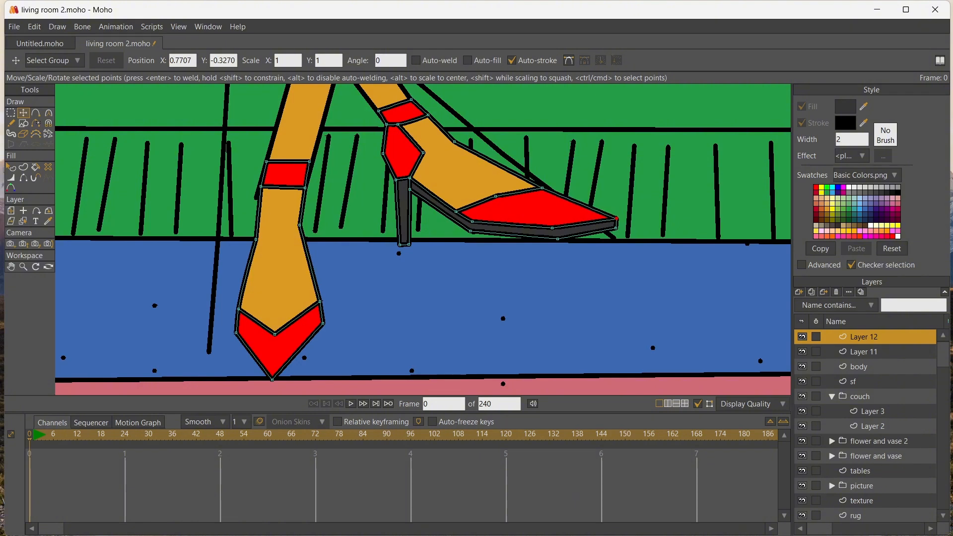
{"action": "mouse_move", "coordinate": [542, 188]}
{"action": "left_mouse_down"}
{"action": "mouse_move", "coordinate": [497, 199]}
{"action": "mouse_move", "coordinate": [545, 201]}
{"action": "left_mouse_up"}
{"action": "left_click_drag", "start_coordinate": [616, 219], "coordinate": [616, 223]}
{"action": "left_click_drag", "start_coordinate": [615, 228], "coordinate": [616, 237]}
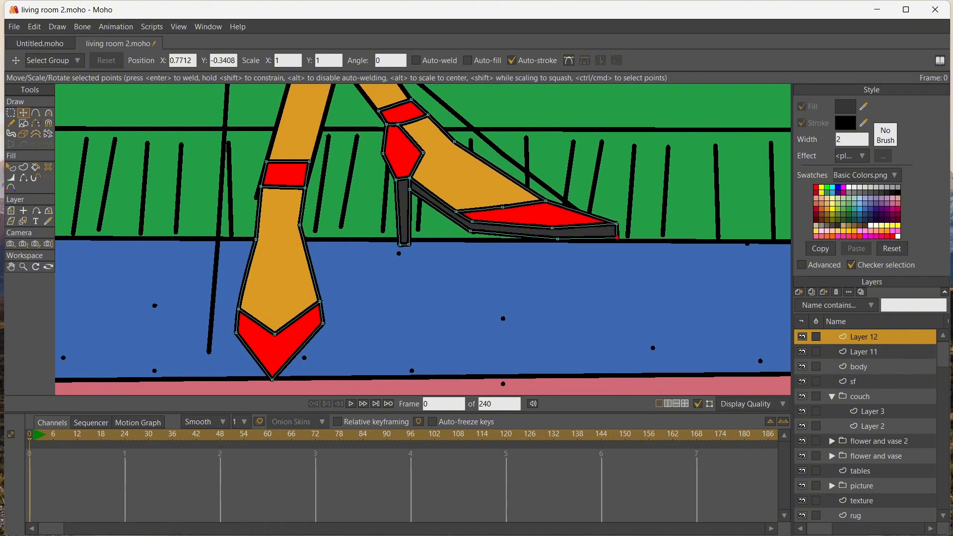
{"action": "left_click_drag", "start_coordinate": [557, 239], "coordinate": [558, 237]}
{"action": "left_click_drag", "start_coordinate": [616, 222], "coordinate": [617, 228]}
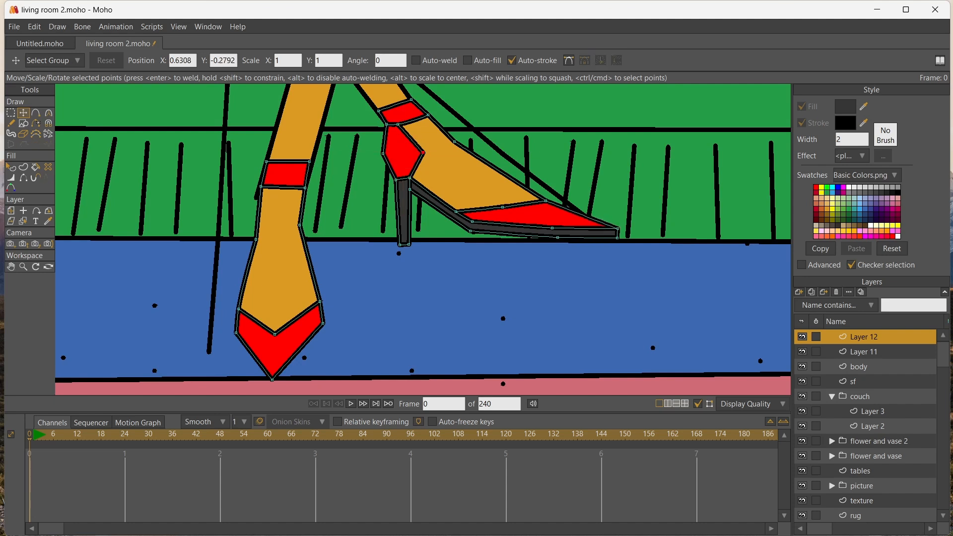
Round the front and back corners of the crossing shoe's red heel cup with the Curvature tool
{"action": "key", "text": "c"}
{"action": "left_click_drag", "start_coordinate": [424, 152], "coordinate": [441, 153]}
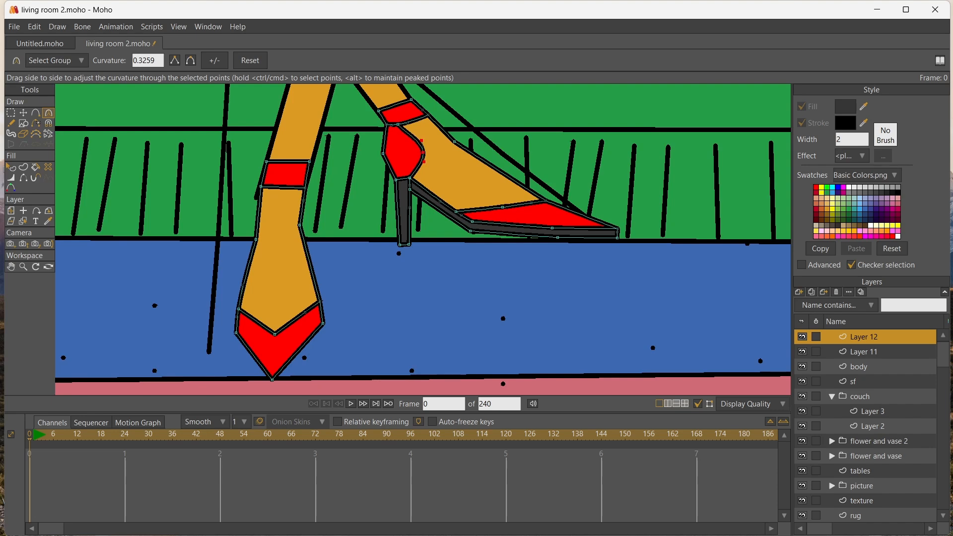
{"action": "left_click_drag", "start_coordinate": [382, 154], "coordinate": [401, 154]}
Reshape the rear foot's ankle strap by bending its edges downward in the middle and curving them around the ankle
{"action": "scroll", "coordinate": [178, 184], "scroll_direction": "down", "scroll_amount": 5}
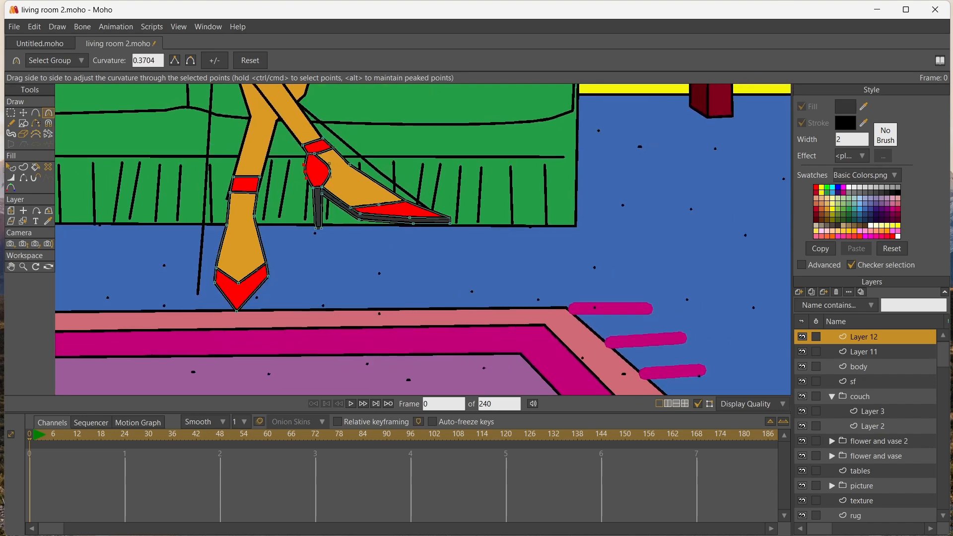
{"action": "scroll", "coordinate": [178, 185], "scroll_direction": "up", "scroll_amount": 3}
{"action": "left_click", "coordinate": [23, 112]}
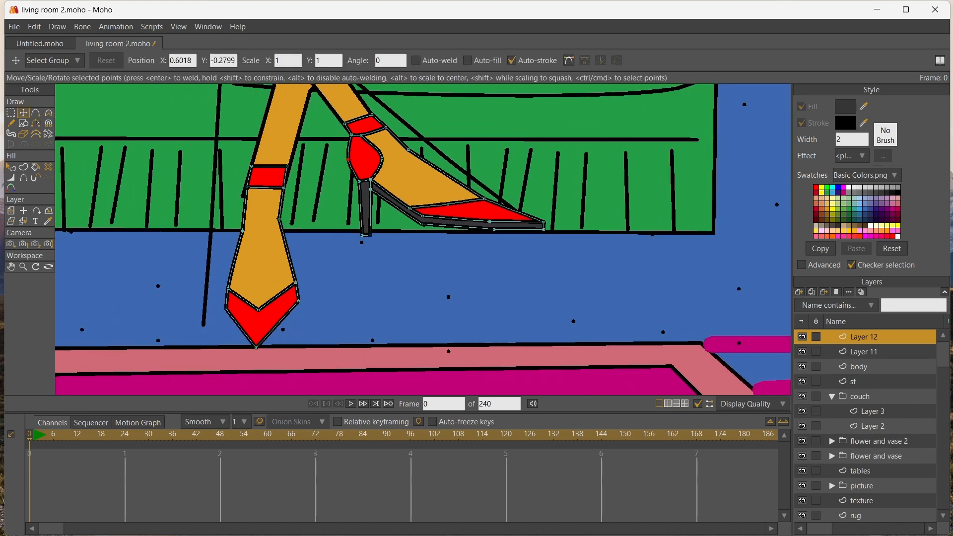
{"action": "left_click_drag", "start_coordinate": [242, 230], "coordinate": [244, 182]}
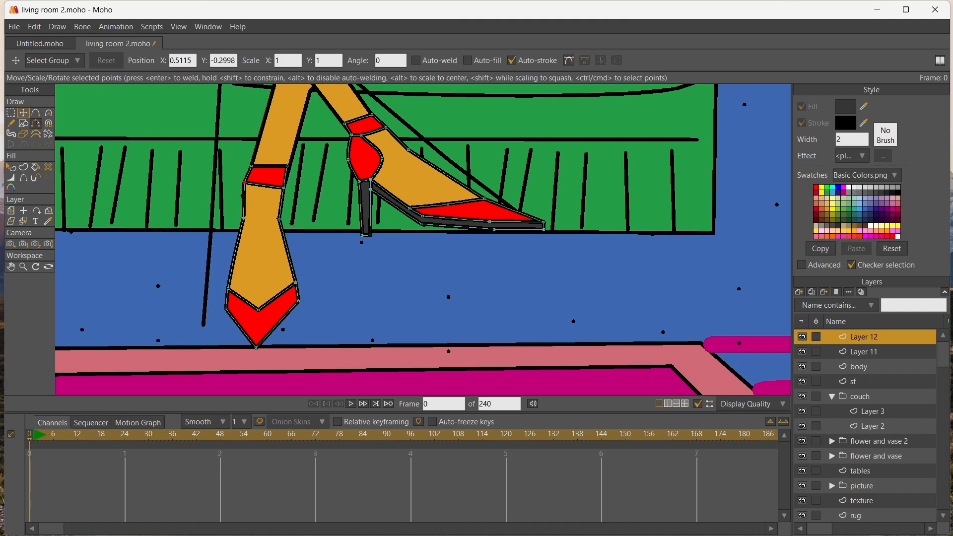
{"action": "left_click", "coordinate": [35, 113]}
{"action": "left_click", "coordinate": [265, 185]}
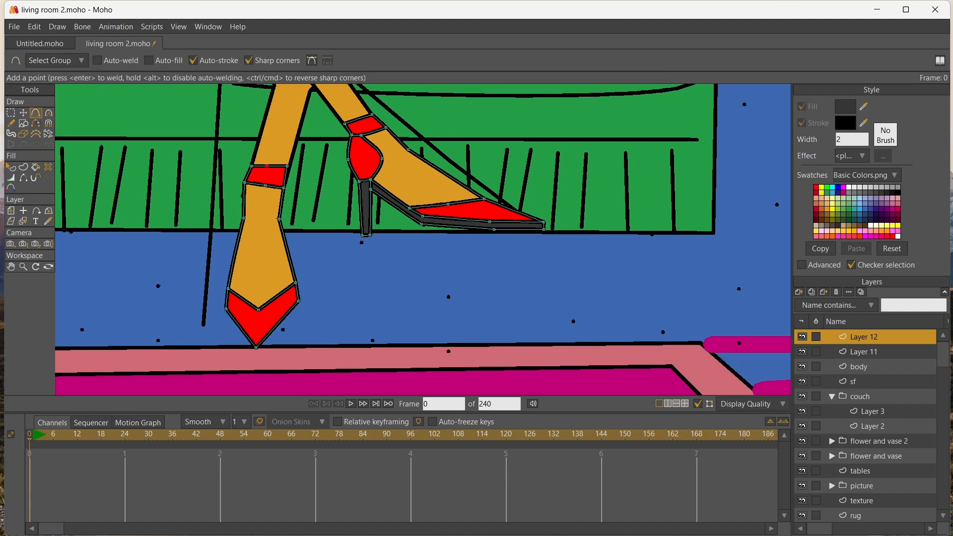
{"action": "key", "text": "t"}
{"action": "key", "text": "Down"}
{"action": "key", "text": "Down"}
{"action": "key", "text": "Down"}
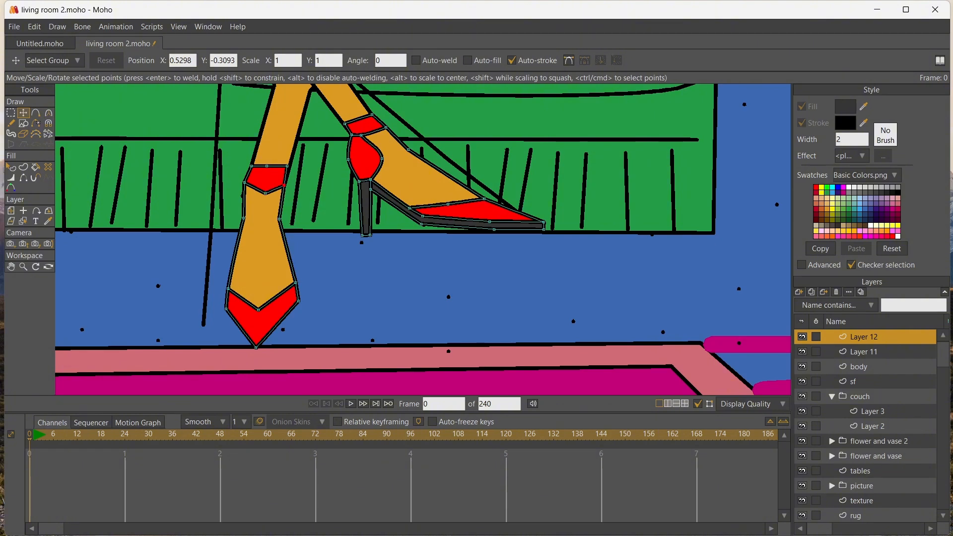
{"action": "key", "text": "c"}
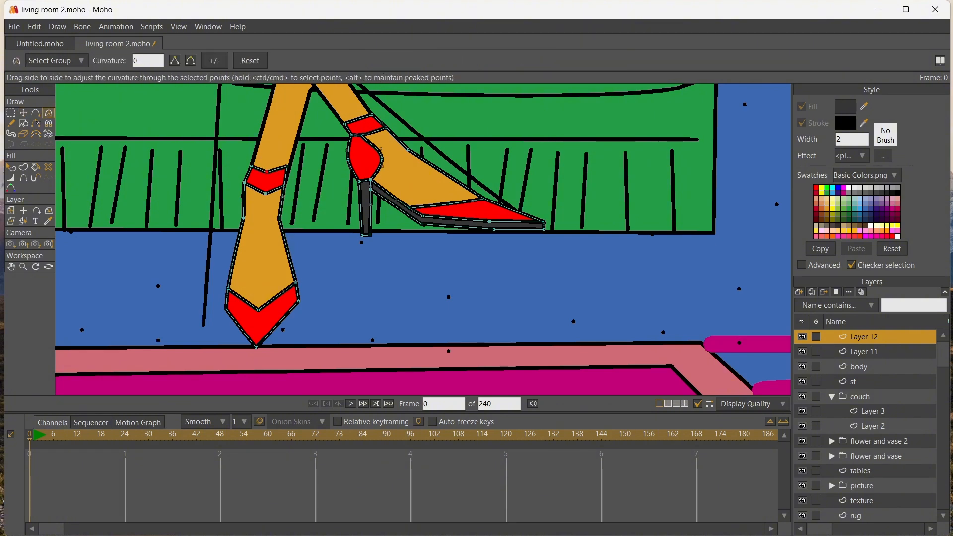
{"action": "left_click_drag", "start_coordinate": [267, 172], "coordinate": [300, 171]}
Refine the rear foot's outline by adjusting the points of its strap, ankle, foot sides and pointed toe
{"action": "key", "text": "t"}
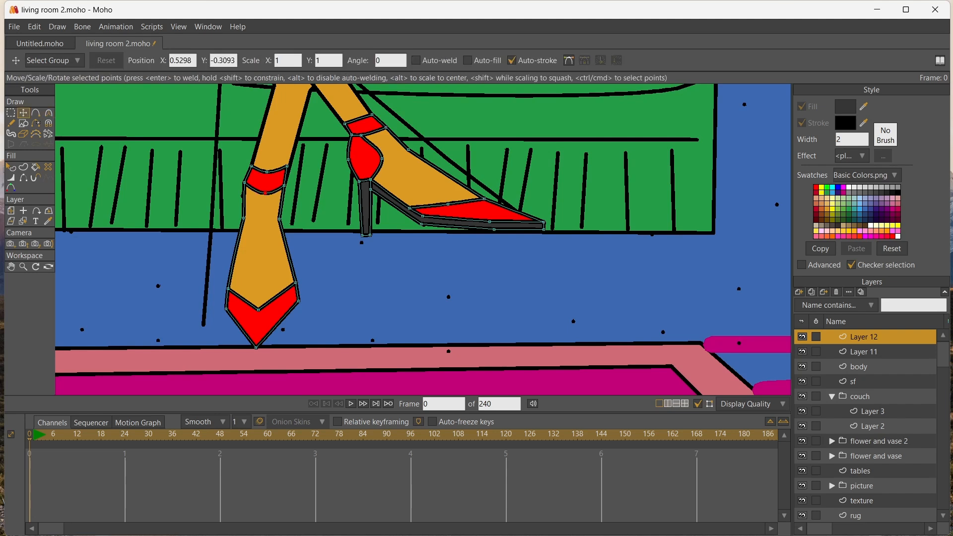
{"action": "left_click_drag", "start_coordinate": [266, 193], "coordinate": [248, 182]}
{"action": "left_click_drag", "start_coordinate": [243, 219], "coordinate": [247, 216]}
{"action": "left_click_drag", "start_coordinate": [227, 289], "coordinate": [219, 297]}
{"action": "left_click_drag", "start_coordinate": [256, 347], "coordinate": [252, 347]}
{"action": "left_click_drag", "start_coordinate": [295, 283], "coordinate": [295, 290]}
{"action": "left_click_drag", "start_coordinate": [222, 286], "coordinate": [223, 289]}
Select the body layer, adjust the rear leg's points at the ankle and knee, and pull the skirt hem's outer corner inward
{"action": "scroll", "coordinate": [279, 185], "scroll_direction": "down", "scroll_amount": 10}
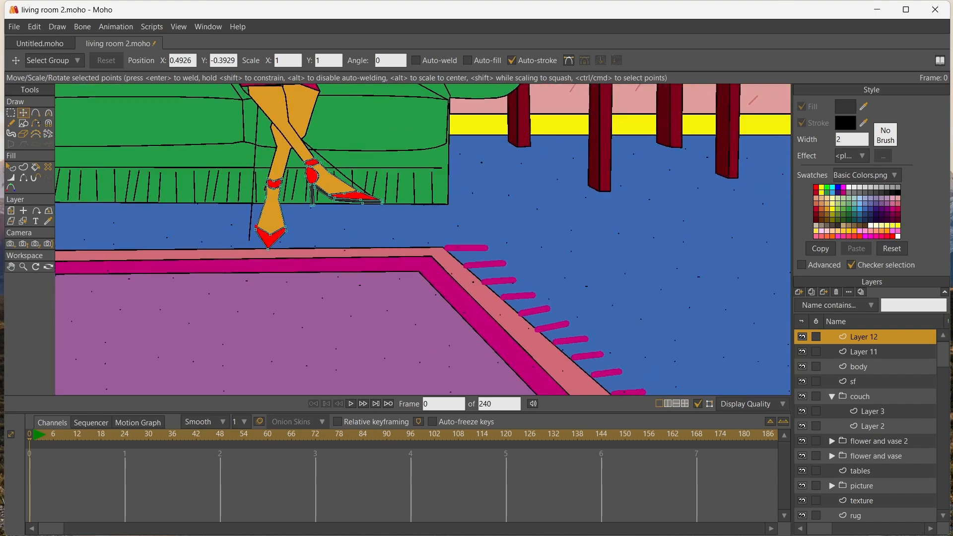
{"action": "scroll", "coordinate": [279, 185], "scroll_direction": "up", "scroll_amount": 1}
{"action": "left_click", "coordinate": [23, 222]}
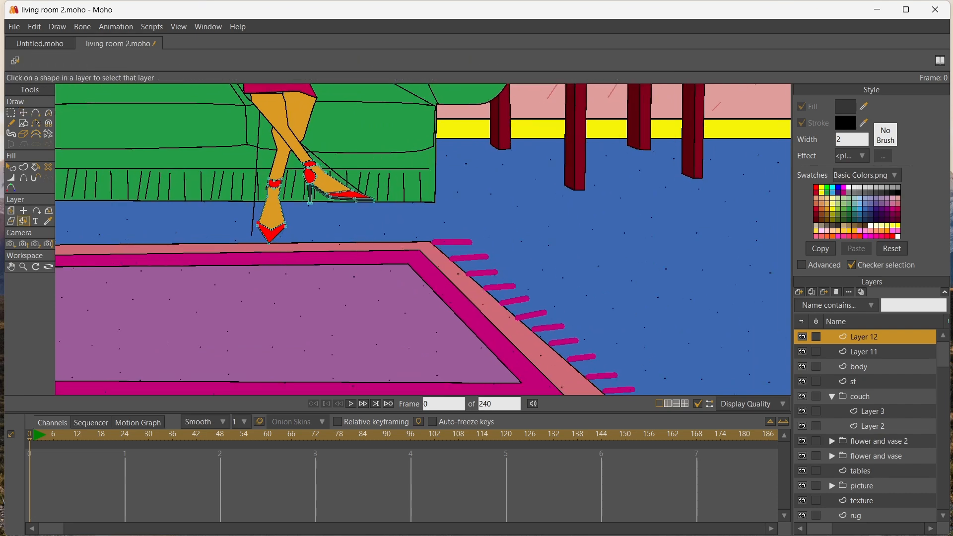
{"action": "left_click", "coordinate": [265, 161]}
{"action": "left_click", "coordinate": [281, 160]}
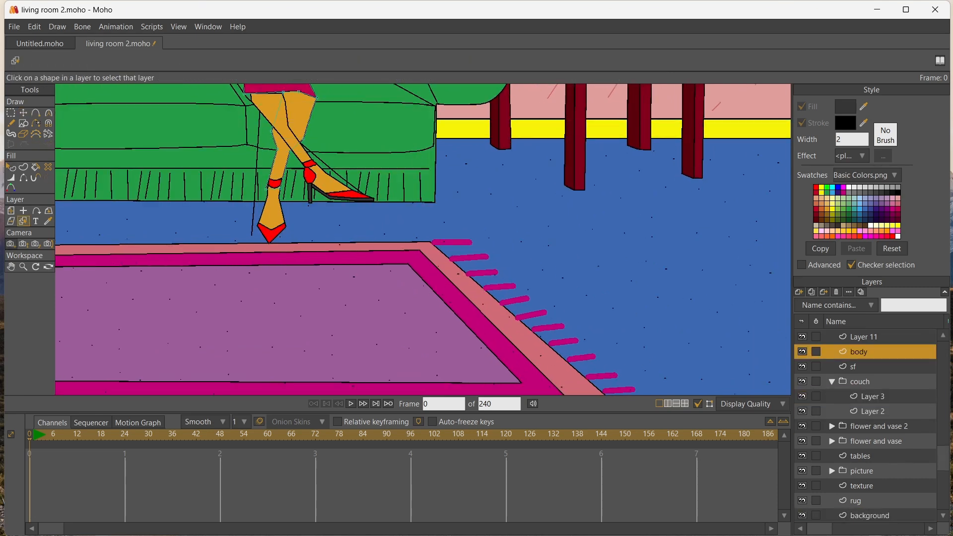
{"action": "left_click", "coordinate": [10, 267]}
{"action": "left_click_drag", "start_coordinate": [268, 129], "coordinate": [251, 243]}
{"action": "scroll", "coordinate": [251, 244], "scroll_direction": "up", "scroll_amount": 2}
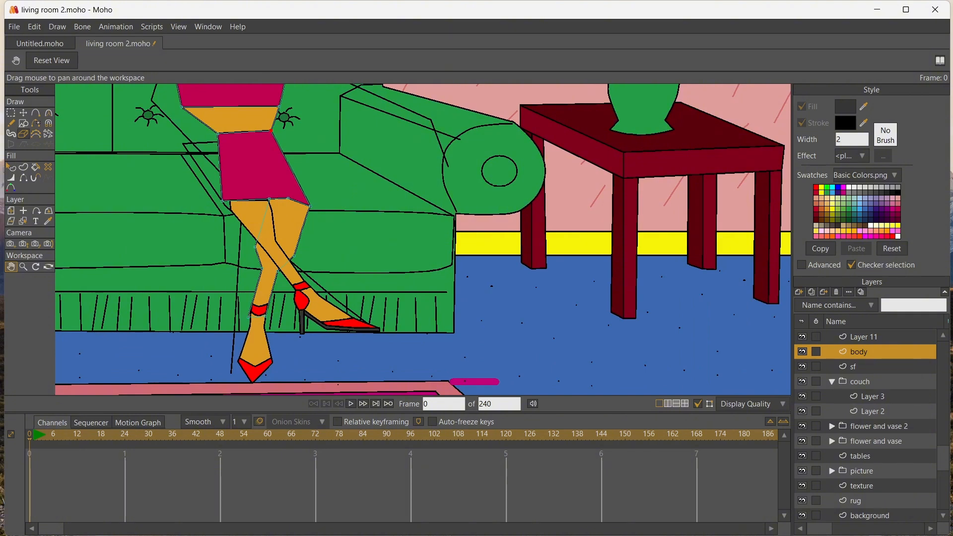
{"action": "left_click", "coordinate": [24, 113]}
{"action": "left_click", "coordinate": [250, 317]}
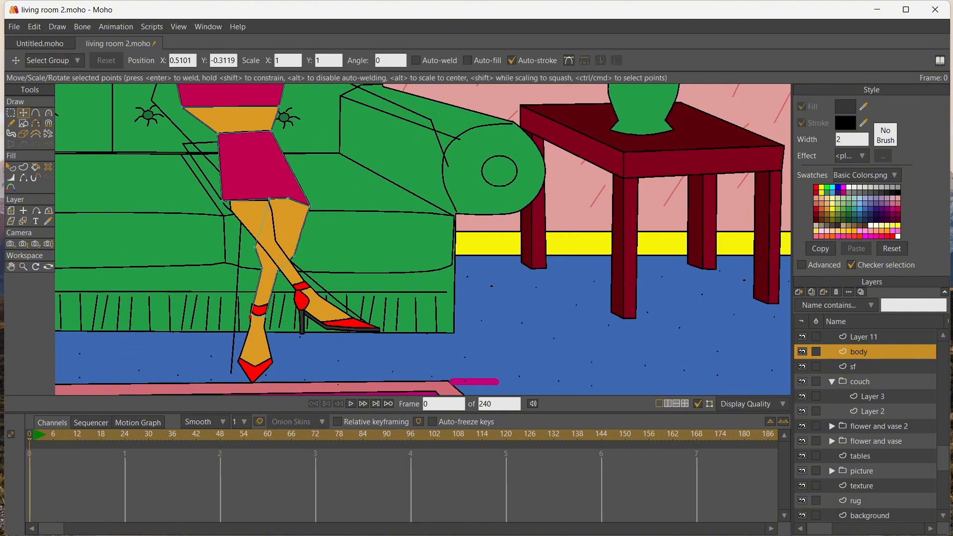
{"action": "left_click_drag", "start_coordinate": [255, 246], "coordinate": [294, 245]}
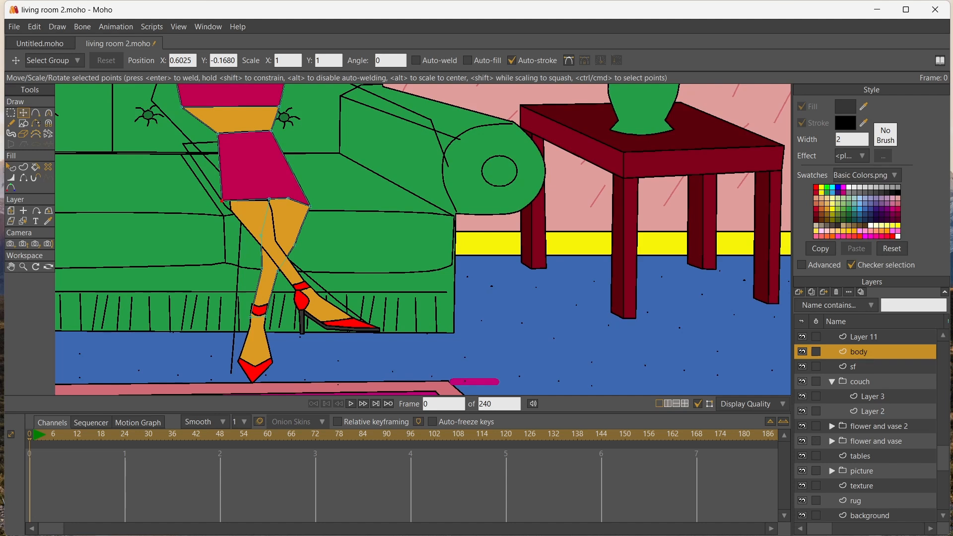
{"action": "left_click_drag", "start_coordinate": [221, 201], "coordinate": [229, 202]}
Select the crossing leg's layer and reposition its thigh and knee points to give the leg a bent shape
{"action": "left_click", "coordinate": [24, 222]}
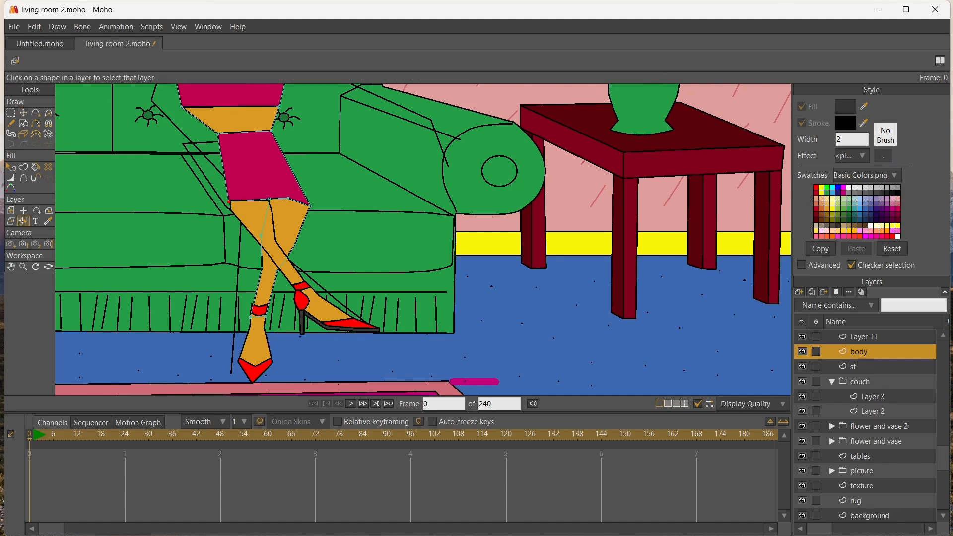
{"action": "left_click", "coordinate": [245, 214]}
{"action": "left_click", "coordinate": [23, 113]}
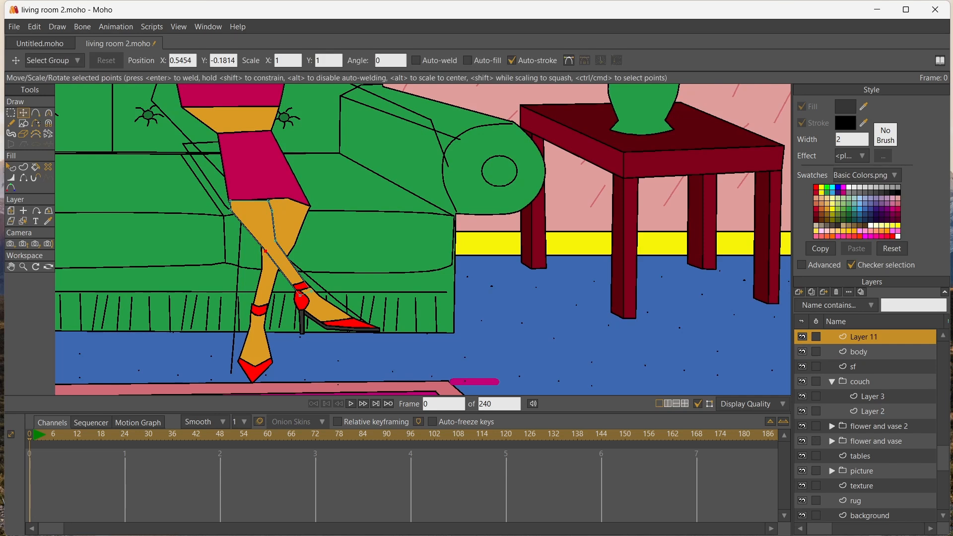
{"action": "left_click_drag", "start_coordinate": [231, 211], "coordinate": [266, 248]}
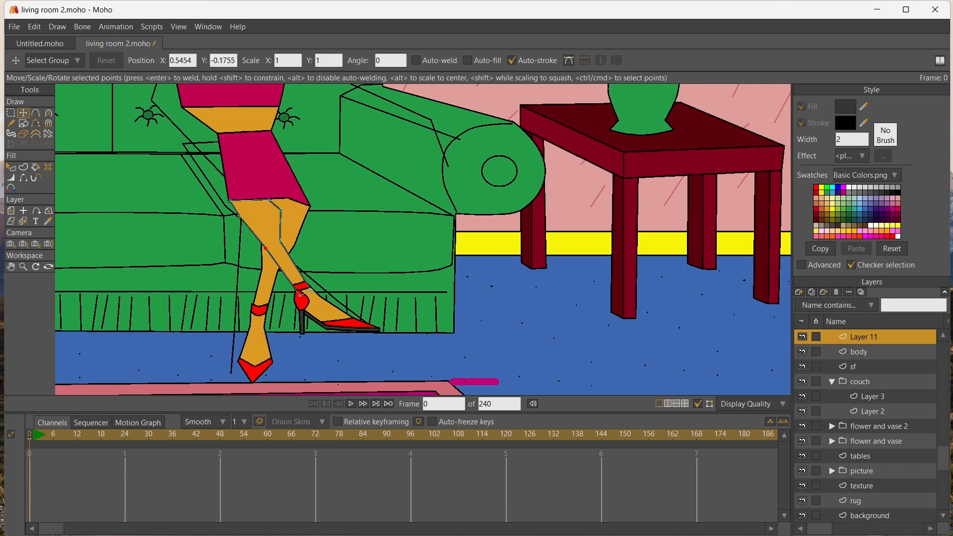
{"action": "left_click_drag", "start_coordinate": [280, 210], "coordinate": [284, 238]}
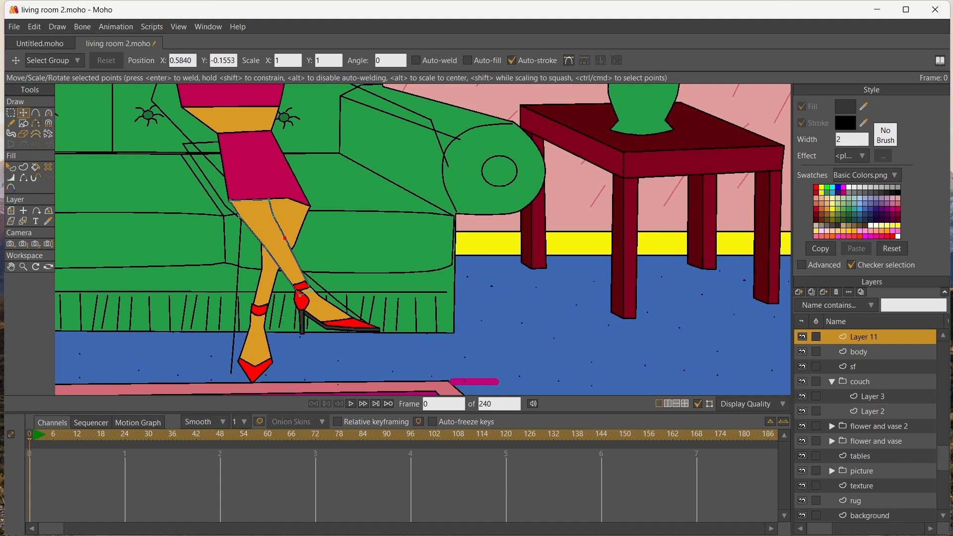
{"action": "left_click_drag", "start_coordinate": [239, 216], "coordinate": [273, 256]}
{"action": "left_click_drag", "start_coordinate": [273, 215], "coordinate": [283, 239]}
{"action": "left_click", "coordinate": [274, 216]}
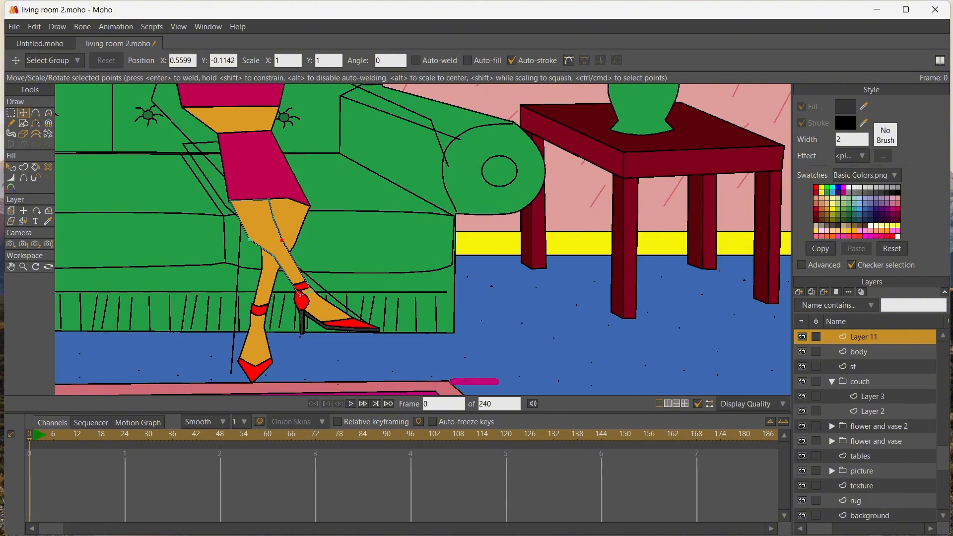
Move the crossing thigh's outer corner inward along the skirt hem and fine-tune the points around the knee
{"action": "mouse_move", "coordinate": [229, 200]}
{"action": "left_mouse_down"}
{"action": "mouse_move", "coordinate": [268, 198]}
{"action": "mouse_move", "coordinate": [237, 201]}
{"action": "left_mouse_up"}
{"action": "left_click", "coordinate": [226, 201]}
{"action": "left_click_drag", "start_coordinate": [250, 240], "coordinate": [274, 218]}
{"action": "left_click", "coordinate": [281, 240]}
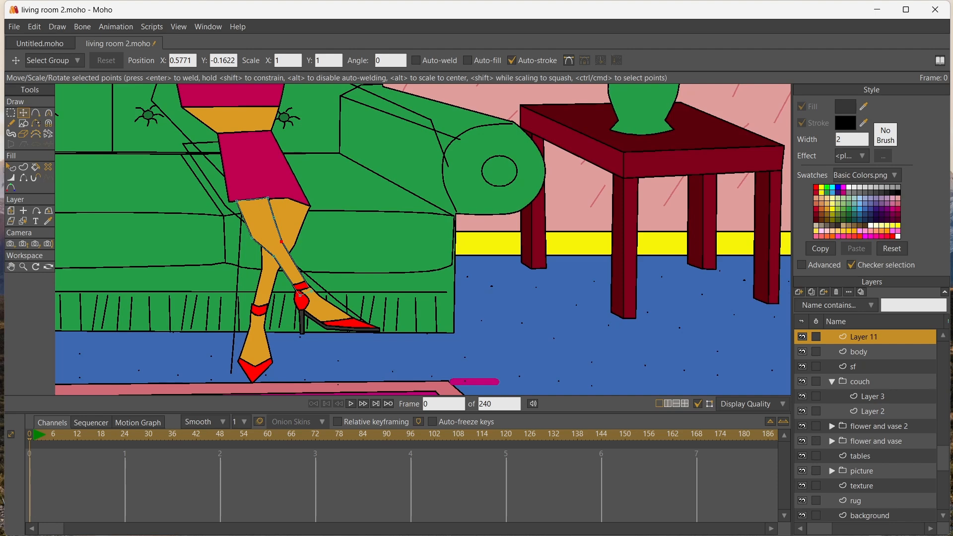
Round the outer edge of the crossing leg at the knee by increasing that point's curvature
{"action": "key", "text": "c"}
{"action": "left_click_drag", "start_coordinate": [252, 237], "coordinate": [255, 237]}
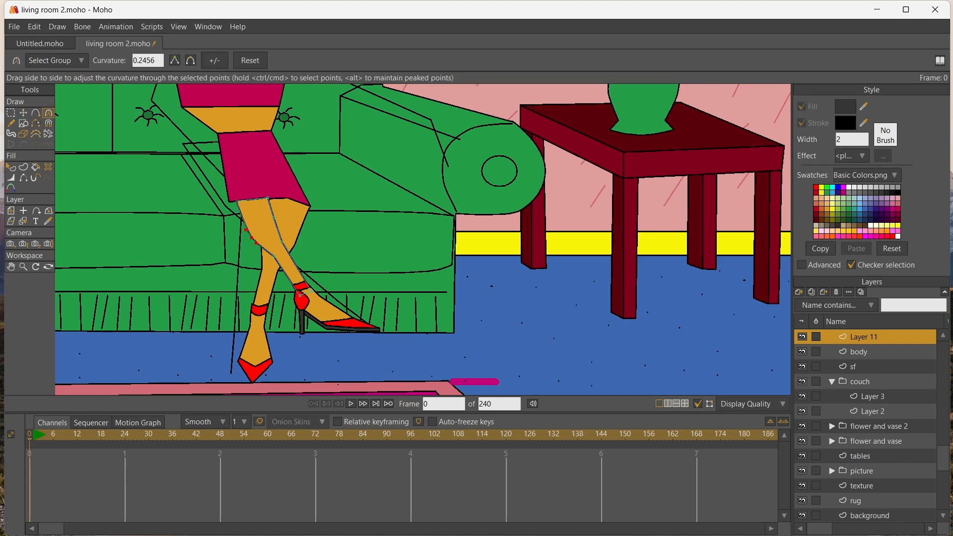
Select the body layer and move the skirt's waist and hem corners on the outer side inward to slim it
{"action": "scroll", "coordinate": [255, 237], "scroll_direction": "up", "scroll_amount": 1}
{"action": "left_click", "coordinate": [11, 267]}
{"action": "left_click_drag", "start_coordinate": [251, 91], "coordinate": [251, 251]}
{"action": "scroll", "coordinate": [251, 250], "scroll_direction": "down", "scroll_amount": 4}
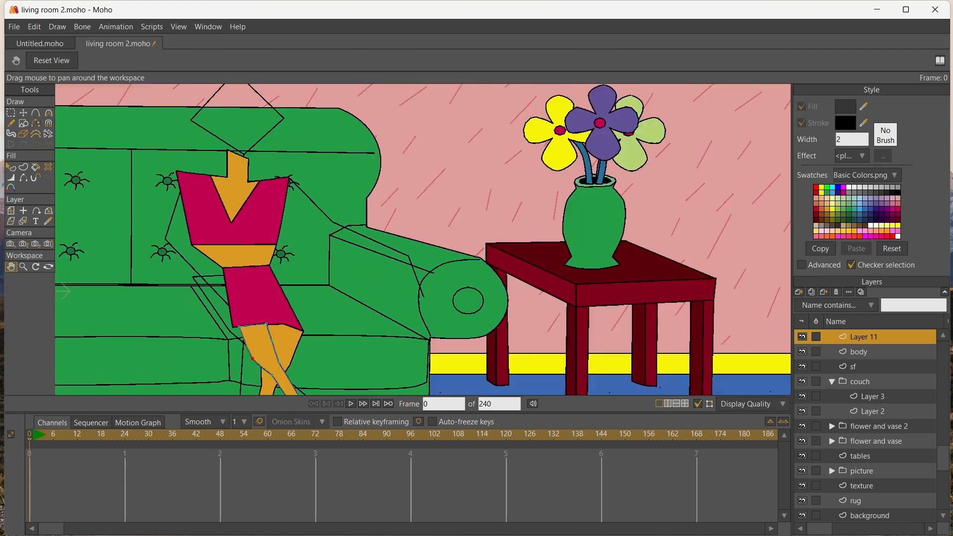
{"action": "scroll", "coordinate": [251, 250], "scroll_direction": "up", "scroll_amount": 6}
{"action": "scroll", "coordinate": [251, 251], "scroll_direction": "down", "scroll_amount": 1}
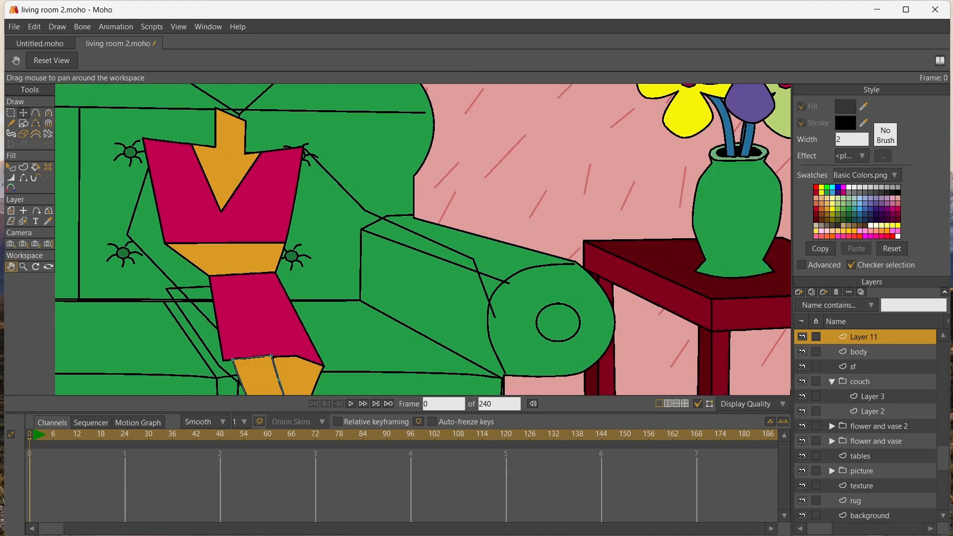
{"action": "left_click", "coordinate": [23, 113]}
{"action": "left_click", "coordinate": [11, 221]}
{"action": "left_click", "coordinate": [23, 222]}
{"action": "left_click", "coordinate": [229, 315]}
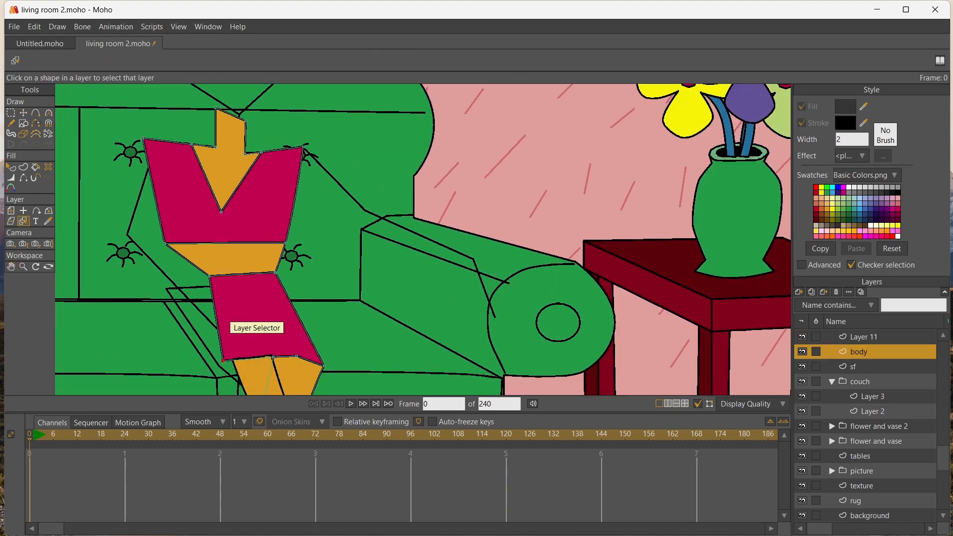
{"action": "left_click", "coordinate": [23, 113]}
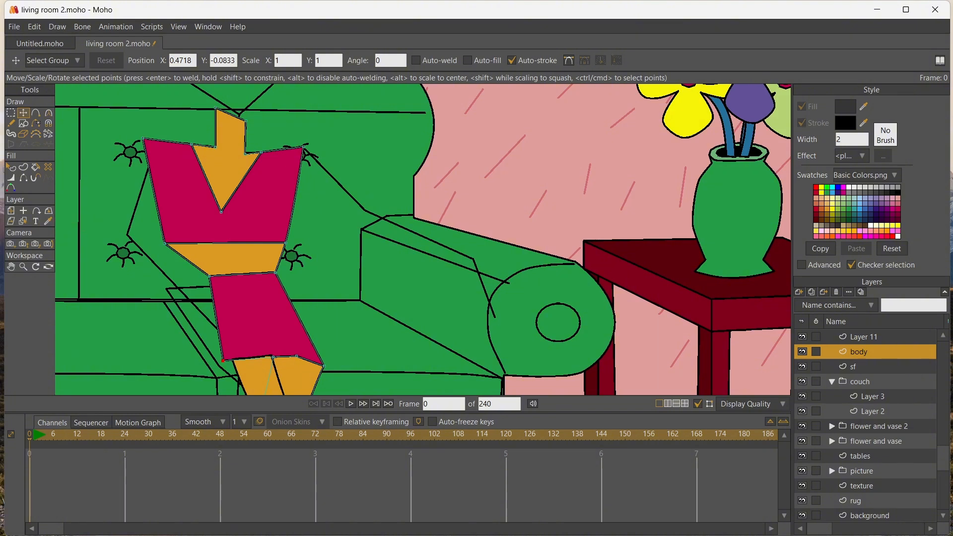
{"action": "left_click", "coordinate": [222, 212]}
{"action": "left_click", "coordinate": [273, 356]}
{"action": "left_click_drag", "start_coordinate": [273, 356], "coordinate": [227, 361]}
{"action": "left_click_drag", "start_coordinate": [209, 276], "coordinate": [278, 273]}
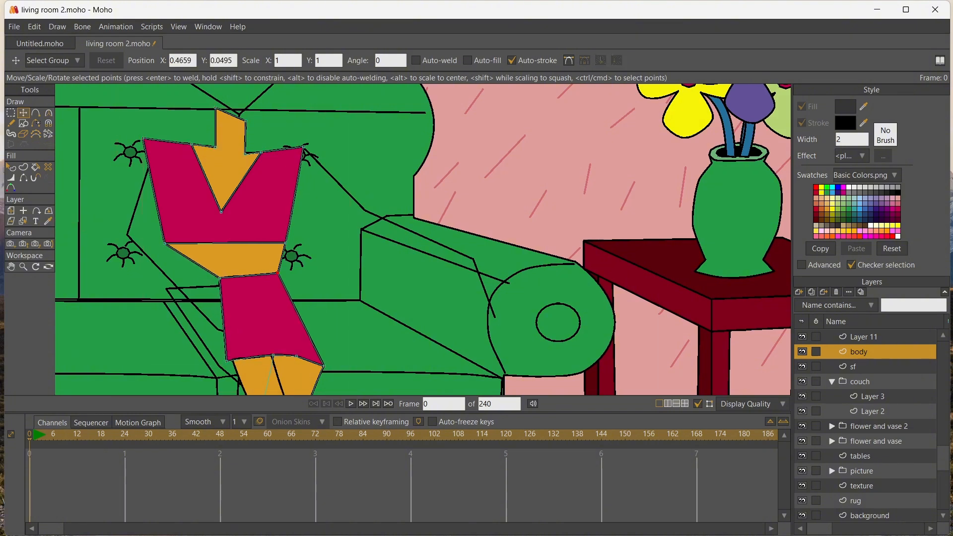
Narrow the pink top by pulling in its shoulders and lower corners, and recenter and raise the V neckline's tip
{"action": "left_click_drag", "start_coordinate": [165, 243], "coordinate": [217, 249]}
{"action": "left_click_drag", "start_coordinate": [221, 212], "coordinate": [250, 212]}
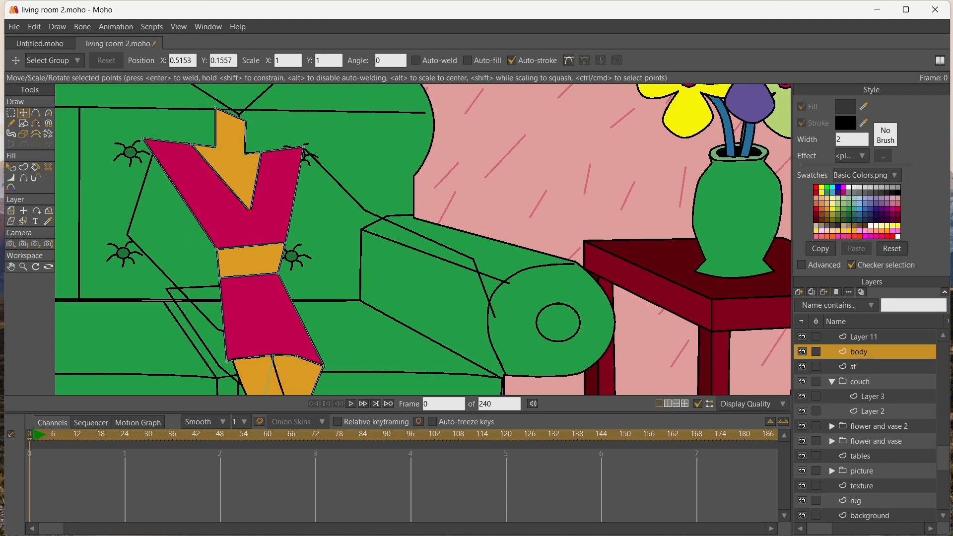
{"action": "left_click_drag", "start_coordinate": [143, 138], "coordinate": [295, 146]}
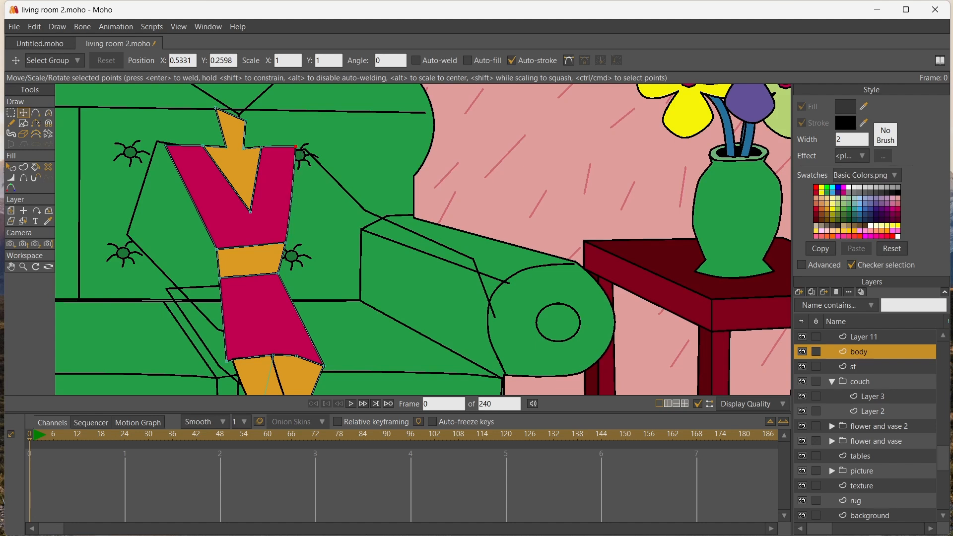
{"action": "left_click_drag", "start_coordinate": [286, 242], "coordinate": [273, 235]}
{"action": "left_click_drag", "start_coordinate": [217, 249], "coordinate": [218, 240]}
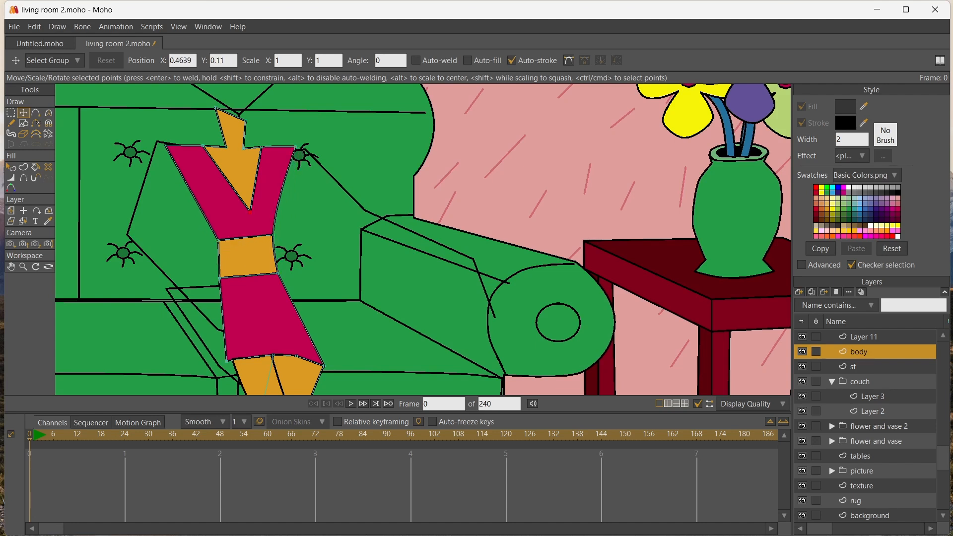
{"action": "left_click_drag", "start_coordinate": [250, 212], "coordinate": [241, 195]}
Add points to the middle of the skirt's waistline and the top's lower edge, lower them, and curve both edges downward
{"action": "key", "text": "a"}
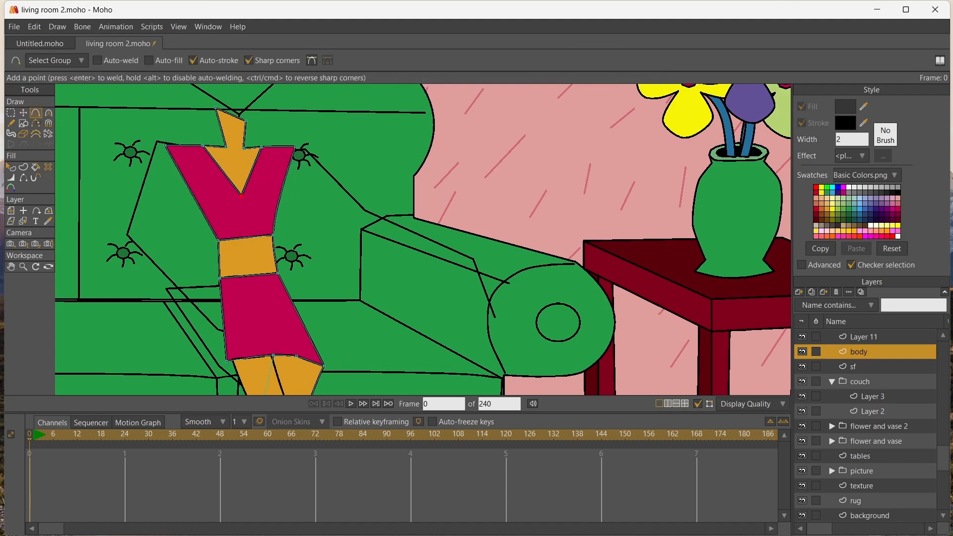
{"action": "left_click", "coordinate": [252, 274]}
{"action": "key", "text": "t"}
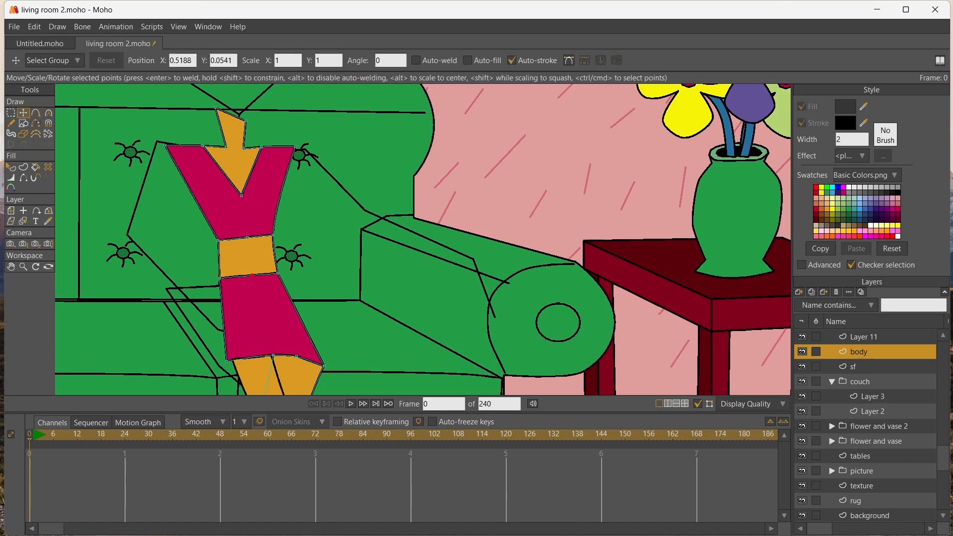
{"action": "left_click_drag", "start_coordinate": [252, 274], "coordinate": [257, 284]}
{"action": "left_click_drag", "start_coordinate": [247, 238], "coordinate": [247, 245]}
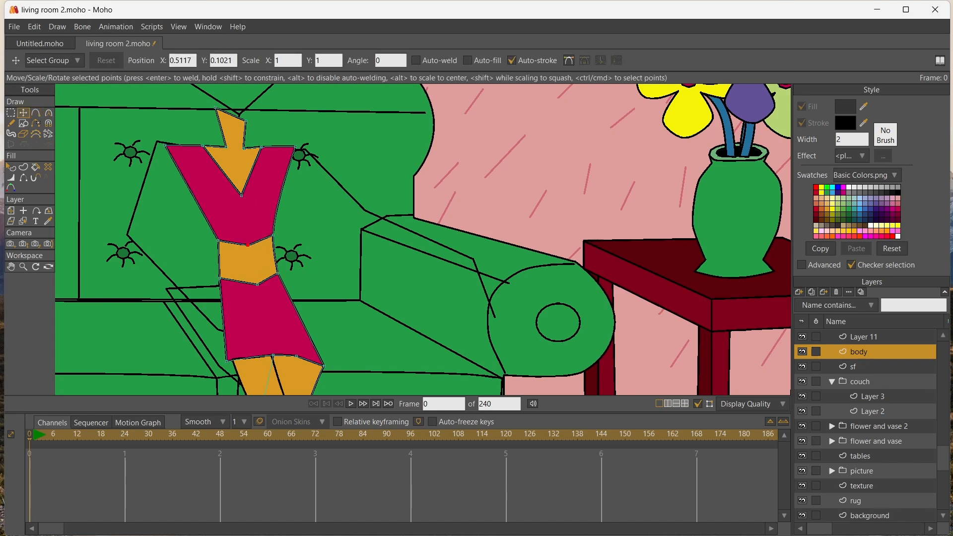
{"action": "key", "text": "c"}
{"action": "left_click_drag", "start_coordinate": [257, 285], "coordinate": [282, 285]}
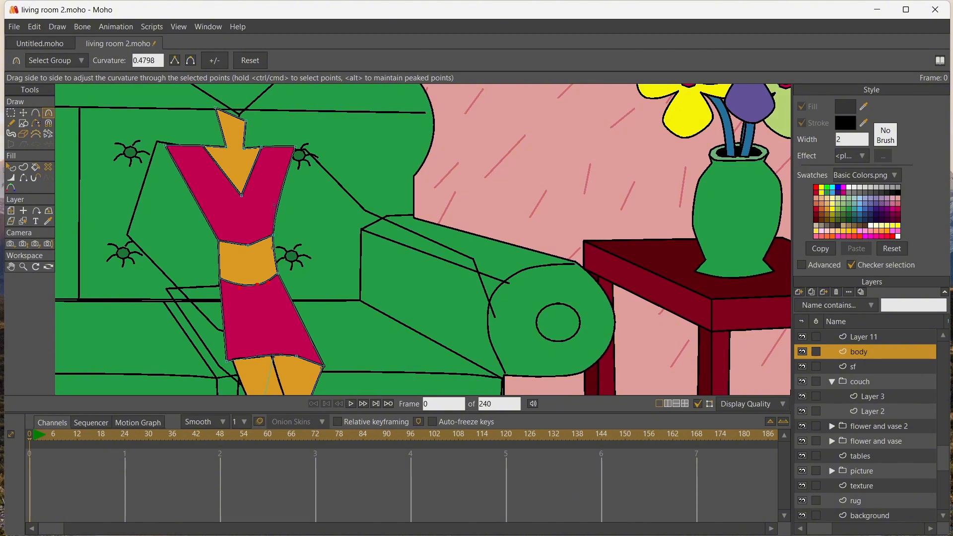
{"action": "left_click_drag", "start_coordinate": [247, 245], "coordinate": [268, 245]}
Add a point on each side of the skirt, pull both outward to form wide hips, and tuck the hem corner slightly inward
{"action": "left_click", "coordinate": [35, 113]}
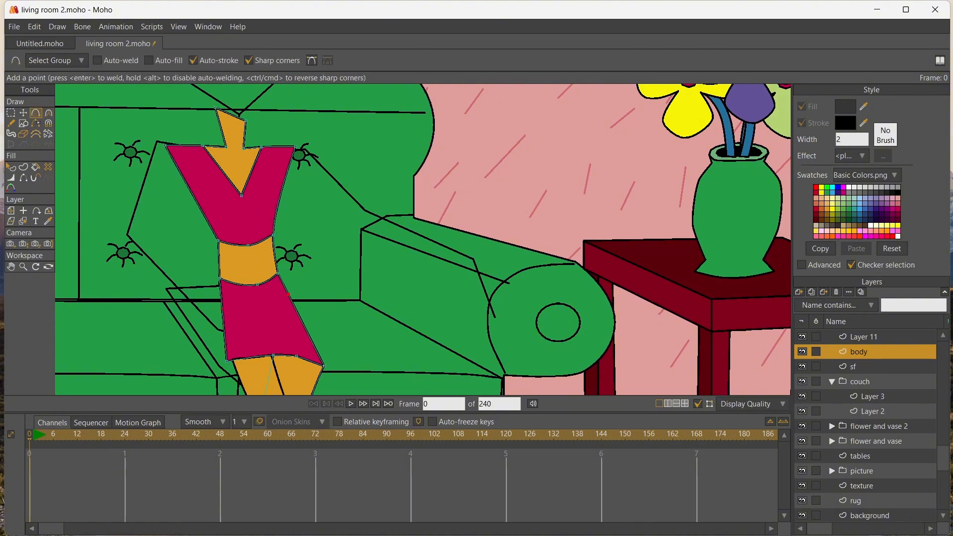
{"action": "left_click_drag", "start_coordinate": [223, 318], "coordinate": [112, 261]}
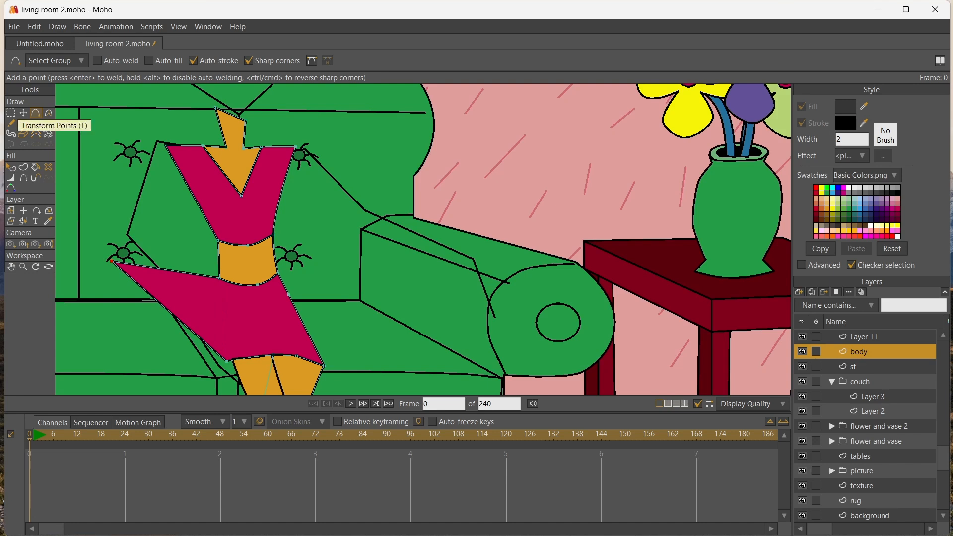
{"action": "key", "text": "ctrl+z"}
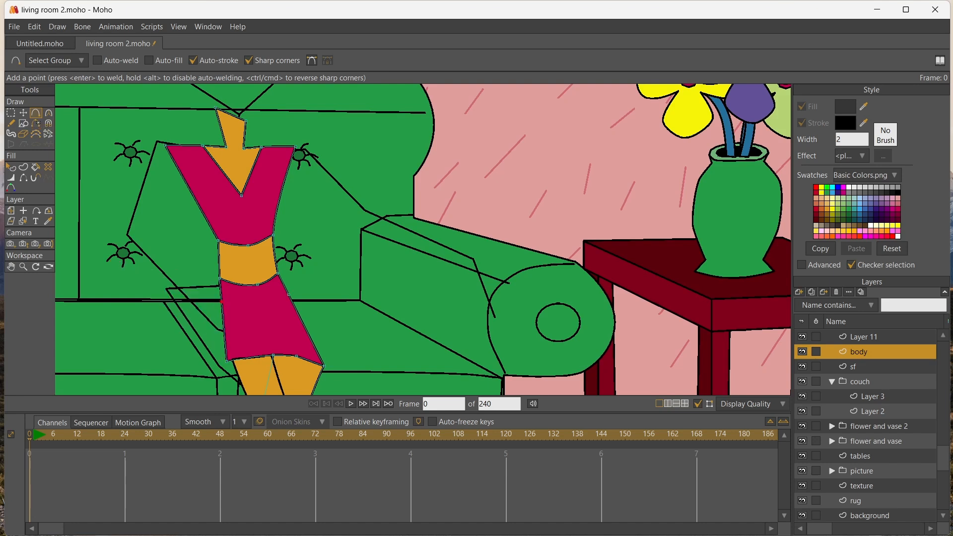
{"action": "left_click", "coordinate": [24, 113]}
{"action": "left_click_drag", "start_coordinate": [289, 294], "coordinate": [298, 297]}
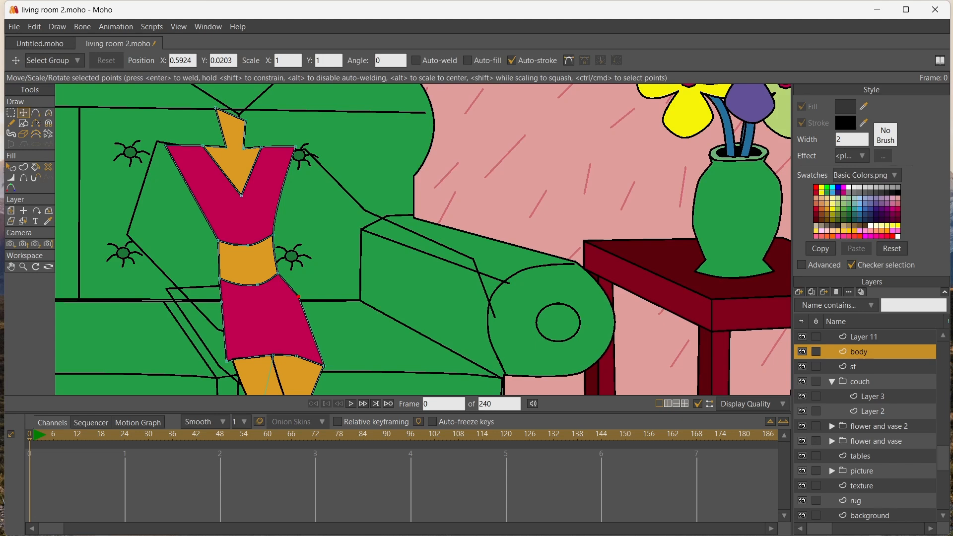
{"action": "left_click_drag", "start_coordinate": [222, 301], "coordinate": [207, 303]}
{"action": "left_click_drag", "start_coordinate": [227, 361], "coordinate": [231, 361]}
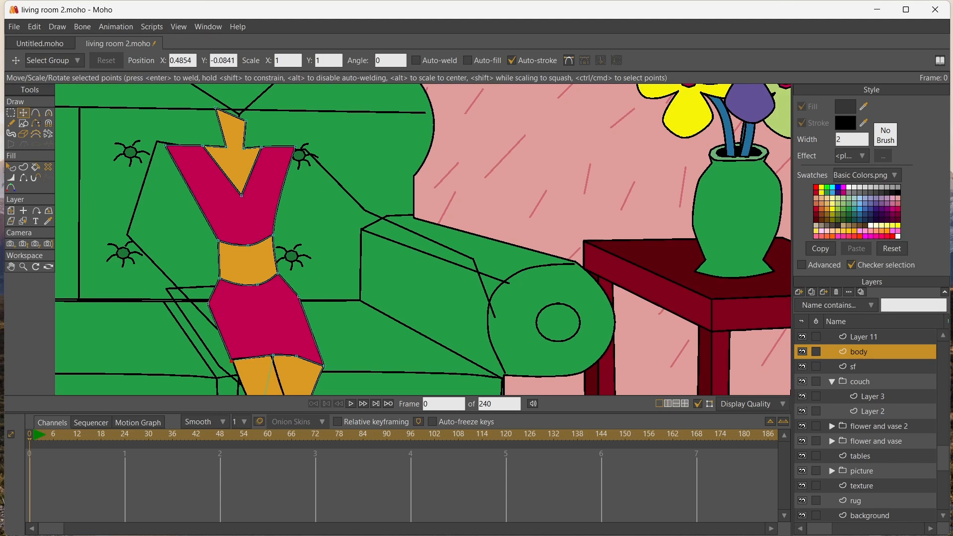
{"action": "left_click_drag", "start_coordinate": [208, 303], "coordinate": [199, 304]}
{"action": "left_click_drag", "start_coordinate": [298, 297], "coordinate": [306, 297]}
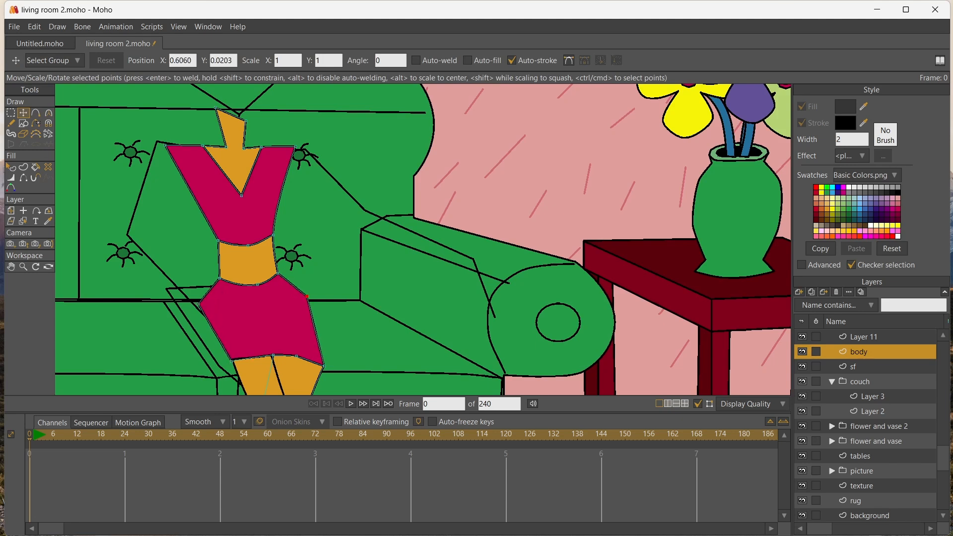
Round both hip points of the skirt with the Curvature tool
{"action": "key", "text": "c"}
{"action": "left_click_drag", "start_coordinate": [199, 303], "coordinate": [219, 304]}
{"action": "left_click_drag", "start_coordinate": [306, 296], "coordinate": [325, 296]}
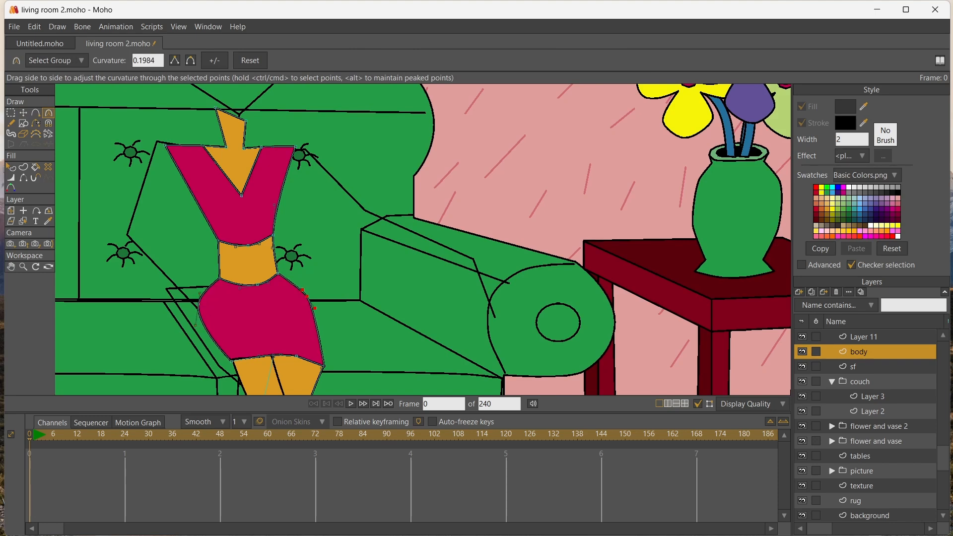
Add points to widen the V neckline's sides, and draw cleavage and short collarbone lines inside it
{"action": "left_click", "coordinate": [11, 113]}
{"action": "scroll", "coordinate": [193, 238], "scroll_direction": "down", "scroll_amount": 5}
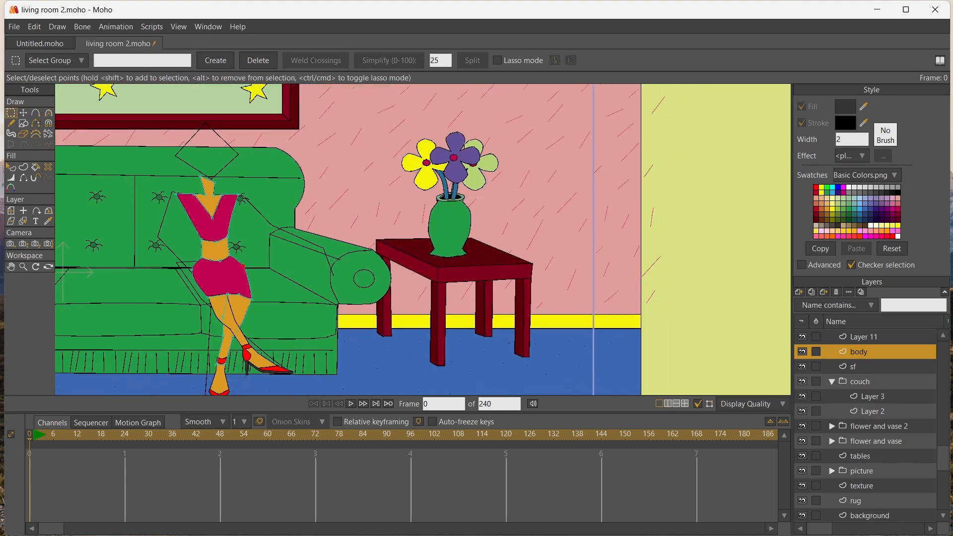
{"action": "scroll", "coordinate": [193, 239], "scroll_direction": "up", "scroll_amount": 2}
{"action": "scroll", "coordinate": [176, 239], "scroll_direction": "up", "scroll_amount": 5}
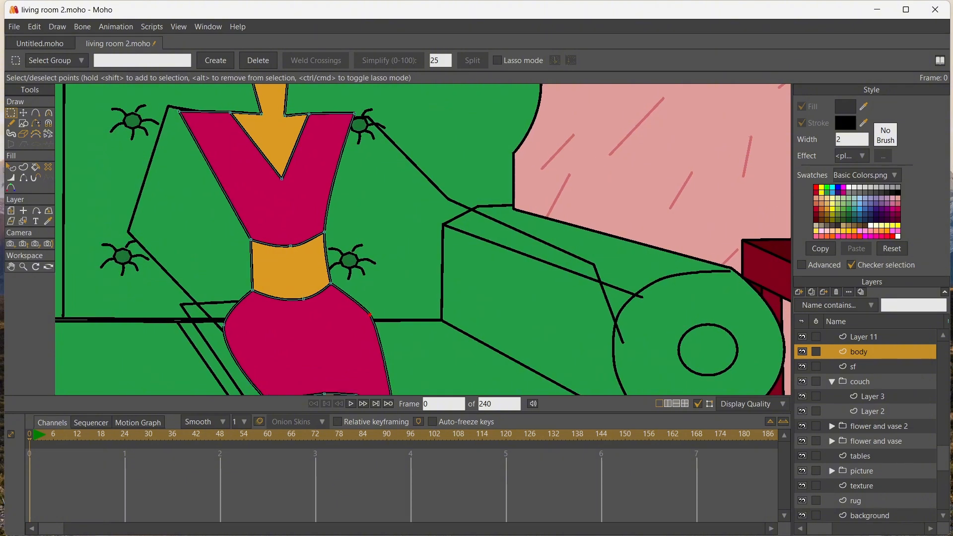
{"action": "left_click", "coordinate": [36, 113]}
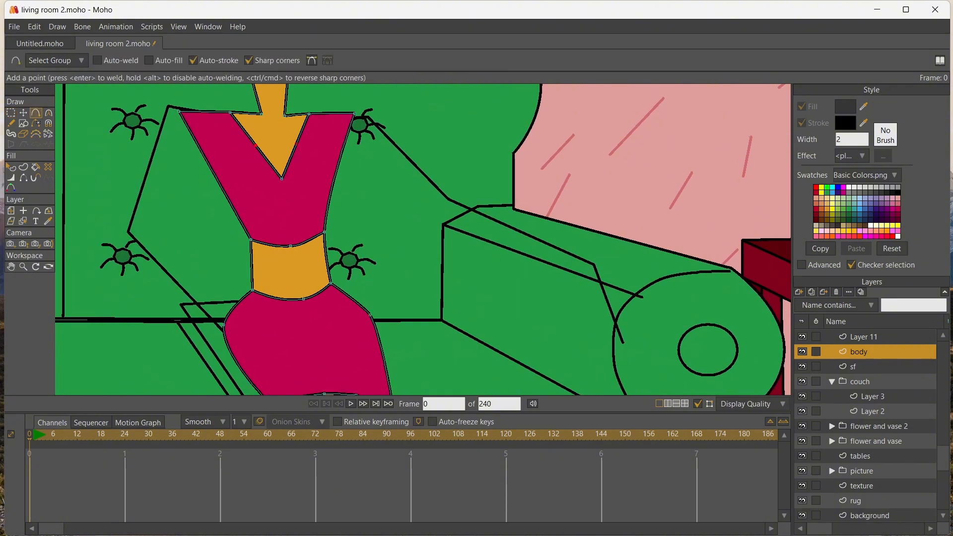
{"action": "key", "text": "t"}
{"action": "left_click_drag", "start_coordinate": [297, 143], "coordinate": [243, 154]}
{"action": "key", "text": "a"}
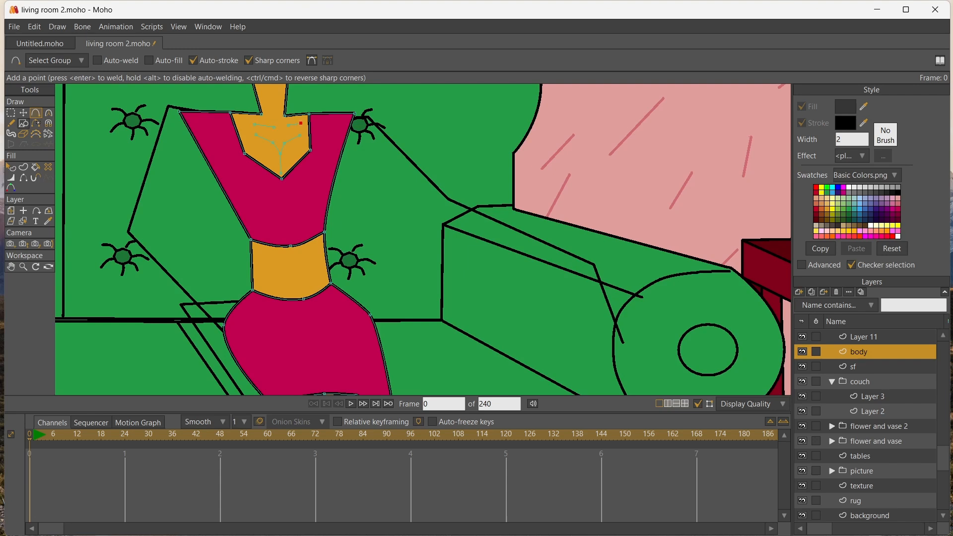
Select the chest detail lines inside the neckline and create a black stroke from them
{"action": "key", "text": "u"}
{"action": "left_click_drag", "start_coordinate": [244, 119], "coordinate": [305, 172]}
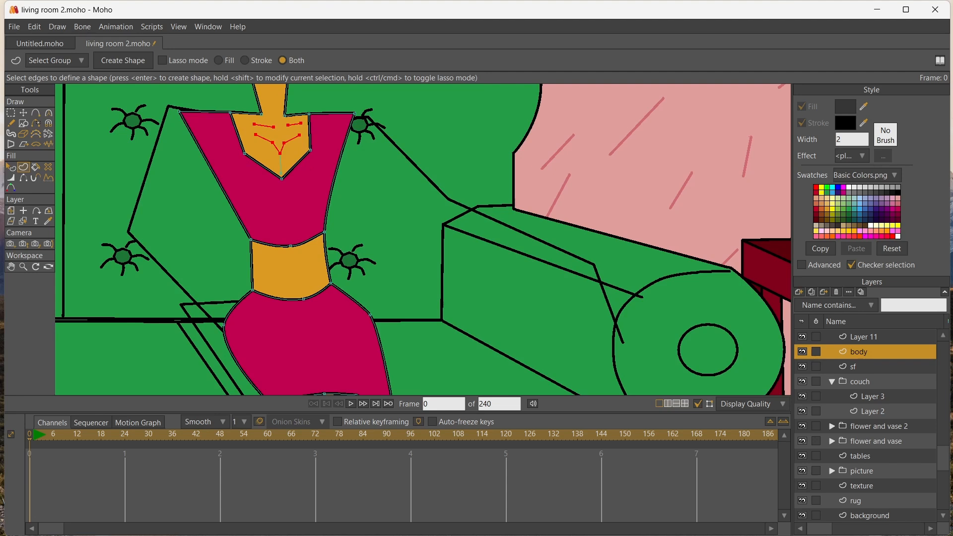
{"action": "key", "text": "Return"}
{"action": "key", "text": "t"}
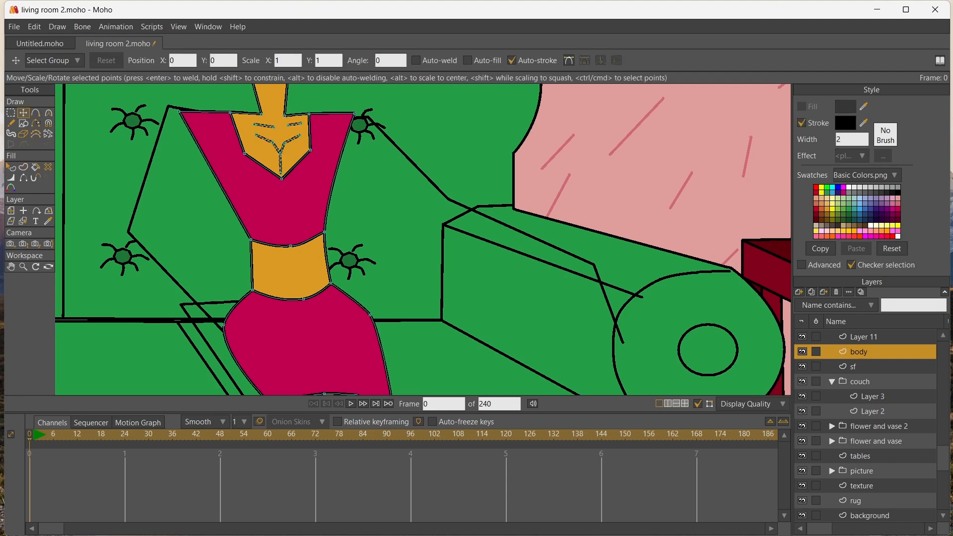
Adjust the point of the cleavage's center line and curve the two slanted lines above it
{"action": "left_click", "coordinate": [280, 173]}
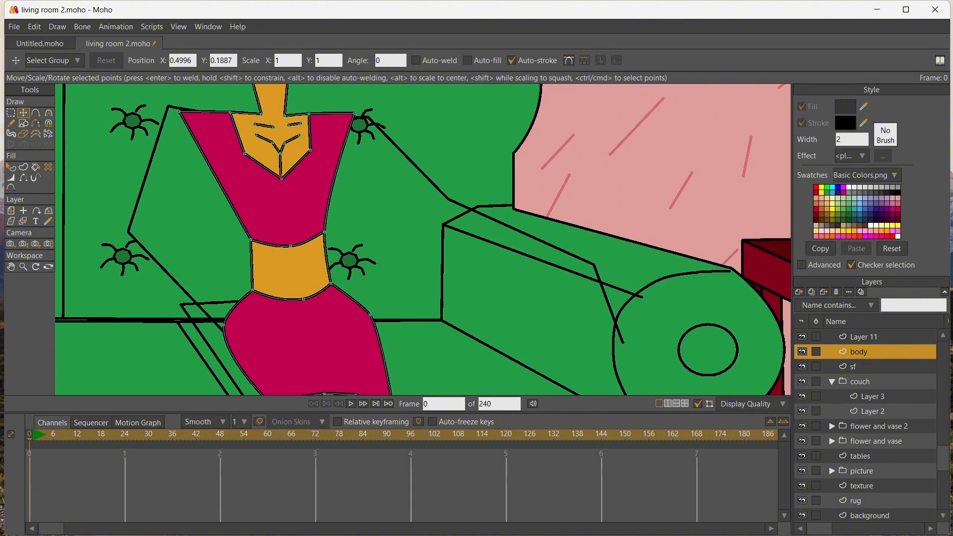
{"action": "mouse_move", "coordinate": [280, 173]}
{"action": "left_mouse_down"}
{"action": "mouse_move", "coordinate": [287, 145]}
{"action": "mouse_move", "coordinate": [256, 139]}
{"action": "mouse_move", "coordinate": [299, 138]}
{"action": "mouse_move", "coordinate": [281, 147]}
{"action": "left_mouse_up"}
{"action": "key", "text": "c"}
{"action": "scroll", "coordinate": [324, 191], "scroll_direction": "down", "scroll_amount": 4}
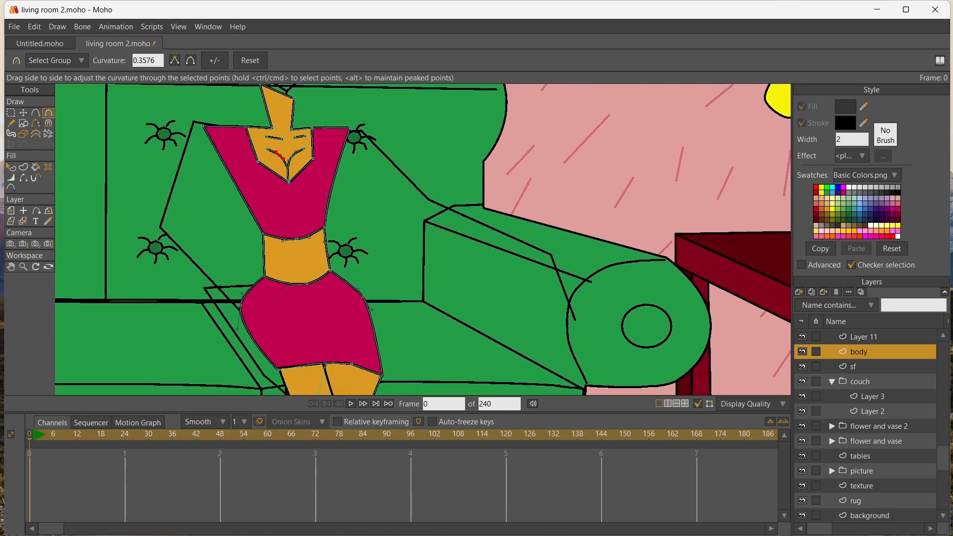
Draw a small star shape on the woman's bare midriff
{"action": "scroll", "coordinate": [322, 193], "scroll_direction": "up", "scroll_amount": 3}
{"action": "key", "text": "r"}
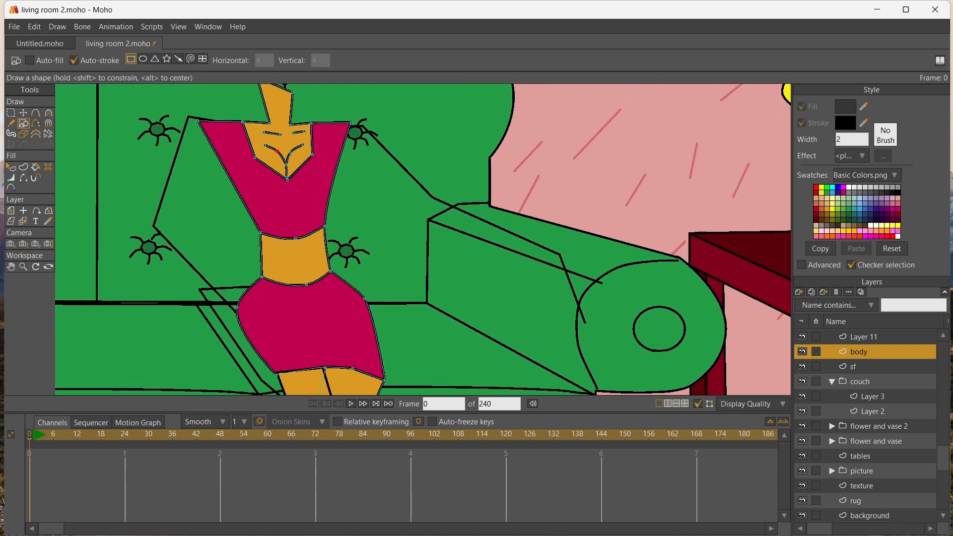
{"action": "left_click", "coordinate": [167, 59]}
{"action": "scroll", "coordinate": [321, 183], "scroll_direction": "up", "scroll_amount": 3}
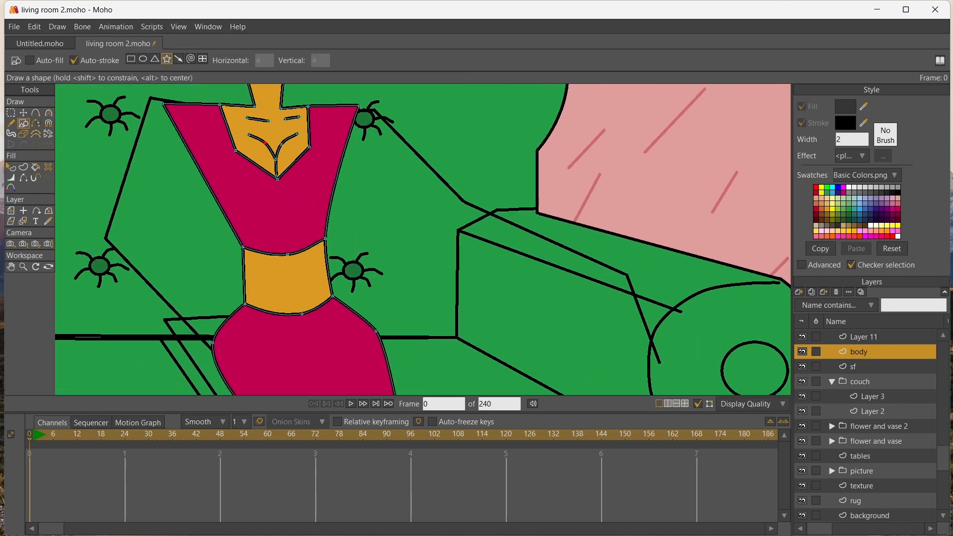
{"action": "left_click_drag", "start_coordinate": [284, 279], "coordinate": [295, 291]}
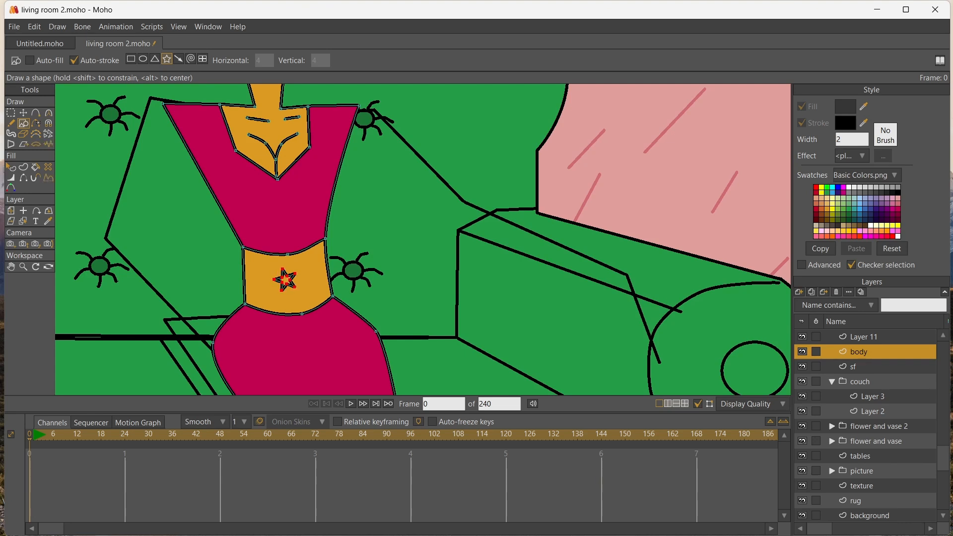
Fill the midriff star with magenta
{"action": "left_click", "coordinate": [842, 187]}
{"action": "key", "text": "p"}
{"action": "left_click", "coordinate": [286, 280]}
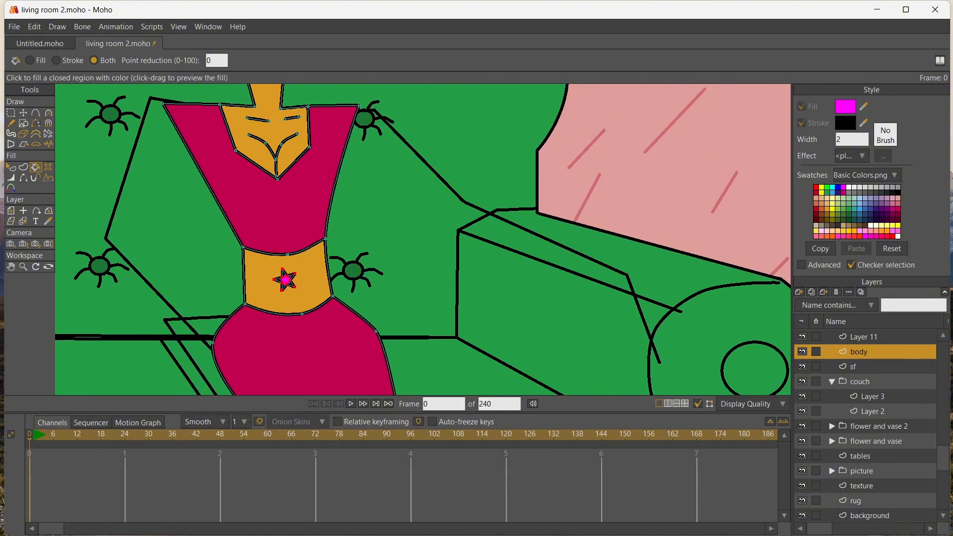
Select the star's points and shift the star slightly toward the lower middle of the midriff
{"action": "scroll", "coordinate": [285, 280], "scroll_direction": "up", "scroll_amount": 3}
{"action": "key", "text": "g"}
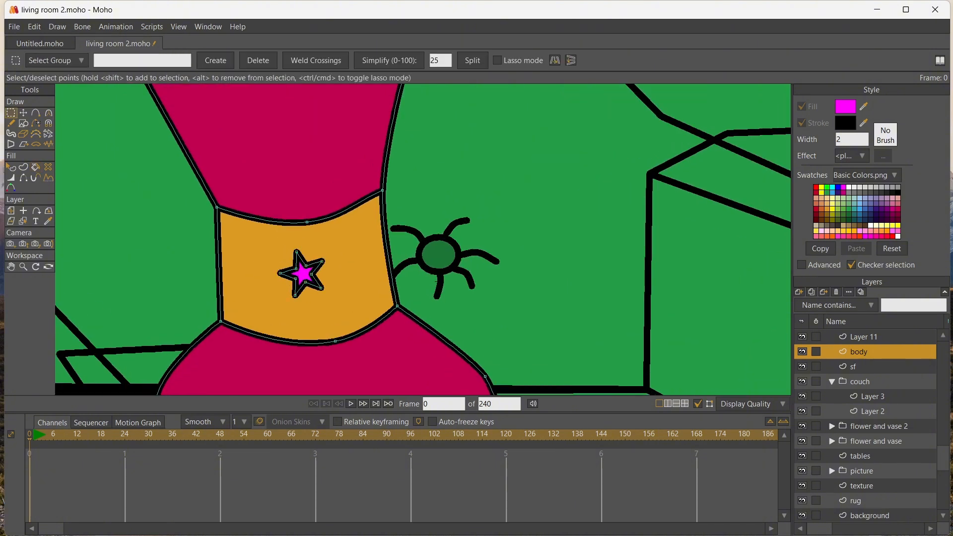
{"action": "key", "text": "t"}
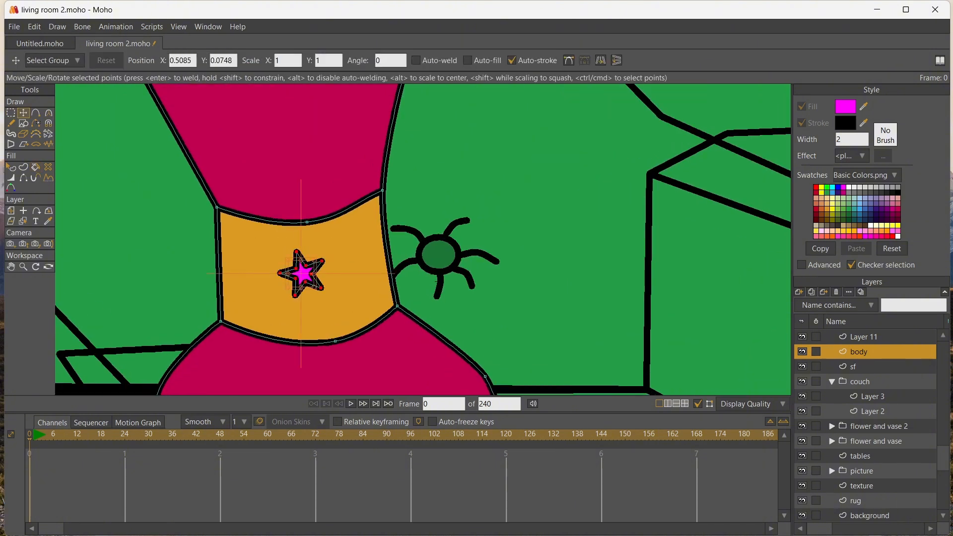
{"action": "left_click_drag", "start_coordinate": [287, 260], "coordinate": [297, 270]}
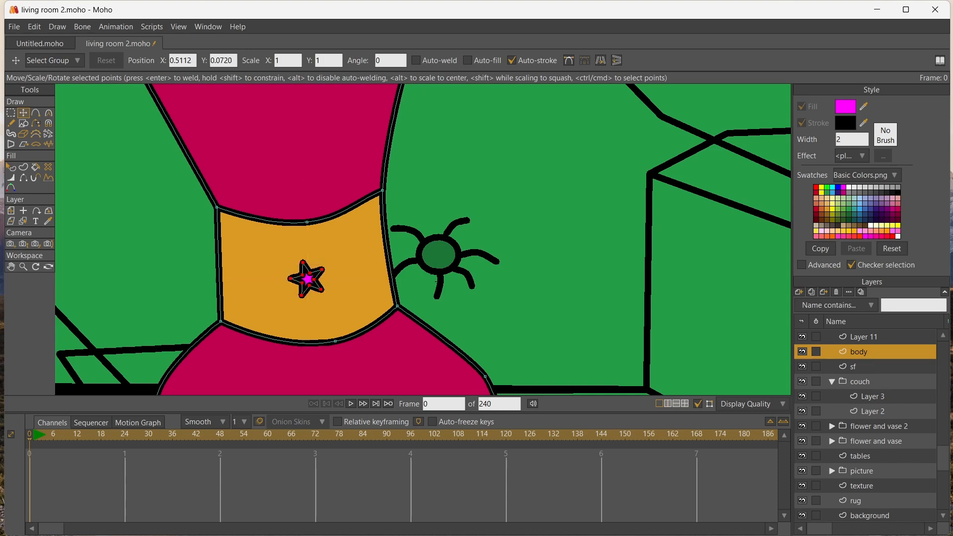
Thin the outline of the midriff star with the Line Width tool so more magenta fill shows
{"action": "left_click_drag", "start_coordinate": [437, 281], "coordinate": [433, 316]}
{"action": "scroll", "coordinate": [316, 273], "scroll_direction": "up", "scroll_amount": 2}
{"action": "left_click_drag", "start_coordinate": [312, 280], "coordinate": [239, 325]}
{"action": "scroll", "coordinate": [310, 273], "scroll_direction": "up", "scroll_amount": 2}
{"action": "left_click", "coordinate": [11, 177]}
{"action": "left_click", "coordinate": [23, 113]}
{"action": "scroll", "coordinate": [272, 259], "scroll_direction": "down", "scroll_amount": 4}
{"action": "scroll", "coordinate": [281, 259], "scroll_direction": "down", "scroll_amount": 3}
{"action": "scroll", "coordinate": [252, 251], "scroll_direction": "down", "scroll_amount": 4}
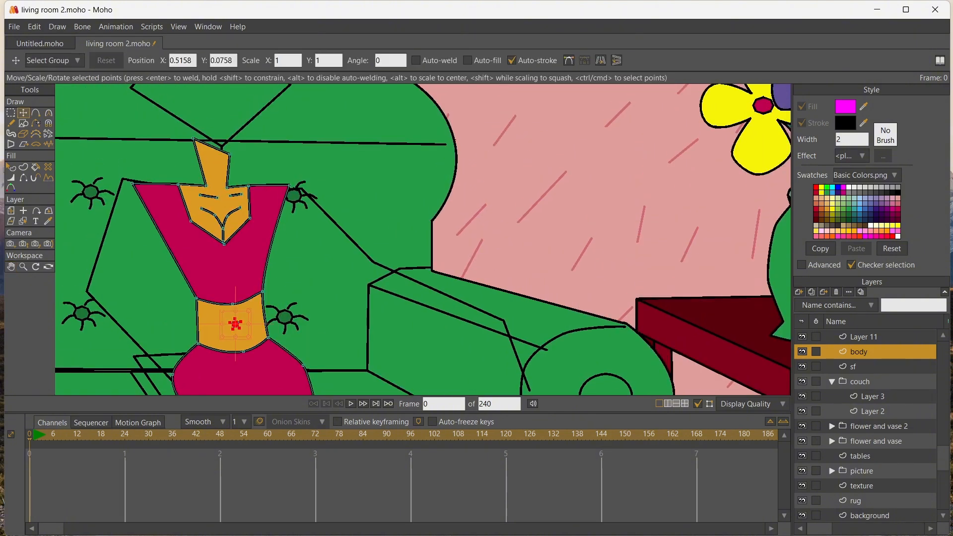
Straighten the top of the woman's neck and adjust the inner end of one short collarbone line
{"action": "left_click_drag", "start_coordinate": [229, 154], "coordinate": [197, 139]}
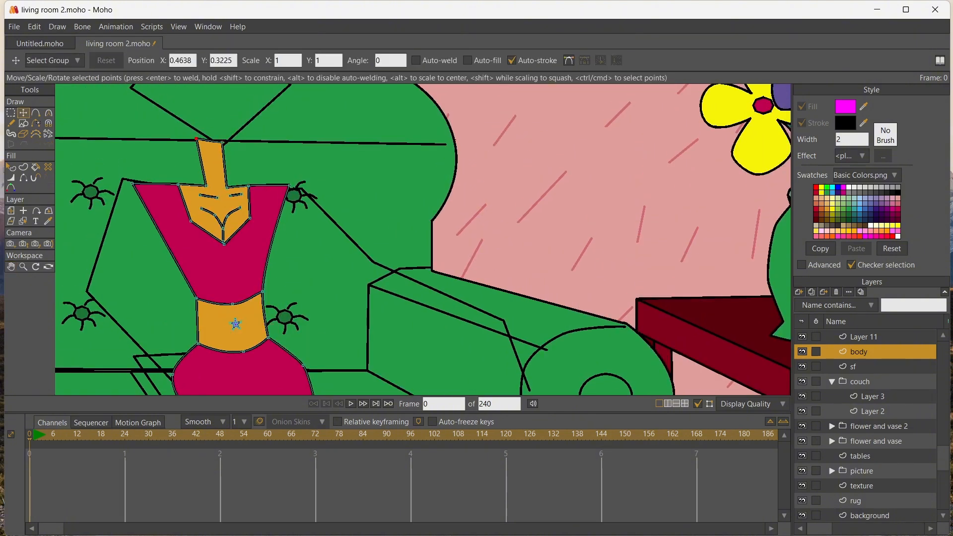
{"action": "mouse_move", "coordinate": [217, 198]}
{"action": "left_mouse_down"}
{"action": "mouse_move", "coordinate": [196, 195]}
{"action": "mouse_move", "coordinate": [225, 197]}
{"action": "left_mouse_up"}
{"action": "scroll", "coordinate": [242, 220], "scroll_direction": "down", "scroll_amount": 9}
{"action": "scroll", "coordinate": [242, 219], "scroll_direction": "up", "scroll_amount": 6}
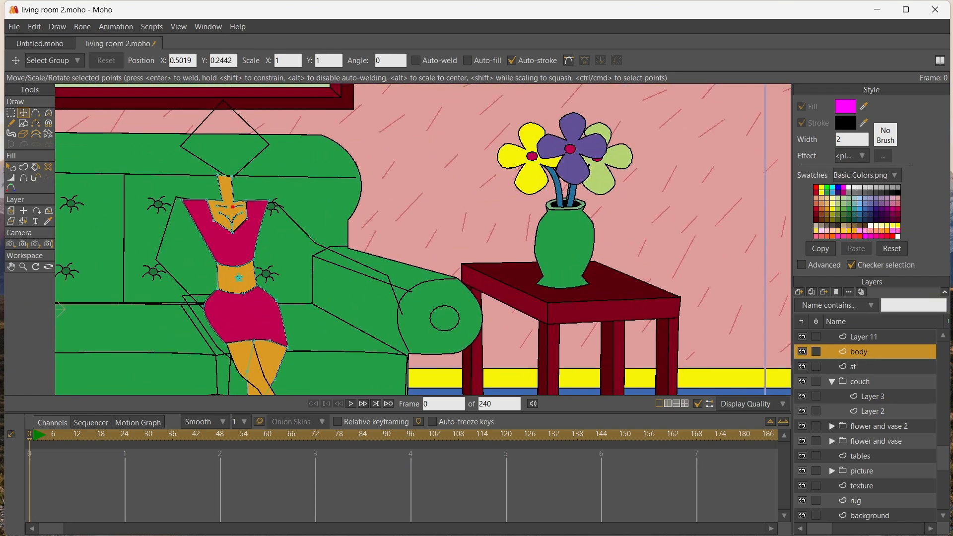
Add a vector layer above the body and draw a closed five-point bust outline on the torso's right half
{"action": "scroll", "coordinate": [238, 238], "scroll_direction": "up", "scroll_amount": 2}
{"action": "left_click", "coordinate": [799, 292]}
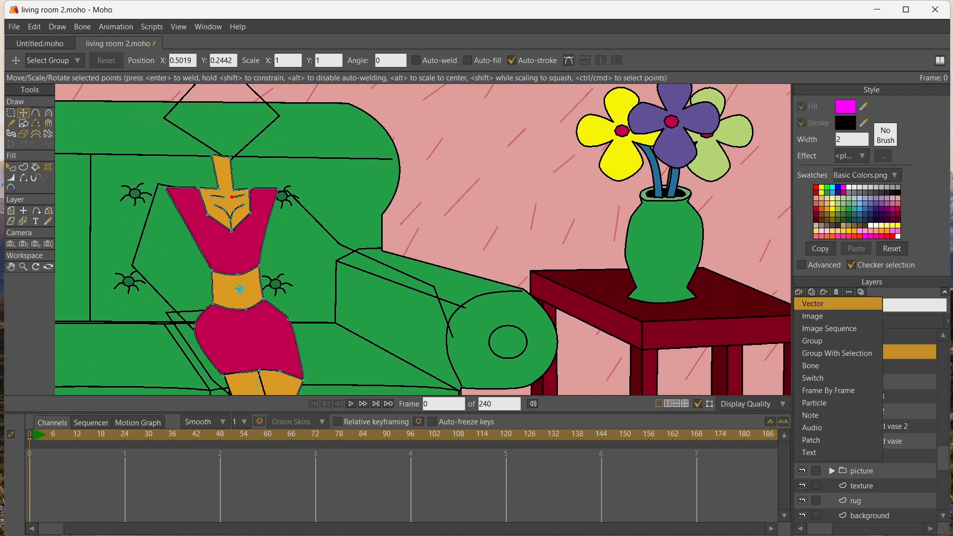
{"action": "left_click", "coordinate": [812, 303]}
{"action": "key", "text": "a"}
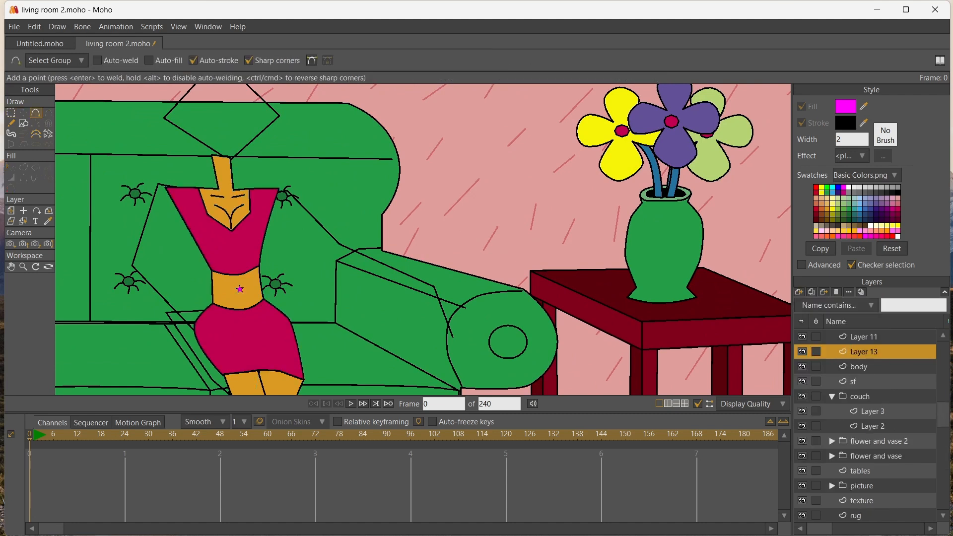
{"action": "left_click_drag", "start_coordinate": [276, 224], "coordinate": [279, 228]}
{"action": "left_click", "coordinate": [278, 249]}
{"action": "left_click", "coordinate": [254, 256]}
{"action": "left_click", "coordinate": [238, 243]}
{"action": "left_click", "coordinate": [261, 220]}
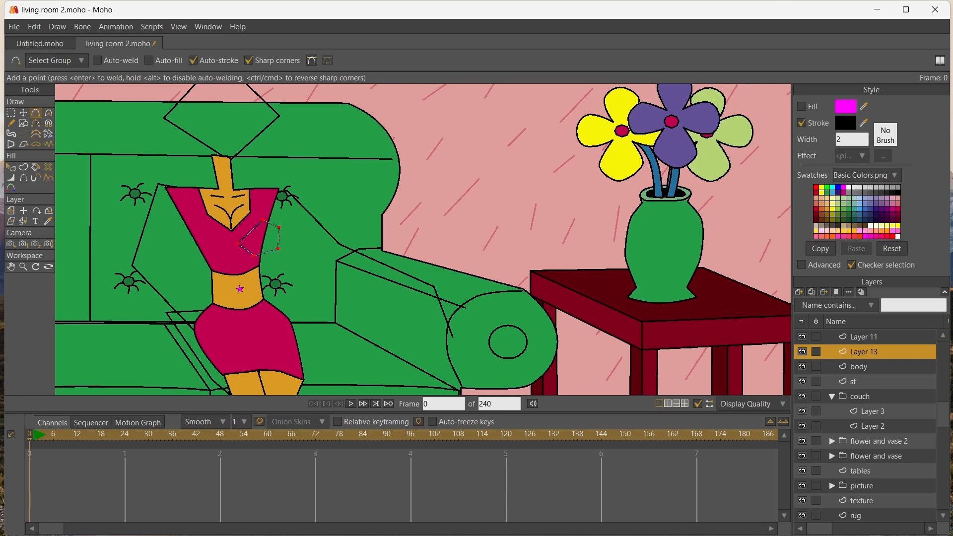
Draw a matching closed five-point bust outline on the left half of the torso
{"action": "left_click_drag", "start_coordinate": [207, 225], "coordinate": [222, 241]}
{"action": "left_click", "coordinate": [213, 253]}
{"action": "left_click", "coordinate": [185, 247]}
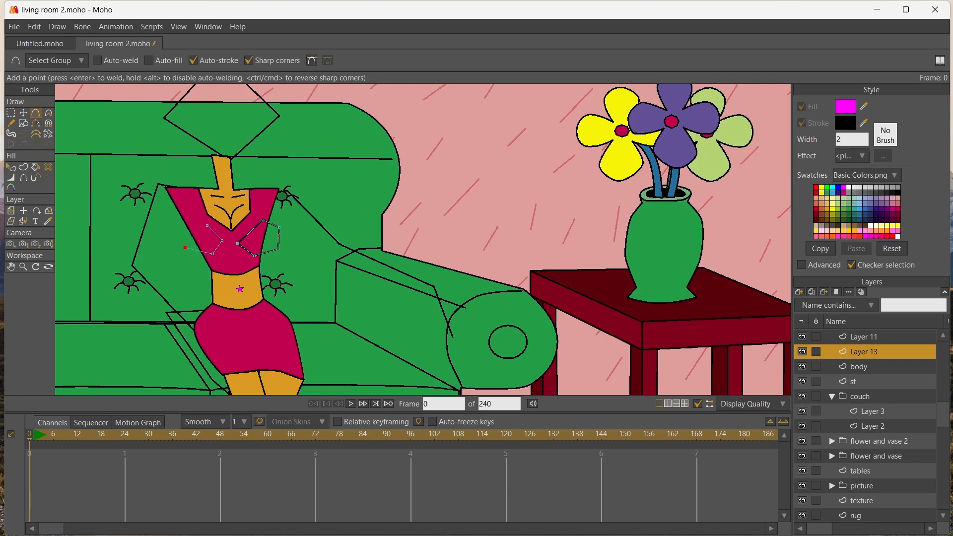
{"action": "left_click", "coordinate": [207, 226]}
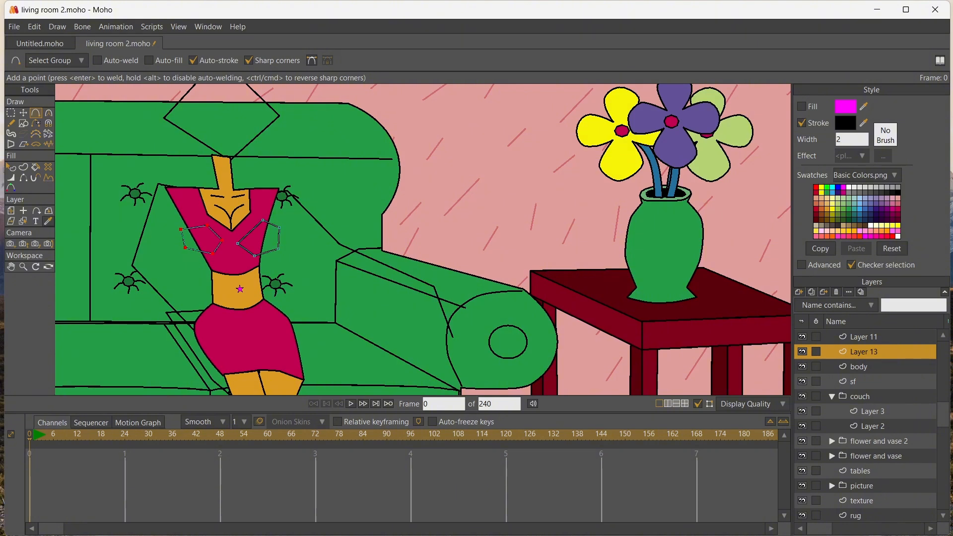
Pick up the top's crimson colour and fill both bust shapes with it
{"action": "left_click", "coordinate": [48, 221]}
{"action": "left_click", "coordinate": [229, 260]}
{"action": "left_click", "coordinate": [35, 168]}
{"action": "left_click", "coordinate": [200, 240]}
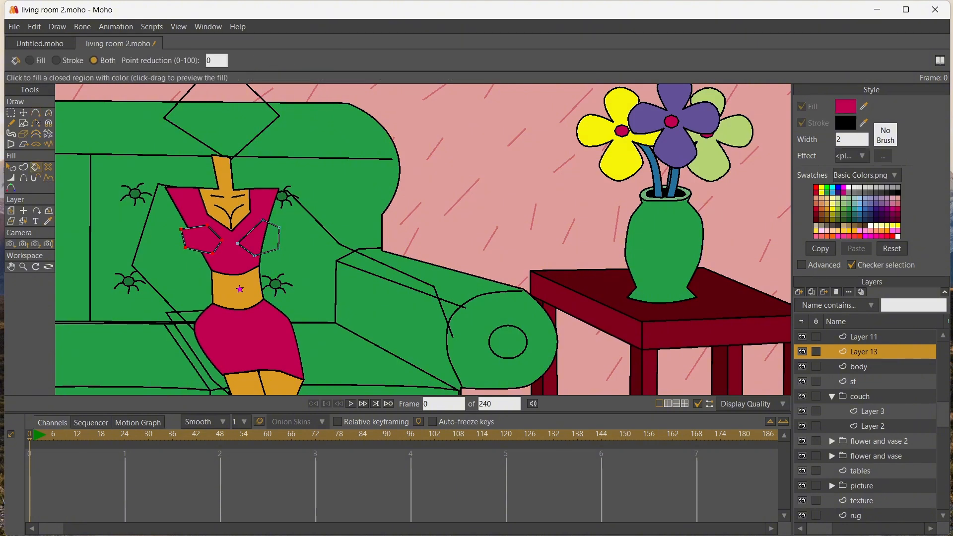
{"action": "left_click", "coordinate": [266, 240]}
Hide the inner upper edge of each bust shape so they blend into the top
{"action": "left_click", "coordinate": [23, 178]}
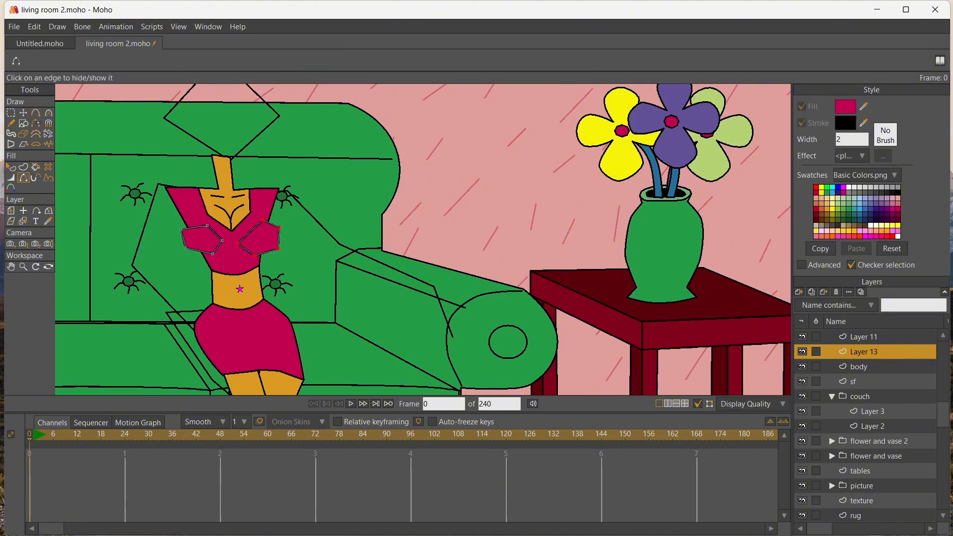
{"action": "left_click", "coordinate": [249, 232]}
{"action": "left_click", "coordinate": [214, 233]}
Reshape the left bust shape by raising its upper point and pulling its outer points slightly inward
{"action": "scroll", "coordinate": [278, 256], "scroll_direction": "up", "scroll_amount": 4}
{"action": "left_click", "coordinate": [11, 266]}
{"action": "left_click_drag", "start_coordinate": [154, 238], "coordinate": [283, 273]}
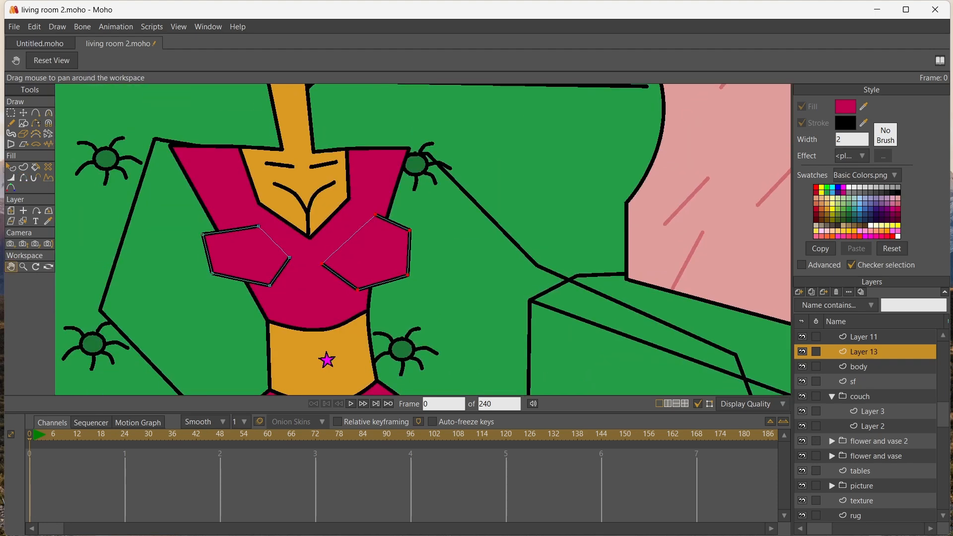
{"action": "left_click", "coordinate": [23, 113]}
{"action": "left_click_drag", "start_coordinate": [258, 227], "coordinate": [244, 209]}
{"action": "left_click_drag", "start_coordinate": [289, 257], "coordinate": [290, 251]}
{"action": "left_click_drag", "start_coordinate": [203, 234], "coordinate": [210, 237]}
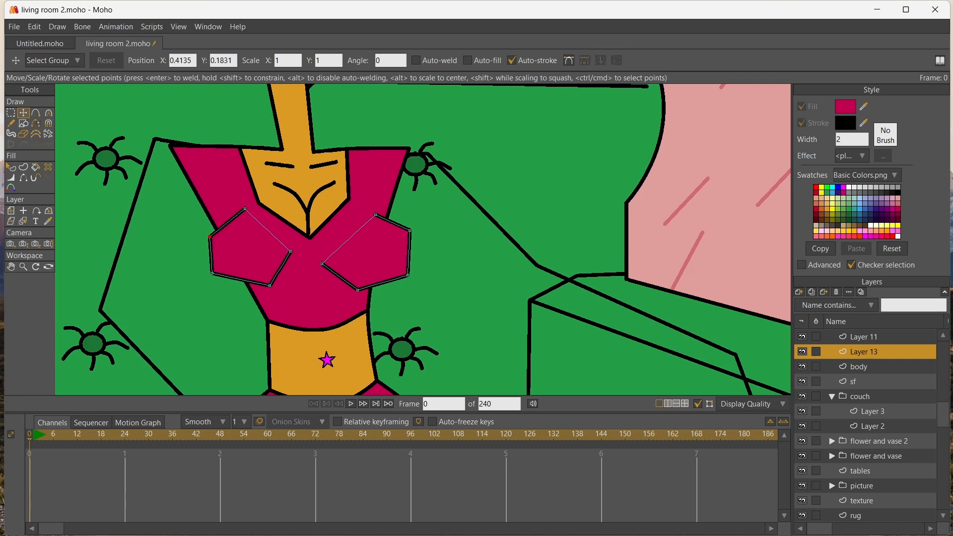
{"action": "left_click_drag", "start_coordinate": [212, 273], "coordinate": [217, 277]}
Reshape the right bust shape by raising its upper, outer and lower points to match the left one
{"action": "left_click_drag", "start_coordinate": [376, 214], "coordinate": [372, 198]}
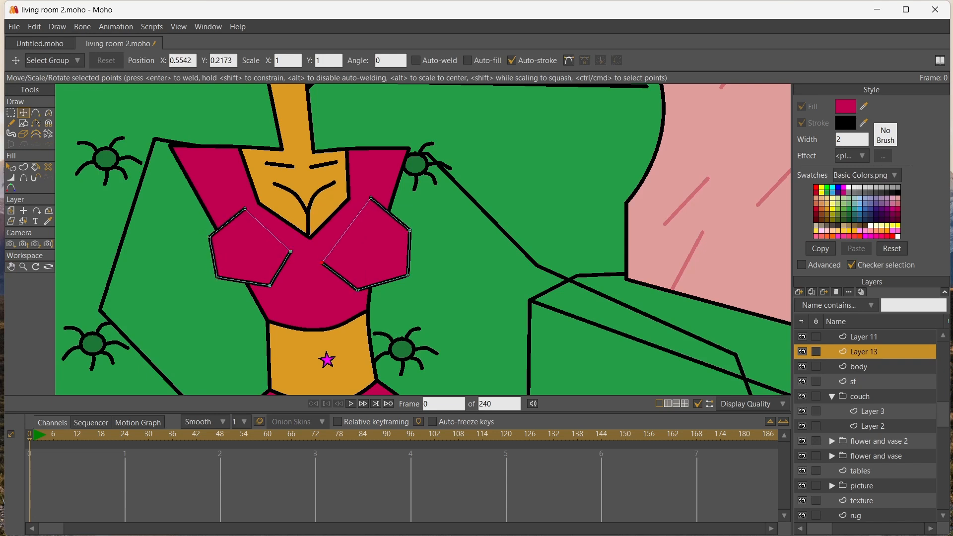
{"action": "left_click_drag", "start_coordinate": [408, 275], "coordinate": [408, 262]}
{"action": "left_click_drag", "start_coordinate": [358, 289], "coordinate": [359, 282]}
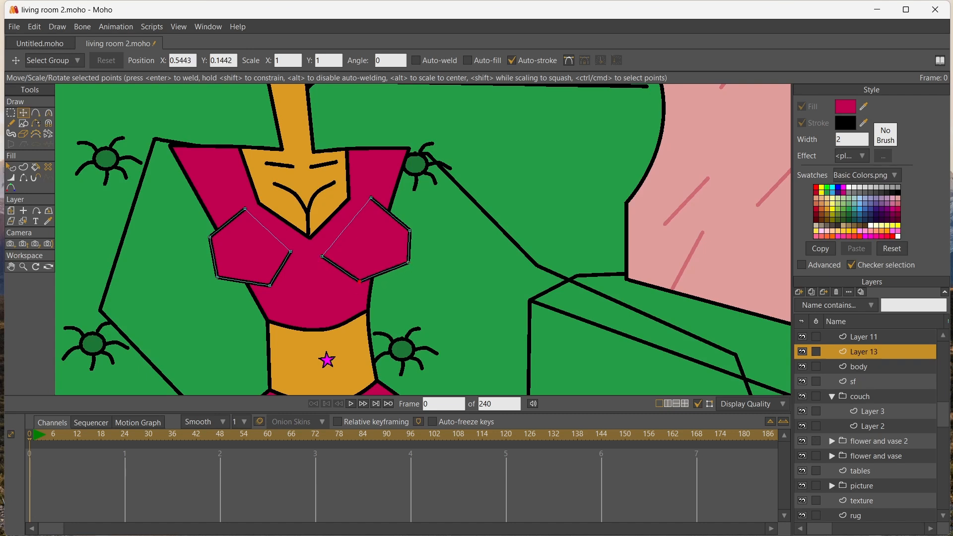
{"action": "left_click_drag", "start_coordinate": [407, 262], "coordinate": [407, 267]}
{"action": "left_click_drag", "start_coordinate": [410, 231], "coordinate": [409, 224]}
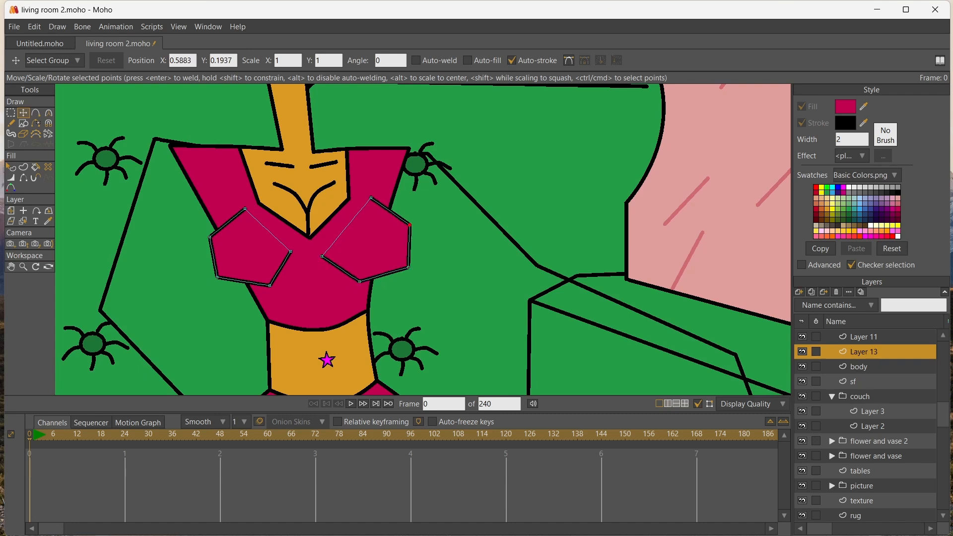
{"action": "left_click_drag", "start_coordinate": [371, 198], "coordinate": [371, 201]}
Round the outer and lower points of the right bust shape with the Curvature tool
{"action": "key", "text": "c"}
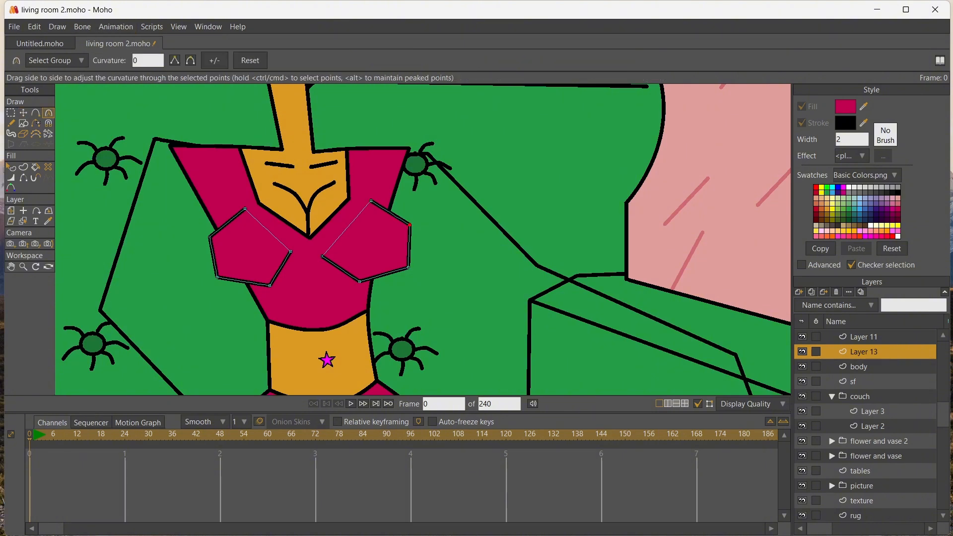
{"action": "left_click_drag", "start_coordinate": [410, 225], "coordinate": [432, 226]}
{"action": "left_click_drag", "start_coordinate": [408, 267], "coordinate": [430, 268]}
{"action": "left_click_drag", "start_coordinate": [360, 281], "coordinate": [370, 282]}
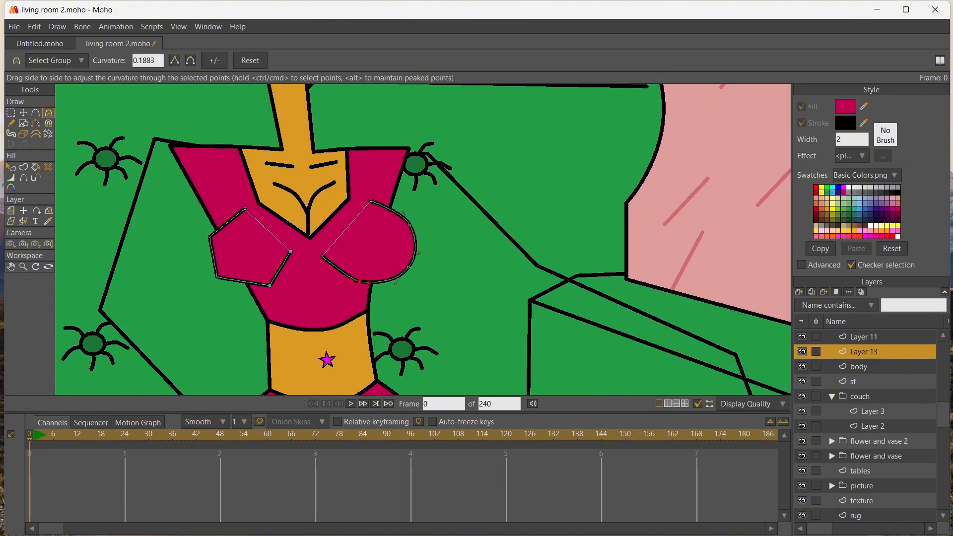
Round the outer and lower points of the left bust shape and nudge its inner point toward the center
{"action": "left_click_drag", "start_coordinate": [269, 286], "coordinate": [280, 286]}
{"action": "left_click_drag", "start_coordinate": [217, 276], "coordinate": [231, 278]}
{"action": "mouse_move", "coordinate": [209, 237]}
{"action": "left_mouse_down"}
{"action": "mouse_move", "coordinate": [223, 238]}
{"action": "mouse_move", "coordinate": [205, 247]}
{"action": "left_mouse_up"}
{"action": "key", "text": "ctrl+z"}
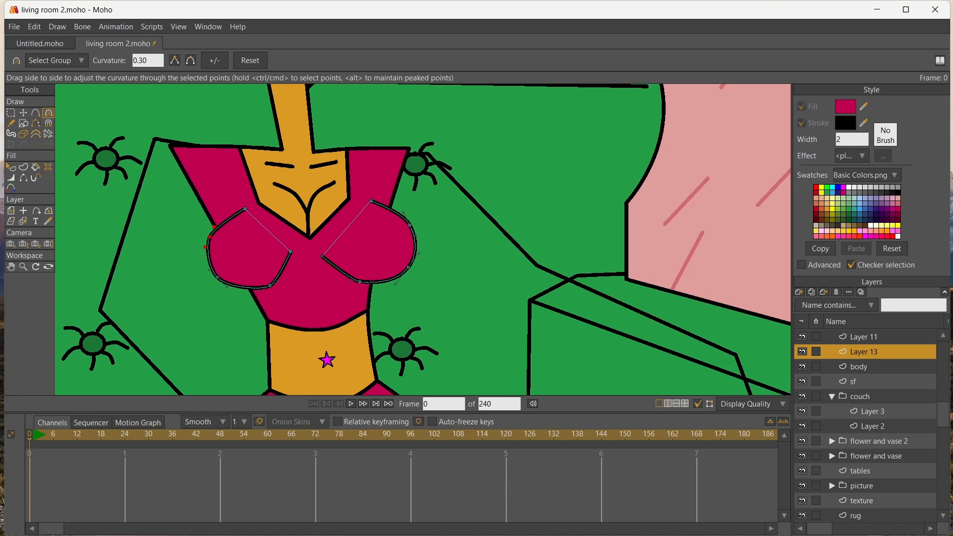
{"action": "key", "text": "t"}
{"action": "left_click_drag", "start_coordinate": [291, 252], "coordinate": [319, 257]}
{"action": "scroll", "coordinate": [330, 179], "scroll_direction": "up", "scroll_amount": 3}
Switch to the body layer and move the outer ends of the cleavage curves inward and slightly down
{"action": "left_click", "coordinate": [24, 211]}
{"action": "left_click", "coordinate": [24, 220]}
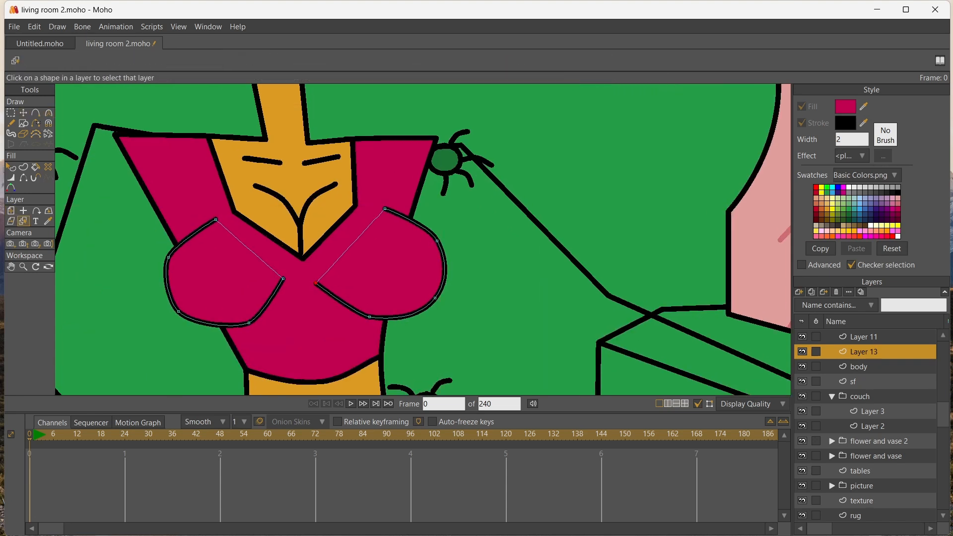
{"action": "left_click", "coordinate": [184, 173]}
{"action": "left_click", "coordinate": [24, 112]}
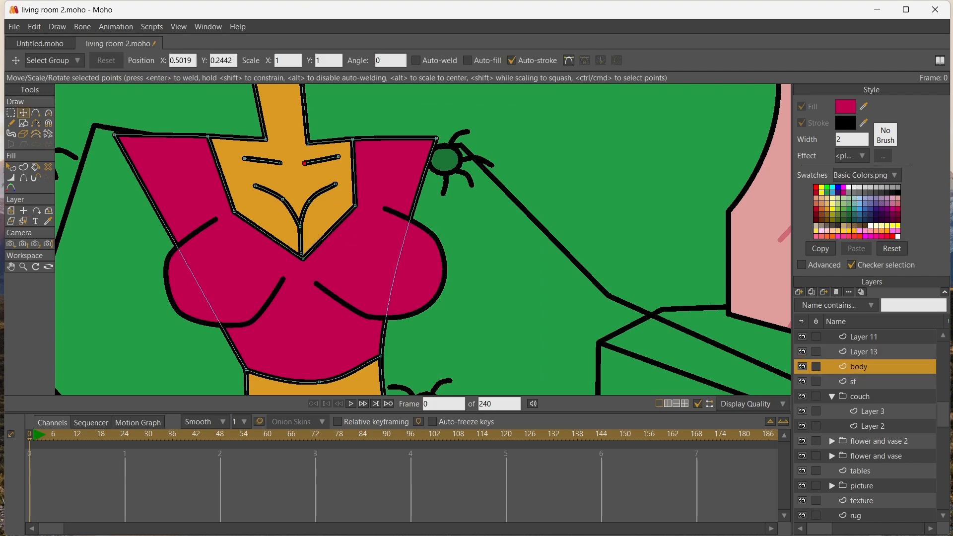
{"action": "left_click_drag", "start_coordinate": [300, 227], "coordinate": [262, 200]}
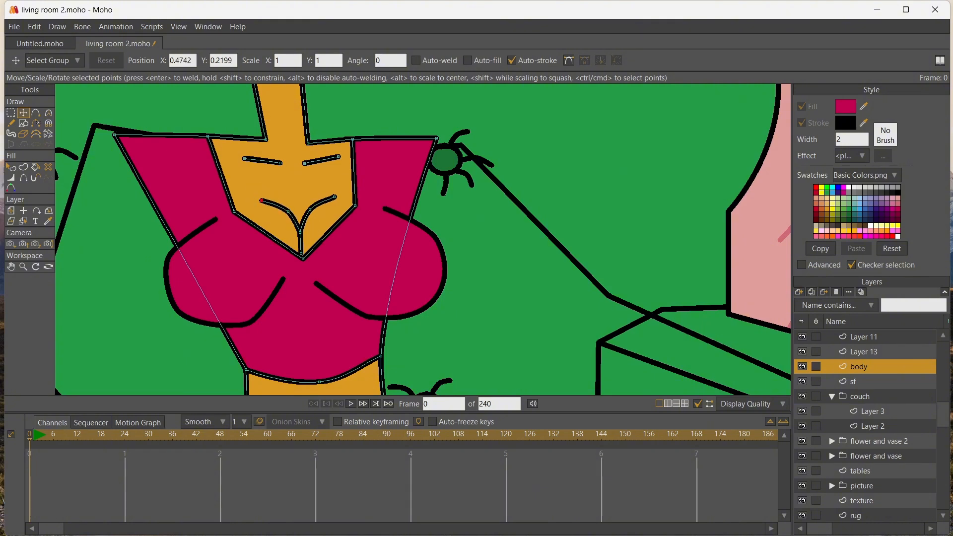
Add a new vector layer for the arm and move it above Layer 12 in the layer stack
{"action": "scroll", "coordinate": [195, 221], "scroll_direction": "down", "scroll_amount": 4}
{"action": "scroll", "coordinate": [195, 222], "scroll_direction": "down", "scroll_amount": 3}
{"action": "scroll", "coordinate": [195, 221], "scroll_direction": "up", "scroll_amount": 2}
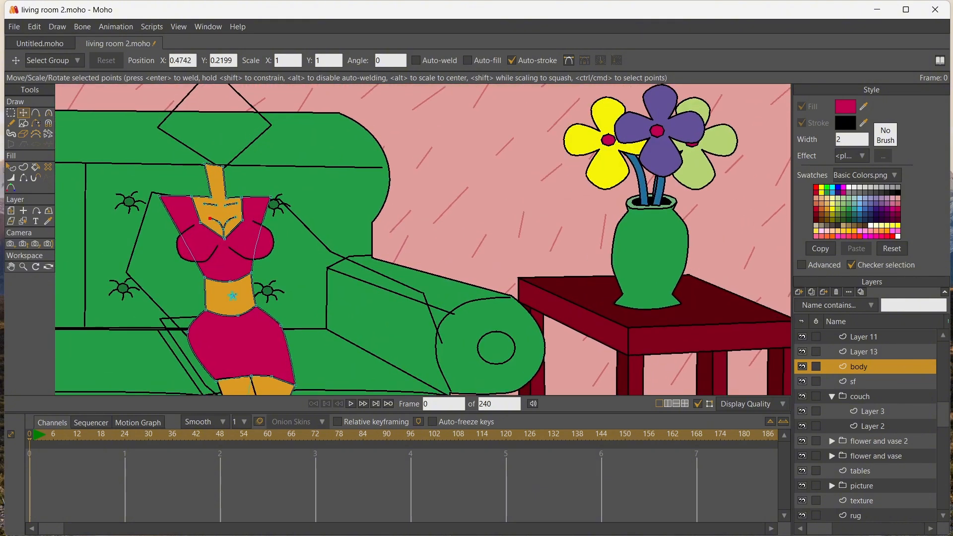
{"action": "left_click", "coordinate": [799, 291]}
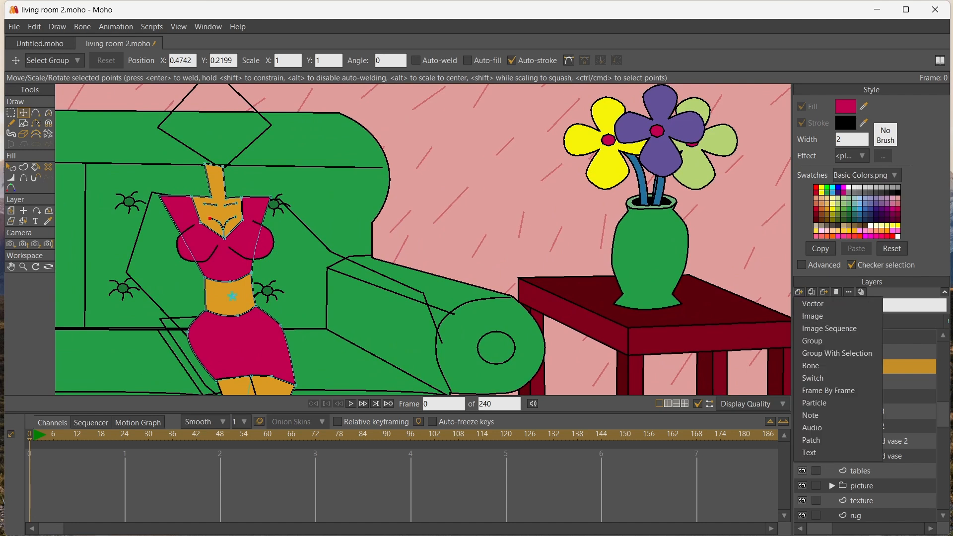
{"action": "left_click", "coordinate": [812, 303]}
{"action": "left_click", "coordinate": [863, 351]}
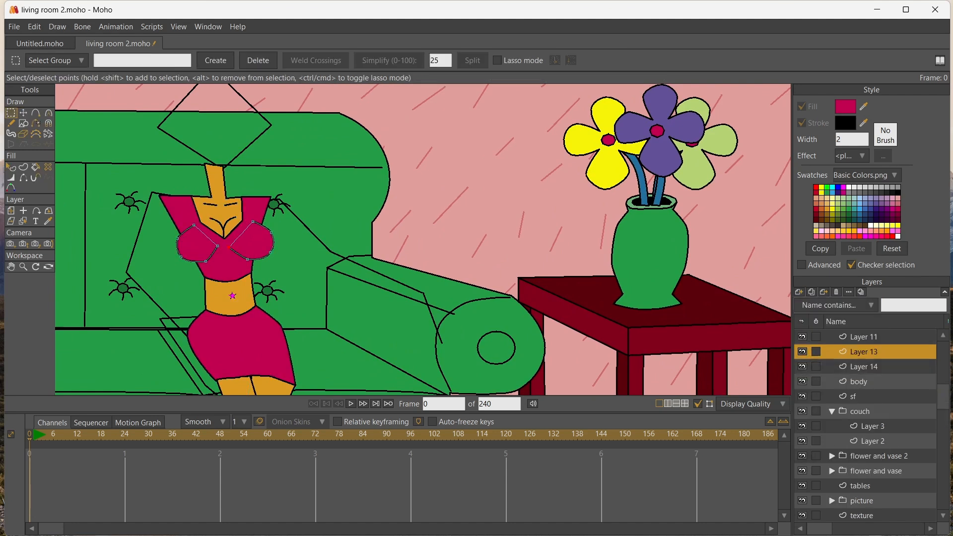
{"action": "left_click_drag", "start_coordinate": [863, 367], "coordinate": [863, 332]}
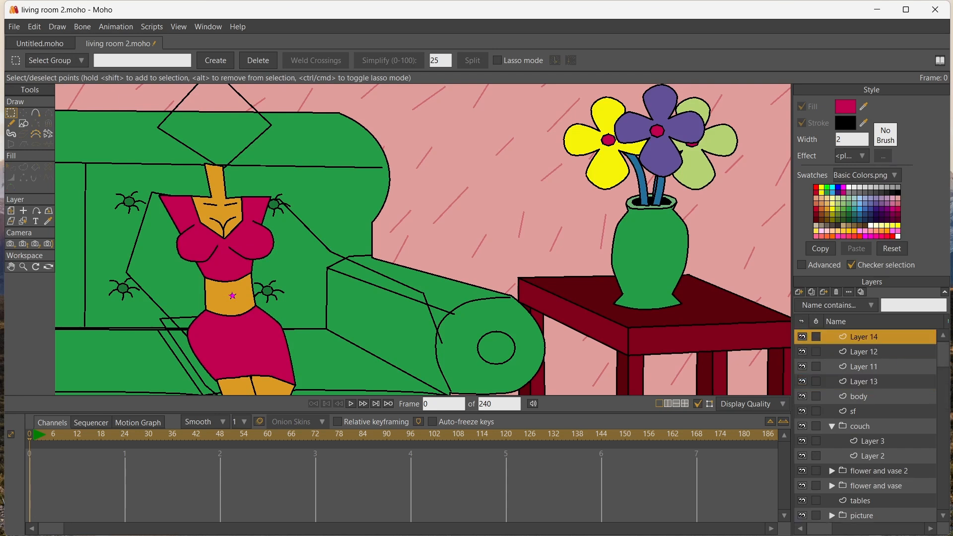
Draw the outline of a short-sleeved right-hand arm along the stick-figure guide, from the shoulder to the couch's armrest
{"action": "left_click", "coordinate": [36, 113]}
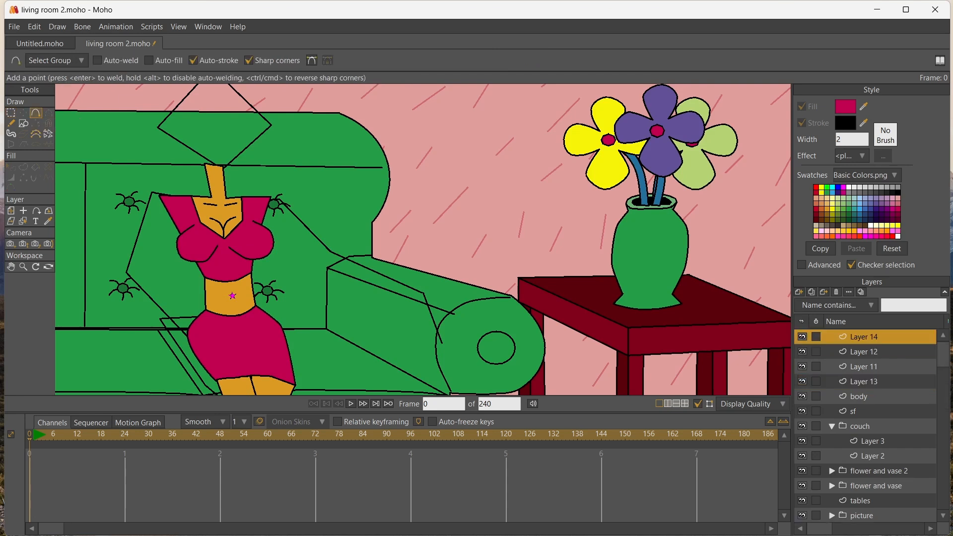
{"action": "left_click_drag", "start_coordinate": [296, 197], "coordinate": [343, 251]}
{"action": "left_click_drag", "start_coordinate": [337, 264], "coordinate": [266, 196]}
{"action": "left_click", "coordinate": [292, 217]}
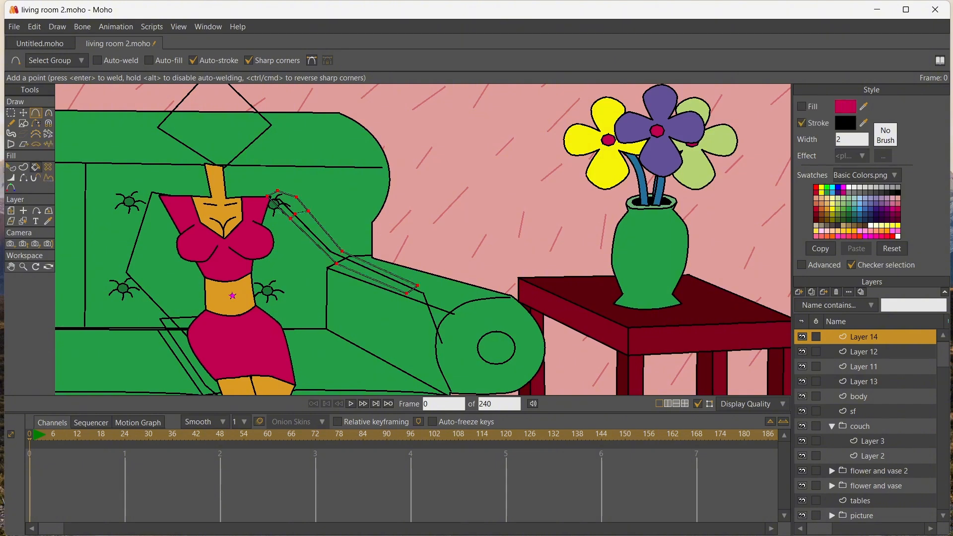
Fill the sleeve with the top's crimson and the arm below it with the orange skin colour
{"action": "left_click", "coordinate": [48, 221]}
{"action": "key", "text": "p"}
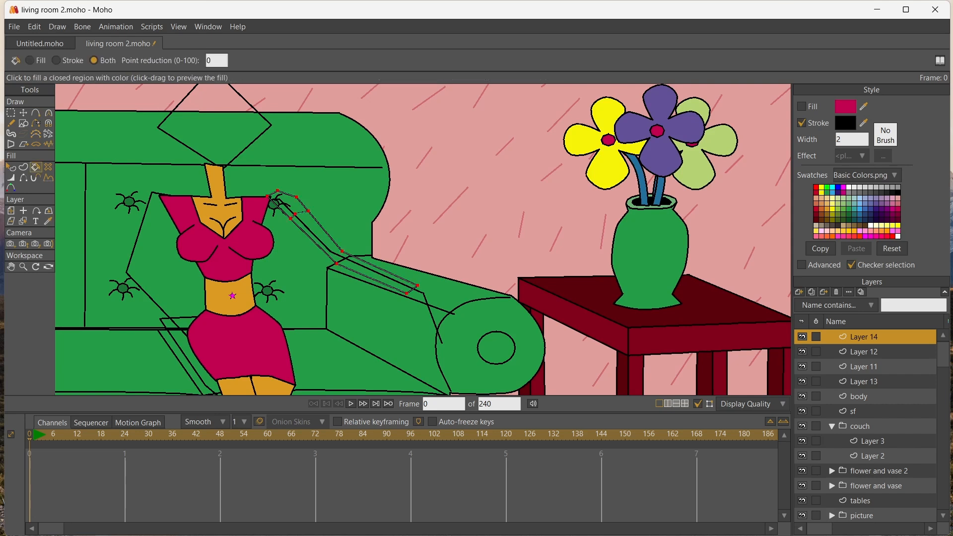
{"action": "left_click", "coordinate": [290, 203]}
{"action": "left_click", "coordinate": [48, 220]}
{"action": "left_click", "coordinate": [220, 211]}
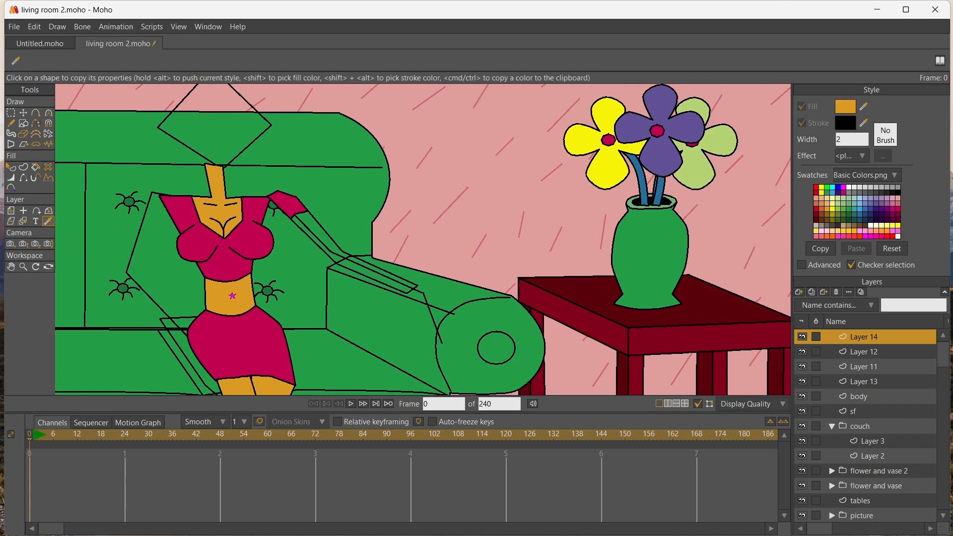
{"action": "key", "text": "p"}
{"action": "scroll", "coordinate": [252, 239], "scroll_direction": "up", "scroll_amount": 5}
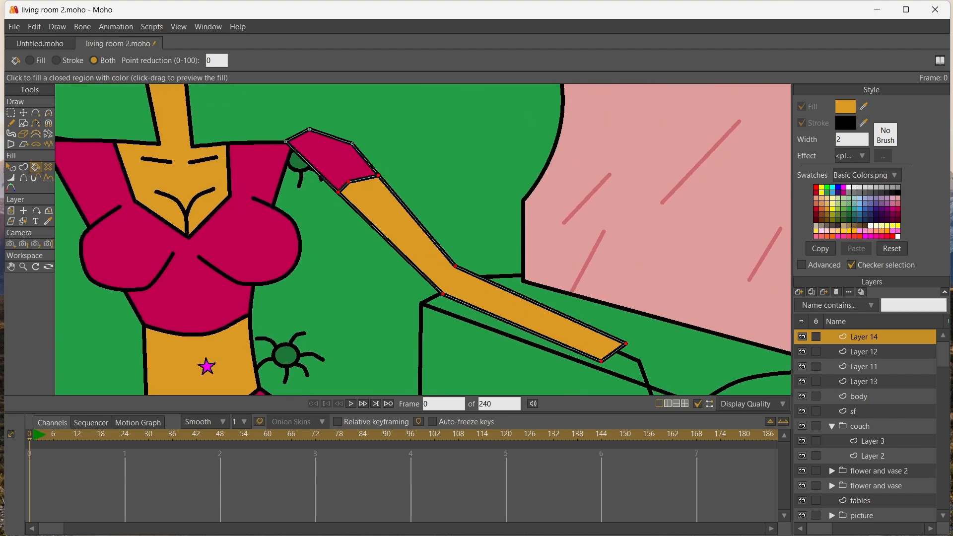
Add a point on the sleeve's underside, hide the edge at the shoulder and pull that side over the top
{"action": "left_click", "coordinate": [36, 113]}
{"action": "key", "text": "h"}
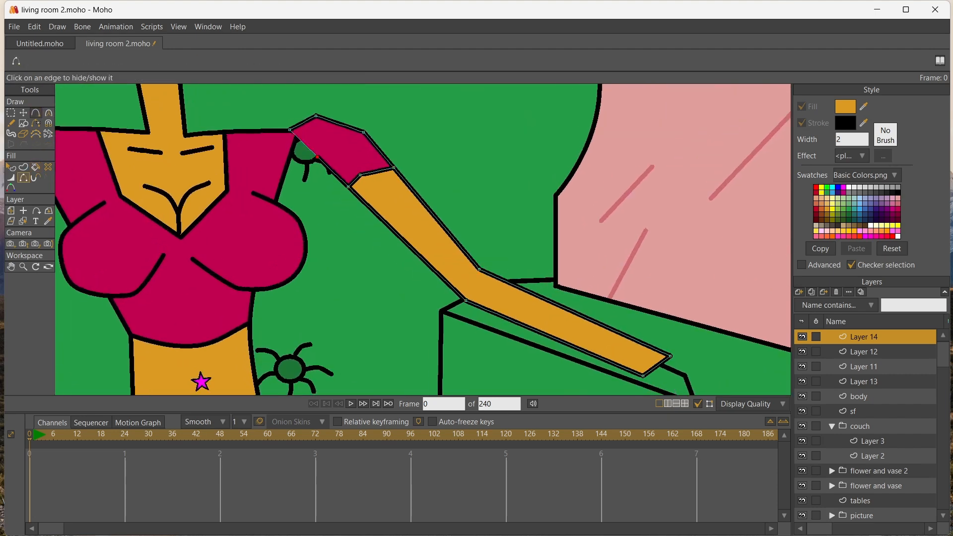
{"action": "key", "text": "t"}
{"action": "mouse_move", "coordinate": [290, 130]}
{"action": "left_mouse_down"}
{"action": "mouse_move", "coordinate": [278, 130]}
{"action": "mouse_move", "coordinate": [298, 115]}
{"action": "left_mouse_up"}
{"action": "left_click_drag", "start_coordinate": [318, 157], "coordinate": [280, 146]}
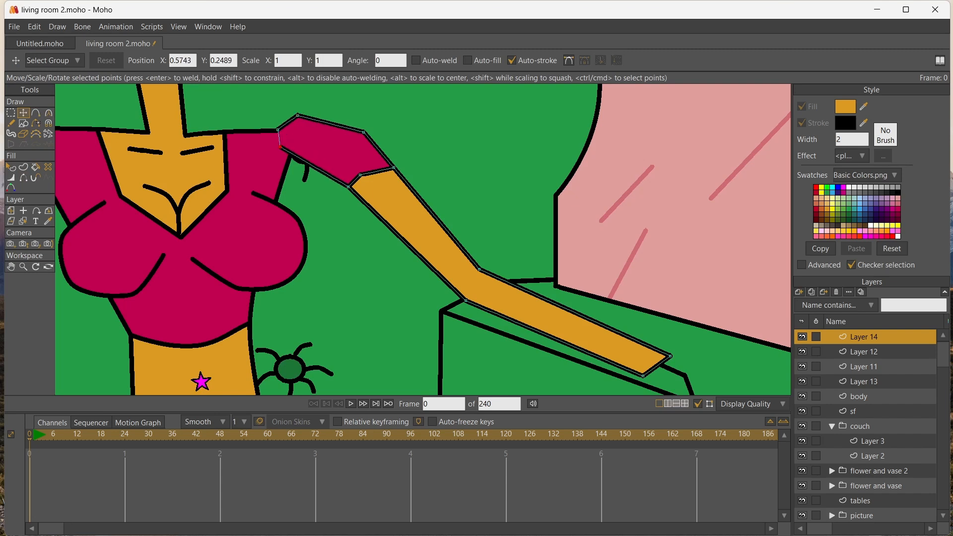
Reshape the sleeve and upper arm by pulling the sleeve's outer points, hem and lower elbow point inward toward the body
{"action": "left_click_drag", "start_coordinate": [364, 132], "coordinate": [328, 125]}
{"action": "left_click_drag", "start_coordinate": [360, 175], "coordinate": [308, 185]}
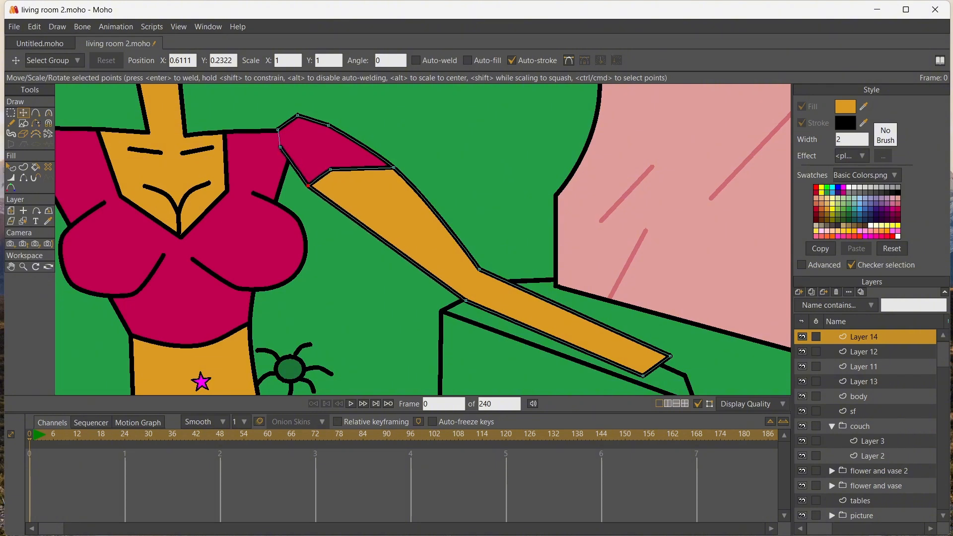
{"action": "left_click_drag", "start_coordinate": [394, 168], "coordinate": [363, 171]}
{"action": "mouse_move", "coordinate": [328, 125]}
{"action": "left_mouse_down"}
{"action": "mouse_move", "coordinate": [288, 115]}
{"action": "mouse_move", "coordinate": [320, 134]}
{"action": "mouse_move", "coordinate": [326, 124]}
{"action": "mouse_move", "coordinate": [281, 115]}
{"action": "mouse_move", "coordinate": [321, 124]}
{"action": "left_mouse_up"}
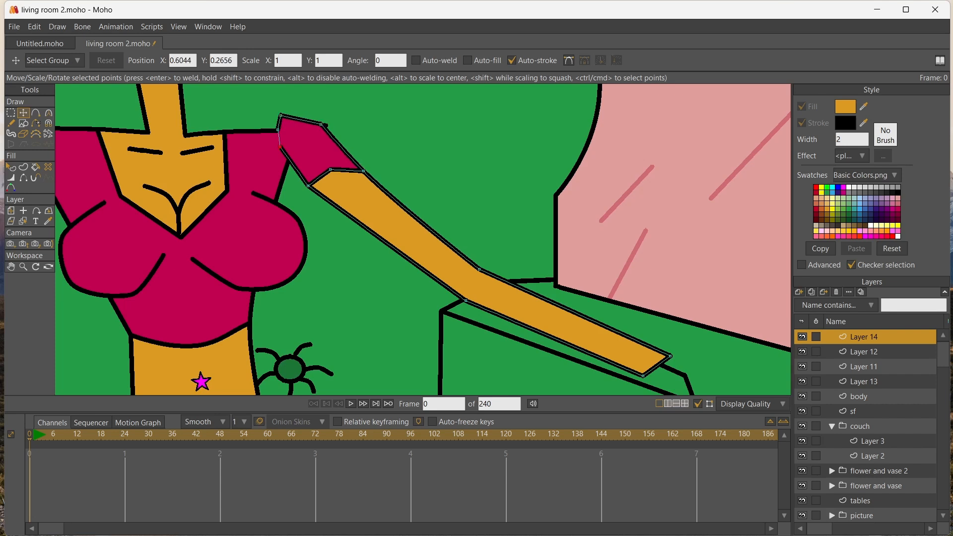
{"action": "left_click_drag", "start_coordinate": [280, 147], "coordinate": [282, 154]}
{"action": "left_click_drag", "start_coordinate": [363, 171], "coordinate": [360, 172]}
{"action": "left_click_drag", "start_coordinate": [465, 301], "coordinate": [435, 300]}
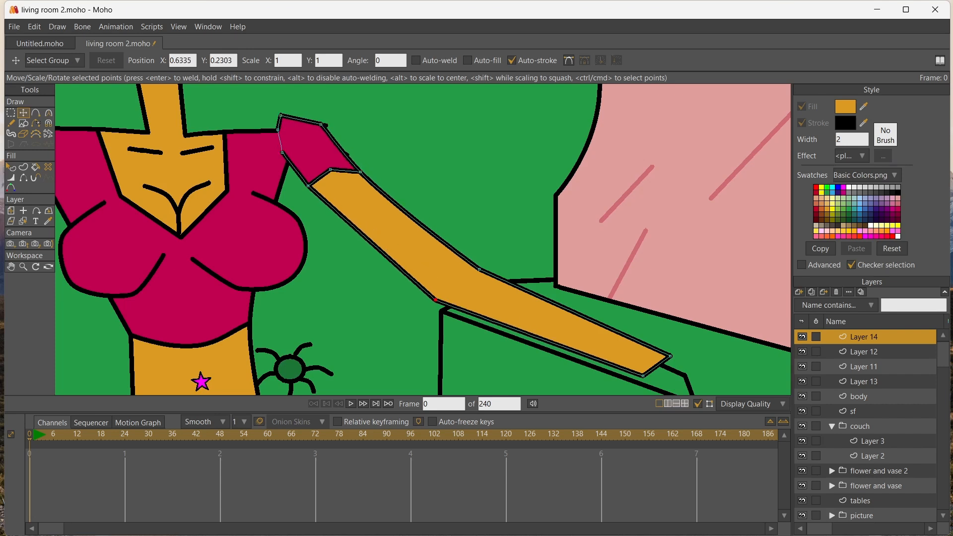
Slim the right-hand arm's elbow, lower the sleeve hem, and round off the sleeve's shoulder corners by adding curvature
{"action": "left_click_drag", "start_coordinate": [478, 270], "coordinate": [430, 297]}
{"action": "left_click_drag", "start_coordinate": [330, 169], "coordinate": [320, 196]}
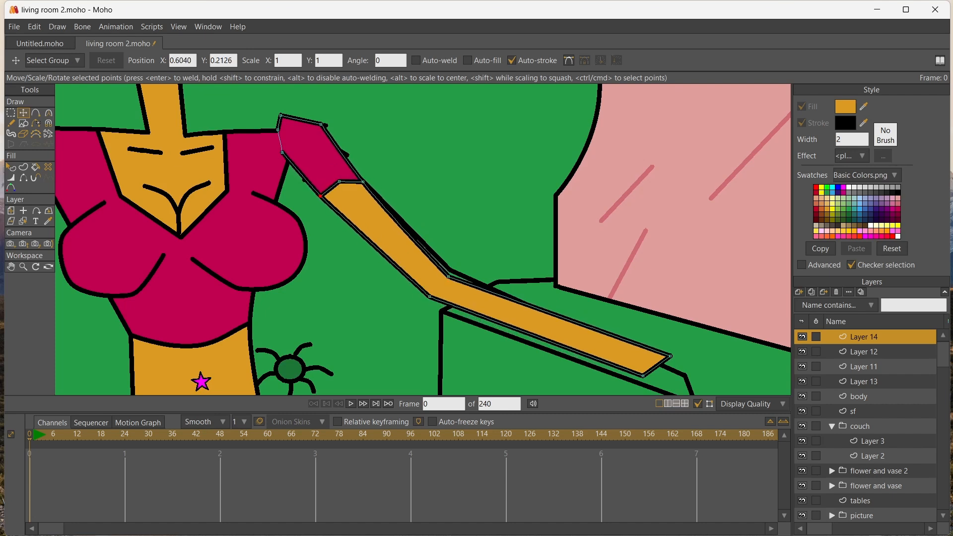
{"action": "mouse_move", "coordinate": [321, 125]}
{"action": "left_mouse_down"}
{"action": "mouse_move", "coordinate": [284, 114]}
{"action": "mouse_move", "coordinate": [308, 115]}
{"action": "left_mouse_up"}
{"action": "key", "text": "c"}
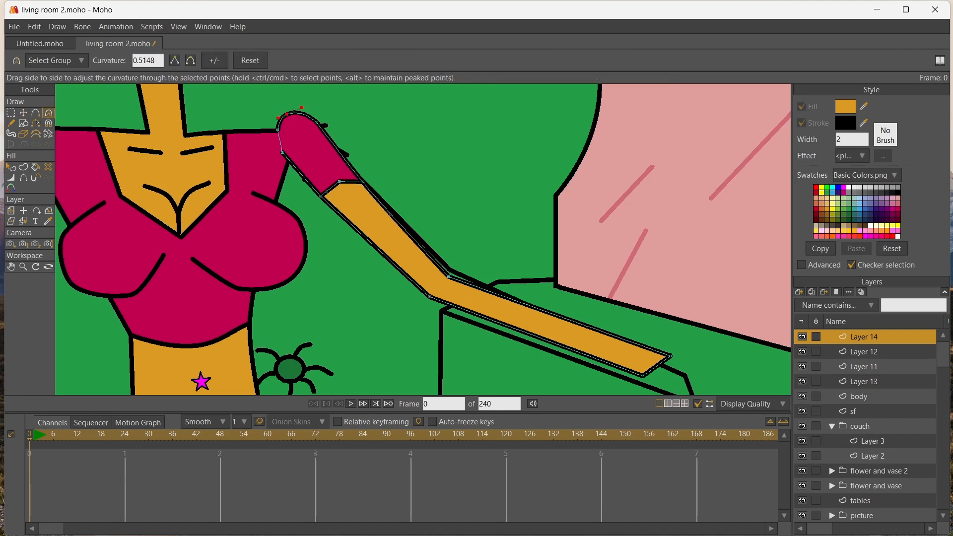
{"action": "left_click_drag", "start_coordinate": [339, 181], "coordinate": [361, 182]}
{"action": "scroll", "coordinate": [361, 182], "scroll_direction": "down", "scroll_amount": 5}
{"action": "scroll", "coordinate": [423, 240], "scroll_direction": "up", "scroll_amount": 3}
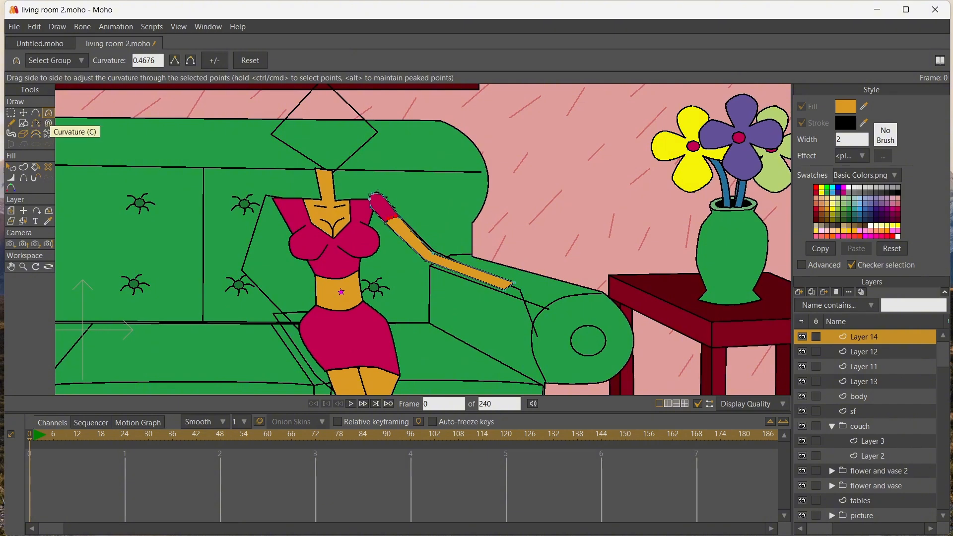
Duplicate the right-hand arm's layer, flip the copied arm horizontally and place it at the left-hand shoulder
{"action": "left_click", "coordinate": [811, 291]}
{"action": "key", "text": "Return"}
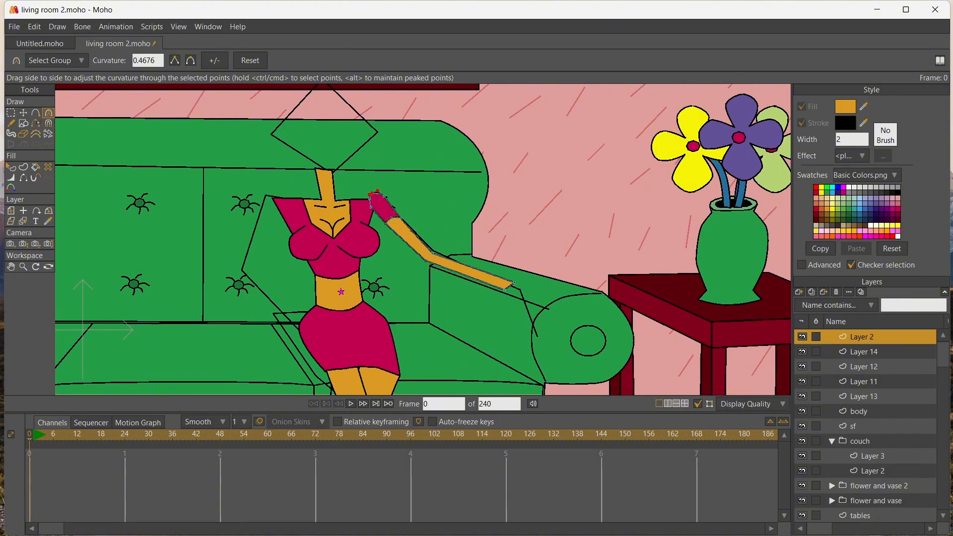
{"action": "left_click_drag", "start_coordinate": [377, 191], "coordinate": [442, 216]}
{"action": "key", "text": "ctrl+z"}
{"action": "key", "text": "g"}
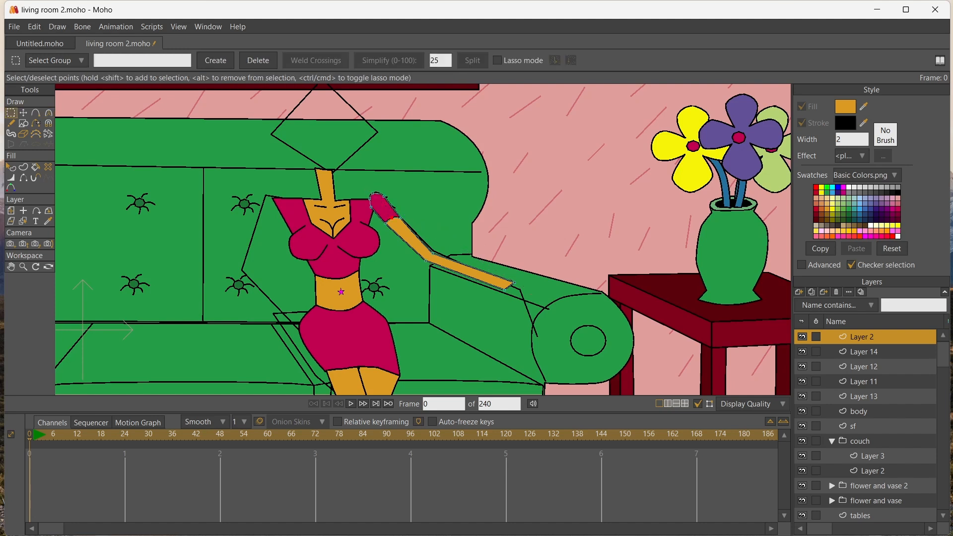
{"action": "key", "text": "ctrl+a"}
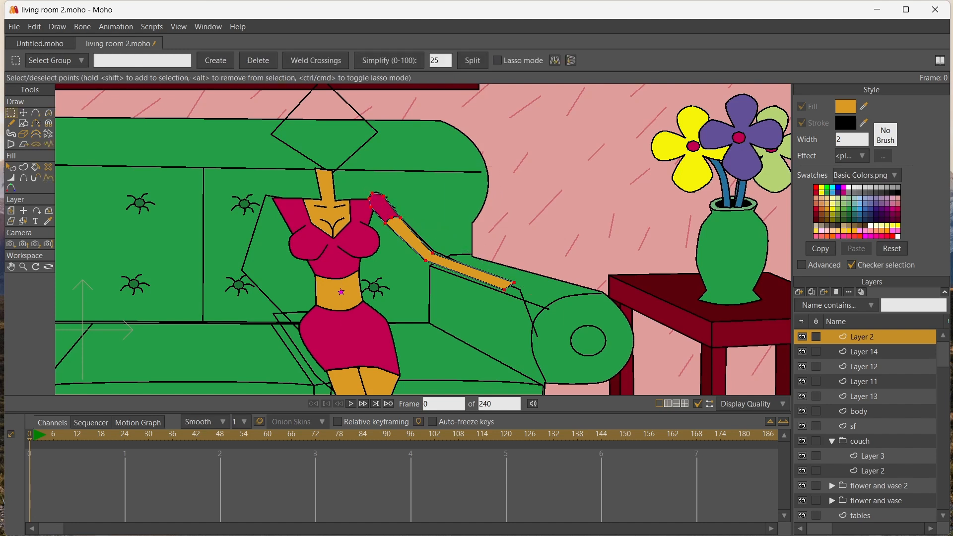
{"action": "left_click", "coordinate": [555, 60]}
{"action": "left_click", "coordinate": [23, 113]}
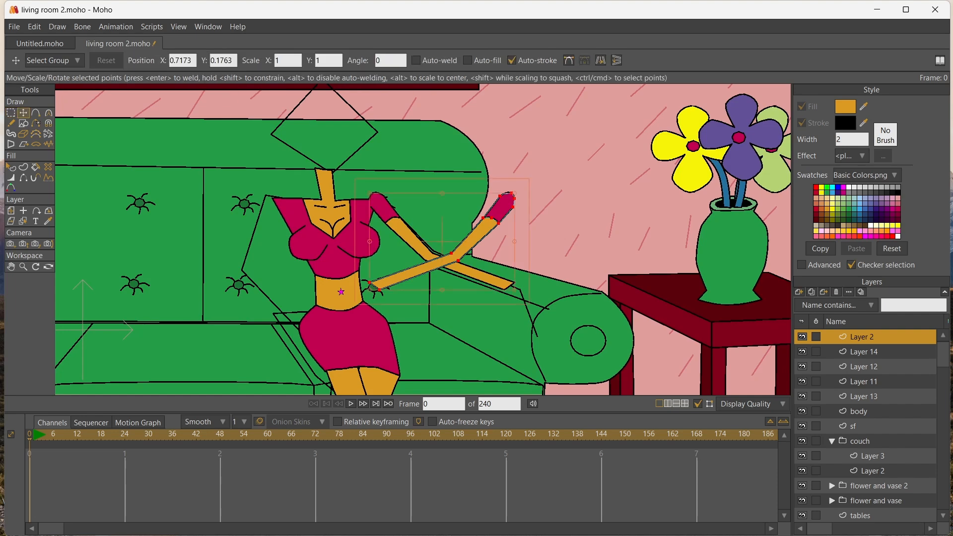
{"action": "left_click_drag", "start_coordinate": [449, 256], "coordinate": [217, 258]}
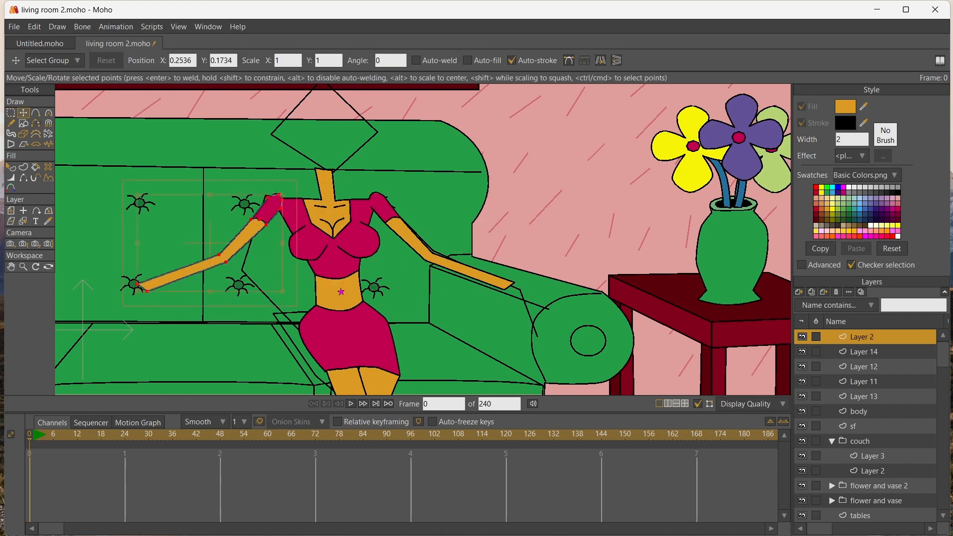
Bend the left-hand arm at the elbow and move its wrist points onto the woman's hip
{"action": "scroll", "coordinate": [182, 242], "scroll_direction": "up", "scroll_amount": 3}
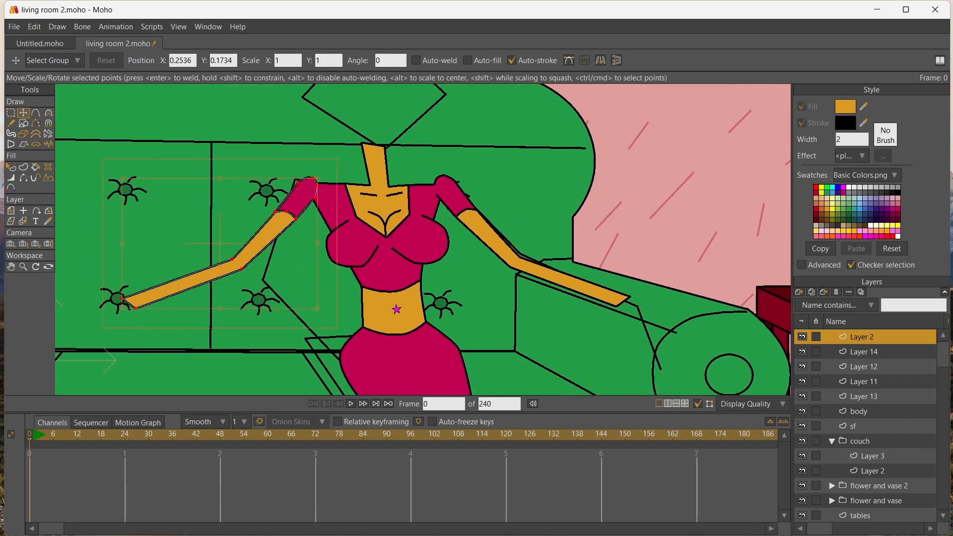
{"action": "left_click_drag", "start_coordinate": [136, 308], "coordinate": [353, 368]}
{"action": "left_click_drag", "start_coordinate": [241, 269], "coordinate": [277, 287]}
{"action": "left_click_drag", "start_coordinate": [384, 354], "coordinate": [360, 358]}
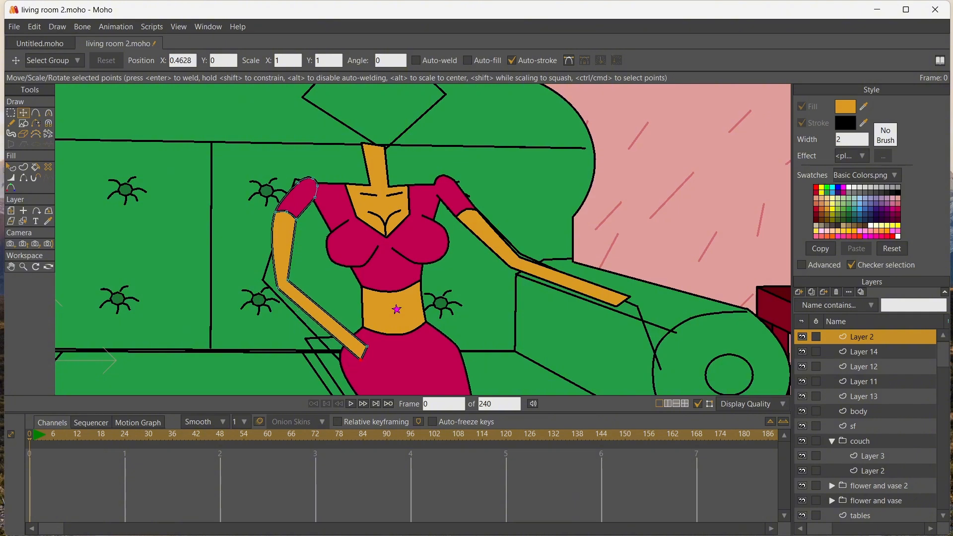
Adjust the left-hand sleeve's points and the elbow so the bent arm joins the shoulder neatly
{"action": "key", "text": "g"}
{"action": "left_click_drag", "start_coordinate": [345, 223], "coordinate": [286, 191]}
{"action": "left_click", "coordinate": [24, 113]}
{"action": "scroll", "coordinate": [345, 205], "scroll_direction": "up", "scroll_amount": 3}
{"action": "left_click", "coordinate": [288, 184]}
{"action": "left_click_drag", "start_coordinate": [273, 243], "coordinate": [222, 250]}
{"action": "left_click_drag", "start_coordinate": [223, 364], "coordinate": [236, 200]}
{"action": "scroll", "coordinate": [185, 363], "scroll_direction": "down", "scroll_amount": 8}
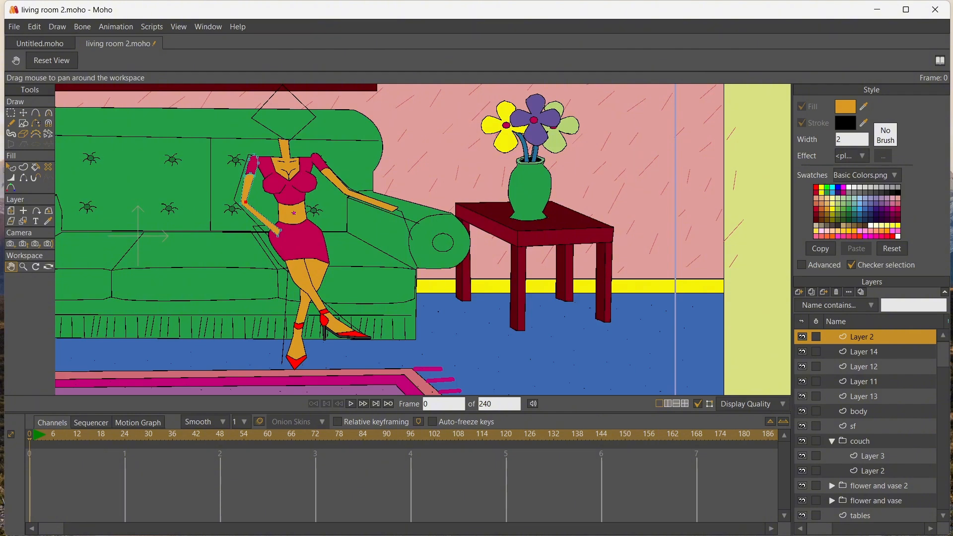
Add a new vector layer above the right-hand arm's layer and draw a hand outline with a thumb at the wrist
{"action": "scroll", "coordinate": [338, 243], "scroll_direction": "up", "scroll_amount": 4}
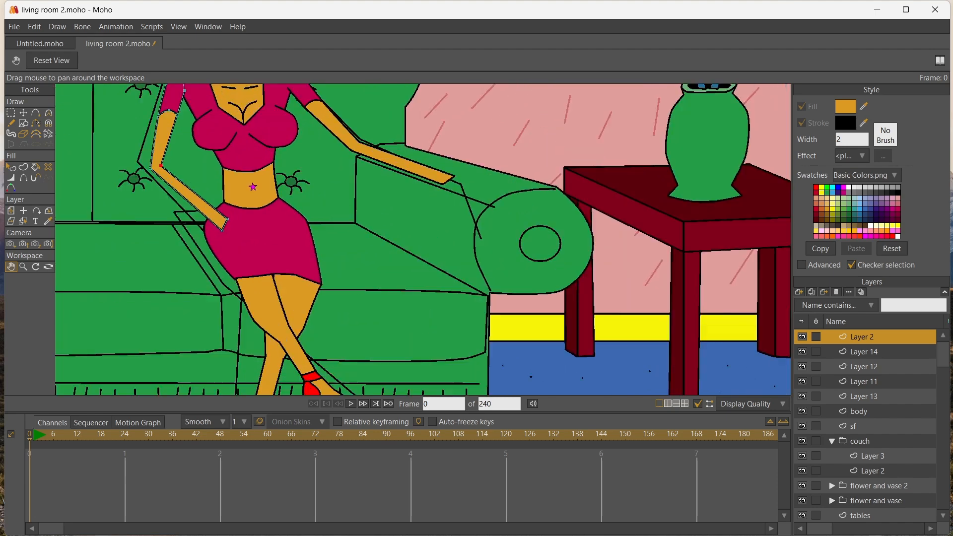
{"action": "scroll", "coordinate": [350, 240], "scroll_direction": "up", "scroll_amount": 1}
{"action": "left_click", "coordinate": [23, 222]}
{"action": "left_click", "coordinate": [358, 146]}
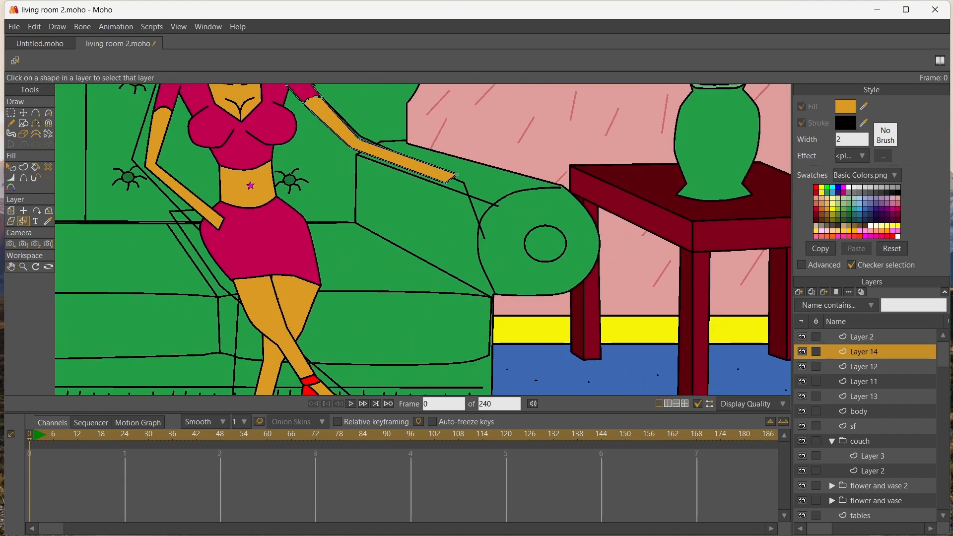
{"action": "left_click", "coordinate": [799, 291]}
{"action": "left_click", "coordinate": [816, 300]}
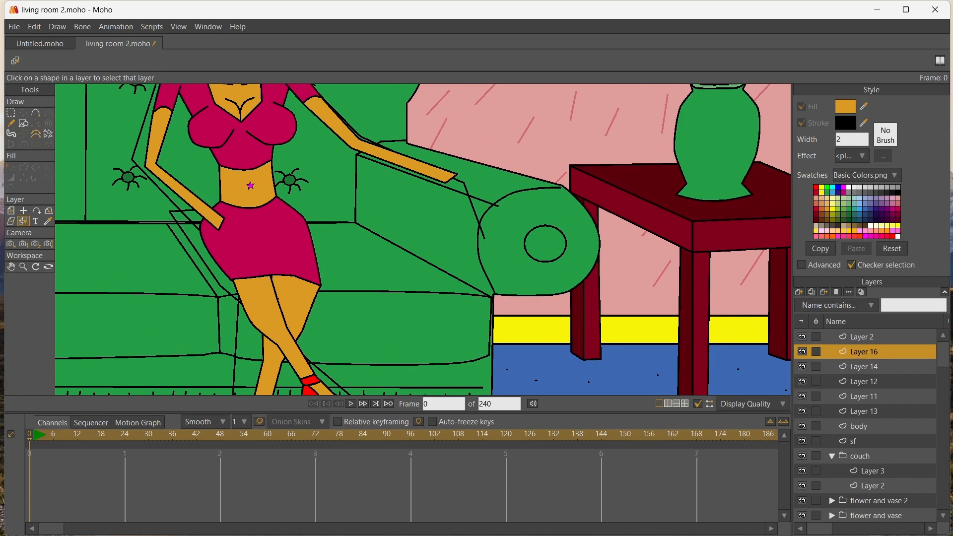
{"action": "key", "text": "a"}
{"action": "mouse_move", "coordinate": [453, 173]}
{"action": "left_mouse_down"}
{"action": "mouse_move", "coordinate": [492, 175]}
{"action": "mouse_move", "coordinate": [483, 211]}
{"action": "mouse_move", "coordinate": [454, 198]}
{"action": "mouse_move", "coordinate": [458, 211]}
{"action": "mouse_move", "coordinate": [446, 181]}
{"action": "left_mouse_up"}
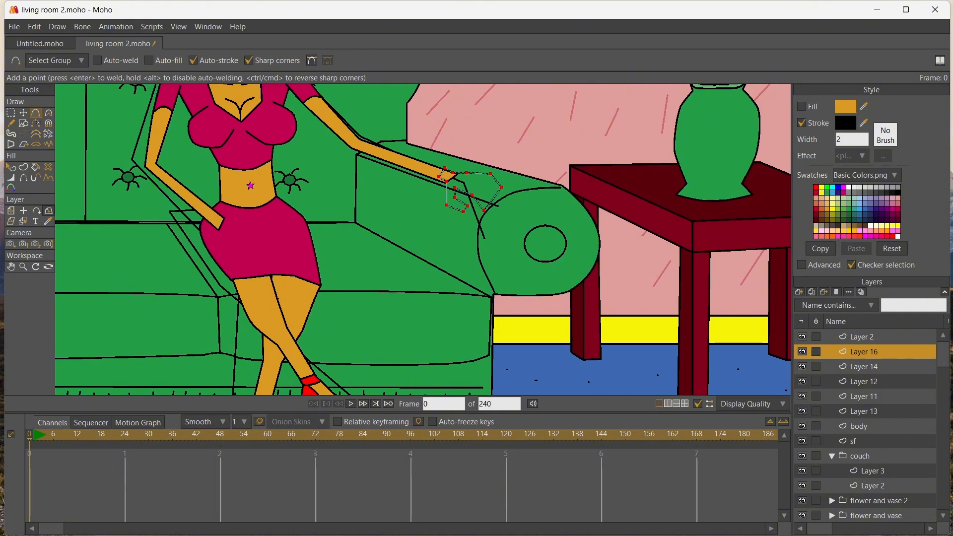
Fill the hand outline with the orange skin colour and hide its edge across the wrist
{"action": "left_click", "coordinate": [48, 221]}
{"action": "key", "text": "p"}
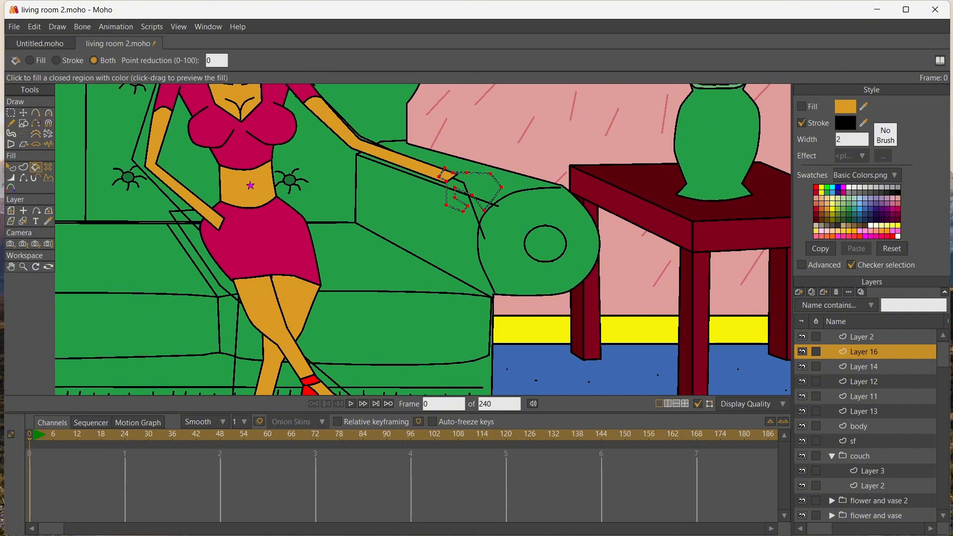
{"action": "left_click", "coordinate": [479, 185]}
{"action": "scroll", "coordinate": [520, 179], "scroll_direction": "up", "scroll_amount": 6}
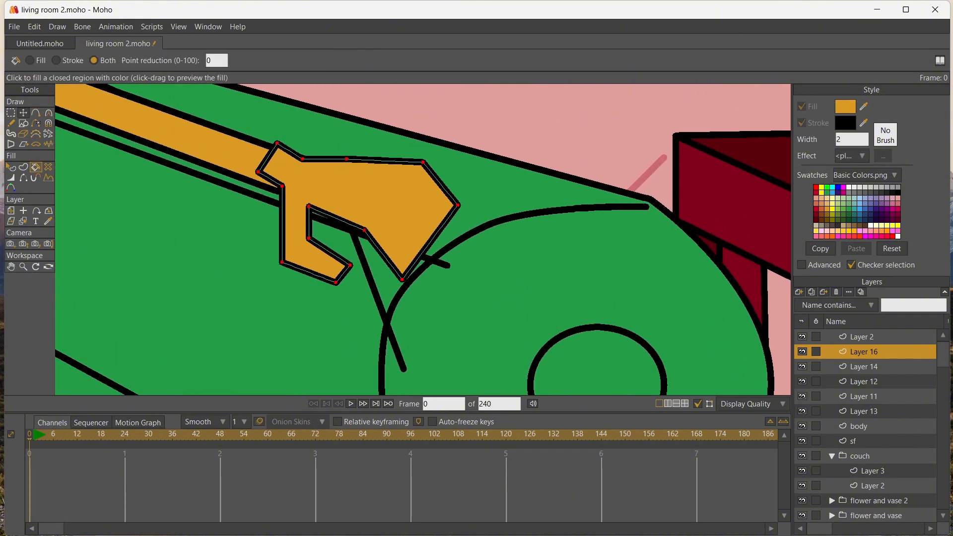
{"action": "left_click", "coordinate": [23, 178]}
{"action": "left_click", "coordinate": [267, 158]}
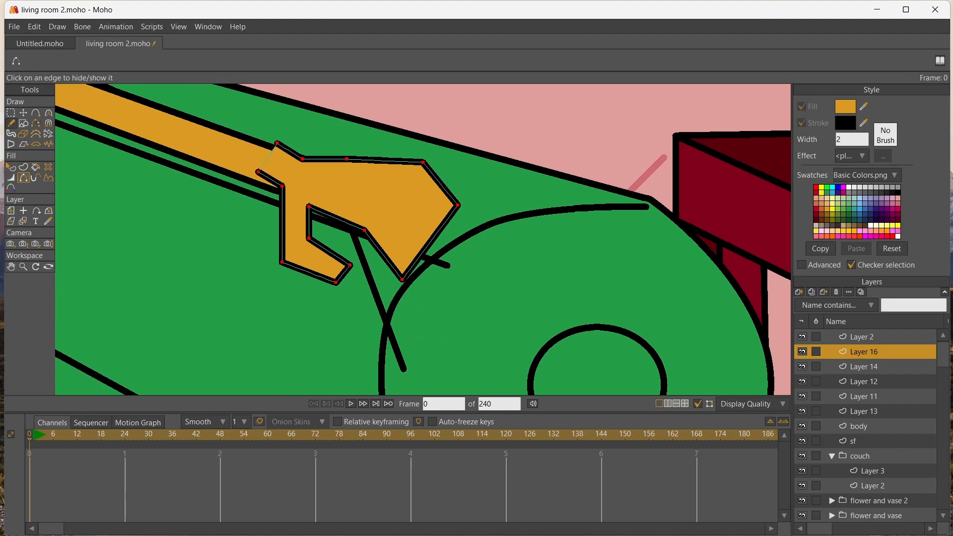
Fit the hand's wrist end to the arm and reshape its back and fingertip side by moving the outline points
{"action": "key", "text": "t"}
{"action": "left_click_drag", "start_coordinate": [277, 143], "coordinate": [309, 211]}
{"action": "left_click_drag", "start_coordinate": [458, 205], "coordinate": [479, 229]}
{"action": "left_click_drag", "start_coordinate": [423, 163], "coordinate": [423, 172]}
{"action": "left_click_drag", "start_coordinate": [346, 160], "coordinate": [351, 159]}
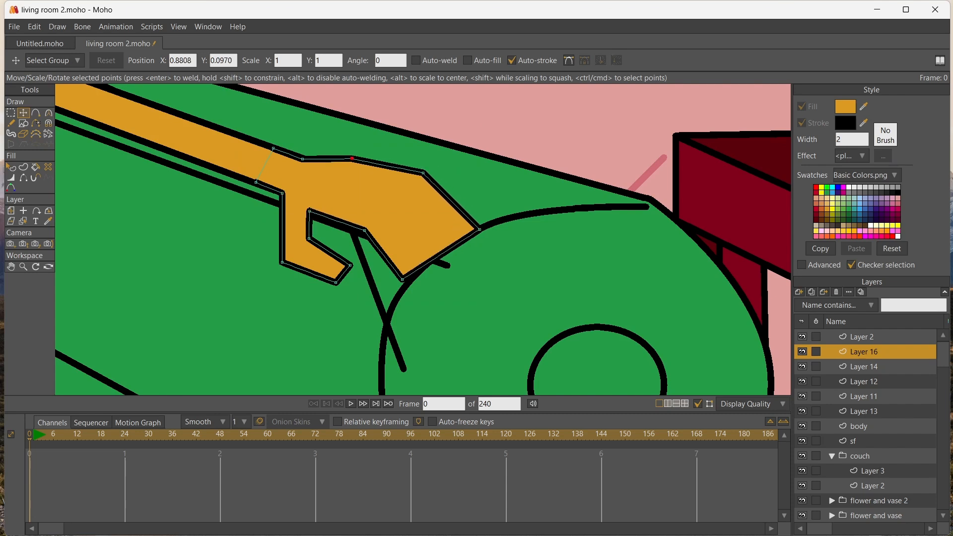
{"action": "left_click_drag", "start_coordinate": [364, 230], "coordinate": [370, 241]}
{"action": "left_click_drag", "start_coordinate": [402, 279], "coordinate": [405, 293]}
{"action": "left_click_drag", "start_coordinate": [479, 229], "coordinate": [489, 238]}
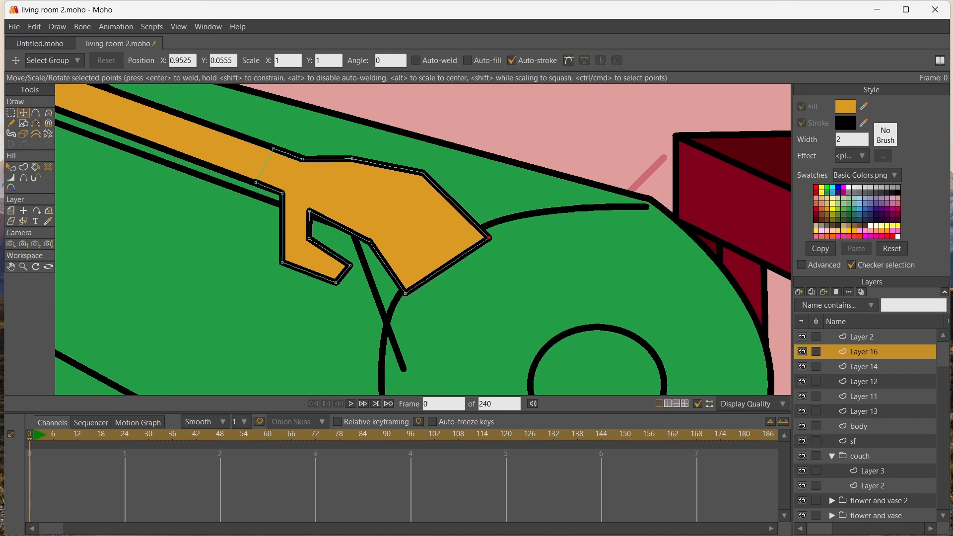
{"action": "left_click_drag", "start_coordinate": [423, 173], "coordinate": [430, 176]}
Draw three finger-separating lines and three small knuckle marks on the hand and turn them into black strokes
{"action": "key", "text": "a"}
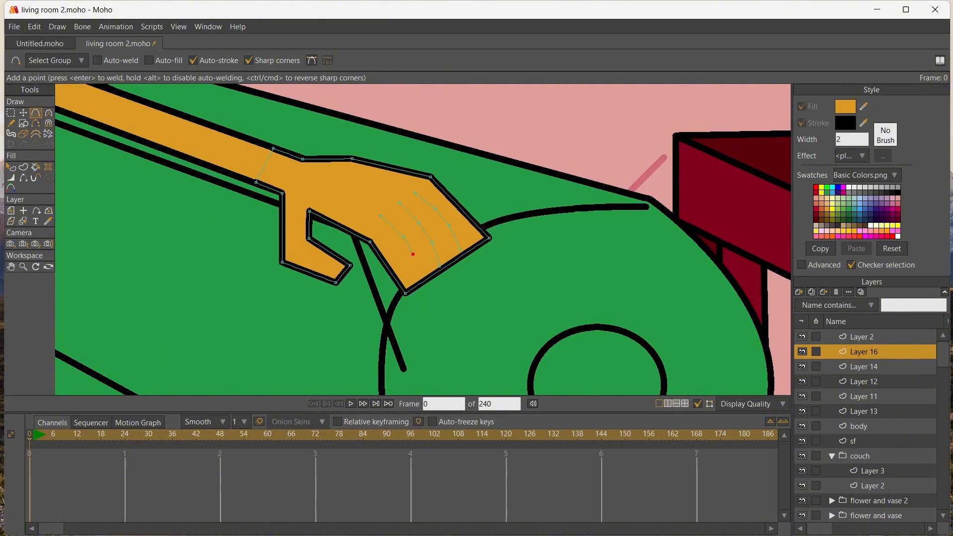
{"action": "scroll", "coordinate": [371, 182], "scroll_direction": "up", "scroll_amount": 2}
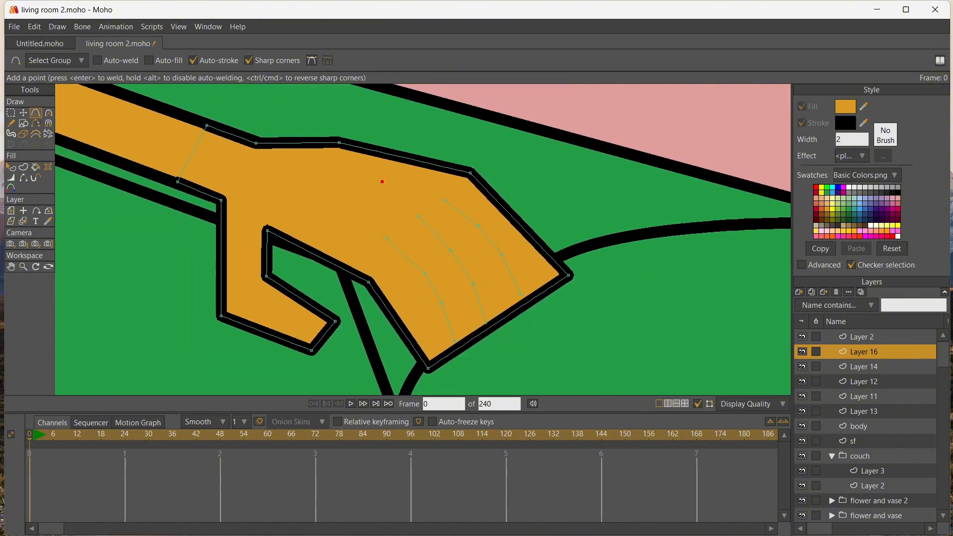
{"action": "left_click_drag", "start_coordinate": [382, 181], "coordinate": [405, 184]}
{"action": "key", "text": "u"}
{"action": "mouse_move", "coordinate": [326, 157]}
{"action": "left_mouse_down"}
{"action": "mouse_move", "coordinate": [489, 298]}
{"action": "mouse_move", "coordinate": [524, 344]}
{"action": "left_mouse_up"}
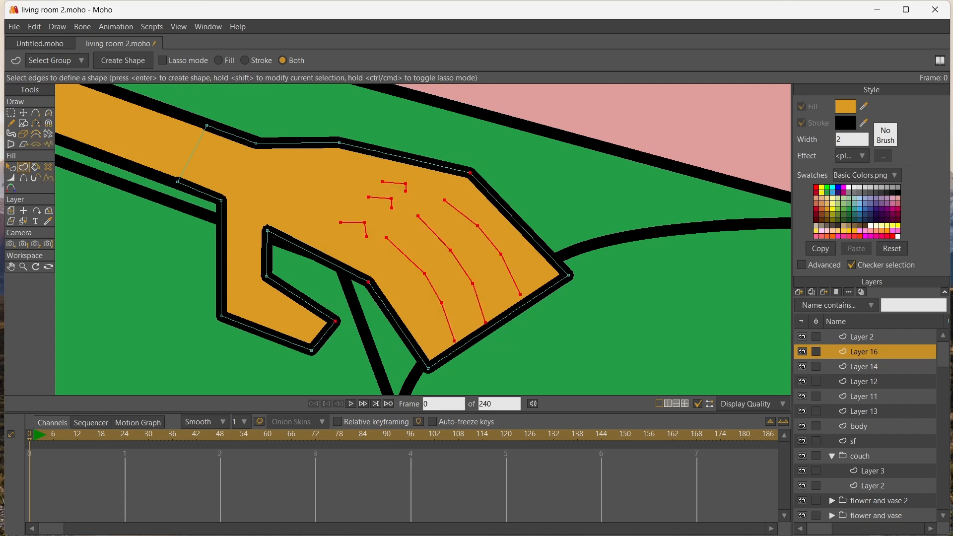
{"action": "key", "text": "Return"}
Add points along the hand's fingertip edge around the ends of the finger-separating lines
{"action": "key", "text": "a"}
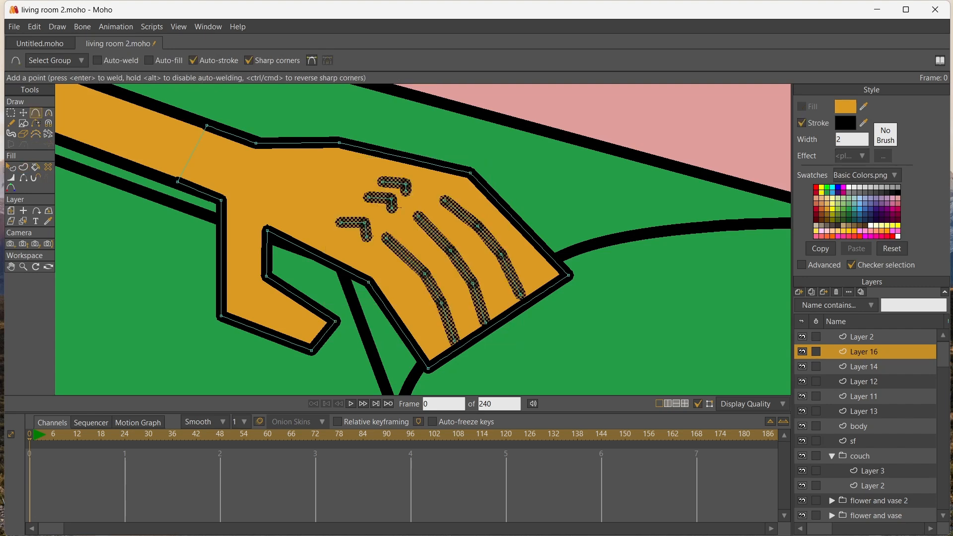
{"action": "left_click", "coordinate": [547, 289]}
{"action": "left_click", "coordinate": [531, 301]}
{"action": "left_click", "coordinate": [509, 313]}
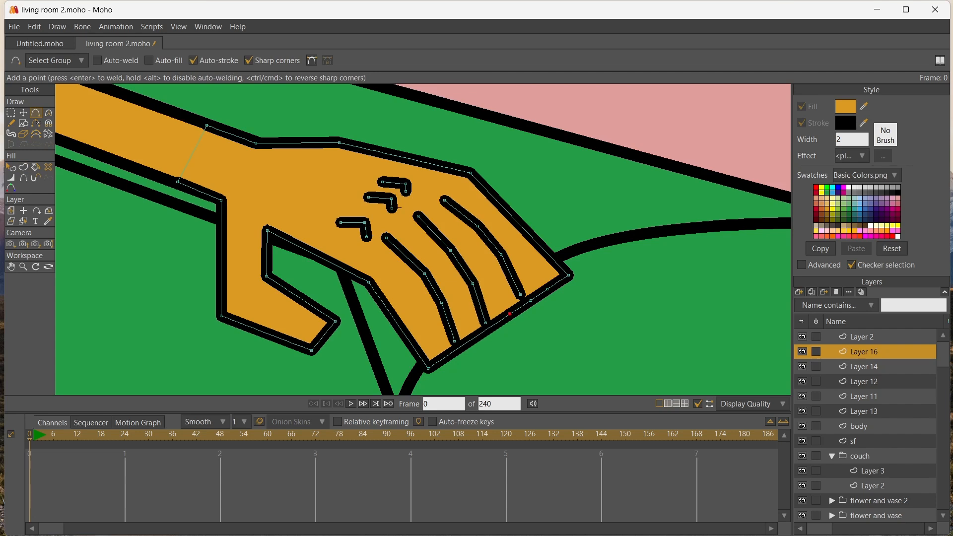
{"action": "left_click", "coordinate": [489, 328]}
{"action": "left_click", "coordinate": [475, 337]}
Shape the two uppermost fingers by moving the edge points, adding an outer point and curving the separating lines with them
{"action": "key", "text": "t"}
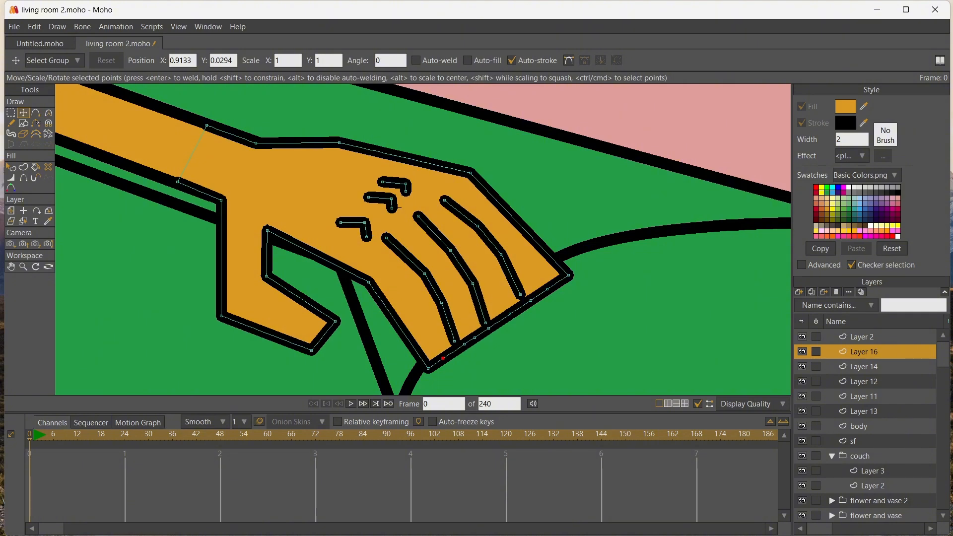
{"action": "left_click_drag", "start_coordinate": [547, 289], "coordinate": [522, 262]}
{"action": "key", "text": "a"}
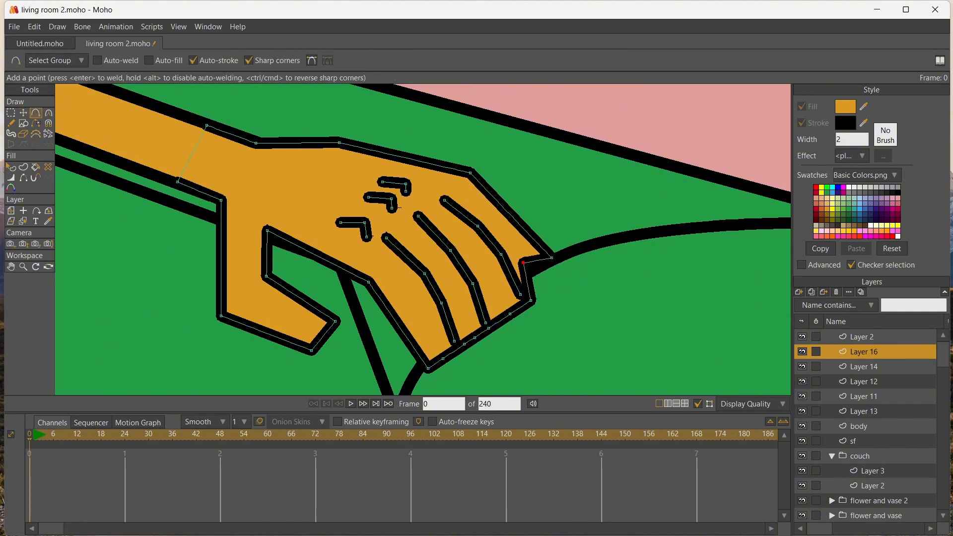
{"action": "key", "text": "t"}
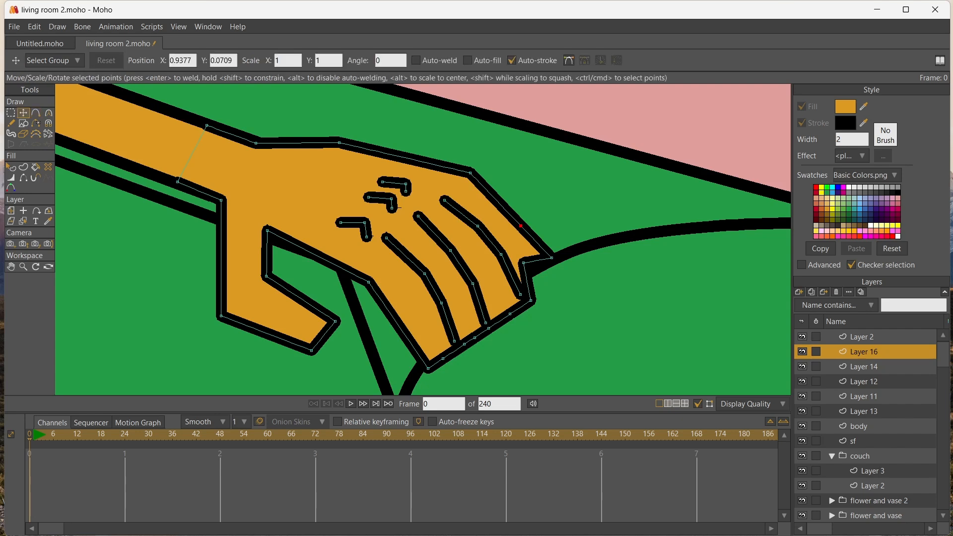
{"action": "left_click_drag", "start_coordinate": [520, 226], "coordinate": [530, 218]}
{"action": "left_click_drag", "start_coordinate": [520, 294], "coordinate": [464, 243]}
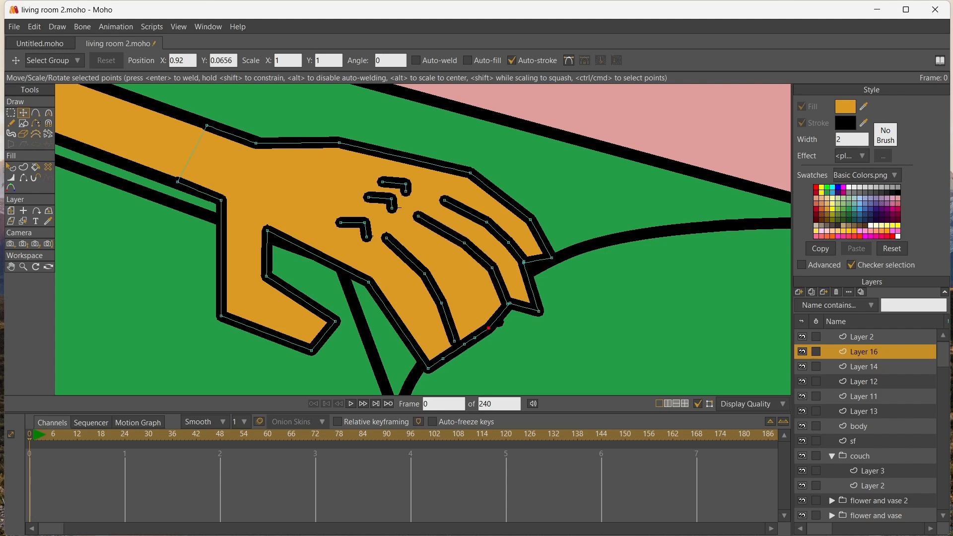
Shape the two lower fingers by lengthening the fingertip, shifting the last separating line and bending the hand's underside
{"action": "left_click_drag", "start_coordinate": [488, 328], "coordinate": [524, 369]}
{"action": "left_click_drag", "start_coordinate": [454, 341], "coordinate": [471, 337]}
{"action": "left_click_drag", "start_coordinate": [441, 302], "coordinate": [439, 266]}
{"action": "left_click_drag", "start_coordinate": [366, 237], "coordinate": [394, 240]}
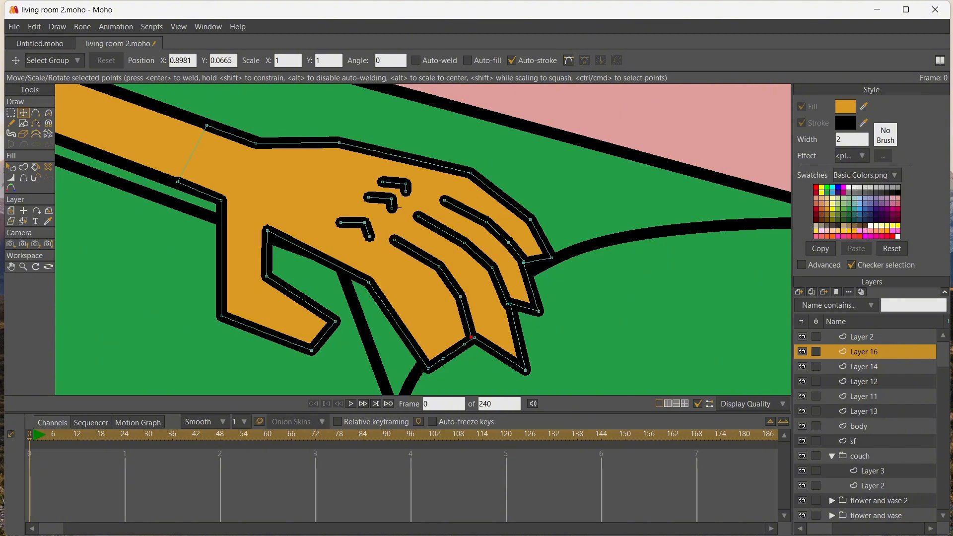
{"action": "left_click_drag", "start_coordinate": [470, 337], "coordinate": [422, 312]}
{"action": "left_click_drag", "start_coordinate": [369, 282], "coordinate": [366, 269]}
Shift and reshape the three knuckle marks so they line up with the finger-separating lines
{"action": "left_click", "coordinate": [406, 191]}
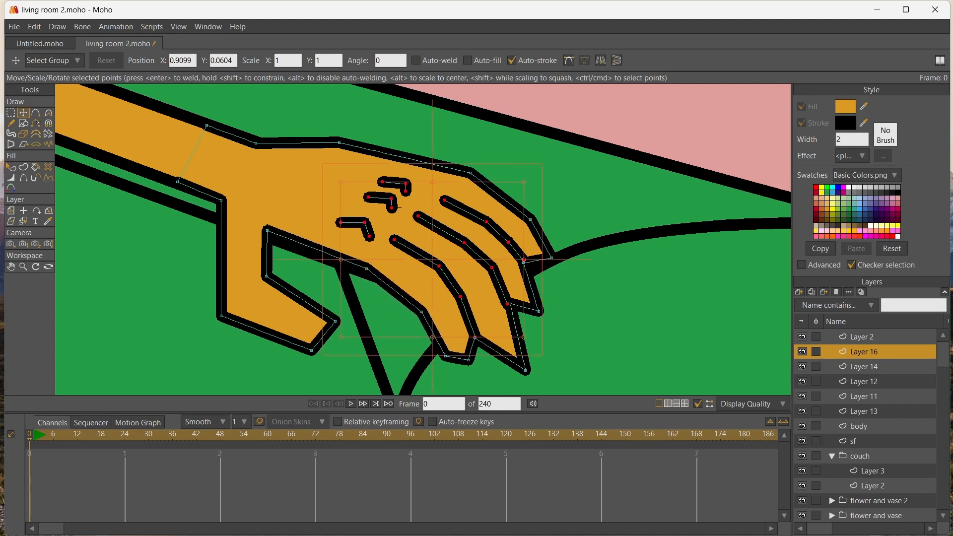
{"action": "left_click", "coordinate": [405, 191]}
{"action": "left_click_drag", "start_coordinate": [406, 191], "coordinate": [374, 195]}
{"action": "left_click_drag", "start_coordinate": [369, 238], "coordinate": [352, 220]}
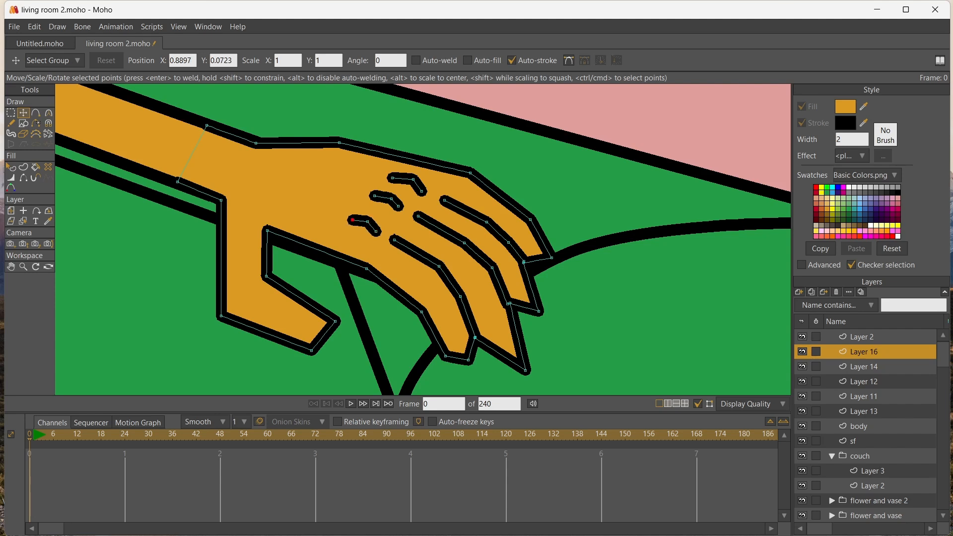
Round the four fingertips and the tip of the thumb by adding curvature to their points
{"action": "left_click_drag", "start_coordinate": [507, 303], "coordinate": [510, 302]}
{"action": "key", "text": "c"}
{"action": "left_click_drag", "start_coordinate": [551, 258], "coordinate": [581, 257]}
{"action": "left_click_drag", "start_coordinate": [538, 311], "coordinate": [559, 311]}
{"action": "left_click_drag", "start_coordinate": [524, 370], "coordinate": [550, 370]}
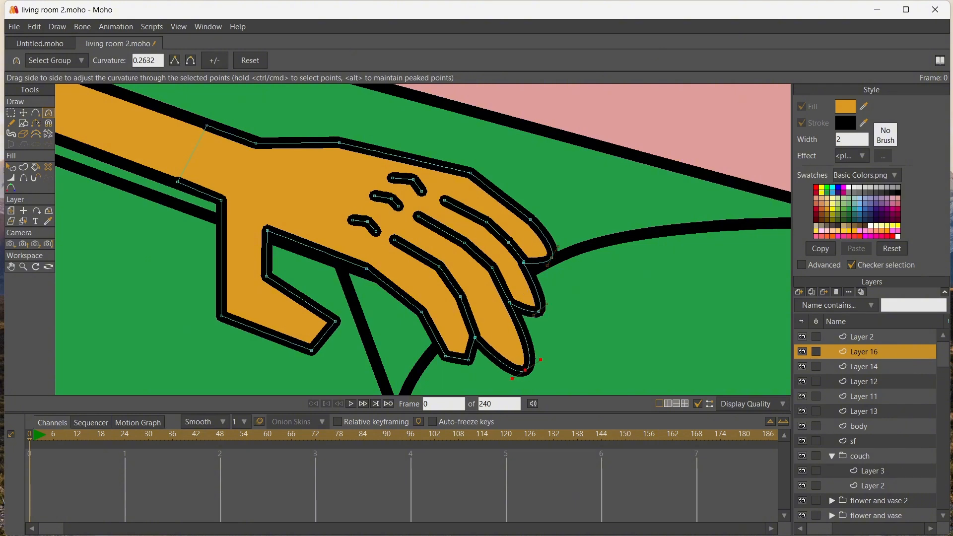
{"action": "left_click_drag", "start_coordinate": [468, 360], "coordinate": [503, 360]}
{"action": "left_click_drag", "start_coordinate": [335, 321], "coordinate": [366, 321]}
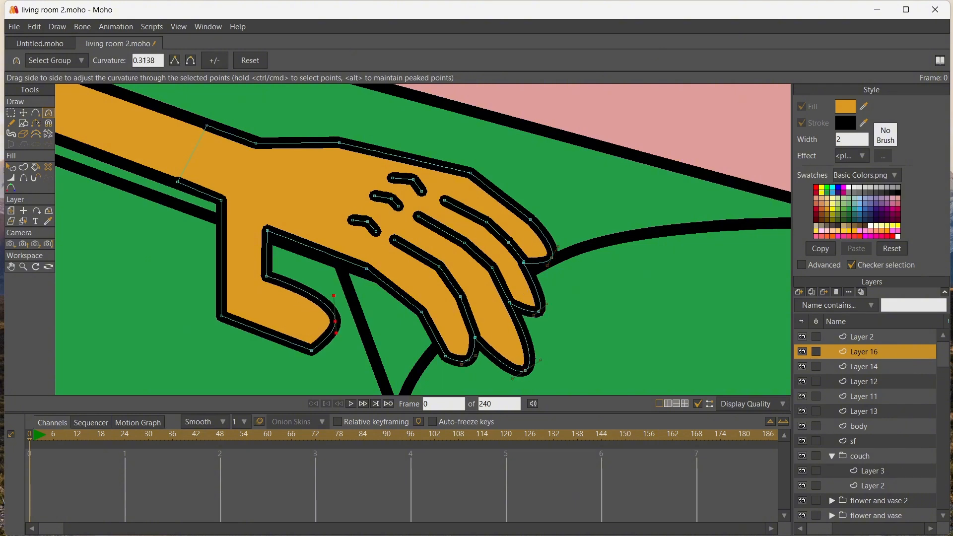
{"action": "left_click_drag", "start_coordinate": [311, 350], "coordinate": [321, 351]}
{"action": "scroll", "coordinate": [302, 267], "scroll_direction": "down", "scroll_amount": 10}
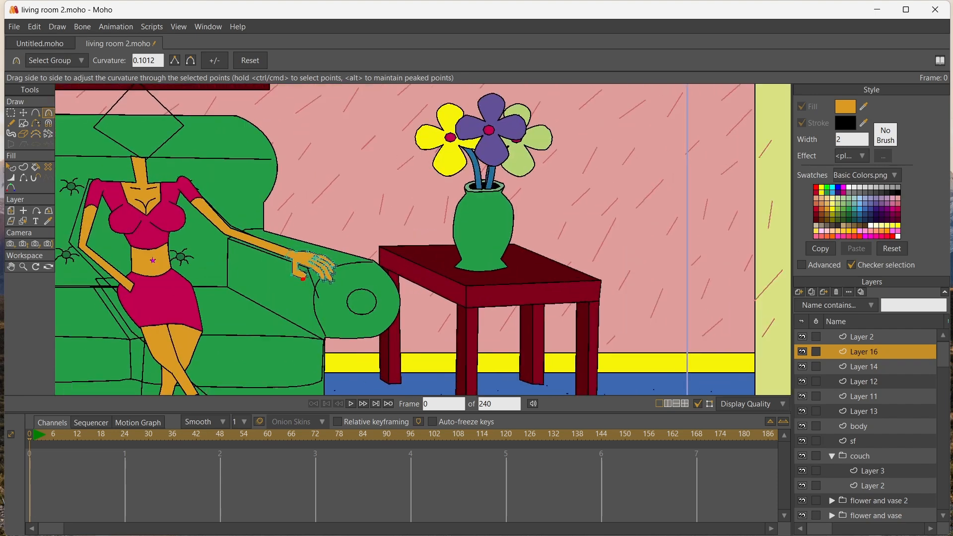
Adjust the middle points of the knuckle marks and slim the thumb by moving its tip and corner points
{"action": "scroll", "coordinate": [305, 268], "scroll_direction": "up", "scroll_amount": 10}
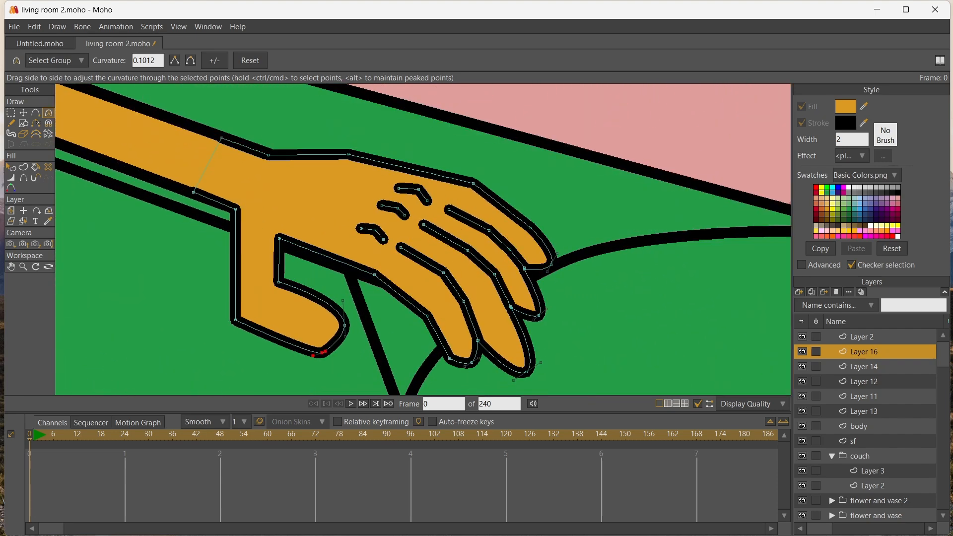
{"action": "key", "text": "t"}
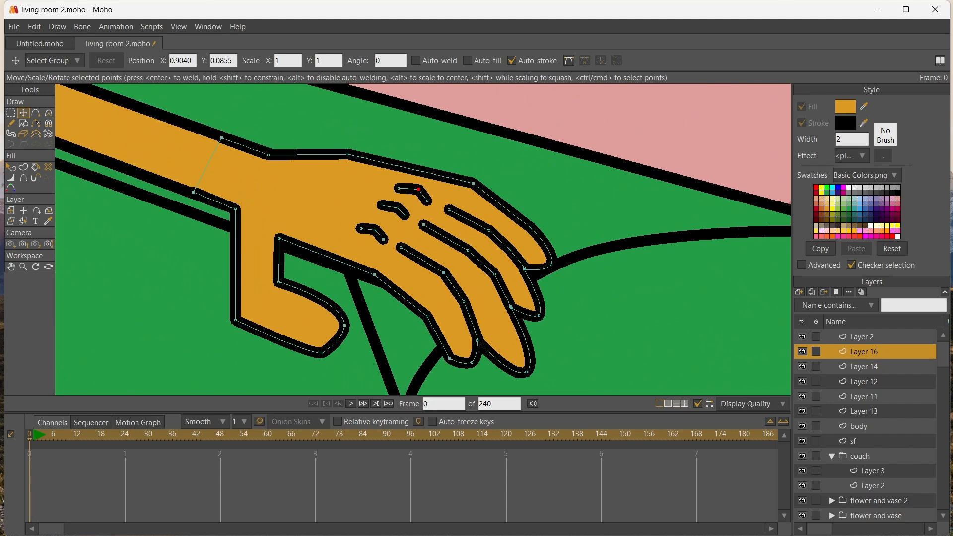
{"action": "left_click_drag", "start_coordinate": [418, 189], "coordinate": [382, 207]}
{"action": "mouse_move", "coordinate": [383, 239]}
{"action": "left_mouse_down"}
{"action": "mouse_move", "coordinate": [360, 230]}
{"action": "mouse_move", "coordinate": [376, 230]}
{"action": "left_mouse_up"}
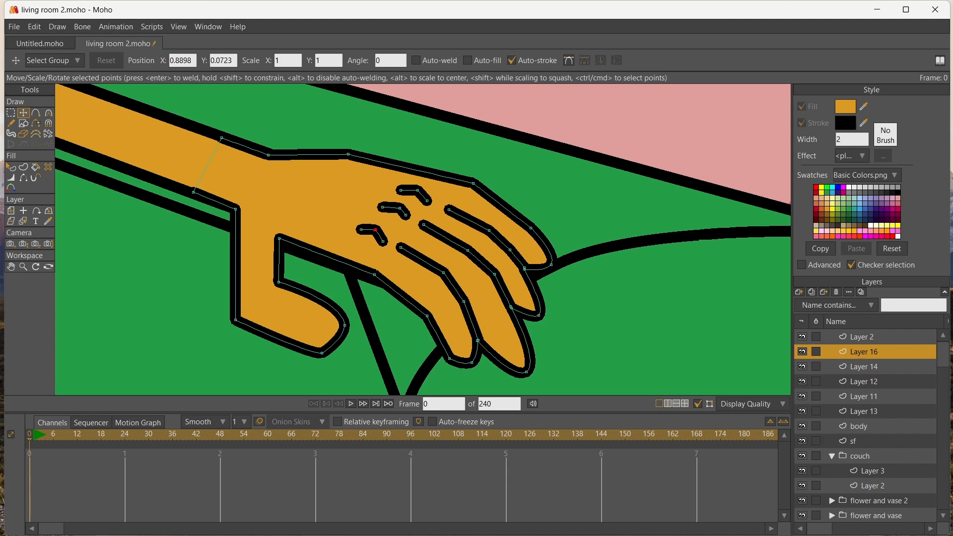
{"action": "left_click_drag", "start_coordinate": [322, 353], "coordinate": [330, 343]}
{"action": "left_click_drag", "start_coordinate": [235, 320], "coordinate": [281, 281]}
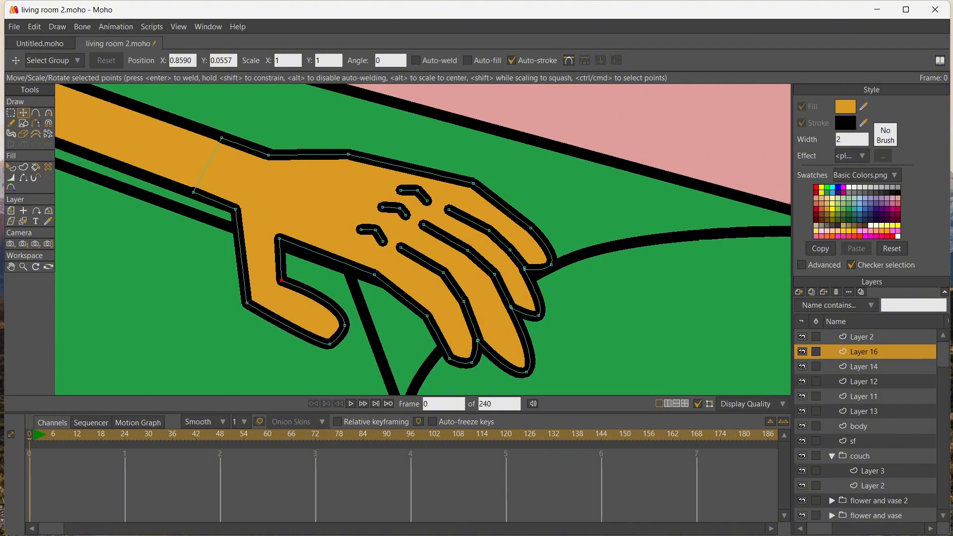
{"action": "key", "text": "a"}
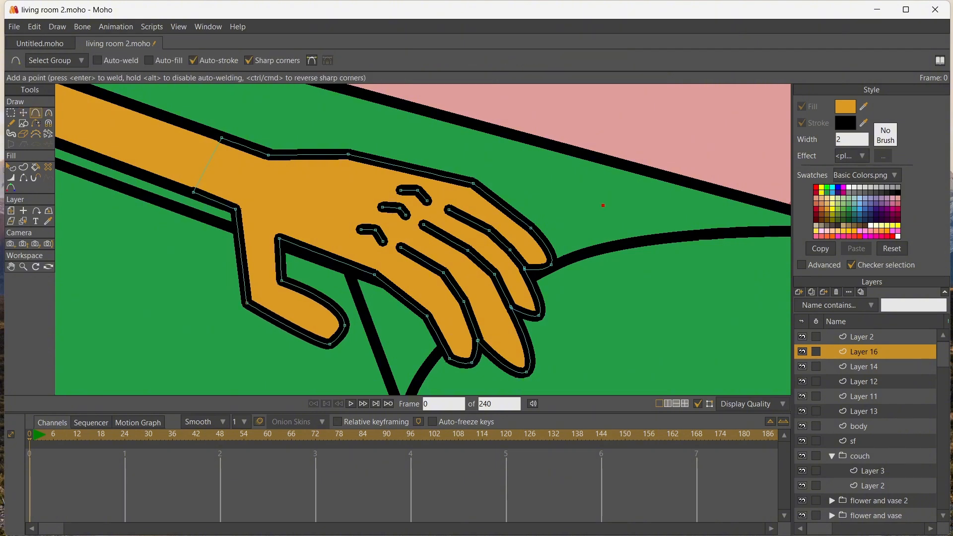
{"action": "left_click", "coordinate": [23, 123]}
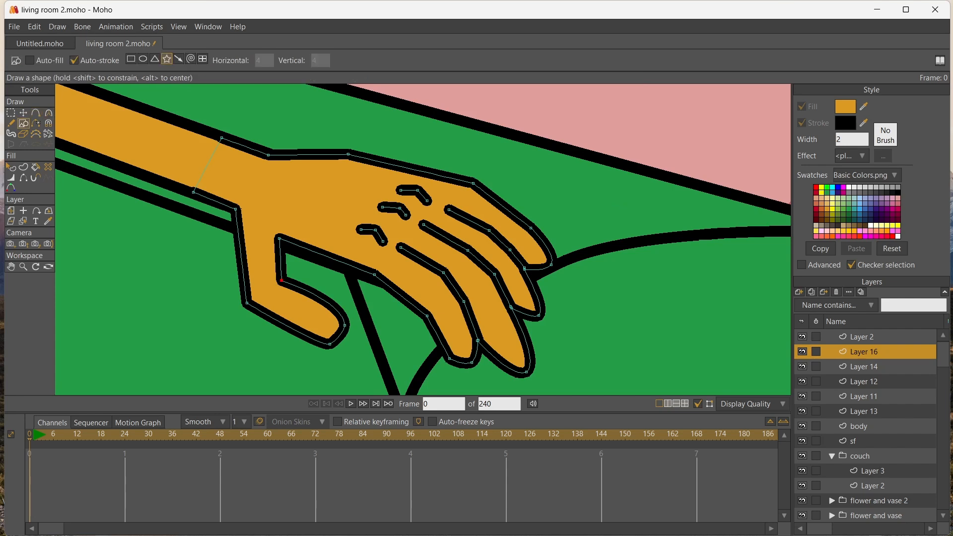
{"action": "left_click_drag", "start_coordinate": [538, 134], "coordinate": [644, 242]}
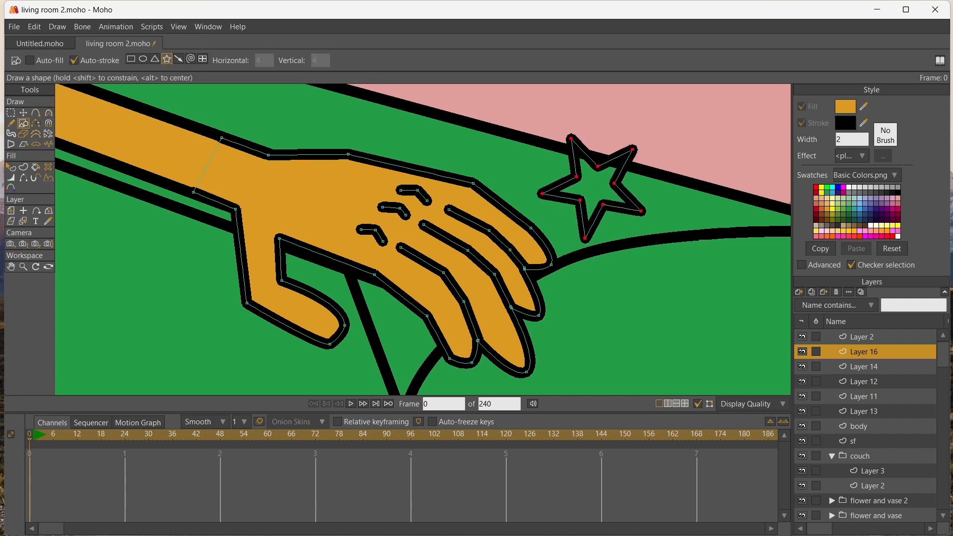
{"action": "key", "text": "ctrl+z"}
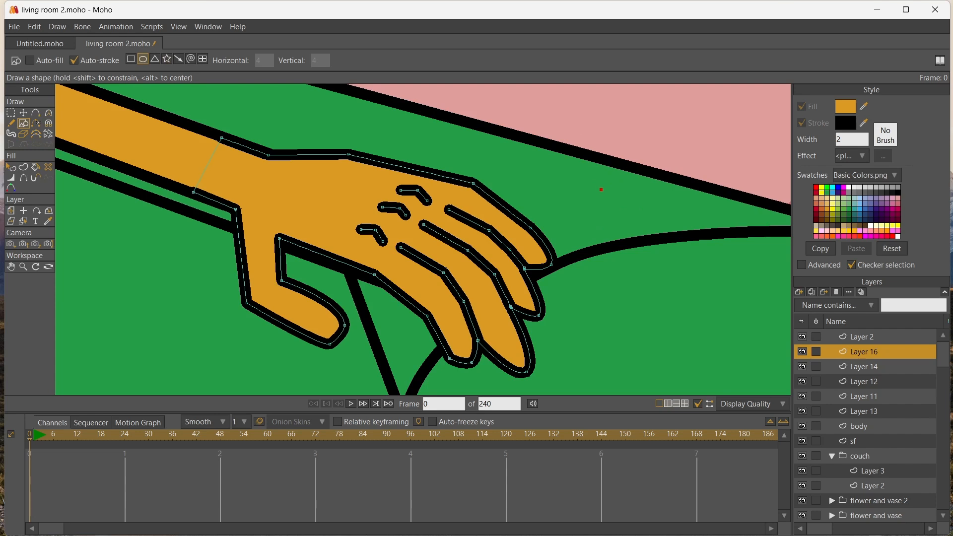
Draw a small horizontal oval beside the fingertips as a fingernail and fill it with red
{"action": "left_click_drag", "start_coordinate": [600, 190], "coordinate": [668, 224]}
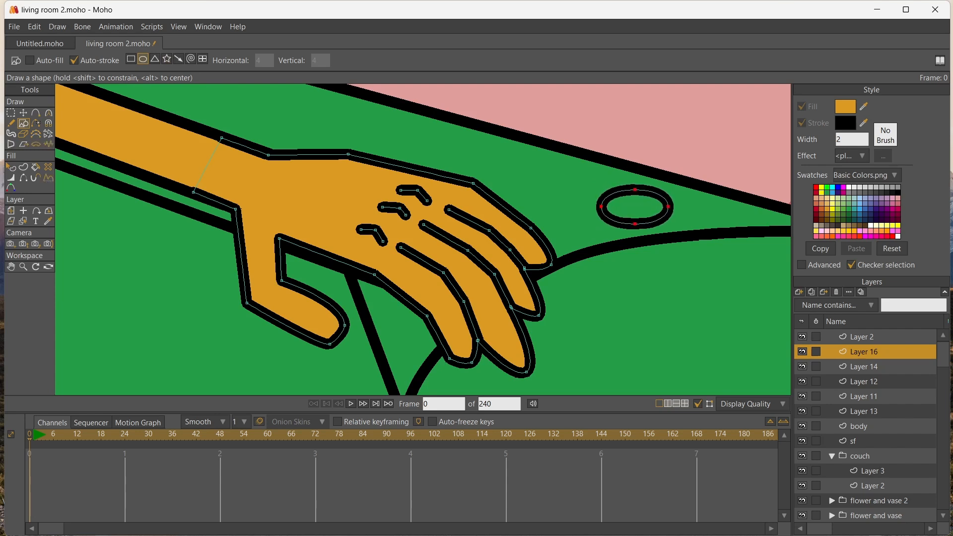
{"action": "left_click", "coordinate": [816, 187]}
{"action": "key", "text": "p"}
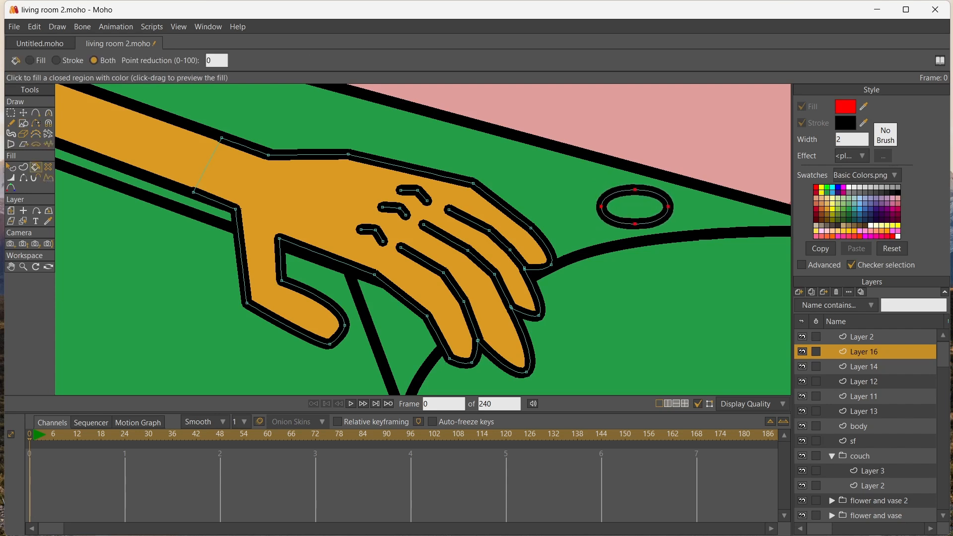
{"action": "left_click", "coordinate": [631, 208]}
Draw a closed, slightly bent band across the inside of the red nail for a highlight
{"action": "scroll", "coordinate": [591, 222], "scroll_direction": "up", "scroll_amount": 4}
{"action": "scroll", "coordinate": [590, 227], "scroll_direction": "up", "scroll_amount": 2}
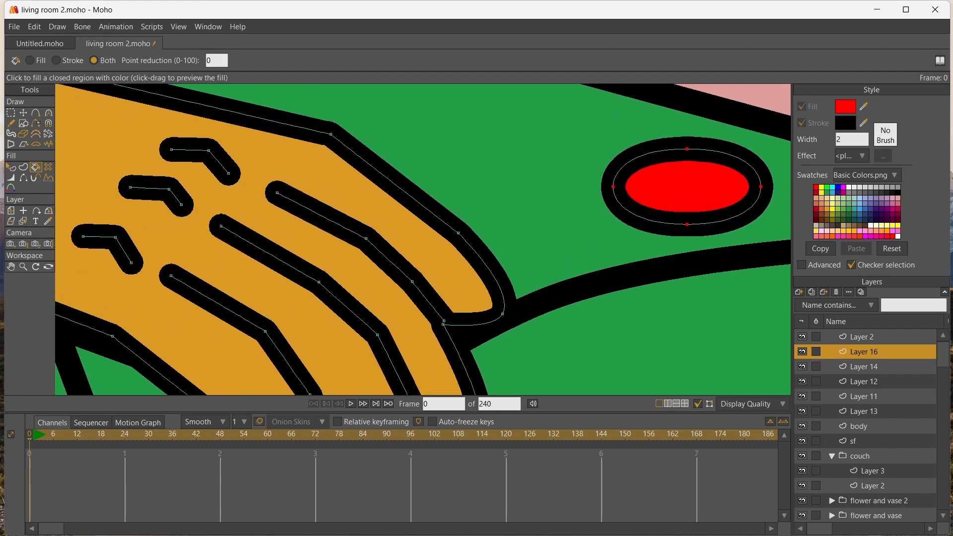
{"action": "left_click", "coordinate": [11, 267]}
{"action": "left_click_drag", "start_coordinate": [508, 219], "coordinate": [326, 244]}
{"action": "left_click", "coordinate": [35, 112]}
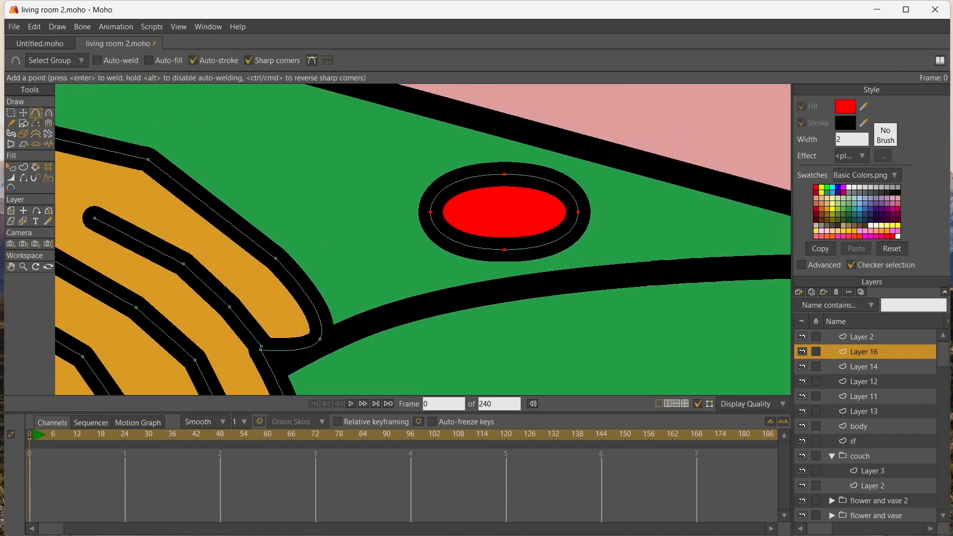
{"action": "mouse_move", "coordinate": [454, 204]}
{"action": "left_mouse_down"}
{"action": "mouse_move", "coordinate": [497, 198]}
{"action": "mouse_move", "coordinate": [561, 209]}
{"action": "mouse_move", "coordinate": [463, 225]}
{"action": "mouse_move", "coordinate": [446, 217]}
{"action": "left_mouse_up"}
{"action": "left_click", "coordinate": [453, 204]}
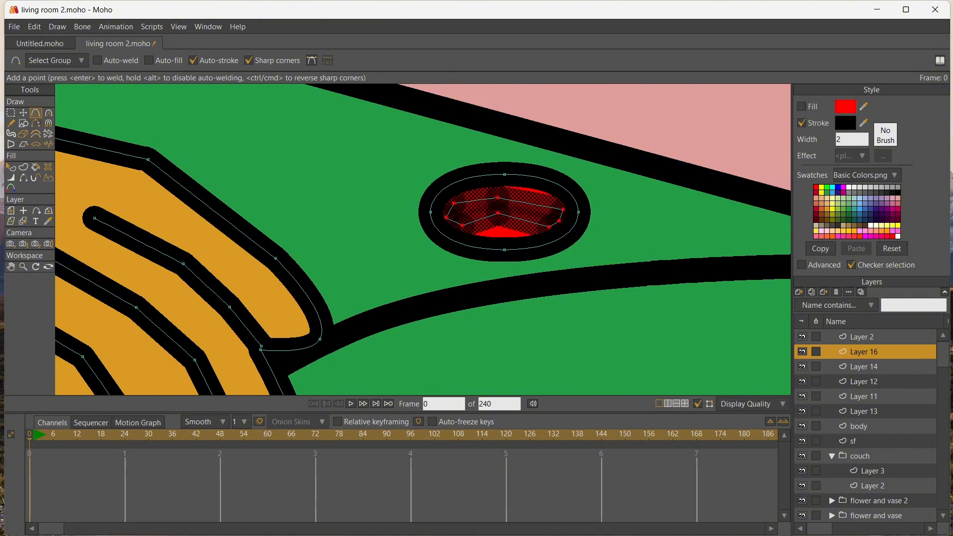
Set the highlight band's line width to 0 percent and fill the band with white
{"action": "left_click", "coordinate": [11, 178]}
{"action": "left_click_drag", "start_coordinate": [347, 208], "coordinate": [198, 209]}
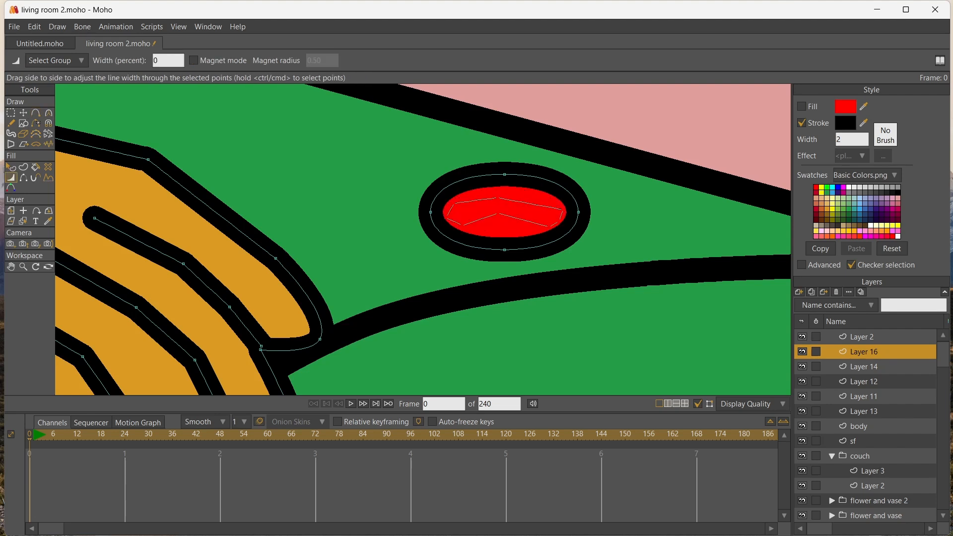
{"action": "left_click", "coordinate": [848, 187]}
{"action": "key", "text": "p"}
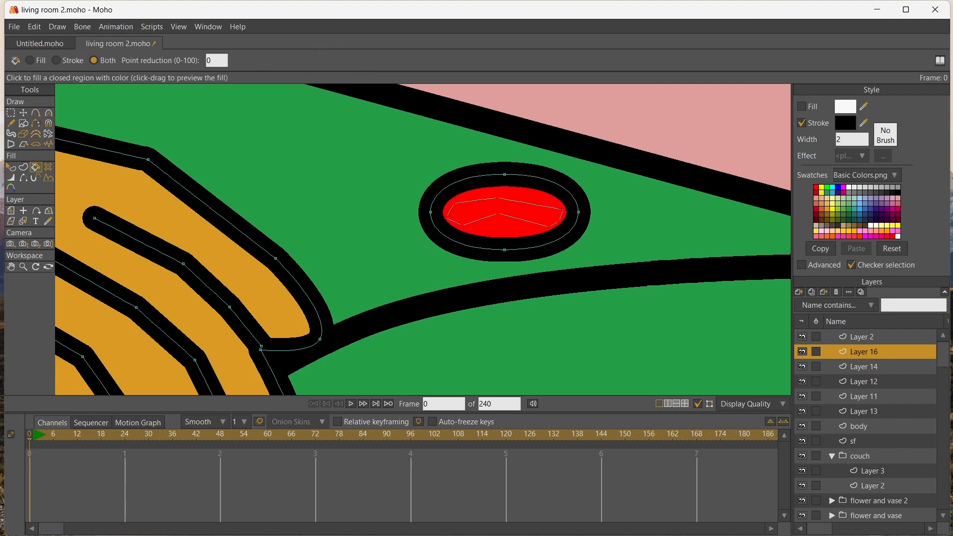
{"action": "left_click", "coordinate": [497, 206]}
Thin the black outline of the red oval nail by reducing the line width at its points
{"action": "left_click", "coordinate": [24, 113]}
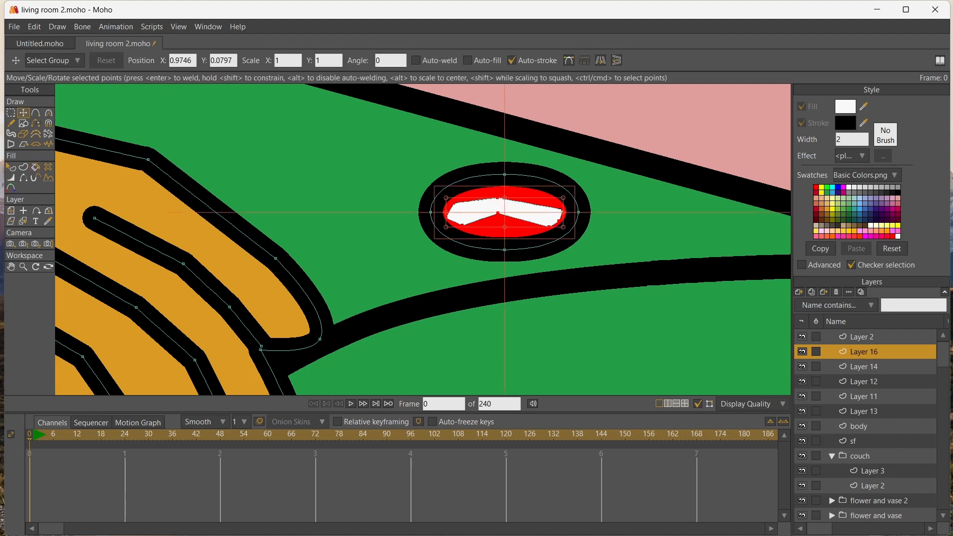
{"action": "left_click", "coordinate": [447, 188]}
{"action": "key", "text": "w"}
{"action": "left_click_drag", "start_coordinate": [447, 198], "coordinate": [397, 198]}
Move the white highlight's end and middle points so the band spans the full width of the nail
{"action": "key", "text": "t"}
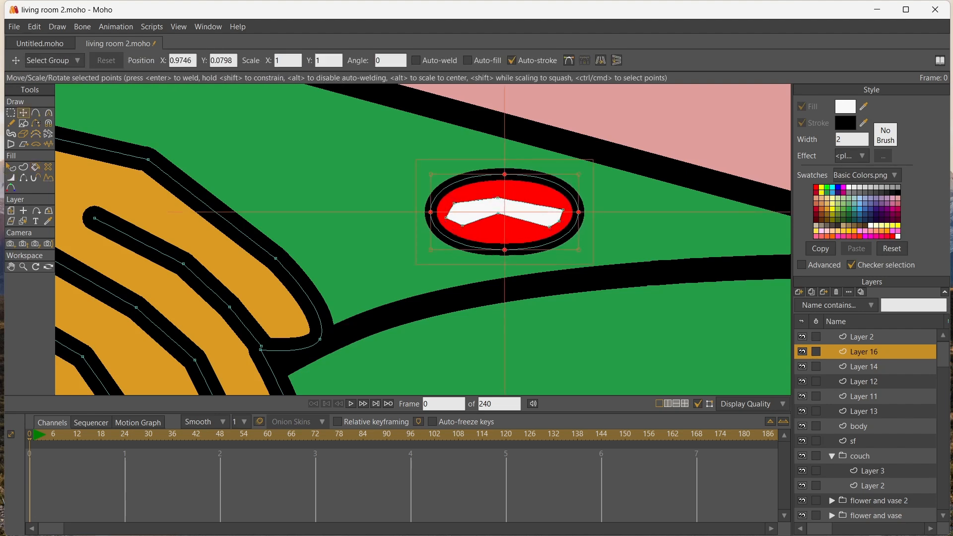
{"action": "left_click", "coordinate": [562, 209]}
{"action": "mouse_move", "coordinate": [563, 209]}
{"action": "left_mouse_down"}
{"action": "mouse_move", "coordinate": [571, 203]}
{"action": "mouse_move", "coordinate": [564, 227]}
{"action": "left_mouse_up"}
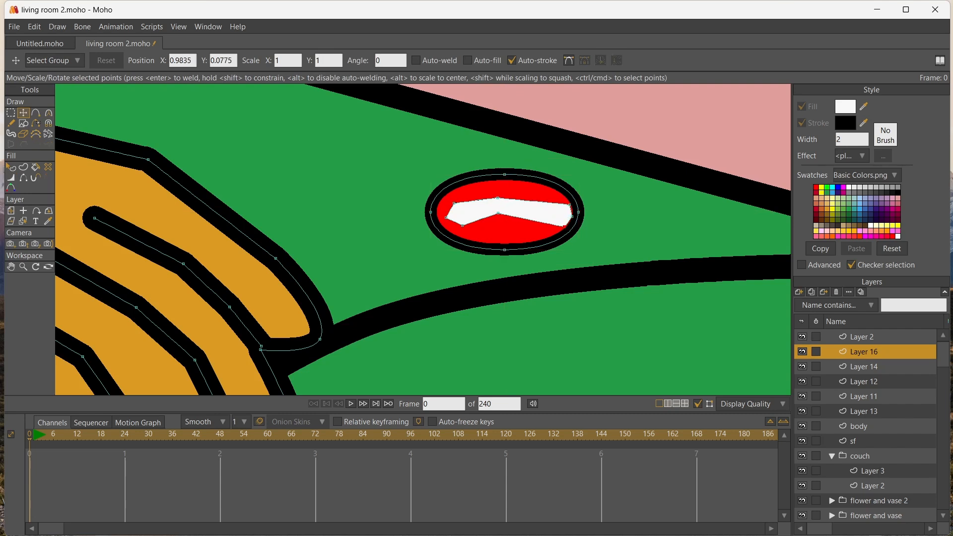
{"action": "left_click_drag", "start_coordinate": [497, 198], "coordinate": [511, 212]}
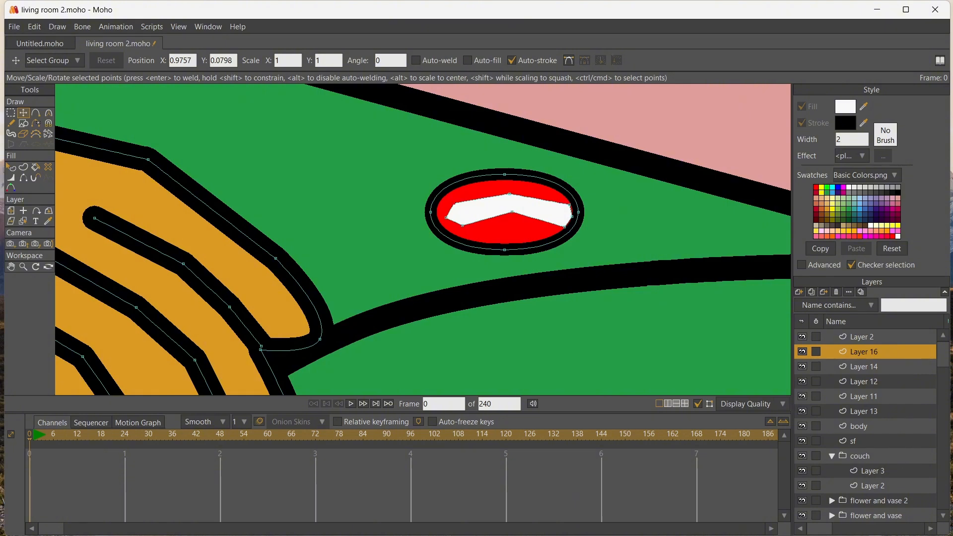
{"action": "left_click_drag", "start_coordinate": [454, 202], "coordinate": [439, 219]}
{"action": "mouse_move", "coordinate": [509, 194]}
{"action": "left_mouse_down"}
{"action": "mouse_move", "coordinate": [501, 195]}
{"action": "mouse_move", "coordinate": [511, 211]}
{"action": "mouse_move", "coordinate": [503, 210]}
{"action": "left_mouse_up"}
{"action": "left_click_drag", "start_coordinate": [569, 205], "coordinate": [567, 226]}
Curve the white highlight by adding about 0.26 curvature to the middle points of its edges
{"action": "key", "text": "c"}
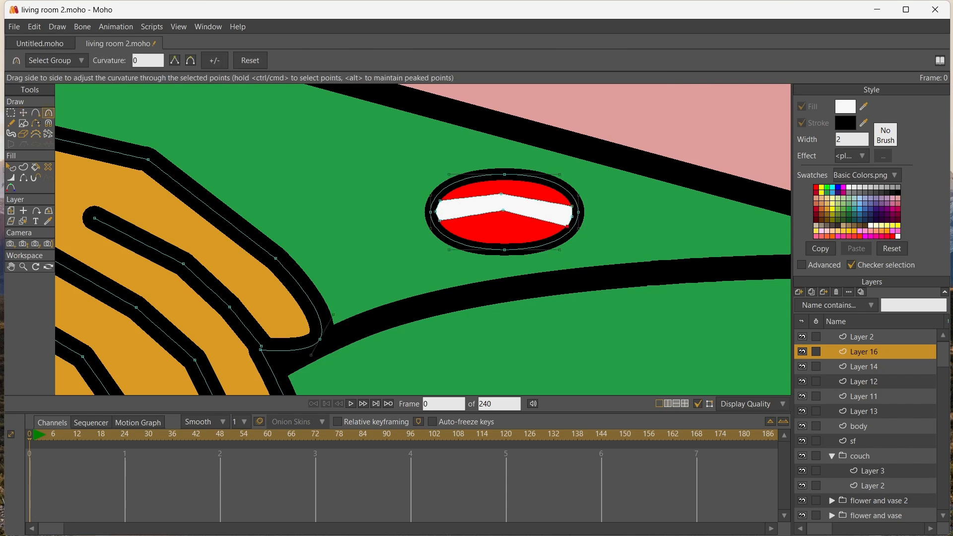
{"action": "left_click_drag", "start_coordinate": [501, 194], "coordinate": [589, 217]}
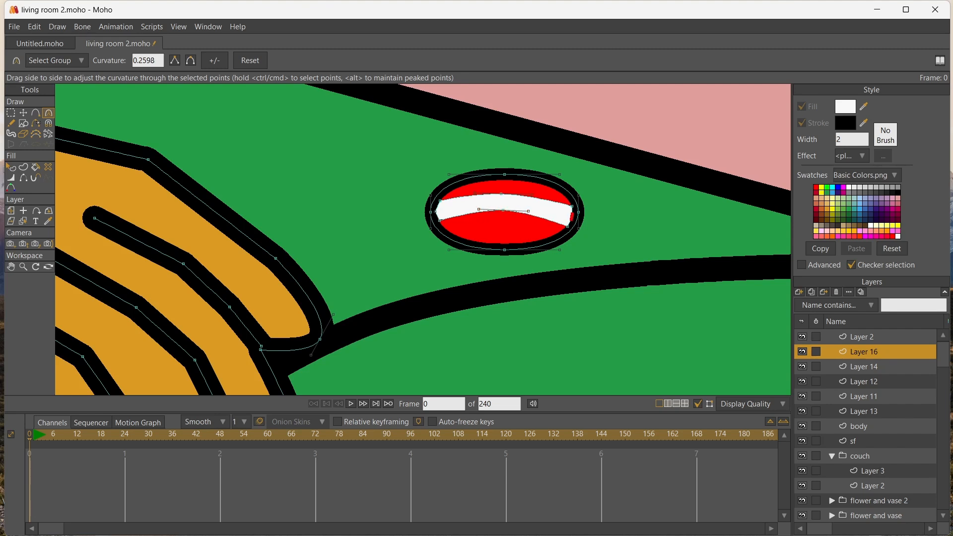
{"action": "left_click_drag", "start_coordinate": [435, 211], "coordinate": [451, 212]}
Select the whole nail with its highlight and move it onto the uppermost fingertip
{"action": "left_click", "coordinate": [11, 113]}
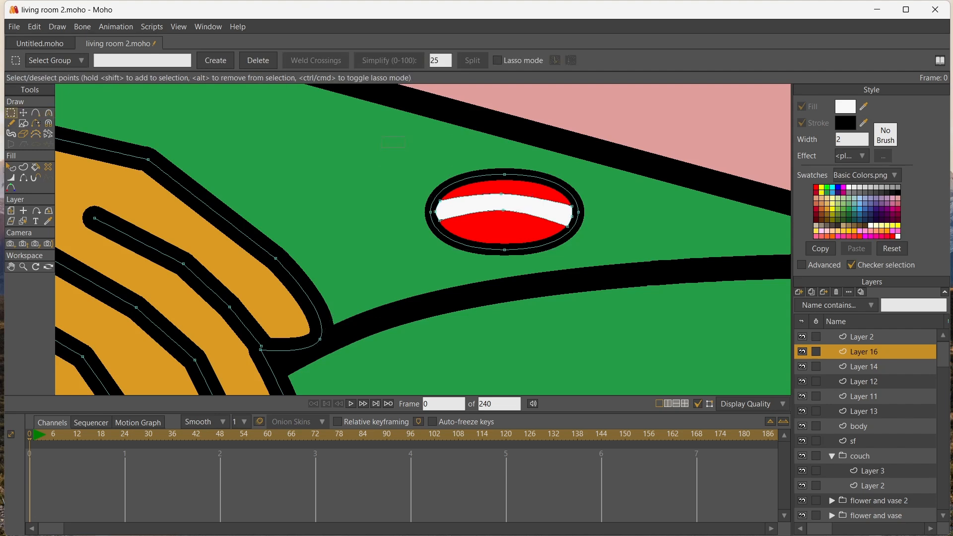
{"action": "left_click_drag", "start_coordinate": [405, 148], "coordinate": [612, 290]}
{"action": "left_click", "coordinate": [23, 113]}
{"action": "left_click_drag", "start_coordinate": [505, 212], "coordinate": [339, 319]}
{"action": "left_click", "coordinate": [11, 266]}
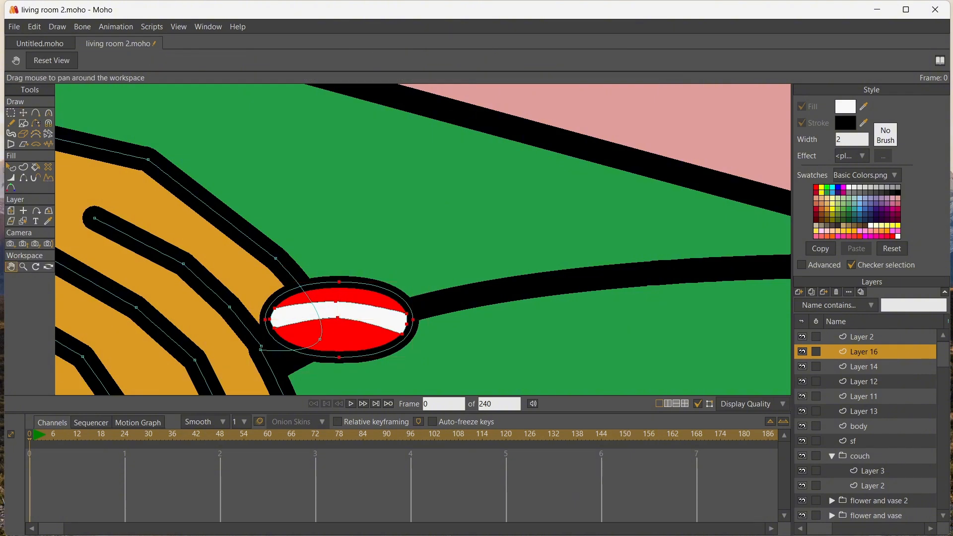
{"action": "left_click_drag", "start_coordinate": [277, 328], "coordinate": [367, 194]}
Rotate the nail to follow the uppermost finger's direction and scale it down to fit the fingertip
{"action": "left_click", "coordinate": [23, 113]}
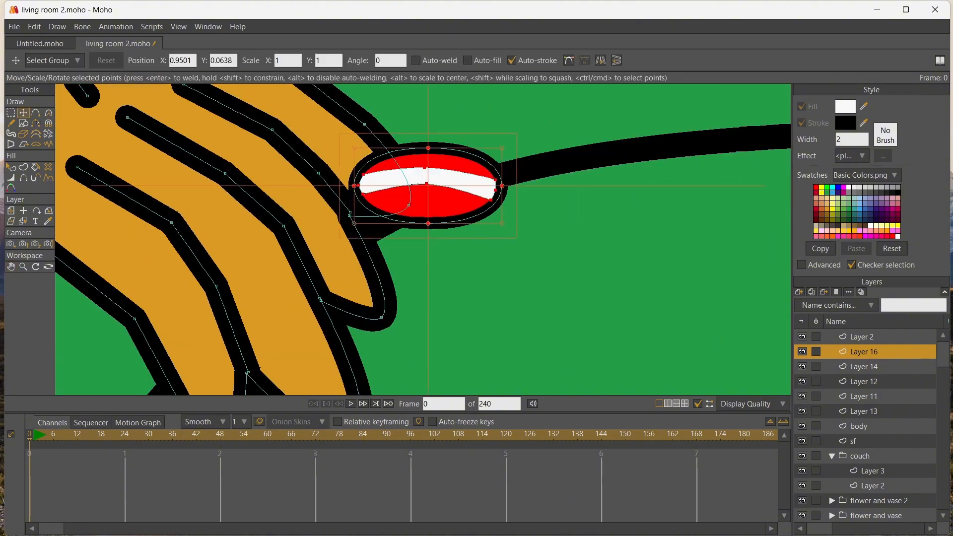
{"action": "left_click_drag", "start_coordinate": [516, 186], "coordinate": [490, 248]}
{"action": "left_click_drag", "start_coordinate": [428, 194], "coordinate": [407, 228]}
{"action": "left_click_drag", "start_coordinate": [470, 219], "coordinate": [468, 229]}
{"action": "left_click_drag", "start_coordinate": [407, 223], "coordinate": [403, 222]}
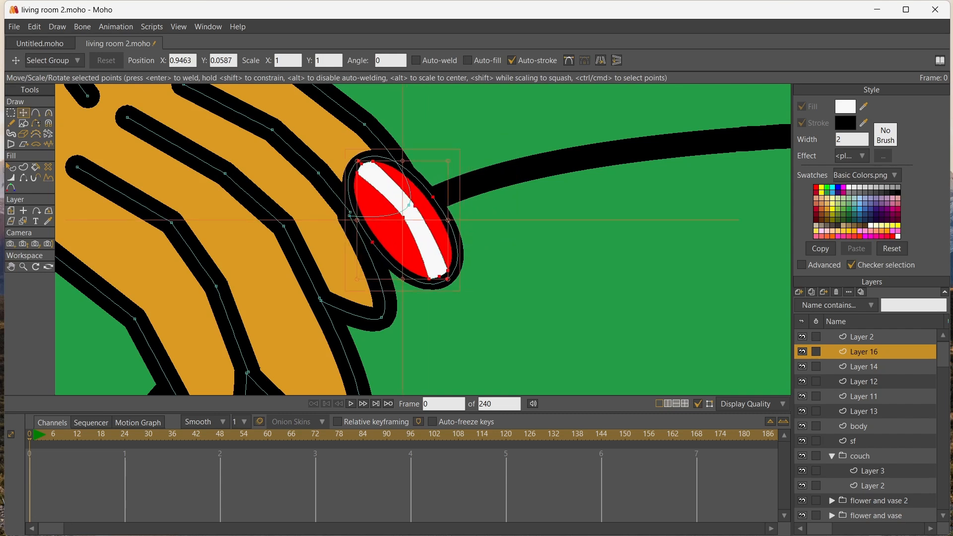
{"action": "left_click_drag", "start_coordinate": [448, 160], "coordinate": [428, 188]}
Place copies of the nail on the second and third fingertips and rotate them to match each finger
{"action": "left_click_drag", "start_coordinate": [392, 233], "coordinate": [378, 360]}
{"action": "scroll", "coordinate": [395, 224], "scroll_direction": "down", "scroll_amount": 8}
{"action": "key", "text": "ctrl+c"}
{"action": "key", "text": "ctrl+v"}
{"action": "key", "text": "ctrl+c"}
{"action": "key", "text": "ctrl+v"}
{"action": "scroll", "coordinate": [389, 338], "scroll_direction": "up", "scroll_amount": 7}
{"action": "left_click_drag", "start_coordinate": [352, 308], "coordinate": [337, 306]}
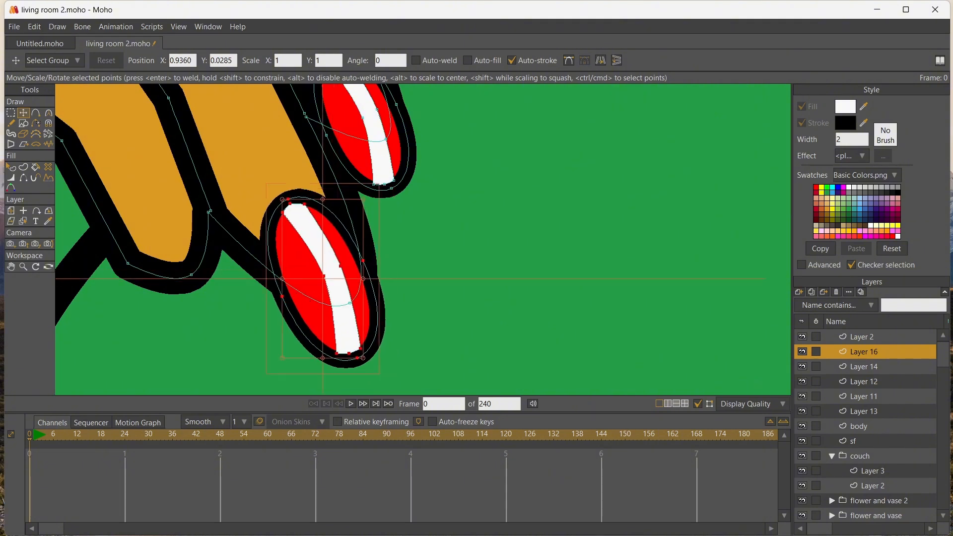
{"action": "left_click_drag", "start_coordinate": [371, 192], "coordinate": [387, 204]}
Place a copy of the nail on the lowest fingertip and scale it down slightly
{"action": "left_click_drag", "start_coordinate": [342, 310], "coordinate": [187, 302]}
{"action": "key", "text": "ctrl+c"}
{"action": "key", "text": "ctrl+v"}
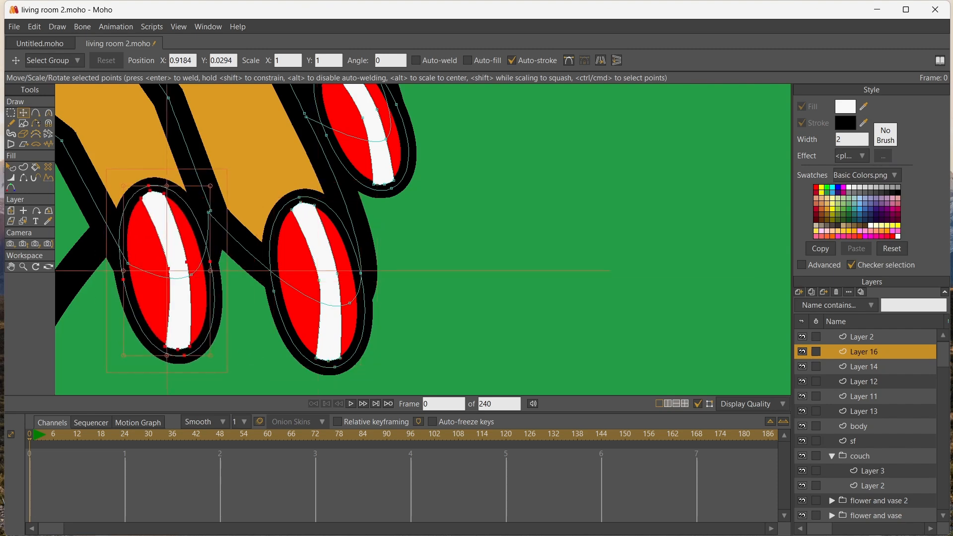
{"action": "left_click_drag", "start_coordinate": [210, 355], "coordinate": [203, 341]}
Duplicate the lowest finger's nail and move the copy onto the tip of the thumb
{"action": "left_click", "coordinate": [11, 267]}
{"action": "scroll", "coordinate": [525, 227], "scroll_direction": "down", "scroll_amount": 6}
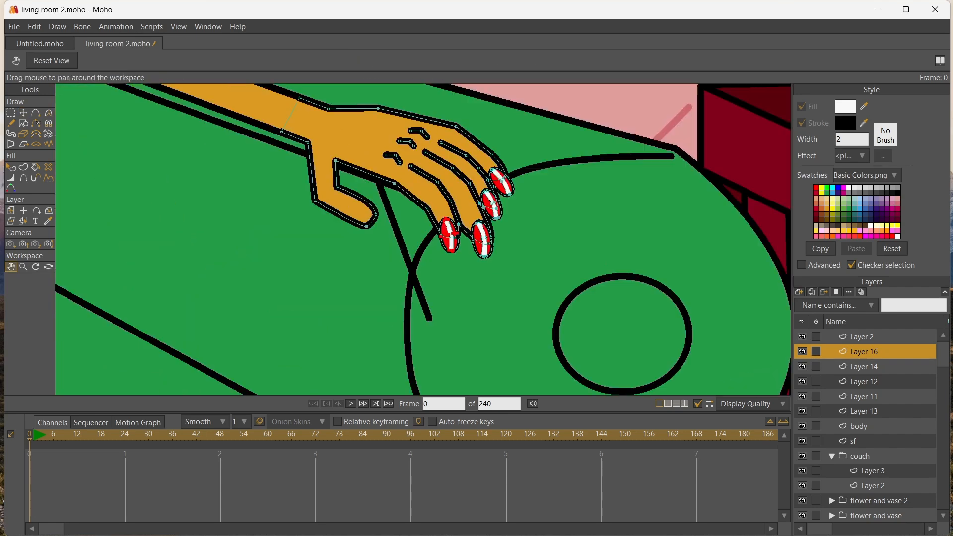
{"action": "scroll", "coordinate": [496, 223], "scroll_direction": "down", "scroll_amount": 1}
{"action": "key", "text": "t"}
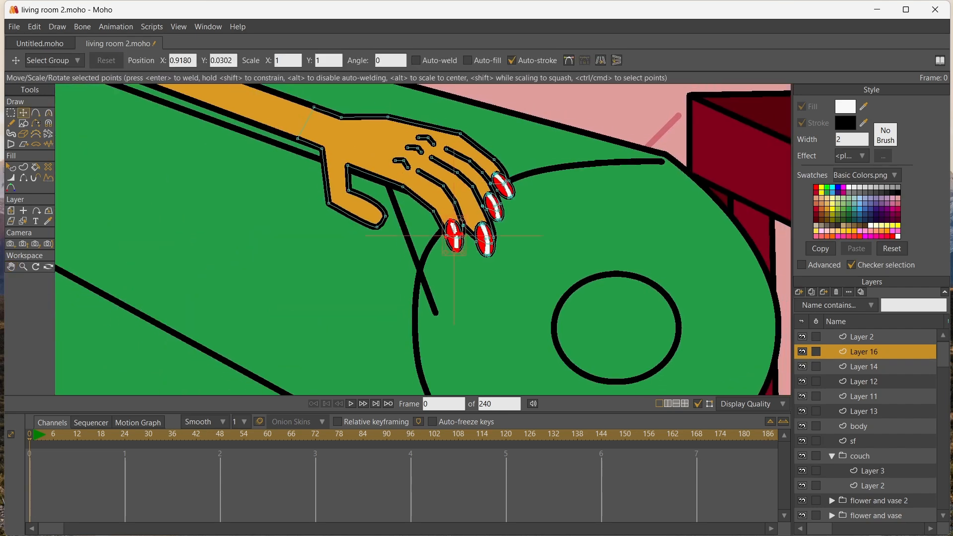
{"action": "key", "text": "ctrl+c"}
{"action": "key", "text": "ctrl+v"}
{"action": "left_click_drag", "start_coordinate": [454, 236], "coordinate": [371, 232]}
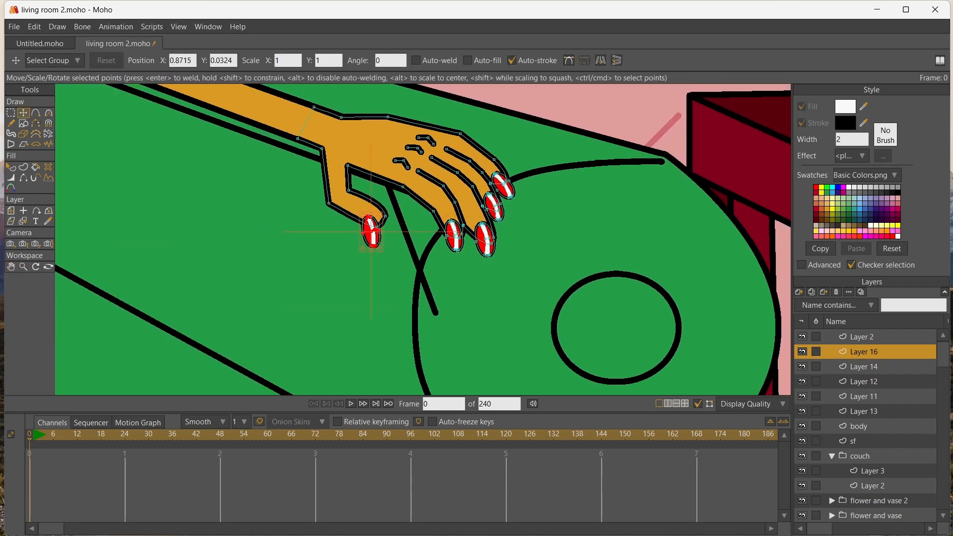
Flip the thumb's nail horizontally, then rotate and reposition it to fit the thumb tip
{"action": "left_click", "coordinate": [600, 61]}
{"action": "scroll", "coordinate": [340, 225], "scroll_direction": "up", "scroll_amount": 5}
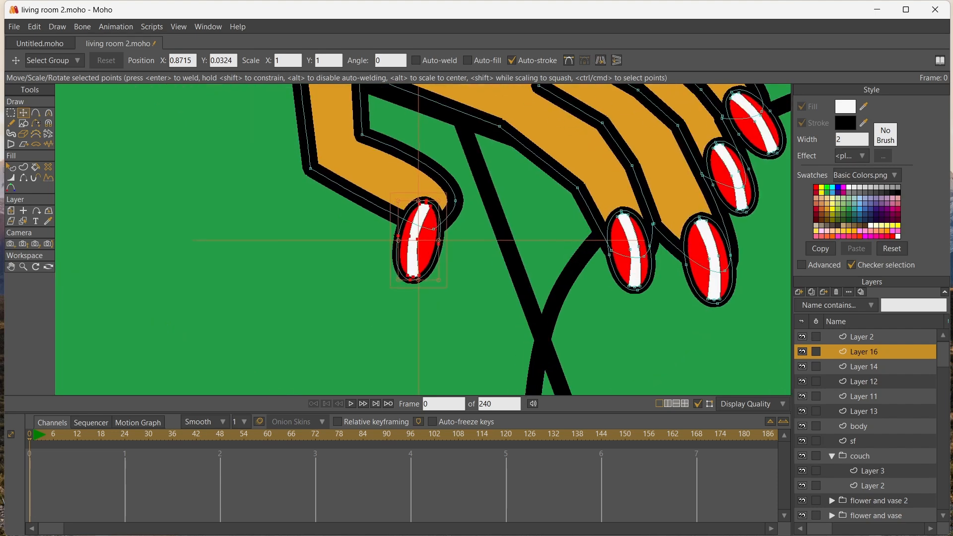
{"action": "left_click_drag", "start_coordinate": [340, 224], "coordinate": [386, 316]}
{"action": "left_click_drag", "start_coordinate": [410, 233], "coordinate": [420, 218]}
{"action": "scroll", "coordinate": [420, 218], "scroll_direction": "down", "scroll_amount": 8}
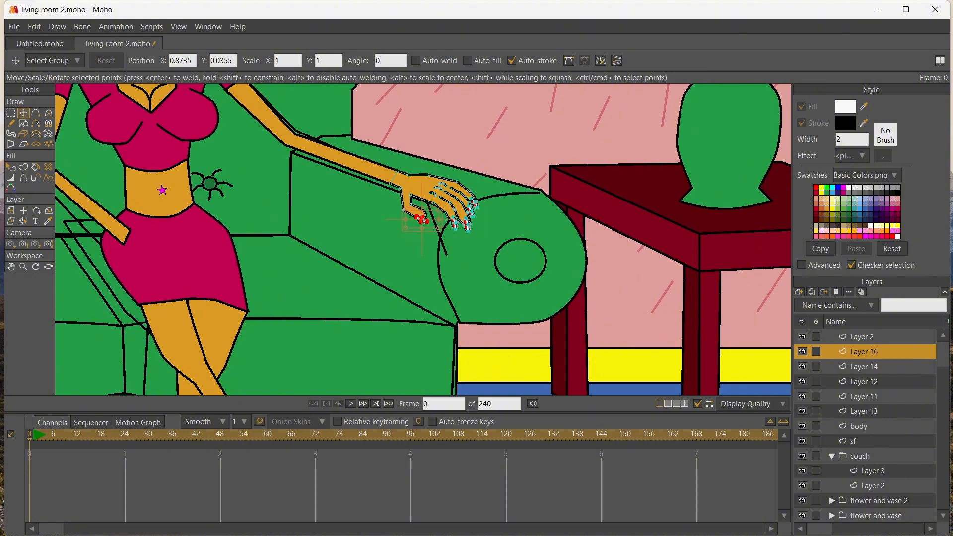
Rename Layer 16 as "left hand"
{"action": "double_click", "coordinate": [863, 352]}
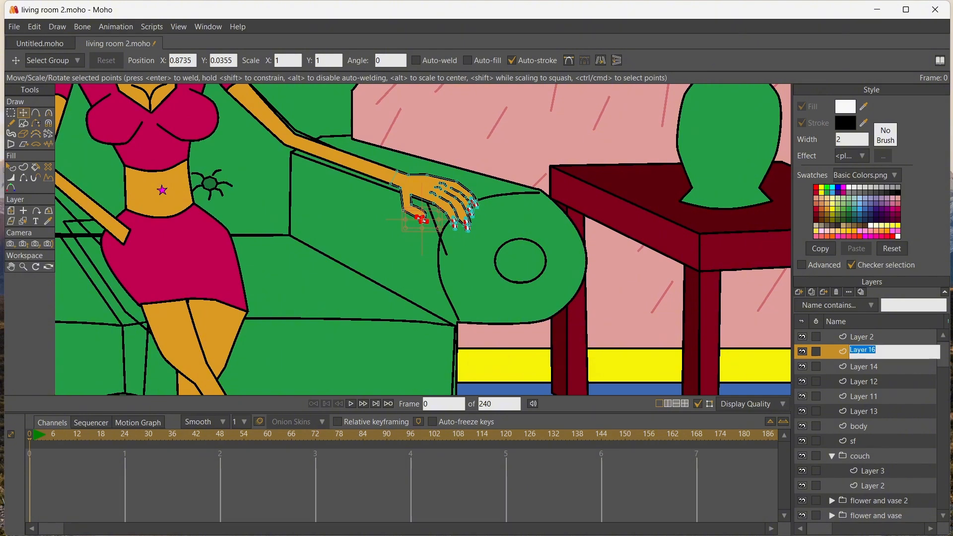
{"action": "type", "text": "ha"}
{"action": "key", "text": "BackSpace"}
{"action": "key", "text": "BackSpace"}
{"action": "type", "text": "left hand"}
{"action": "key", "text": "Return"}
Rename Layer 14 as "l arm"
{"action": "double_click", "coordinate": [863, 366]}
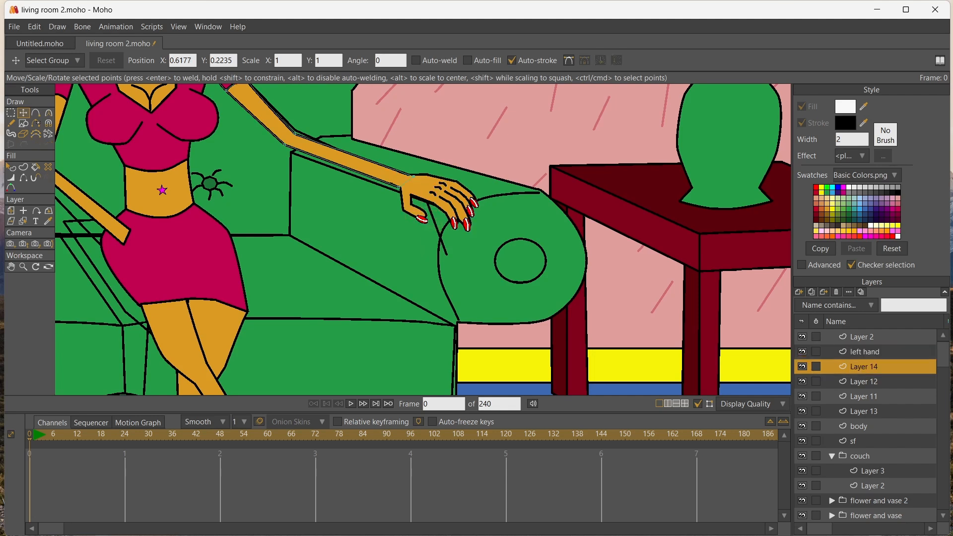
{"action": "type", "text": "l arm"}
{"action": "key", "text": "Return"}
Rename the topmost Layer 2, which holds the woman's bent arm, as "right arm"
{"action": "left_click", "coordinate": [862, 337]}
{"action": "double_click", "coordinate": [862, 337]}
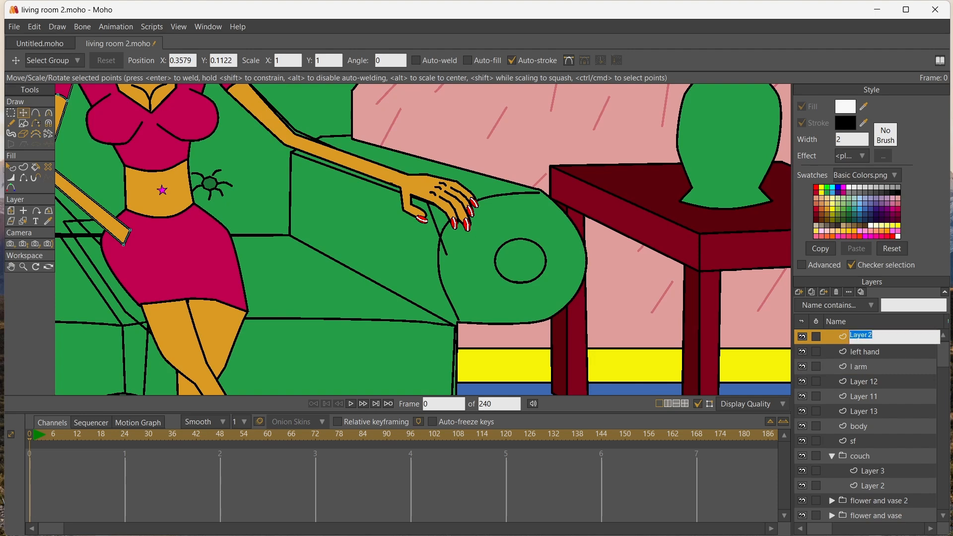
{"action": "type", "text": "right arm"}
{"action": "key", "text": "Return"}
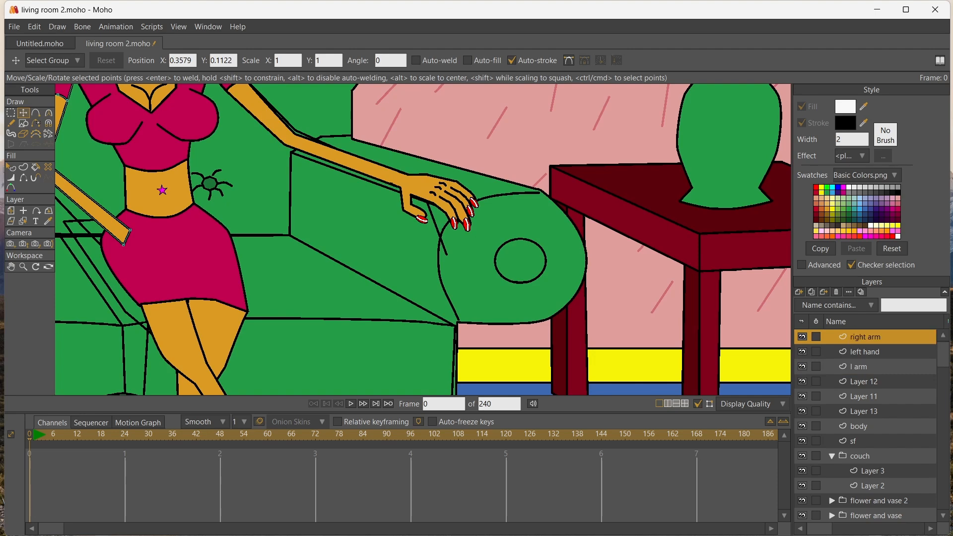
Rename Layer 12, which holds the woman's feet and shoes, as "feet"
{"action": "left_click", "coordinate": [864, 381]}
{"action": "scroll", "coordinate": [529, 363], "scroll_direction": "down", "scroll_amount": 5}
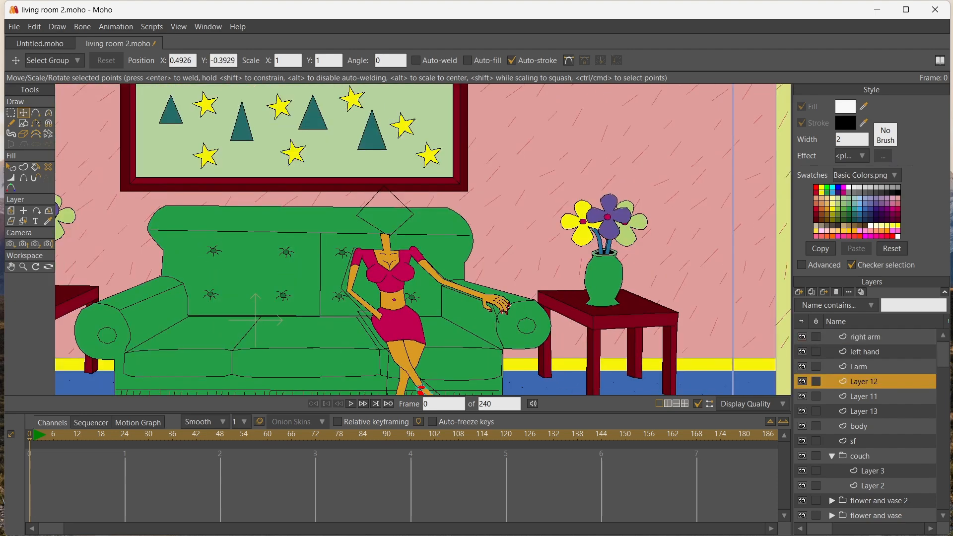
{"action": "left_click", "coordinate": [11, 267]}
{"action": "left_click_drag", "start_coordinate": [278, 317], "coordinate": [268, 219]}
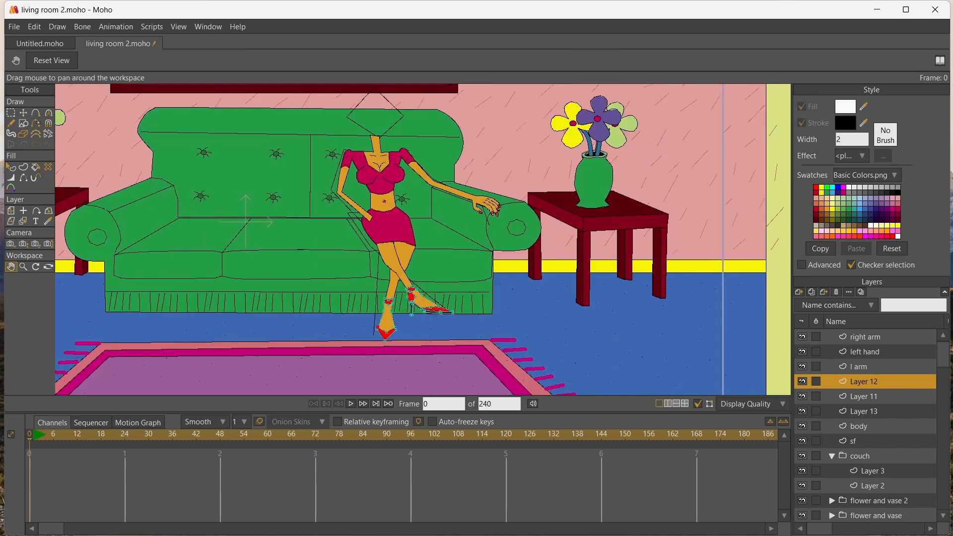
{"action": "double_click", "coordinate": [864, 381]}
{"action": "type", "text": "feet"}
{"action": "key", "text": "Return"}
Rename Layer 11 as "right leg"
{"action": "left_click", "coordinate": [864, 397]}
{"action": "double_click", "coordinate": [863, 397]}
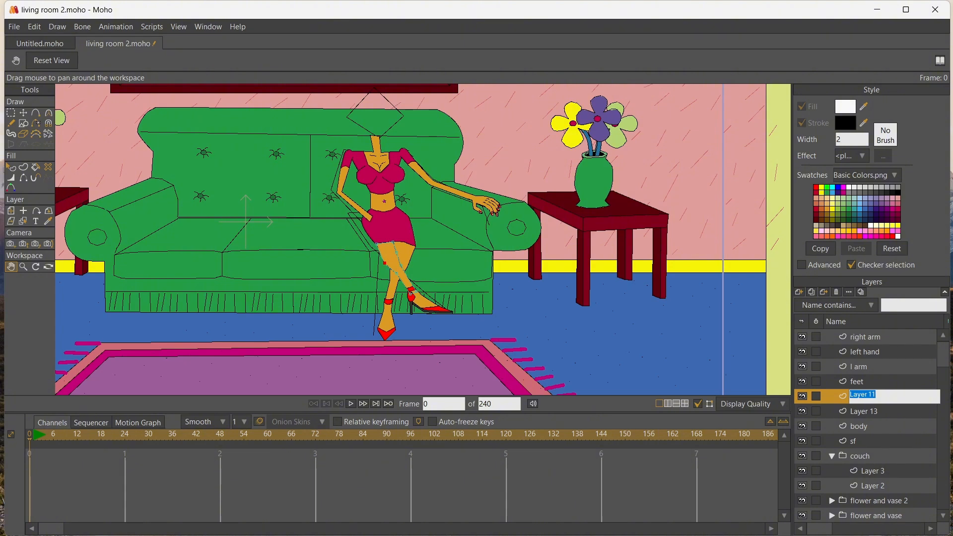
{"action": "type", "text": "right leg"}
{"action": "key", "text": "Return"}
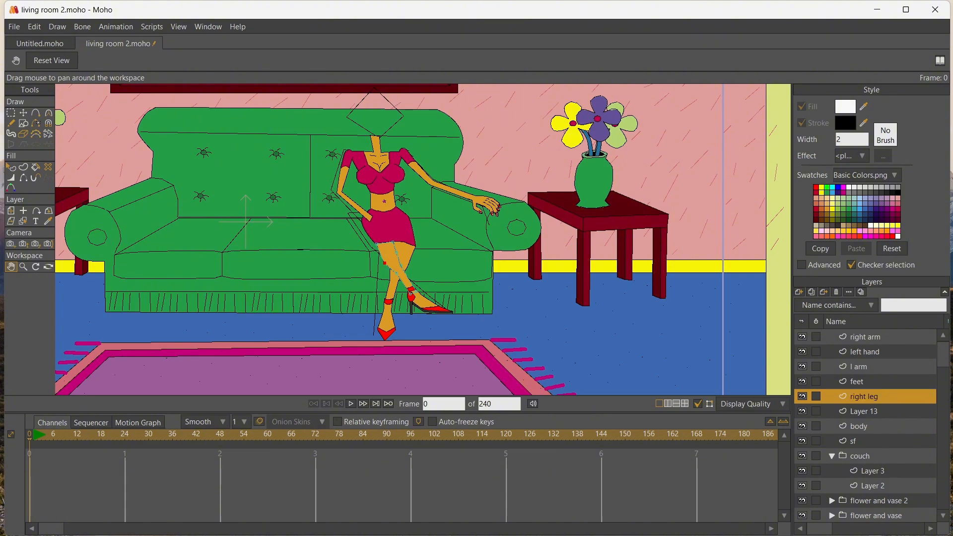
Rename Layer 13, which holds the chest shapes, as "tatas"
{"action": "left_click", "coordinate": [863, 411]}
{"action": "double_click", "coordinate": [863, 411]}
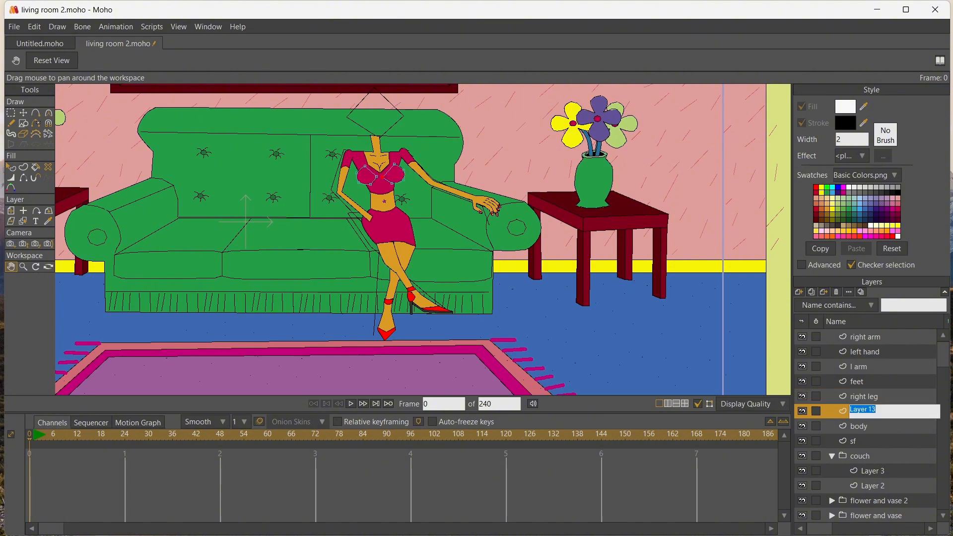
{"action": "type", "text": "tatas"}
{"action": "key", "text": "Return"}
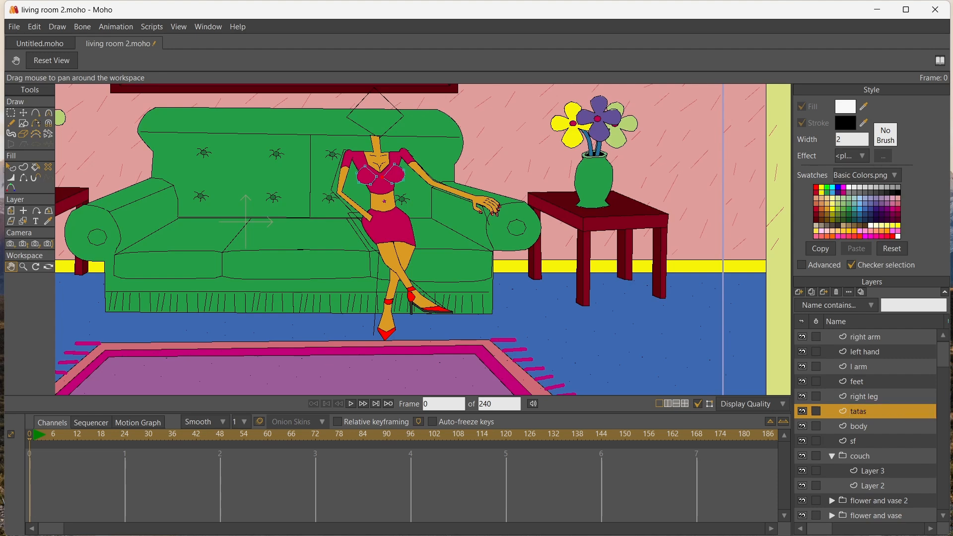
Duplicate the left hand layer and name the copy "right hand"
{"action": "scroll", "coordinate": [525, 243], "scroll_direction": "up", "scroll_amount": 4}
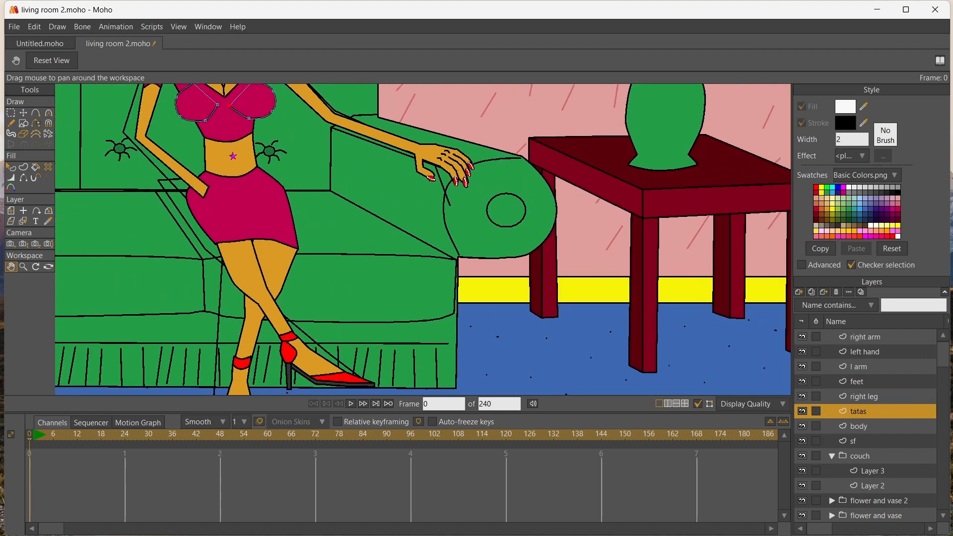
{"action": "left_click", "coordinate": [864, 352]}
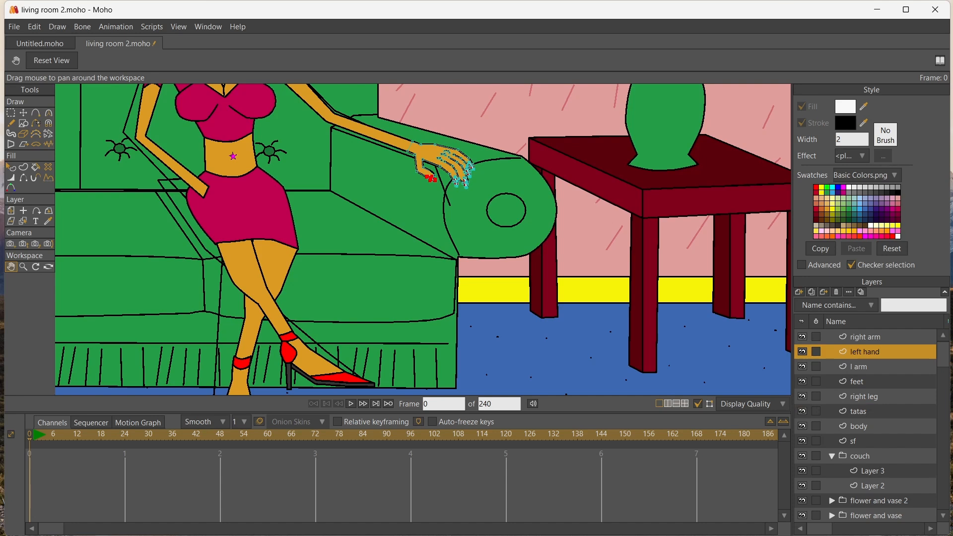
{"action": "left_click", "coordinate": [812, 293]}
{"action": "type", "text": "right hand"}
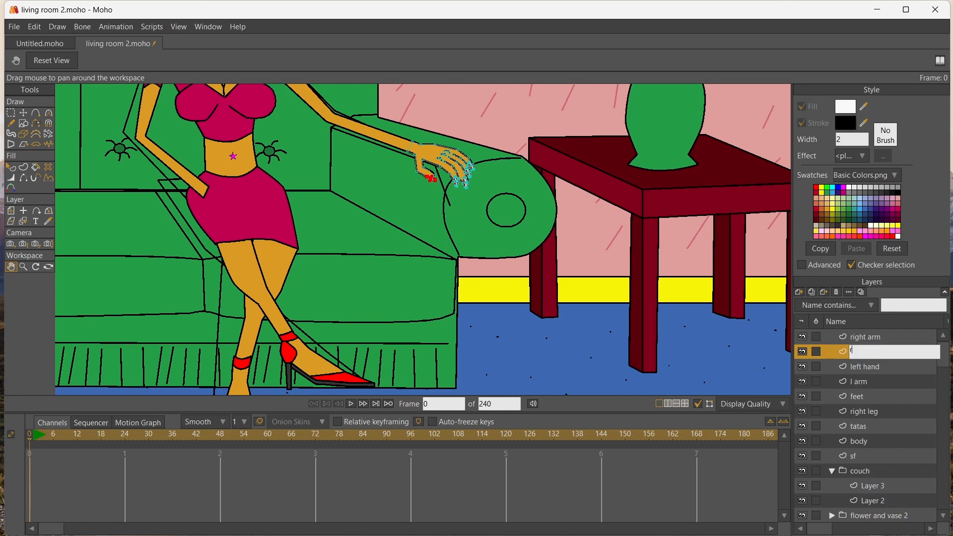
{"action": "key", "text": "Return"}
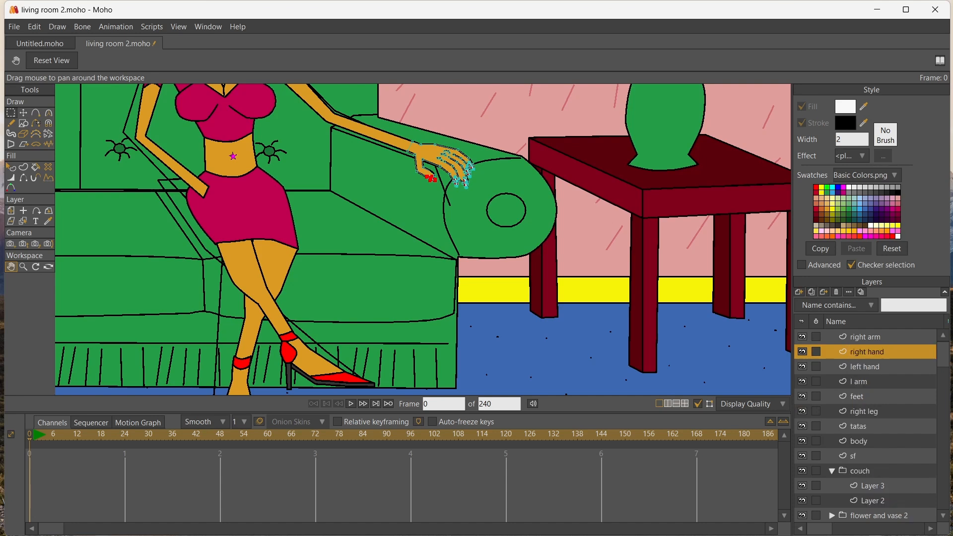
Select the whole copied hand, move it to the right arm's wrist, flip it horizontally and rotate it to rest on the skirt
{"action": "left_click", "coordinate": [11, 113]}
{"action": "left_click_drag", "start_coordinate": [374, 114], "coordinate": [491, 207]}
{"action": "key", "text": "t"}
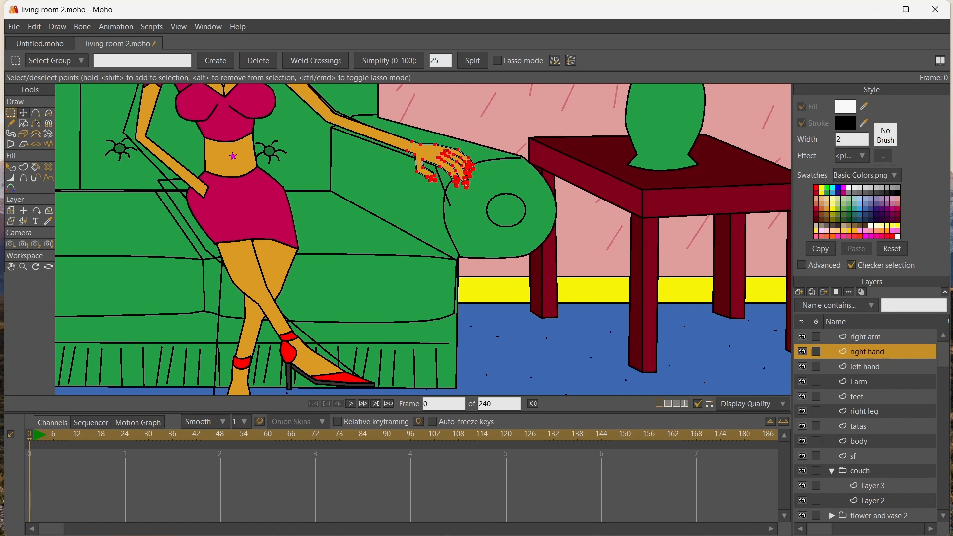
{"action": "left_click_drag", "start_coordinate": [442, 165], "coordinate": [181, 174]}
{"action": "left_click", "coordinate": [600, 61]}
{"action": "left_click_drag", "start_coordinate": [205, 204], "coordinate": [230, 204]}
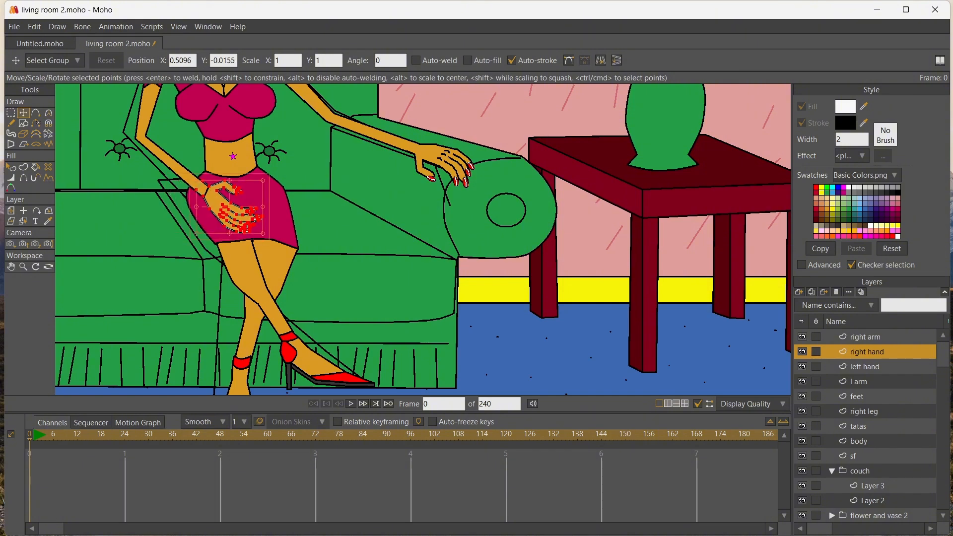
Place the right hand layer above the right arm layer and fine-tune the hand's fit at the wrist
{"action": "left_click_drag", "start_coordinate": [866, 351], "coordinate": [867, 333]}
{"action": "scroll", "coordinate": [161, 173], "scroll_direction": "up", "scroll_amount": 3}
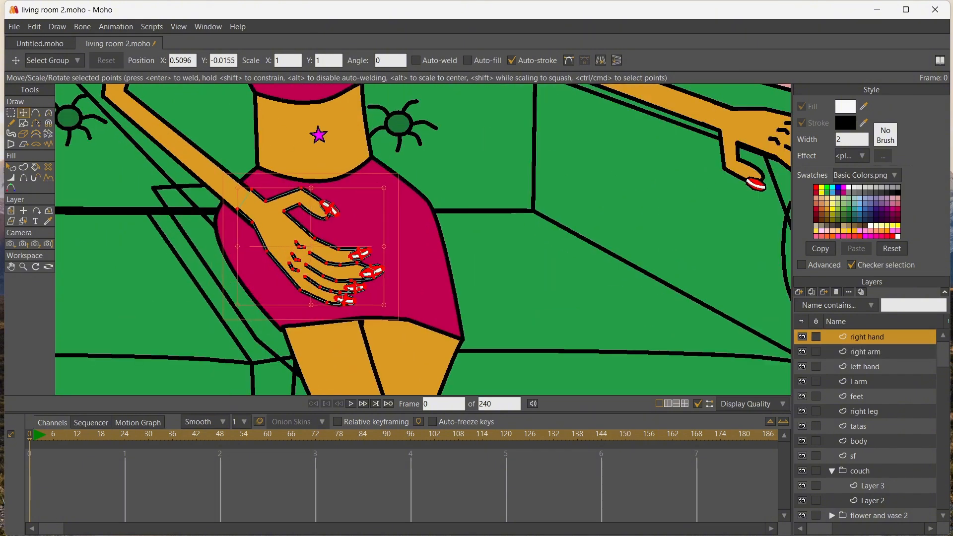
{"action": "left_click_drag", "start_coordinate": [285, 234], "coordinate": [282, 233]}
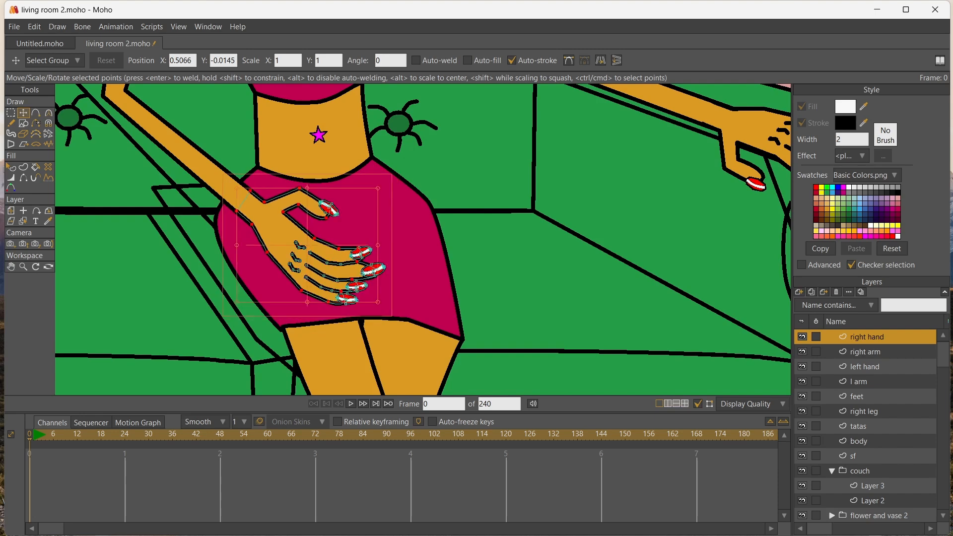
{"action": "scroll", "coordinate": [282, 233], "scroll_direction": "down", "scroll_amount": 5}
{"action": "scroll", "coordinate": [287, 238], "scroll_direction": "up", "scroll_amount": 4}
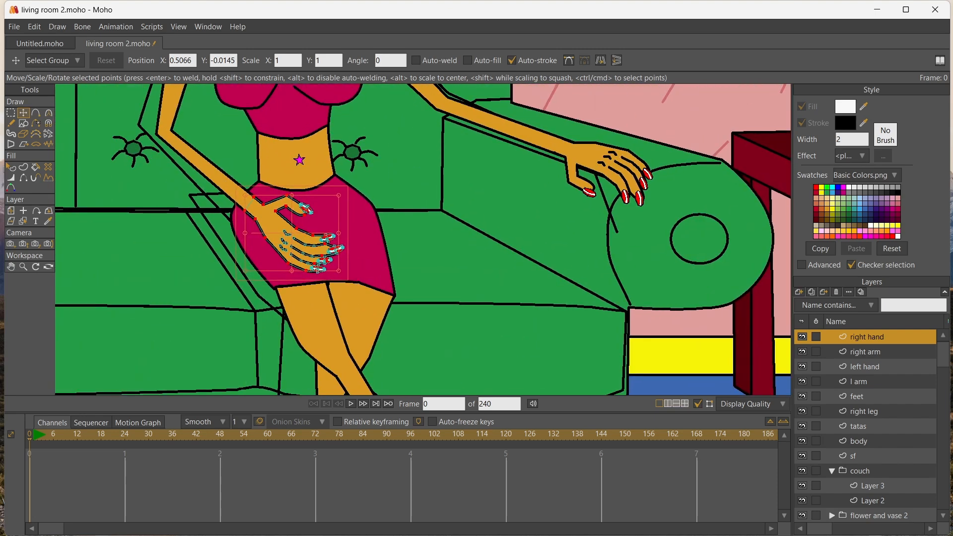
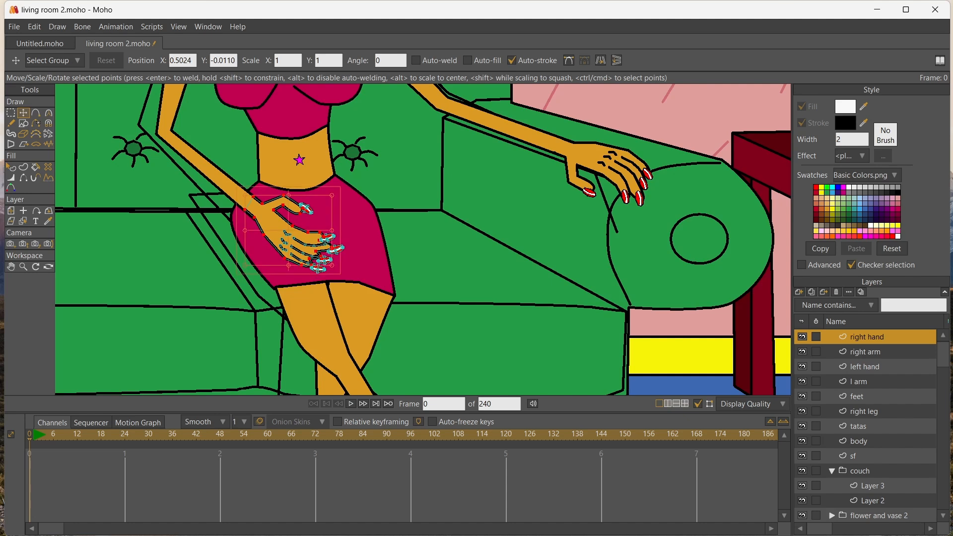
Nudge the whole right hand up slightly so it fits the end of the right arm
{"action": "key", "text": "g"}
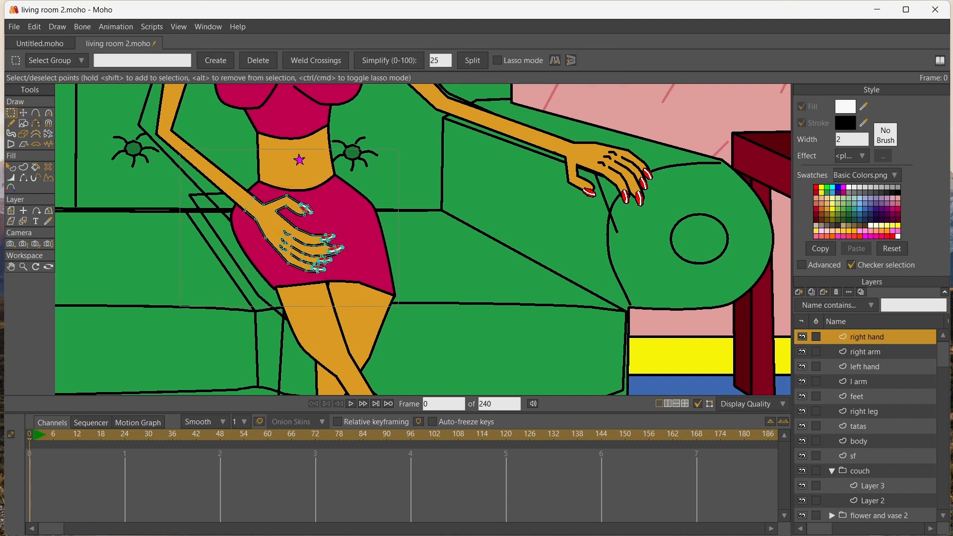
{"action": "left_click", "coordinate": [23, 112]}
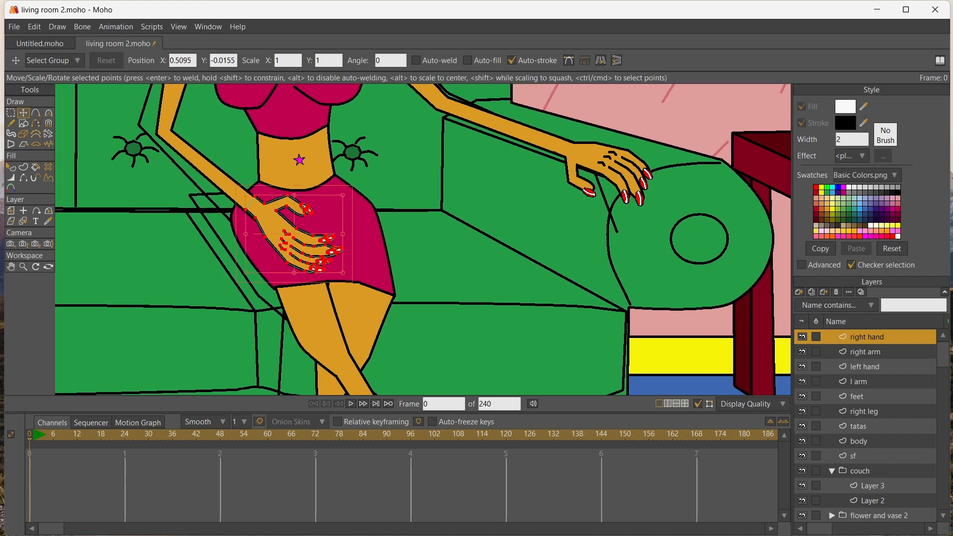
{"action": "left_click_drag", "start_coordinate": [343, 272], "coordinate": [334, 246]}
{"action": "scroll", "coordinate": [227, 211], "scroll_direction": "up", "scroll_amount": 5}
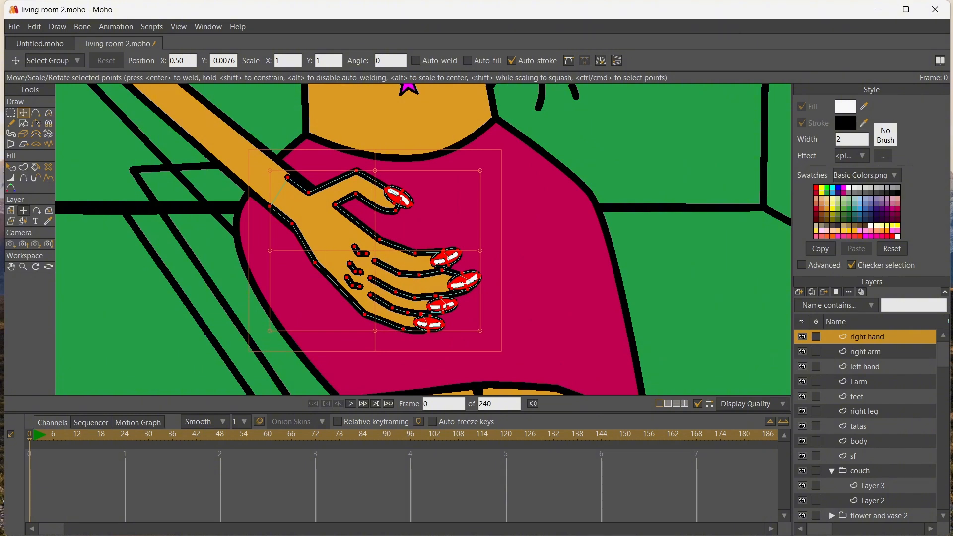
Adjust the wrist-end points of the right arm layer so they meet the right hand
{"action": "left_click", "coordinate": [24, 210]}
{"action": "left_click", "coordinate": [24, 220]}
{"action": "left_click", "coordinate": [226, 144]}
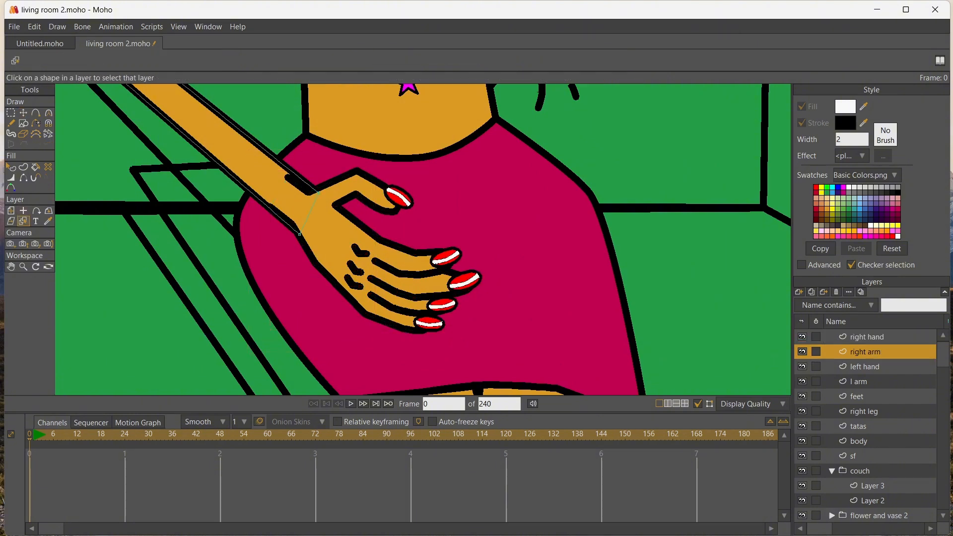
{"action": "key", "text": "t"}
{"action": "left_click_drag", "start_coordinate": [318, 192], "coordinate": [310, 196]}
{"action": "left_click_drag", "start_coordinate": [299, 234], "coordinate": [298, 231]}
{"action": "scroll", "coordinate": [155, 243], "scroll_direction": "down", "scroll_amount": 8}
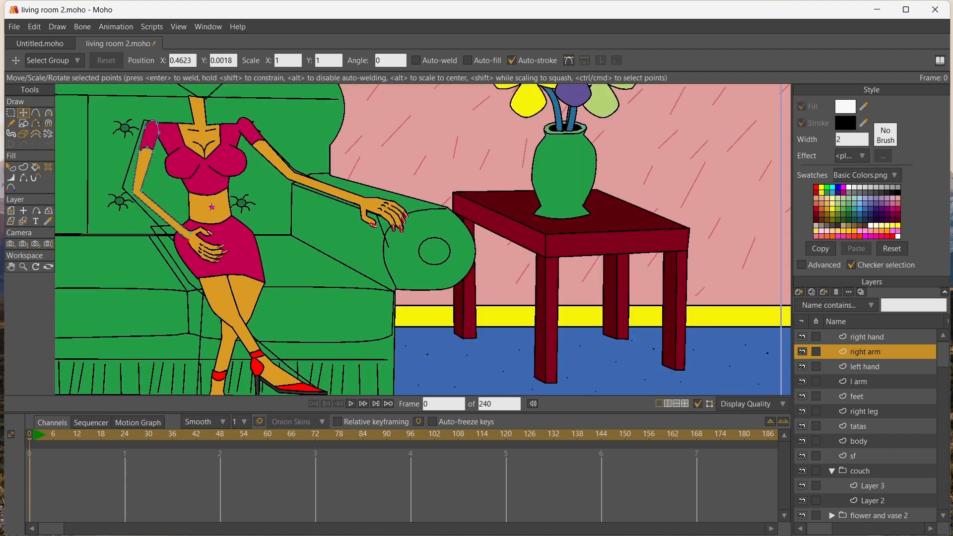
Add a group layer named "head" above the right hand layer
{"action": "left_click", "coordinate": [11, 267]}
{"action": "scroll", "coordinate": [379, 298], "scroll_direction": "down", "scroll_amount": 5}
{"action": "scroll", "coordinate": [253, 232], "scroll_direction": "up", "scroll_amount": 2}
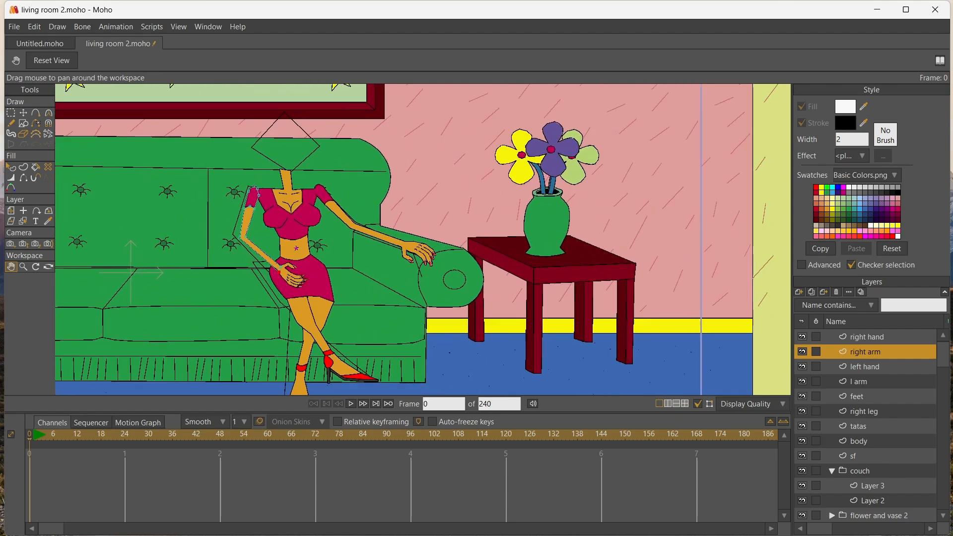
{"action": "scroll", "coordinate": [254, 239], "scroll_direction": "down", "scroll_amount": 2}
{"action": "scroll", "coordinate": [254, 238], "scroll_direction": "up", "scroll_amount": 3}
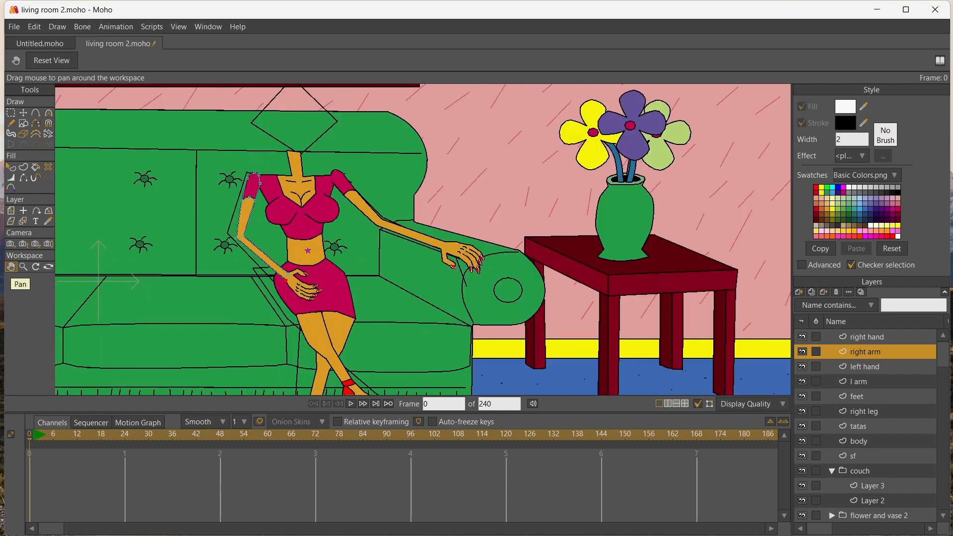
{"action": "scroll", "coordinate": [254, 239], "scroll_direction": "down", "scroll_amount": 2}
{"action": "scroll", "coordinate": [253, 238], "scroll_direction": "up", "scroll_amount": 3}
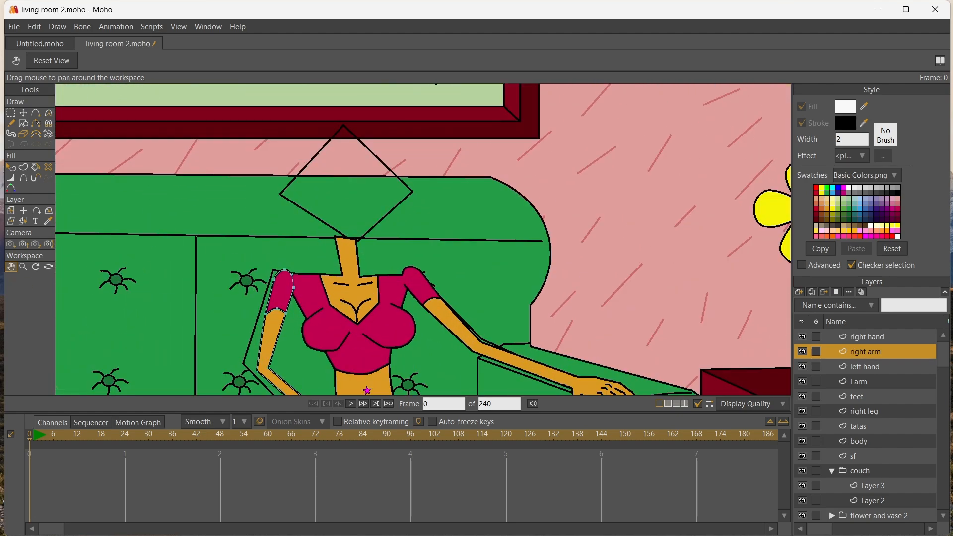
{"action": "left_click", "coordinate": [866, 337]}
{"action": "left_click", "coordinate": [798, 292]}
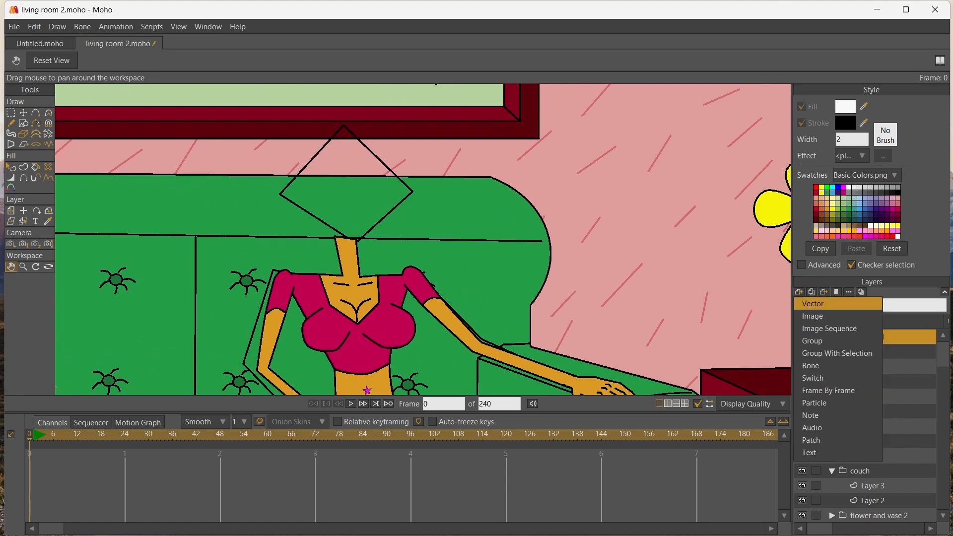
{"action": "left_click", "coordinate": [839, 340]}
{"action": "type", "text": "head"}
{"action": "key", "text": "Return"}
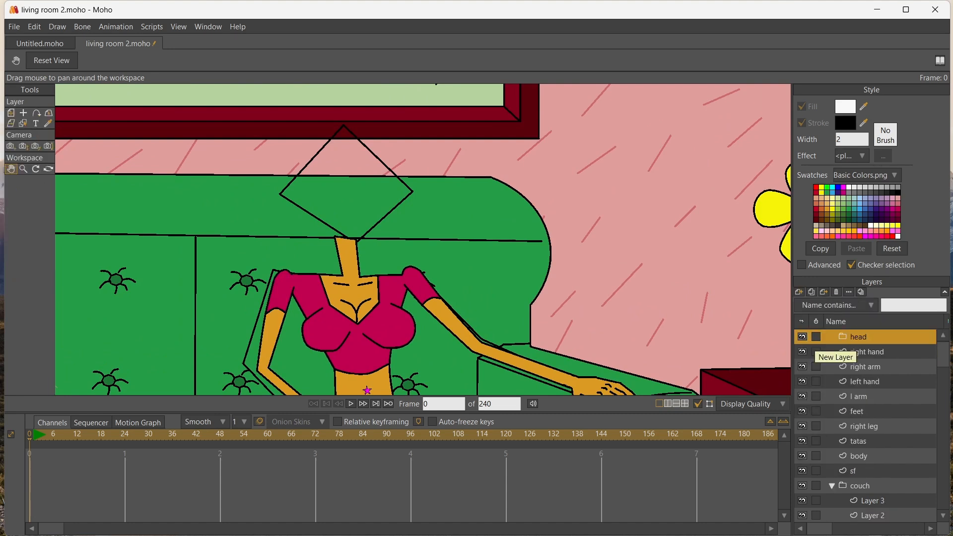
Create a vector layer named "face" and place it inside the head group
{"action": "left_click", "coordinate": [799, 291]}
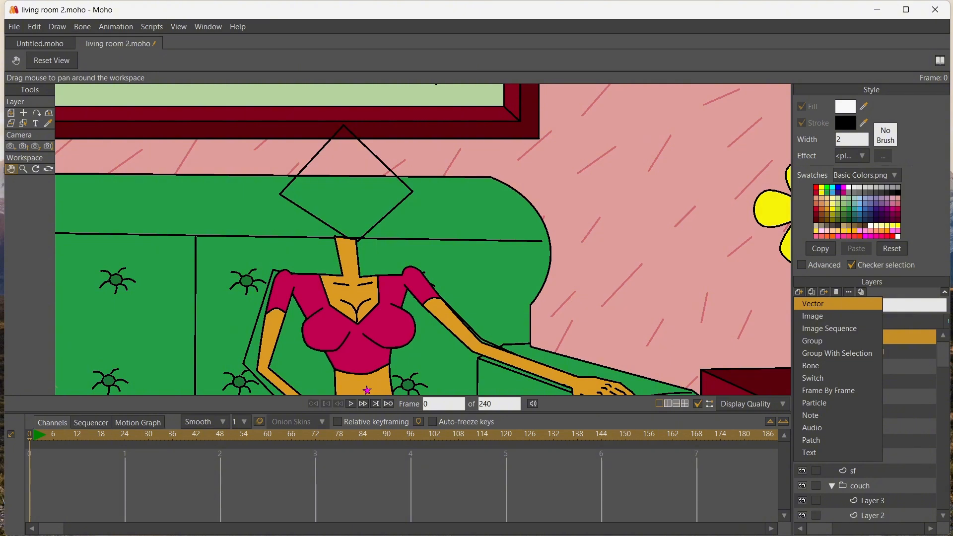
{"action": "key", "text": "Return"}
{"action": "type", "text": "face"}
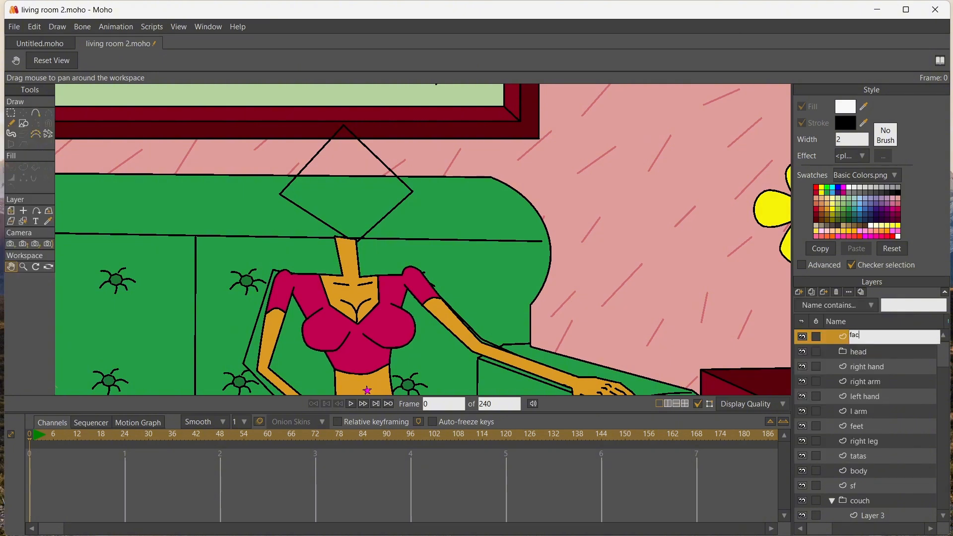
{"action": "key", "text": "Return"}
{"action": "left_click_drag", "start_coordinate": [857, 337], "coordinate": [858, 352]}
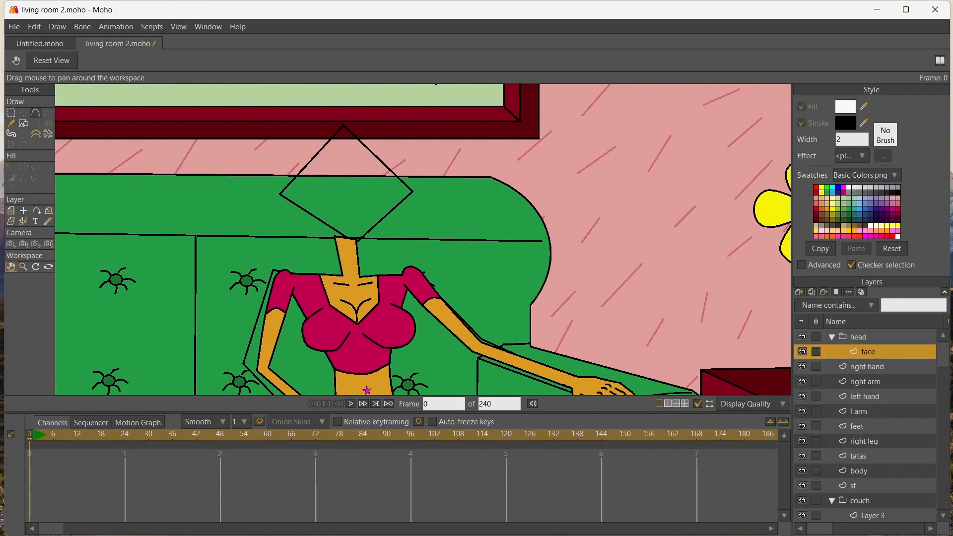
Draw a triangle above the neck on the face layer and fill it with the skin colour sampled from the neck
{"action": "left_click", "coordinate": [24, 123]}
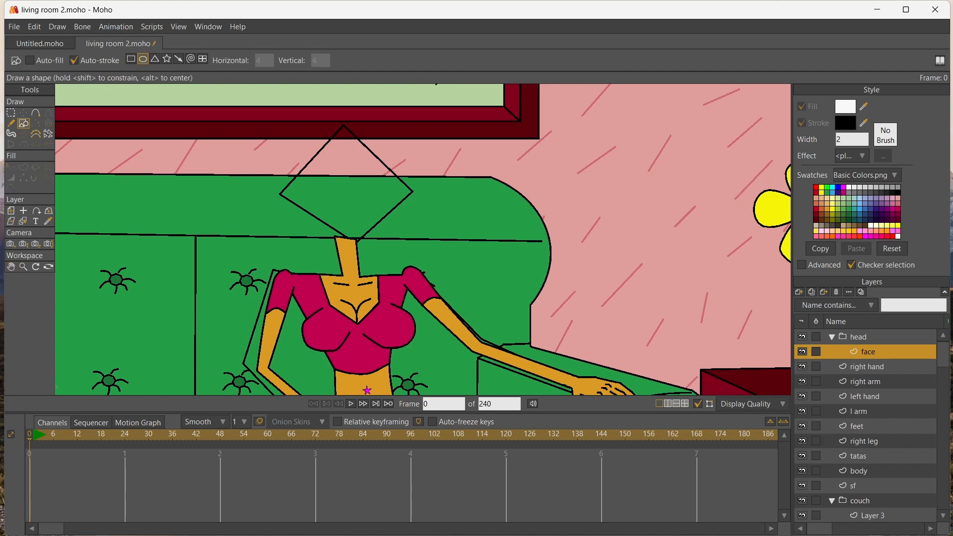
{"action": "left_click", "coordinate": [154, 59]}
{"action": "mouse_move", "coordinate": [312, 140]}
{"action": "left_mouse_down"}
{"action": "mouse_move", "coordinate": [385, 231]}
{"action": "mouse_move", "coordinate": [432, 241]}
{"action": "left_mouse_up"}
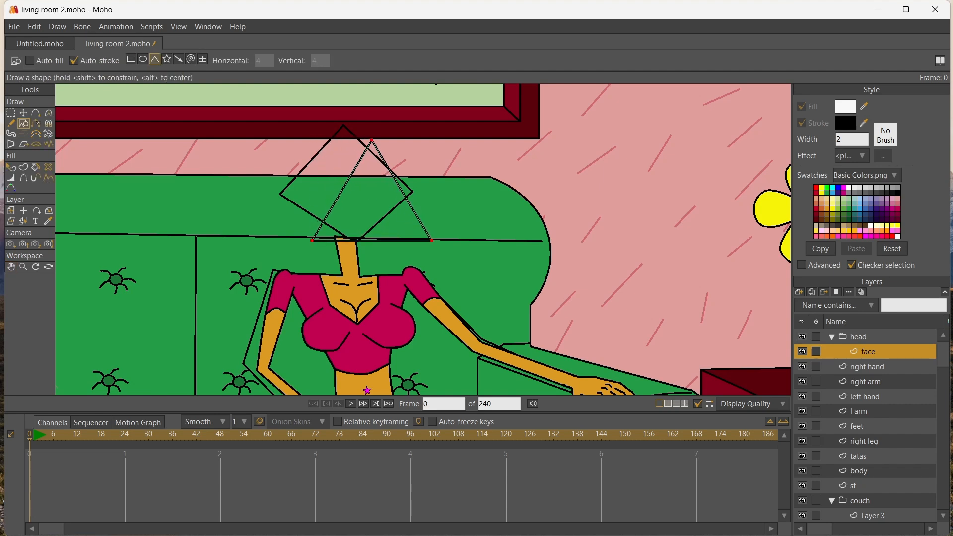
{"action": "left_click", "coordinate": [49, 221]}
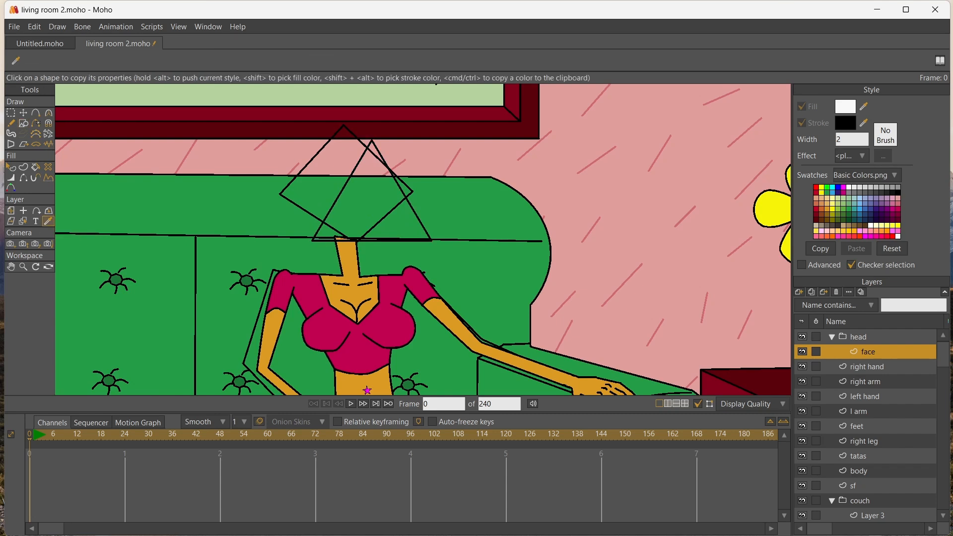
{"action": "left_click", "coordinate": [350, 258]}
{"action": "left_click", "coordinate": [35, 167]}
{"action": "left_click", "coordinate": [371, 208]}
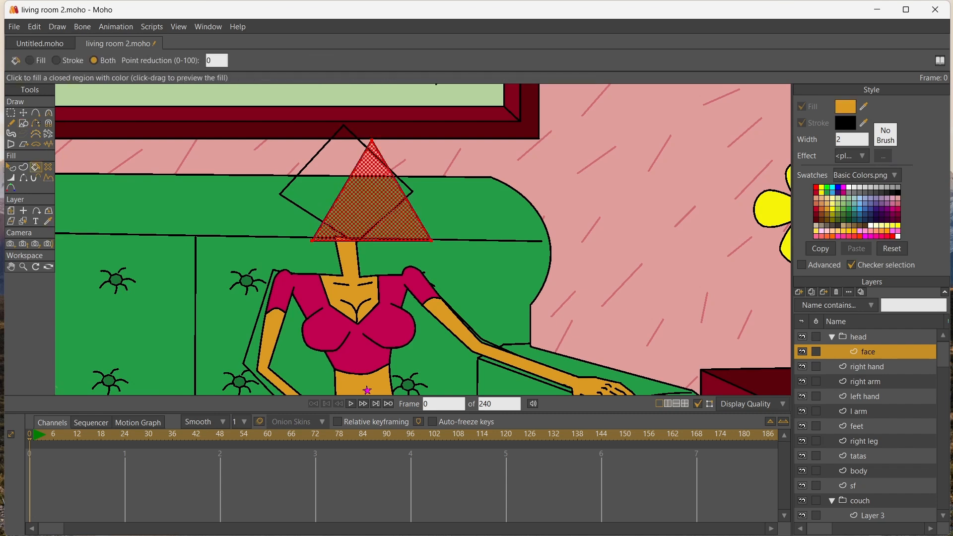
Rotate the face triangle so it points downward and position its tip in front of the neck
{"action": "key", "text": "t"}
{"action": "left_click_drag", "start_coordinate": [437, 163], "coordinate": [300, 197]}
{"action": "left_click_drag", "start_coordinate": [378, 174], "coordinate": [365, 208]}
{"action": "left_click_drag", "start_coordinate": [437, 164], "coordinate": [420, 148]}
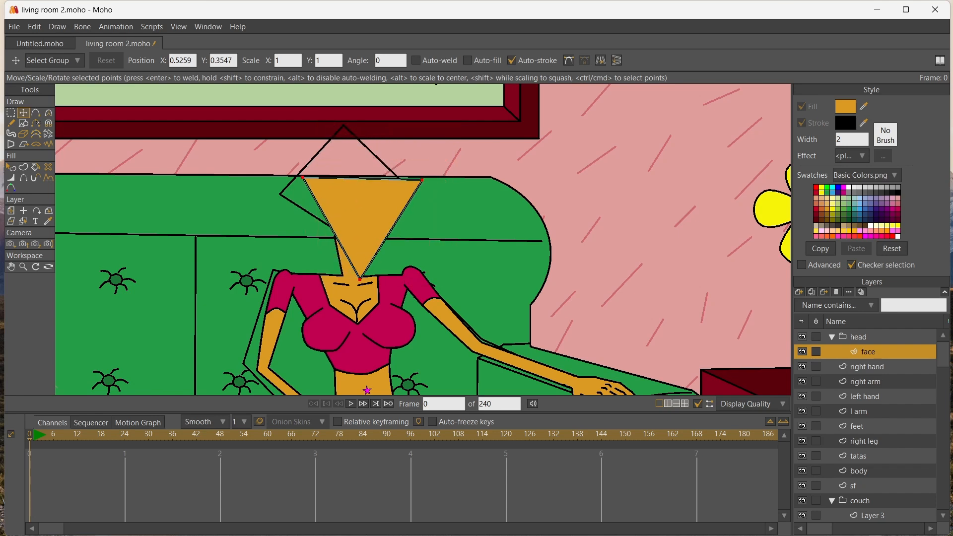
{"action": "left_click_drag", "start_coordinate": [364, 219], "coordinate": [336, 220]}
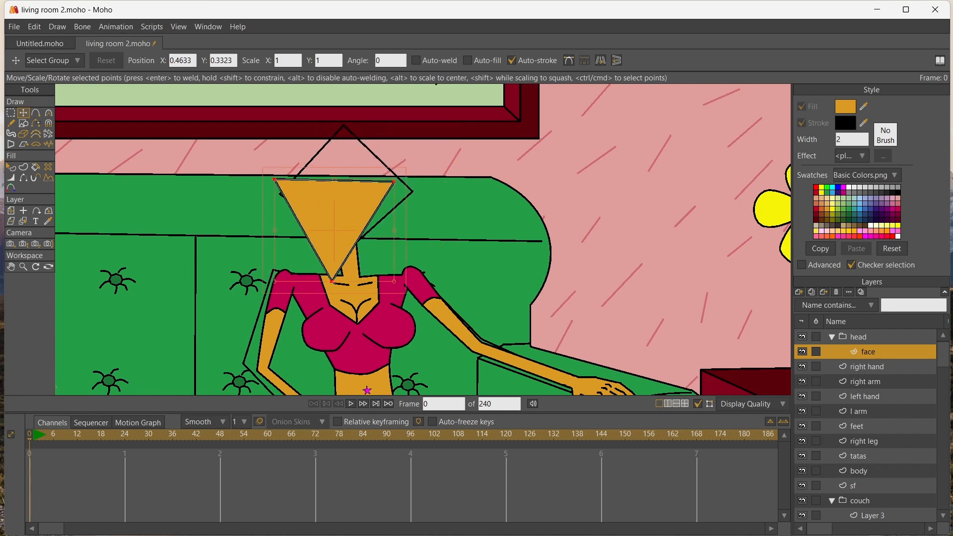
Round the triangle's lower tip into a chin, then scale the face down and reposition it over the neck
{"action": "key", "text": "c"}
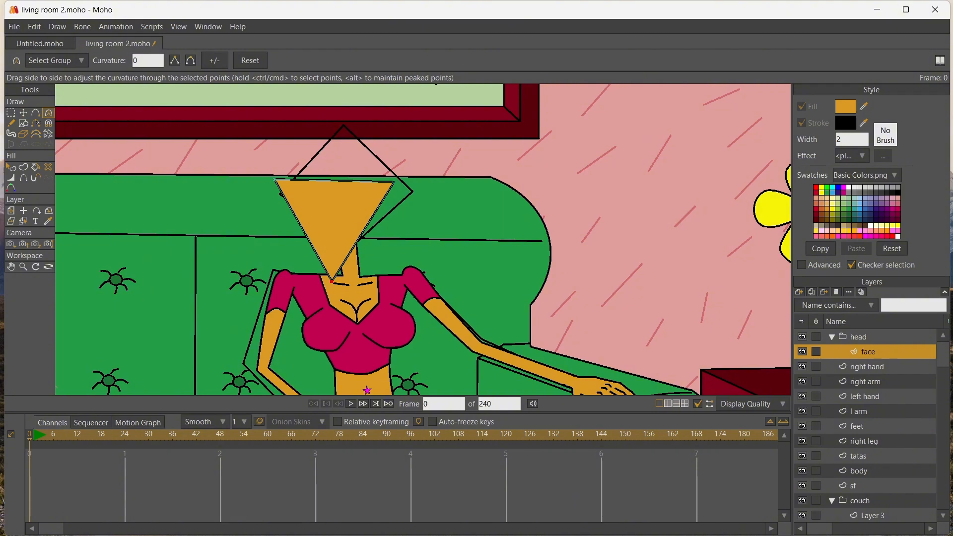
{"action": "left_click_drag", "start_coordinate": [332, 281], "coordinate": [352, 282]}
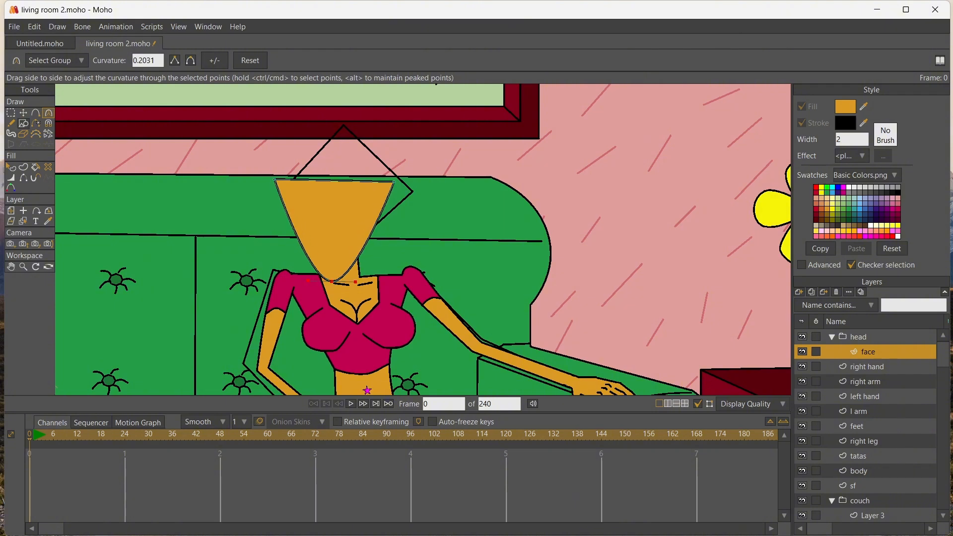
{"action": "left_click", "coordinate": [23, 113]}
{"action": "key", "text": "ctrl+a"}
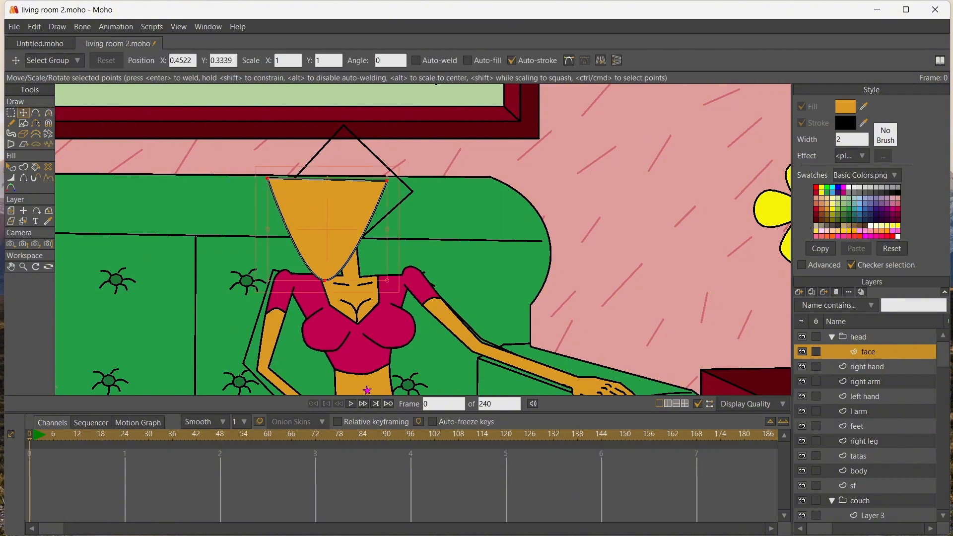
{"action": "left_click_drag", "start_coordinate": [268, 178], "coordinate": [286, 195]}
{"action": "left_click_drag", "start_coordinate": [337, 237], "coordinate": [329, 230]}
{"action": "scroll", "coordinate": [309, 215], "scroll_direction": "up", "scroll_amount": 3}
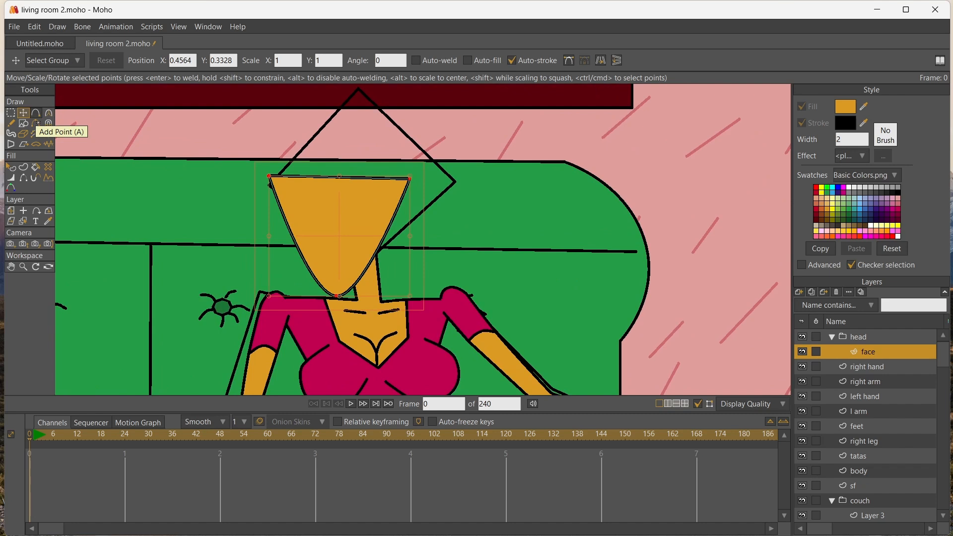
Add a point in the middle of the face's top edge and raise it into a peaked forehead
{"action": "left_click", "coordinate": [35, 113]}
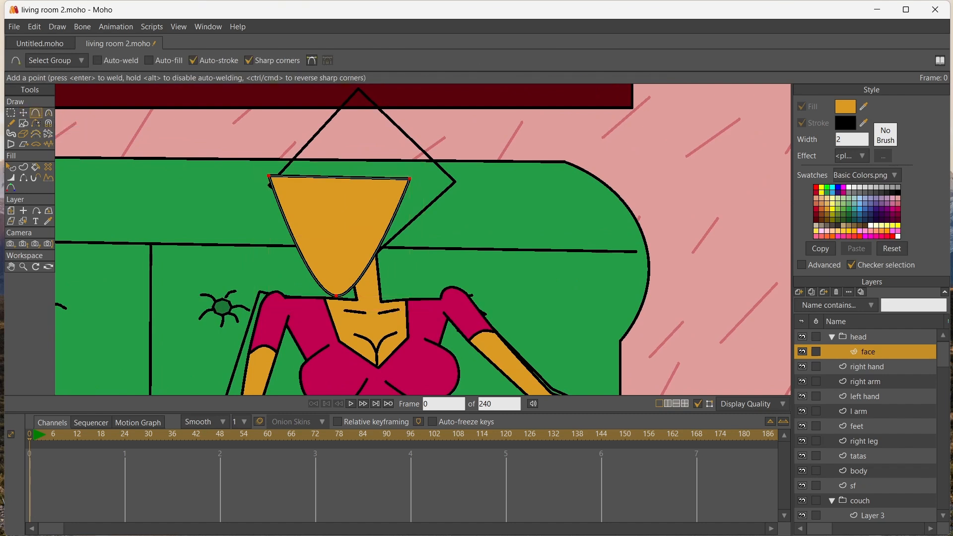
{"action": "left_click", "coordinate": [24, 113]}
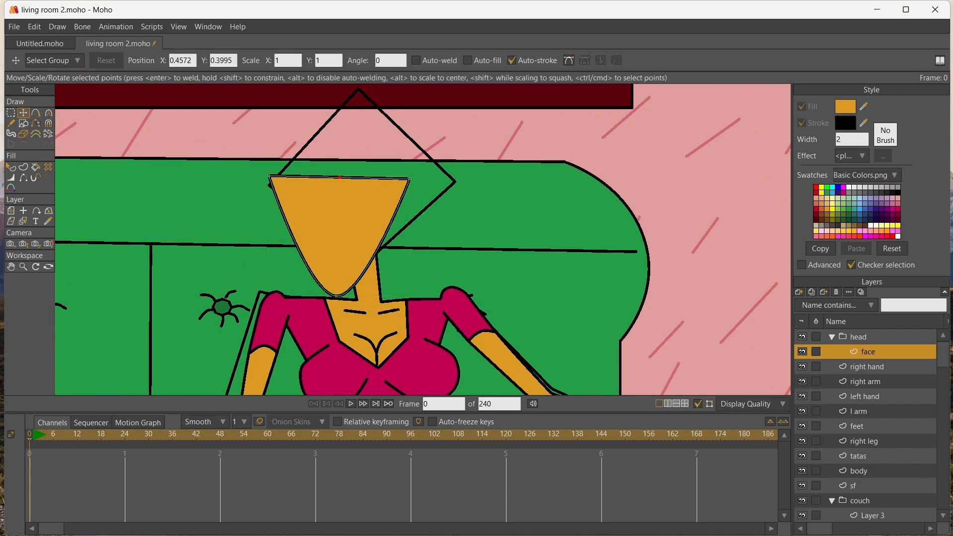
{"action": "left_click_drag", "start_coordinate": [339, 177], "coordinate": [344, 149]}
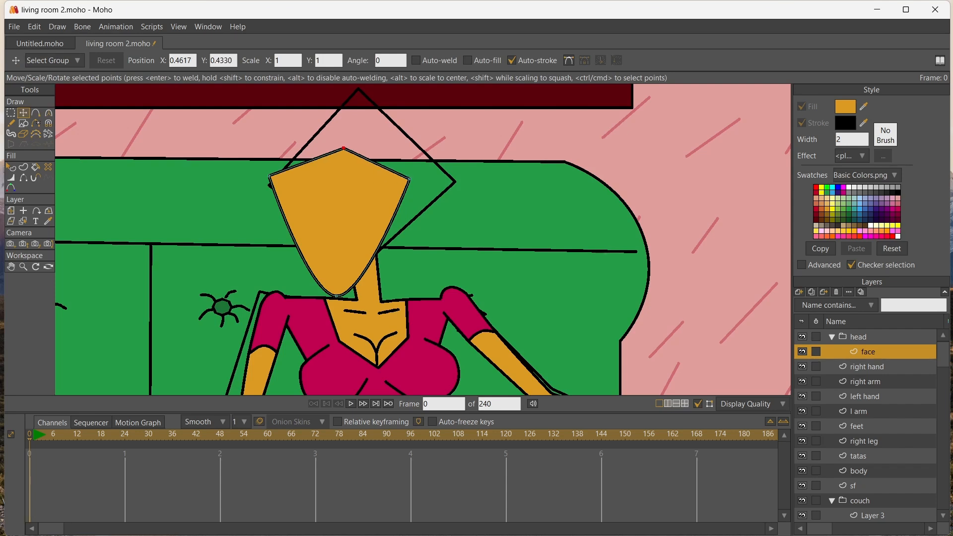
Add a vector layer above face in the head group and draw black crossing guide lines down and across the face
{"action": "key", "text": "a"}
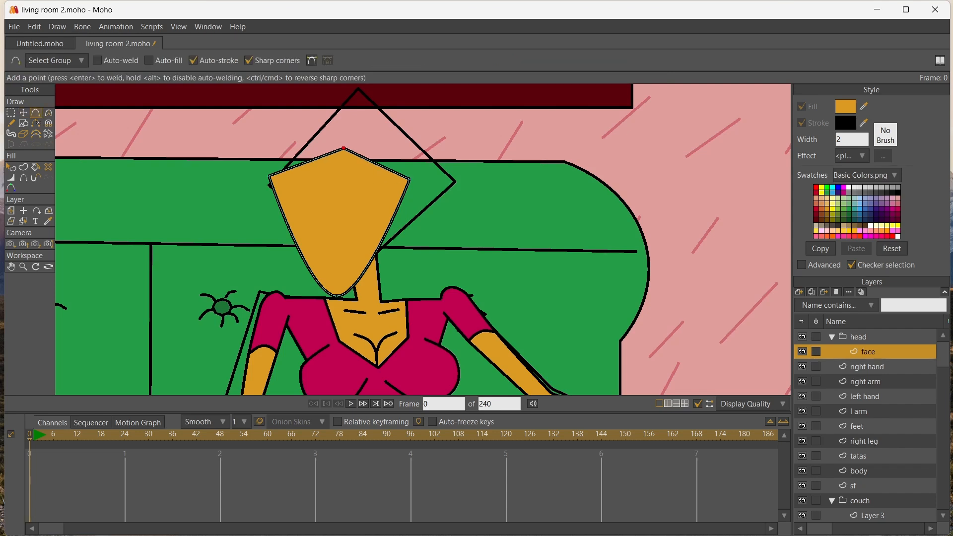
{"action": "left_click", "coordinate": [799, 292]}
{"action": "left_click", "coordinate": [806, 301]}
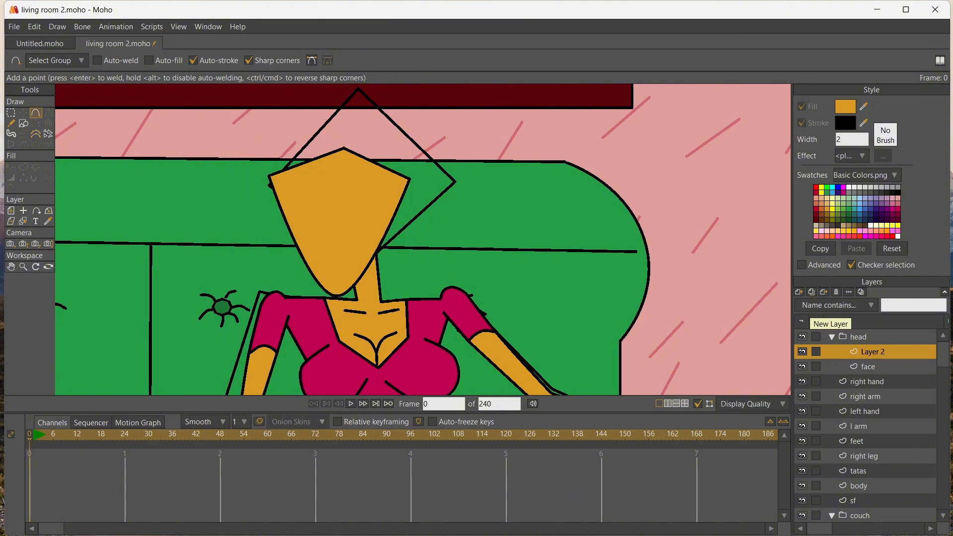
{"action": "left_click_drag", "start_coordinate": [341, 156], "coordinate": [328, 204]}
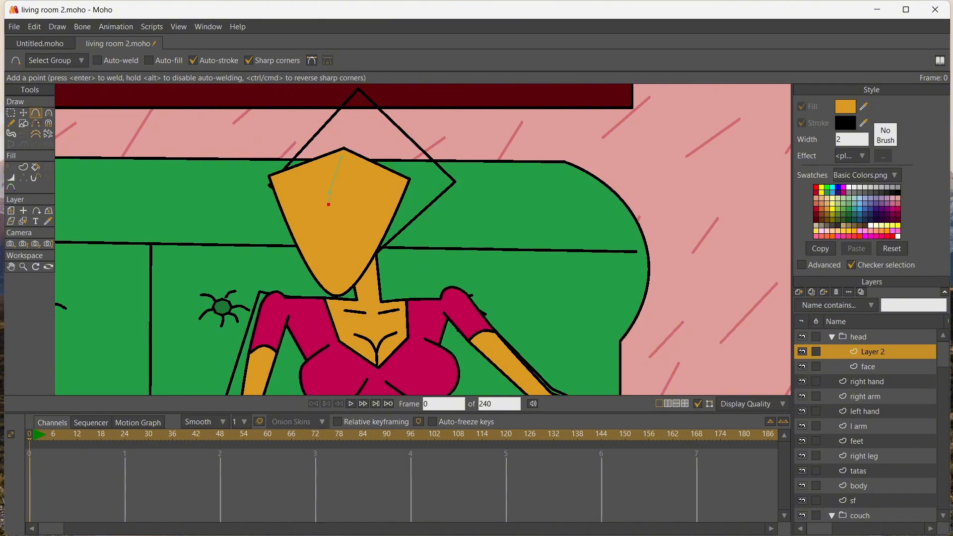
{"action": "left_click_drag", "start_coordinate": [333, 268], "coordinate": [333, 297]}
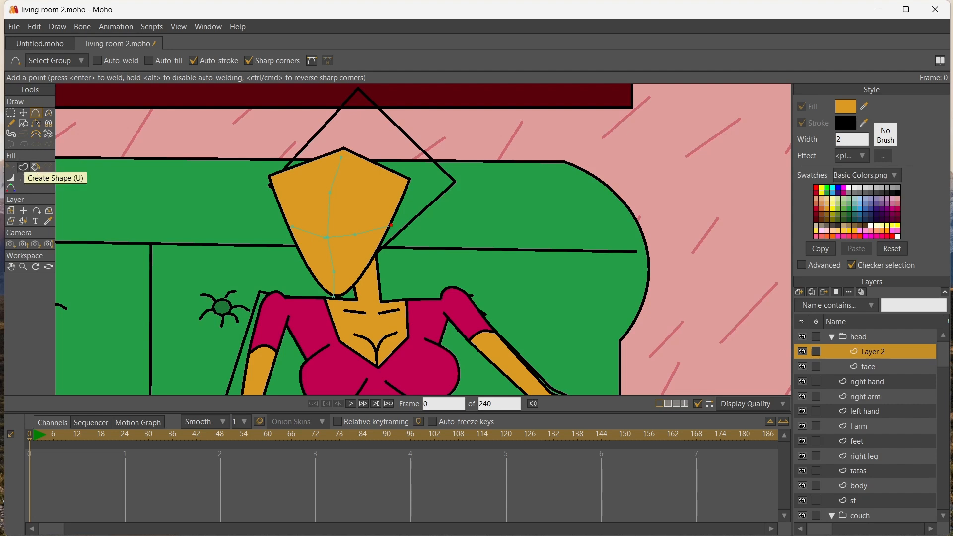
{"action": "left_click", "coordinate": [23, 167]}
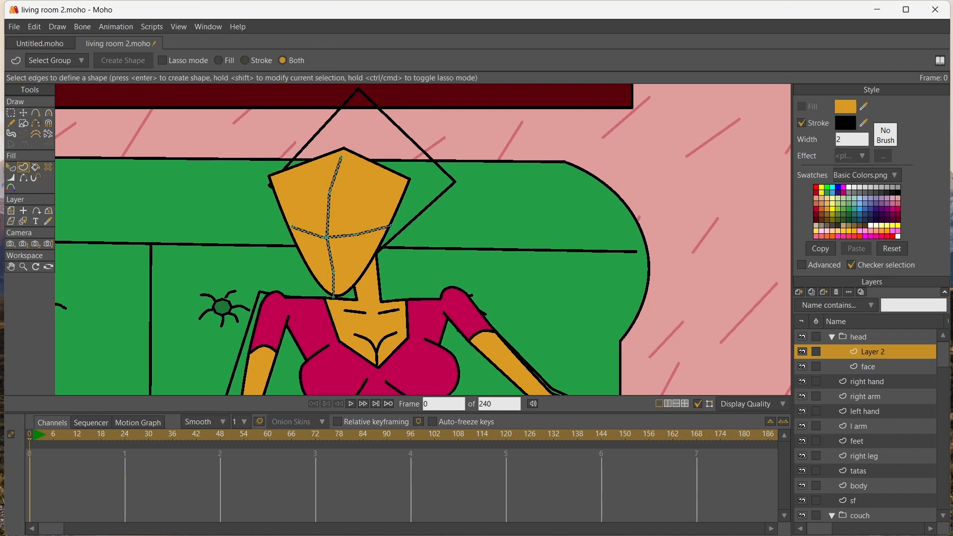
Align the guide lines' ends with the face's peak, chin and side edge, and fine-tune the points along the vertical line
{"action": "left_click", "coordinate": [23, 112]}
{"action": "left_click_drag", "start_coordinate": [341, 157], "coordinate": [343, 148]}
{"action": "left_click_drag", "start_coordinate": [329, 192], "coordinate": [328, 193]}
{"action": "left_click", "coordinate": [327, 237]}
{"action": "left_click_drag", "start_coordinate": [326, 237], "coordinate": [325, 237]}
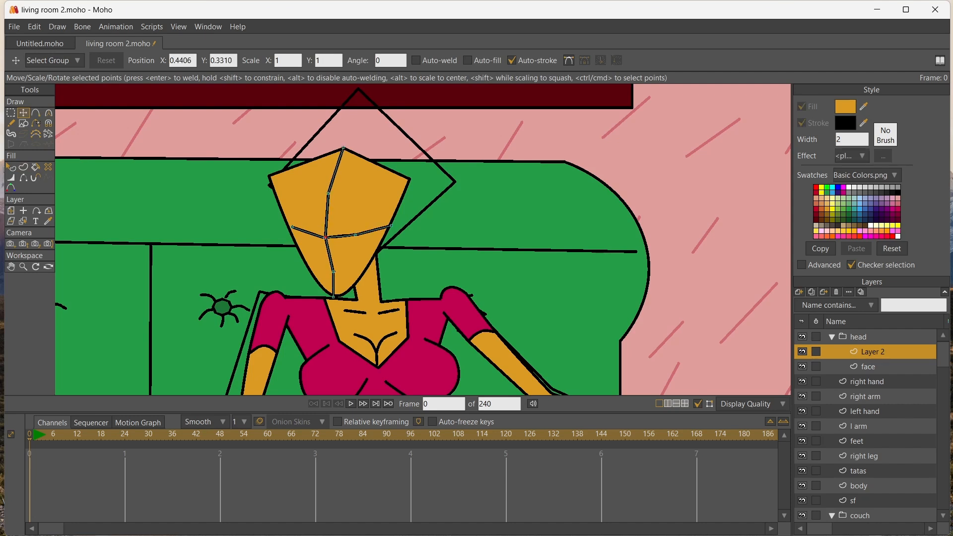
{"action": "left_click_drag", "start_coordinate": [333, 272], "coordinate": [334, 296]}
{"action": "left_click_drag", "start_coordinate": [292, 226], "coordinate": [290, 230]}
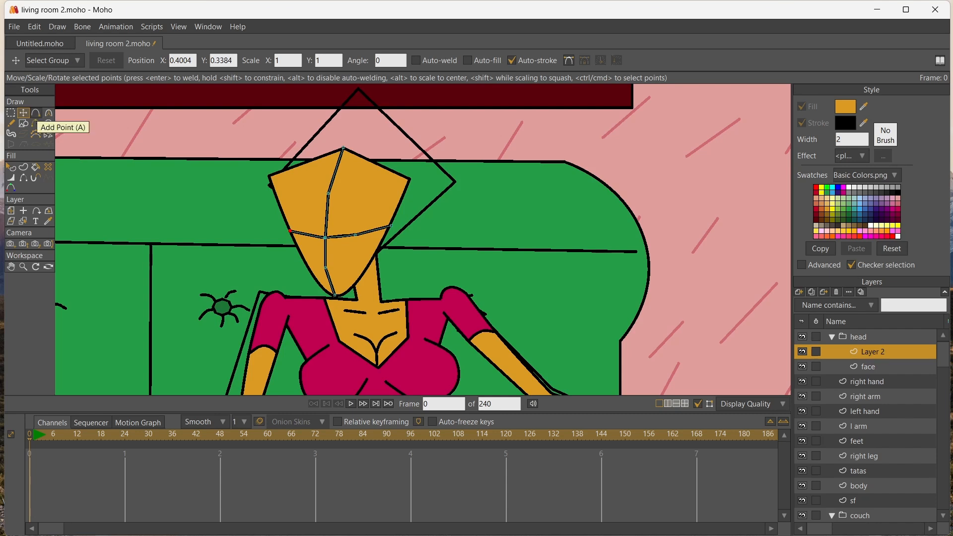
Add a point on the shorter half of the horizontal guide line and lower it slightly to curve the line
{"action": "left_click", "coordinate": [36, 113]}
{"action": "left_click", "coordinate": [23, 113]}
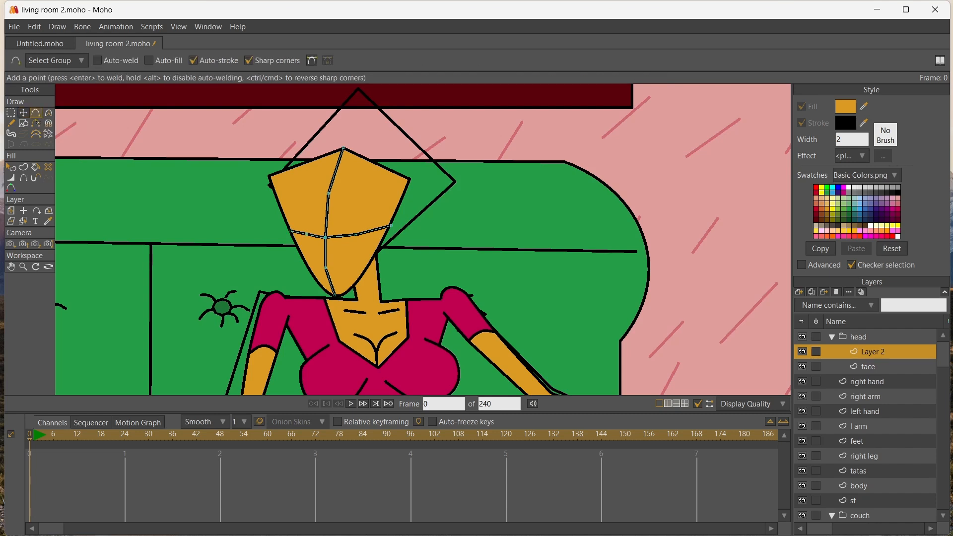
{"action": "left_click_drag", "start_coordinate": [306, 233], "coordinate": [306, 236]}
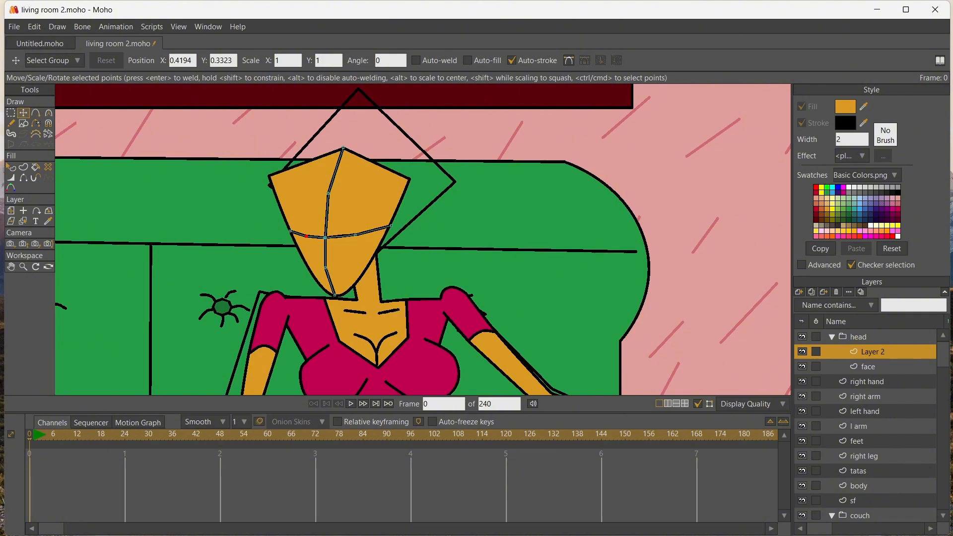
Smooth the curvature of the guide lines' inner points around their crossing
{"action": "left_click", "coordinate": [11, 113]}
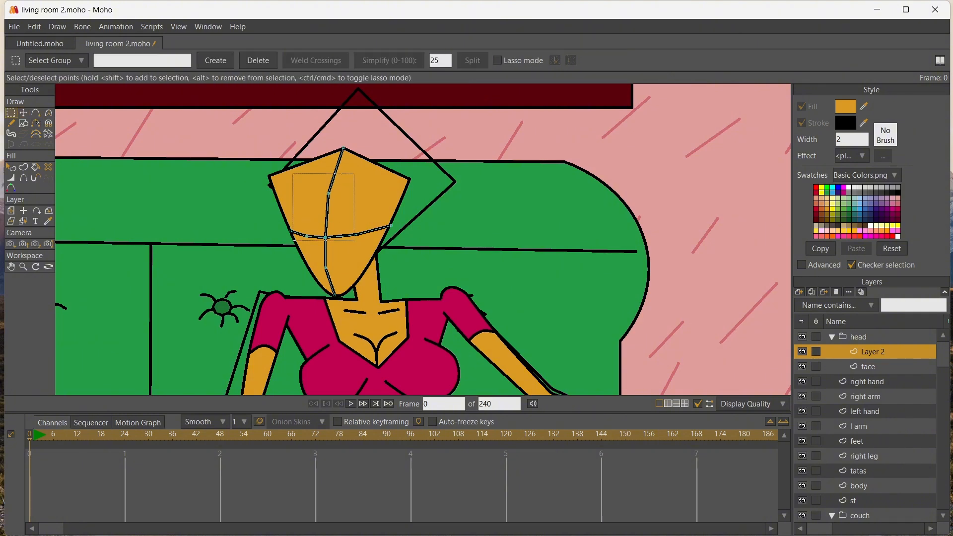
{"action": "left_click_drag", "start_coordinate": [366, 286], "coordinate": [366, 287]}
{"action": "left_click", "coordinate": [48, 113]}
{"action": "left_click_drag", "start_coordinate": [337, 236], "coordinate": [367, 236]}
{"action": "left_click", "coordinate": [24, 113]}
Shift the guide lines' crossing point slightly toward the face's narrower half so the vertical line bows evenly
{"action": "scroll", "coordinate": [292, 195], "scroll_direction": "up", "scroll_amount": 3}
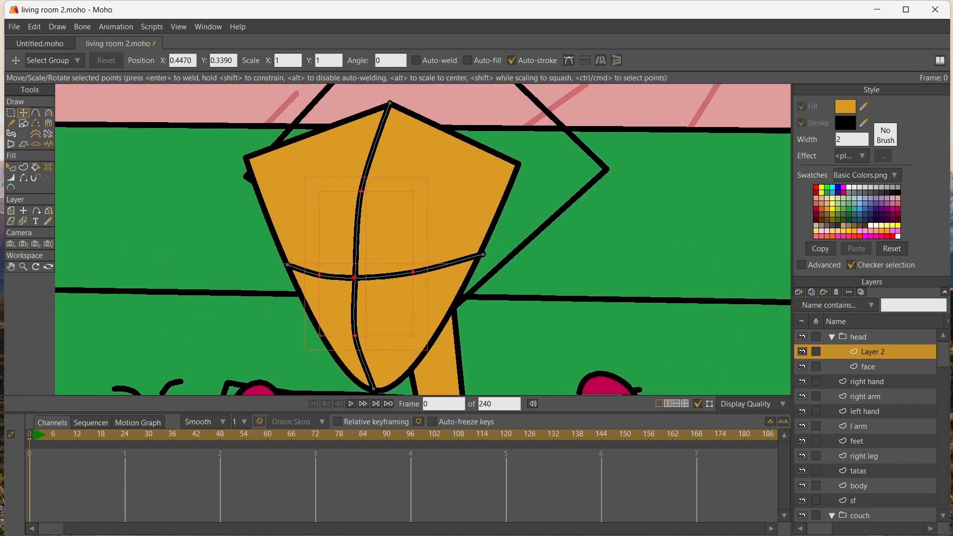
{"action": "left_click", "coordinate": [382, 277]}
{"action": "left_click_drag", "start_coordinate": [382, 277], "coordinate": [346, 278]}
{"action": "key", "text": "ctrl+z"}
{"action": "left_click", "coordinate": [353, 278]}
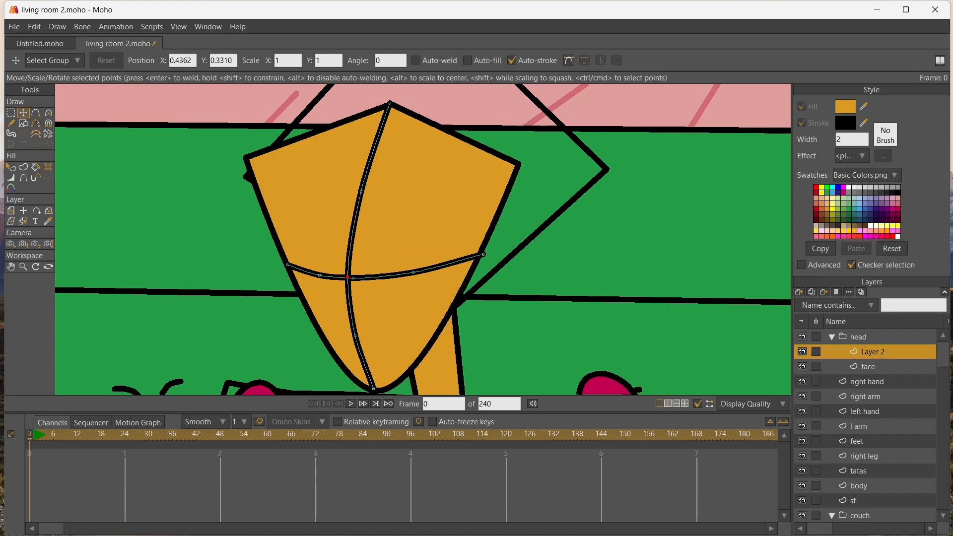
Add a vector layer above the guide lines and draw two diamond-shaped eye outlines along the horizontal guide
{"action": "scroll", "coordinate": [329, 275], "scroll_direction": "down", "scroll_amount": 5}
{"action": "scroll", "coordinate": [322, 275], "scroll_direction": "up", "scroll_amount": 1}
{"action": "left_click", "coordinate": [11, 267]}
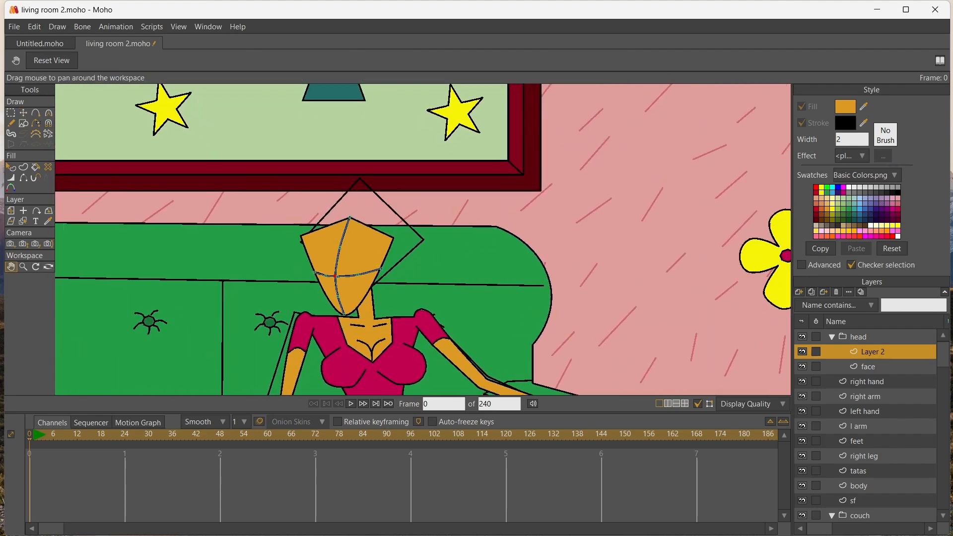
{"action": "left_click_drag", "start_coordinate": [262, 297], "coordinate": [277, 215]}
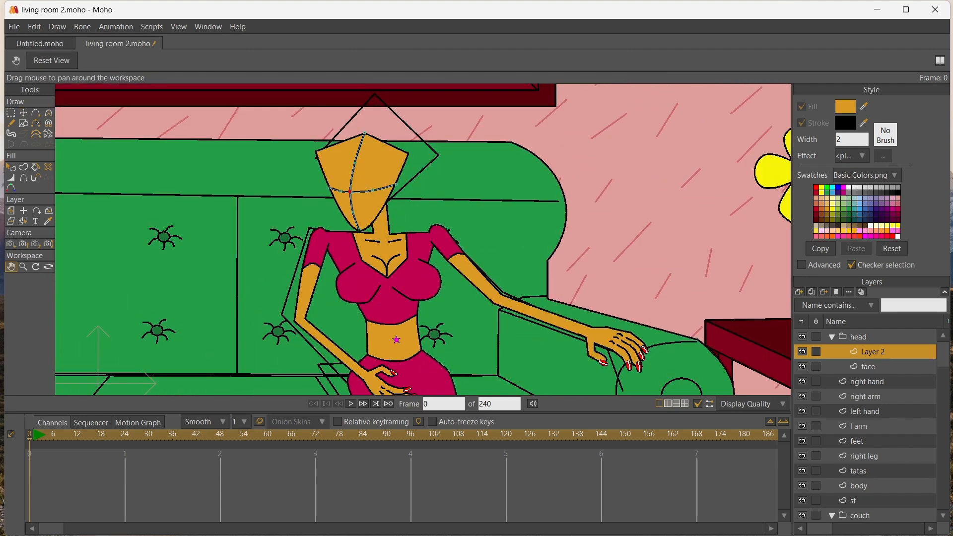
{"action": "left_click", "coordinate": [799, 292]}
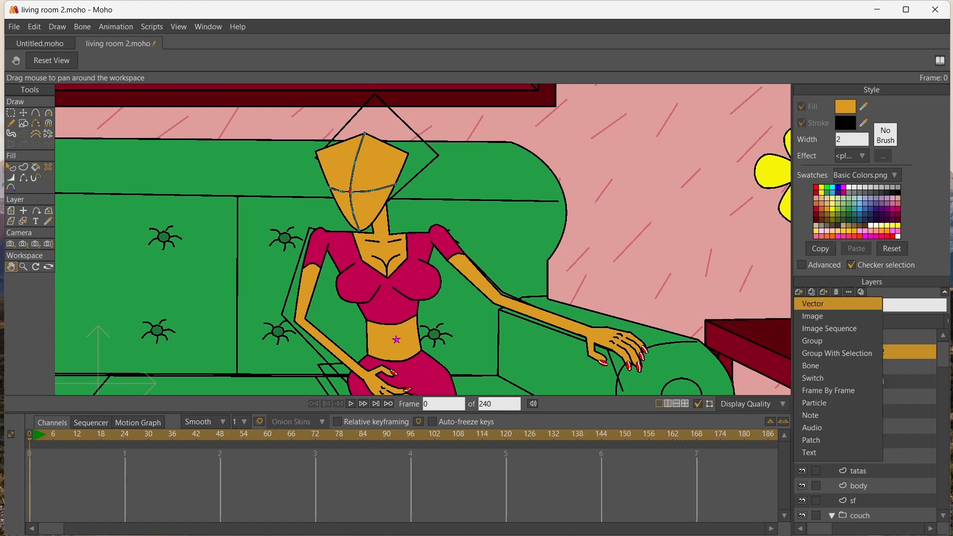
{"action": "left_click", "coordinate": [813, 303]}
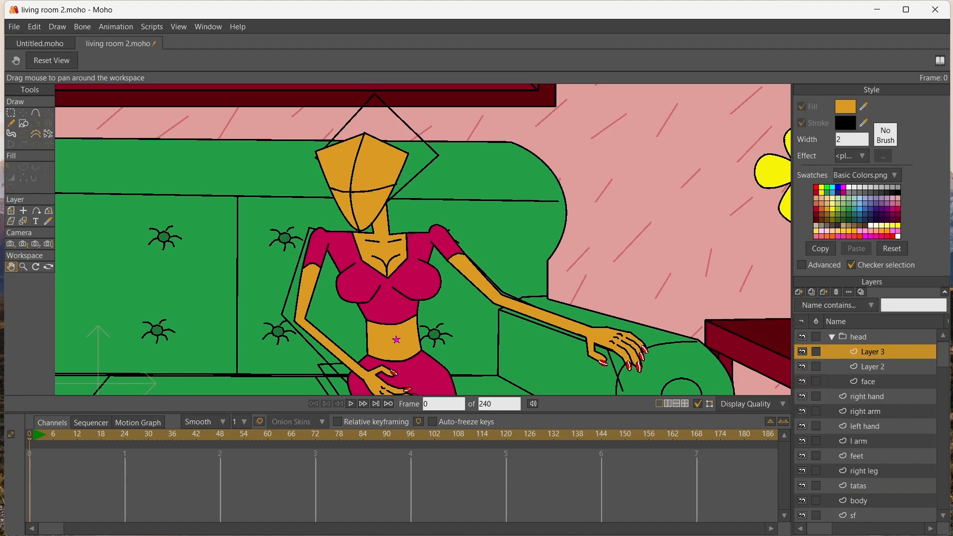
{"action": "scroll", "coordinate": [269, 195], "scroll_direction": "up", "scroll_amount": 3}
{"action": "left_click", "coordinate": [36, 113]}
{"action": "left_click_drag", "start_coordinate": [442, 182], "coordinate": [470, 169]}
{"action": "left_click_drag", "start_coordinate": [470, 170], "coordinate": [482, 206]}
{"action": "left_click_drag", "start_coordinate": [482, 206], "coordinate": [392, 167]}
{"action": "left_click_drag", "start_coordinate": [392, 167], "coordinate": [425, 184]}
{"action": "key", "text": "t"}
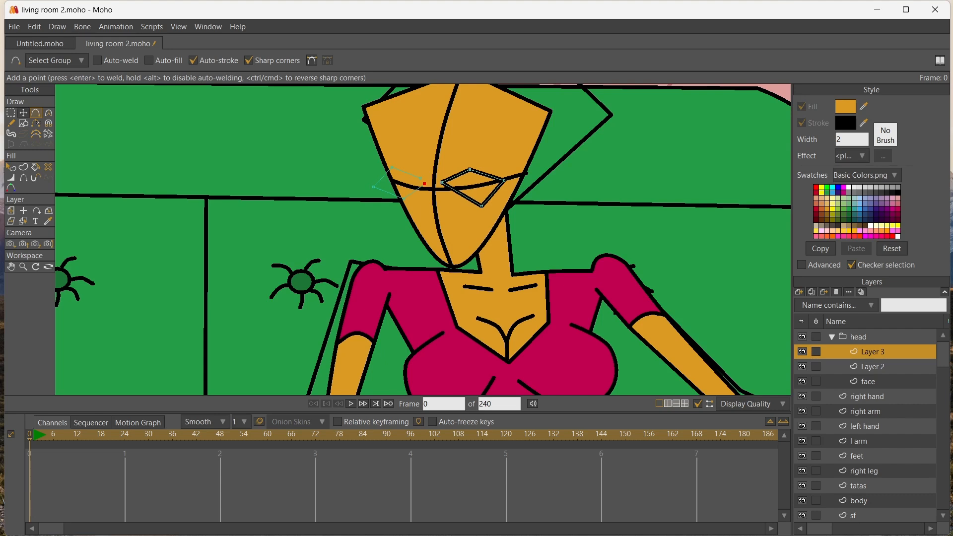
{"action": "key", "text": "Return"}
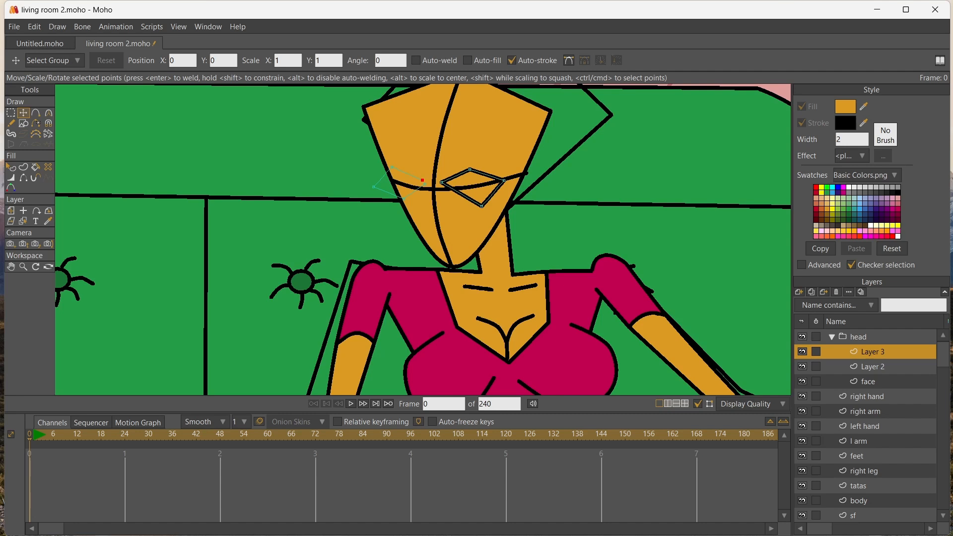
Fill both eye diamonds with white
{"action": "key", "text": "ctrl+a"}
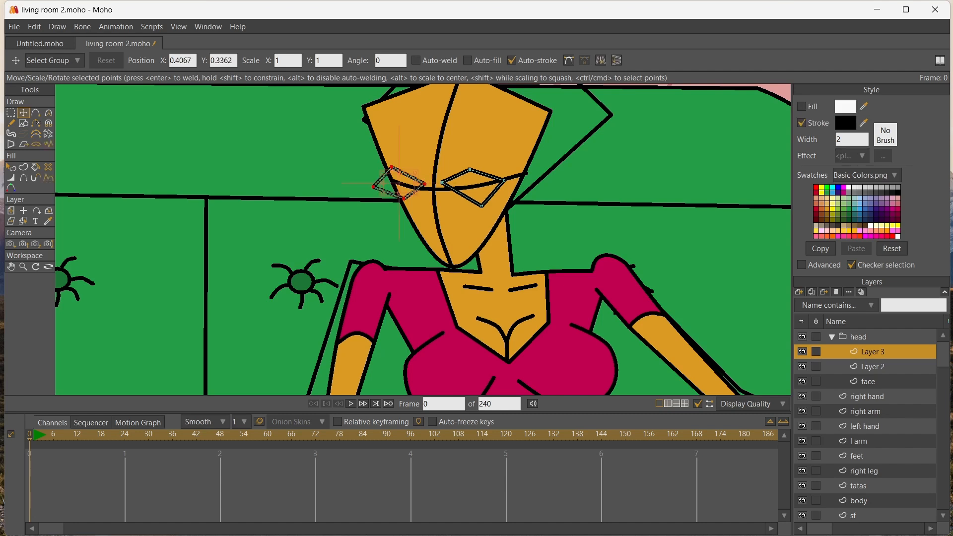
{"action": "key", "text": "p"}
{"action": "left_click", "coordinate": [473, 187]}
{"action": "left_click", "coordinate": [400, 183]}
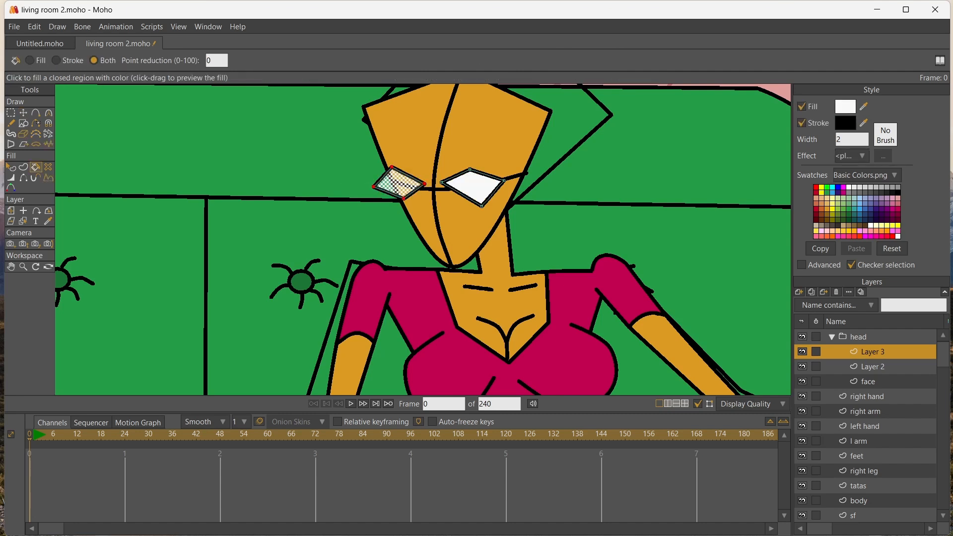
{"action": "key", "text": "Return"}
Reshape the smaller eye by moving its inner corner and top point toward the nose line and pulling in its outer corner
{"action": "scroll", "coordinate": [457, 173], "scroll_direction": "up", "scroll_amount": 7}
{"action": "scroll", "coordinate": [316, 172], "scroll_direction": "down", "scroll_amount": 5}
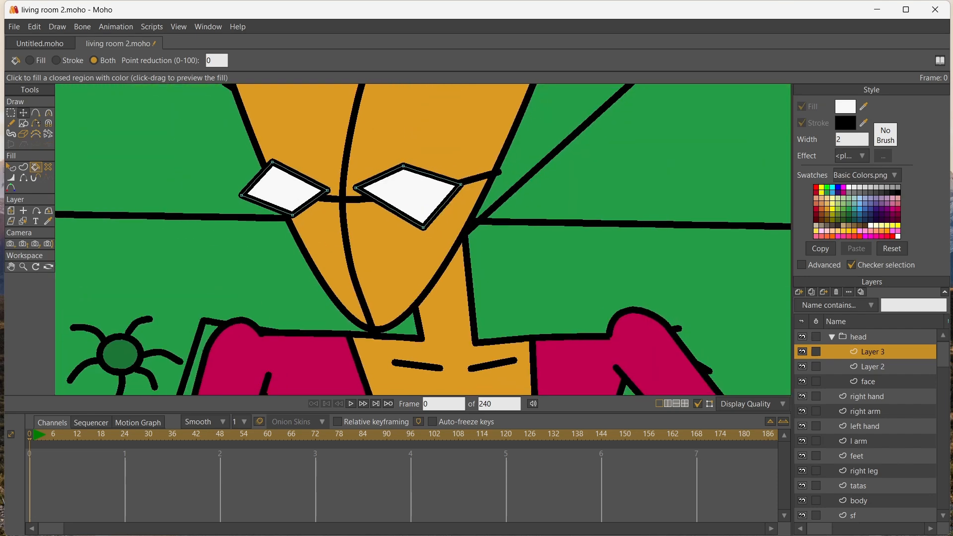
{"action": "left_click", "coordinate": [23, 113]}
{"action": "left_click", "coordinate": [326, 190]}
{"action": "left_click_drag", "start_coordinate": [327, 190], "coordinate": [336, 195]}
{"action": "left_click_drag", "start_coordinate": [272, 162], "coordinate": [295, 167]}
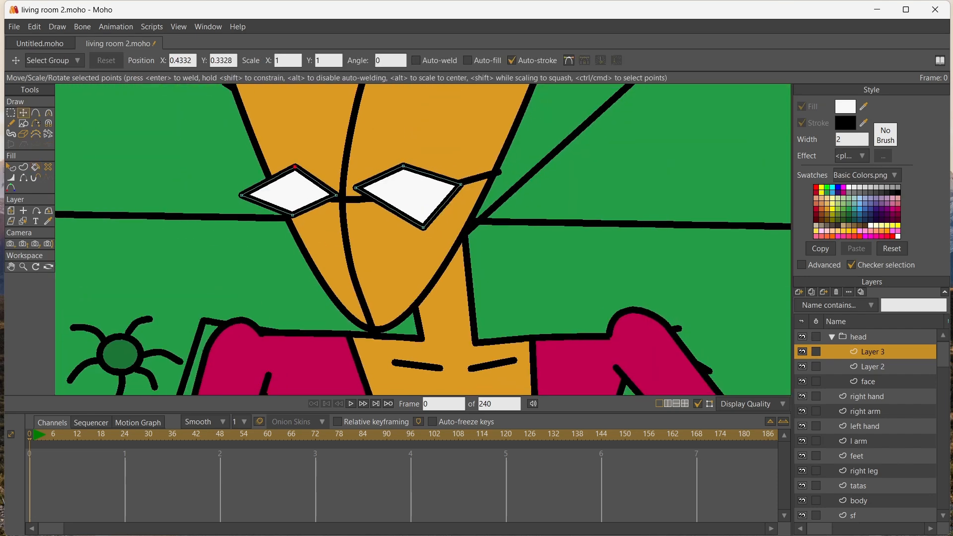
{"action": "left_click_drag", "start_coordinate": [241, 195], "coordinate": [259, 194]}
Tighten the larger eye by adjusting its four points, and lower the smaller eye's inner corner and bottom point
{"action": "left_click_drag", "start_coordinate": [356, 188], "coordinate": [356, 199]}
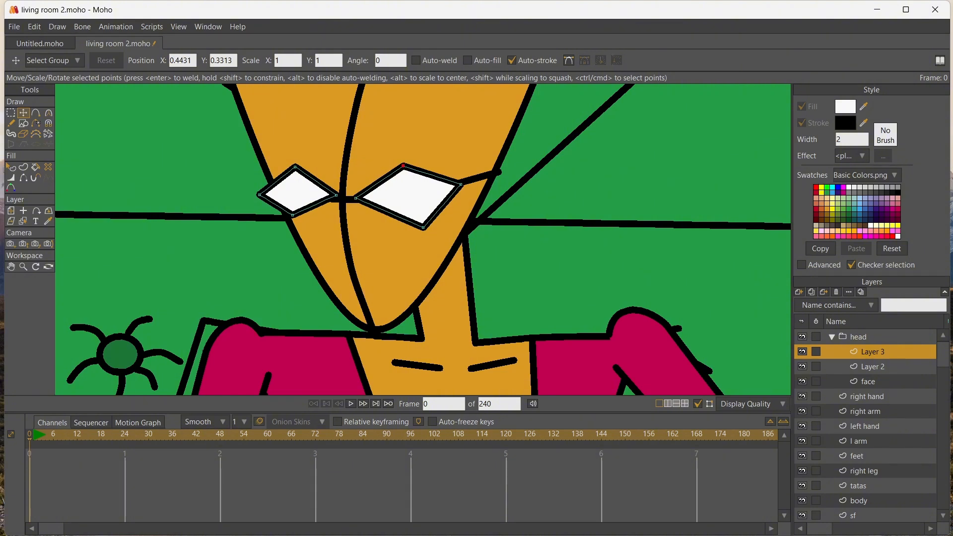
{"action": "left_click_drag", "start_coordinate": [403, 166], "coordinate": [402, 163]}
{"action": "left_click_drag", "start_coordinate": [423, 228], "coordinate": [410, 217]}
{"action": "left_click_drag", "start_coordinate": [461, 184], "coordinate": [447, 177]}
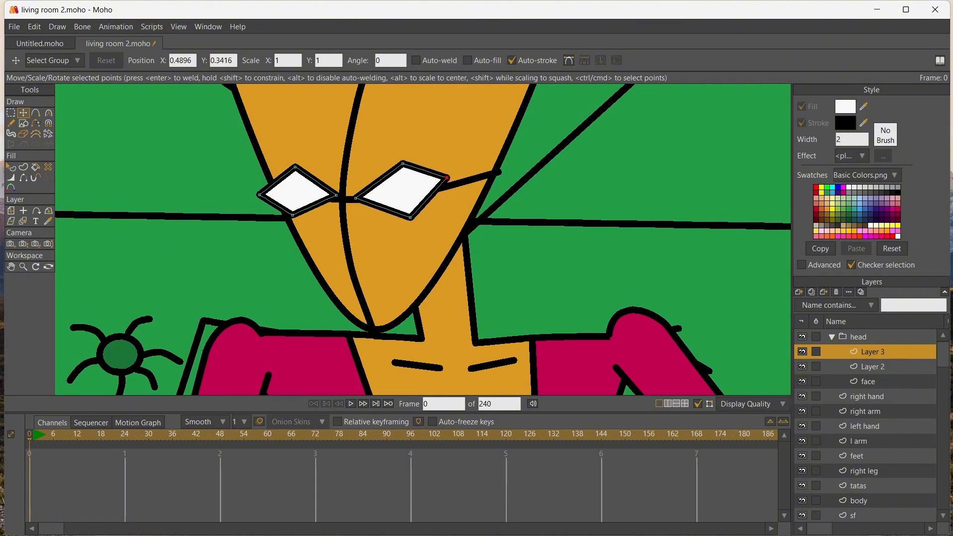
{"action": "left_click_drag", "start_coordinate": [336, 195], "coordinate": [292, 220]}
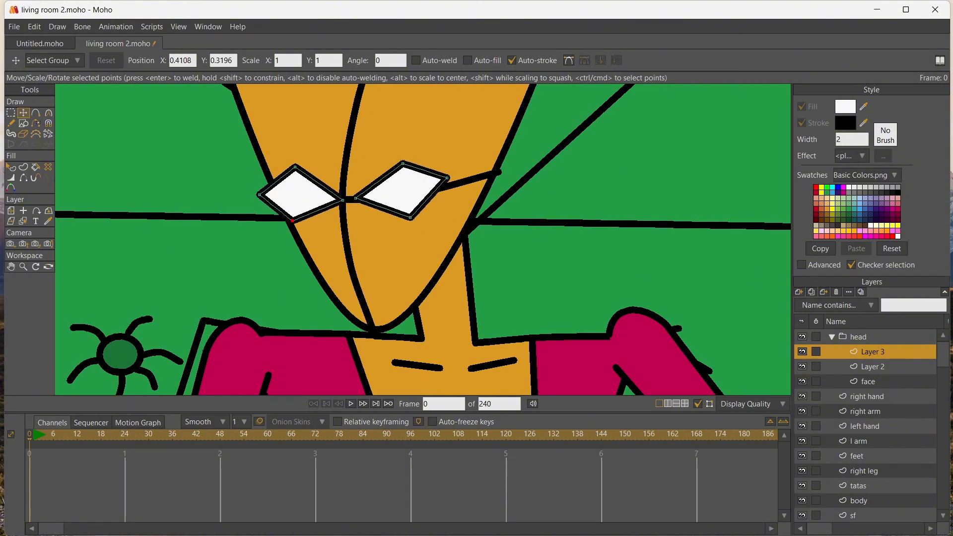
Round the upper and lower points of both eyes into almond shapes and lower the smaller eye's top point slightly
{"action": "left_click", "coordinate": [300, 194]}
{"action": "left_click", "coordinate": [295, 167]}
{"action": "key", "text": "c"}
{"action": "left_click_drag", "start_coordinate": [295, 167], "coordinate": [325, 167]}
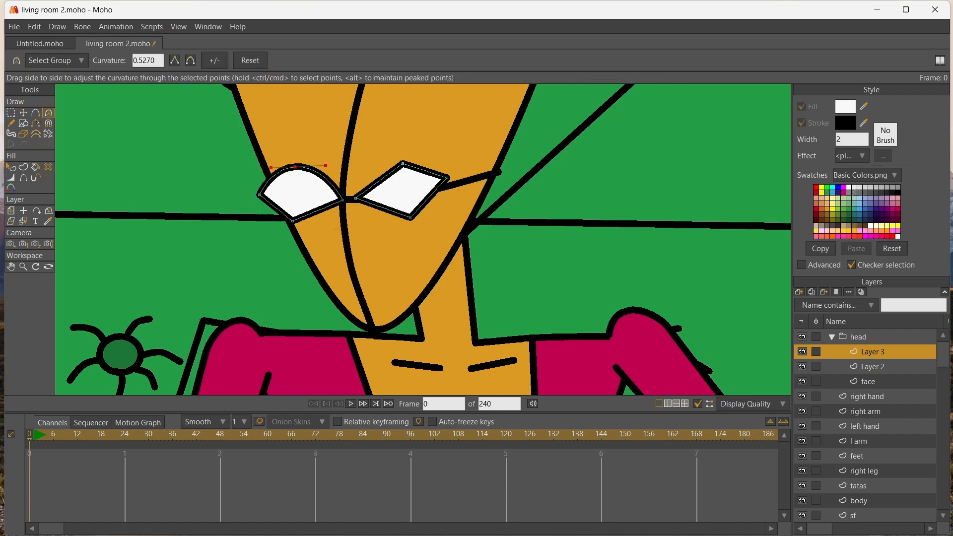
{"action": "left_click_drag", "start_coordinate": [293, 221], "coordinate": [318, 222]}
{"action": "left_click_drag", "start_coordinate": [402, 164], "coordinate": [430, 164]}
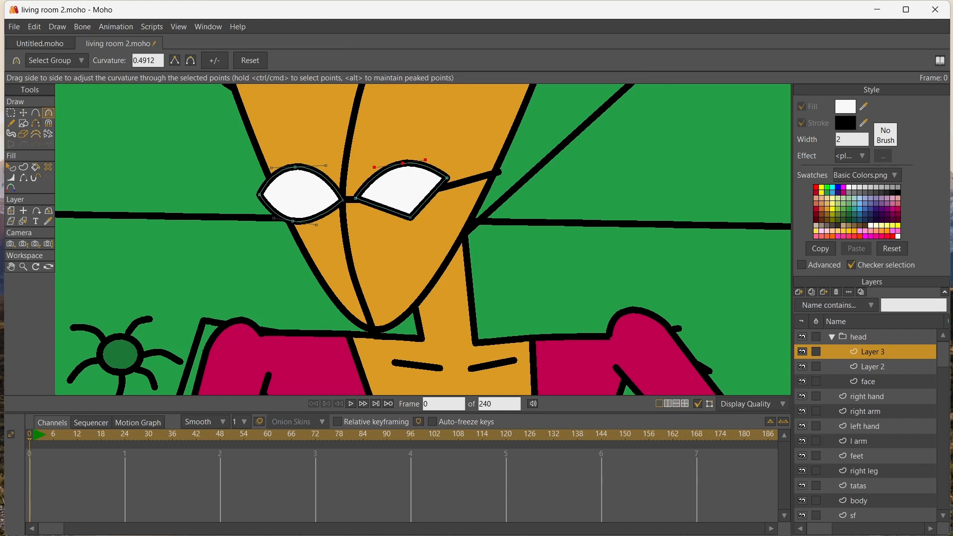
{"action": "left_click_drag", "start_coordinate": [410, 218], "coordinate": [424, 217]}
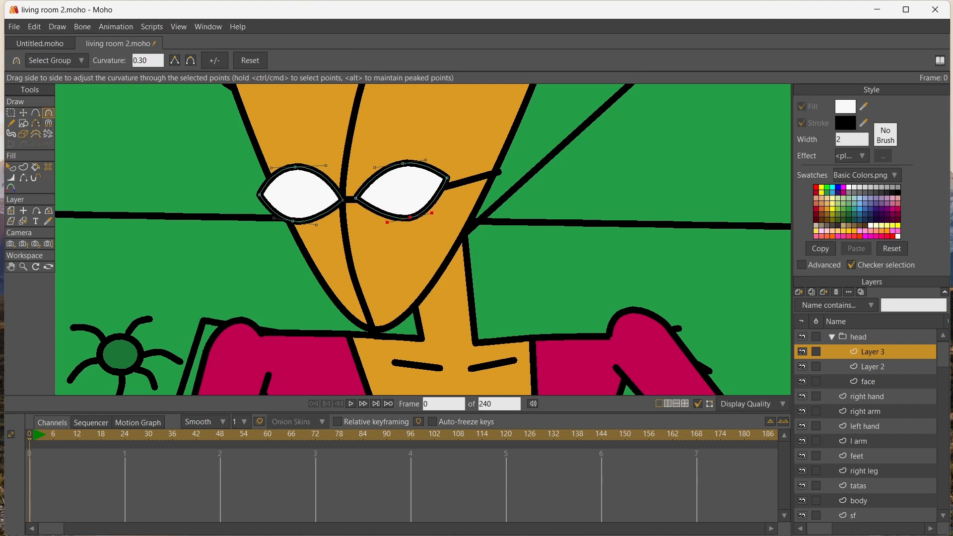
{"action": "key", "text": "t"}
{"action": "left_click_drag", "start_coordinate": [295, 168], "coordinate": [294, 173]}
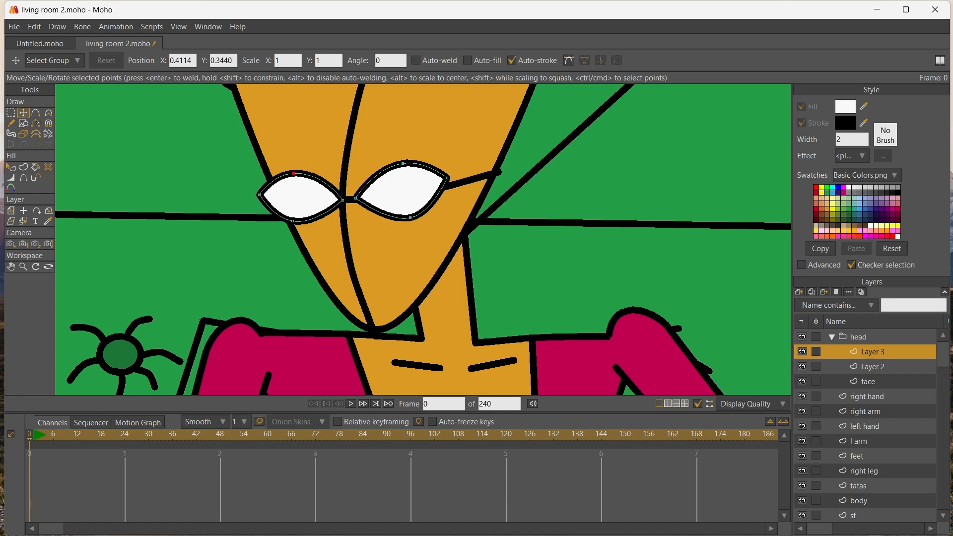
Add a vector layer above the eyes and draw a small round pupil in the middle of each eye
{"action": "left_click", "coordinate": [799, 293]}
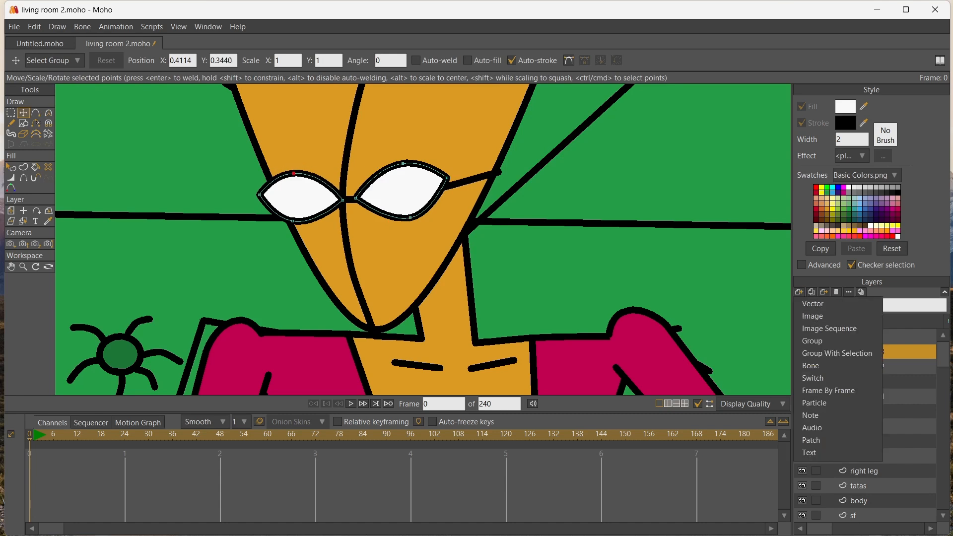
{"action": "left_click", "coordinate": [814, 303]}
{"action": "left_click", "coordinate": [23, 124]}
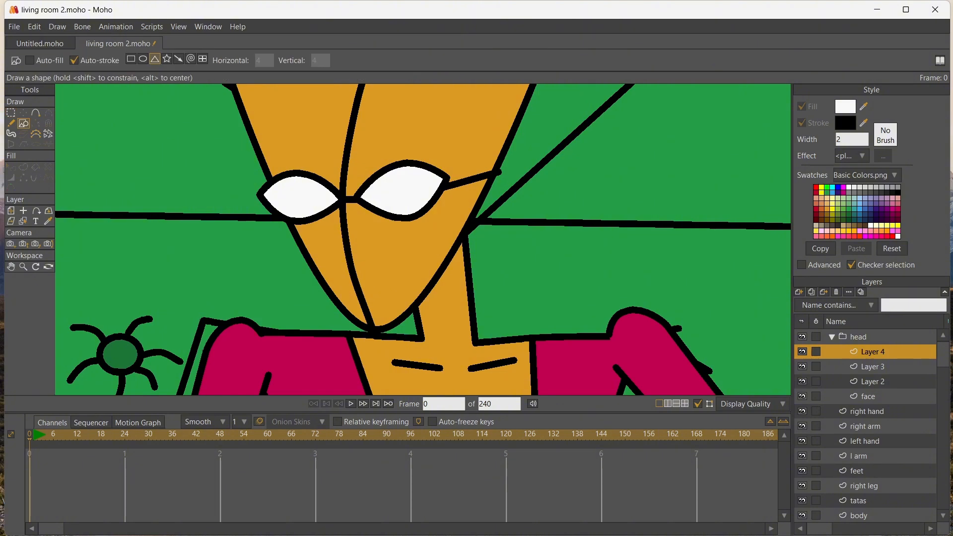
{"action": "left_click", "coordinate": [143, 59]}
{"action": "left_click_drag", "start_coordinate": [293, 192], "coordinate": [305, 203]}
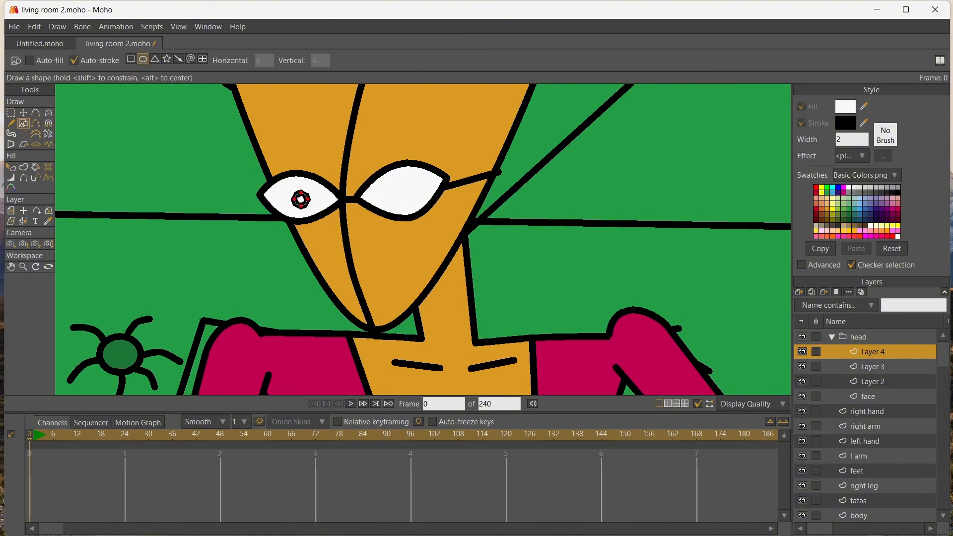
{"action": "left_click_drag", "start_coordinate": [397, 187], "coordinate": [416, 204]}
Fill both pupils with black
{"action": "left_click", "coordinate": [897, 187]}
{"action": "left_click", "coordinate": [897, 192]}
{"action": "left_click", "coordinate": [36, 168]}
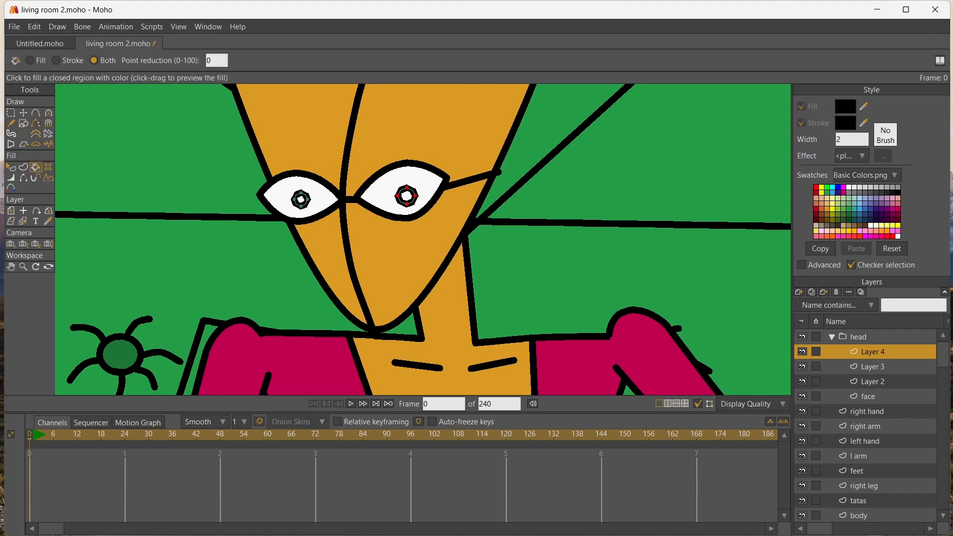
{"action": "left_click", "coordinate": [407, 196]}
{"action": "left_click", "coordinate": [301, 199]}
Add a vector layer above the pupils and draw a four-point eyelid outline over the upper half of each eye
{"action": "left_click", "coordinate": [798, 292]}
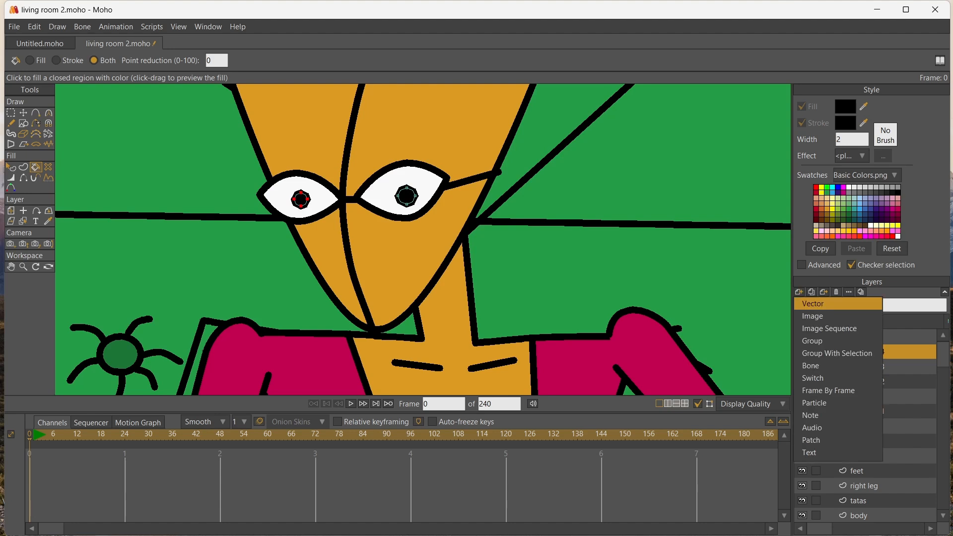
{"action": "left_click", "coordinate": [814, 303]}
{"action": "key", "text": "a"}
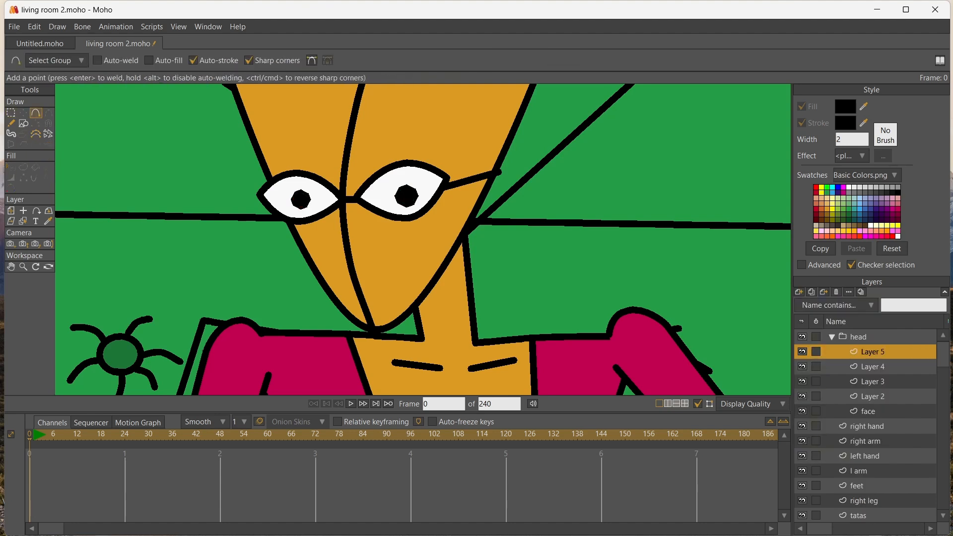
{"action": "mouse_move", "coordinate": [260, 198]}
{"action": "left_mouse_down"}
{"action": "mouse_move", "coordinate": [339, 199]}
{"action": "mouse_move", "coordinate": [309, 172]}
{"action": "mouse_move", "coordinate": [260, 198]}
{"action": "left_mouse_up"}
{"action": "mouse_move", "coordinate": [358, 198]}
{"action": "left_mouse_down"}
{"action": "mouse_move", "coordinate": [449, 178]}
{"action": "mouse_move", "coordinate": [394, 160]}
{"action": "mouse_move", "coordinate": [357, 198]}
{"action": "left_mouse_up"}
Fill both eyelids with magenta
{"action": "left_click", "coordinate": [865, 236]}
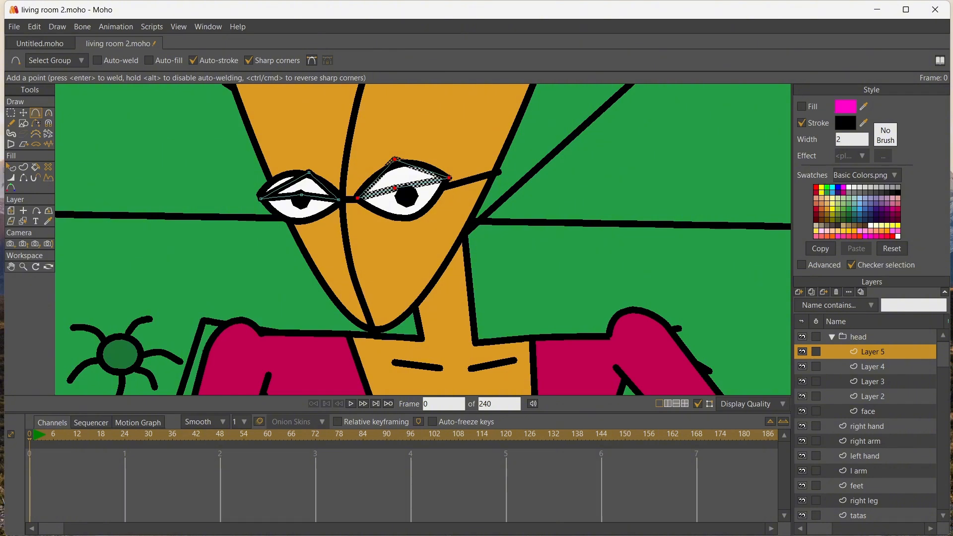
{"action": "left_click", "coordinate": [36, 168]}
{"action": "left_click", "coordinate": [402, 177]}
{"action": "left_click", "coordinate": [305, 187]}
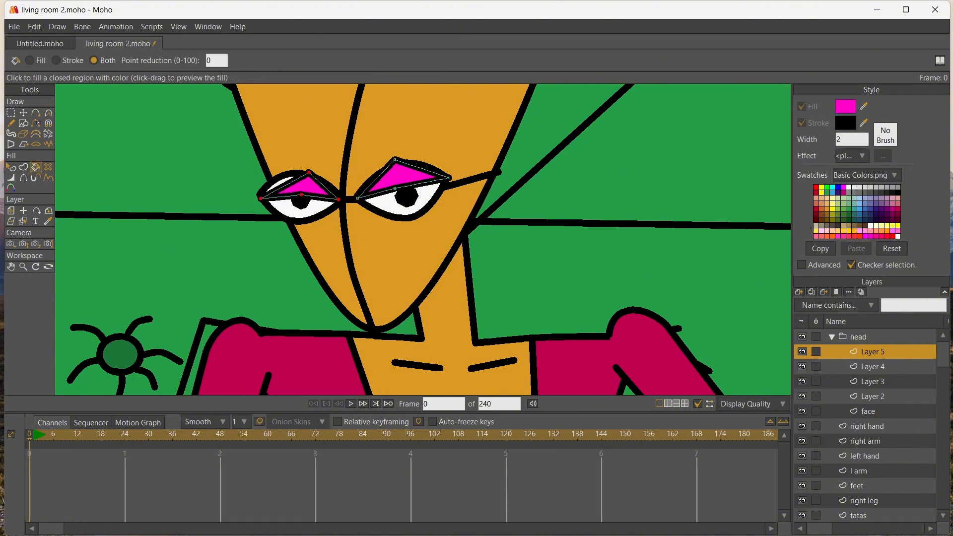
Move the smaller eyelid's top point toward the eye's outer side and curve its upper edge to follow the eye outline
{"action": "left_click", "coordinate": [24, 113]}
{"action": "left_click_drag", "start_coordinate": [309, 172], "coordinate": [291, 172]}
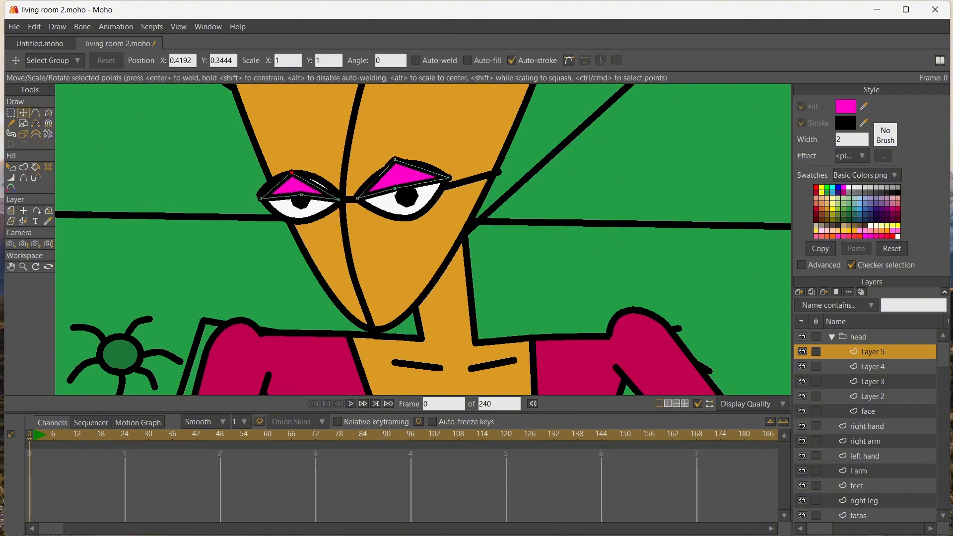
{"action": "scroll", "coordinate": [327, 199], "scroll_direction": "up", "scroll_amount": 5}
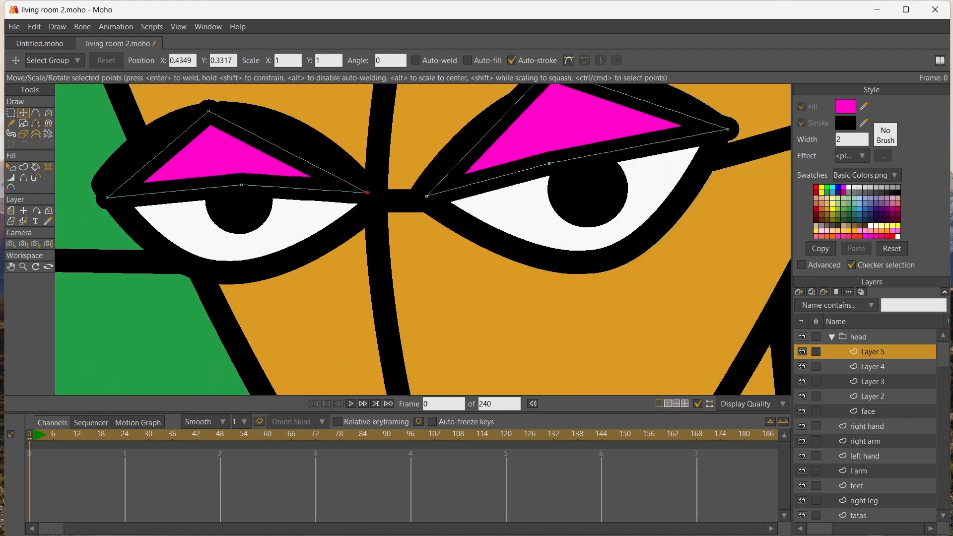
{"action": "left_click", "coordinate": [48, 113]}
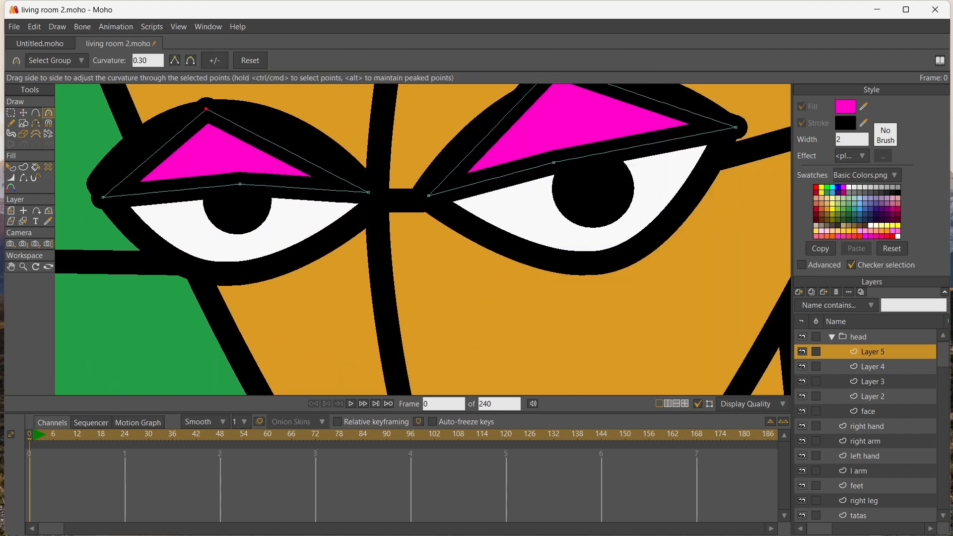
{"action": "left_click_drag", "start_coordinate": [206, 110], "coordinate": [130, 118]}
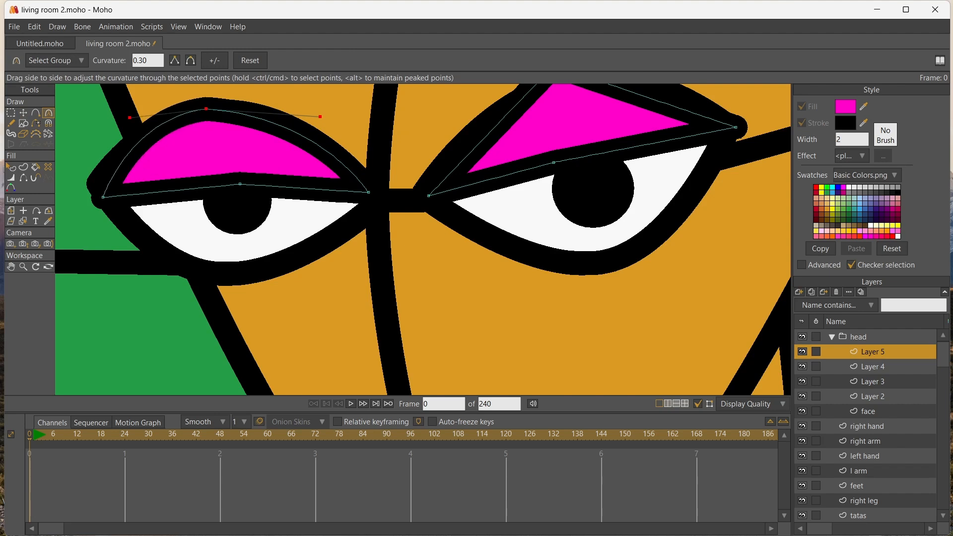
{"action": "left_click_drag", "start_coordinate": [320, 117], "coordinate": [302, 112]}
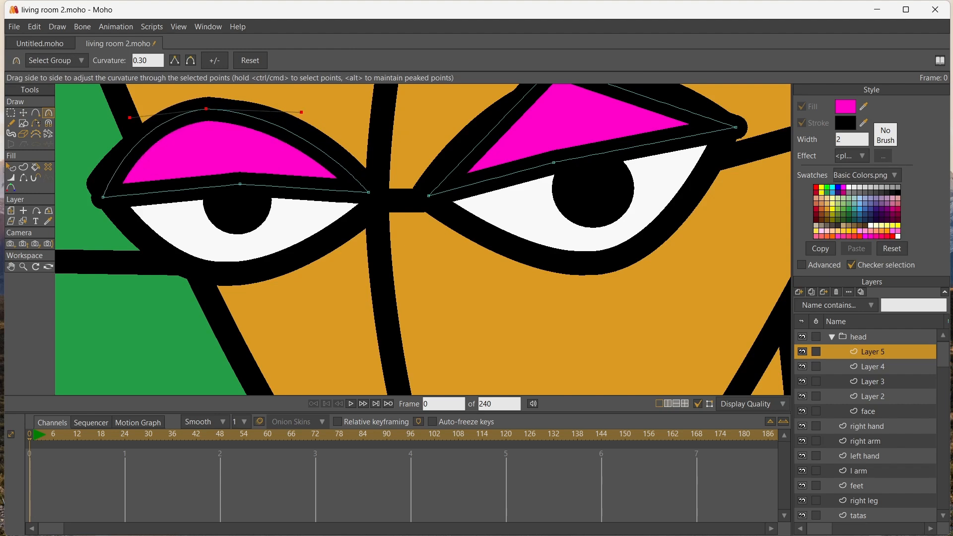
Fit the smaller eyelid to the eye by raising its outer corner and adjusting its top and lower middle points
{"action": "left_click", "coordinate": [24, 114]}
{"action": "left_click", "coordinate": [101, 193]}
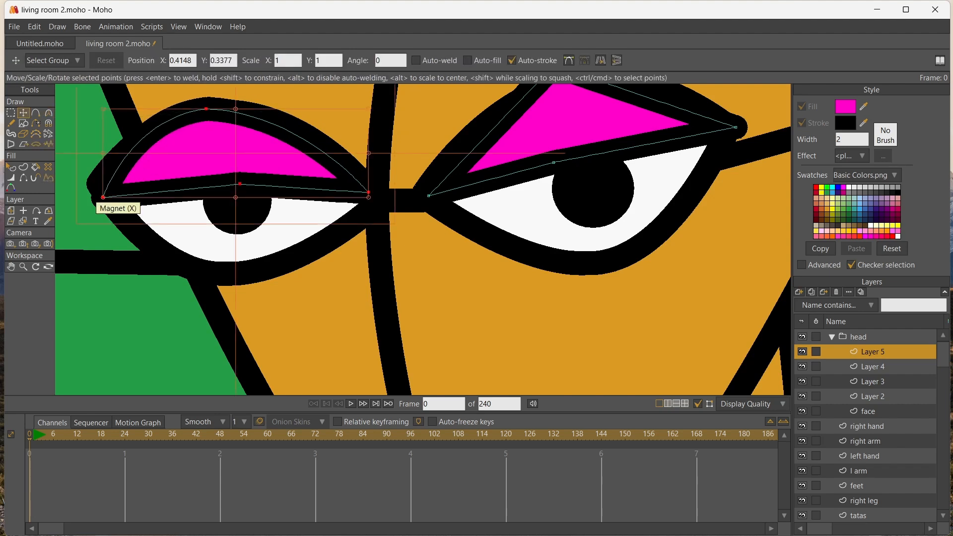
{"action": "left_click_drag", "start_coordinate": [103, 197], "coordinate": [100, 186]}
{"action": "left_click_drag", "start_coordinate": [206, 109], "coordinate": [231, 111]}
{"action": "left_click_drag", "start_coordinate": [240, 184], "coordinate": [231, 181]}
{"action": "key", "text": "a"}
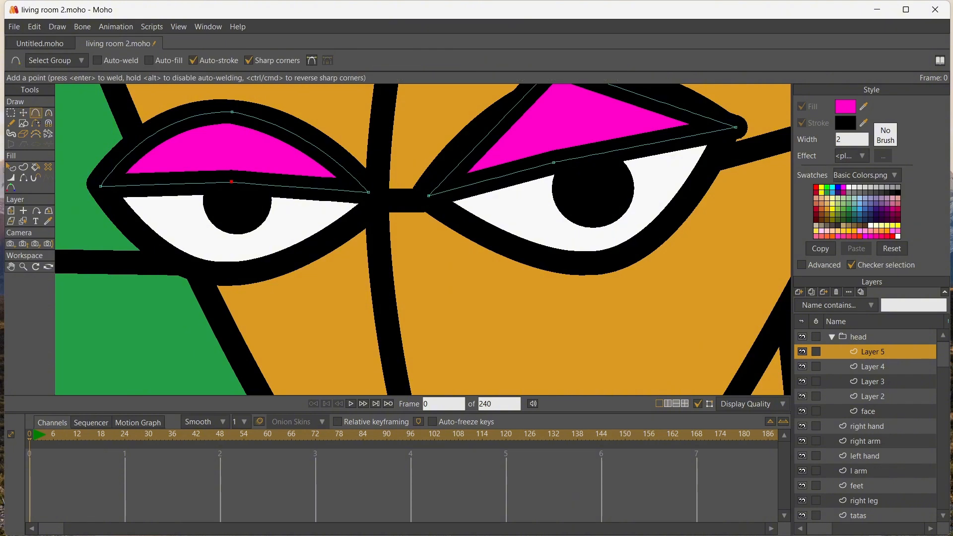
Draw a narrow bent highlight outline across the smaller eyelid, from its lower edge up to the top
{"action": "left_click", "coordinate": [213, 169]}
{"action": "left_click_drag", "start_coordinate": [213, 170], "coordinate": [214, 152]}
{"action": "left_click", "coordinate": [232, 128]}
{"action": "left_click", "coordinate": [216, 129]}
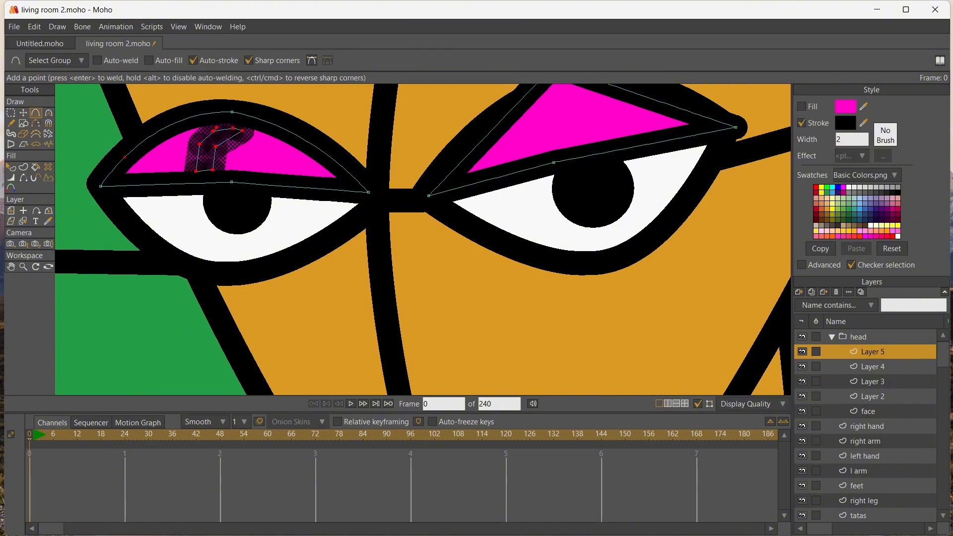
{"action": "left_click", "coordinate": [11, 177]}
{"action": "left_click_drag", "start_coordinate": [199, 141], "coordinate": [148, 141]}
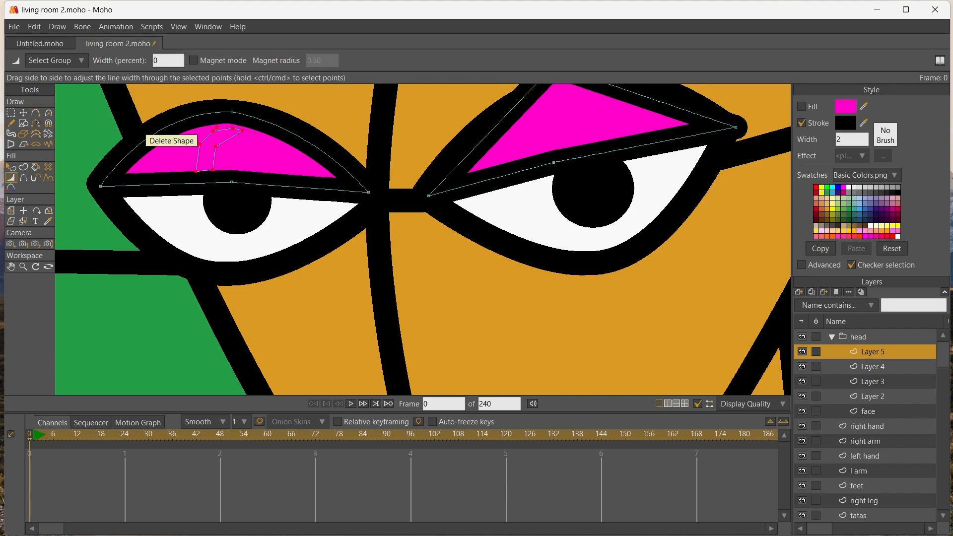
{"action": "left_click", "coordinate": [849, 187]}
{"action": "left_click", "coordinate": [36, 167]}
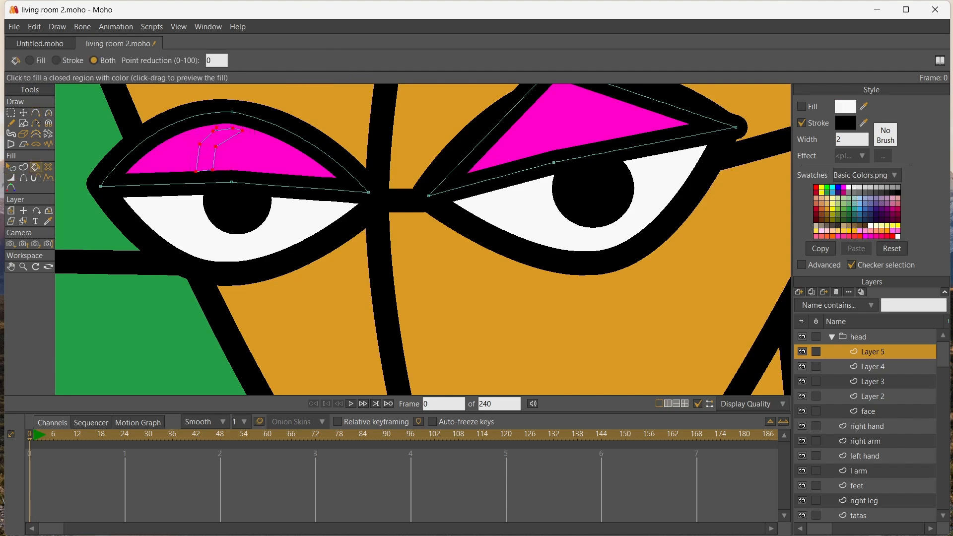
{"action": "scroll", "coordinate": [208, 170], "scroll_direction": "up", "scroll_amount": 4}
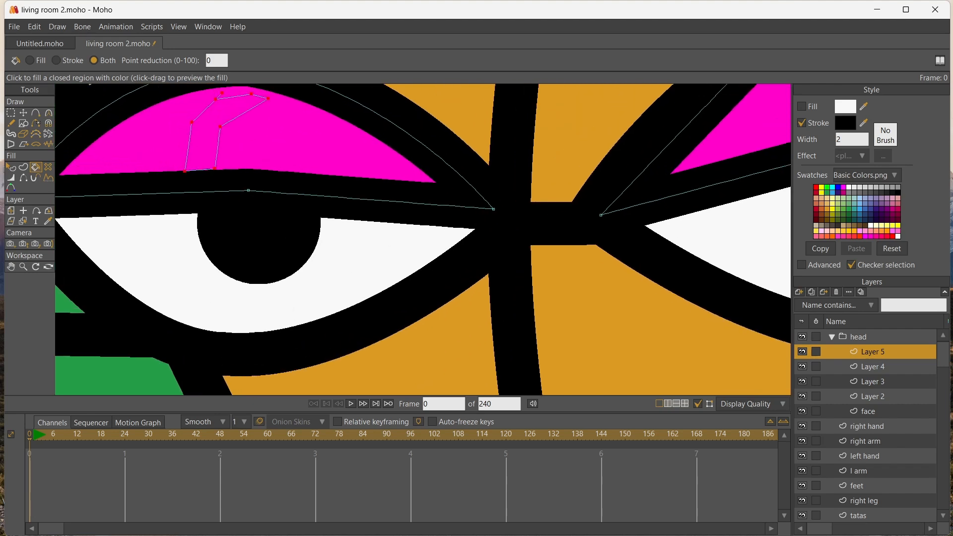
{"action": "key", "text": "ctrl+z"}
{"action": "key", "text": "ctrl+z"}
{"action": "key", "text": "ctrl+z"}
{"action": "key", "text": "ctrl+z"}
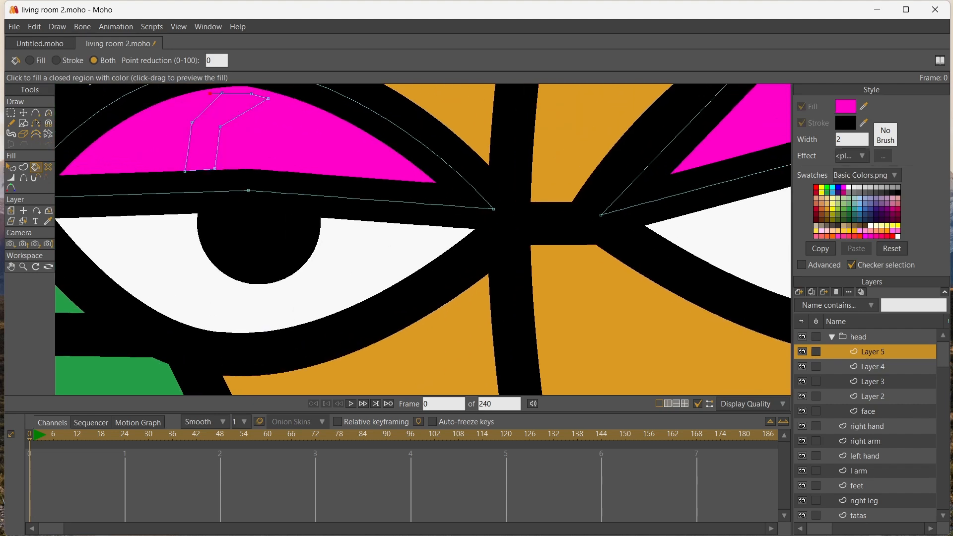
Weld the highlight outline's loose end point to close the shape and reduce its line width to zero
{"action": "left_click", "coordinate": [23, 113]}
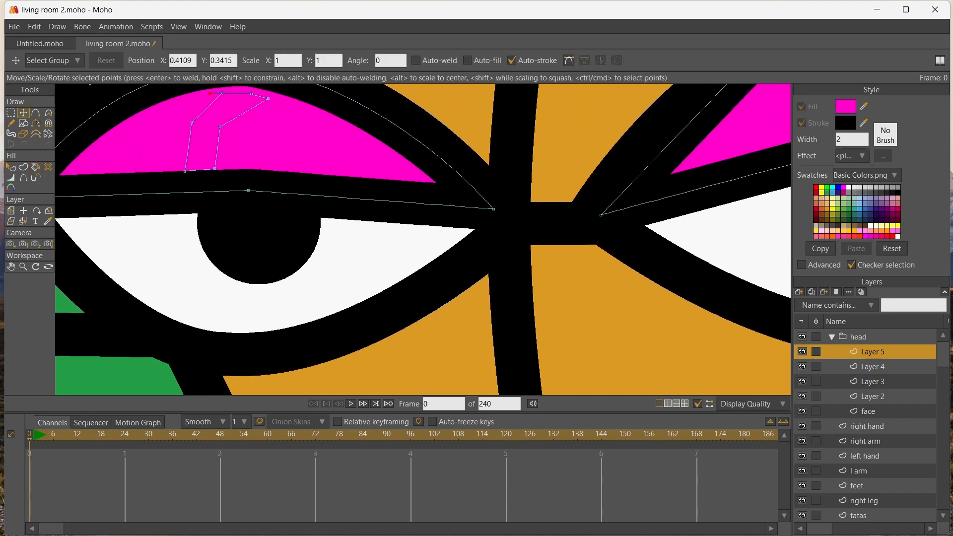
{"action": "mouse_move", "coordinate": [210, 93]}
{"action": "left_mouse_down"}
{"action": "mouse_move", "coordinate": [222, 93]}
{"action": "mouse_move", "coordinate": [149, 94]}
{"action": "left_mouse_up"}
{"action": "key", "text": "Return"}
{"action": "key", "text": "w"}
Fill the closed highlight shape on the smaller eyelid with white
{"action": "key", "text": "p"}
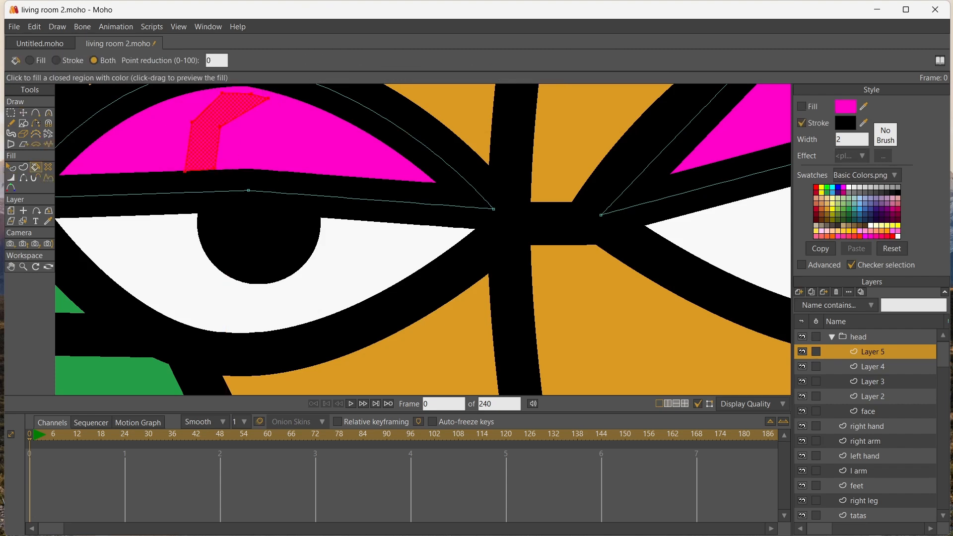
{"action": "left_click", "coordinate": [848, 187]}
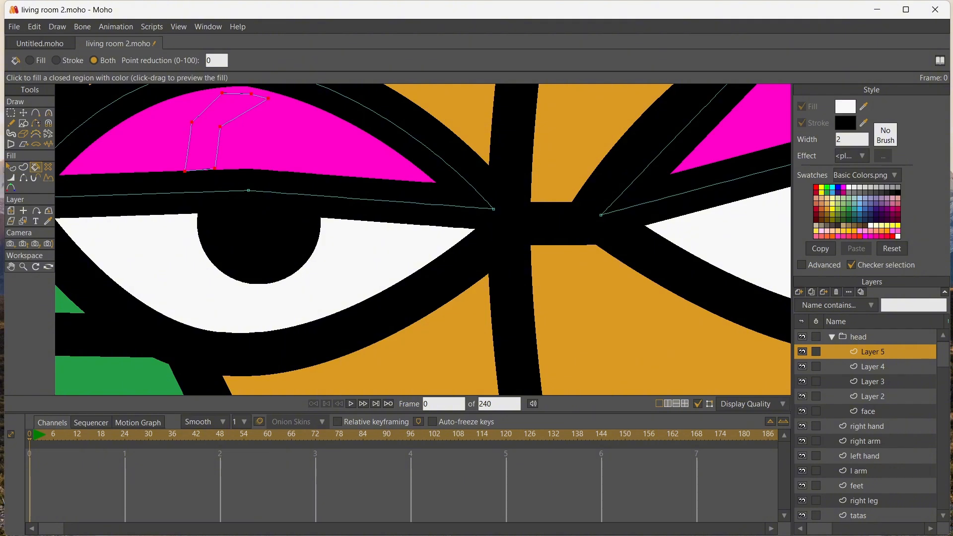
{"action": "left_click", "coordinate": [227, 109]}
{"action": "scroll", "coordinate": [251, 120], "scroll_direction": "down", "scroll_amount": 2}
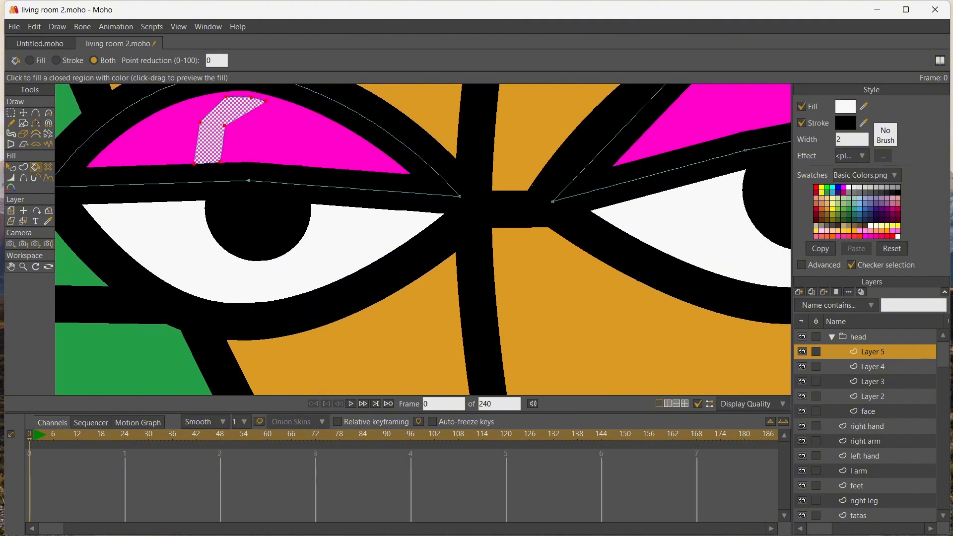
Reshape the white highlight by moving its corner and middle points to fit the eyelid and curving both of its sides
{"action": "key", "text": "t"}
{"action": "left_click", "coordinate": [226, 94]}
{"action": "left_click_drag", "start_coordinate": [226, 96], "coordinate": [266, 94]}
{"action": "left_click_drag", "start_coordinate": [220, 162], "coordinate": [200, 161]}
{"action": "left_click_drag", "start_coordinate": [224, 125], "coordinate": [276, 123]}
{"action": "key", "text": "c"}
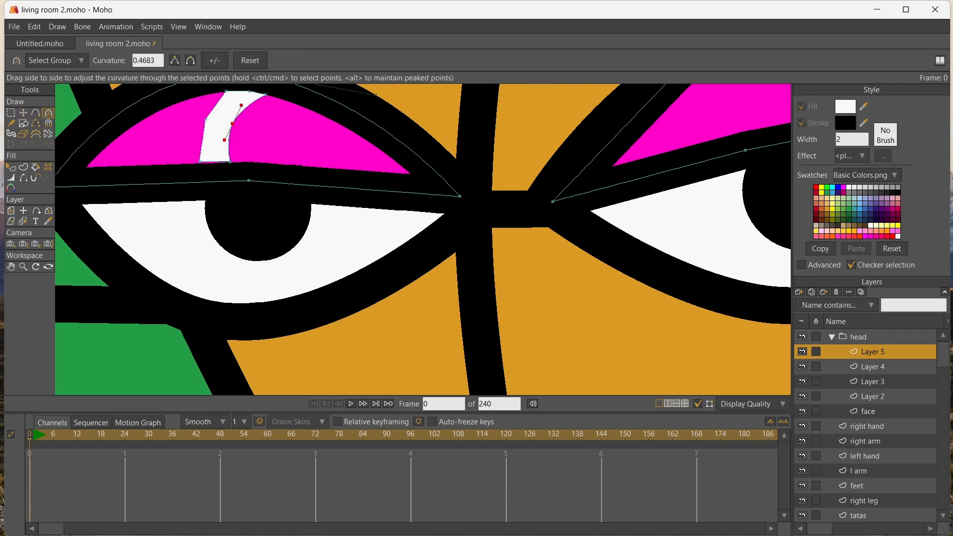
{"action": "left_click_drag", "start_coordinate": [205, 119], "coordinate": [242, 119]}
{"action": "scroll", "coordinate": [488, 148], "scroll_direction": "down", "scroll_amount": 7}
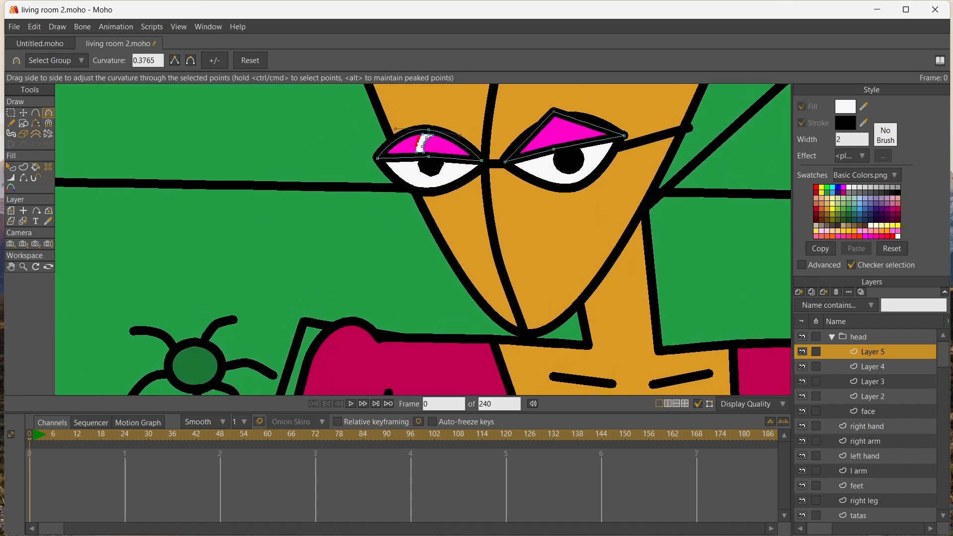
{"action": "scroll", "coordinate": [424, 177], "scroll_direction": "up", "scroll_amount": 2}
{"action": "scroll", "coordinate": [254, 136], "scroll_direction": "down", "scroll_amount": 4}
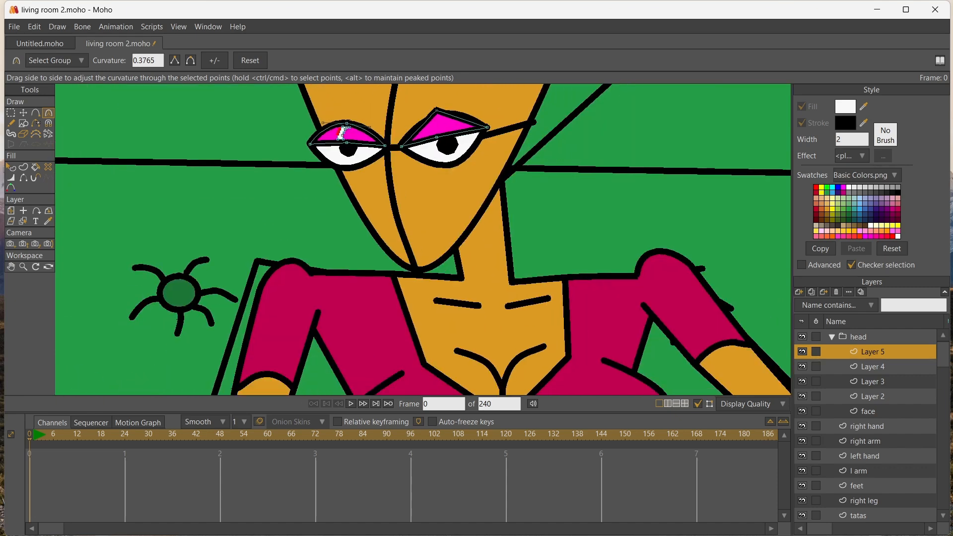
Delete the larger eye's magenta eyelid
{"action": "left_click", "coordinate": [23, 221]}
{"action": "left_click", "coordinate": [23, 113]}
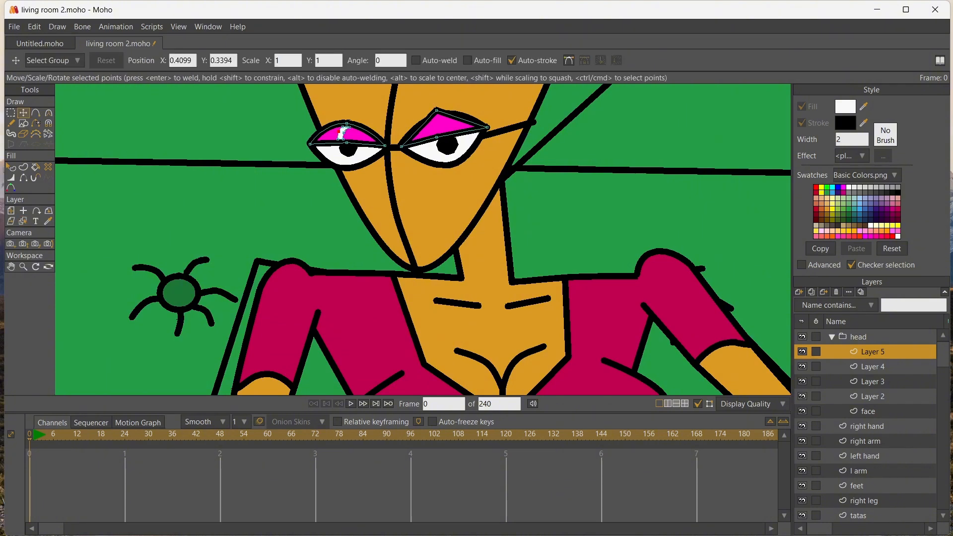
{"action": "left_click", "coordinate": [438, 131]}
{"action": "key", "text": "Delete"}
{"action": "key", "text": "g"}
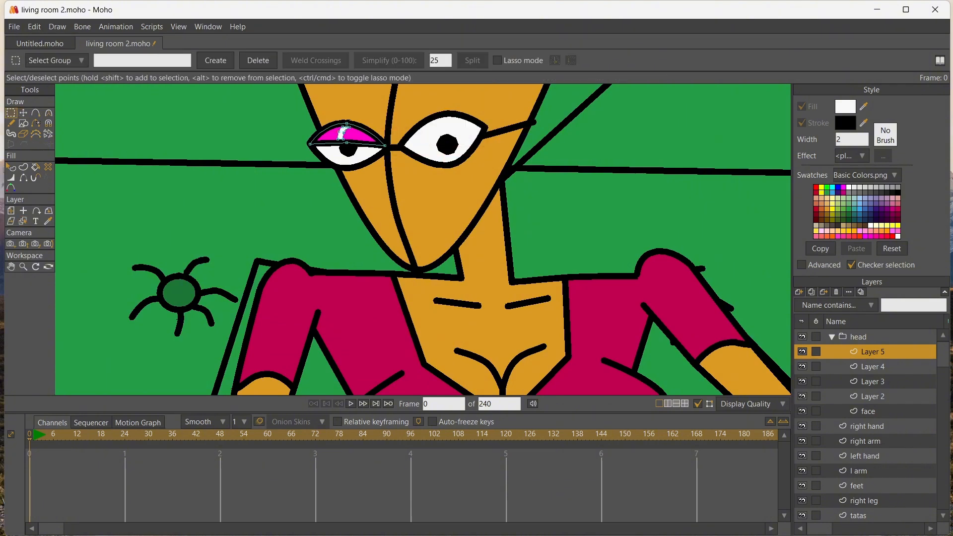
Copy the smaller eyelid together with its highlight and place the copy over the larger eye
{"action": "left_click", "coordinate": [341, 134]}
{"action": "key", "text": "ctrl+v"}
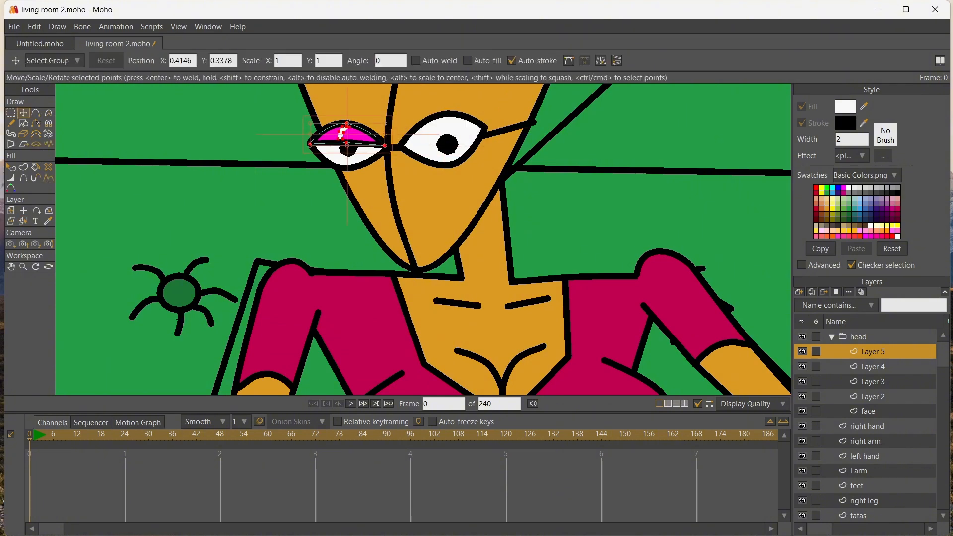
{"action": "left_click_drag", "start_coordinate": [345, 138], "coordinate": [440, 128]}
{"action": "scroll", "coordinate": [445, 142], "scroll_direction": "up", "scroll_amount": 5}
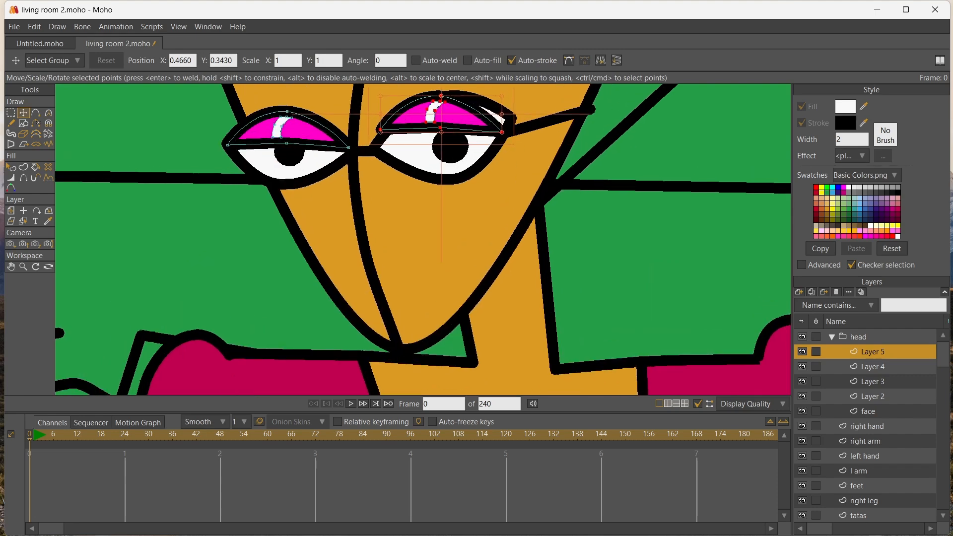
Fit the copied eyelid to the larger eye by moving its outer and inner corners and adjusting the highlight's top point
{"action": "left_click_drag", "start_coordinate": [508, 134], "coordinate": [511, 114]}
{"action": "left_click", "coordinate": [387, 146]}
{"action": "left_click_drag", "start_coordinate": [387, 146], "coordinate": [373, 147]}
{"action": "left_click_drag", "start_coordinate": [504, 115], "coordinate": [510, 116]}
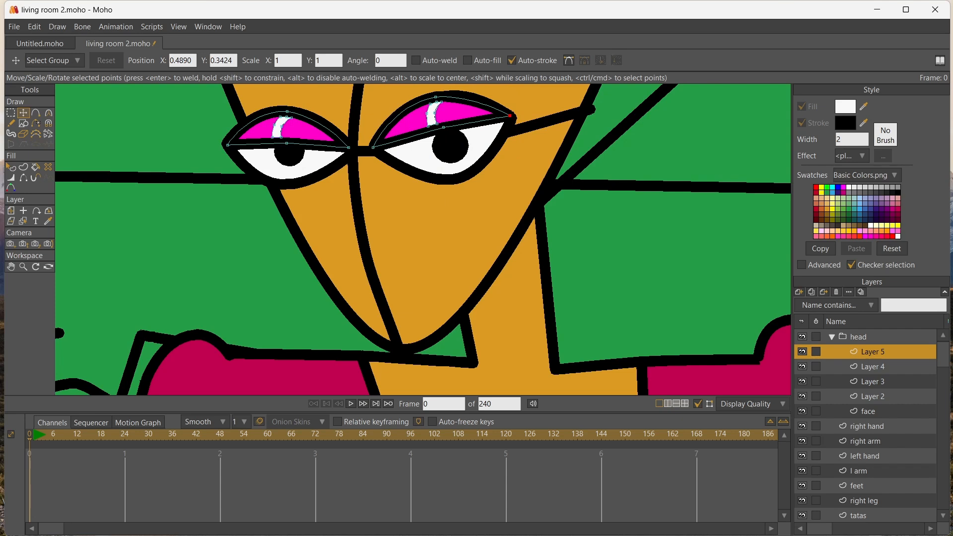
{"action": "mouse_move", "coordinate": [435, 96]}
{"action": "left_mouse_down"}
{"action": "mouse_move", "coordinate": [445, 94]}
{"action": "mouse_move", "coordinate": [431, 101]}
{"action": "left_mouse_up"}
{"action": "scroll", "coordinate": [442, 102], "scroll_direction": "up", "scroll_amount": 4}
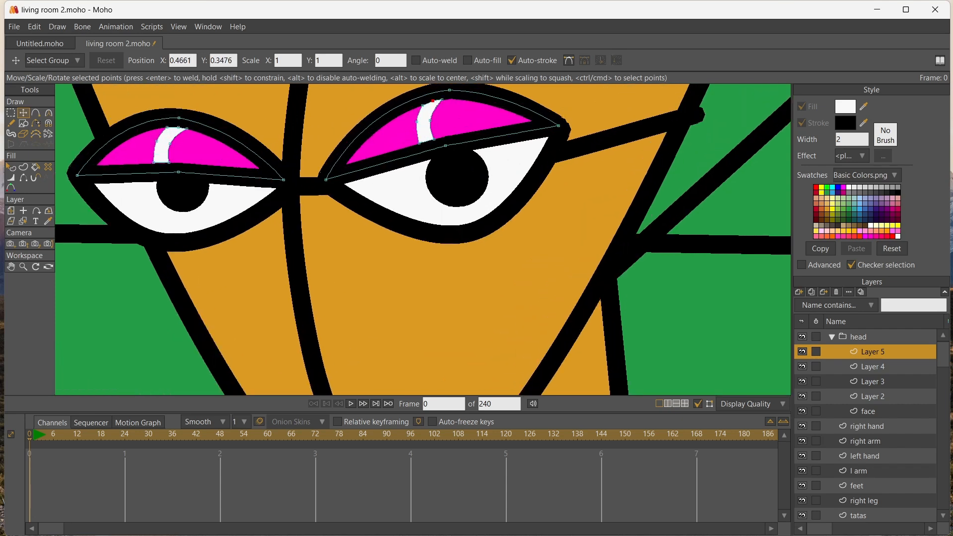
Add a group layer named eyes inside the head group
{"action": "scroll", "coordinate": [374, 113], "scroll_direction": "down", "scroll_amount": 12}
{"action": "left_click", "coordinate": [11, 266]}
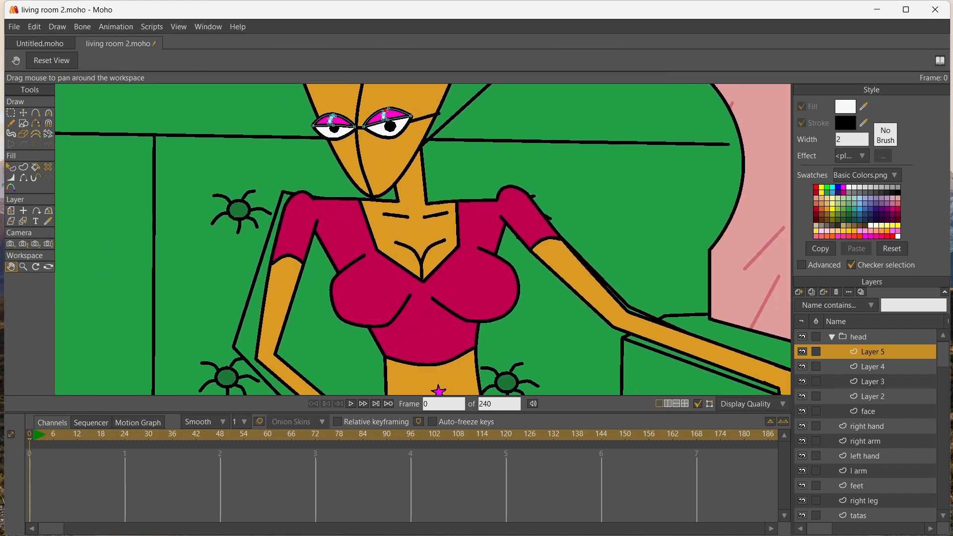
{"action": "left_click_drag", "start_coordinate": [310, 144], "coordinate": [299, 244]}
{"action": "scroll", "coordinate": [299, 244], "scroll_direction": "down", "scroll_amount": 2}
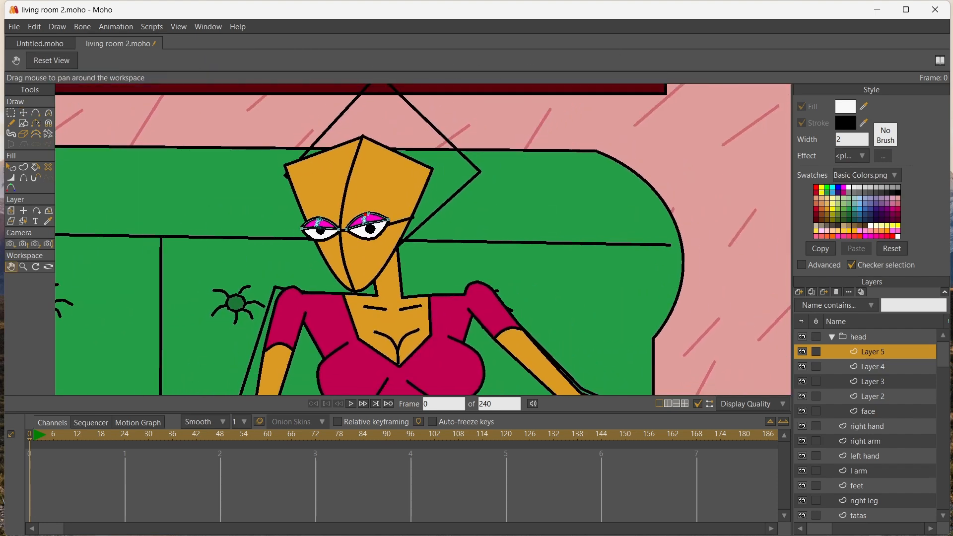
{"action": "left_click", "coordinate": [799, 292]}
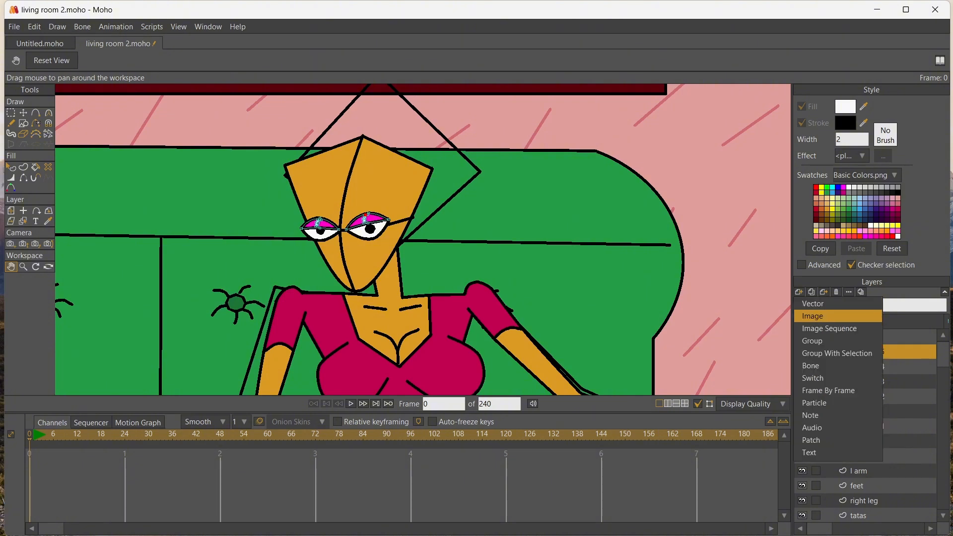
{"action": "left_click", "coordinate": [819, 340]}
{"action": "type", "text": "eyes"}
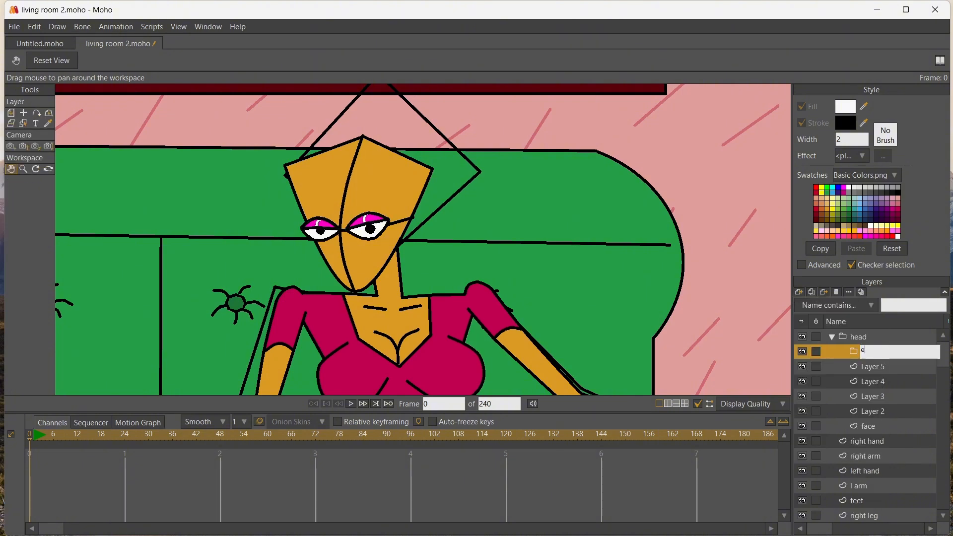
{"action": "key", "text": "Return"}
Rename the eyelid, pupil and eye-white layers as half down, pupils and whites
{"action": "left_click", "coordinate": [872, 366]}
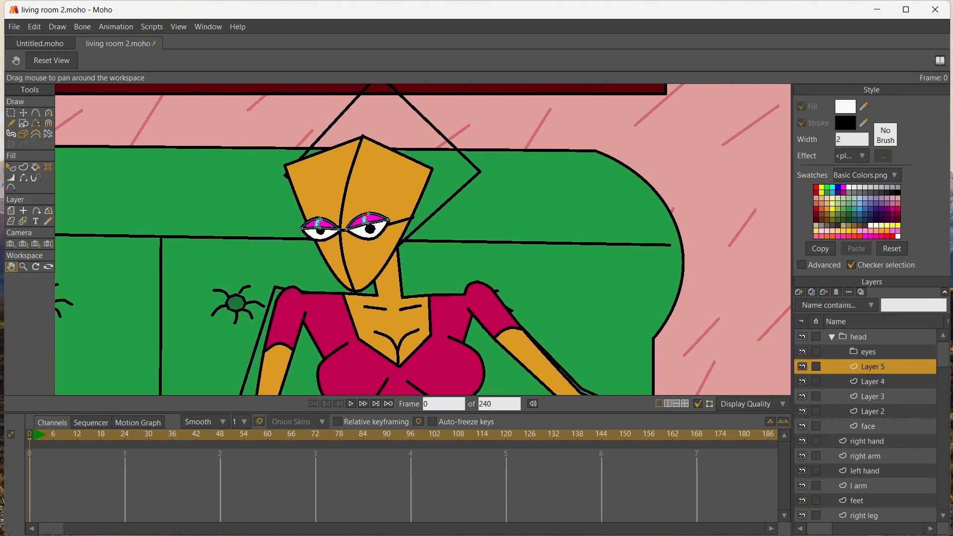
{"action": "double_click", "coordinate": [872, 366]}
{"action": "type", "text": "half down"}
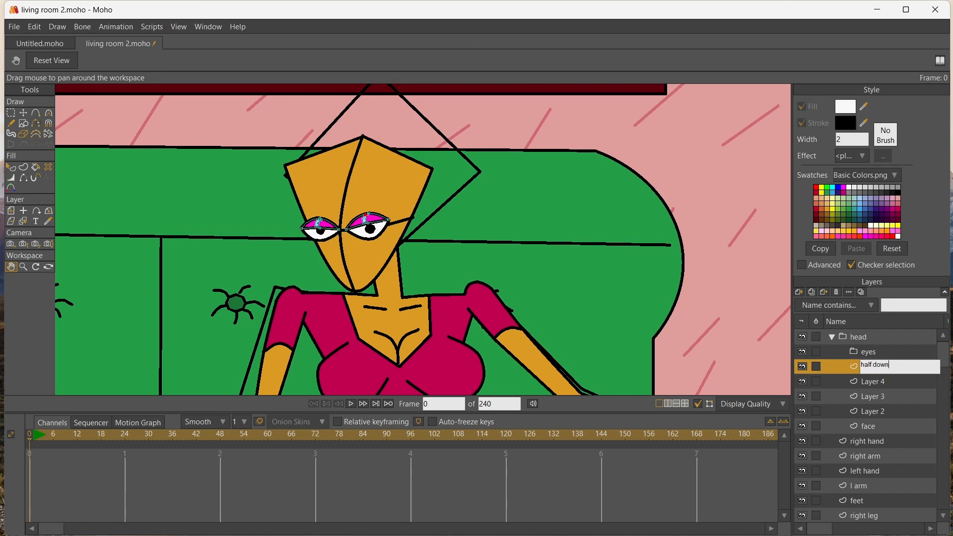
{"action": "key", "text": "Return"}
{"action": "double_click", "coordinate": [872, 381]}
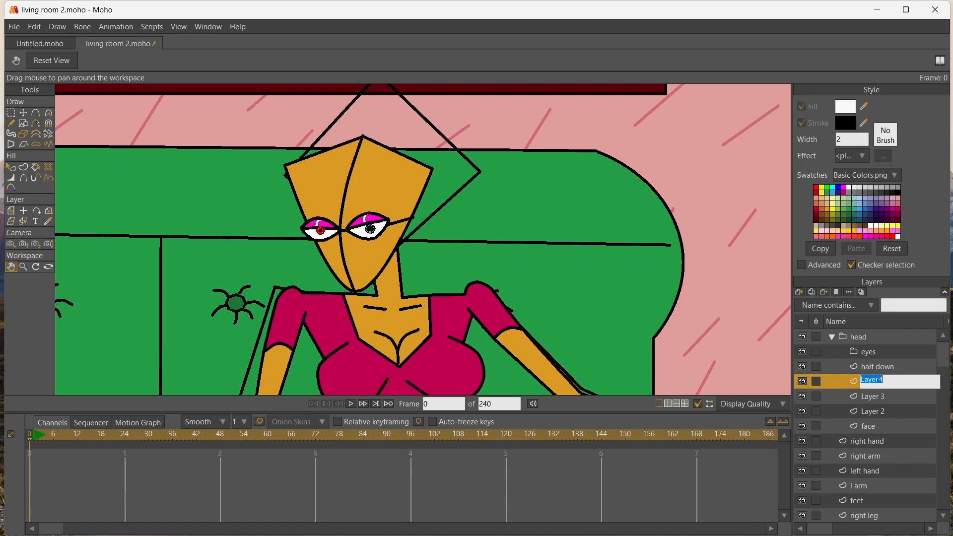
{"action": "type", "text": "pupils"}
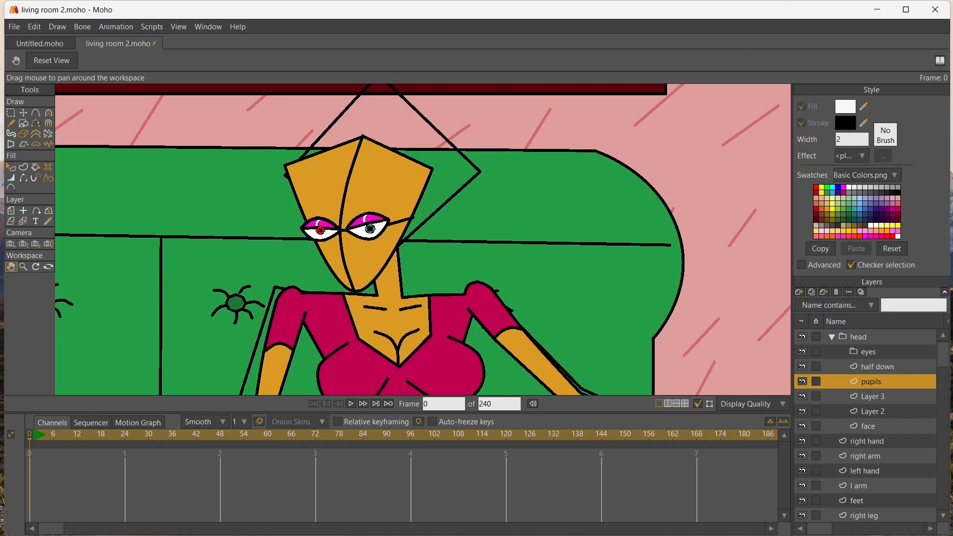
{"action": "double_click", "coordinate": [871, 397]}
{"action": "type", "text": "whites"}
{"action": "key", "text": "Return"}
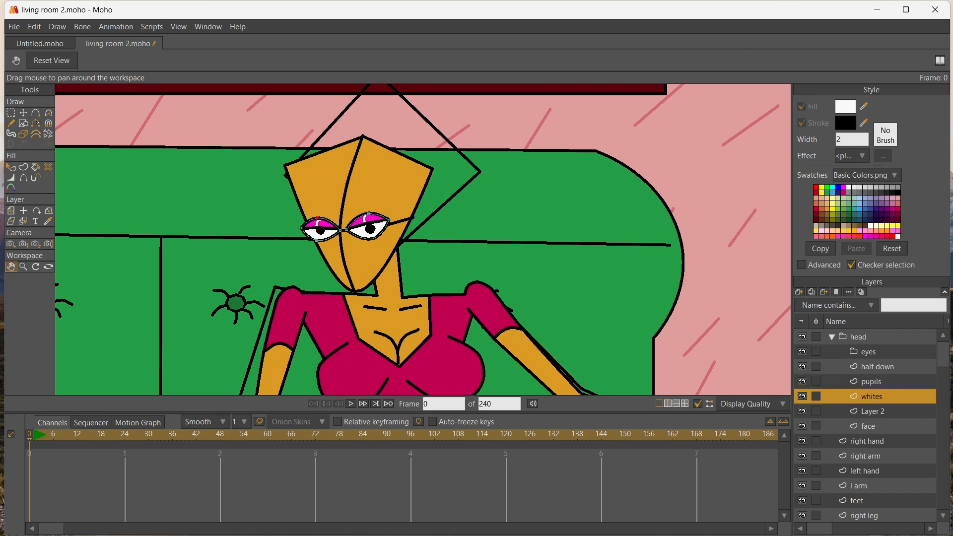
Move the half down, pupils and whites layers into the eyes group and collapse the group
{"action": "left_click", "coordinate": [877, 367]}
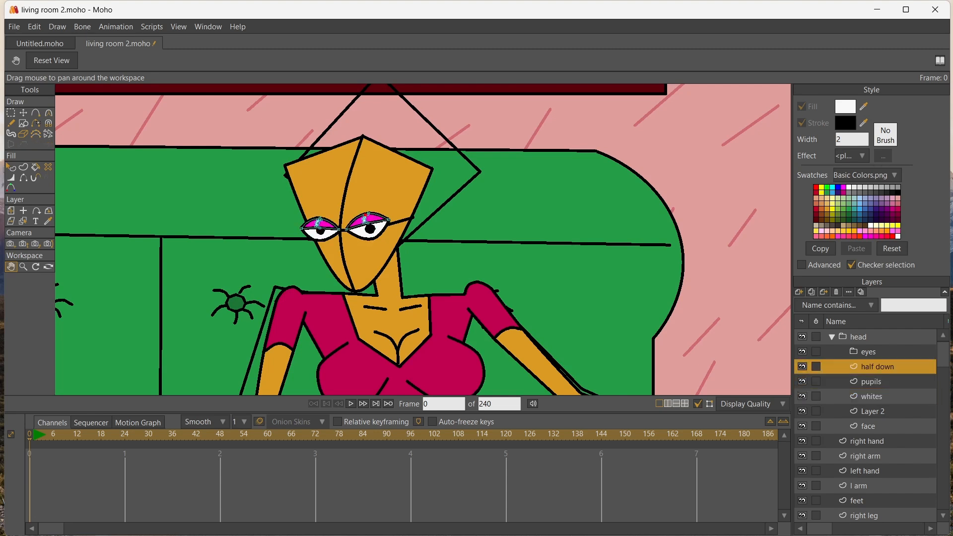
{"action": "left_click", "coordinate": [871, 396], "text": "shift"}
{"action": "left_click", "coordinate": [876, 366]}
{"action": "left_click", "coordinate": [871, 397], "text": "shift"}
{"action": "left_click_drag", "start_coordinate": [877, 367], "coordinate": [868, 352]}
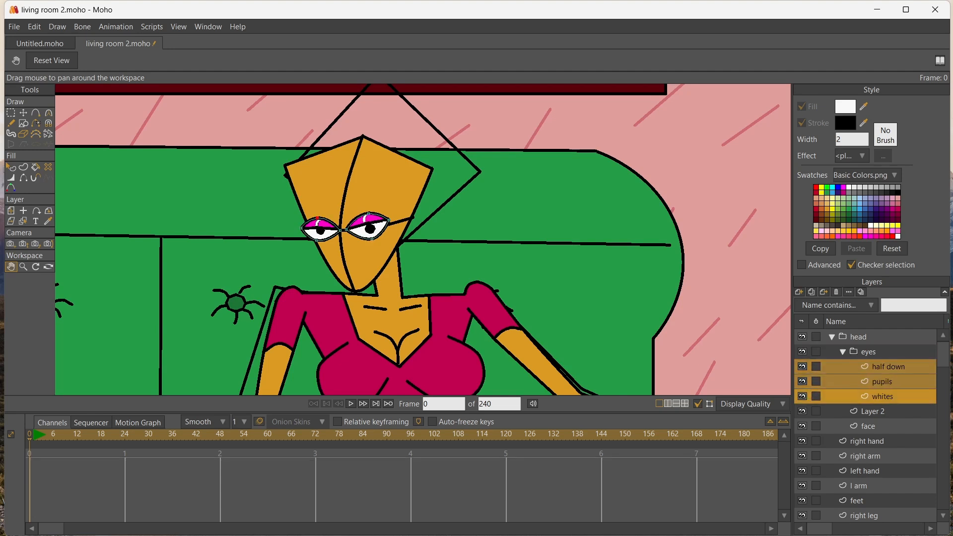
{"action": "left_click", "coordinate": [843, 352]}
Rename the face guide-line layer as gl
{"action": "left_click", "coordinate": [872, 366]}
{"action": "double_click", "coordinate": [872, 367]}
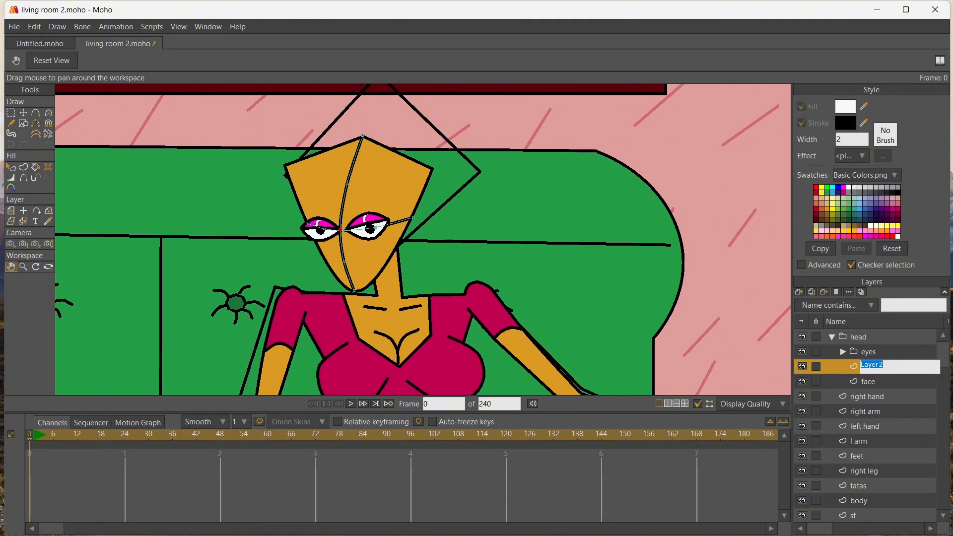
{"action": "type", "text": "gl"}
{"action": "key", "text": "Return"}
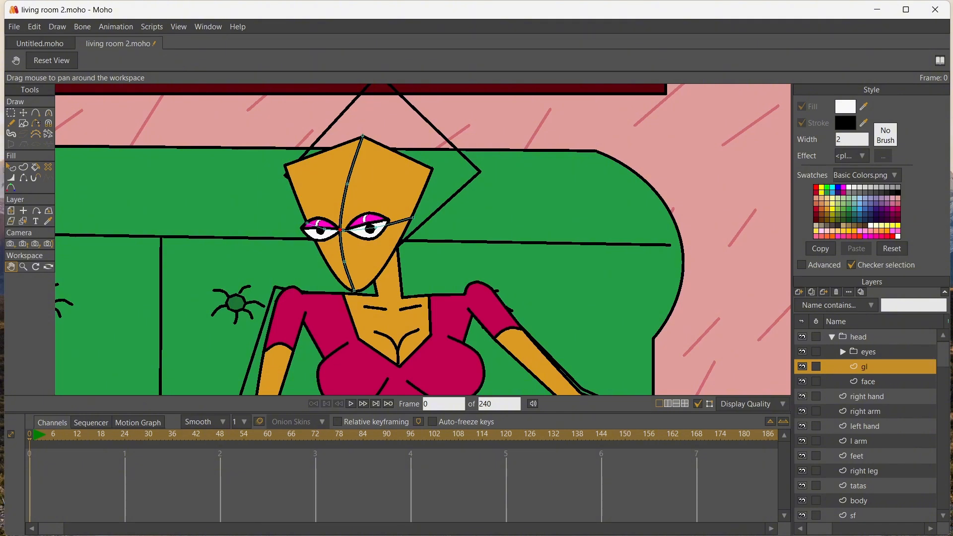
Add a vector layer named normal eyebrow above the gl layer
{"action": "left_click", "coordinate": [799, 292]}
{"action": "left_click", "coordinate": [813, 303]}
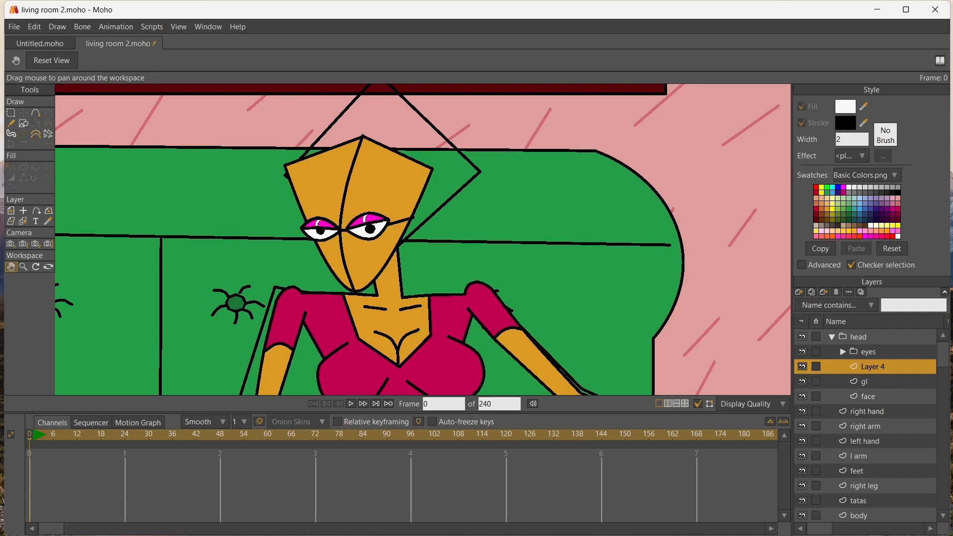
{"action": "double_click", "coordinate": [872, 367]}
{"action": "type", "text": "normal e"}
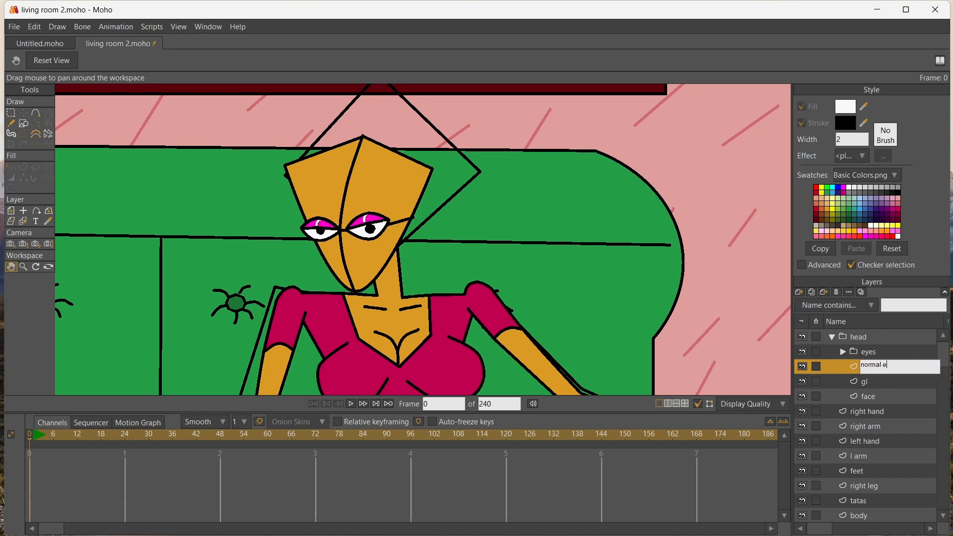
{"action": "type", "text": "yebrow"}
{"action": "key", "text": "Return"}
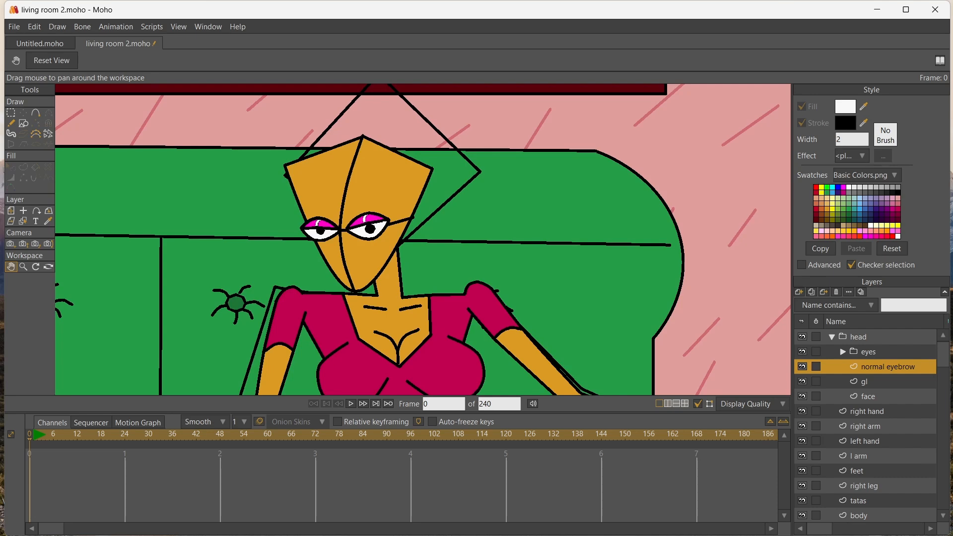
Draw an angled three-point eyebrow line above each eye and create both as black stroke shapes
{"action": "scroll", "coordinate": [332, 205], "scroll_direction": "up", "scroll_amount": 8}
{"action": "left_click", "coordinate": [35, 113]}
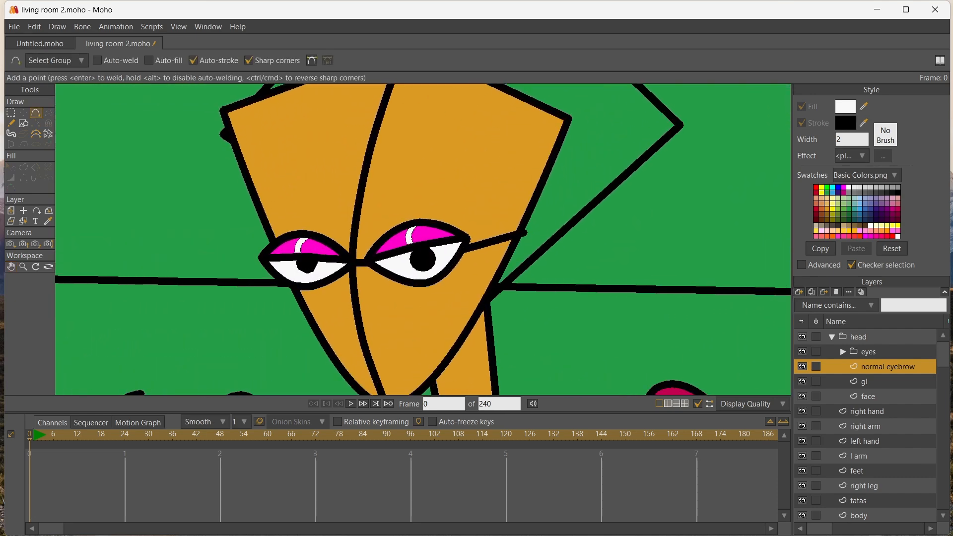
{"action": "left_click_drag", "start_coordinate": [311, 202], "coordinate": [279, 218]}
{"action": "left_click_drag", "start_coordinate": [409, 193], "coordinate": [462, 204]}
{"action": "left_click", "coordinate": [23, 167]}
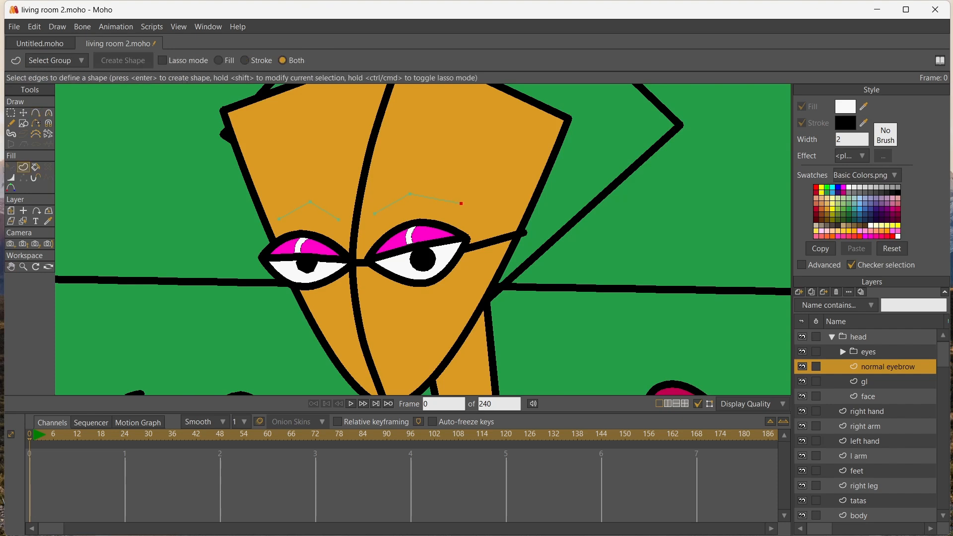
{"action": "left_click_drag", "start_coordinate": [239, 180], "coordinate": [489, 224]}
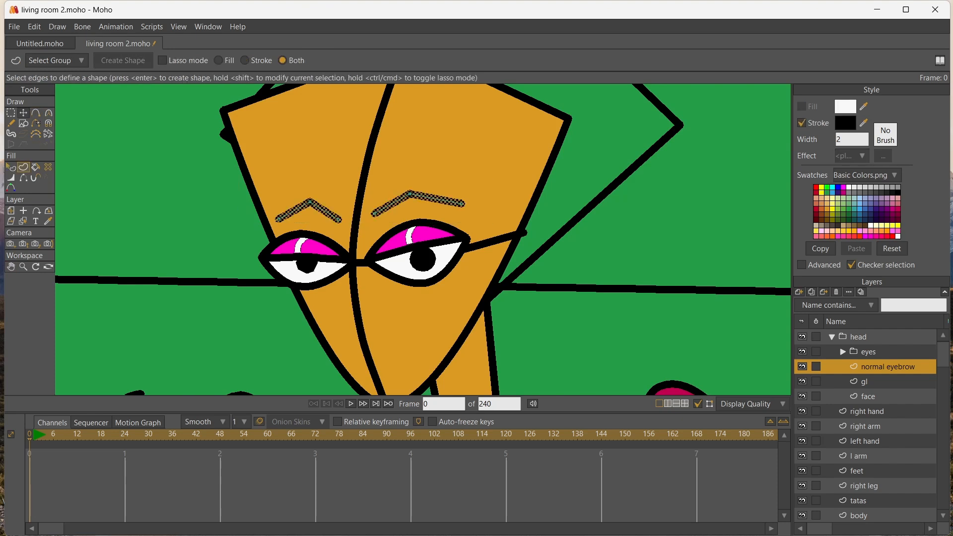
Curve the middle points of both eyebrows into smooth arches
{"action": "left_click", "coordinate": [23, 112]}
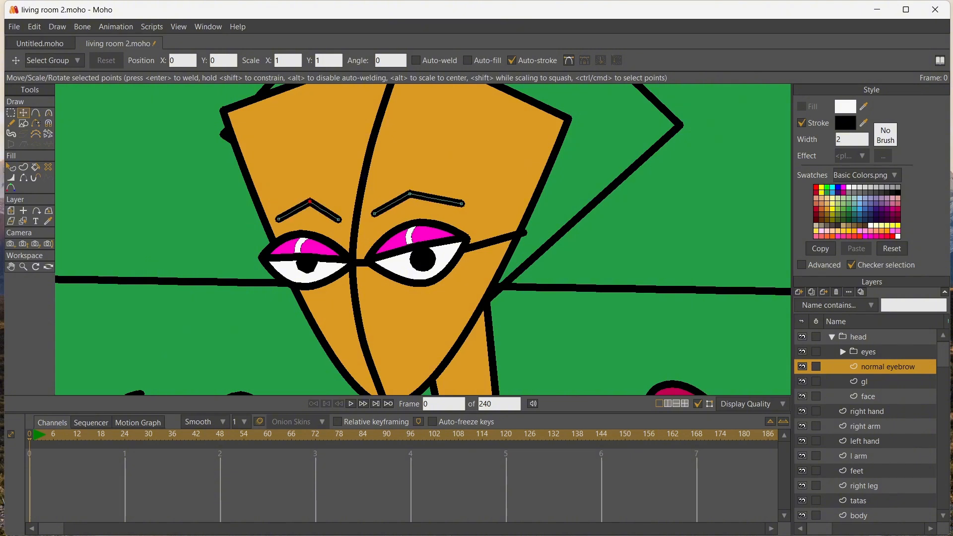
{"action": "left_click", "coordinate": [48, 112]}
{"action": "left_click_drag", "start_coordinate": [310, 201], "coordinate": [340, 202]}
{"action": "left_click_drag", "start_coordinate": [409, 193], "coordinate": [446, 204]}
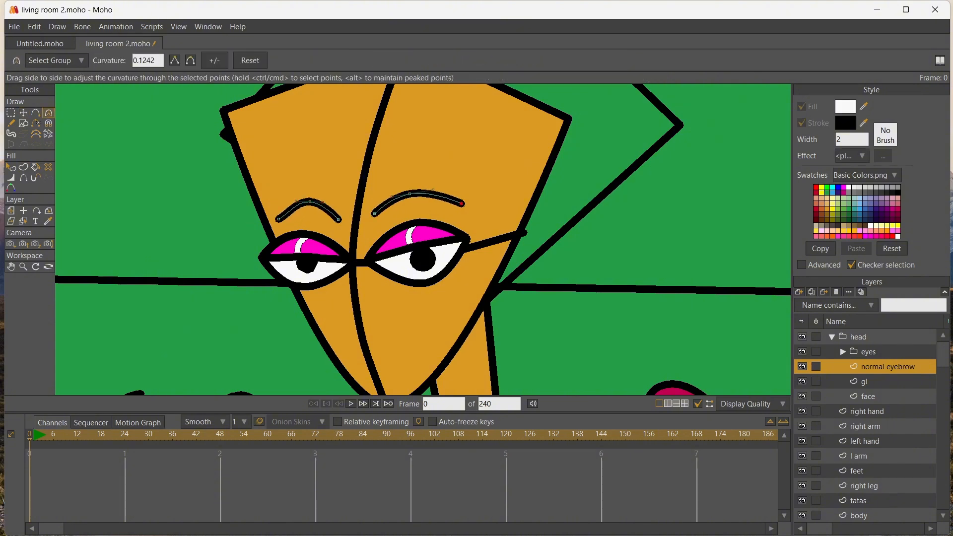
{"action": "left_click_drag", "start_coordinate": [279, 218], "coordinate": [286, 218]}
Adjust the eyebrows' line width so the inner ends are thick and the outer ends taper to a point
{"action": "key", "text": "t"}
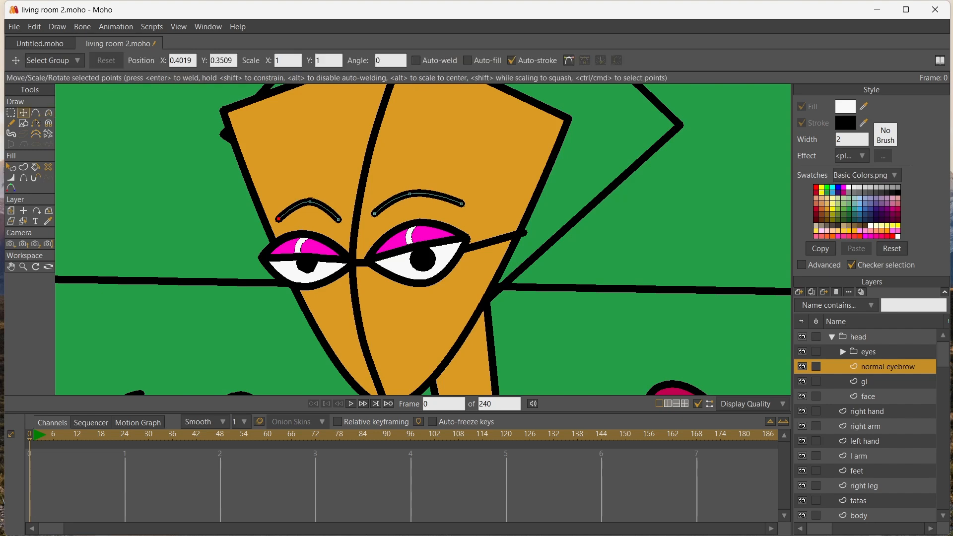
{"action": "key", "text": "w"}
{"action": "key", "text": "t"}
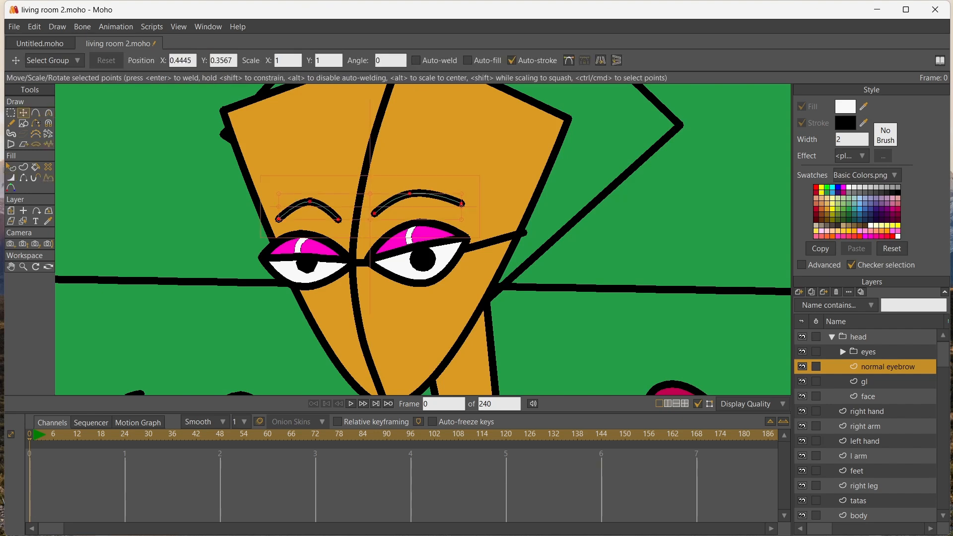
{"action": "left_click", "coordinate": [338, 219]}
{"action": "key", "text": "w"}
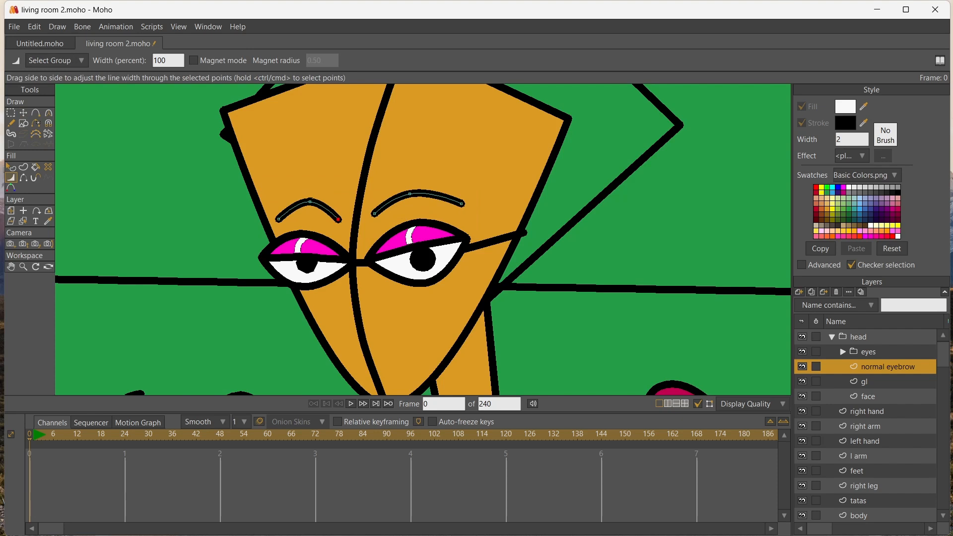
{"action": "left_click_drag", "start_coordinate": [338, 220], "coordinate": [398, 214]}
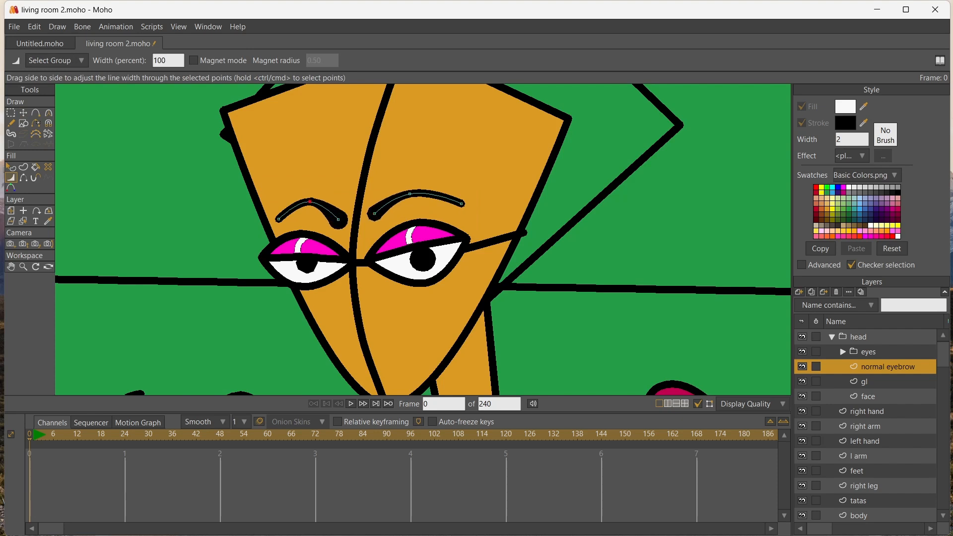
{"action": "left_click_drag", "start_coordinate": [309, 202], "coordinate": [324, 219]}
{"action": "left_click_drag", "start_coordinate": [462, 203], "coordinate": [447, 204]}
{"action": "left_click_drag", "start_coordinate": [278, 218], "coordinate": [266, 219]}
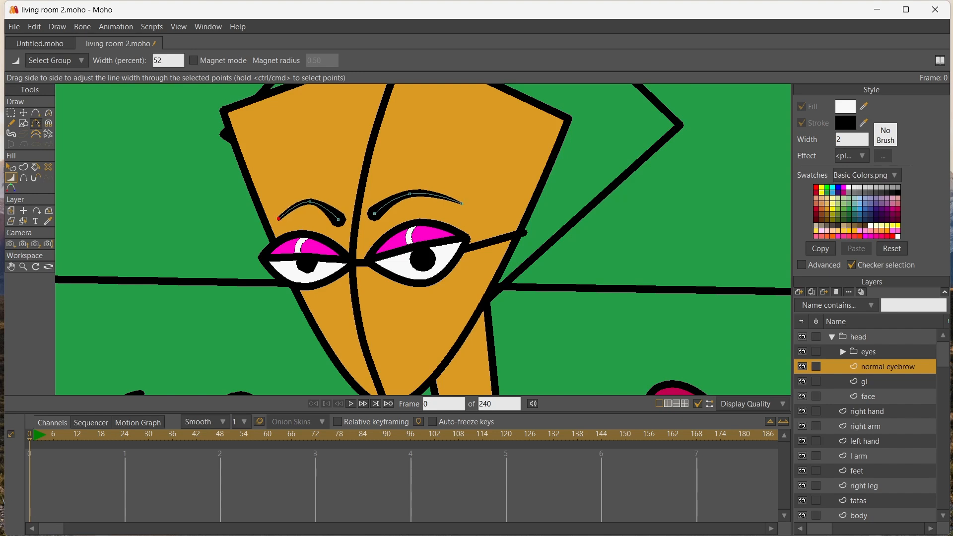
Widen the left eyebrow by moving both end points outward and adjust the line width at its inner end
{"action": "key", "text": "t"}
{"action": "left_click_drag", "start_coordinate": [338, 218], "coordinate": [343, 213]}
{"action": "left_click_drag", "start_coordinate": [278, 219], "coordinate": [272, 219]}
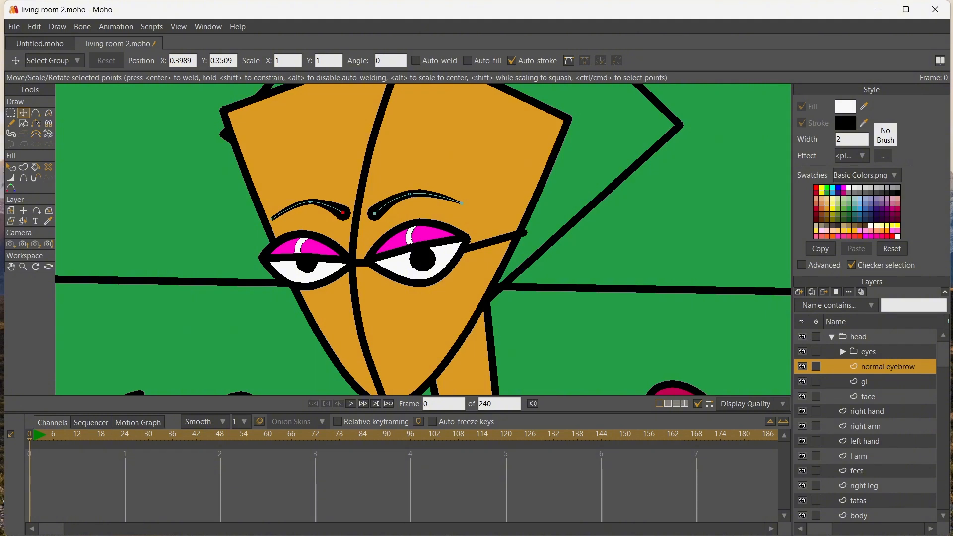
{"action": "key", "text": "w"}
{"action": "left_click_drag", "start_coordinate": [343, 213], "coordinate": [364, 213]}
Draw a closed eyeshadow outline between the right eye and its eyebrow and fill it light green
{"action": "key", "text": "t"}
{"action": "key", "text": "a"}
{"action": "left_click_drag", "start_coordinate": [457, 213], "coordinate": [377, 229]}
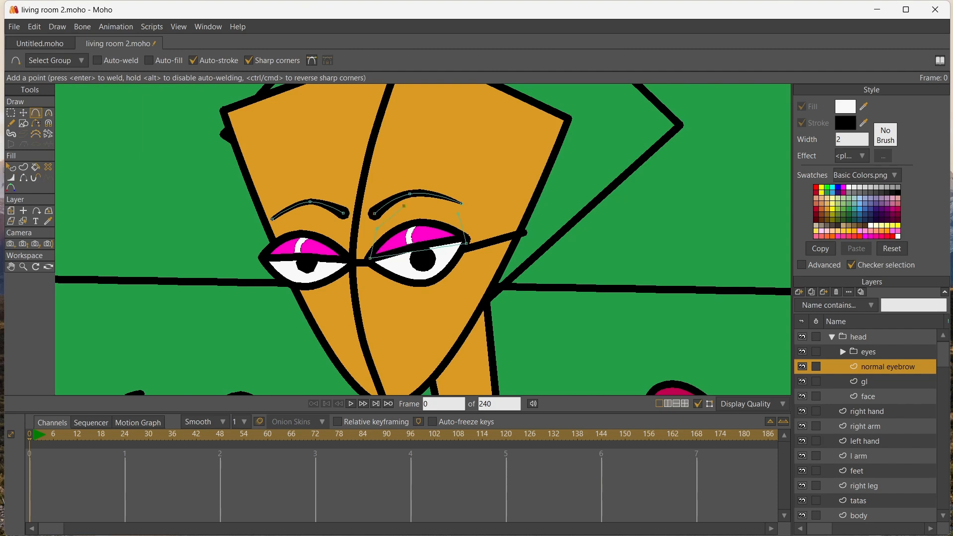
{"action": "key", "text": "Return"}
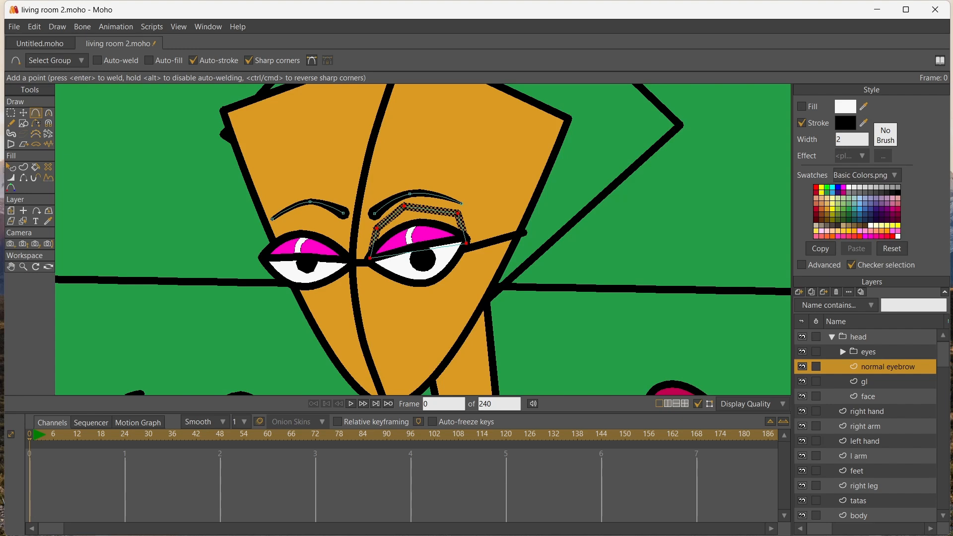
{"action": "key", "text": "p"}
{"action": "left_click", "coordinate": [419, 217]}
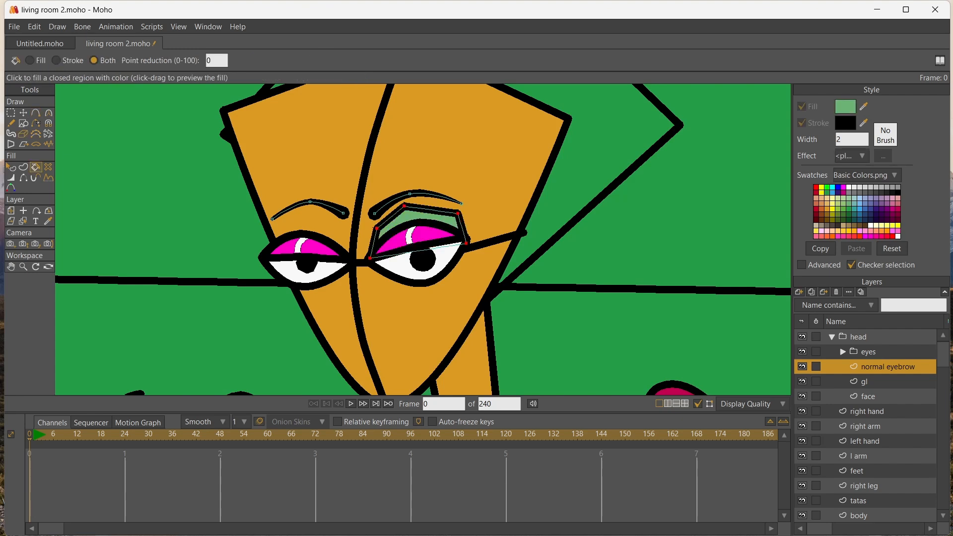
Draw a matching closed eyeshadow outline above the left eye and fill it light green
{"action": "key", "text": "a"}
{"action": "left_click", "coordinate": [343, 258]}
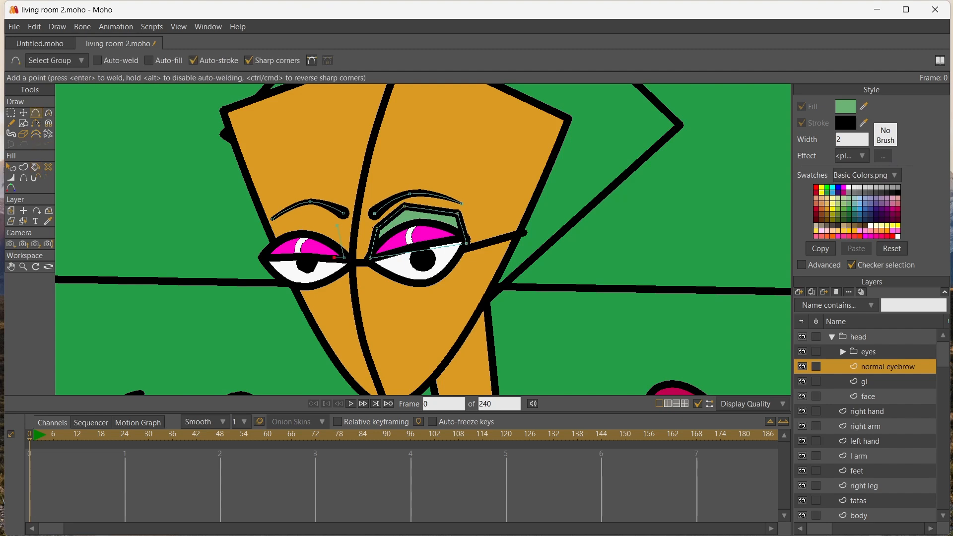
{"action": "left_click", "coordinate": [272, 251]}
{"action": "left_click", "coordinate": [275, 225]}
{"action": "left_click", "coordinate": [304, 212]}
{"action": "left_click", "coordinate": [339, 225]}
{"action": "left_click", "coordinate": [35, 168]}
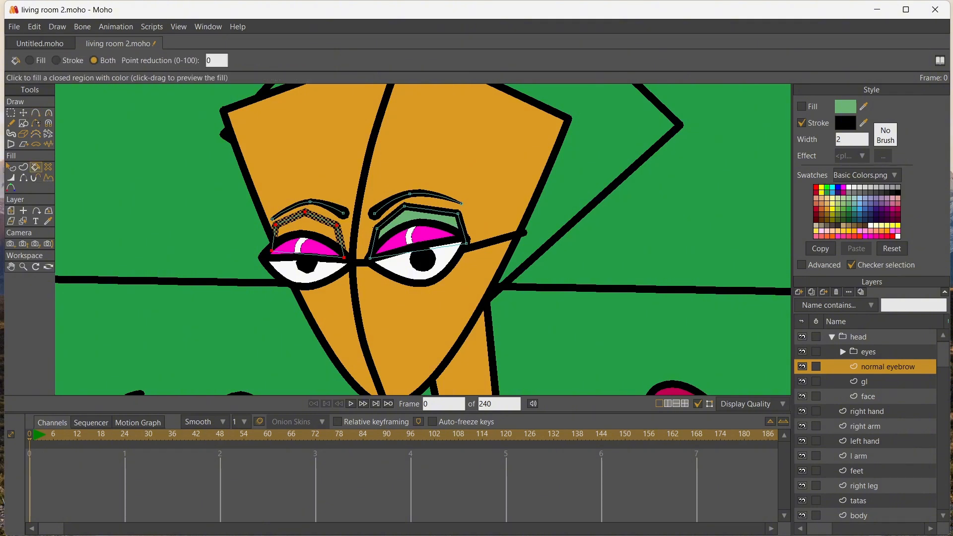
{"action": "left_click", "coordinate": [306, 224]}
Reduce the line width of both green eyeshadow shapes to 0 percent to hide their outlines
{"action": "left_click", "coordinate": [11, 178]}
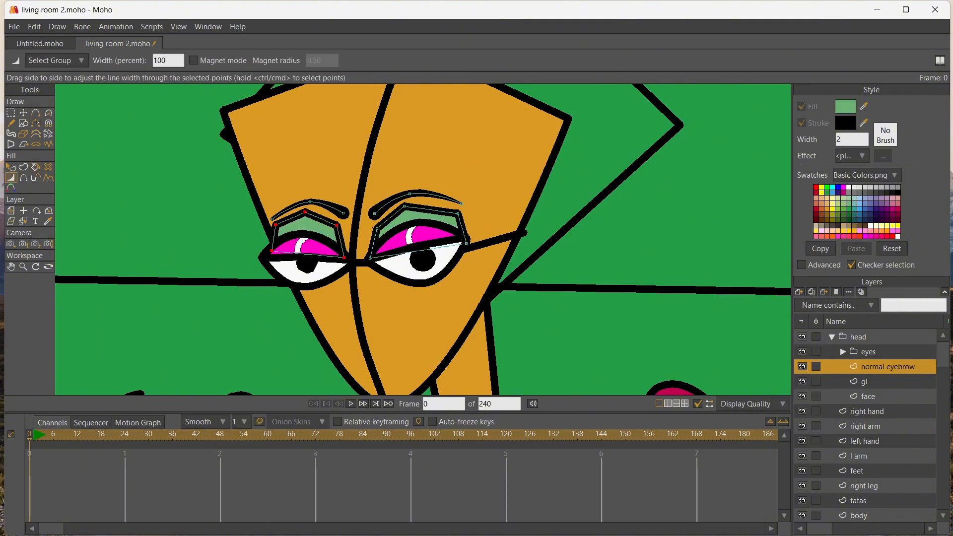
{"action": "left_click_drag", "start_coordinate": [306, 225], "coordinate": [224, 226]}
{"action": "key", "text": "t"}
{"action": "left_click", "coordinate": [421, 217]}
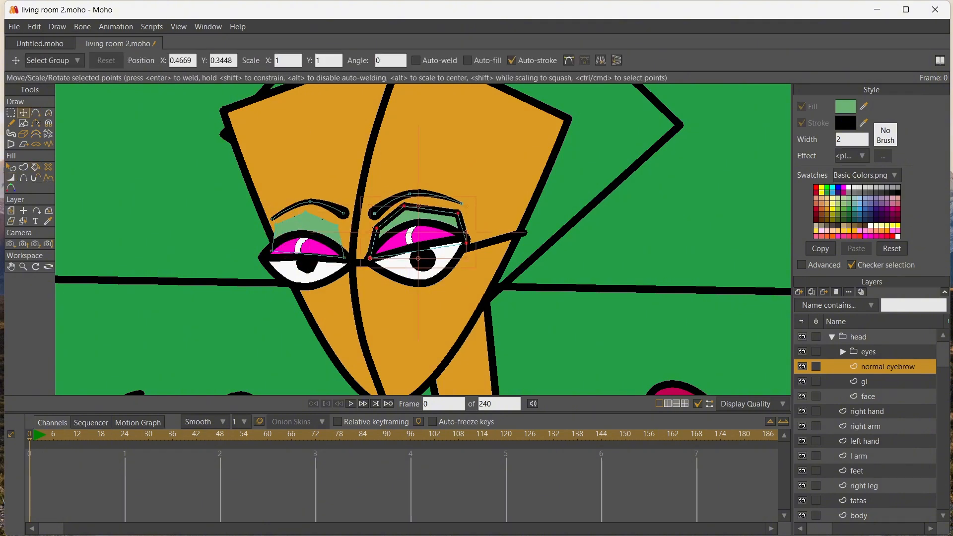
{"action": "key", "text": "w"}
{"action": "left_click_drag", "start_coordinate": [421, 219], "coordinate": [337, 219]}
Stretch the right eyeshadow's upper points to the eyebrow and move the lower inner corners of both eyeshadows toward the nose line
{"action": "scroll", "coordinate": [423, 239], "scroll_direction": "up", "scroll_amount": 3}
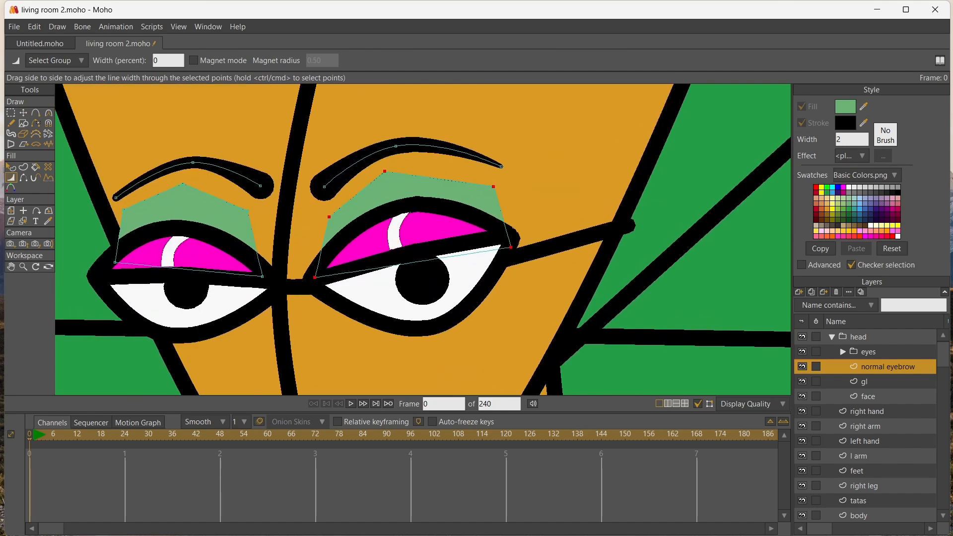
{"action": "key", "text": "t"}
{"action": "left_click", "coordinate": [384, 171]}
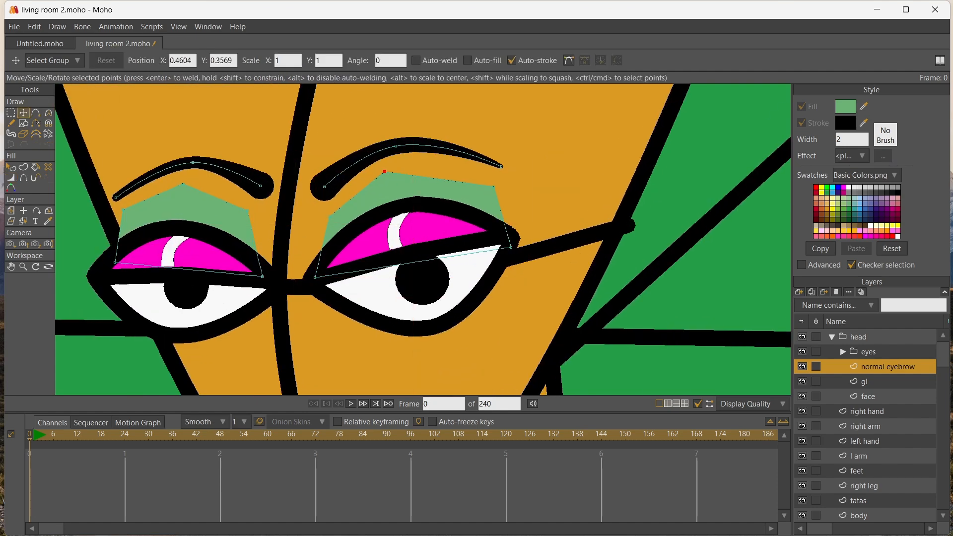
{"action": "left_click_drag", "start_coordinate": [385, 171], "coordinate": [399, 154]}
{"action": "left_click_drag", "start_coordinate": [493, 187], "coordinate": [499, 170]}
{"action": "left_click", "coordinate": [330, 215]}
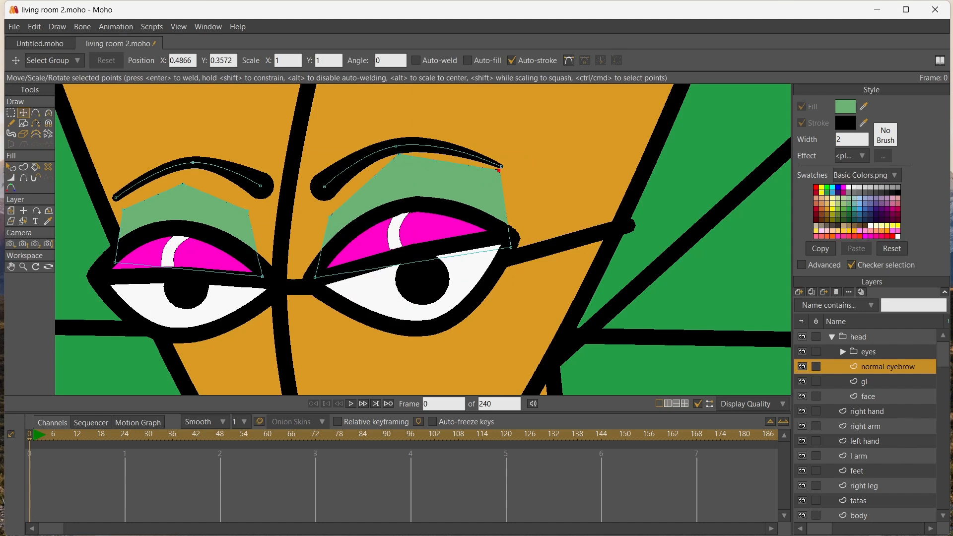
{"action": "left_click_drag", "start_coordinate": [330, 214], "coordinate": [325, 203]}
{"action": "left_click_drag", "start_coordinate": [315, 277], "coordinate": [269, 276]}
Move the left eyeshadow's upper points up to the eyebrow and its lower outer corner onto the eye's edge
{"action": "left_click_drag", "start_coordinate": [248, 210], "coordinate": [266, 201]}
{"action": "left_click_drag", "start_coordinate": [182, 184], "coordinate": [190, 170]}
{"action": "left_click", "coordinate": [122, 207]}
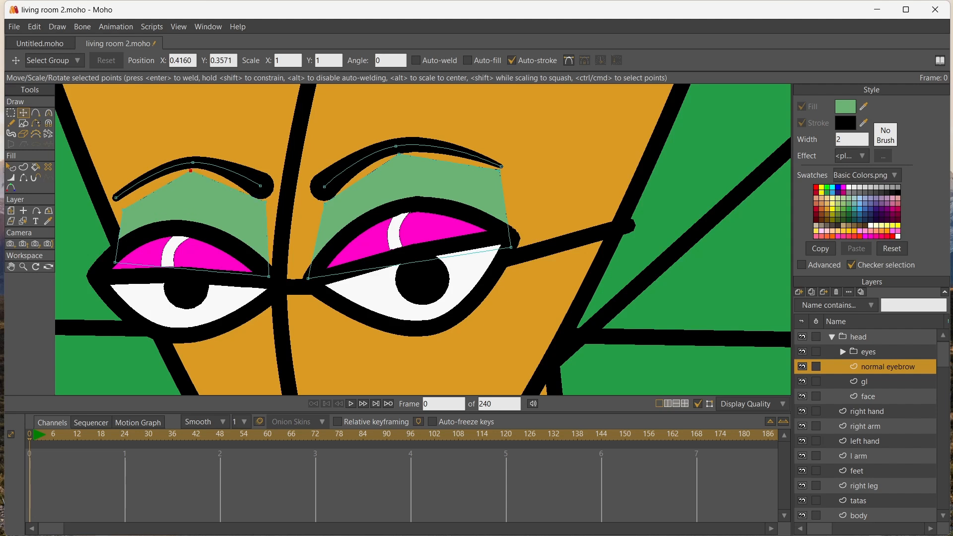
{"action": "left_click_drag", "start_coordinate": [122, 208], "coordinate": [117, 201]}
{"action": "left_click_drag", "start_coordinate": [115, 261], "coordinate": [128, 247]}
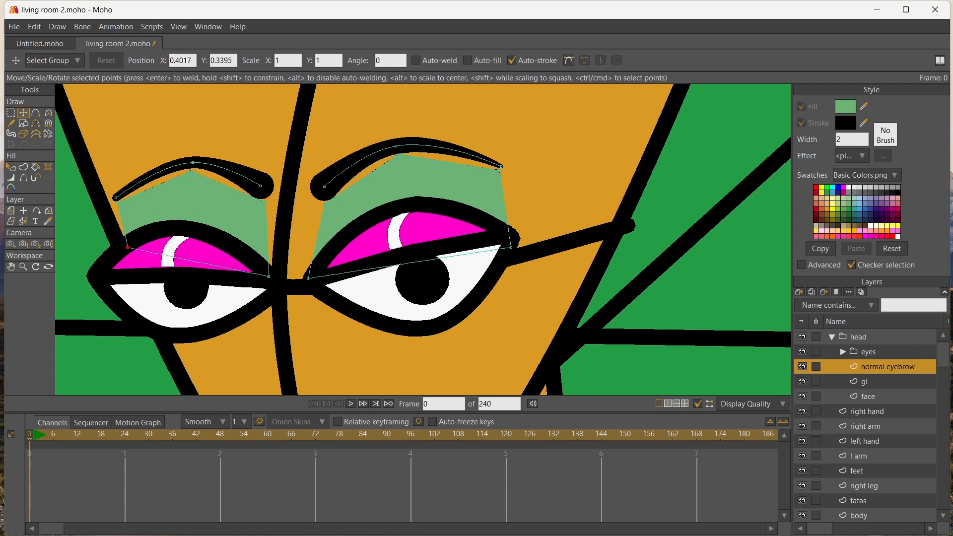
{"action": "left_click_drag", "start_coordinate": [117, 202], "coordinate": [115, 201]}
{"action": "left_click_drag", "start_coordinate": [128, 248], "coordinate": [127, 247]}
Add points along the upper inner edges of both eyeshadow shapes and undo the last edit
{"action": "key", "text": "a"}
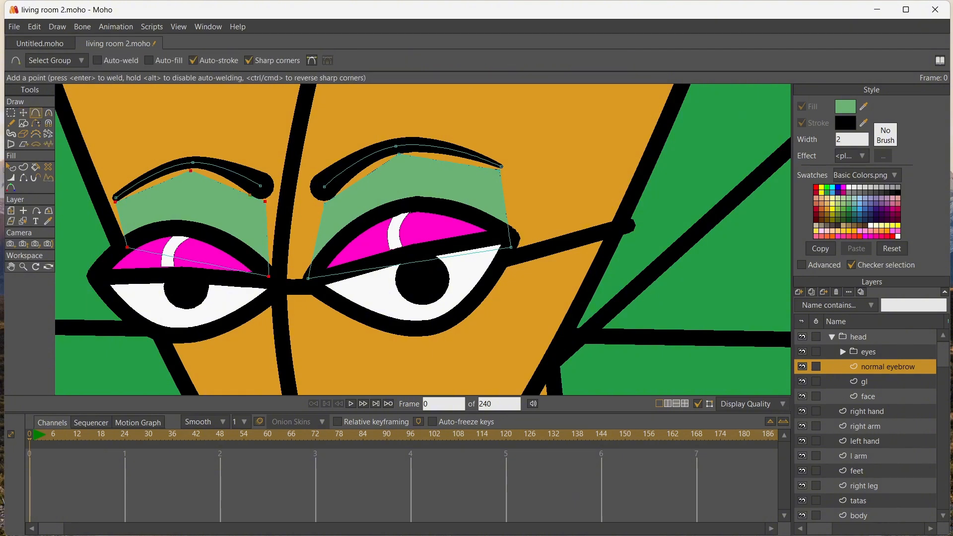
{"action": "left_click", "coordinate": [228, 194]}
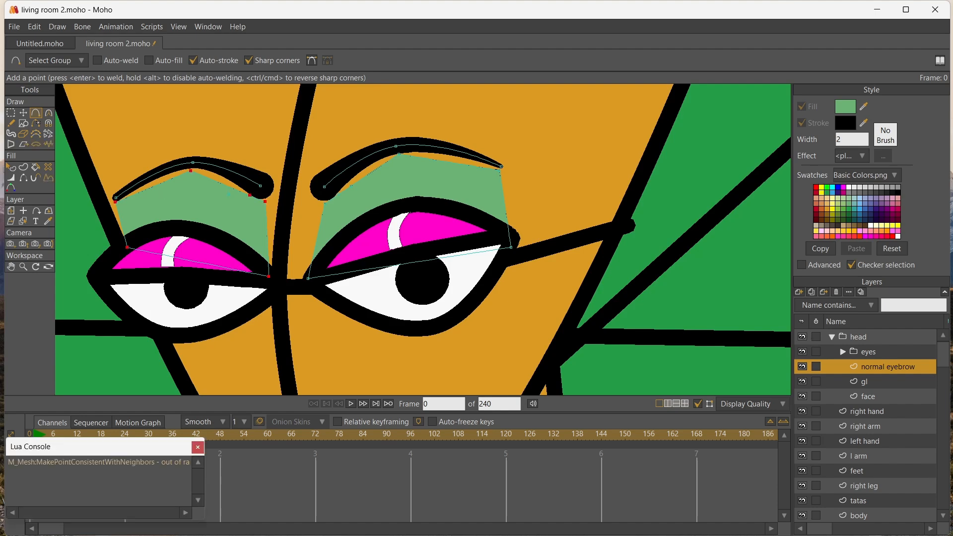
{"action": "left_click", "coordinate": [229, 192]}
{"action": "left_click", "coordinate": [198, 447]}
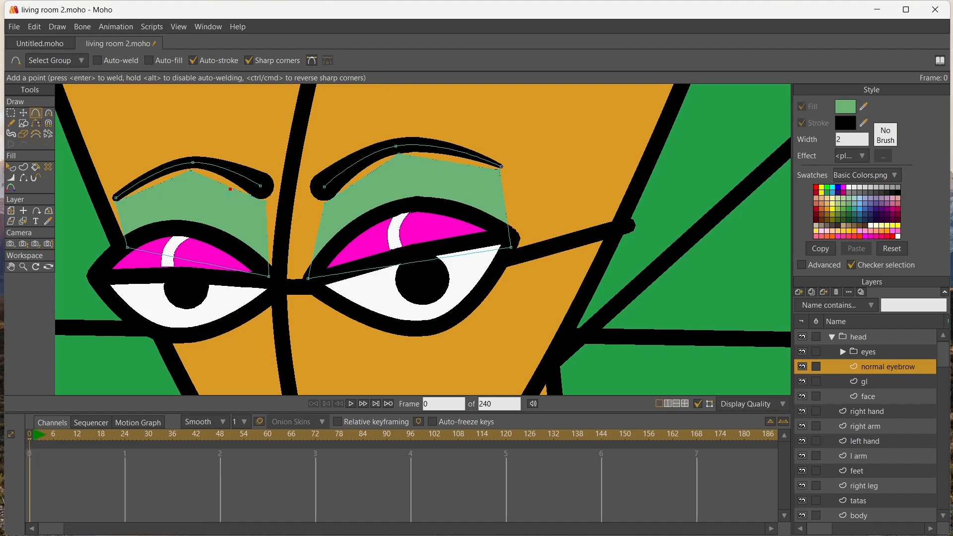
{"action": "scroll", "coordinate": [230, 221], "scroll_direction": "up", "scroll_amount": 6}
{"action": "key", "text": "ctrl+z"}
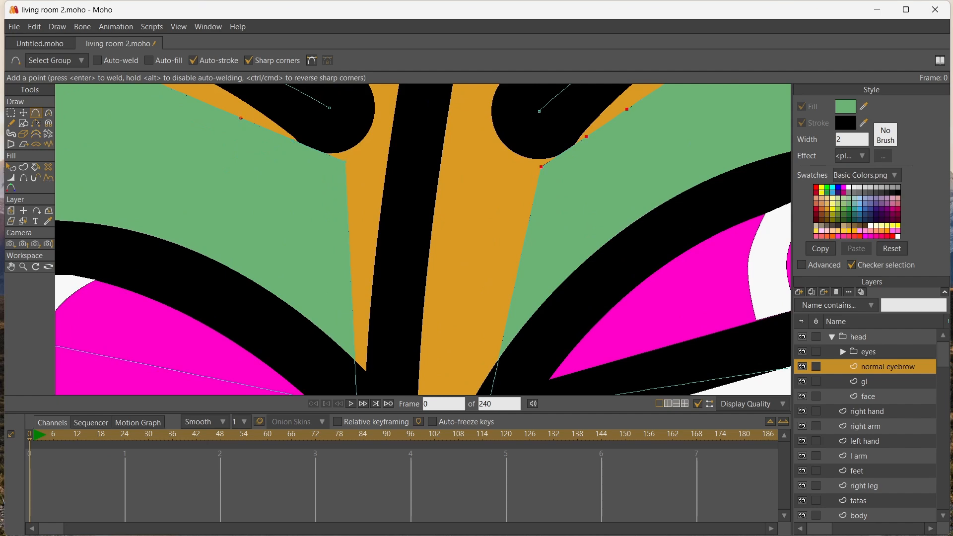
{"action": "scroll", "coordinate": [224, 161], "scroll_direction": "down", "scroll_amount": 6}
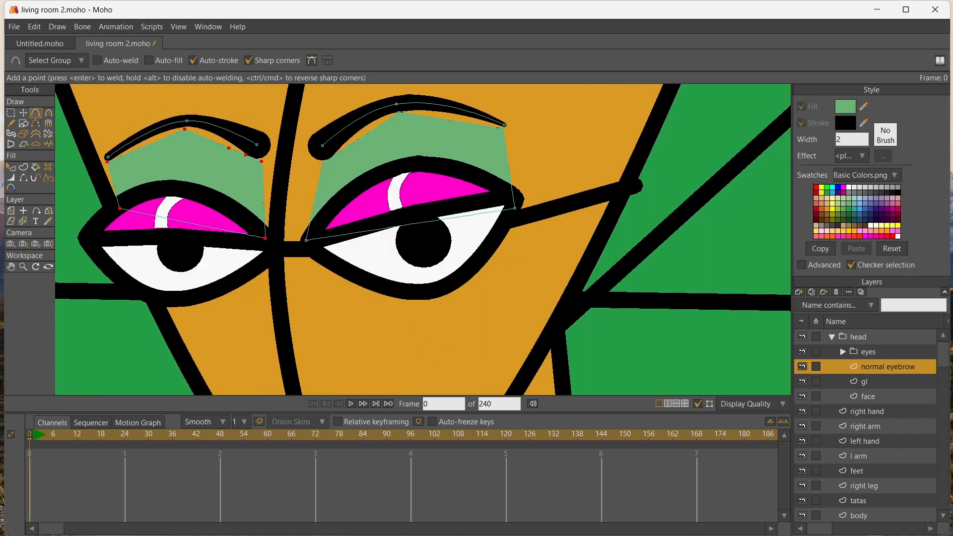
Move the added edge points so both eyeshadows tuck under the thick inner ends of the eyebrows
{"action": "key", "text": "t"}
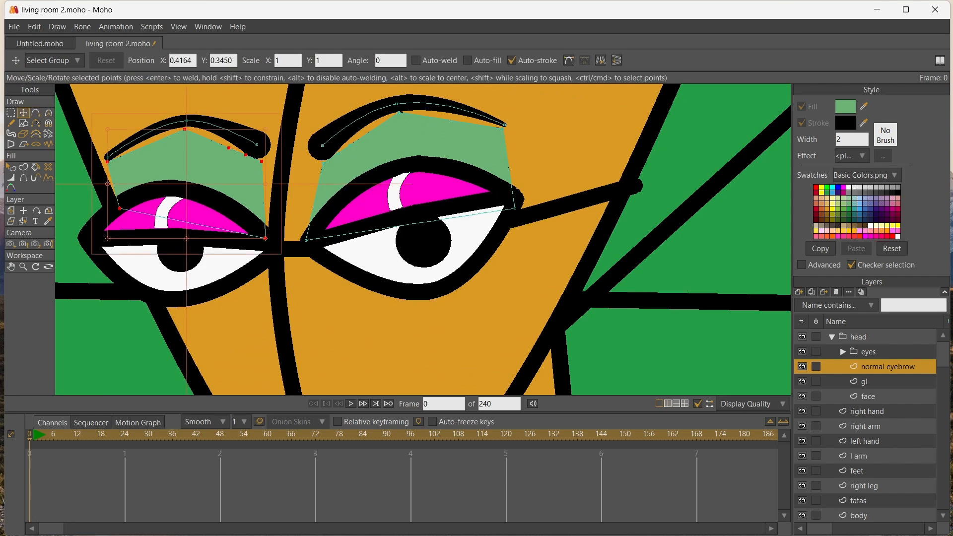
{"action": "left_click", "coordinate": [349, 144]}
{"action": "left_click_drag", "start_coordinate": [349, 144], "coordinate": [234, 144]}
{"action": "left_click", "coordinate": [330, 158]}
{"action": "left_click", "coordinate": [254, 159]}
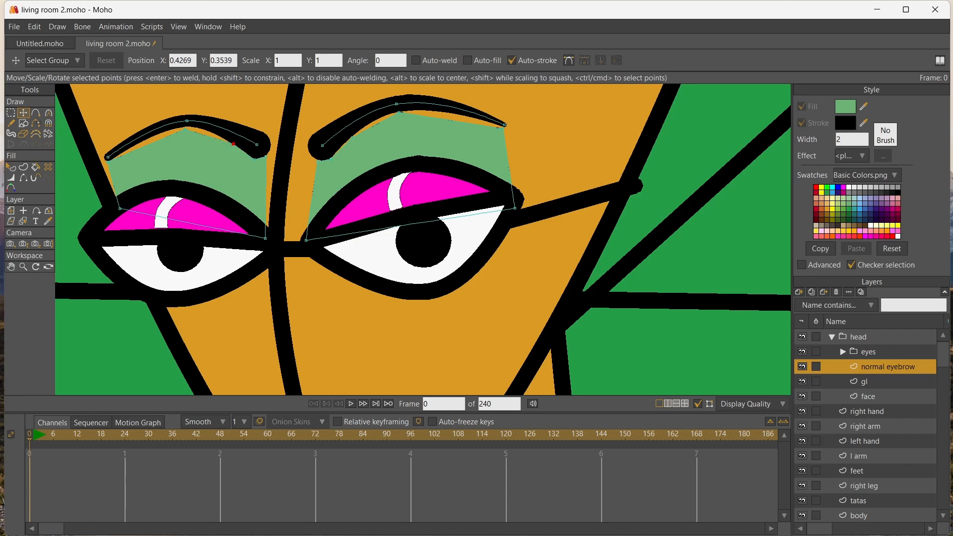
Curve the top point of each eyeshadow shape to follow the eyebrow arch
{"action": "key", "text": "c"}
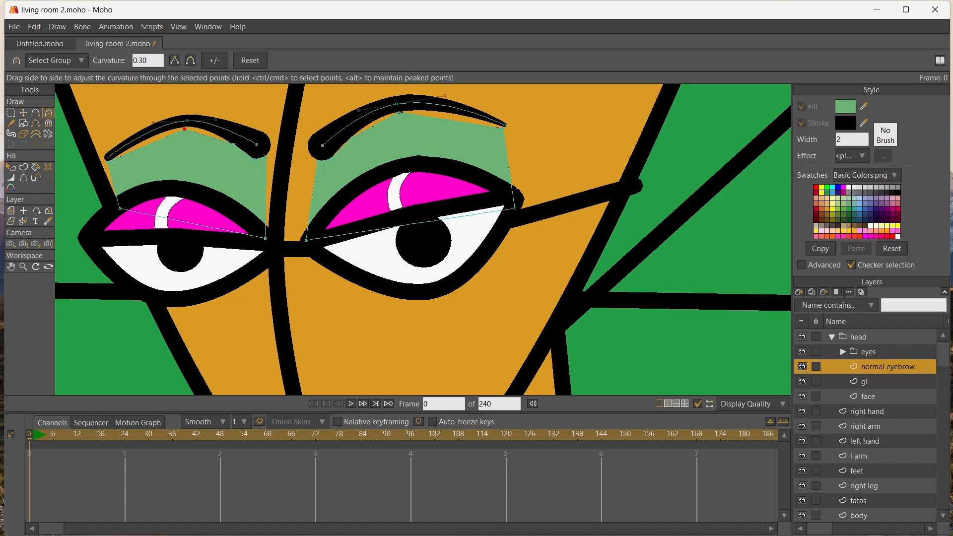
{"action": "left_click_drag", "start_coordinate": [185, 129], "coordinate": [215, 129]}
{"action": "left_click_drag", "start_coordinate": [398, 112], "coordinate": [459, 108]}
Nudge the eyeshadows' top points and the right one's upper inner edge to close gaps beneath the eyebrows
{"action": "key", "text": "t"}
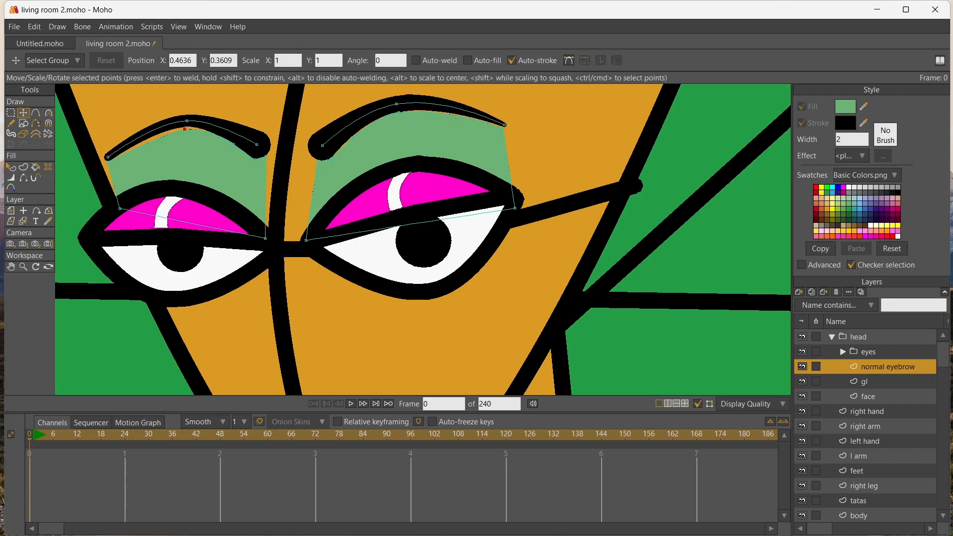
{"action": "left_click_drag", "start_coordinate": [185, 129], "coordinate": [176, 127]}
{"action": "left_click_drag", "start_coordinate": [399, 111], "coordinate": [409, 110]}
{"action": "left_click_drag", "start_coordinate": [351, 137], "coordinate": [357, 132]}
{"action": "left_click", "coordinate": [318, 183]}
{"action": "scroll", "coordinate": [298, 195], "scroll_direction": "down", "scroll_amount": 6}
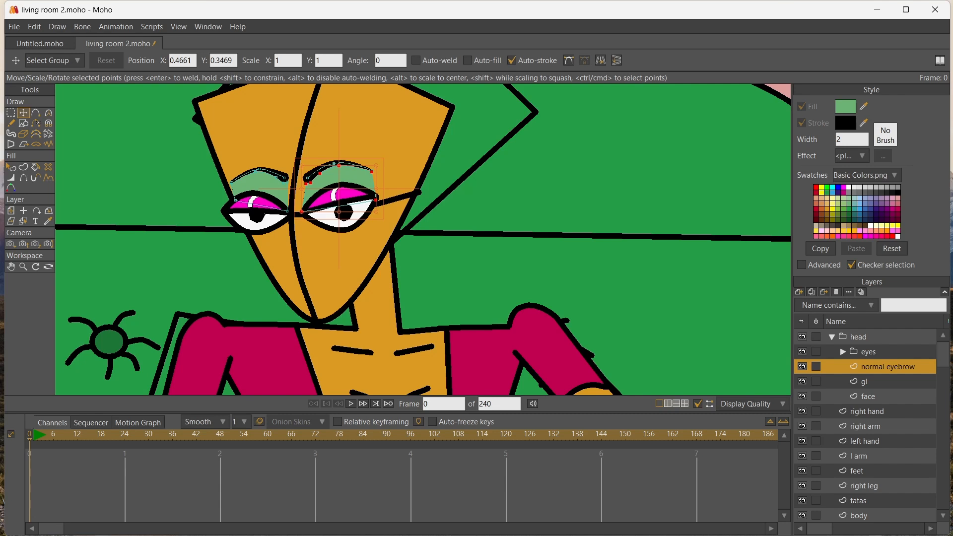
{"action": "left_click_drag", "start_coordinate": [886, 366], "coordinate": [873, 352]}
{"action": "left_click", "coordinate": [843, 352]}
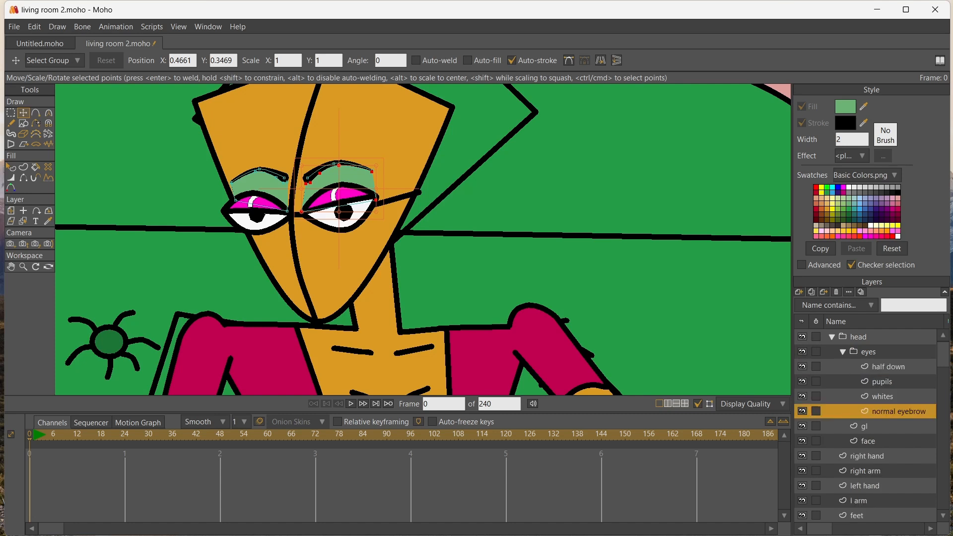
{"action": "left_click_drag", "start_coordinate": [886, 412], "coordinate": [882, 418]}
Add a new vector layer between the normal eyebrow and gl layers in the head group
{"action": "left_click", "coordinate": [799, 291]}
{"action": "left_click", "coordinate": [814, 303]}
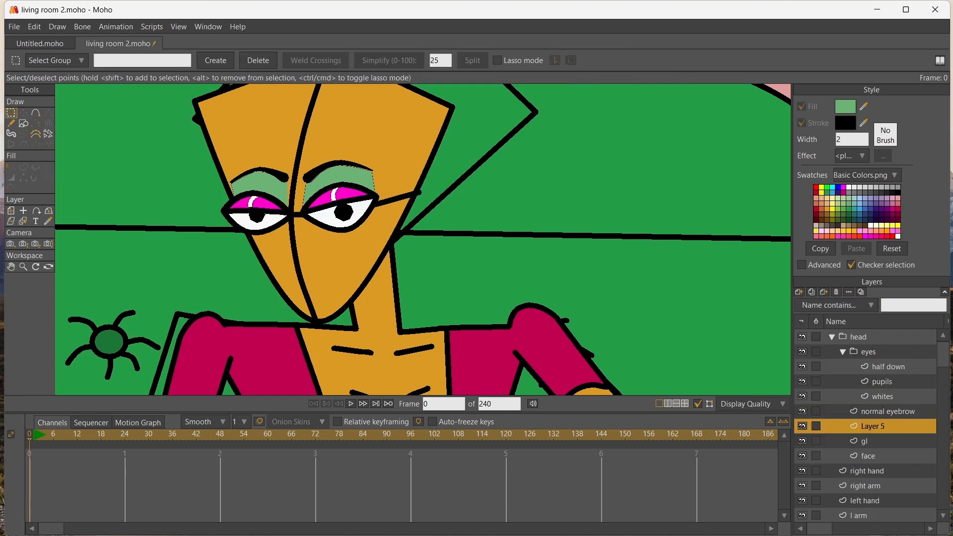
Draw an angular open nose line descending from between the eyes and make it a stroke-only shape
{"action": "key", "text": "a"}
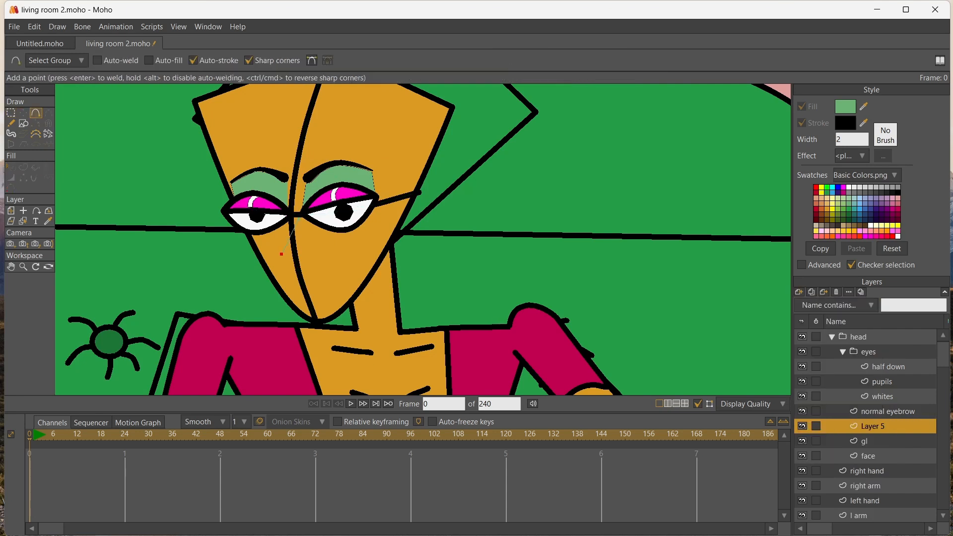
{"action": "key", "text": "u"}
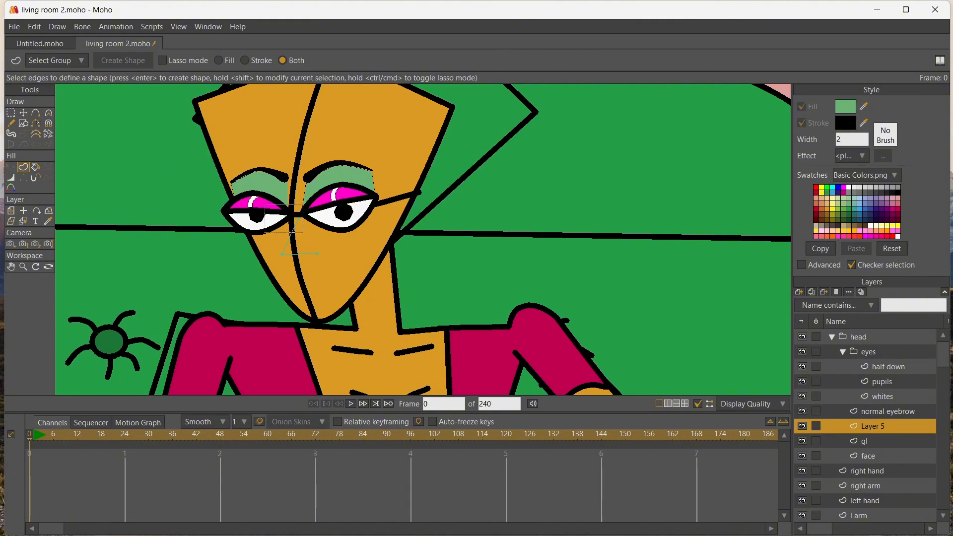
{"action": "left_click_drag", "start_coordinate": [303, 232], "coordinate": [335, 267]}
{"action": "key", "text": "Return"}
Reposition the nose line's points so its bridge meets the inner eye corners and its base becomes shorter
{"action": "left_click", "coordinate": [22, 113]}
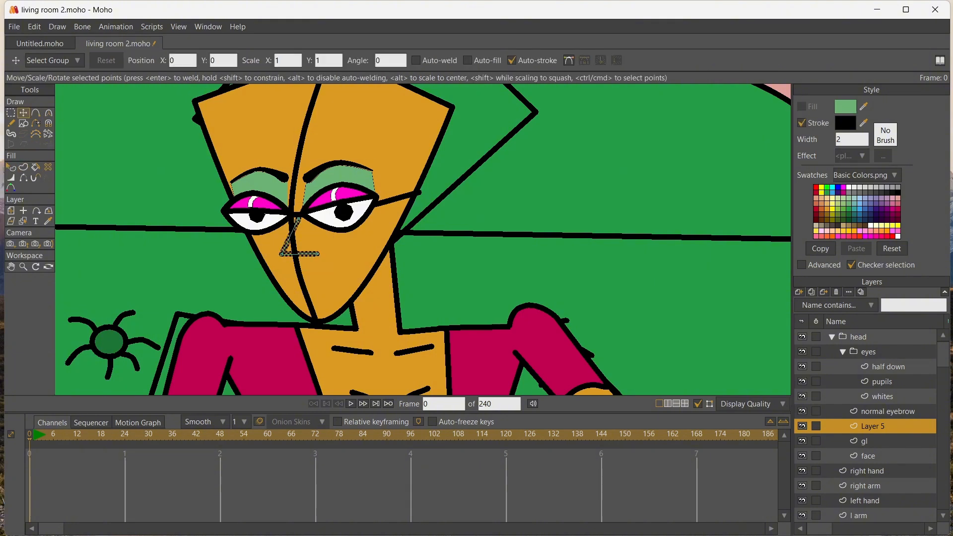
{"action": "left_click_drag", "start_coordinate": [298, 219], "coordinate": [292, 218]}
{"action": "left_click_drag", "start_coordinate": [317, 254], "coordinate": [276, 250]}
{"action": "left_click", "coordinate": [281, 254]}
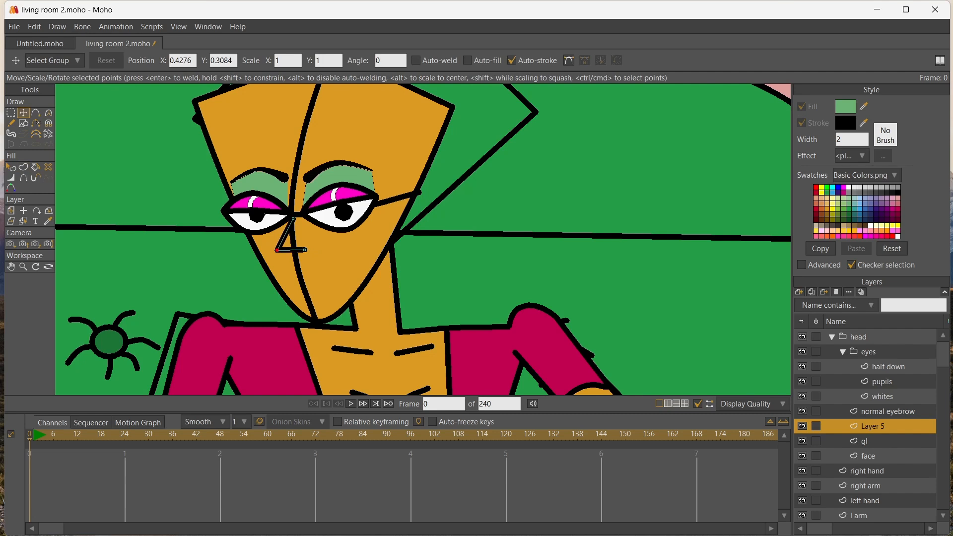
Add a new vector layer above Layer 5 and rename Layer 5 as "nose"
{"action": "left_click", "coordinate": [798, 292]}
{"action": "left_click", "coordinate": [814, 303]}
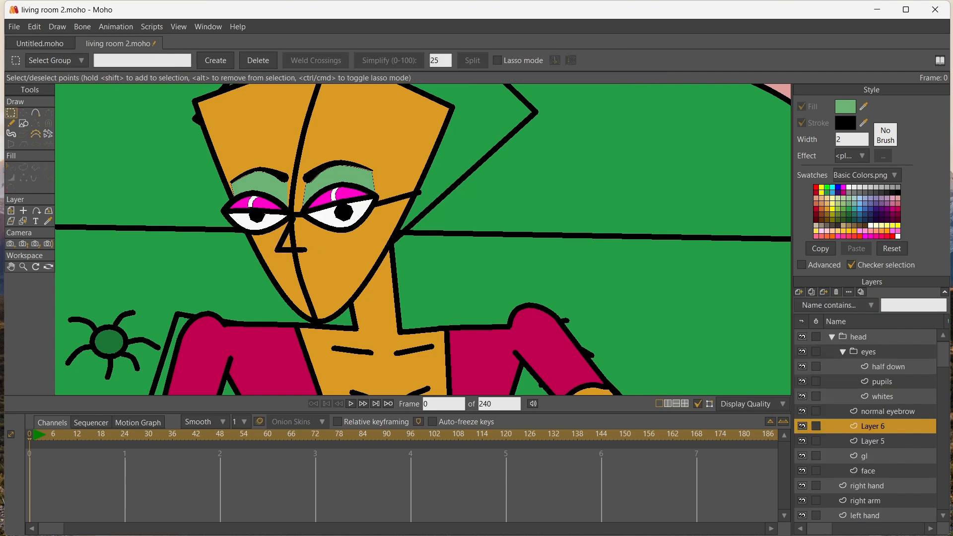
{"action": "left_click", "coordinate": [872, 441]}
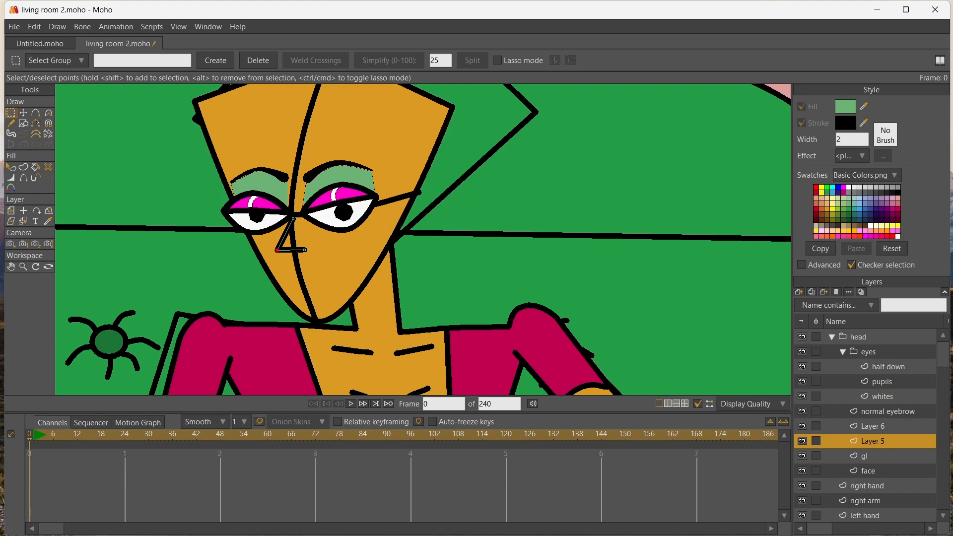
{"action": "double_click", "coordinate": [872, 441]}
{"action": "type", "text": "nose"}
{"action": "key", "text": "Return"}
Rename the vector layer directly above the nose layer as "mouth"
{"action": "left_click", "coordinate": [872, 426]}
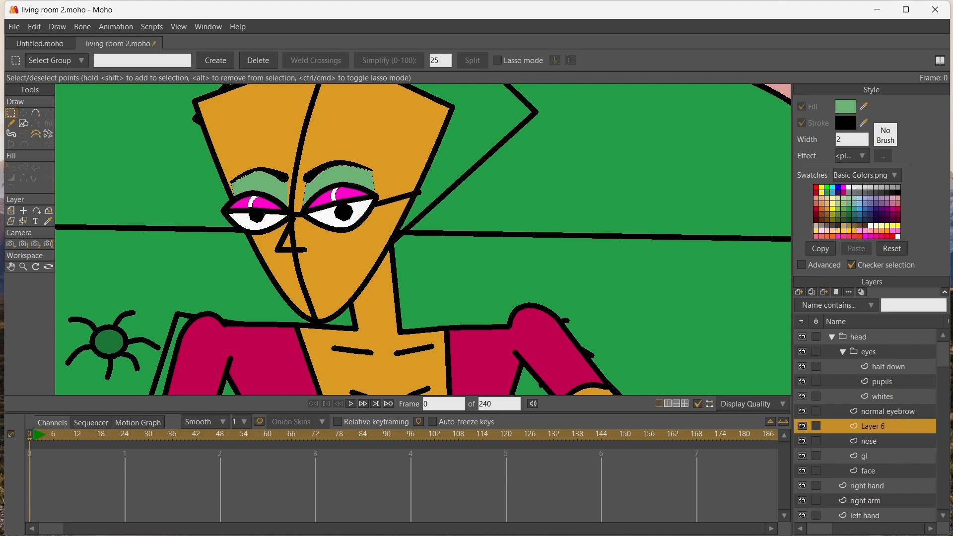
{"action": "double_click", "coordinate": [872, 426]}
{"action": "type", "text": "mouth"}
{"action": "key", "text": "Return"}
Draw a closed lip outline with a notched upper edge below the nose and fill it with red
{"action": "key", "text": "a"}
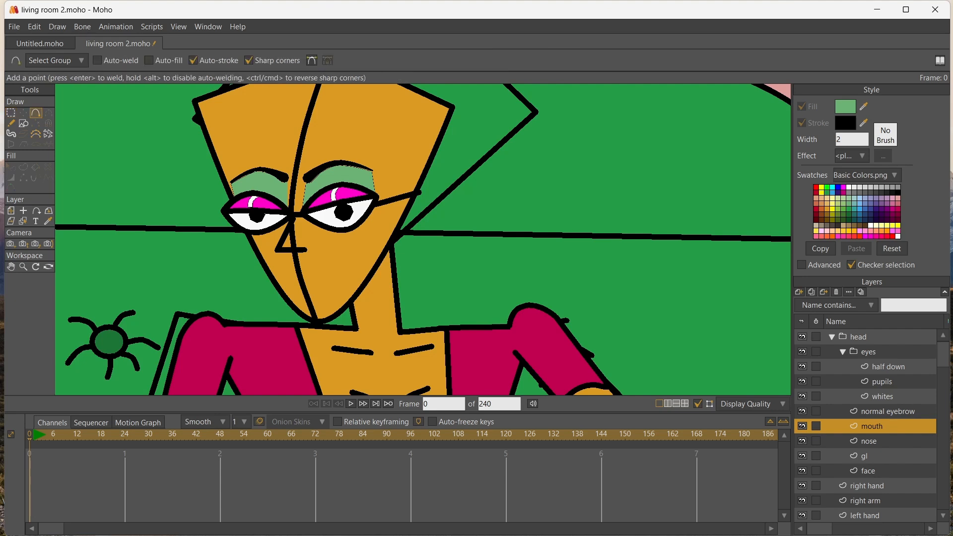
{"action": "left_click_drag", "start_coordinate": [295, 288], "coordinate": [334, 269]}
{"action": "left_click_drag", "start_coordinate": [334, 270], "coordinate": [345, 276]}
{"action": "left_click", "coordinate": [303, 305]}
{"action": "left_click", "coordinate": [294, 288]}
{"action": "left_click", "coordinate": [815, 188]}
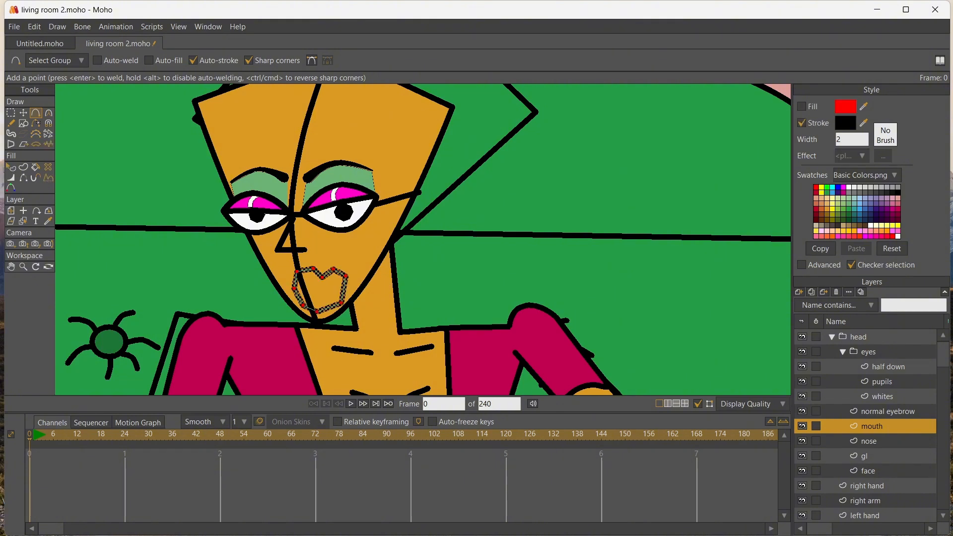
{"action": "key", "text": "p"}
{"action": "left_click", "coordinate": [327, 292]}
Draw a stroked parting line with a V-shaped central dip across the middle of the red lips
{"action": "scroll", "coordinate": [332, 291], "scroll_direction": "up", "scroll_amount": 7}
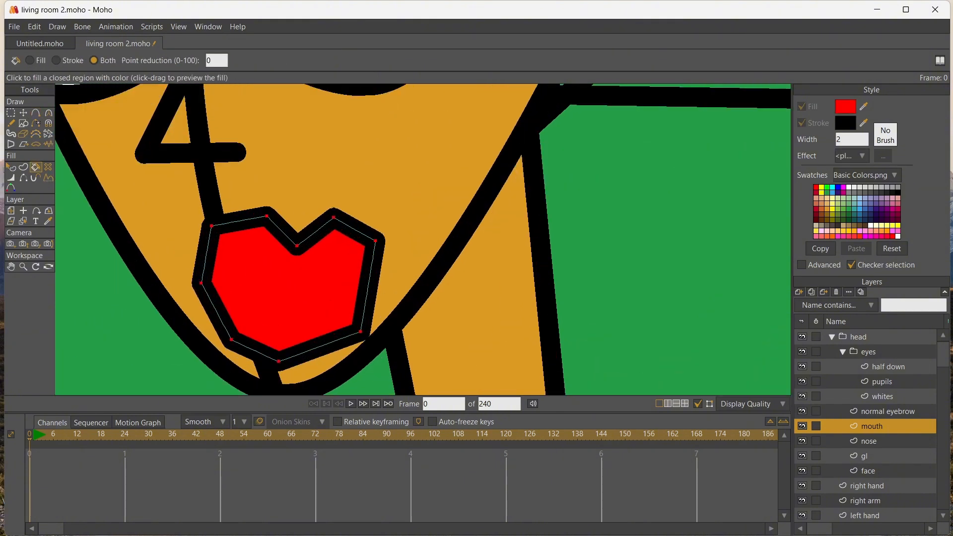
{"action": "left_click", "coordinate": [36, 113]}
{"action": "left_click_drag", "start_coordinate": [218, 282], "coordinate": [266, 284]}
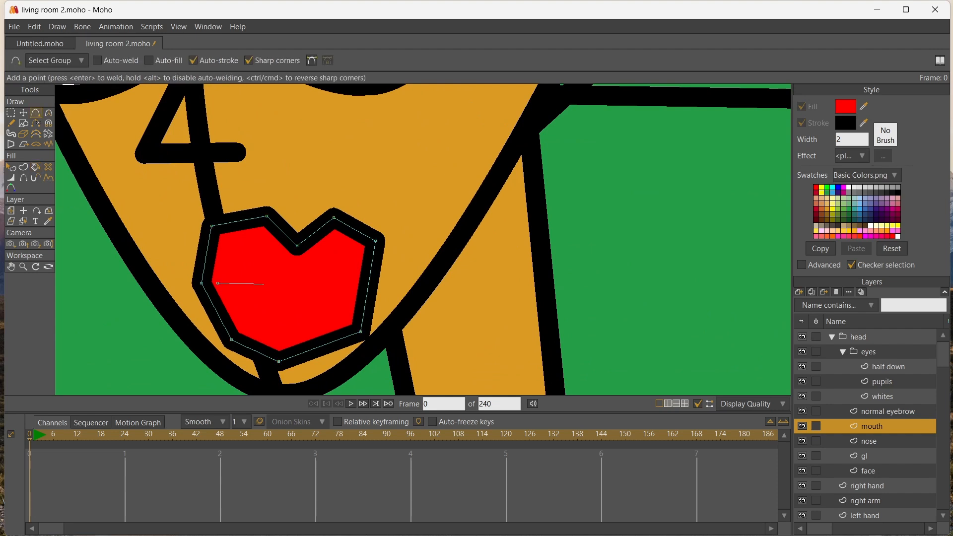
{"action": "left_click", "coordinate": [283, 301]}
{"action": "left_click", "coordinate": [297, 289]}
{"action": "left_click_drag", "start_coordinate": [325, 292], "coordinate": [354, 289]}
{"action": "key", "text": "t"}
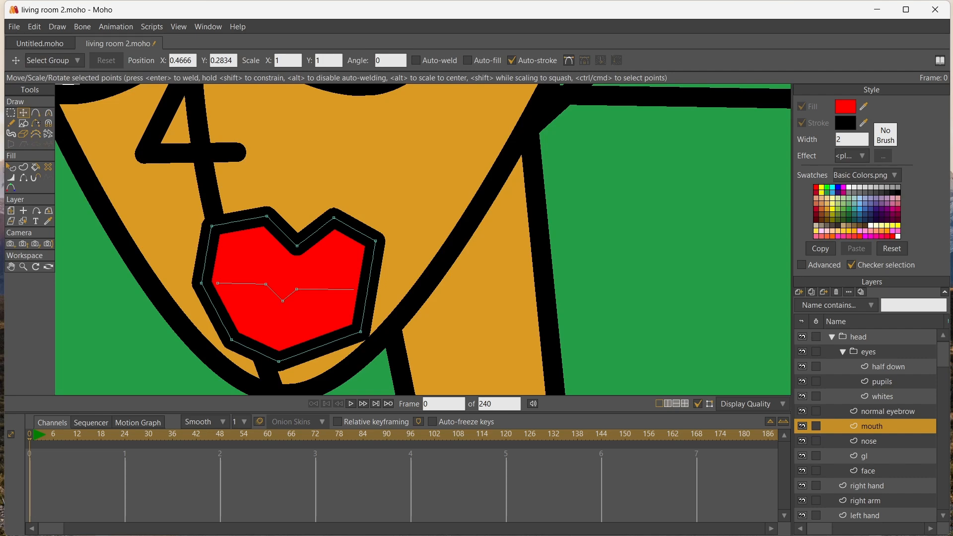
{"action": "left_click_drag", "start_coordinate": [354, 289], "coordinate": [368, 288]}
{"action": "key", "text": "Return"}
Curve the points of the lip outline to round the upper peaks and the lower lip
{"action": "scroll", "coordinate": [333, 288], "scroll_direction": "down", "scroll_amount": 20}
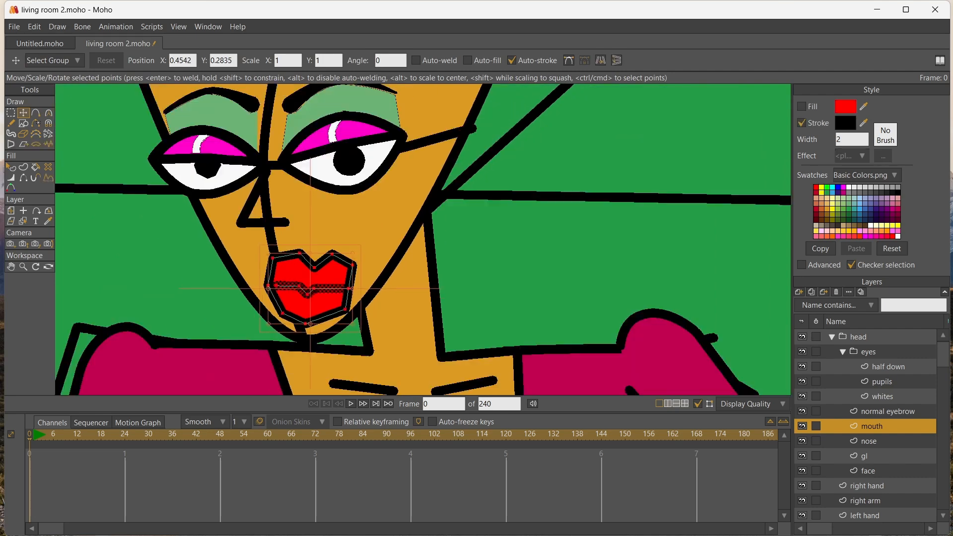
{"action": "scroll", "coordinate": [333, 293], "scroll_direction": "up", "scroll_amount": 20}
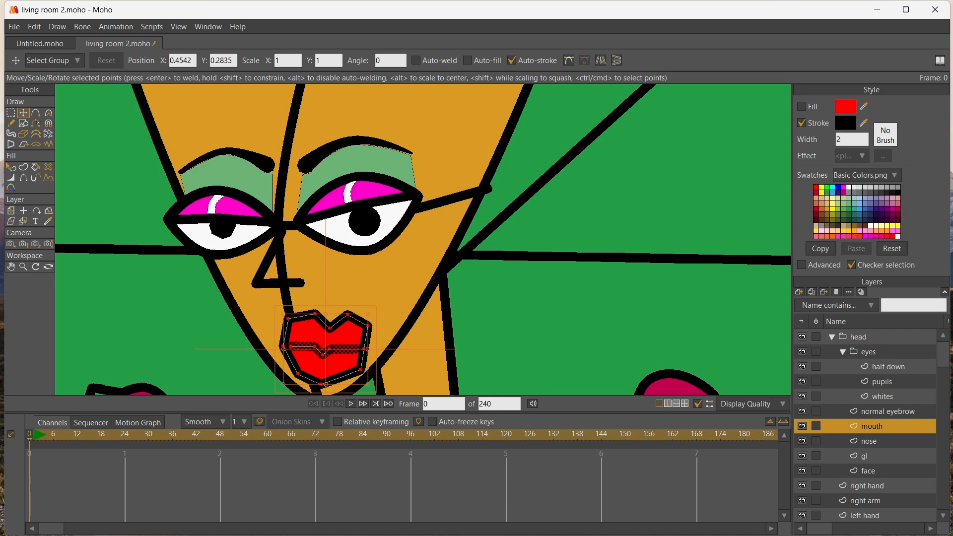
{"action": "key", "text": "c"}
{"action": "left_click_drag", "start_coordinate": [322, 355], "coordinate": [337, 355]}
{"action": "left_click_drag", "start_coordinate": [347, 315], "coordinate": [297, 319]}
{"action": "left_click_drag", "start_coordinate": [368, 325], "coordinate": [376, 325]}
{"action": "left_click_drag", "start_coordinate": [360, 370], "coordinate": [307, 379]}
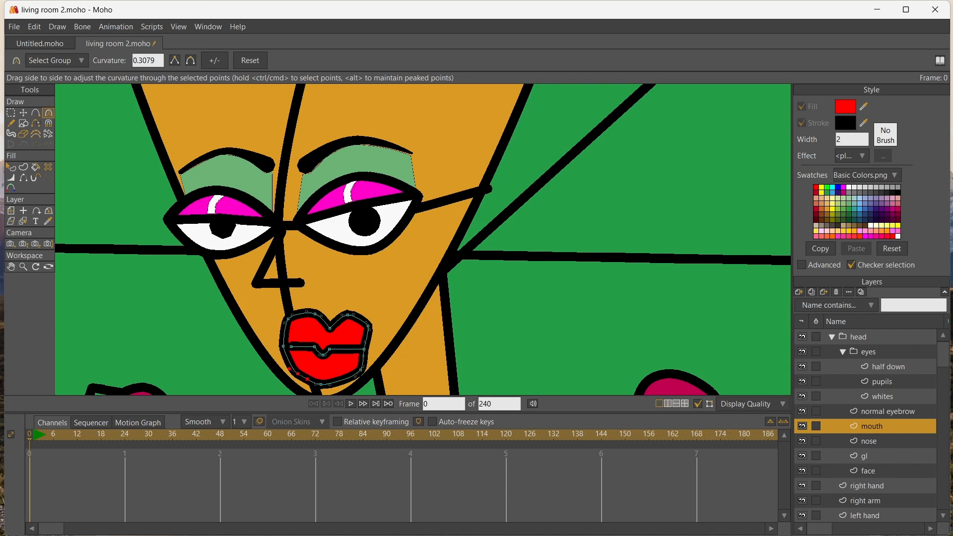
Move the lip outline's points to lower the upper peaks and raise the lower edge, making the mouth flatter
{"action": "left_click", "coordinate": [22, 113]}
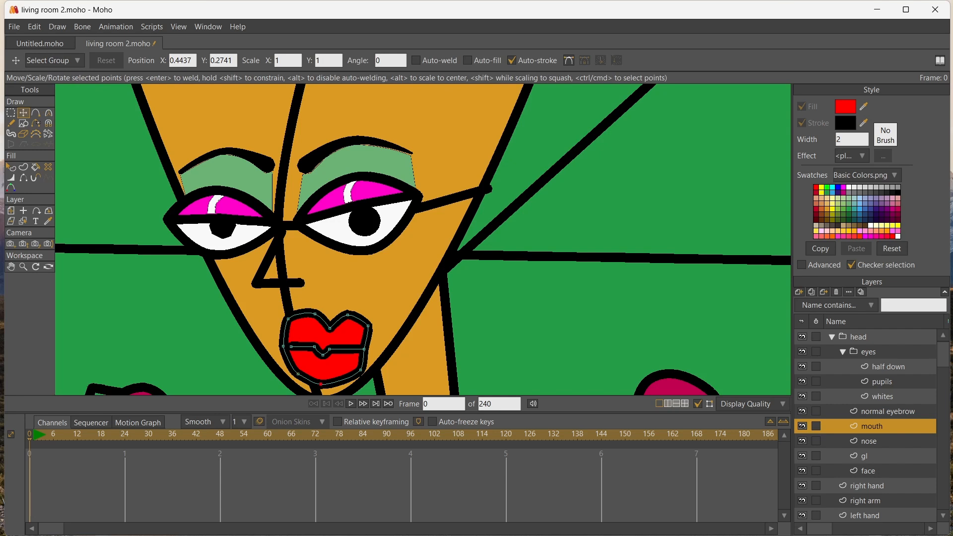
{"action": "left_click_drag", "start_coordinate": [321, 384], "coordinate": [363, 365]}
{"action": "left_click_drag", "start_coordinate": [298, 373], "coordinate": [367, 330]}
{"action": "left_click", "coordinate": [329, 328]}
{"action": "left_click_drag", "start_coordinate": [363, 365], "coordinate": [364, 365]}
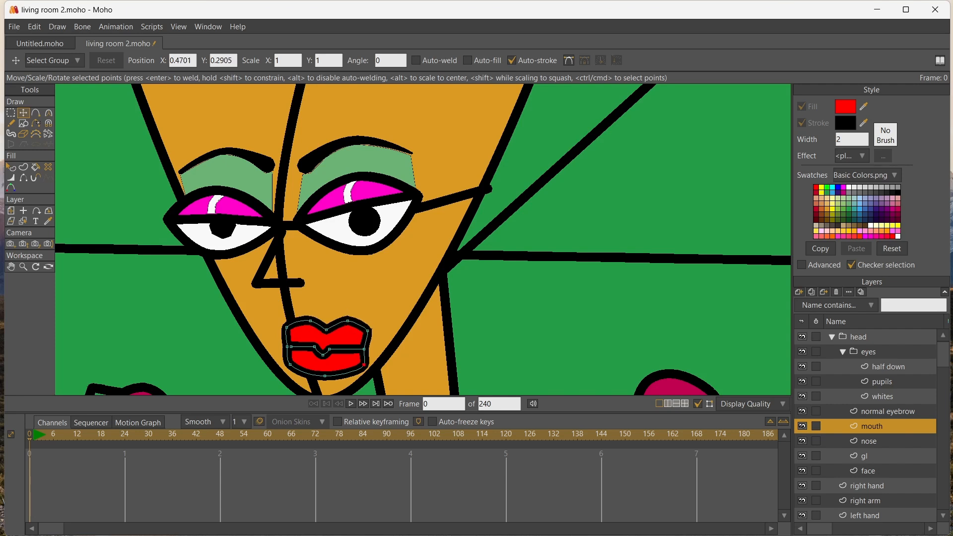
Draw a small circle inside the upper lip, beneath its left peak, as a highlight
{"action": "left_click", "coordinate": [36, 113]}
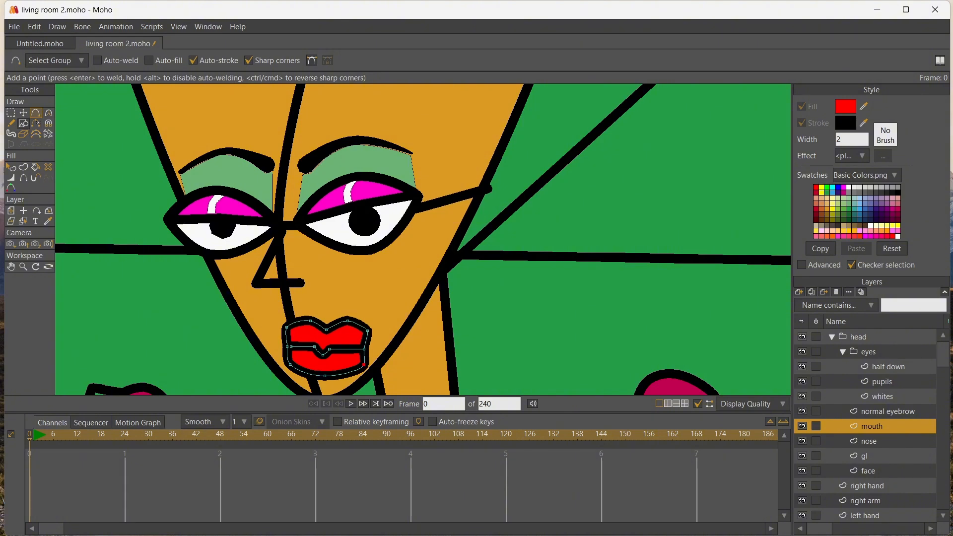
{"action": "left_click", "coordinate": [23, 123]}
{"action": "scroll", "coordinate": [343, 318], "scroll_direction": "up", "scroll_amount": 4}
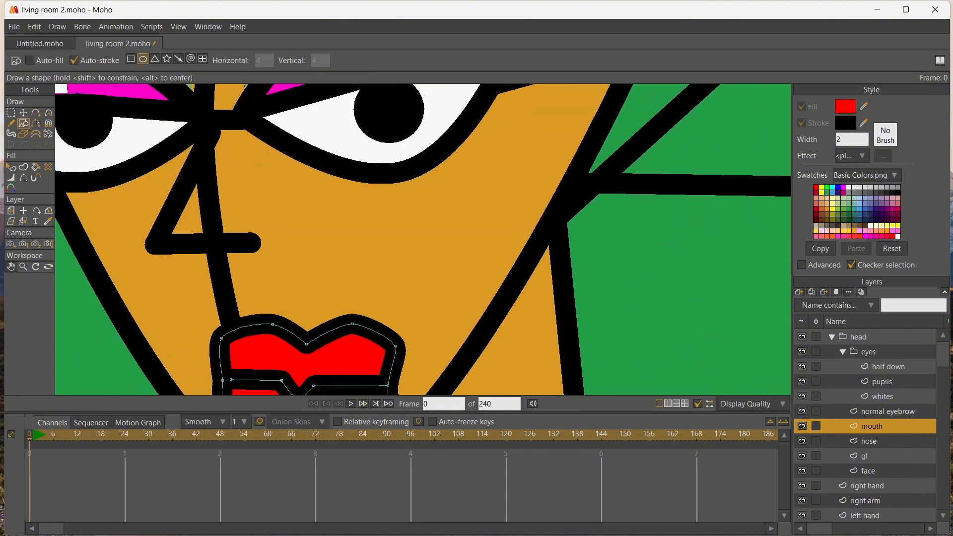
{"action": "left_click_drag", "start_coordinate": [342, 318], "coordinate": [338, 218]}
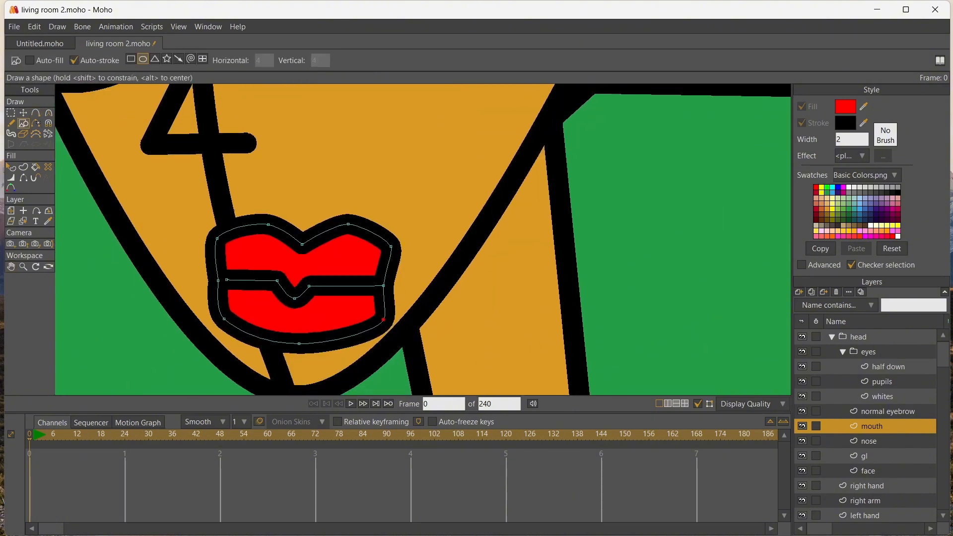
{"action": "left_click_drag", "start_coordinate": [256, 245], "coordinate": [275, 263]}
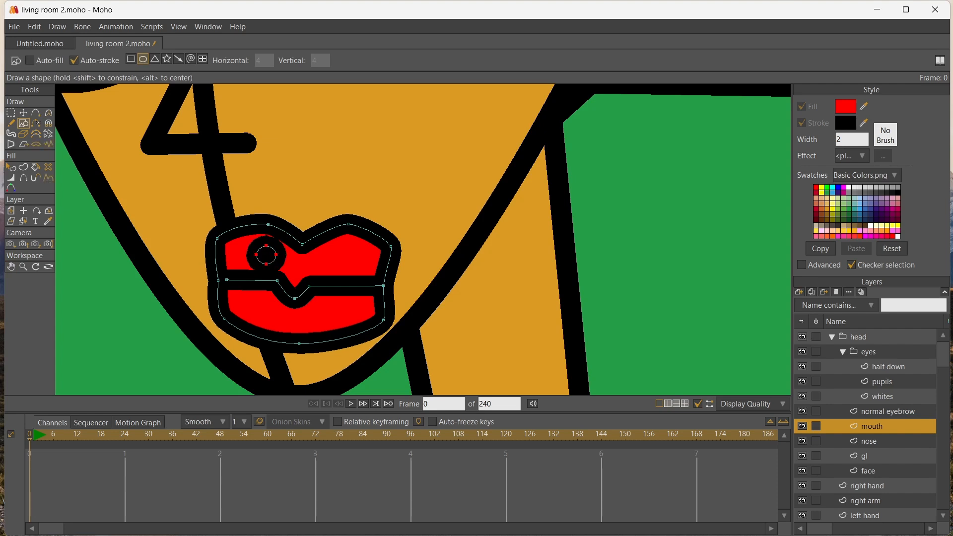
Reduce the highlight circle's line width to 0 percent and fill it with white
{"action": "key", "text": "w"}
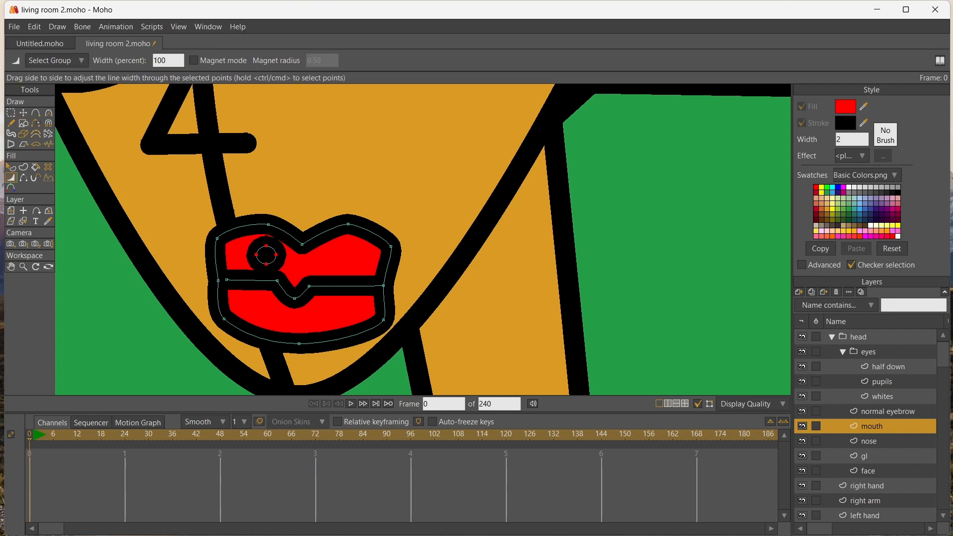
{"action": "left_click_drag", "start_coordinate": [267, 255], "coordinate": [213, 255]}
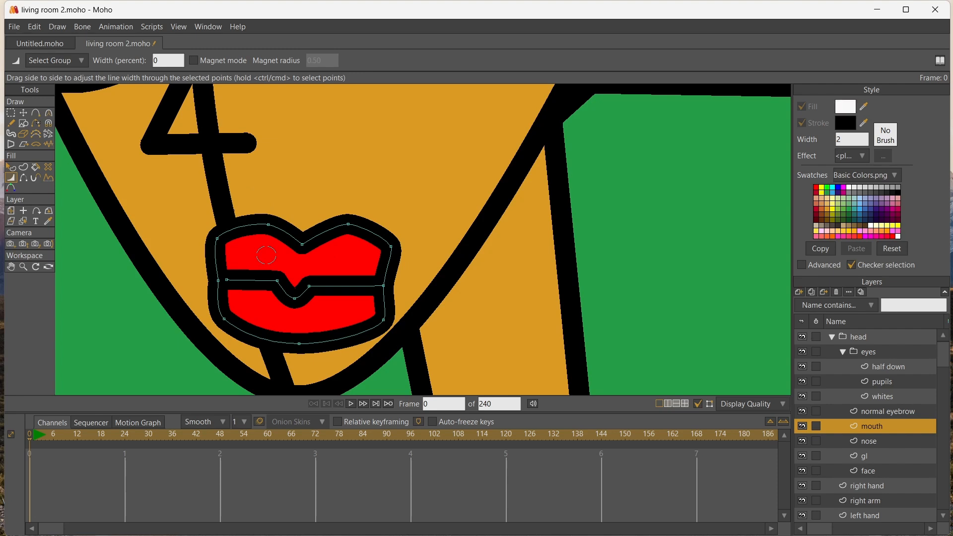
{"action": "key", "text": "p"}
{"action": "left_click", "coordinate": [266, 255]}
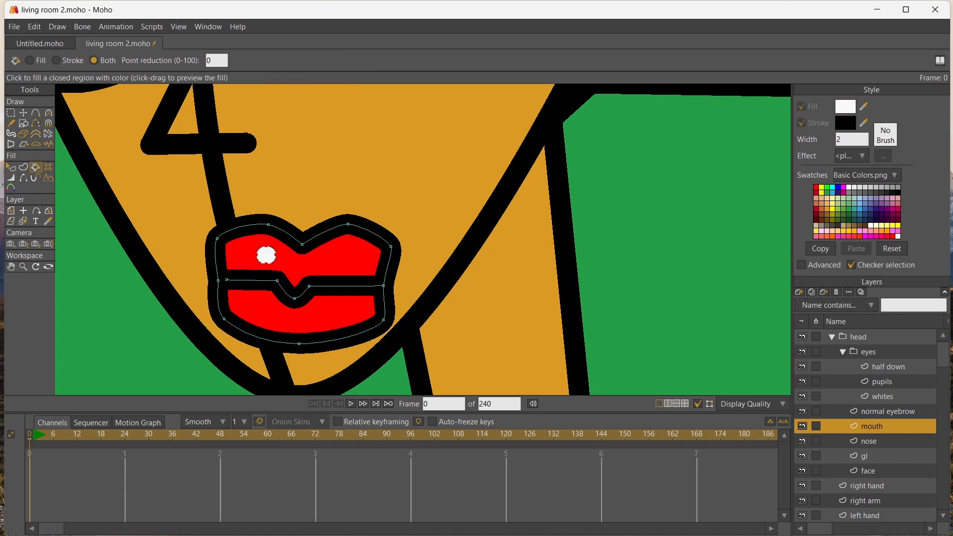
Duplicate the white highlight beneath the upper lip's other peak and form a wide white highlight on the lower lip
{"action": "key", "text": "t"}
{"action": "key", "text": "ctrl+c"}
{"action": "key", "text": "ctrl+v"}
{"action": "mouse_move", "coordinate": [266, 255]}
{"action": "left_mouse_down"}
{"action": "mouse_move", "coordinate": [345, 253]}
{"action": "mouse_move", "coordinate": [299, 317]}
{"action": "mouse_move", "coordinate": [336, 316]}
{"action": "mouse_move", "coordinate": [258, 316]}
{"action": "mouse_move", "coordinate": [300, 314]}
{"action": "mouse_move", "coordinate": [300, 322]}
{"action": "left_mouse_up"}
{"action": "key", "text": "ctrl+c"}
{"action": "key", "text": "ctrl+v"}
{"action": "key", "text": "Return"}
{"action": "left_click", "coordinate": [308, 318]}
{"action": "key", "text": "Return"}
{"action": "left_click", "coordinate": [309, 318]}
{"action": "key", "text": "Return"}
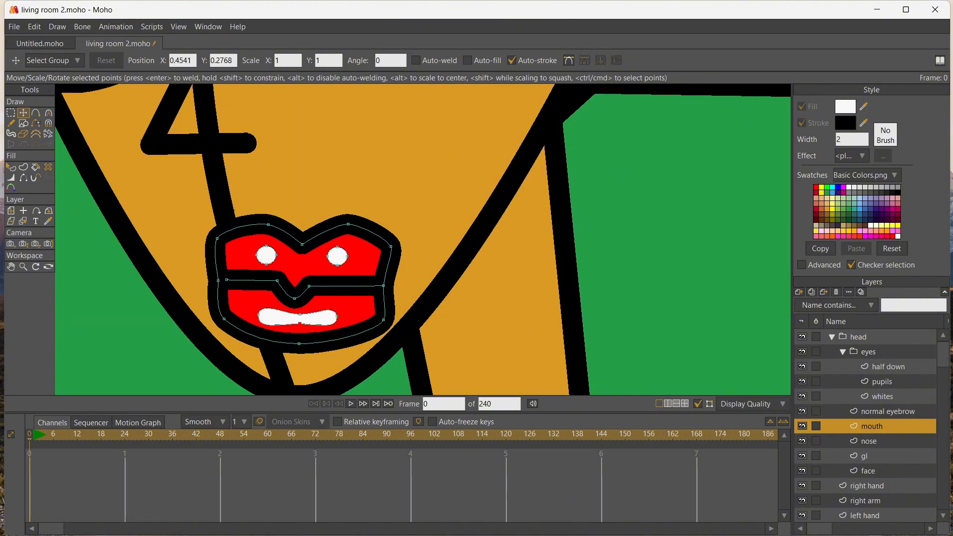
Adjust the curvature of the lower-lip highlight's end points to smooth its bulging ends
{"action": "key", "text": "w"}
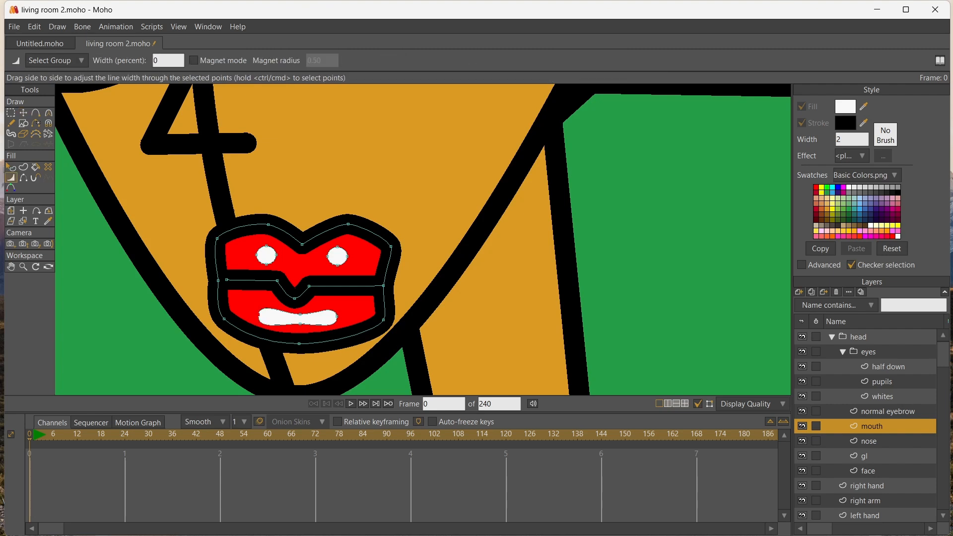
{"action": "key", "text": "c"}
{"action": "left_click_drag", "start_coordinate": [256, 330], "coordinate": [258, 325]}
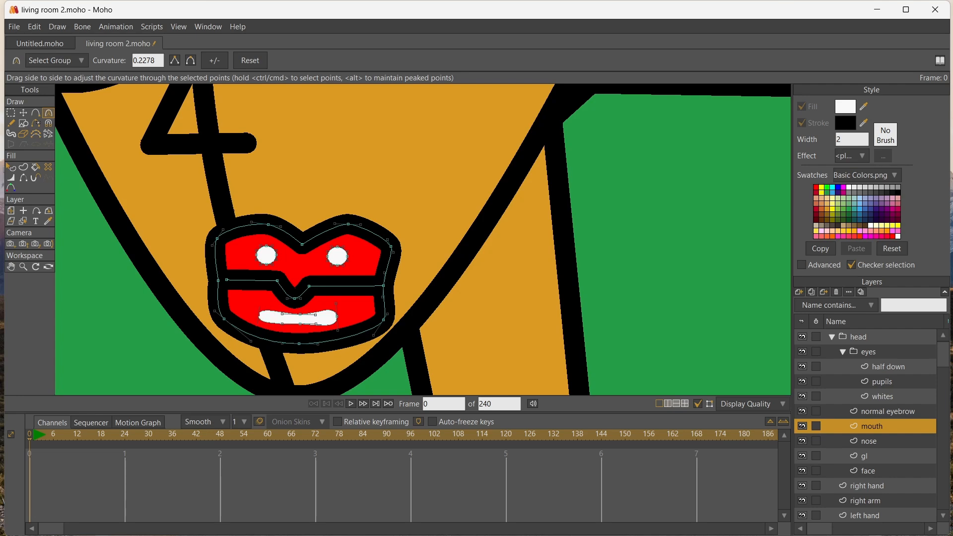
{"action": "left_click_drag", "start_coordinate": [336, 303], "coordinate": [336, 312]}
Shift the whole mouth layer to about X -0.012, Y 0.002 to align it with the nose
{"action": "scroll", "coordinate": [154, 229], "scroll_direction": "down", "scroll_amount": 7}
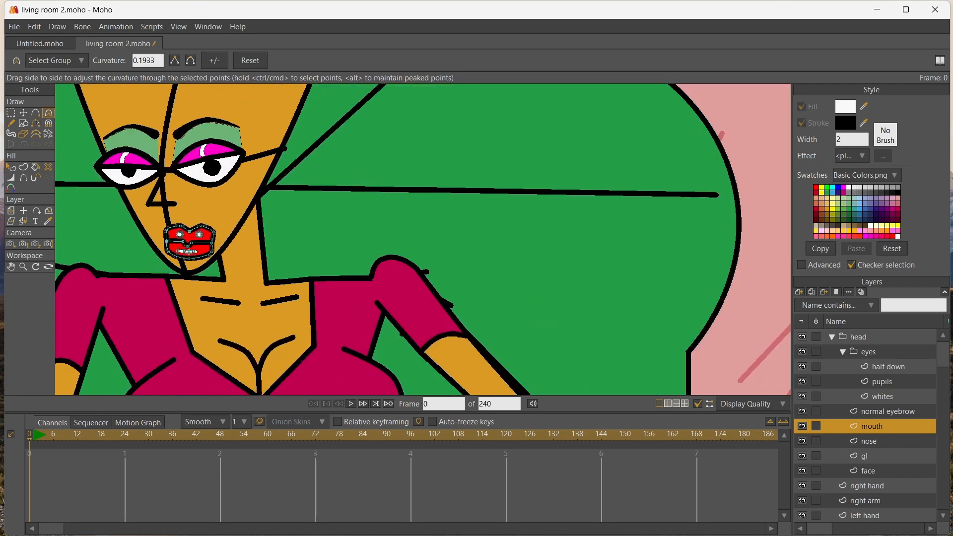
{"action": "scroll", "coordinate": [154, 228], "scroll_direction": "up", "scroll_amount": 3}
{"action": "left_click", "coordinate": [10, 113]}
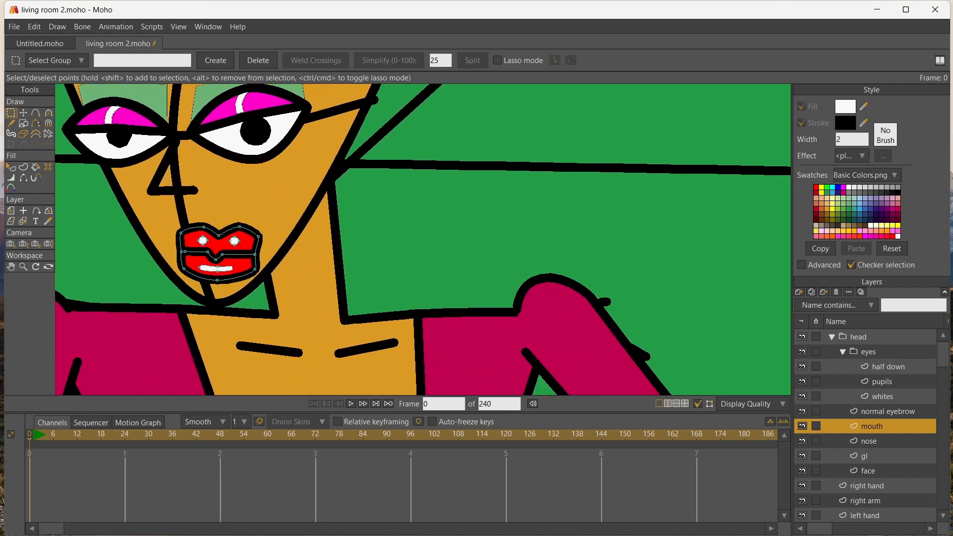
{"action": "left_click", "coordinate": [11, 211]}
{"action": "left_click_drag", "start_coordinate": [218, 253], "coordinate": [187, 248]}
{"action": "scroll", "coordinate": [338, 164], "scroll_direction": "down", "scroll_amount": 7}
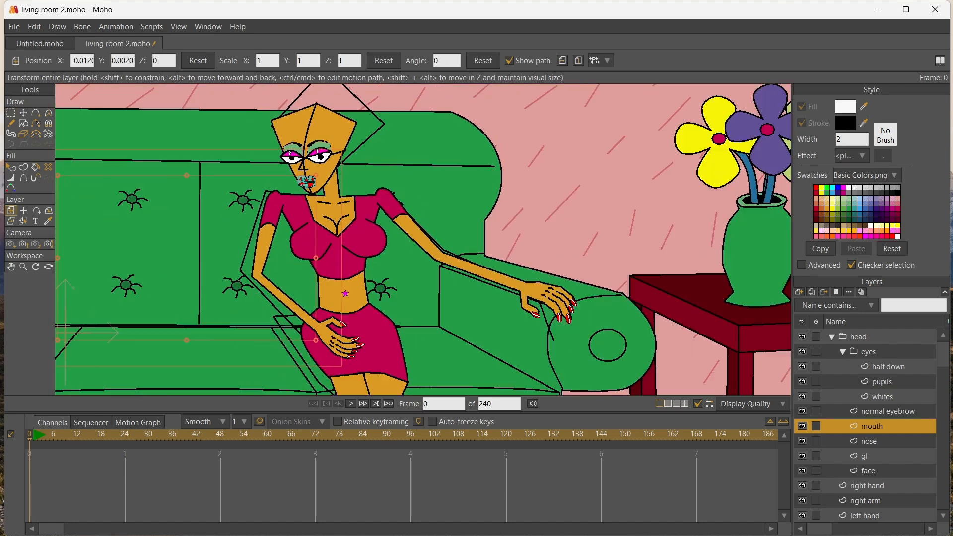
Collapse the eyes group and add a new vector layer above the mouth layer, ready for drawing with Add Point
{"action": "left_click", "coordinate": [11, 266]}
{"action": "left_click_drag", "start_coordinate": [328, 151], "coordinate": [313, 213]}
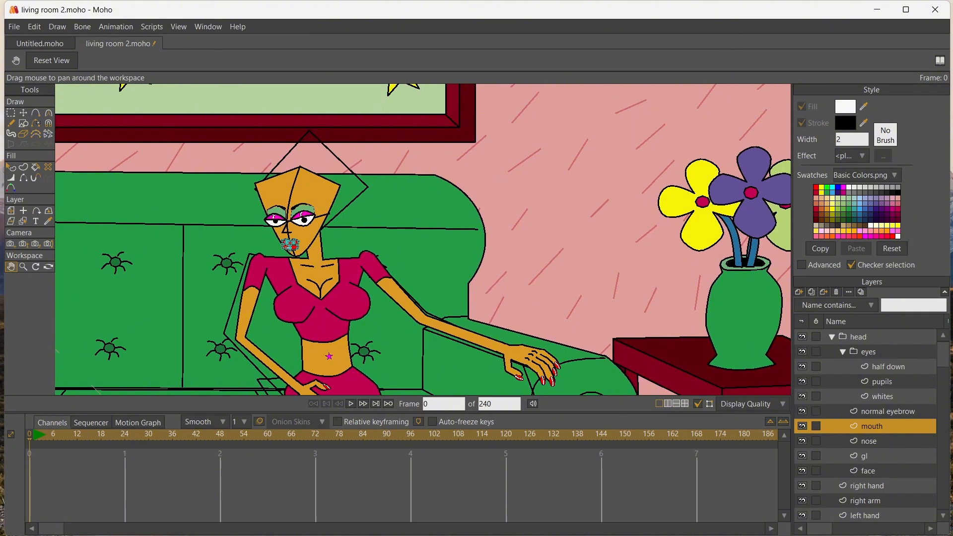
{"action": "scroll", "coordinate": [313, 213], "scroll_direction": "up", "scroll_amount": 6}
{"action": "scroll", "coordinate": [258, 179], "scroll_direction": "down", "scroll_amount": 1}
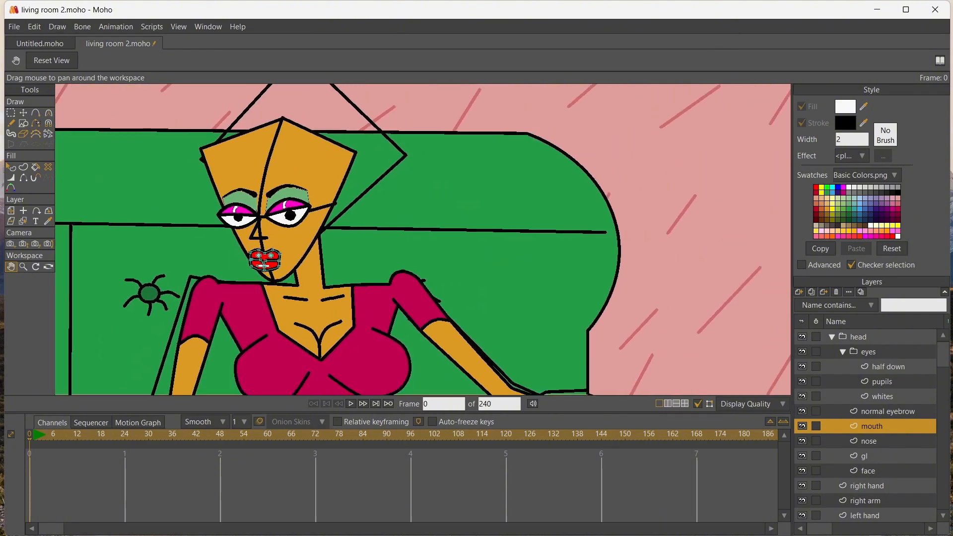
{"action": "left_click", "coordinate": [842, 351]}
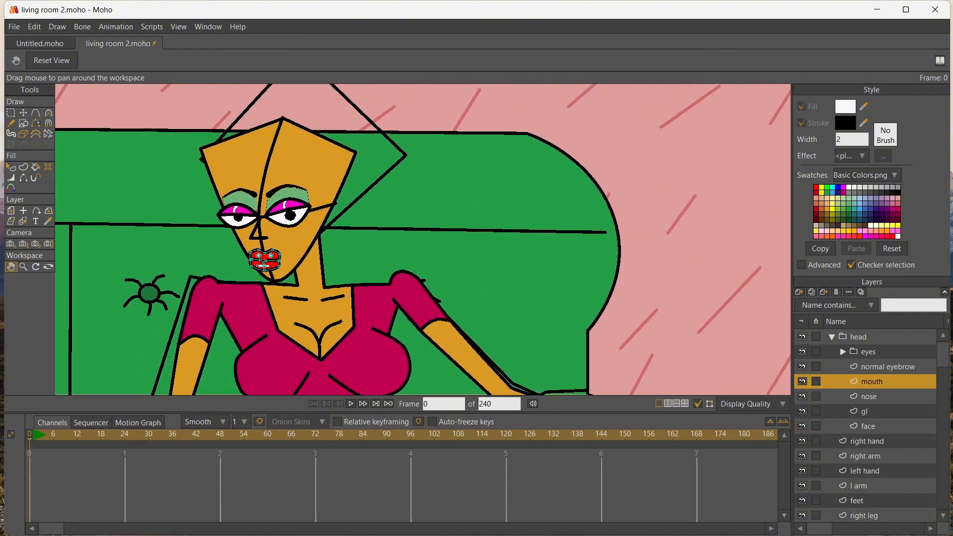
{"action": "left_click", "coordinate": [799, 292]}
{"action": "left_click", "coordinate": [814, 302]}
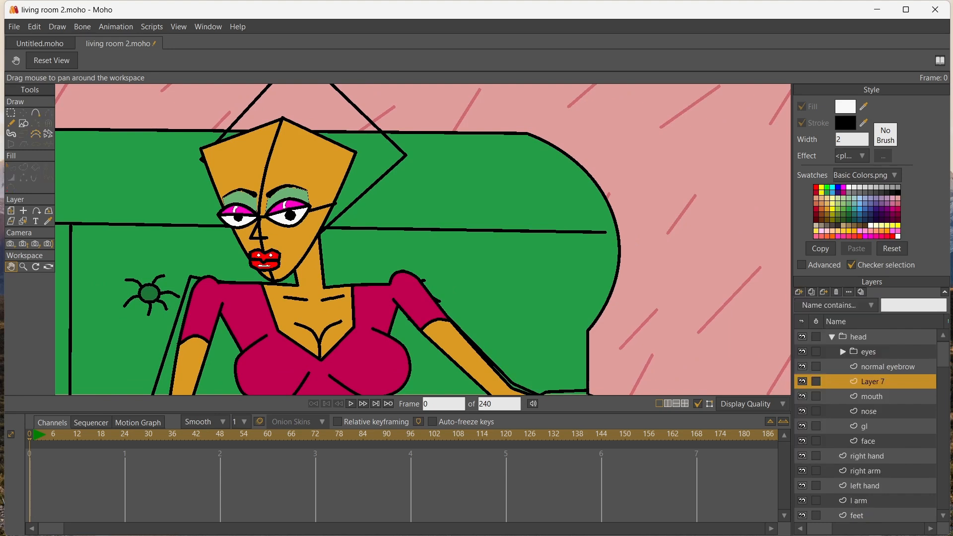
{"action": "key", "text": "a"}
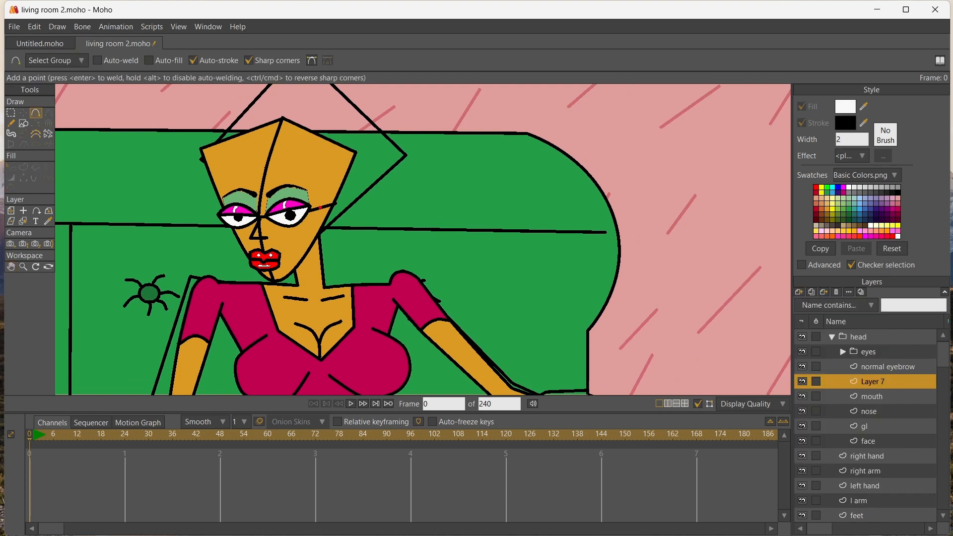
Draw a closed six-point ear outline at the side of the face, over the outer end of the eye line
{"action": "left_click", "coordinate": [330, 196]}
{"action": "left_click", "coordinate": [342, 199]}
{"action": "left_click", "coordinate": [344, 212]}
{"action": "left_click", "coordinate": [330, 229]}
{"action": "left_click", "coordinate": [319, 228]}
{"action": "left_click_drag", "start_coordinate": [319, 227], "coordinate": [316, 226]}
{"action": "left_click", "coordinate": [320, 208]}
Copy the face's skin colour and fill the ear outline with it
{"action": "key", "text": "i"}
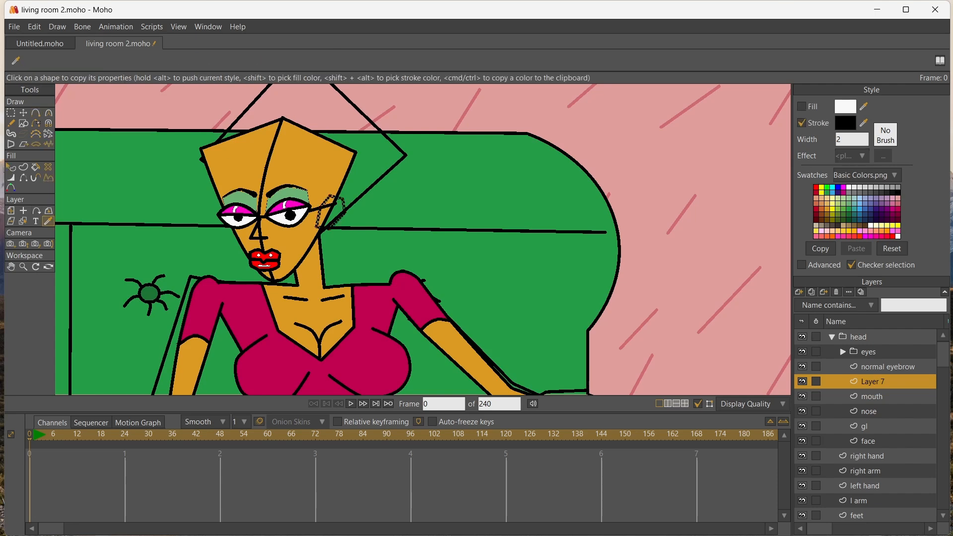
{"action": "left_click", "coordinate": [290, 163]}
{"action": "scroll", "coordinate": [290, 163], "scroll_direction": "up", "scroll_amount": 5}
{"action": "key", "text": "p"}
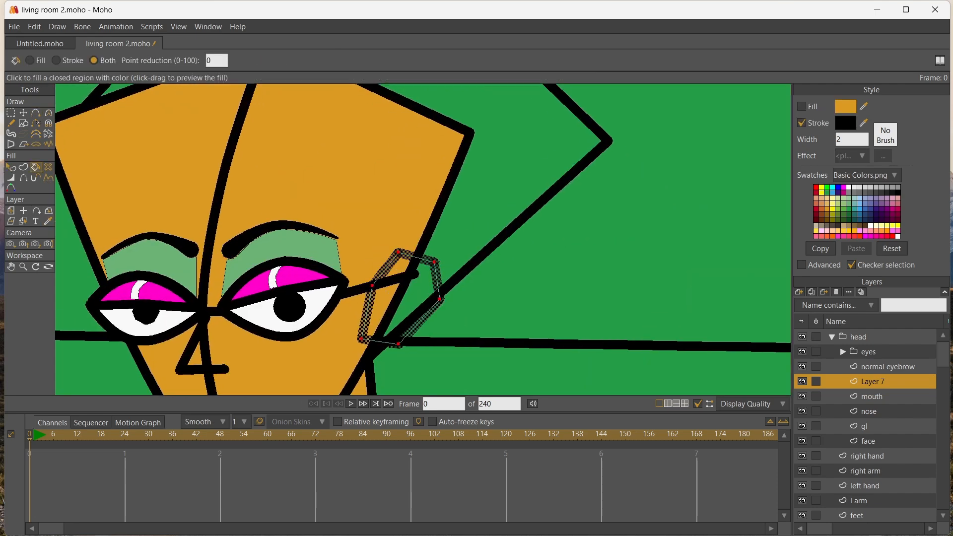
{"action": "left_click", "coordinate": [403, 304]}
Draw a small closed, notched inner-ear shape inside the ear outline
{"action": "left_click", "coordinate": [36, 112]}
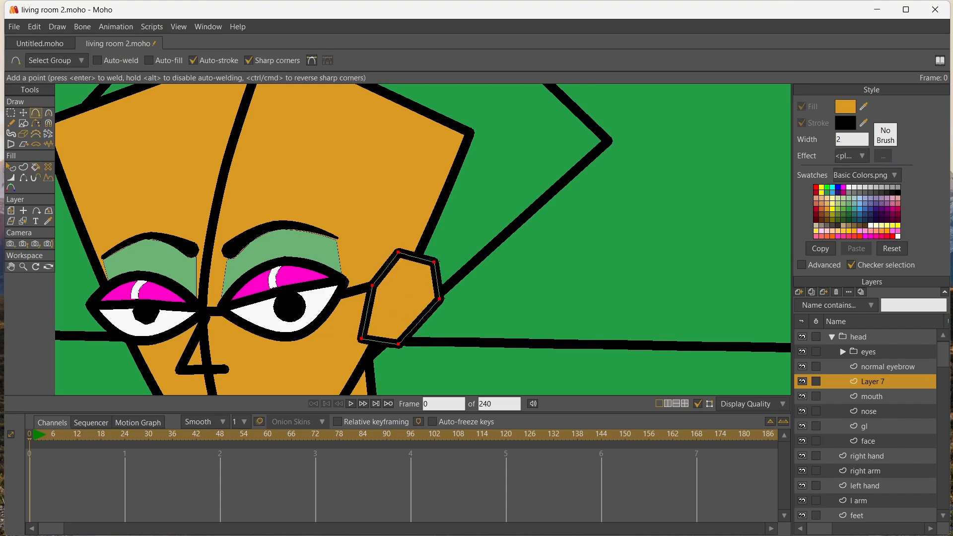
{"action": "left_click_drag", "start_coordinate": [393, 289], "coordinate": [401, 297]}
{"action": "left_click", "coordinate": [390, 300]}
{"action": "left_click", "coordinate": [409, 318]}
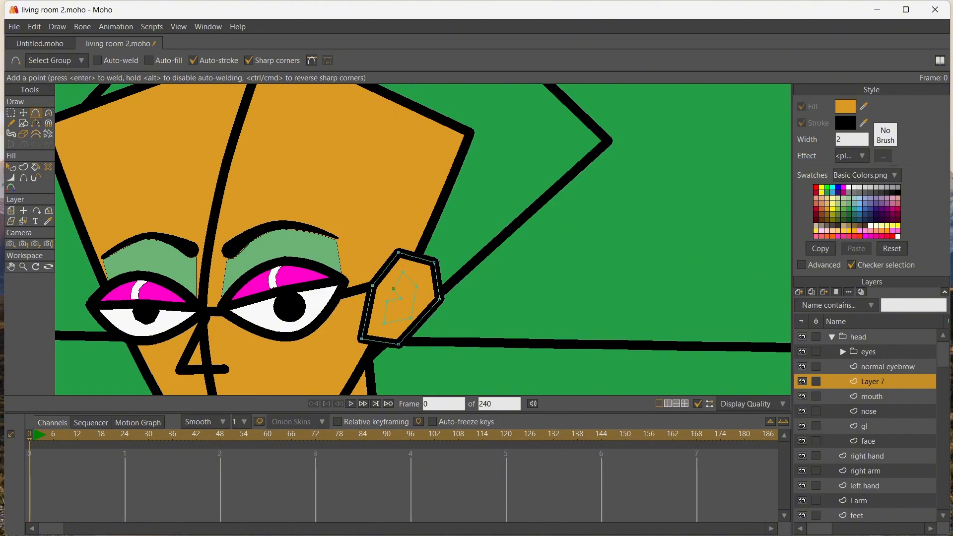
{"action": "left_click", "coordinate": [393, 288]}
Add a point on the ear's face-side edge and hide the stroke segment above it to open the outline
{"action": "left_click", "coordinate": [367, 308]}
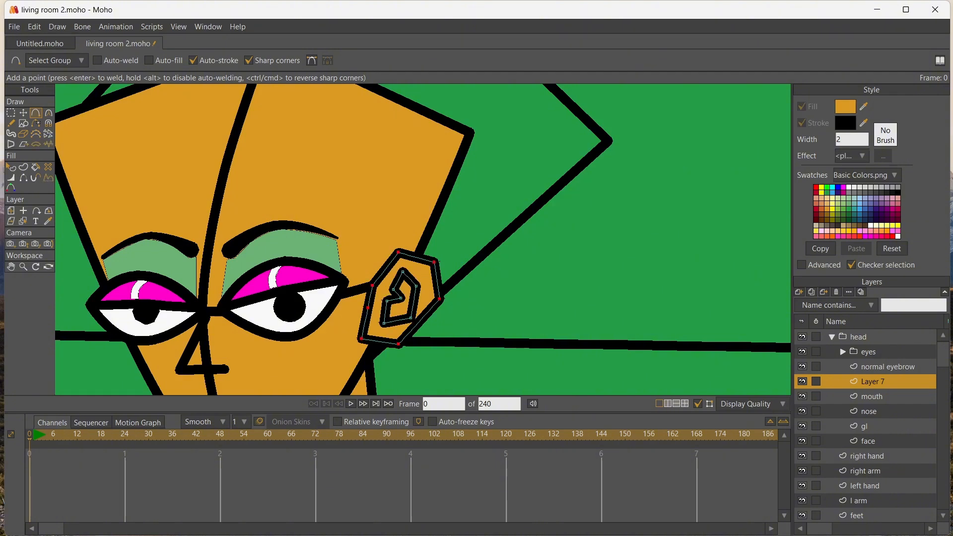
{"action": "key", "text": "h"}
{"action": "left_click", "coordinate": [370, 297]}
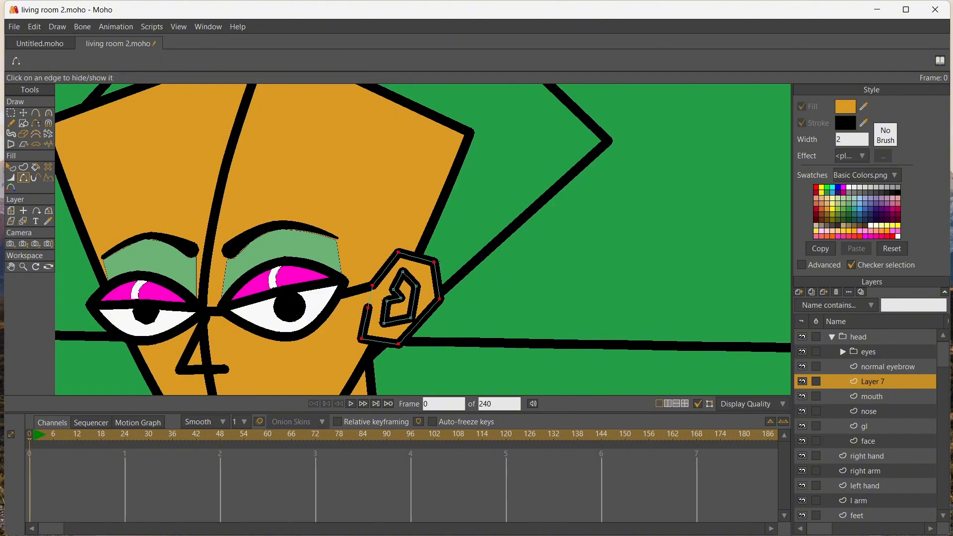
Set the fill to a darker shade of the skin colour and fill the inner-ear shape with it
{"action": "left_click", "coordinate": [844, 106]}
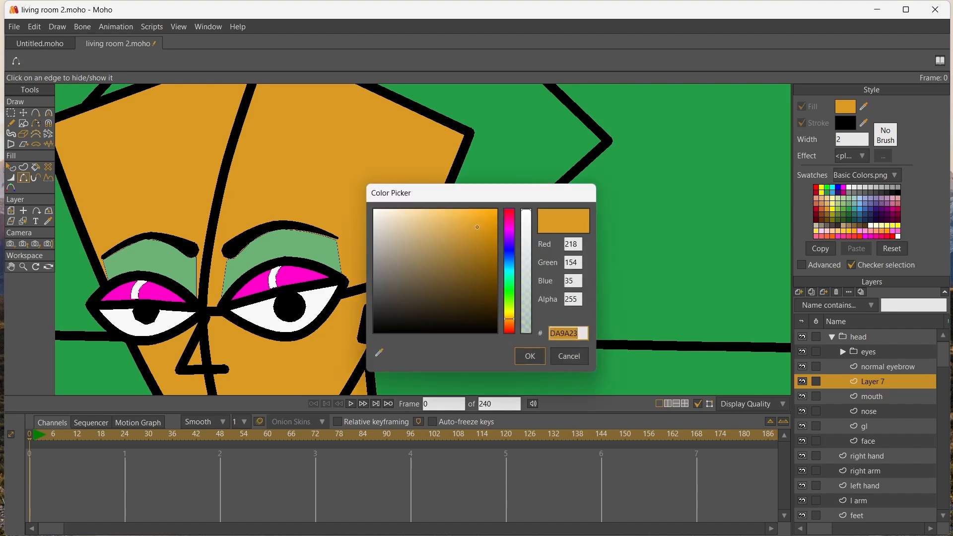
{"action": "key", "text": "ctrl+v"}
{"action": "key", "text": "Return"}
{"action": "key", "text": "u"}
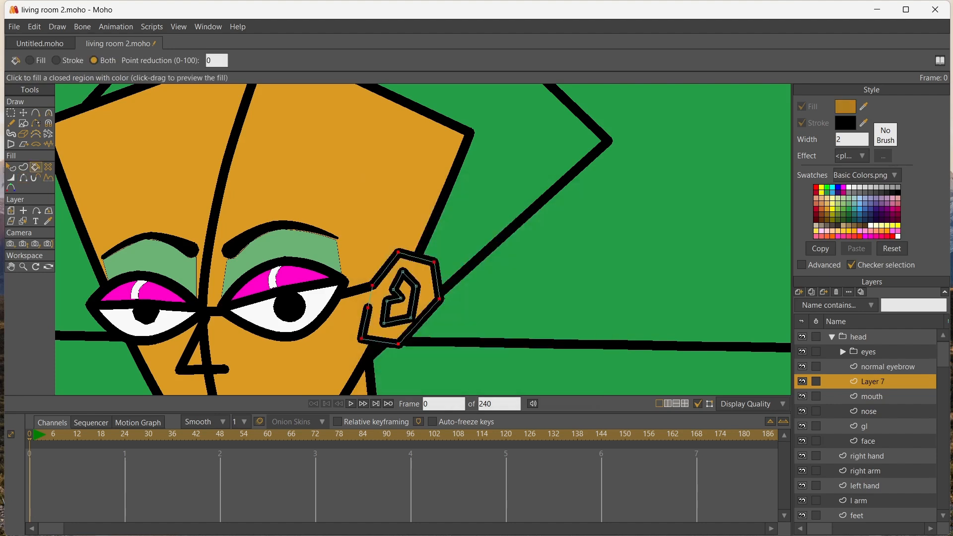
{"action": "left_click", "coordinate": [403, 304]}
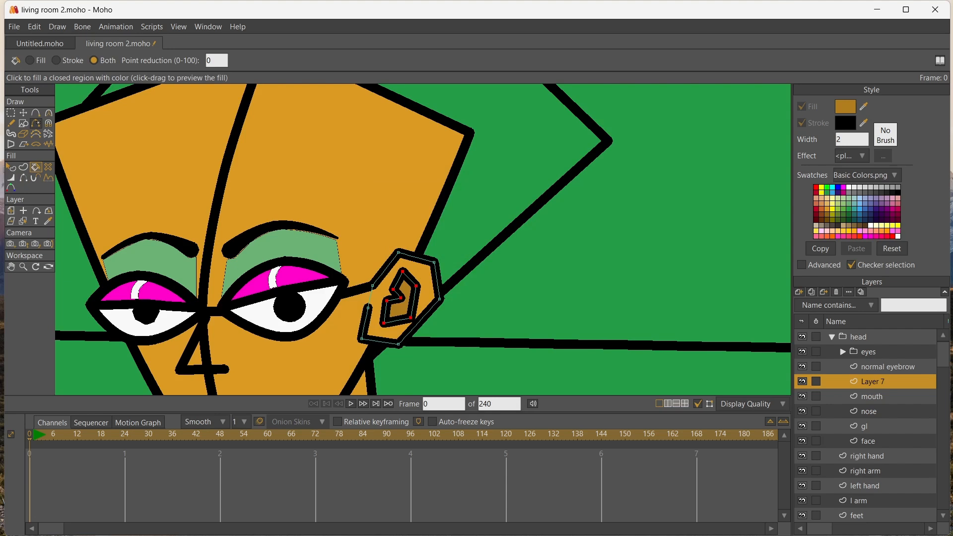
Reduce the line width of the inner-ear shape's outline
{"action": "key", "text": "t"}
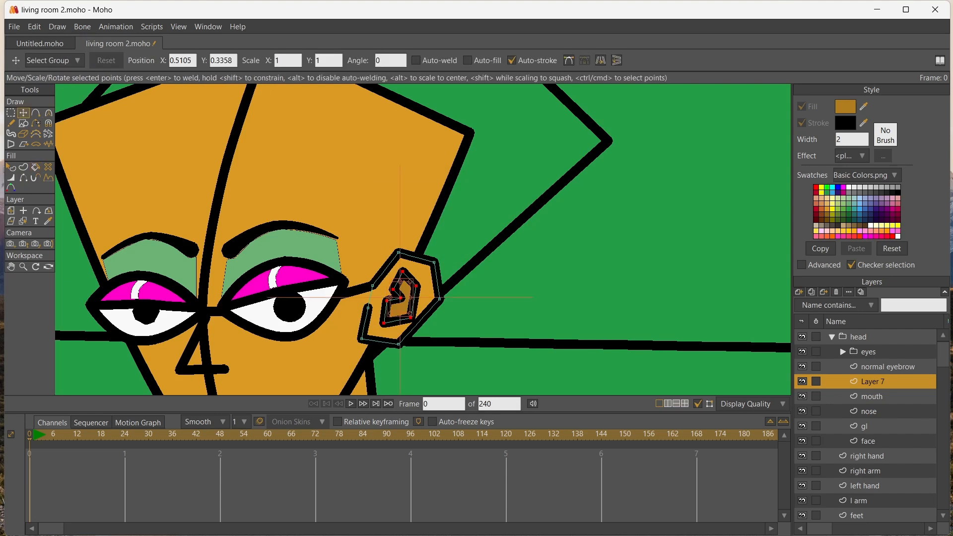
{"action": "key", "text": "w"}
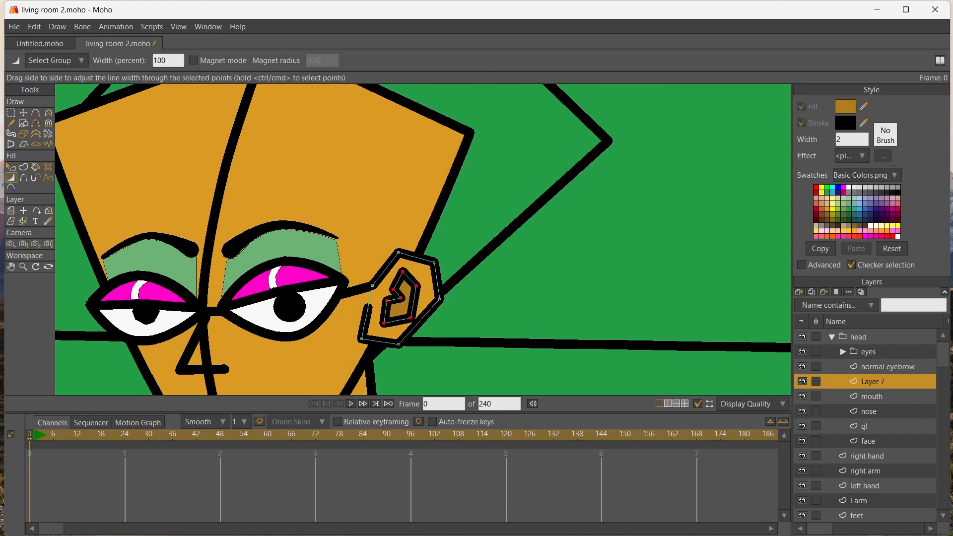
{"action": "key", "text": "t"}
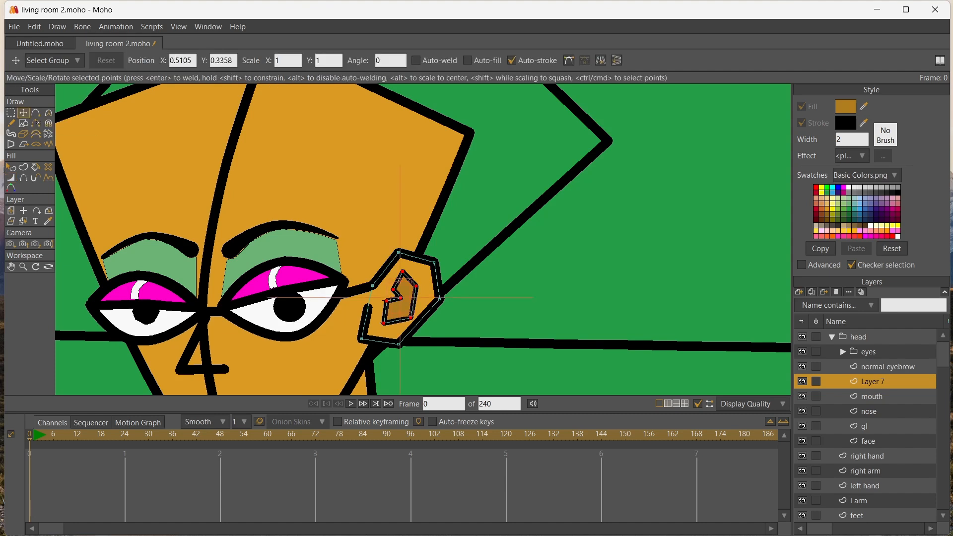
Reshape the inner ear and reposition the two end points of the ear outline to widen its gap
{"action": "left_click_drag", "start_coordinate": [383, 323], "coordinate": [396, 327]}
{"action": "left_click_drag", "start_coordinate": [416, 286], "coordinate": [382, 271]}
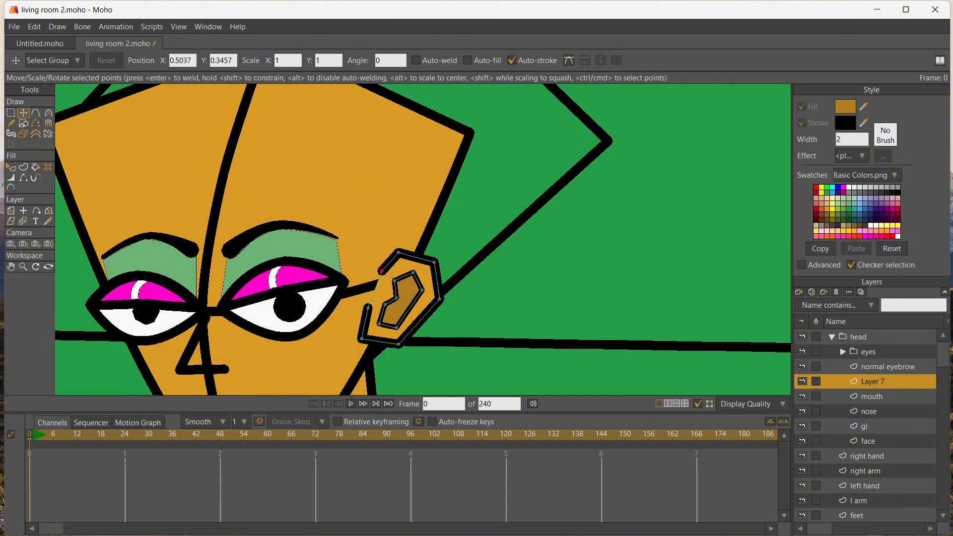
{"action": "left_click_drag", "start_coordinate": [368, 308], "coordinate": [363, 311]}
Select all points of the ear and smooth them to a curvature of about 0.33
{"action": "left_click", "coordinate": [11, 113]}
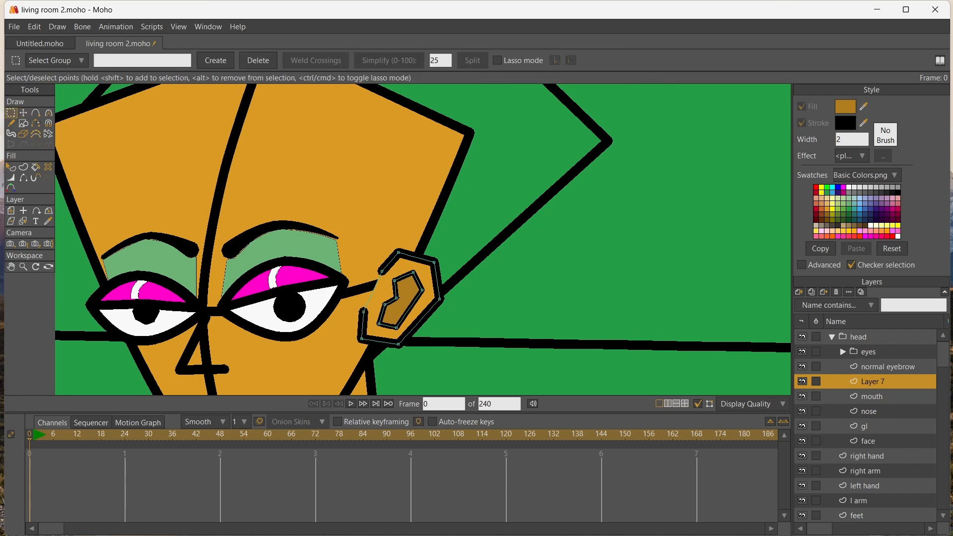
{"action": "key", "text": "ctrl+a"}
{"action": "key", "text": "c"}
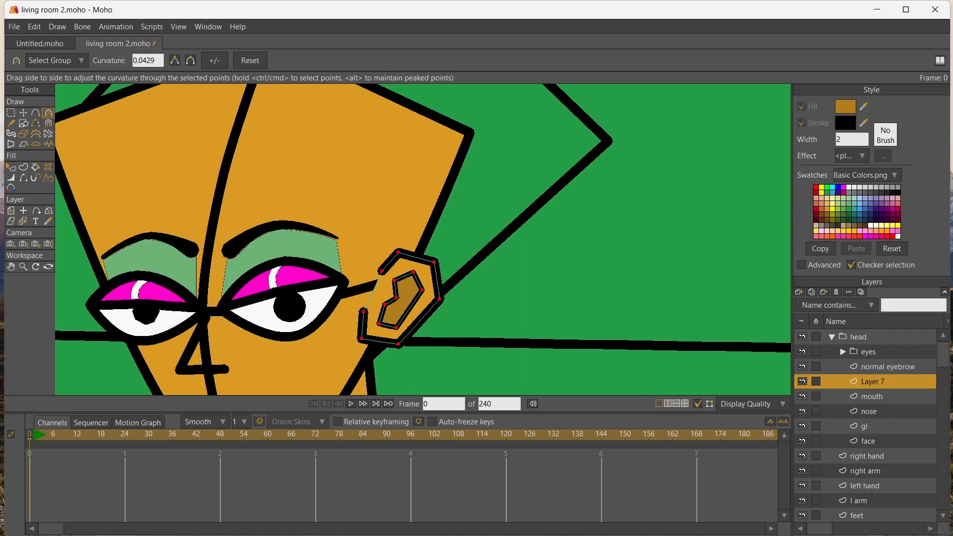
{"action": "left_click_drag", "start_coordinate": [414, 298], "coordinate": [442, 297]}
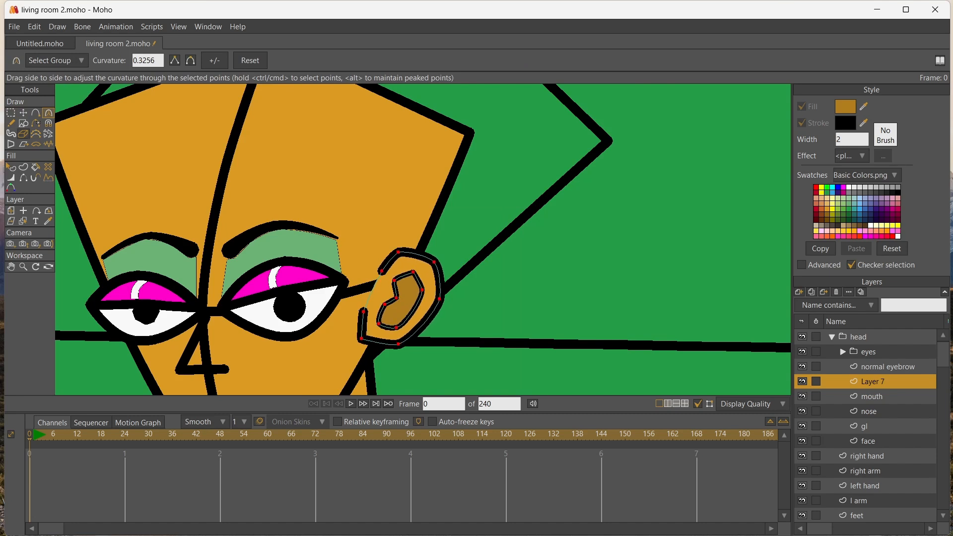
Round off the sharp top and notch of the inner ear and the ear outline's lower face-side corner
{"action": "left_click", "coordinate": [23, 113]}
{"action": "left_click", "coordinate": [412, 272]}
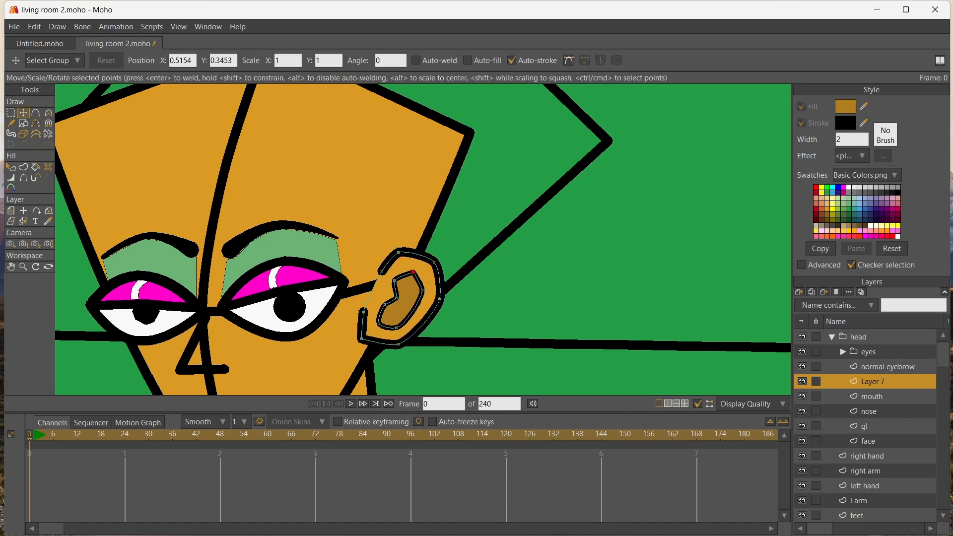
{"action": "key", "text": "c"}
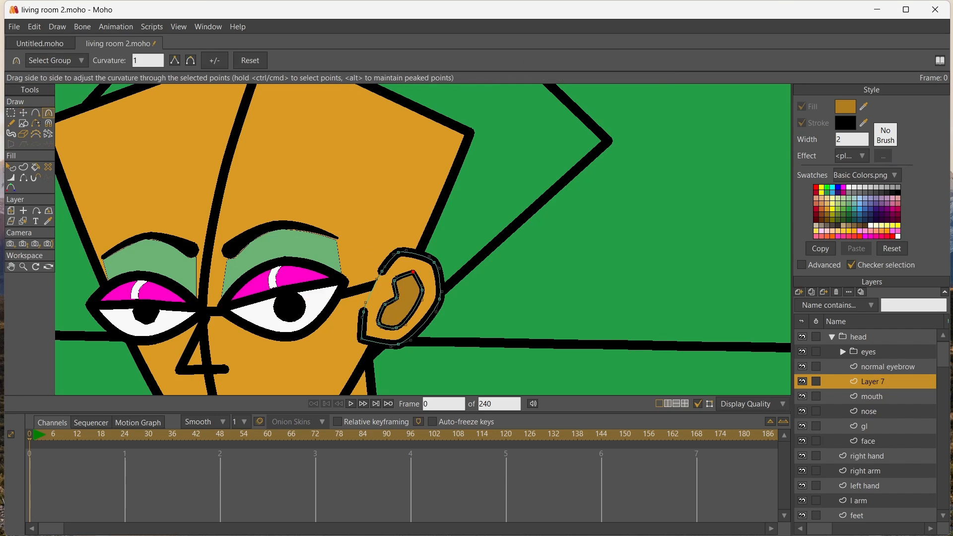
{"action": "left_click_drag", "start_coordinate": [413, 272], "coordinate": [399, 292]}
{"action": "mouse_move", "coordinate": [361, 338]}
{"action": "left_mouse_down"}
{"action": "mouse_move", "coordinate": [367, 349]}
{"action": "mouse_move", "coordinate": [354, 323]}
{"action": "mouse_move", "coordinate": [358, 332]}
{"action": "left_mouse_up"}
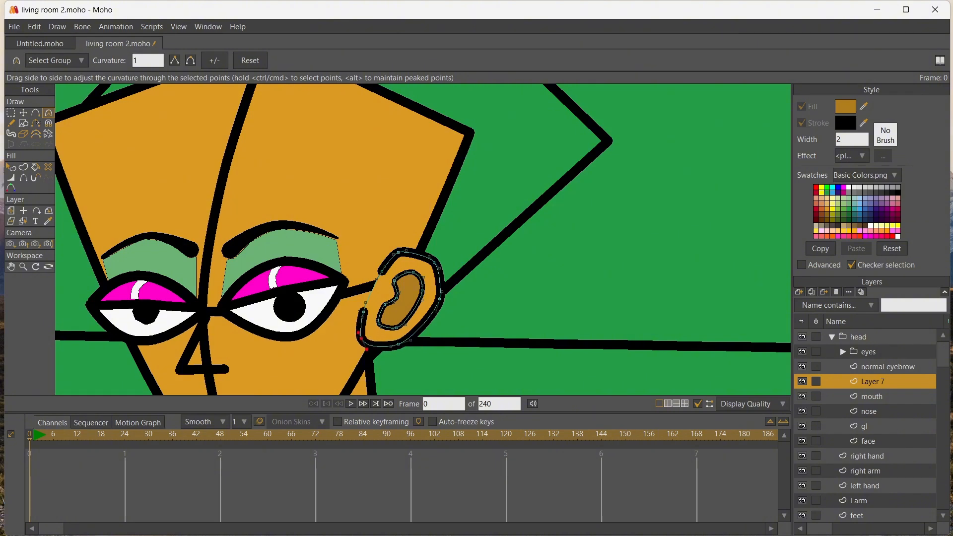
Select the whole ear, scale it down slightly and position it against the side of the face
{"action": "left_click", "coordinate": [10, 113]}
{"action": "left_click_drag", "start_coordinate": [338, 201], "coordinate": [449, 358]}
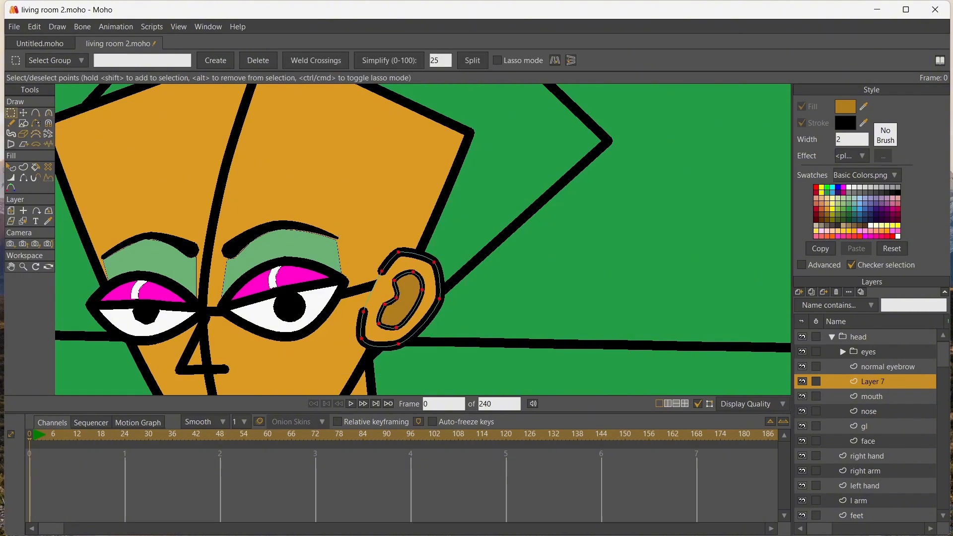
{"action": "left_click", "coordinate": [24, 113]}
{"action": "left_click_drag", "start_coordinate": [361, 252], "coordinate": [385, 282]}
{"action": "left_click_drag", "start_coordinate": [412, 313], "coordinate": [380, 292]}
{"action": "scroll", "coordinate": [380, 292], "scroll_direction": "down", "scroll_amount": 12}
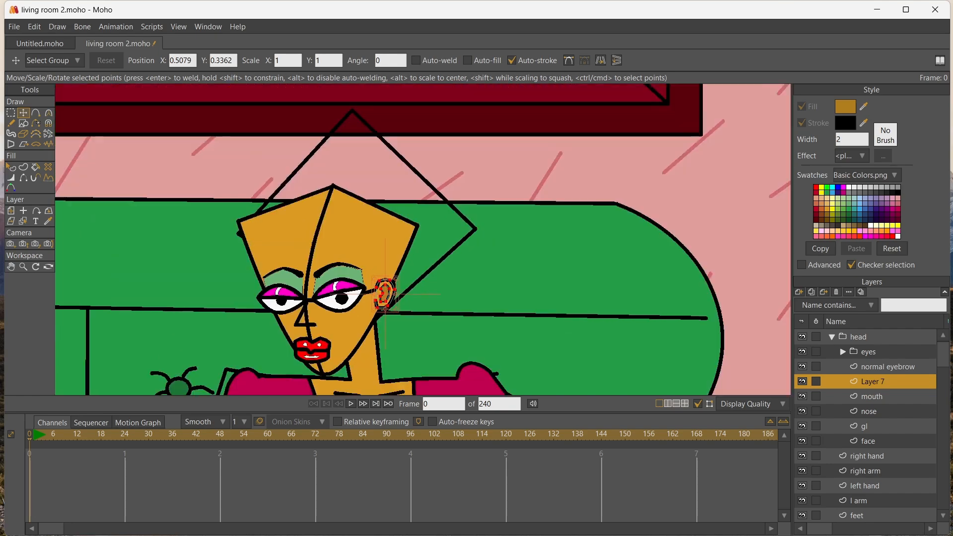
{"action": "scroll", "coordinate": [380, 293], "scroll_direction": "up", "scroll_amount": 15}
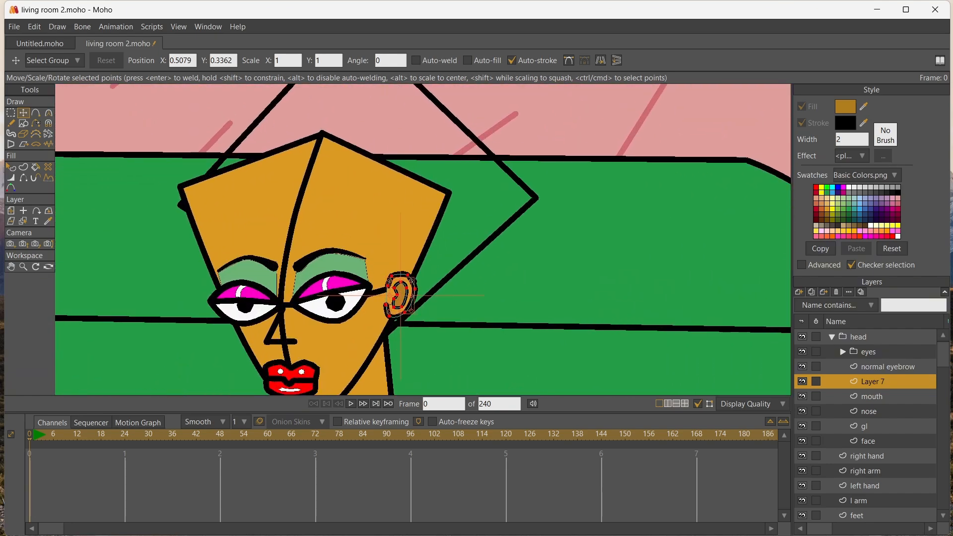
Rename Layer 7 as ear
{"action": "double_click", "coordinate": [872, 381]}
{"action": "type", "text": "ear"}
{"action": "key", "text": "Return"}
Add a new vector layer above the ear layer and name it earing
{"action": "left_click", "coordinate": [799, 292]}
{"action": "left_click", "coordinate": [819, 300]}
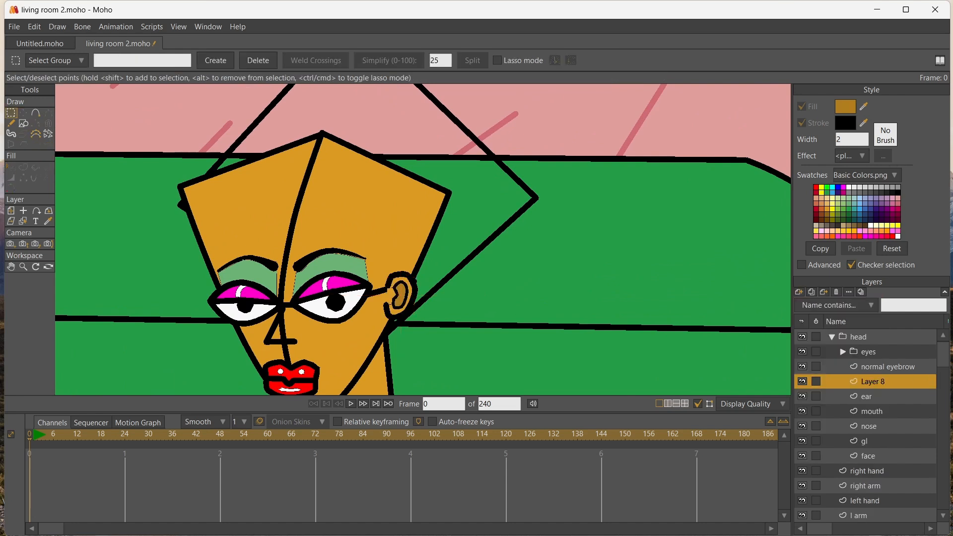
{"action": "double_click", "coordinate": [872, 381]}
{"action": "type", "text": "ear"}
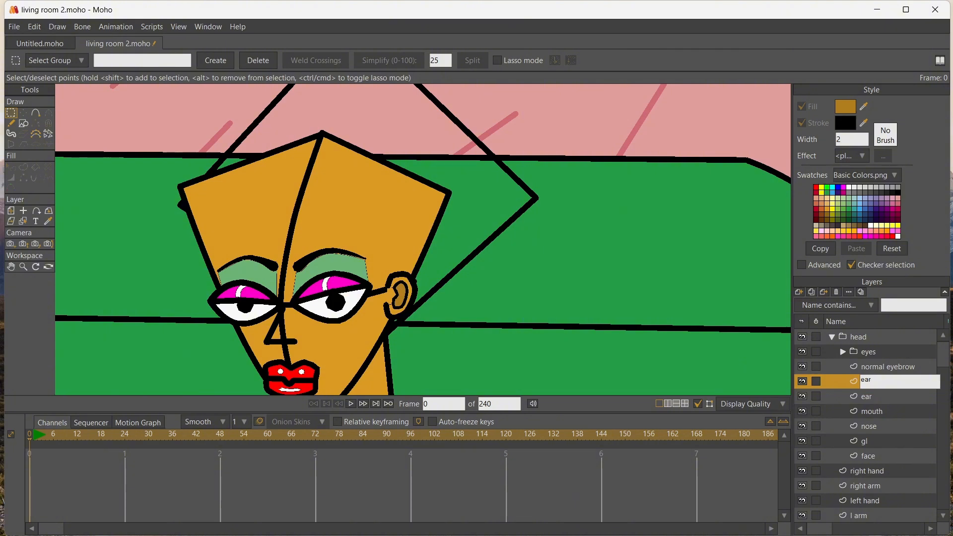
{"action": "type", "text": "ing"}
{"action": "key", "text": "Return"}
Draw a hollow triangular earring hanging from the earlobe, with an outer and an inner outline joined at the top, and close the shape
{"action": "scroll", "coordinate": [394, 306], "scroll_direction": "up", "scroll_amount": 3}
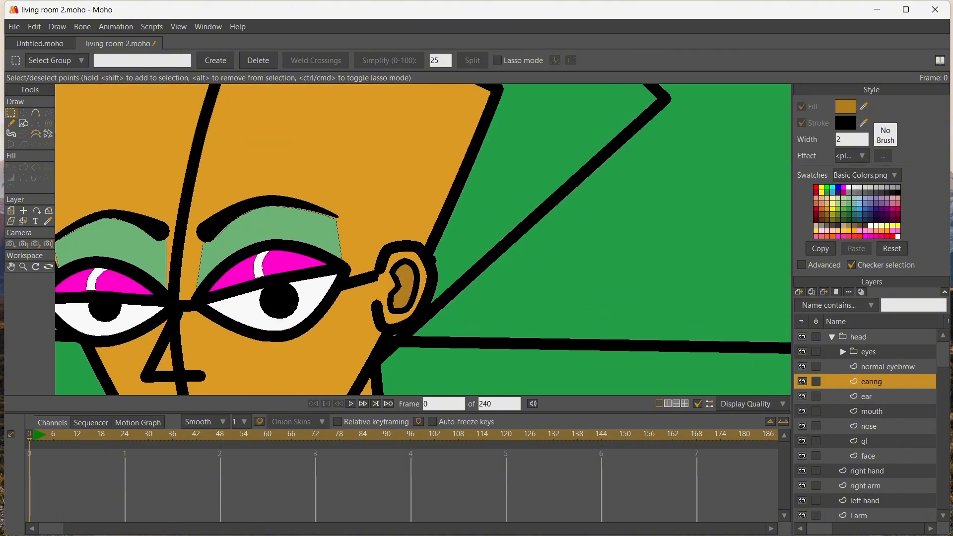
{"action": "left_click", "coordinate": [35, 112]}
{"action": "mouse_move", "coordinate": [399, 319]}
{"action": "left_mouse_down"}
{"action": "mouse_move", "coordinate": [427, 366]}
{"action": "mouse_move", "coordinate": [454, 385]}
{"action": "mouse_move", "coordinate": [474, 238]}
{"action": "mouse_move", "coordinate": [343, 236]}
{"action": "mouse_move", "coordinate": [364, 237]}
{"action": "left_mouse_up"}
{"action": "left_click", "coordinate": [11, 267]}
{"action": "key", "text": "a"}
{"action": "left_click_drag", "start_coordinate": [364, 237], "coordinate": [409, 184]}
{"action": "mouse_move", "coordinate": [409, 184]}
{"action": "left_mouse_down"}
{"action": "mouse_move", "coordinate": [387, 229]}
{"action": "mouse_move", "coordinate": [451, 228]}
{"action": "mouse_move", "coordinate": [419, 176]}
{"action": "left_mouse_up"}
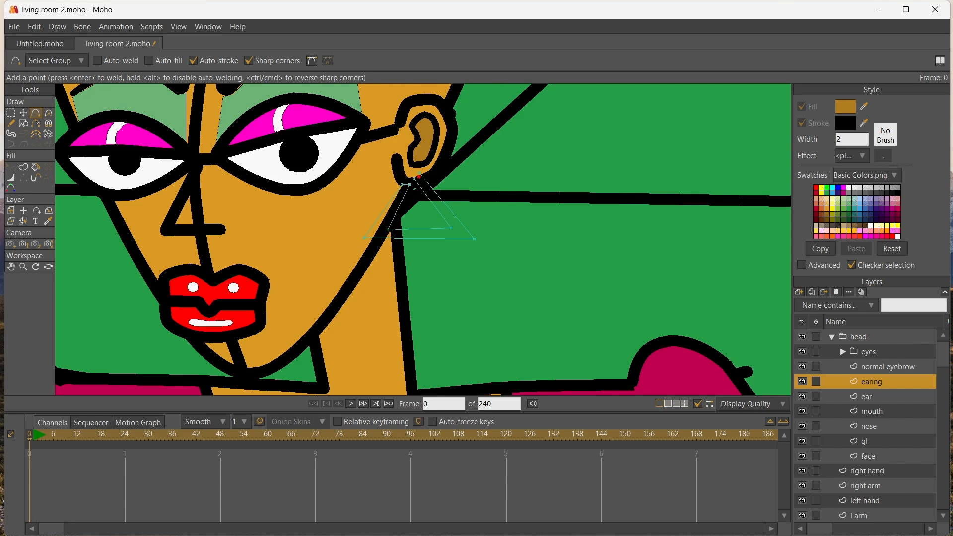
{"action": "key", "text": "Return"}
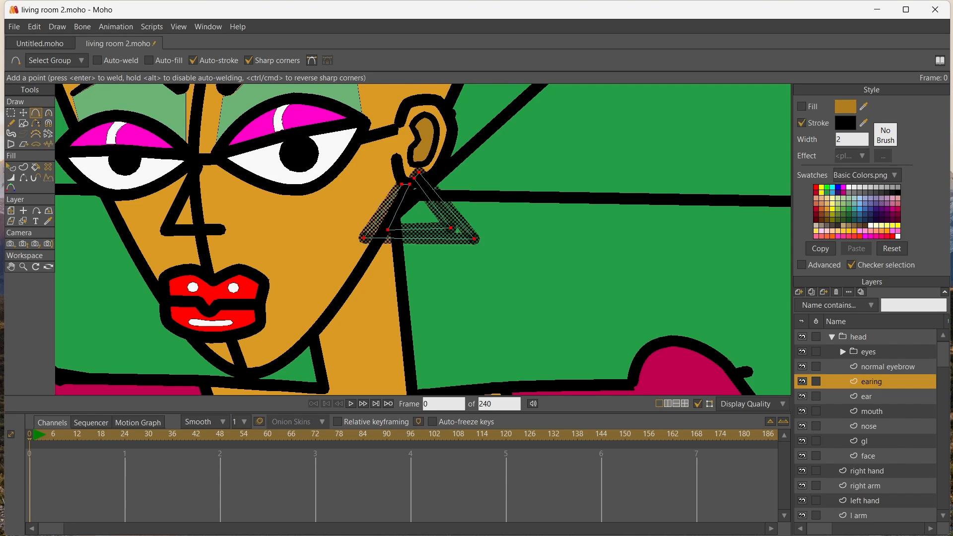
Fill the triangular earring with bright red and thin its outline
{"action": "left_click", "coordinate": [815, 187]}
{"action": "key", "text": "p"}
{"action": "left_click", "coordinate": [415, 187]}
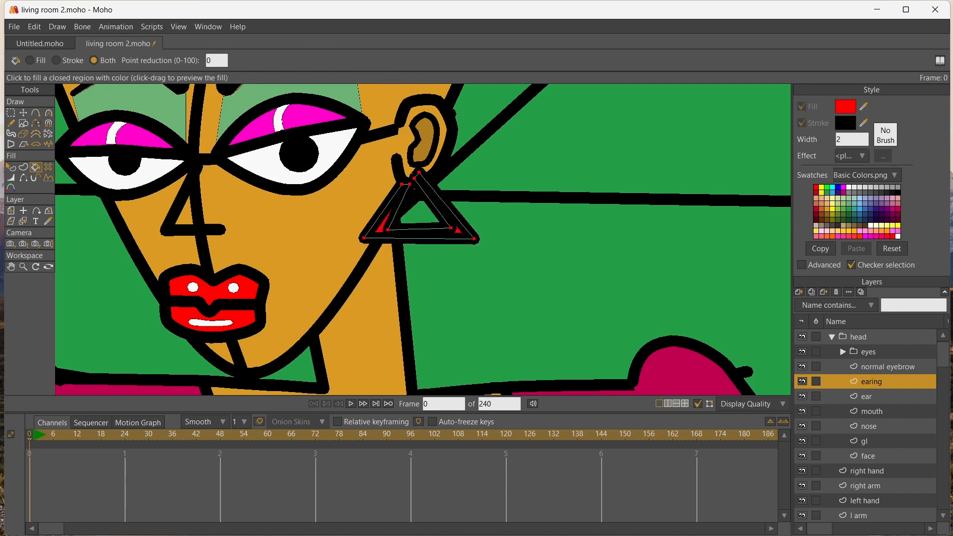
{"action": "left_click", "coordinate": [10, 177]}
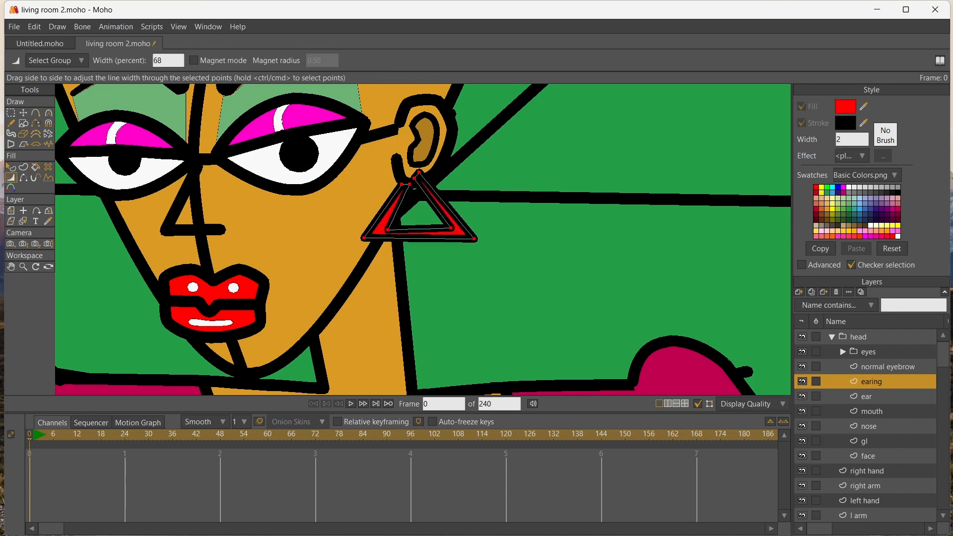
Spread the earring's top ends around the earlobe and pull its lower corners down to lengthen the triangle
{"action": "key", "text": "t"}
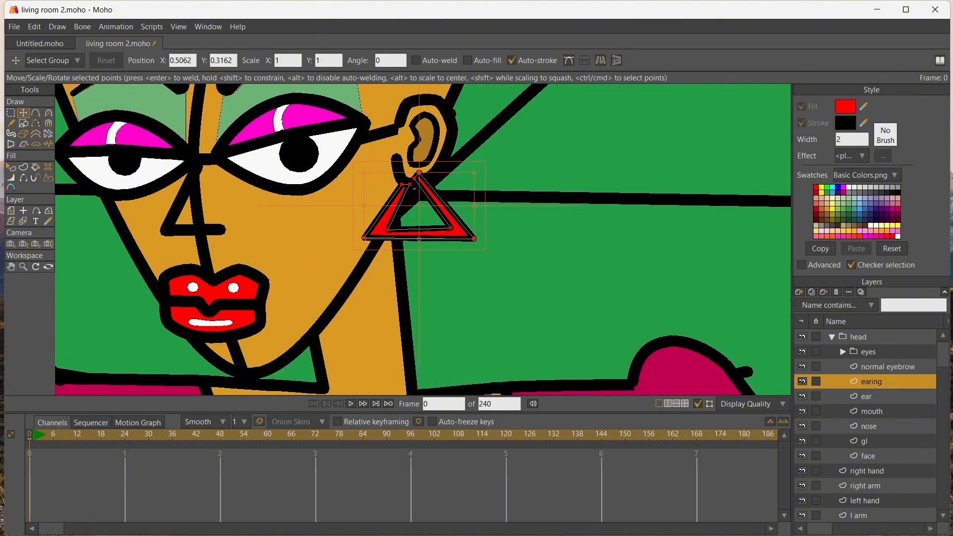
{"action": "mouse_move", "coordinate": [410, 184]}
{"action": "left_mouse_down"}
{"action": "mouse_move", "coordinate": [397, 184]}
{"action": "mouse_move", "coordinate": [425, 169]}
{"action": "mouse_move", "coordinate": [419, 176]}
{"action": "left_mouse_up"}
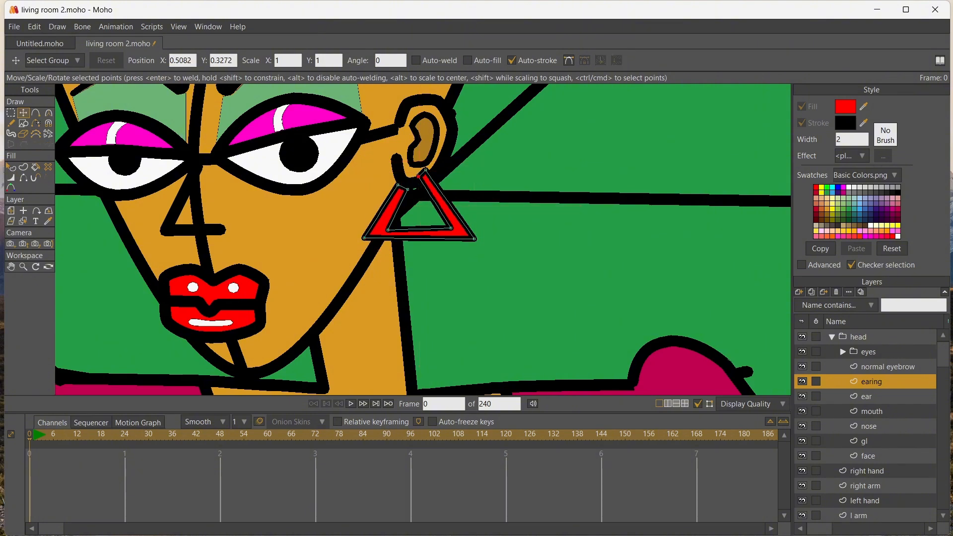
{"action": "left_click_drag", "start_coordinate": [475, 239], "coordinate": [479, 259]}
{"action": "left_click_drag", "start_coordinate": [451, 228], "coordinate": [458, 245]}
{"action": "mouse_move", "coordinate": [364, 238]}
{"action": "left_mouse_down"}
{"action": "mouse_move", "coordinate": [359, 266]}
{"action": "mouse_move", "coordinate": [381, 246]}
{"action": "mouse_move", "coordinate": [351, 265]}
{"action": "mouse_move", "coordinate": [369, 252]}
{"action": "left_mouse_up"}
{"action": "scroll", "coordinate": [369, 252], "scroll_direction": "down", "scroll_amount": 7}
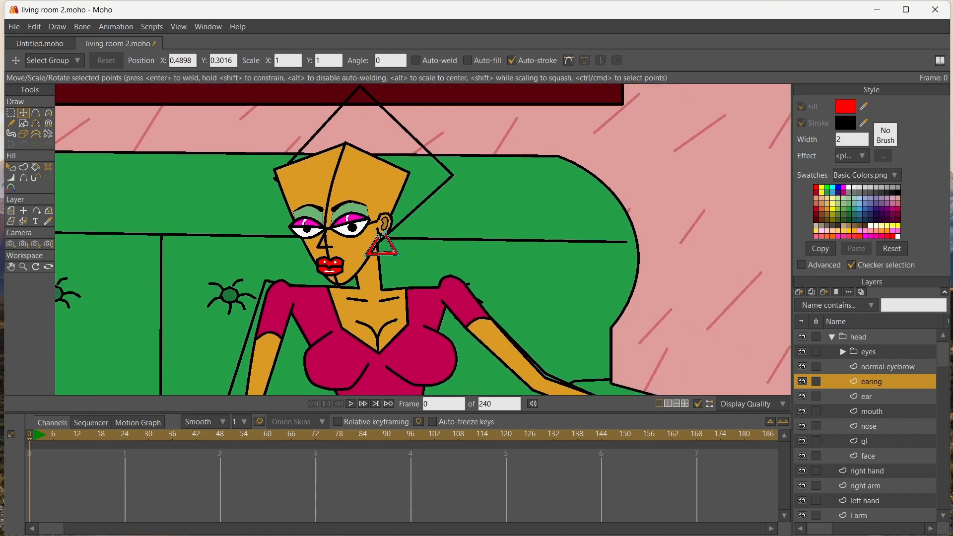
{"action": "scroll", "coordinate": [369, 252], "scroll_direction": "up", "scroll_amount": 1}
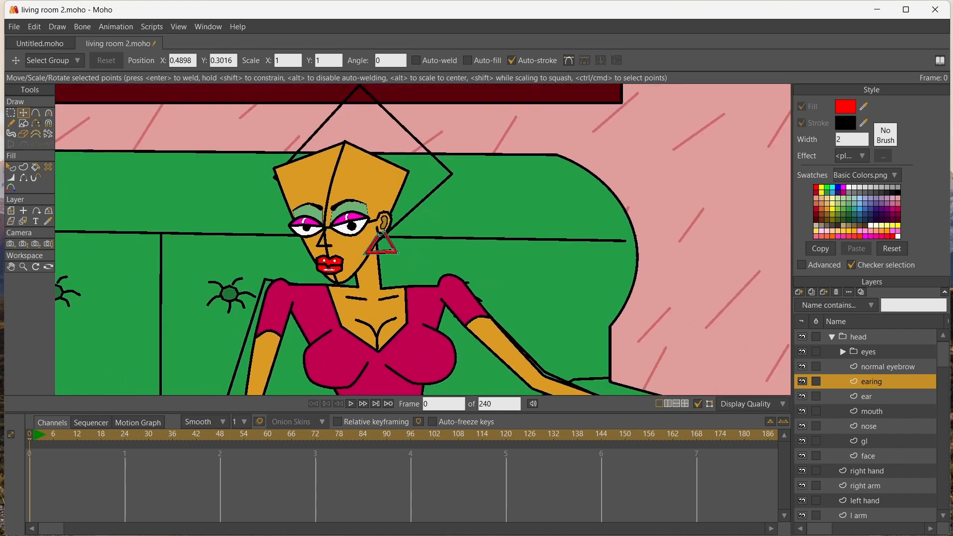
Shift both of the woman's pupils toward the left end of her eyes
{"action": "left_click", "coordinate": [23, 220]}
{"action": "left_click", "coordinate": [306, 227]}
{"action": "left_click", "coordinate": [11, 113]}
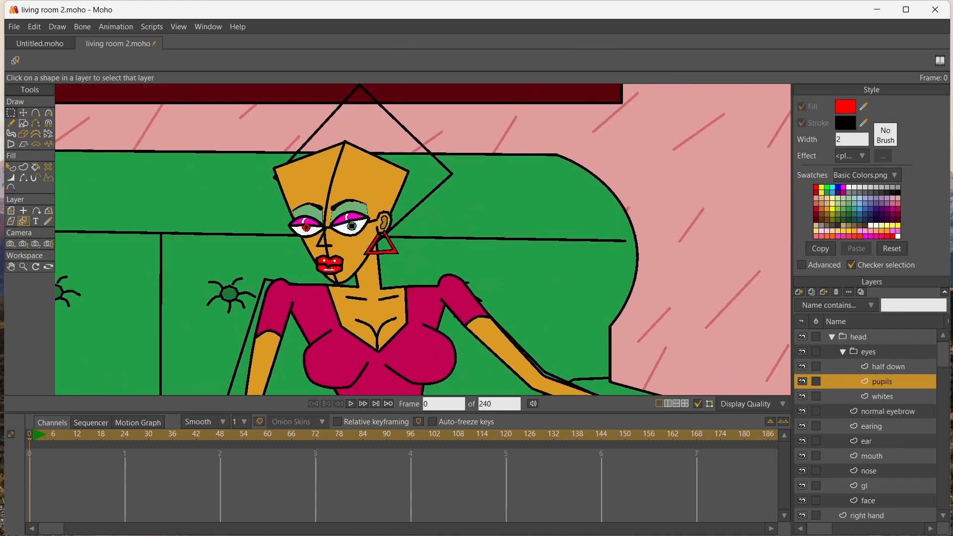
{"action": "left_click", "coordinate": [23, 113]}
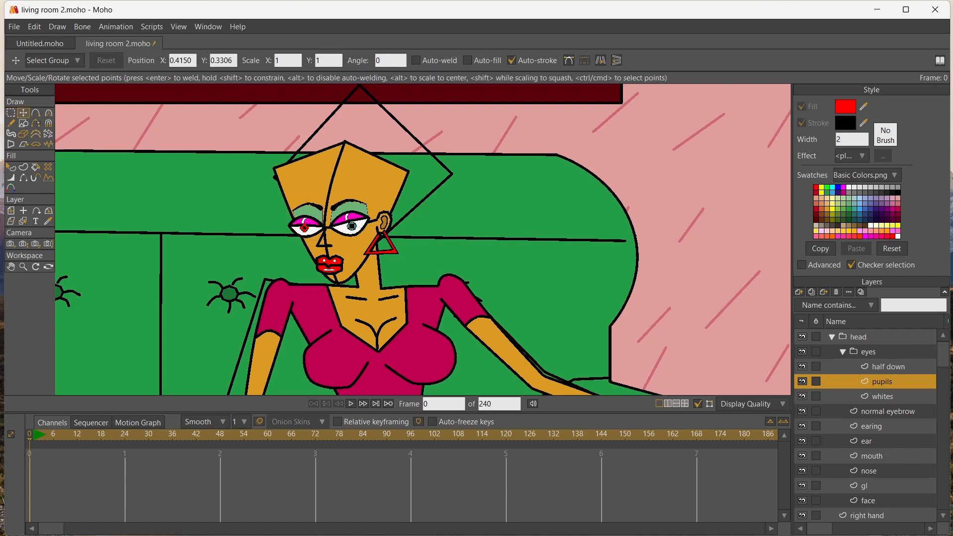
{"action": "left_click_drag", "start_coordinate": [306, 227], "coordinate": [298, 228]}
{"action": "key", "text": "g"}
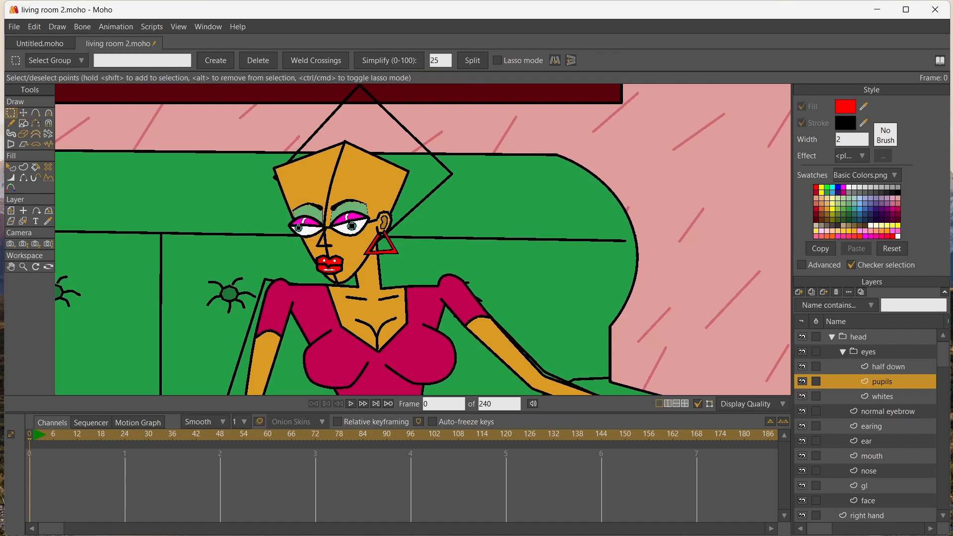
{"action": "left_click", "coordinate": [23, 113]}
{"action": "left_click_drag", "start_coordinate": [351, 226], "coordinate": [340, 225]}
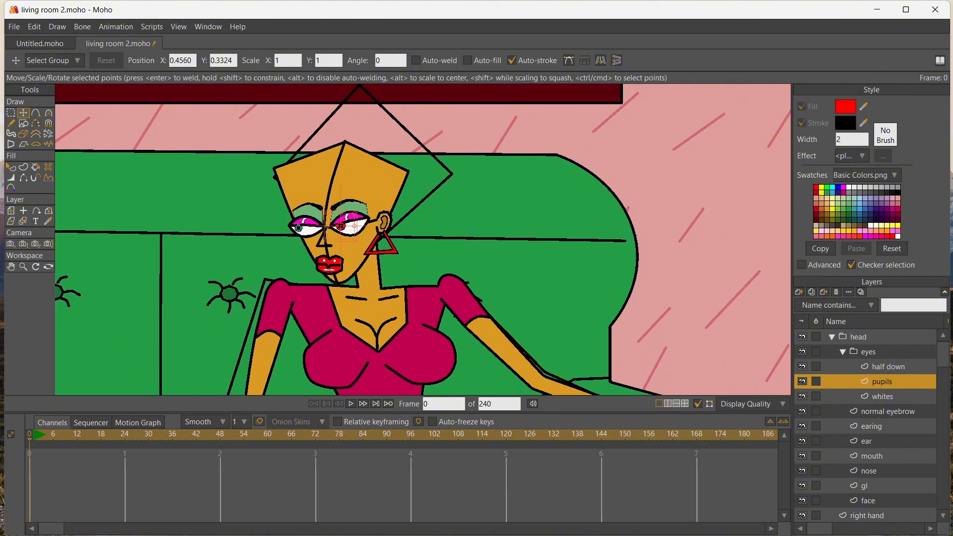
{"action": "scroll", "coordinate": [213, 216], "scroll_direction": "down", "scroll_amount": 6}
{"action": "scroll", "coordinate": [216, 223], "scroll_direction": "up", "scroll_amount": 3}
{"action": "scroll", "coordinate": [200, 215], "scroll_direction": "up", "scroll_amount": 3}
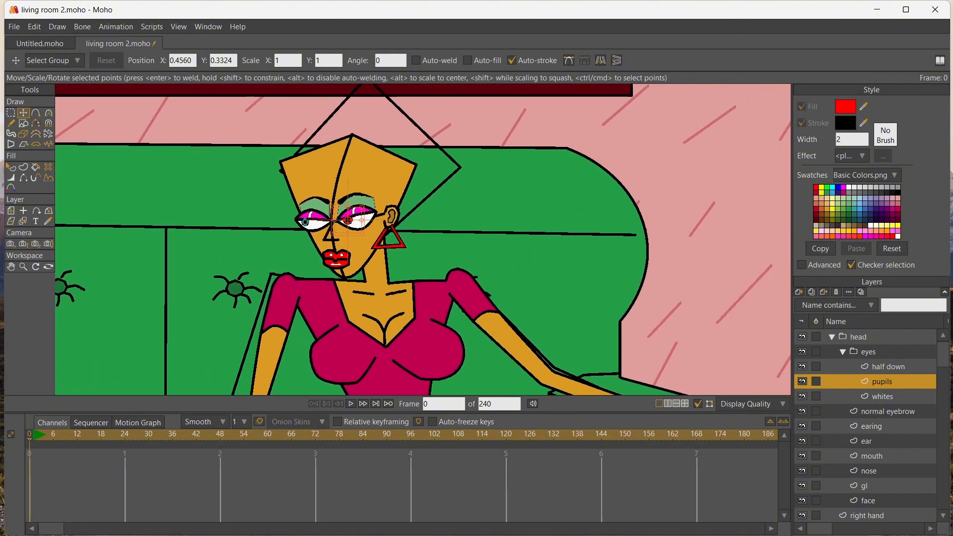
Add a new vector layer above the mouth layer and name it hair
{"action": "left_click", "coordinate": [872, 456]}
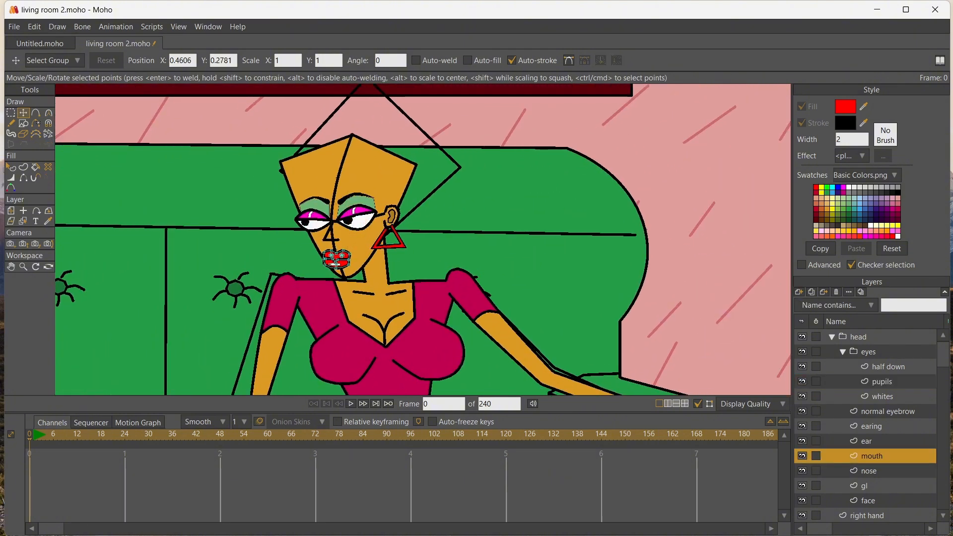
{"action": "left_click", "coordinate": [798, 291]}
{"action": "left_click", "coordinate": [813, 302]}
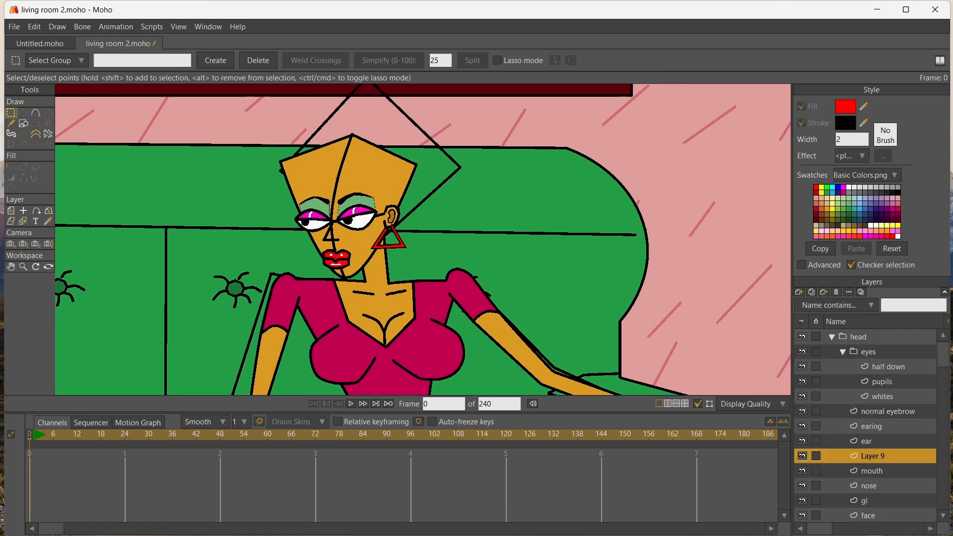
{"action": "double_click", "coordinate": [873, 456]}
{"action": "type", "text": "har"}
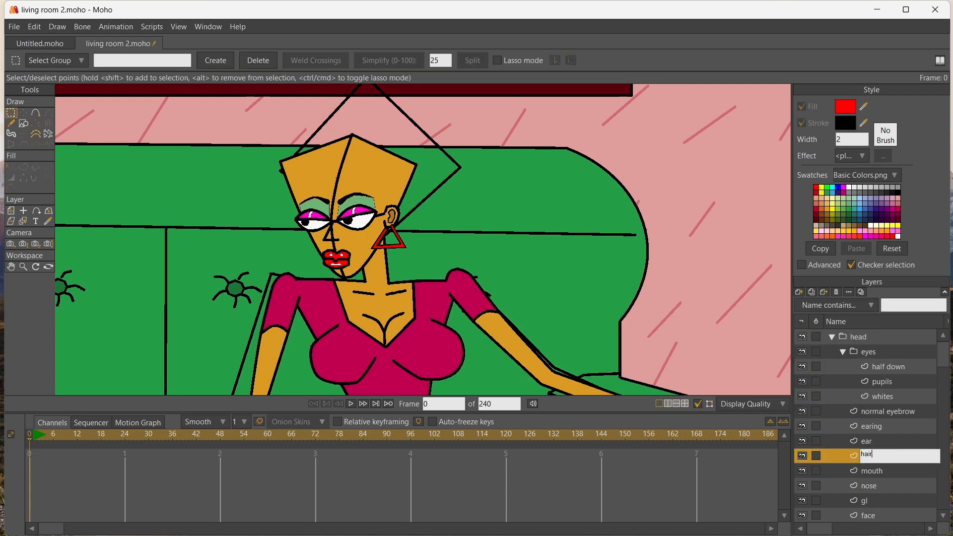
{"action": "key", "text": "Return"}
Draw a closed short-hair outline around the head, with a jagged spiky fringe and pointed strands hanging behind the ear
{"action": "key", "text": "a"}
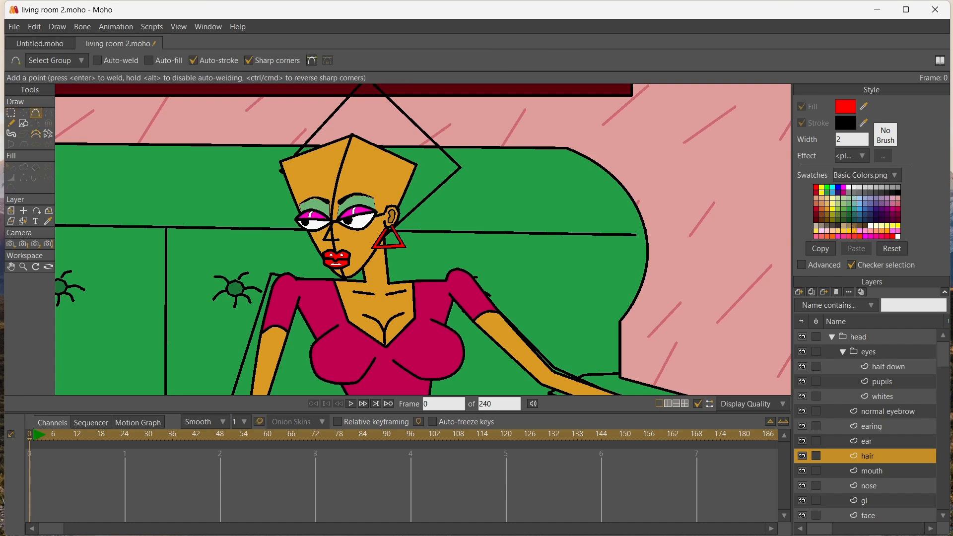
{"action": "mouse_move", "coordinate": [314, 156]}
{"action": "left_mouse_down"}
{"action": "mouse_move", "coordinate": [315, 175]}
{"action": "mouse_move", "coordinate": [306, 161]}
{"action": "left_mouse_up"}
{"action": "left_click_drag", "start_coordinate": [306, 160], "coordinate": [301, 175]}
{"action": "left_click_drag", "start_coordinate": [429, 162], "coordinate": [429, 171]}
{"action": "left_click_drag", "start_coordinate": [429, 171], "coordinate": [397, 240]}
{"action": "left_click_drag", "start_coordinate": [396, 239], "coordinate": [397, 269]}
{"action": "left_click_drag", "start_coordinate": [397, 270], "coordinate": [400, 200]}
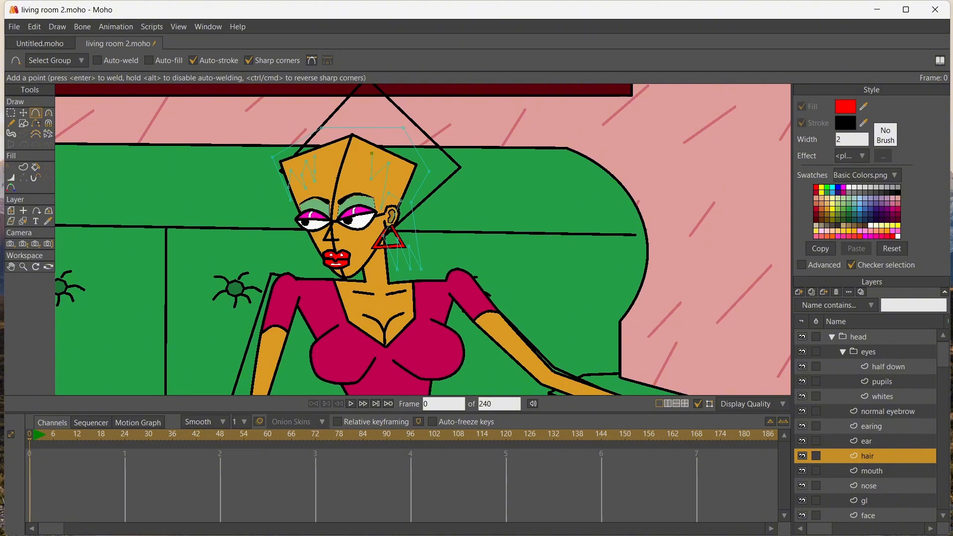
{"action": "left_click_drag", "start_coordinate": [362, 175], "coordinate": [356, 146]}
{"action": "key", "text": "ctrl+a"}
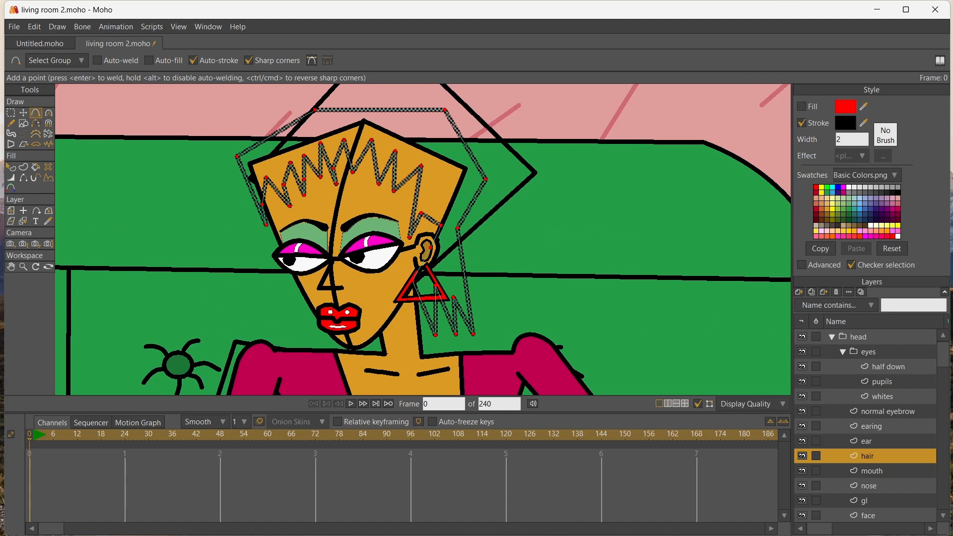
{"action": "left_click", "coordinate": [23, 112]}
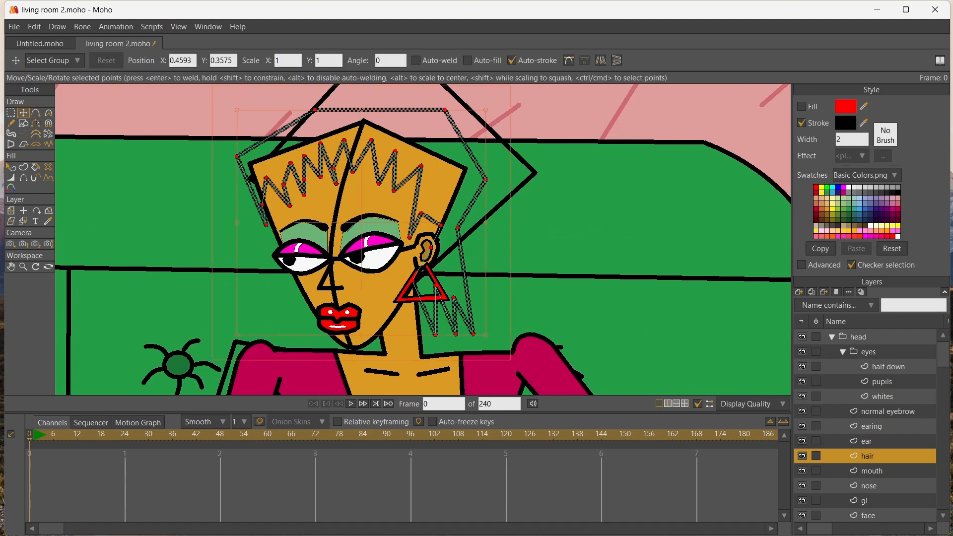
{"action": "left_click", "coordinate": [333, 168]}
{"action": "left_click_drag", "start_coordinate": [333, 169], "coordinate": [351, 142]}
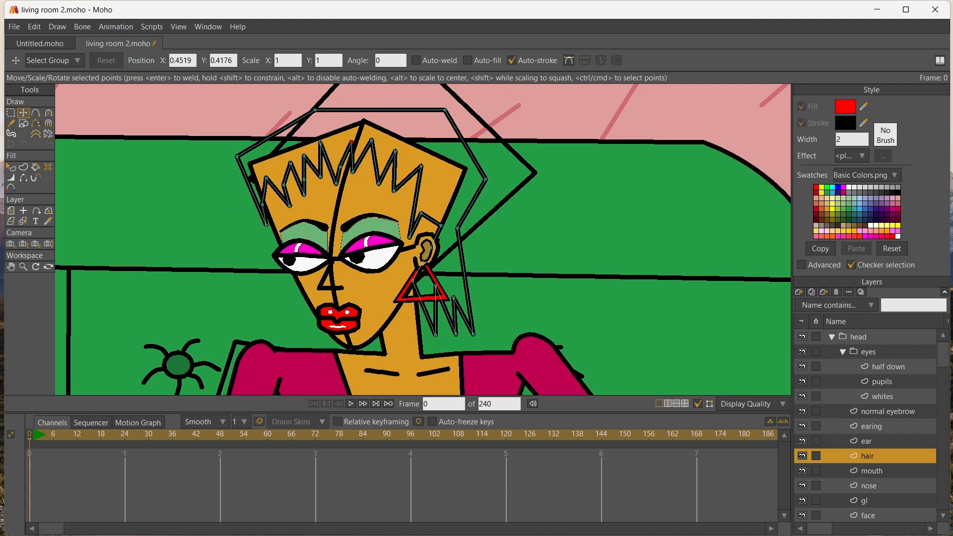
Fill the hair shape with bright magenta
{"action": "left_click", "coordinate": [898, 198]}
{"action": "key", "text": "p"}
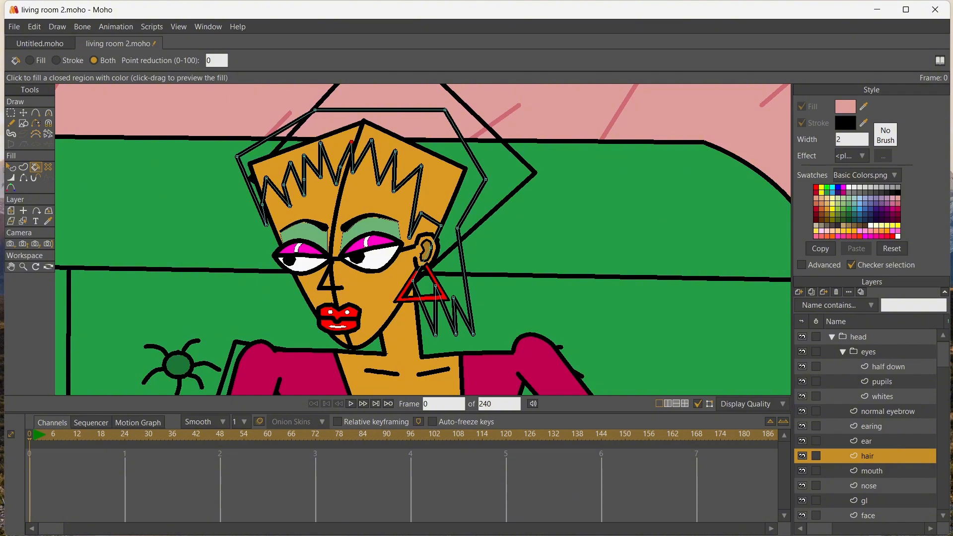
{"action": "left_click", "coordinate": [843, 187]}
{"action": "left_click", "coordinate": [284, 143]}
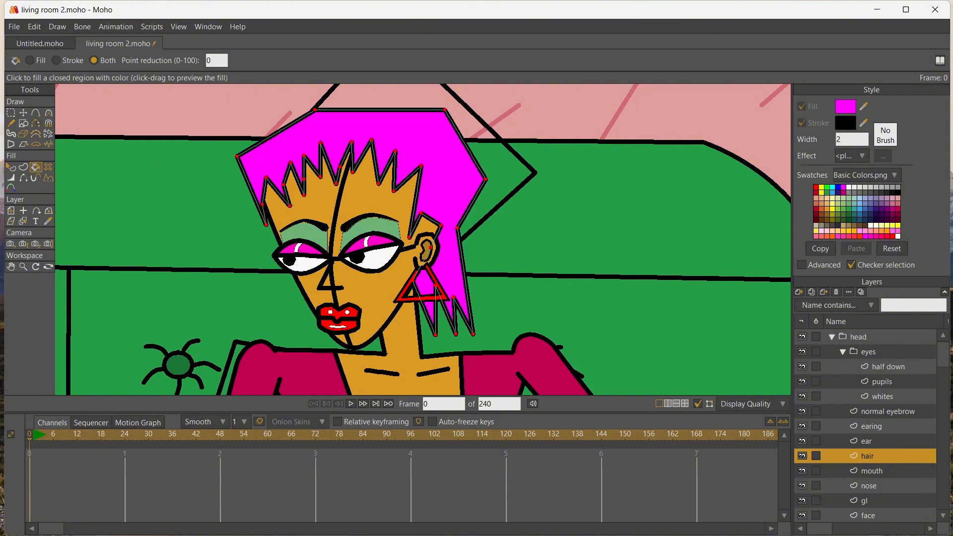
{"action": "scroll", "coordinate": [253, 119], "scroll_direction": "down", "scroll_amount": 6}
{"action": "scroll", "coordinate": [253, 119], "scroll_direction": "up", "scroll_amount": 7}
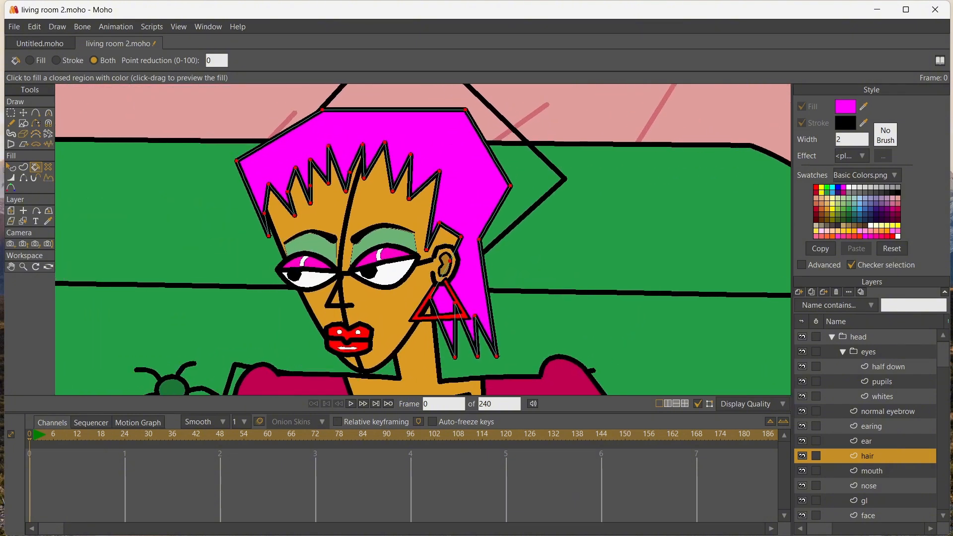
Add a point on the fringe edge above the ear
{"action": "key", "text": "t"}
{"action": "key", "text": "a"}
{"action": "key", "text": "ctrl+d"}
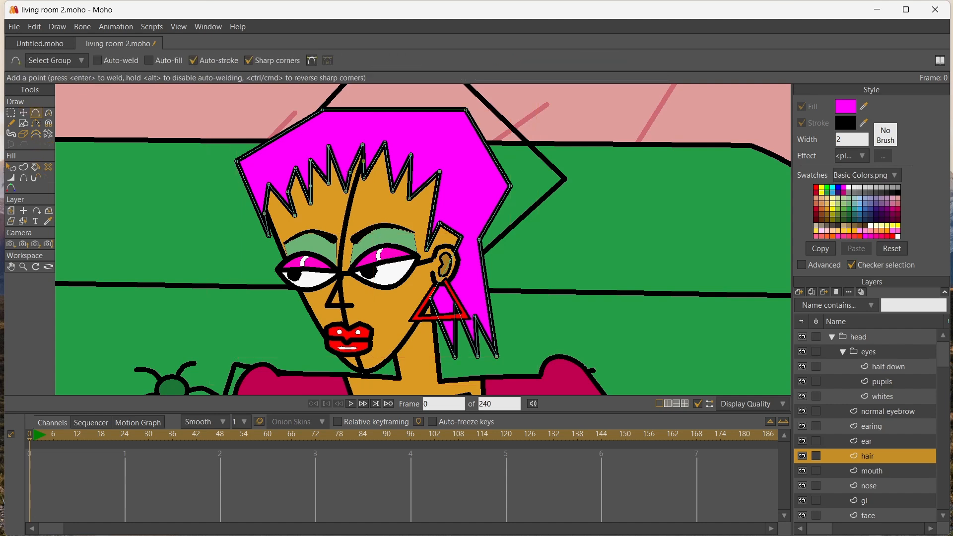
{"action": "key", "text": "ctrl+a"}
{"action": "key", "text": "ctrl+d"}
{"action": "left_click", "coordinate": [425, 184]}
{"action": "key", "text": "t"}
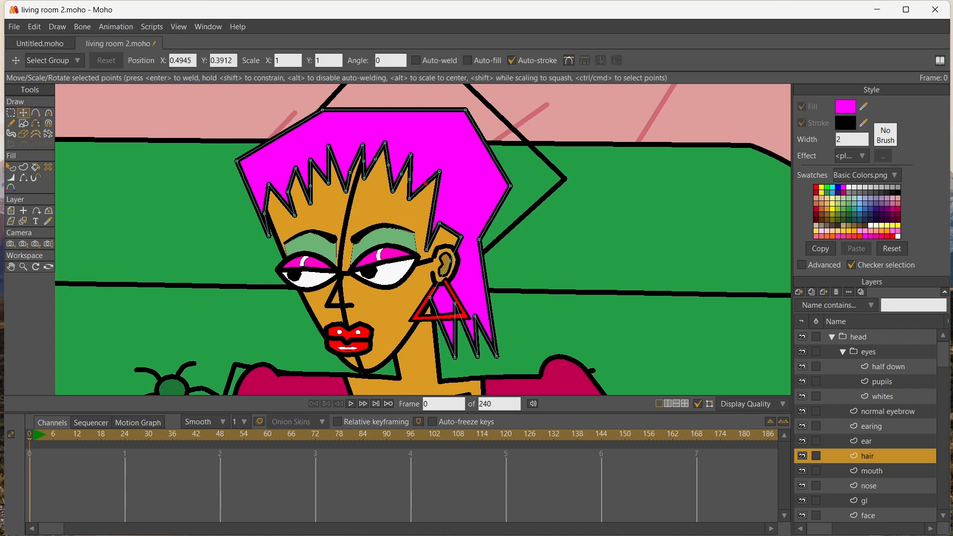
{"action": "left_click_drag", "start_coordinate": [425, 183], "coordinate": [471, 238]}
Curve the hair's outer outline at the crown, back and forehead side, and bend several fringe segments slightly
{"action": "key", "text": "c"}
{"action": "left_click_drag", "start_coordinate": [510, 186], "coordinate": [537, 187]}
{"action": "left_click_drag", "start_coordinate": [466, 109], "coordinate": [492, 110]}
{"action": "left_click_drag", "start_coordinate": [322, 109], "coordinate": [342, 110]}
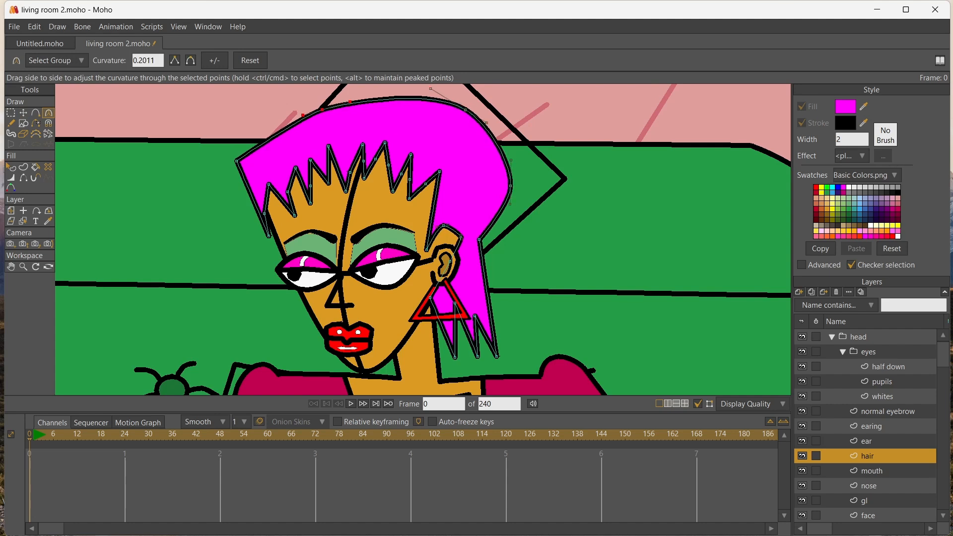
{"action": "left_click_drag", "start_coordinate": [237, 161], "coordinate": [255, 161]}
{"action": "left_click_drag", "start_coordinate": [350, 173], "coordinate": [365, 173]}
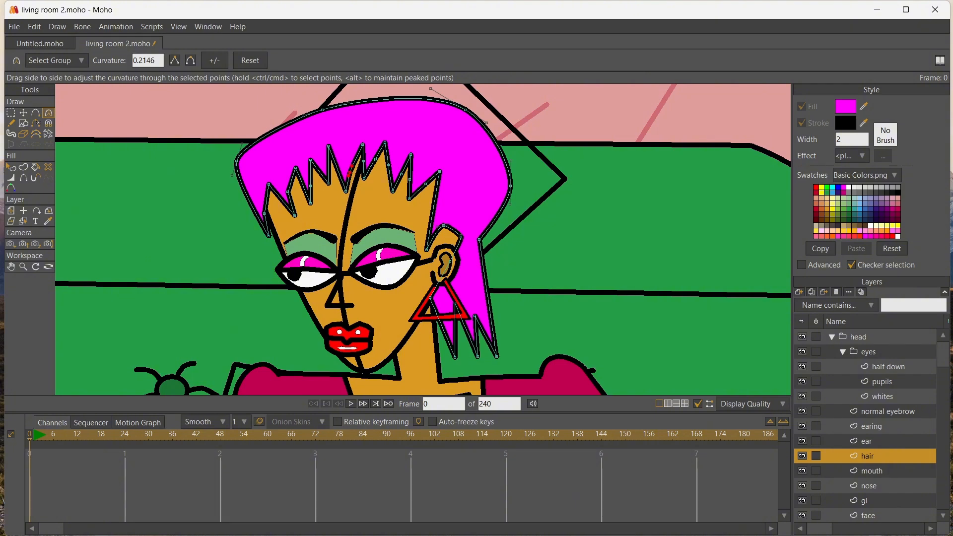
{"action": "mouse_move", "coordinate": [310, 185]}
{"action": "left_mouse_down"}
{"action": "mouse_move", "coordinate": [340, 186]}
{"action": "mouse_move", "coordinate": [319, 192]}
{"action": "left_mouse_up"}
{"action": "left_click_drag", "start_coordinate": [264, 213], "coordinate": [279, 214]}
Shift the fringe's spike points sideways and square off the hairline between the temple and the ear
{"action": "left_click", "coordinate": [23, 113]}
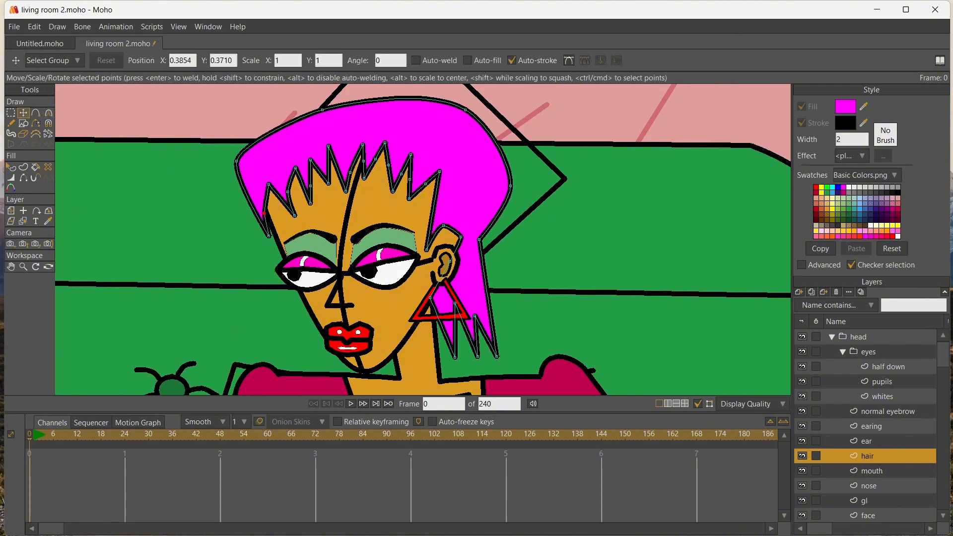
{"action": "left_click_drag", "start_coordinate": [425, 183], "coordinate": [315, 184]}
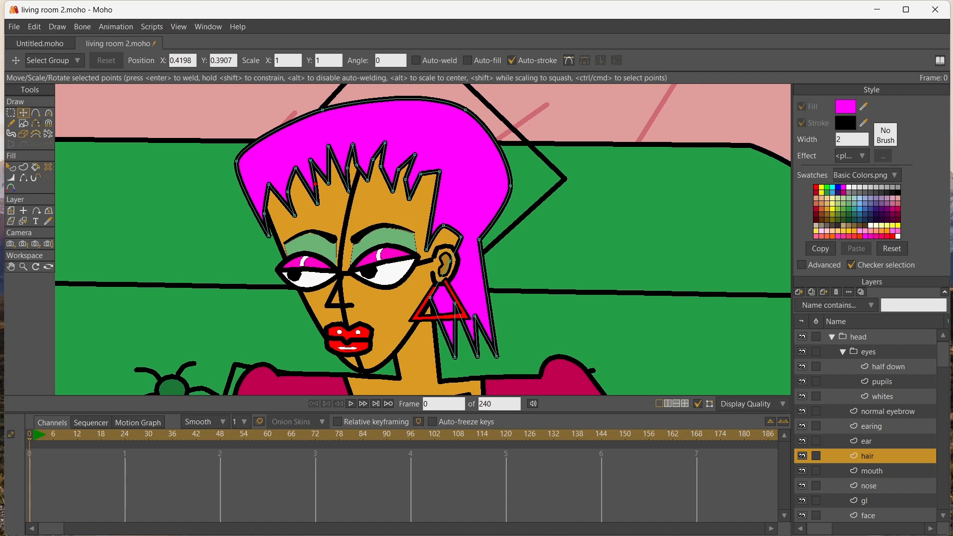
{"action": "left_click_drag", "start_coordinate": [439, 172], "coordinate": [441, 177]}
{"action": "left_click_drag", "start_coordinate": [444, 225], "coordinate": [429, 246]}
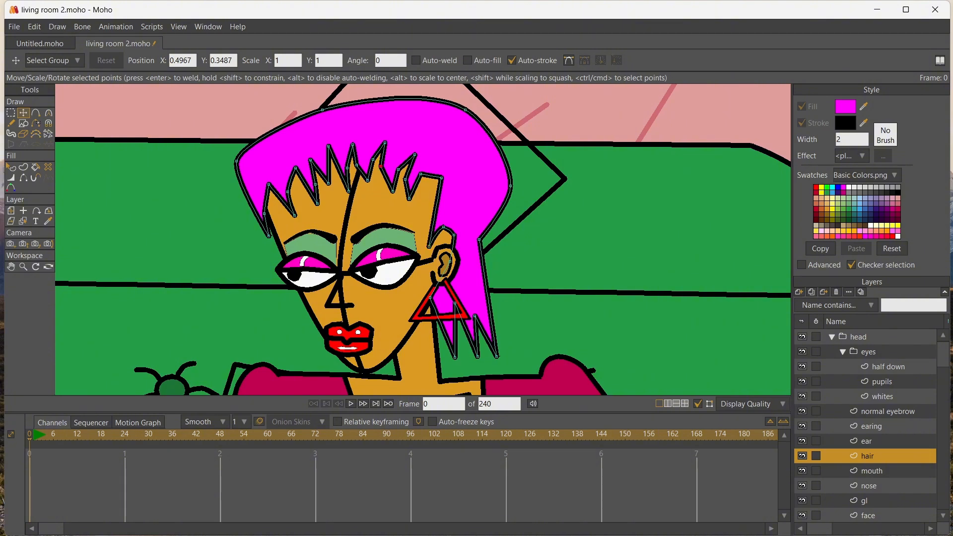
Curve the fringe beside the temple and smooth the hair outline at the nape
{"action": "key", "text": "c"}
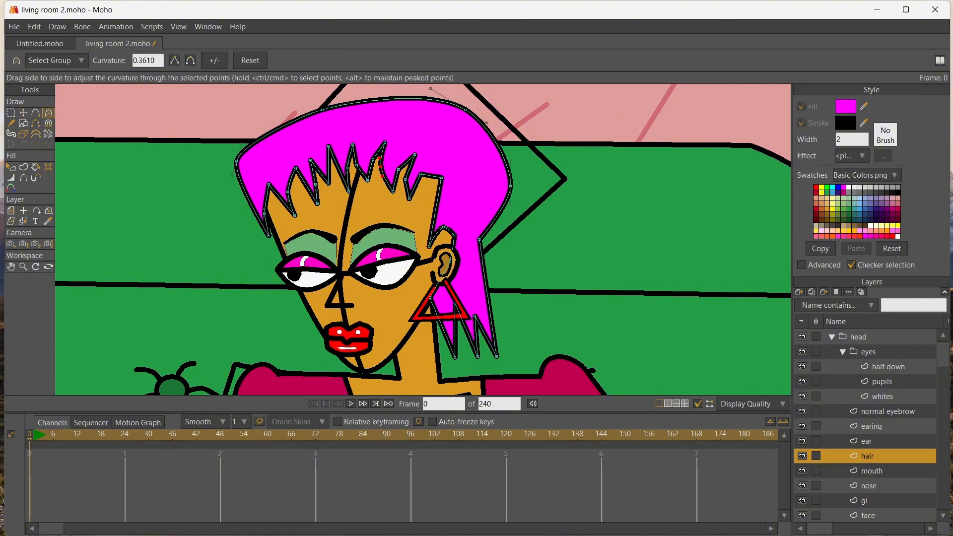
{"action": "left_click_drag", "start_coordinate": [398, 169], "coordinate": [431, 174]}
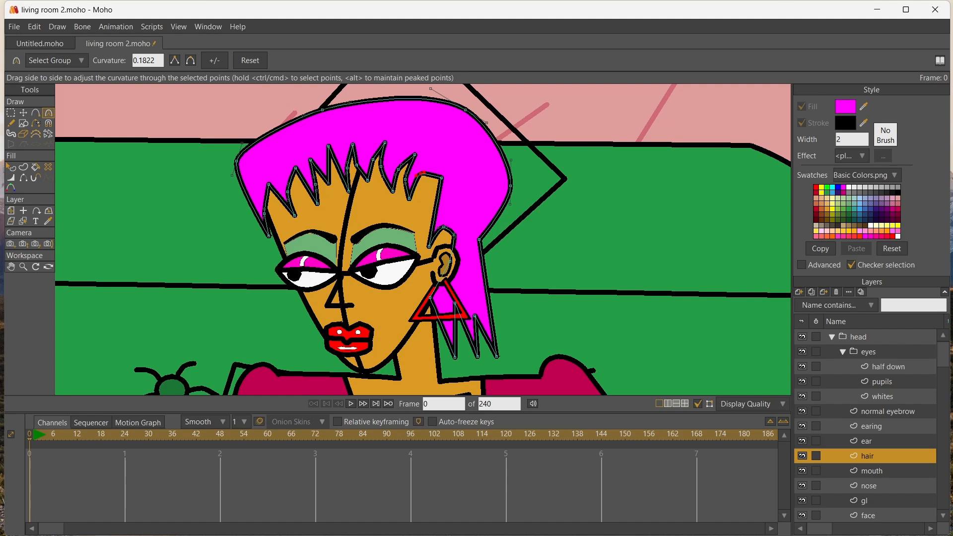
{"action": "left_click_drag", "start_coordinate": [478, 240], "coordinate": [491, 240]}
Move the outer hair points at the crown, back and forehead side so the hair fits the head more closely
{"action": "left_click", "coordinate": [23, 113]}
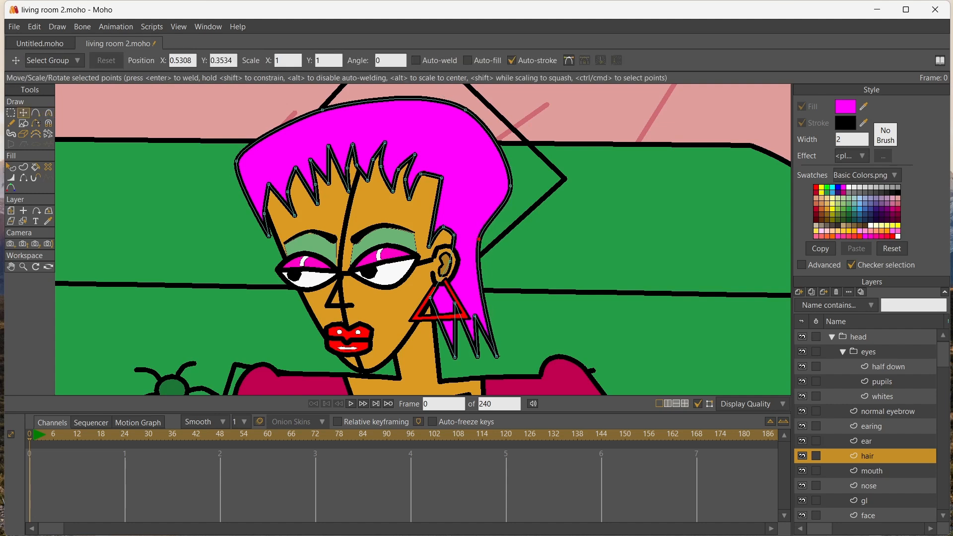
{"action": "left_click_drag", "start_coordinate": [511, 186], "coordinate": [499, 207]}
{"action": "left_click_drag", "start_coordinate": [466, 109], "coordinate": [489, 142]}
{"action": "left_click_drag", "start_coordinate": [322, 109], "coordinate": [355, 109]}
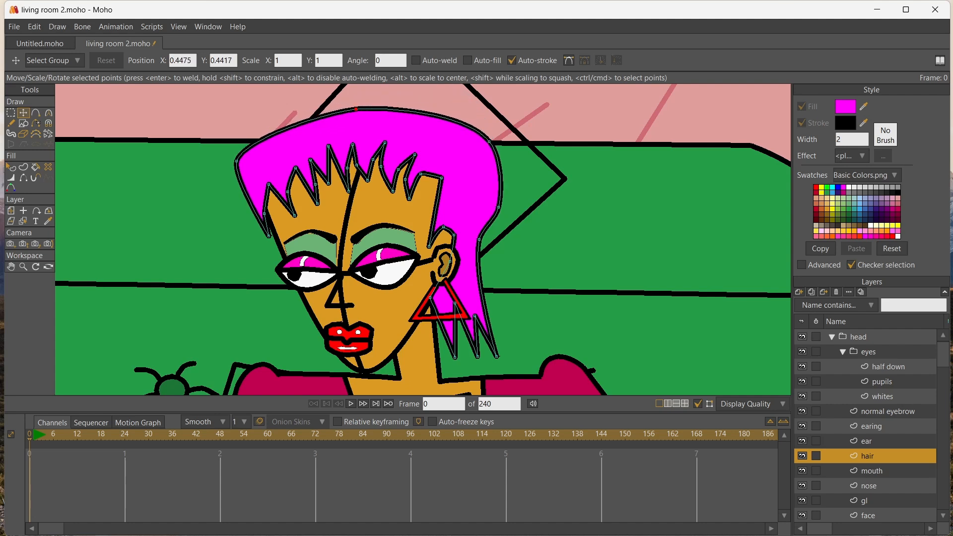
{"action": "left_click_drag", "start_coordinate": [489, 142], "coordinate": [496, 158]}
{"action": "mouse_move", "coordinate": [236, 161]}
{"action": "left_mouse_down"}
{"action": "mouse_move", "coordinate": [252, 160]}
{"action": "mouse_move", "coordinate": [241, 165]}
{"action": "left_mouse_up"}
{"action": "scroll", "coordinate": [253, 188], "scroll_direction": "down", "scroll_amount": 8}
{"action": "scroll", "coordinate": [278, 183], "scroll_direction": "up", "scroll_amount": 3}
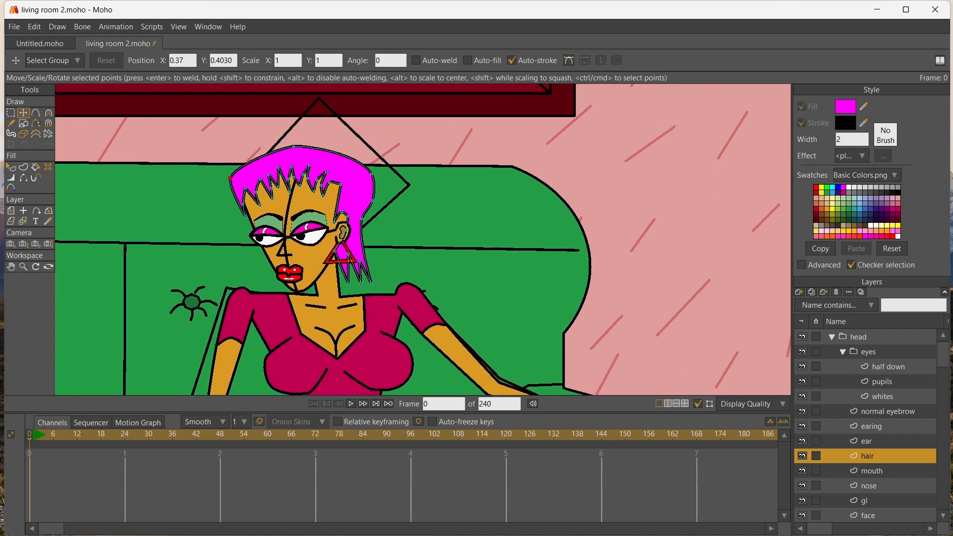
{"action": "scroll", "coordinate": [307, 270], "scroll_direction": "down", "scroll_amount": 3}
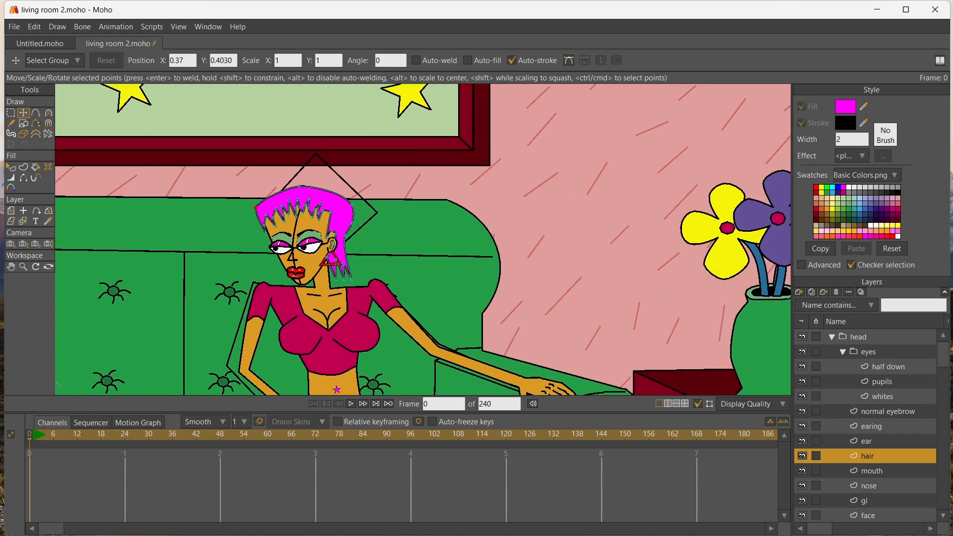
Hide the gl guideline layer and rotate the whole head group about 9.5 degrees clockwise
{"action": "left_click", "coordinate": [802, 501]}
{"action": "left_click", "coordinate": [858, 337]}
{"action": "key", "text": "0"}
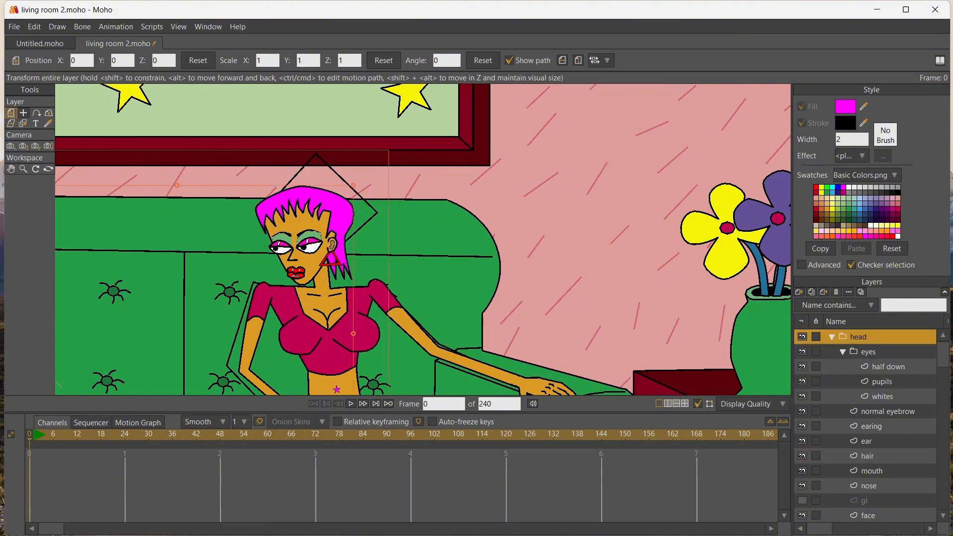
{"action": "left_click", "coordinate": [11, 113]}
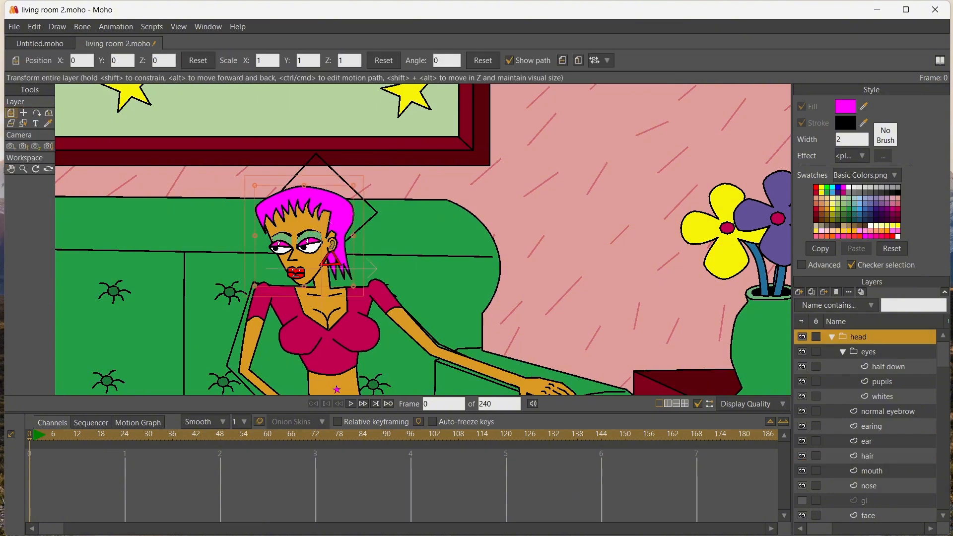
{"action": "left_click_drag", "start_coordinate": [250, 179], "coordinate": [265, 169]}
{"action": "left_click_drag", "start_coordinate": [313, 224], "coordinate": [310, 225]}
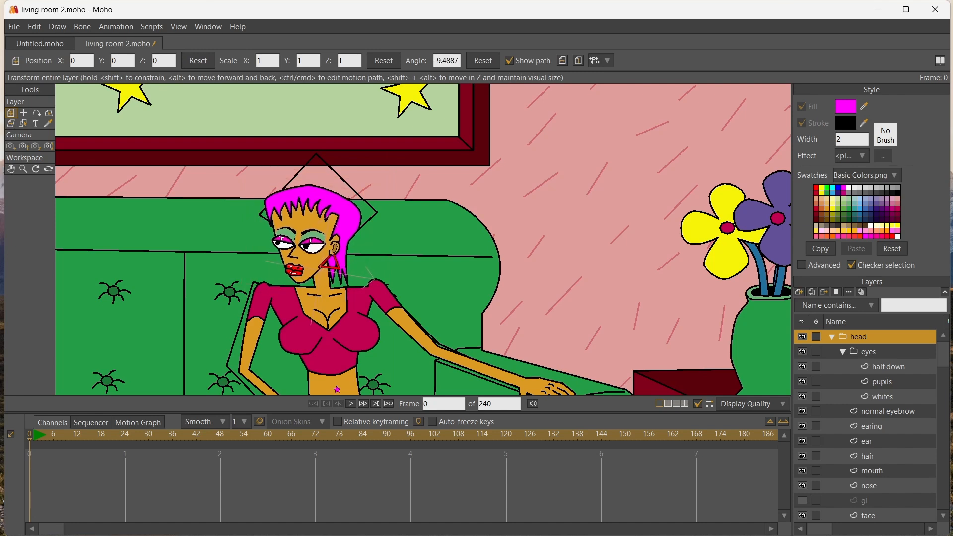
Select the stick-figure guide layer sf from the canvas and hide it
{"action": "left_click", "coordinate": [11, 170]}
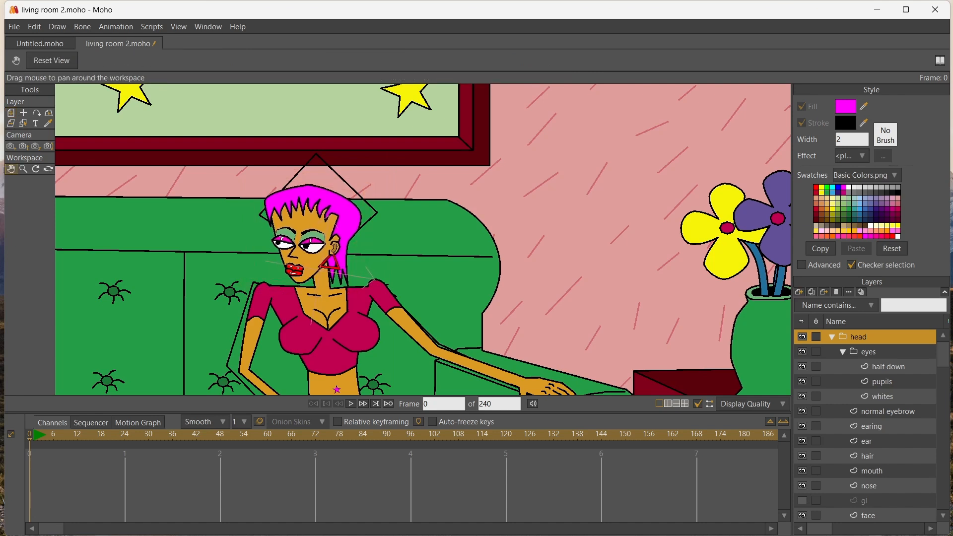
{"action": "left_click", "coordinate": [23, 123]}
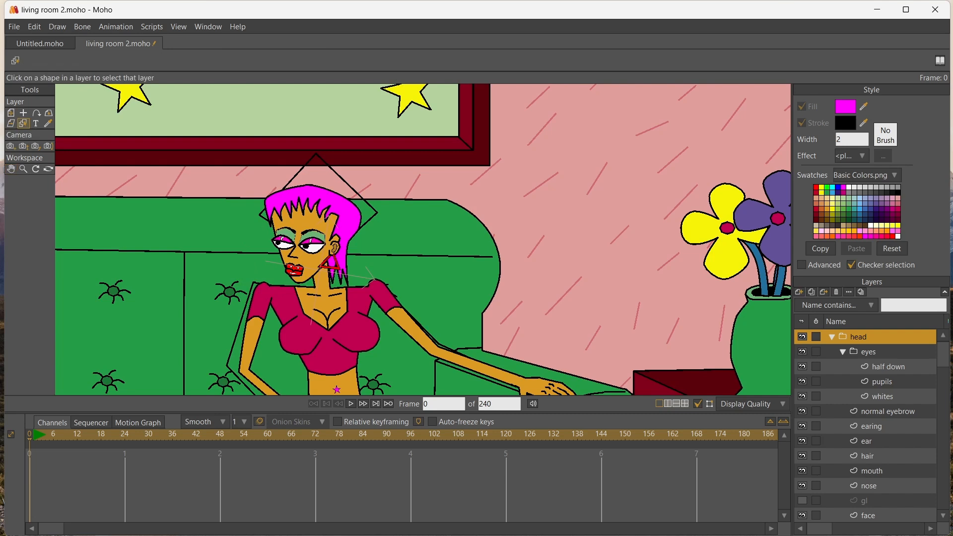
{"action": "left_click", "coordinate": [328, 338]}
{"action": "left_click", "coordinate": [802, 515]}
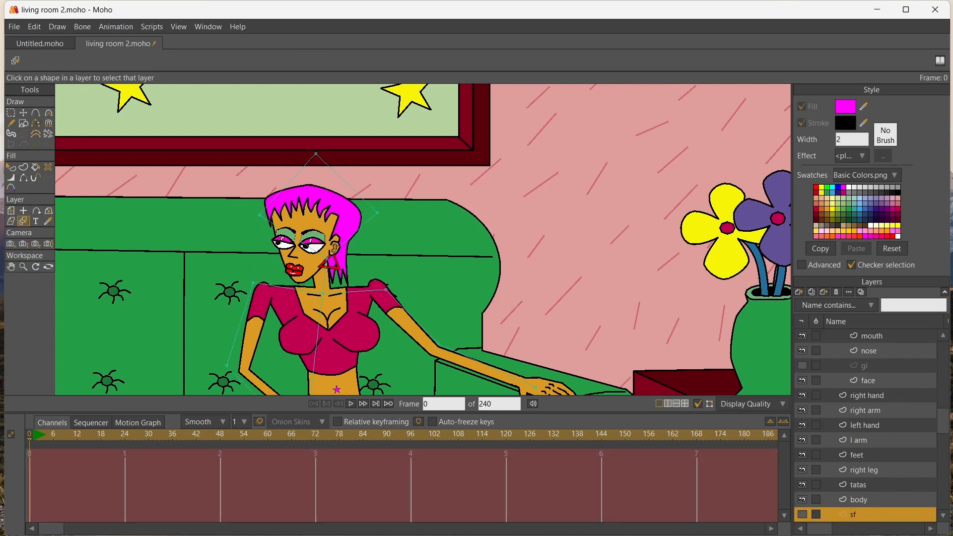
Collapse and select the head layer group, and render the current frame to check the whole scene
{"action": "scroll", "coordinate": [865, 425], "scroll_direction": "up", "scroll_amount": 3}
{"action": "left_click", "coordinate": [832, 336]}
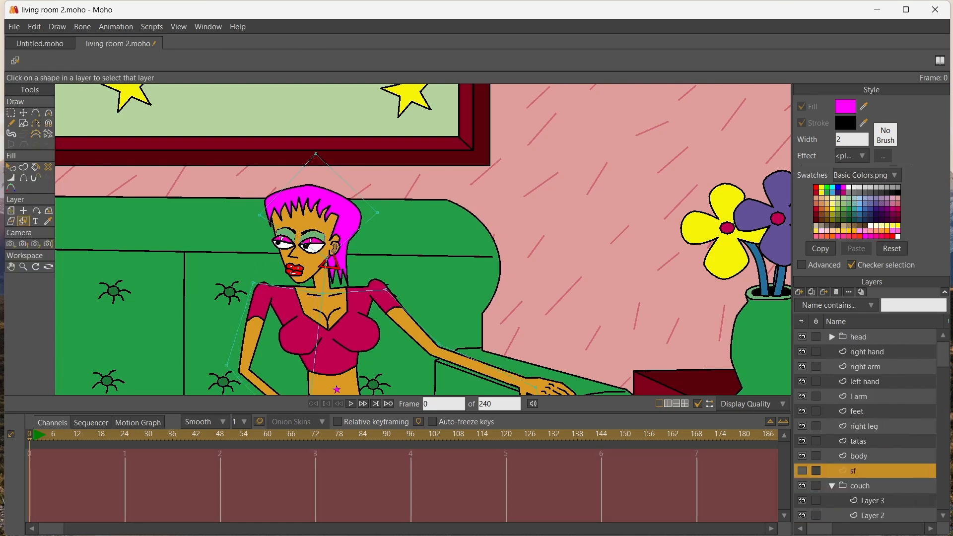
{"action": "left_click", "coordinate": [11, 267]}
{"action": "left_click_drag", "start_coordinate": [248, 323], "coordinate": [295, 153]}
{"action": "left_click", "coordinate": [858, 337]}
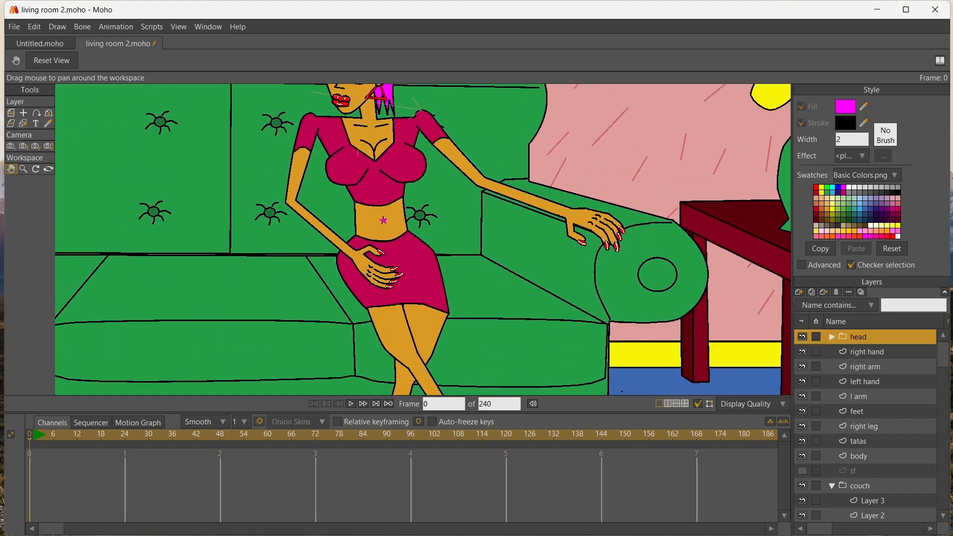
{"action": "key", "text": "ctrl+r"}
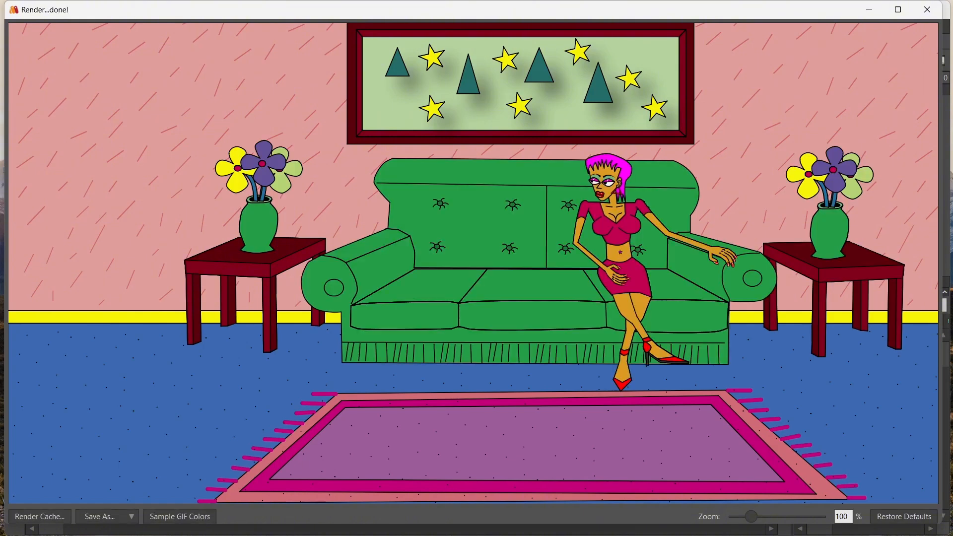
{"action": "left_click", "coordinate": [927, 10]}
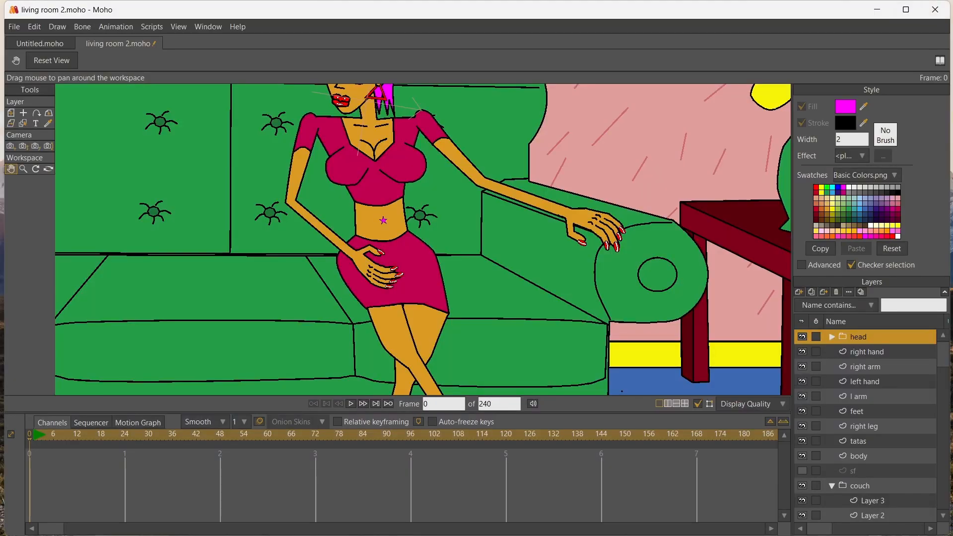
Enlarge the head group to a uniform scale of about 1.17, nudged into place on the neck, and render the frame to check the proportions
{"action": "left_click_drag", "start_coordinate": [383, 199], "coordinate": [388, 306]}
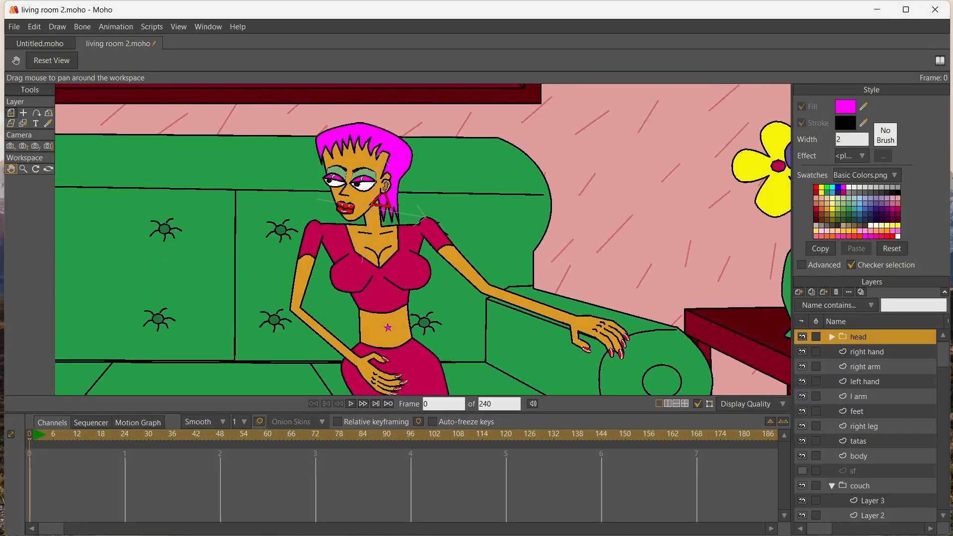
{"action": "left_click", "coordinate": [11, 113]}
{"action": "left_click_drag", "start_coordinate": [318, 115], "coordinate": [309, 99]}
{"action": "left_click_drag", "start_coordinate": [357, 149], "coordinate": [356, 150]}
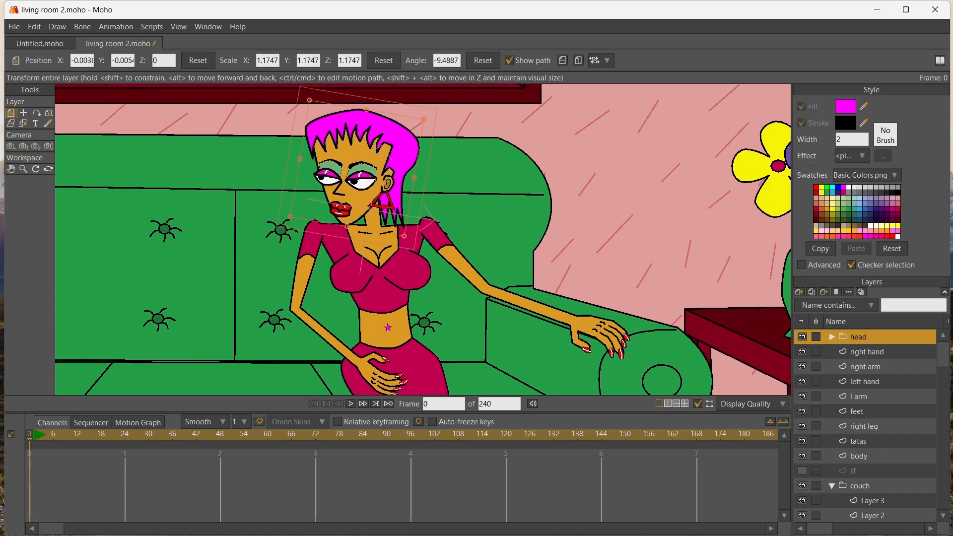
{"action": "key", "text": "ctrl+r"}
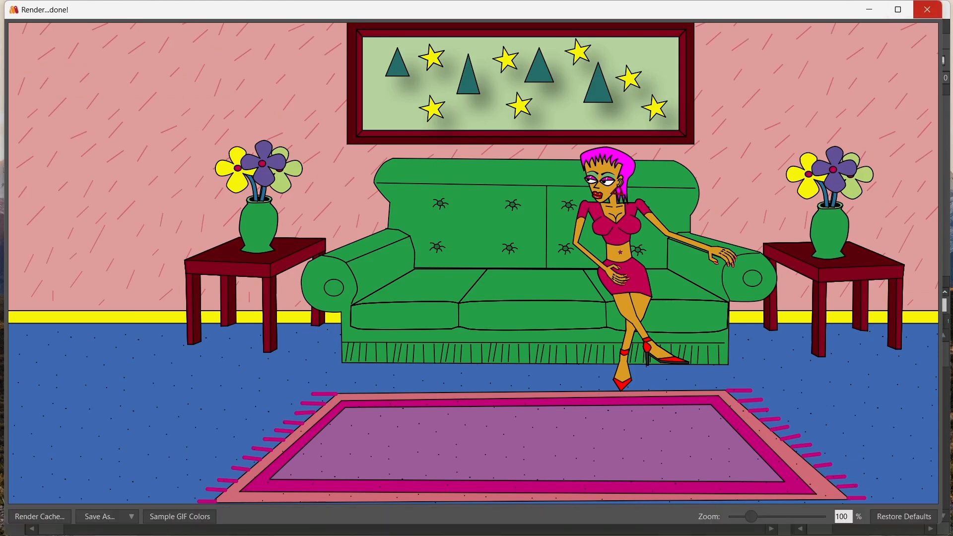
{"action": "left_click", "coordinate": [926, 9]}
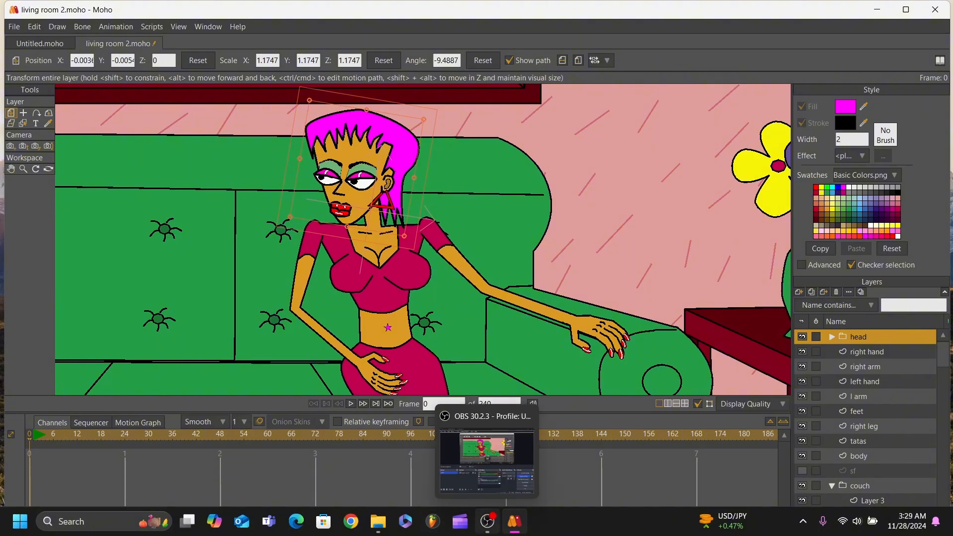